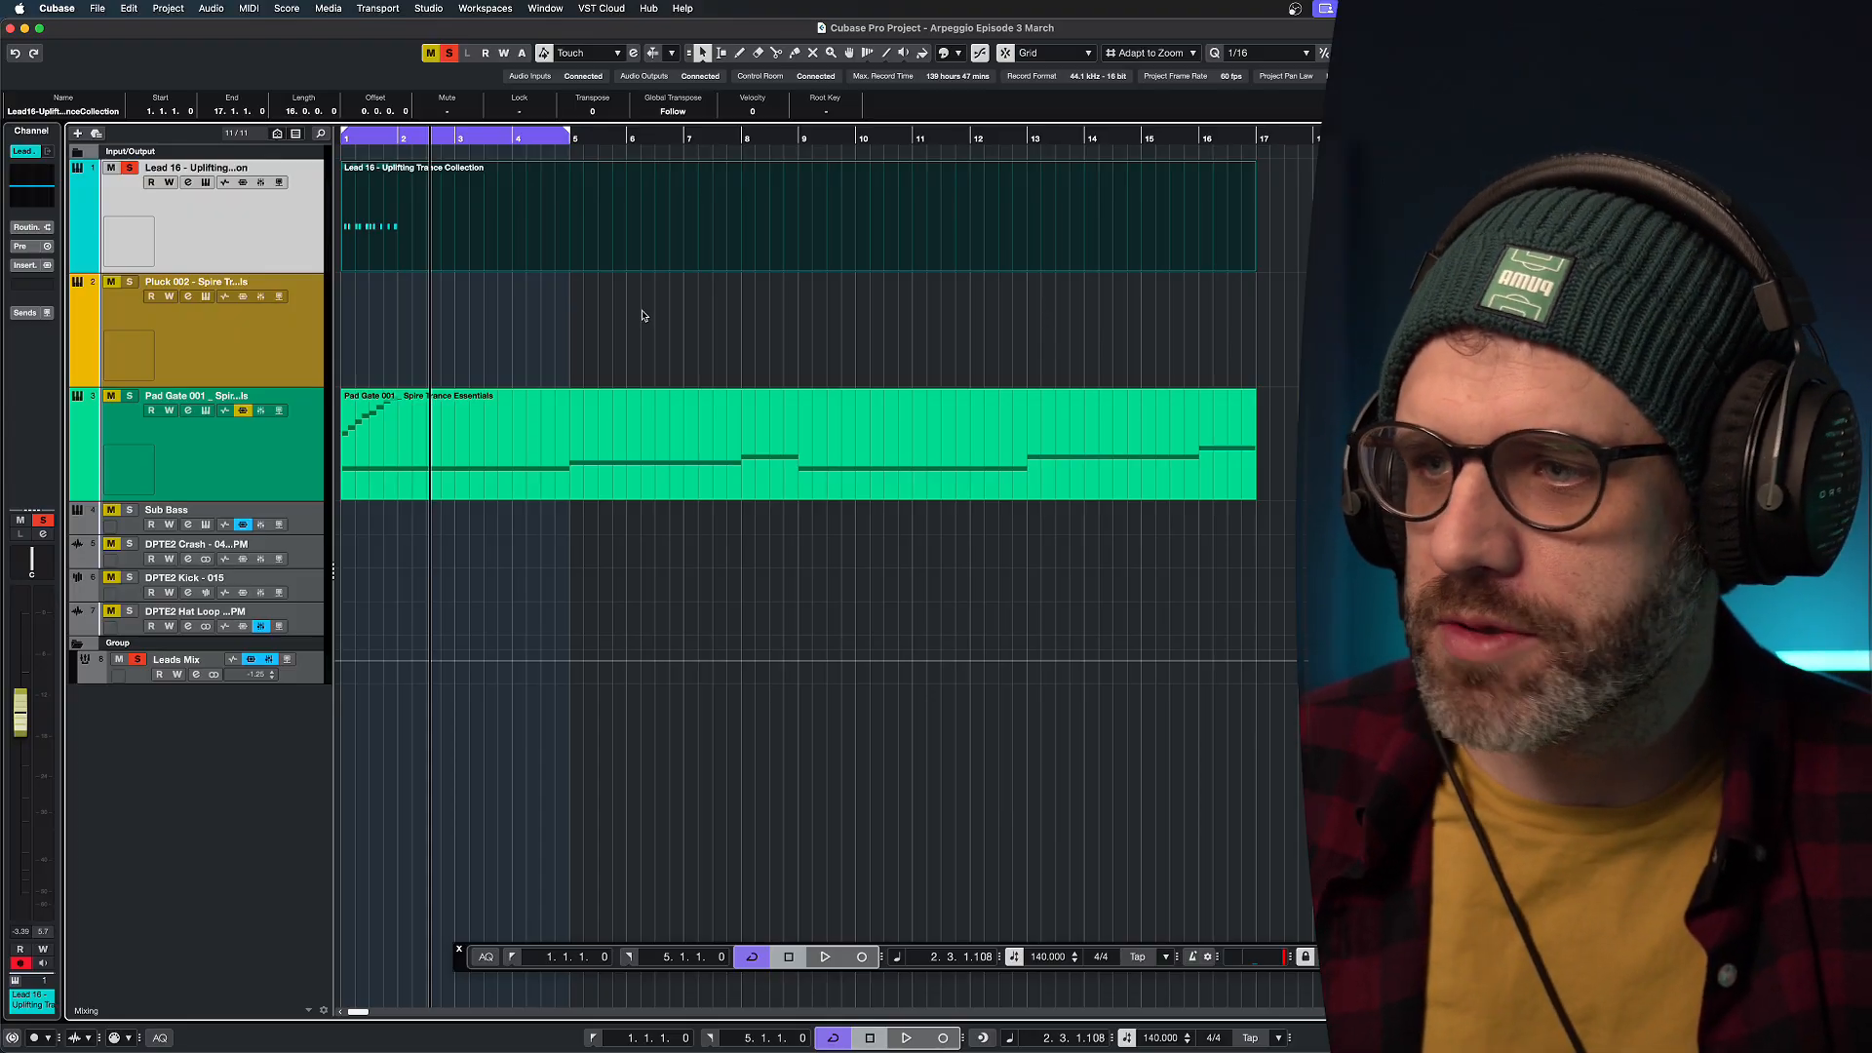
# Take the Lead 16 track out of solo and unmute the Pad Gate 001 track.
pyautogui.click(130, 168)
pyautogui.click(111, 396)
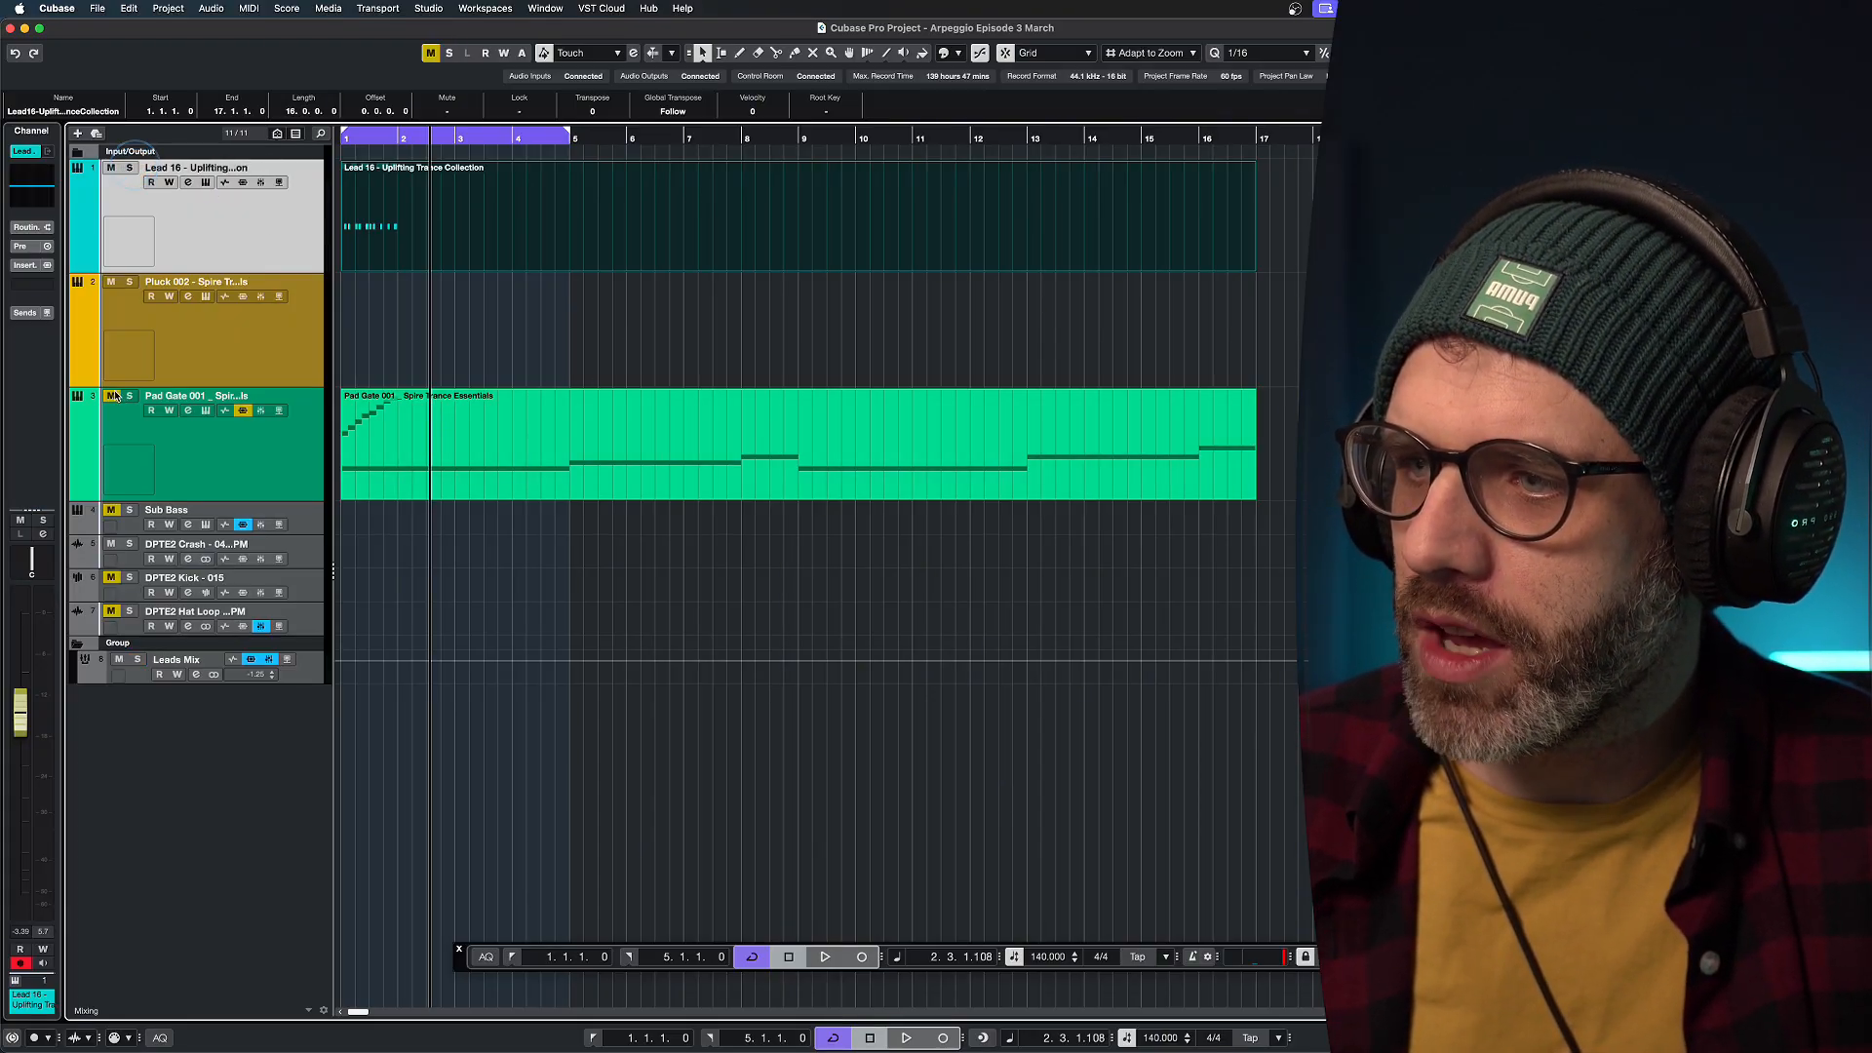
# Open the Pad Gate 001 part in the Key Editor with its rising bar 1 scale notes enlarged and deselected.
pyautogui.doubleClick(468, 436)
pyautogui.moveTo(414, 285); pyautogui.dragTo(192, 644)
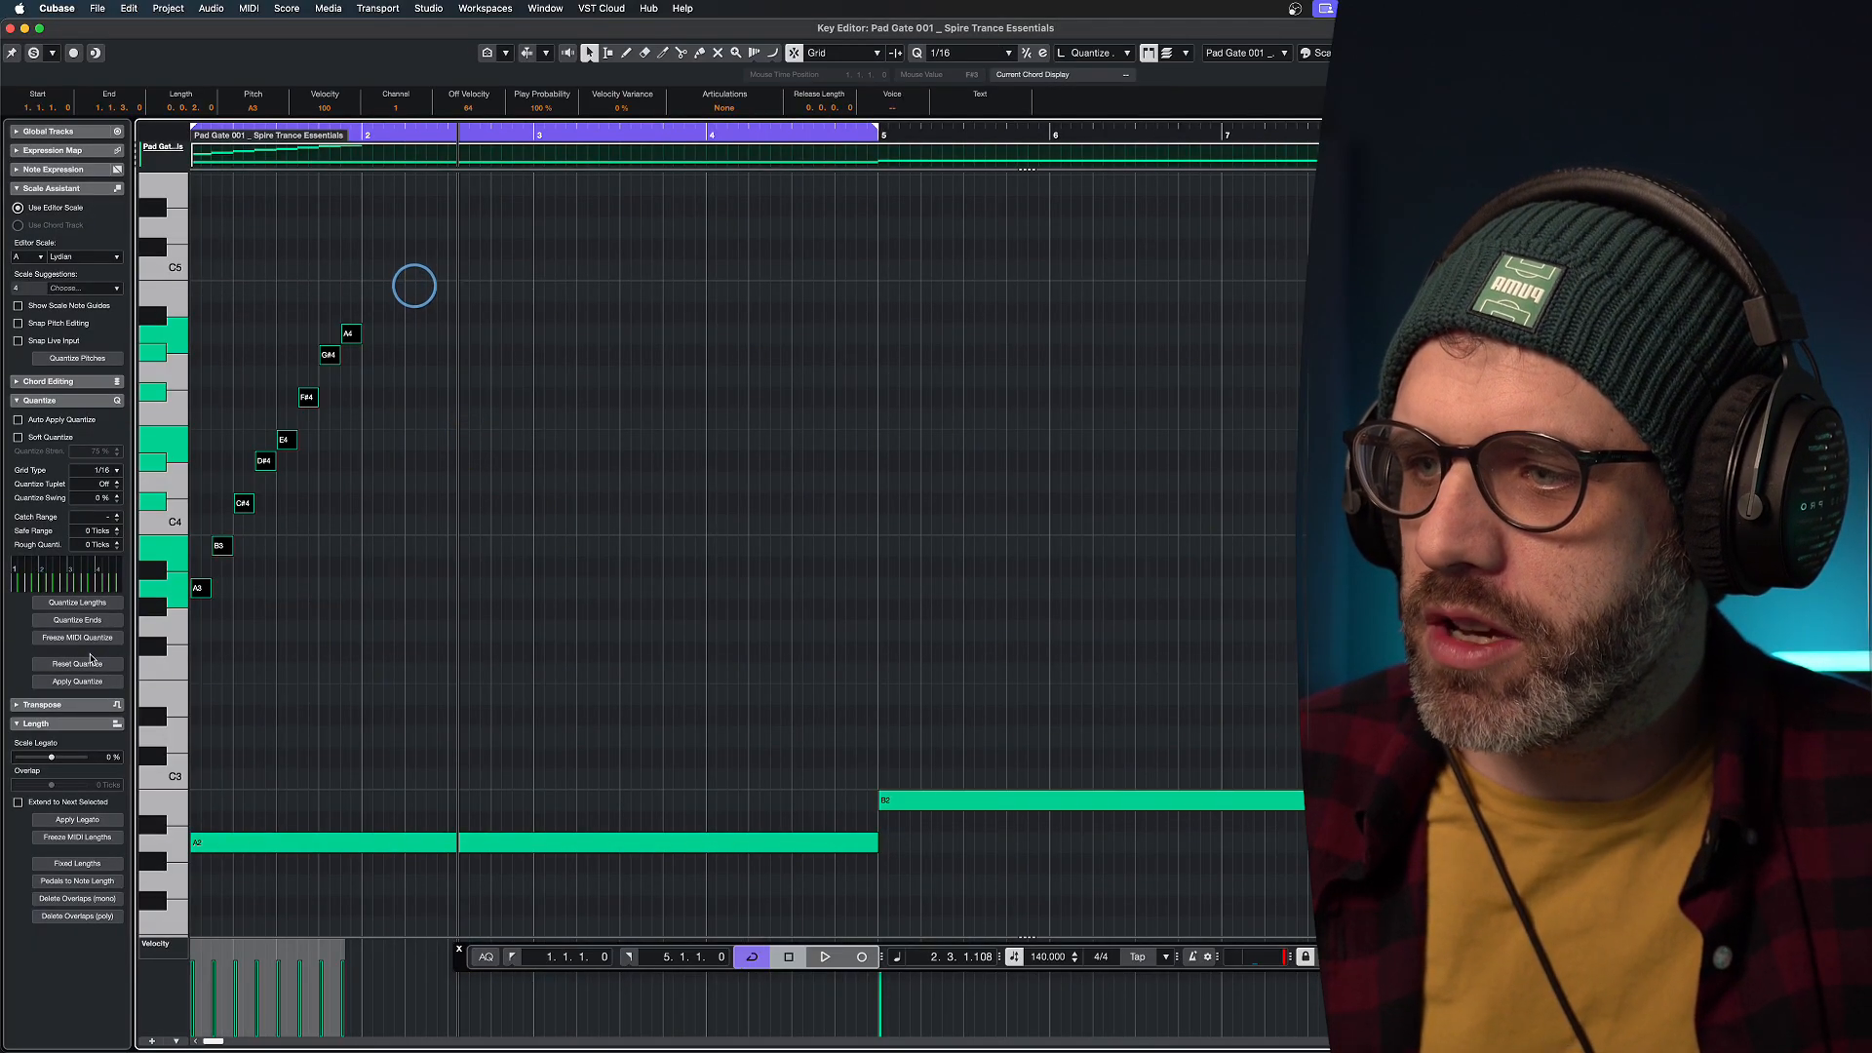
pyautogui.press('h')
pyautogui.press('h')
pyautogui.press('h')
pyautogui.press('h')
pyautogui.press('h')
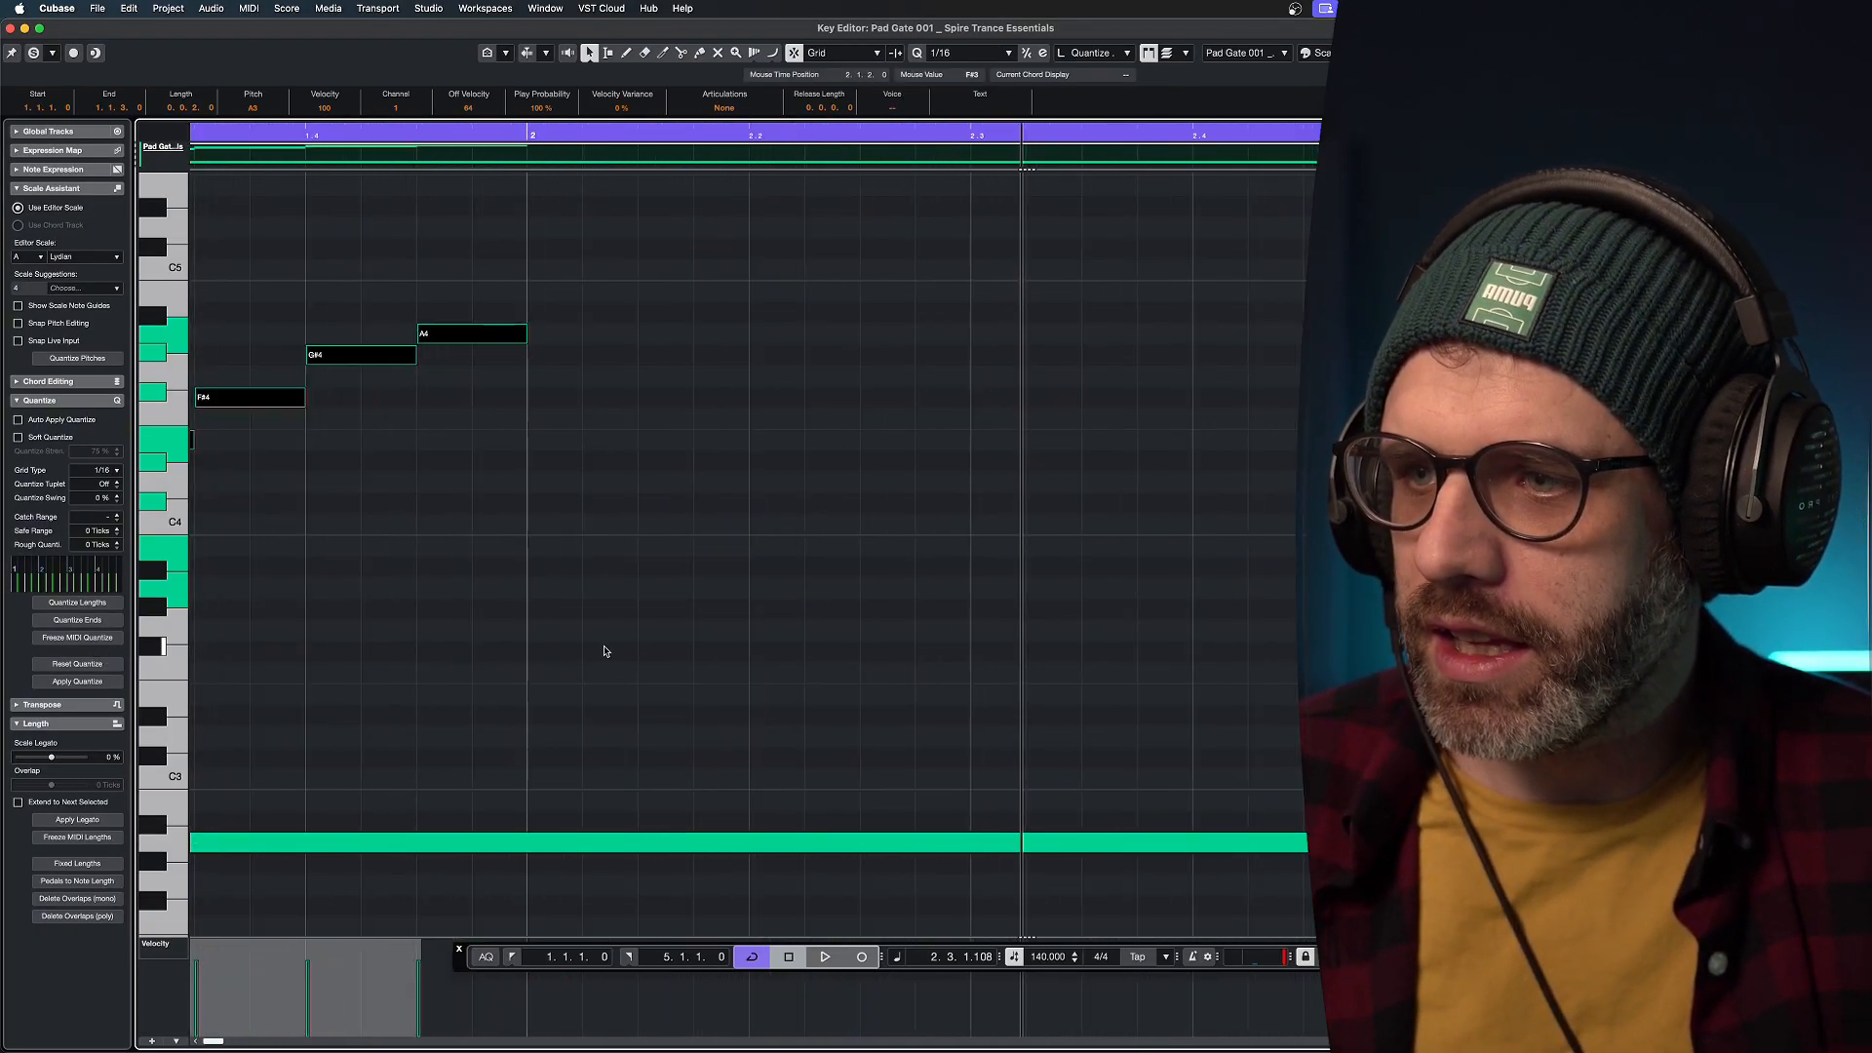
pyautogui.moveTo(481, 501); pyautogui.dragTo(185, 496)
pyautogui.click(359, 293)
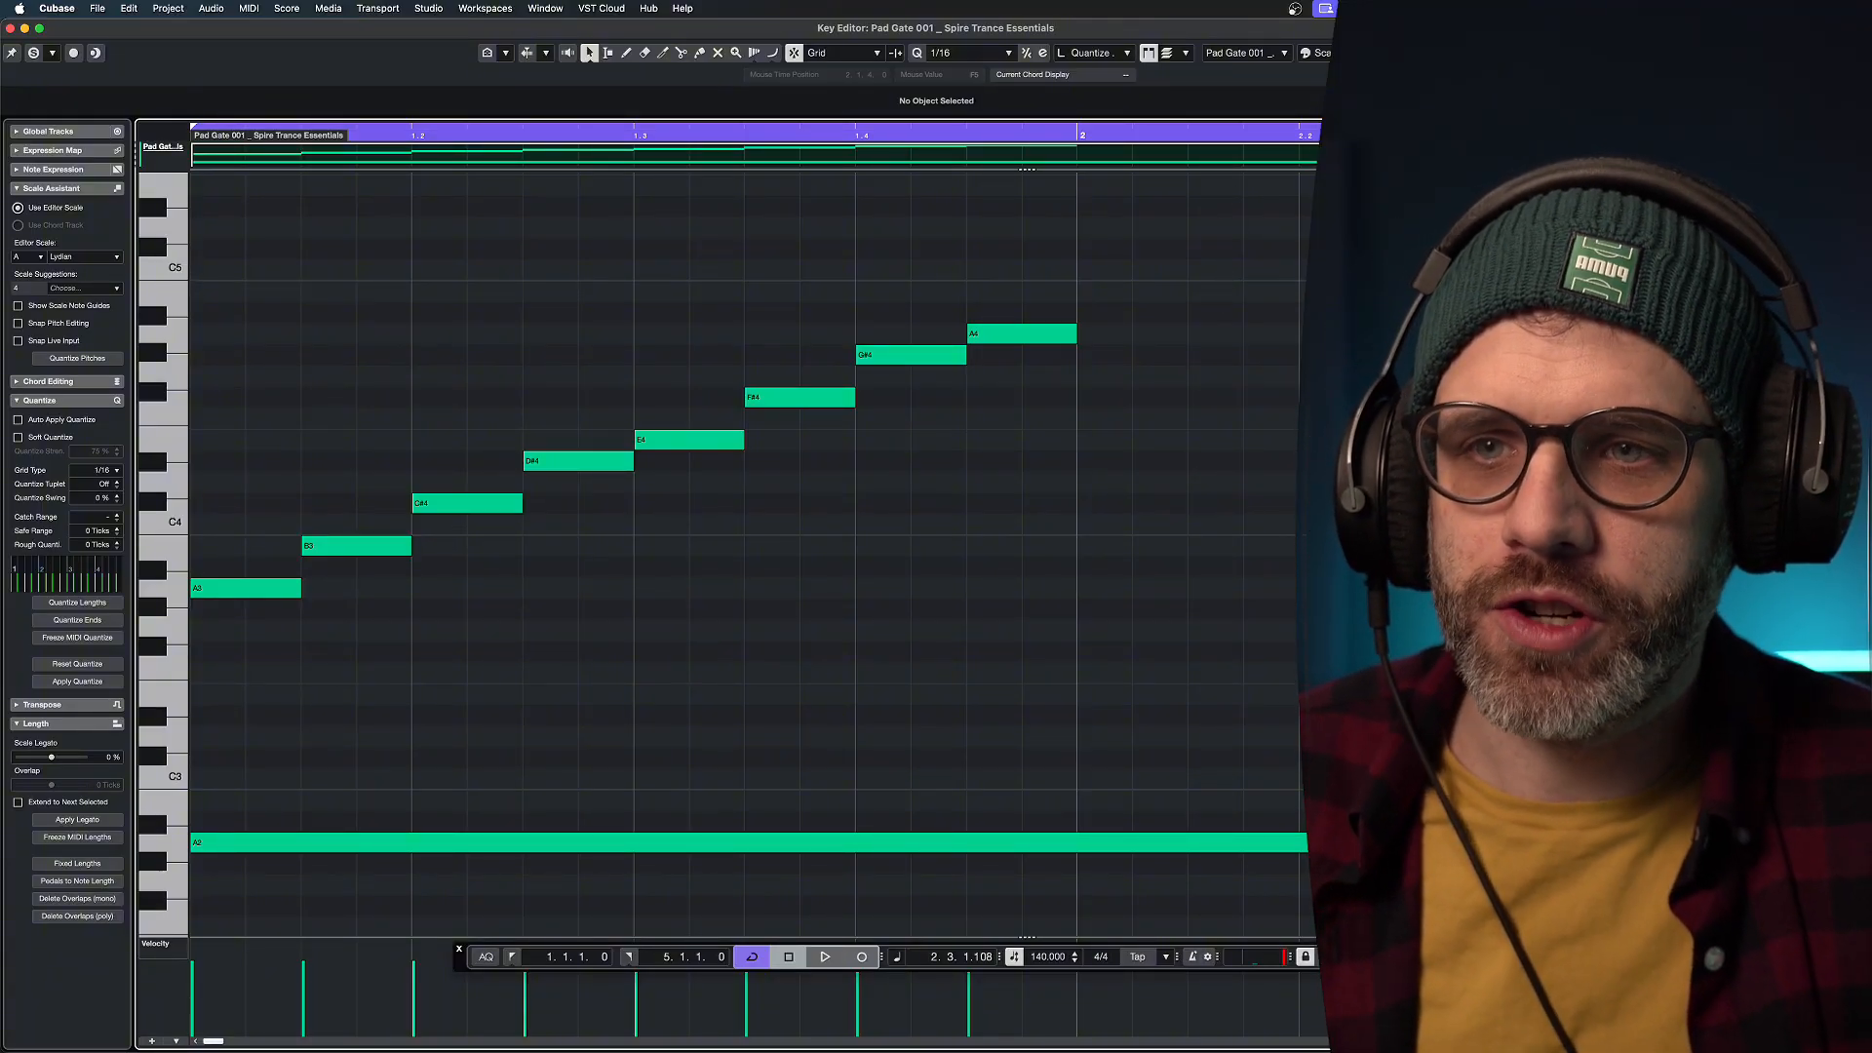
# Try colouring the notes by velocity and return to scale colouring.
pyautogui.click(1324, 53)
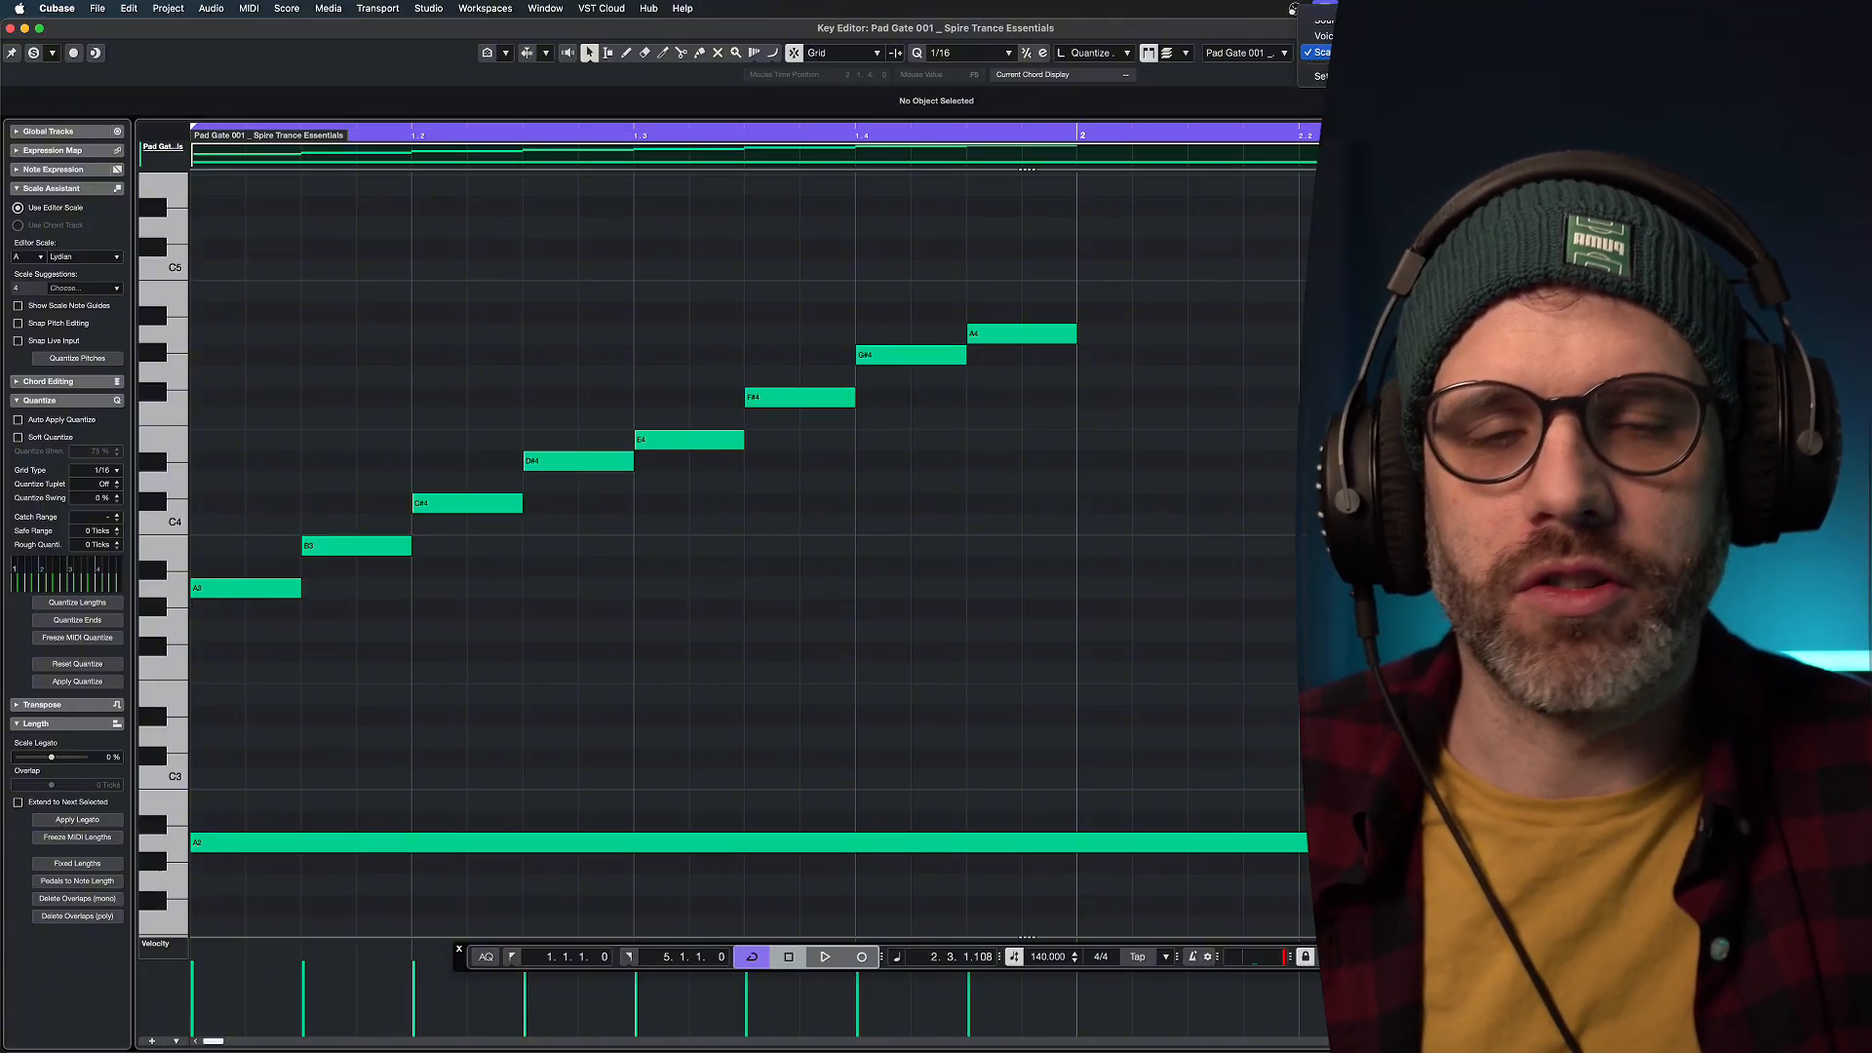
pyautogui.click(1324, 54)
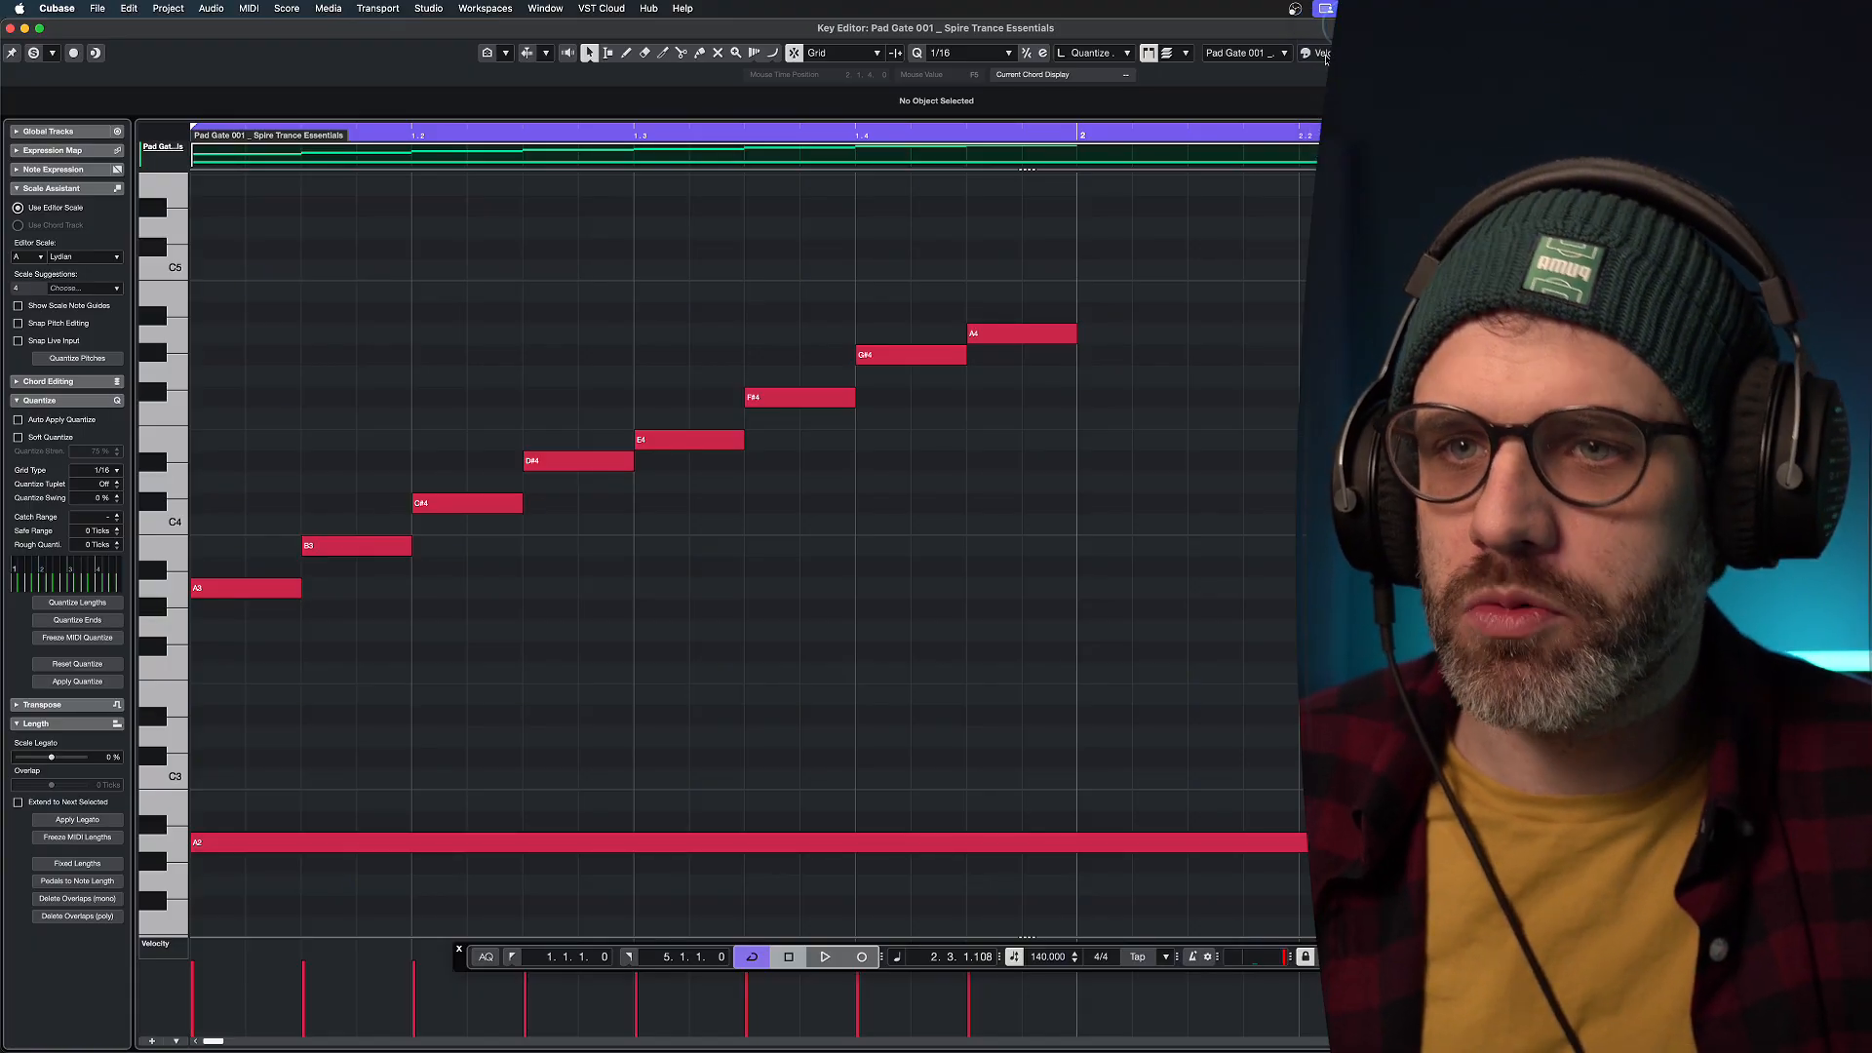
pyautogui.click(1324, 53)
pyautogui.click(1324, 164)
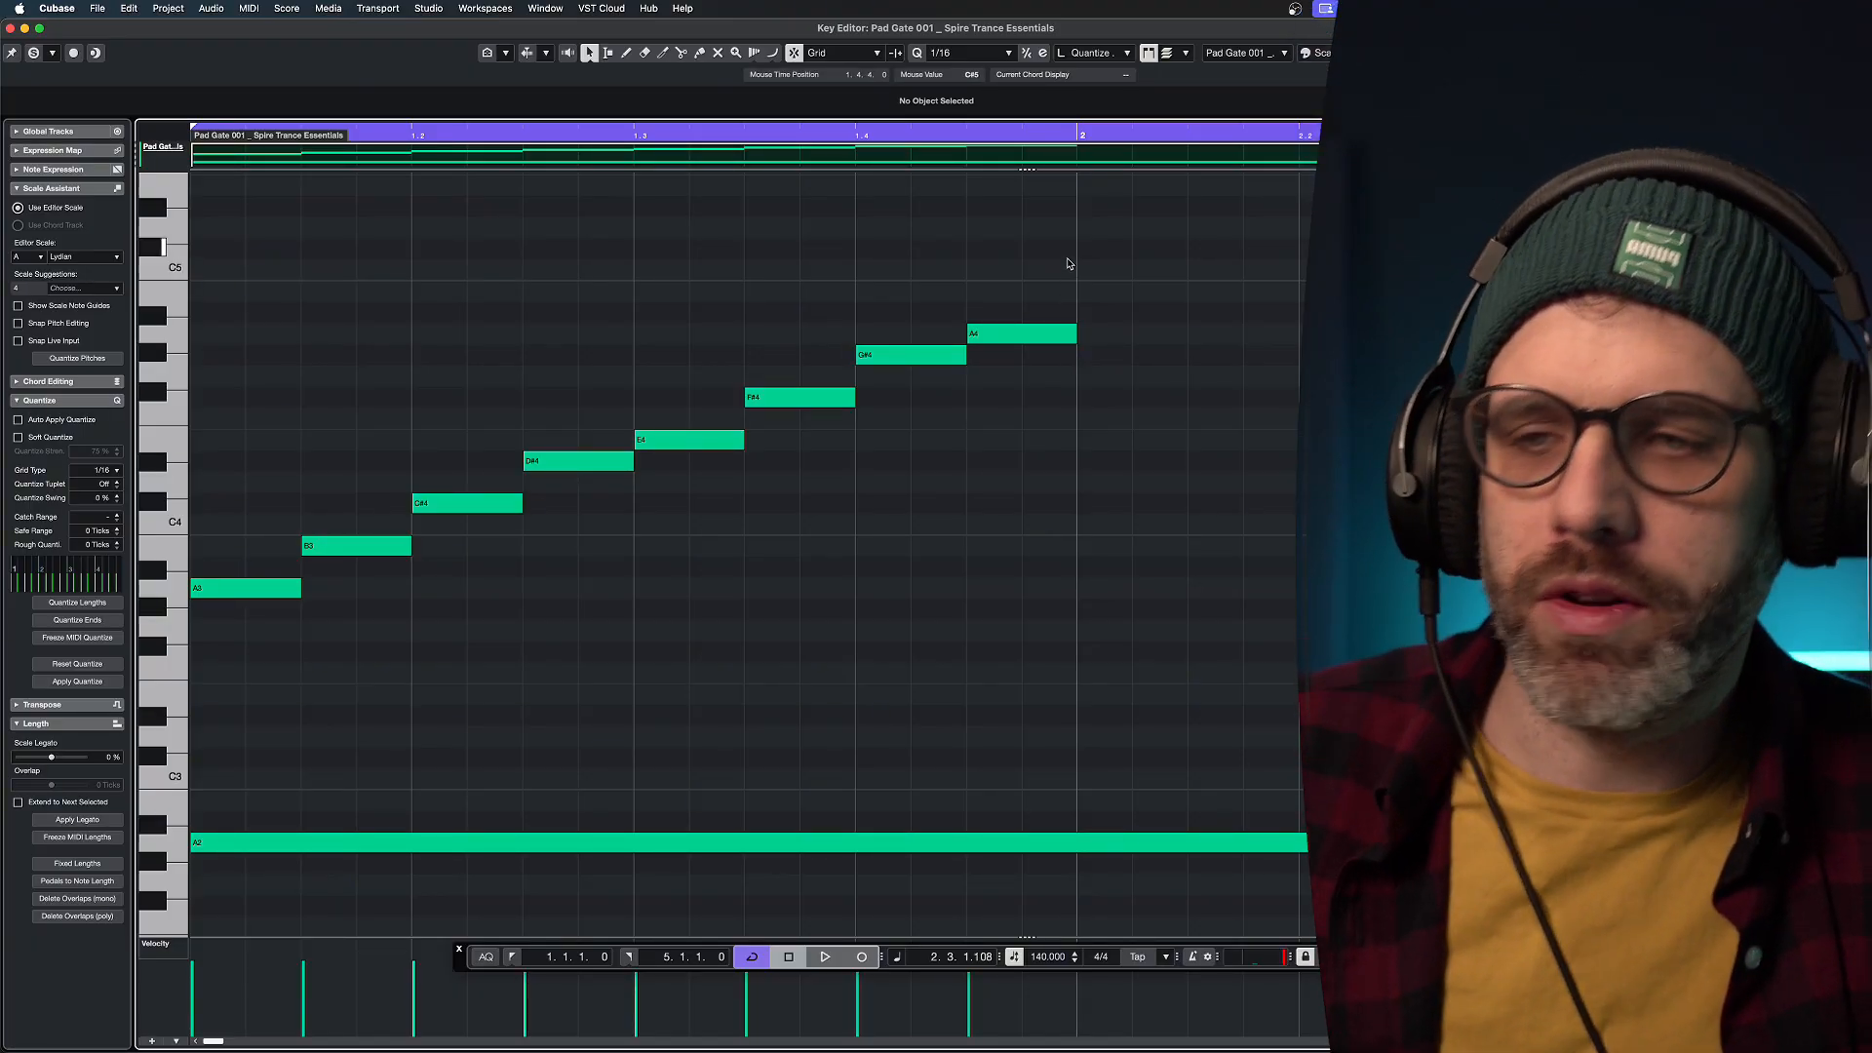
# Transpose the last scale note, A4, up one semitone to A#4 and undo the change.
pyautogui.moveTo(1066, 259); pyautogui.dragTo(1070, 413)
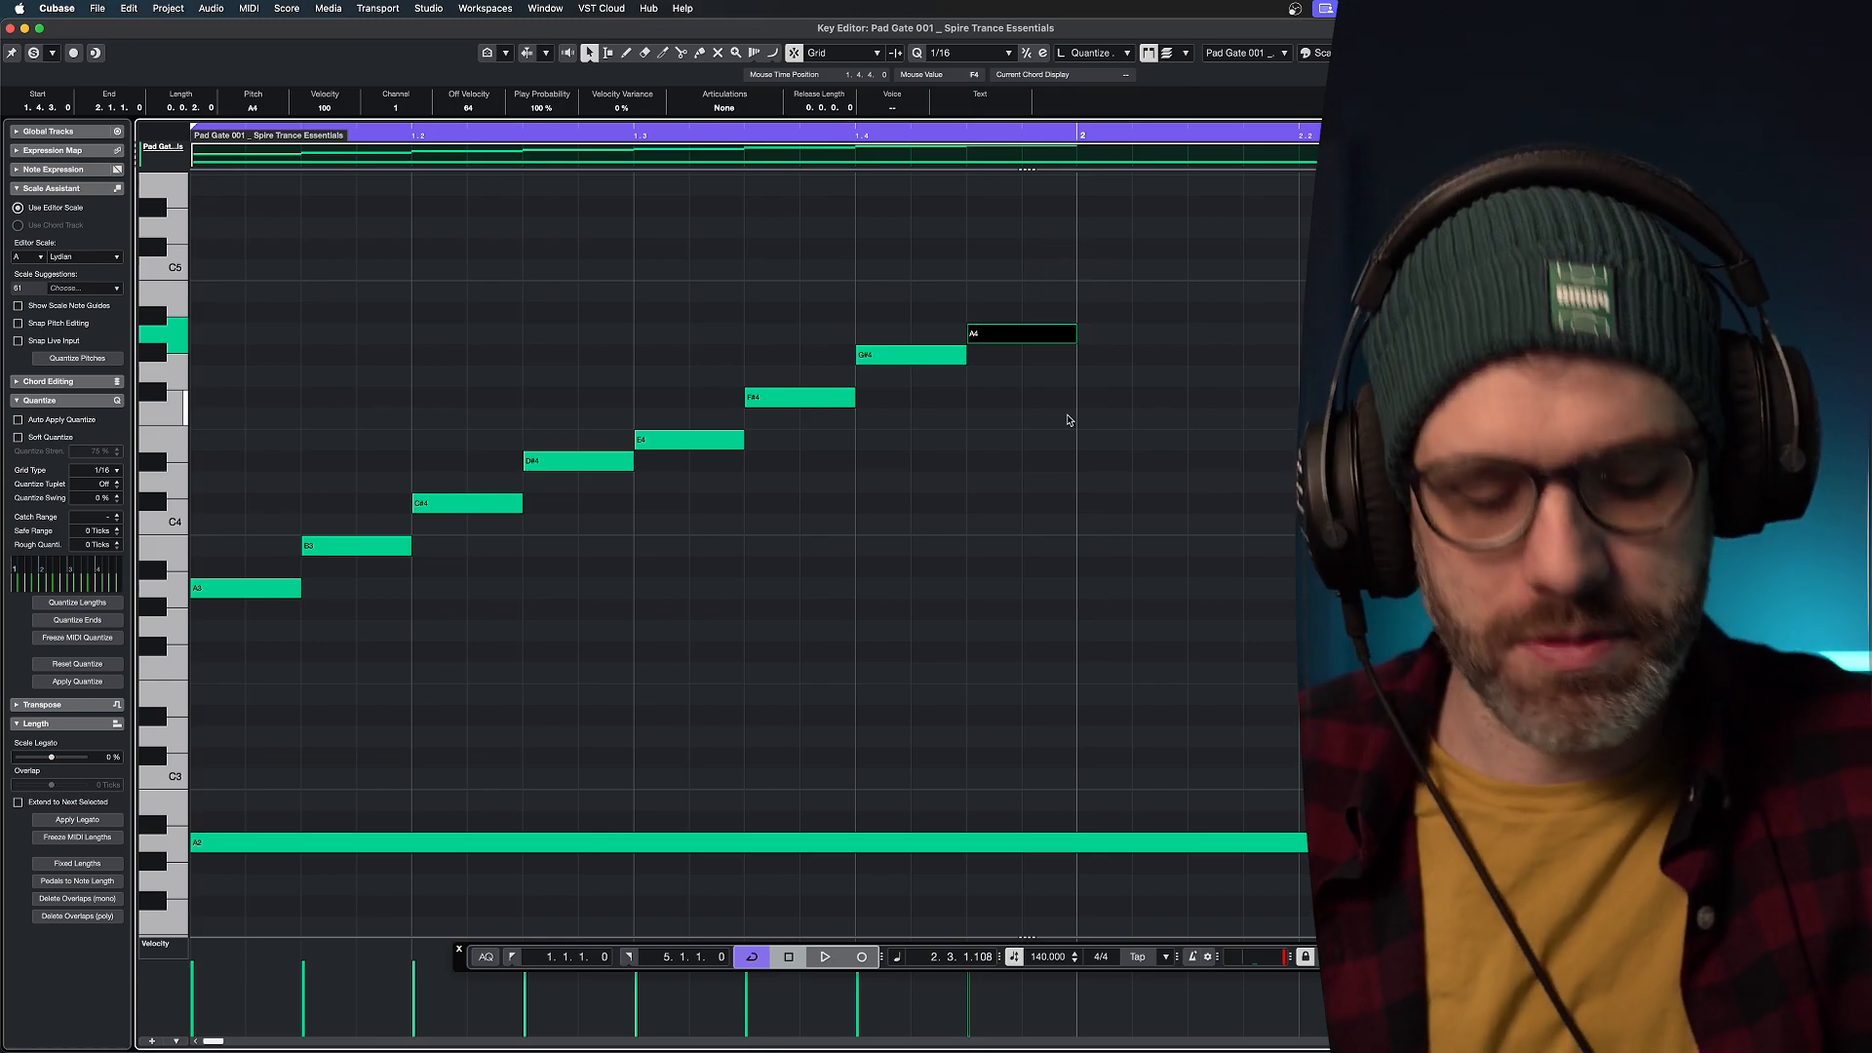
pyautogui.press('Up')
pyautogui.click(1068, 421)
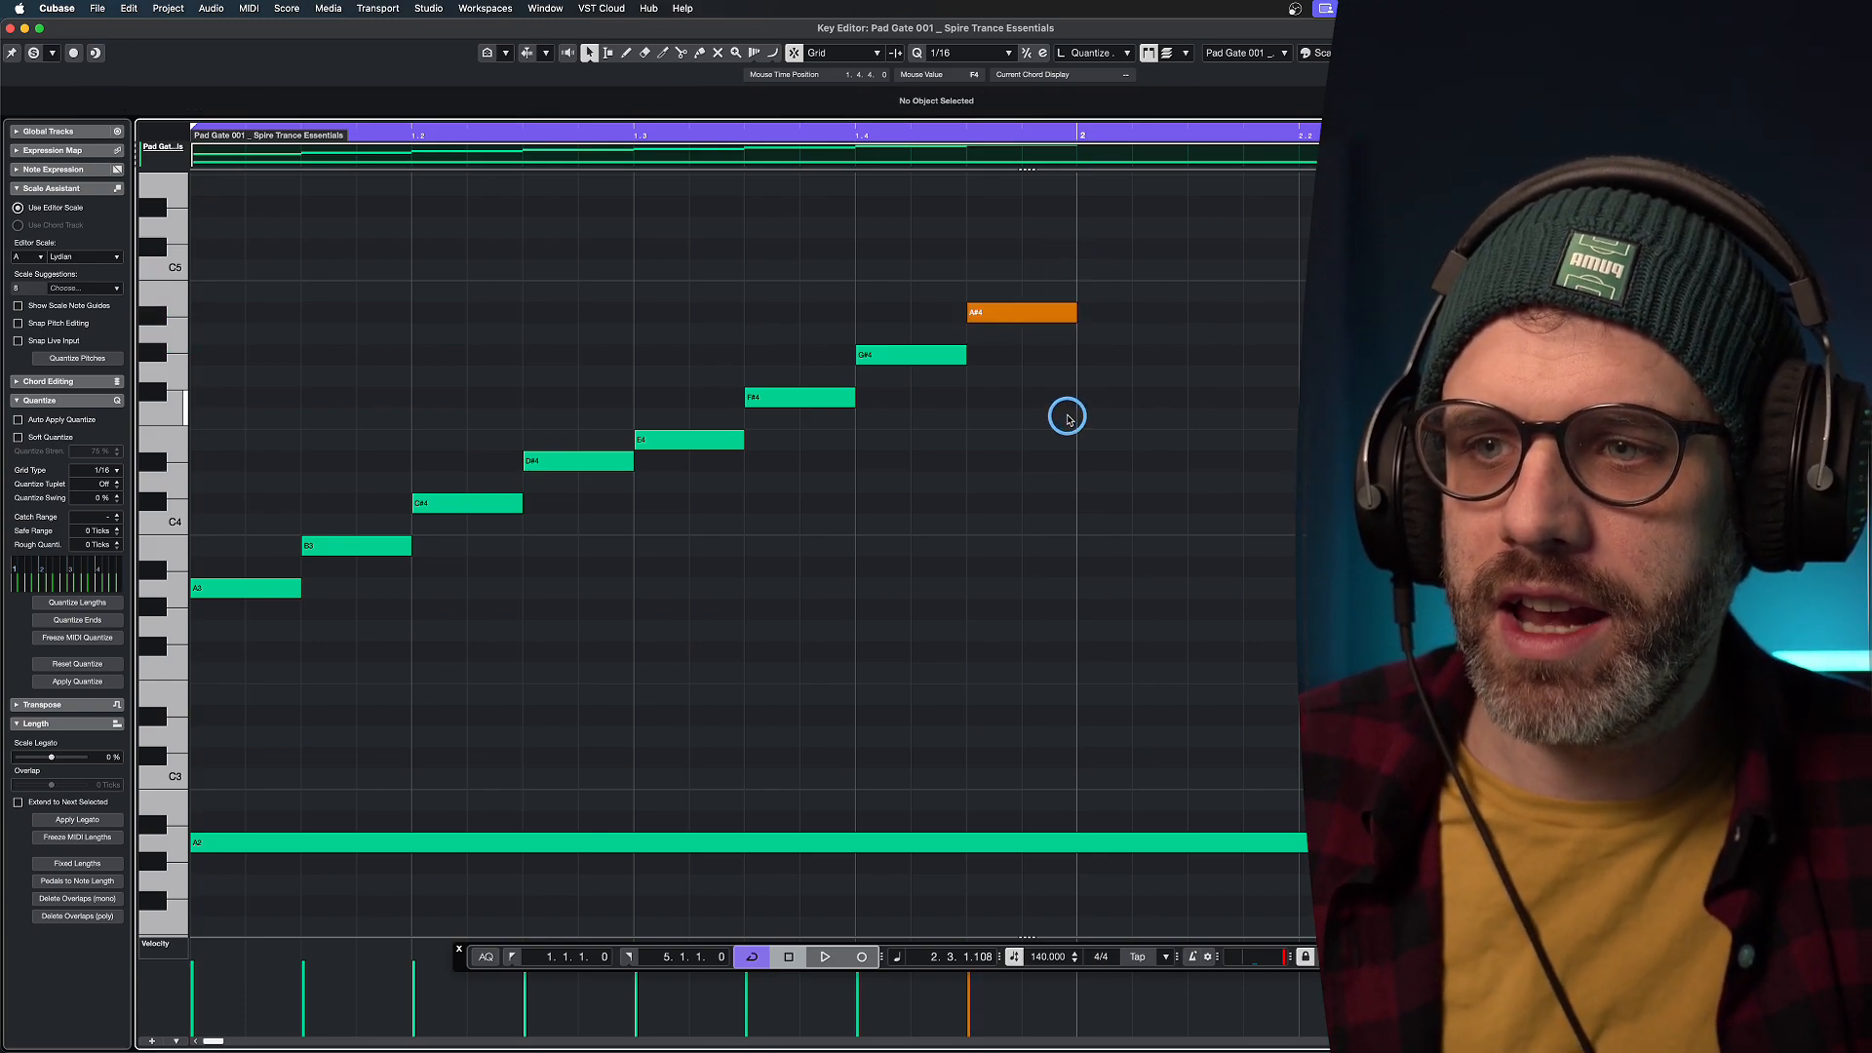
pyautogui.press('super+z')
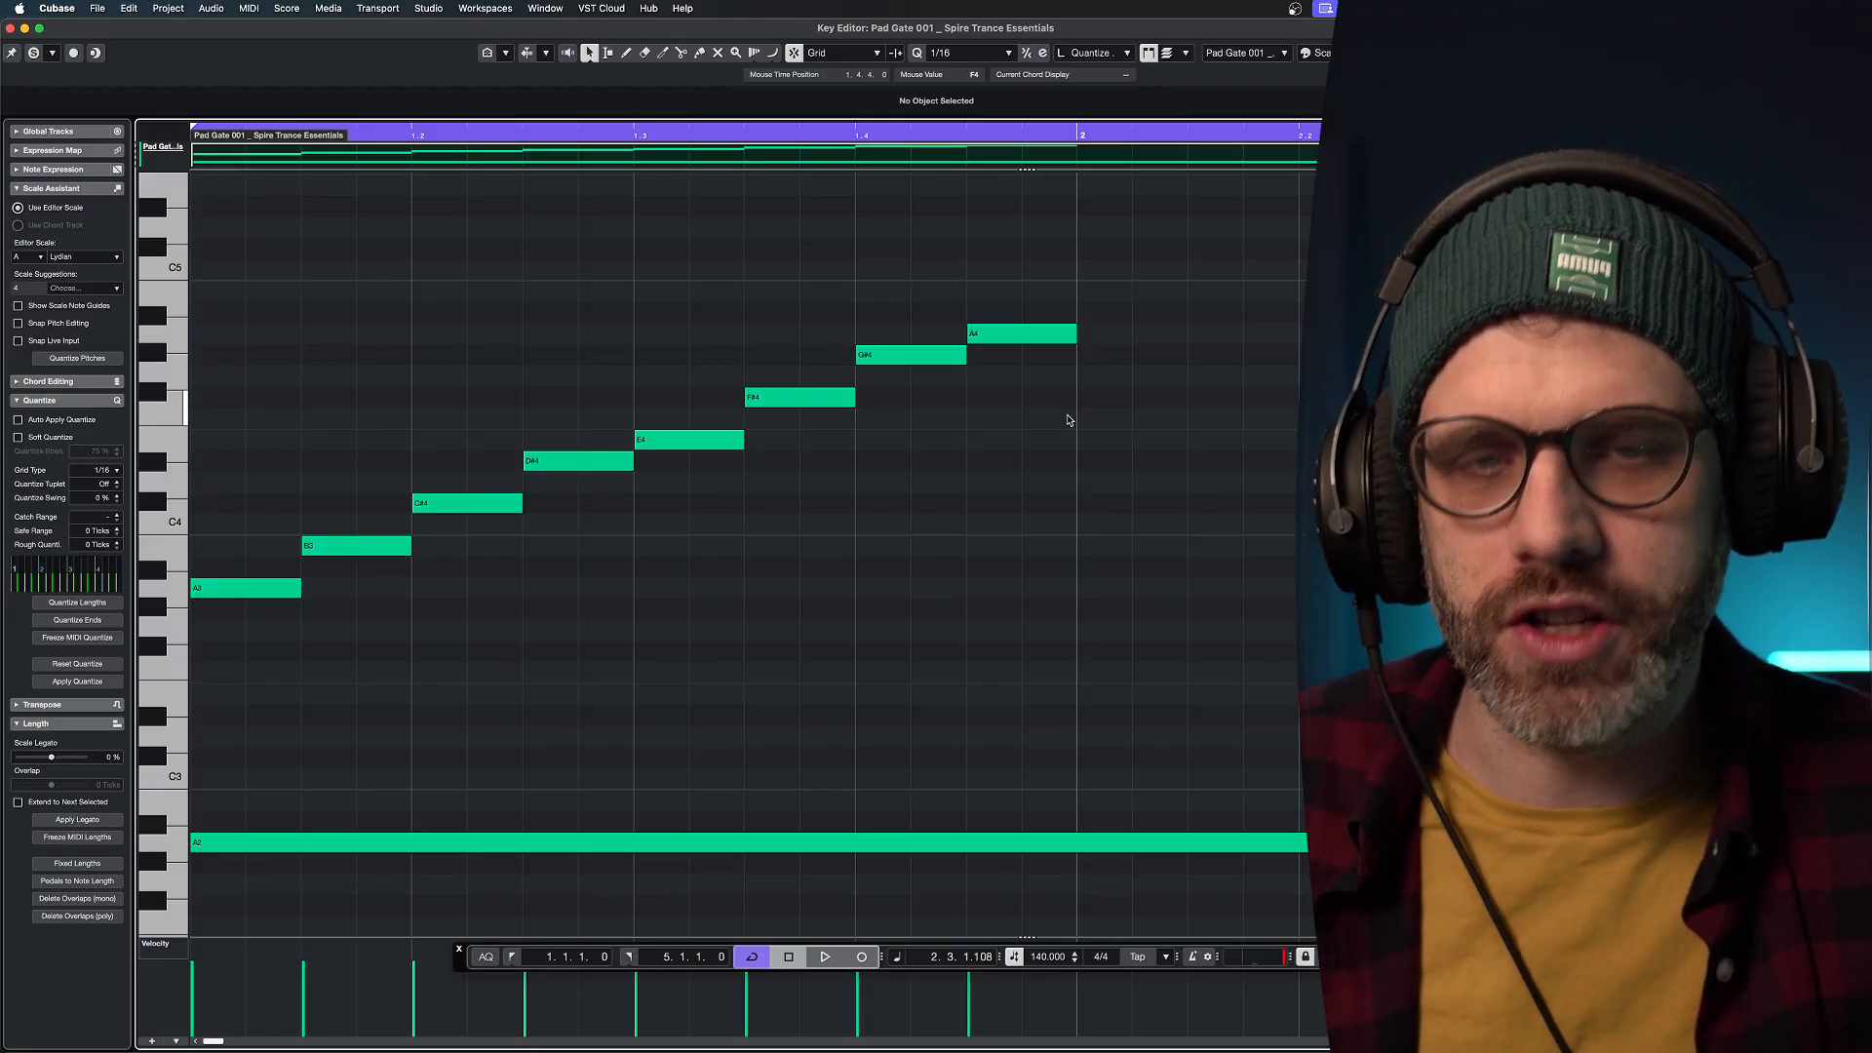
# Select the long bass notes beneath the scale run and examine their progression across the bars.
pyautogui.press('g')
pyautogui.press('g')
pyautogui.press('g')
pyautogui.press('g')
pyautogui.press('g')
pyautogui.press('g')
pyautogui.press('g')
pyautogui.press('g')
pyautogui.press('g')
pyautogui.press('g')
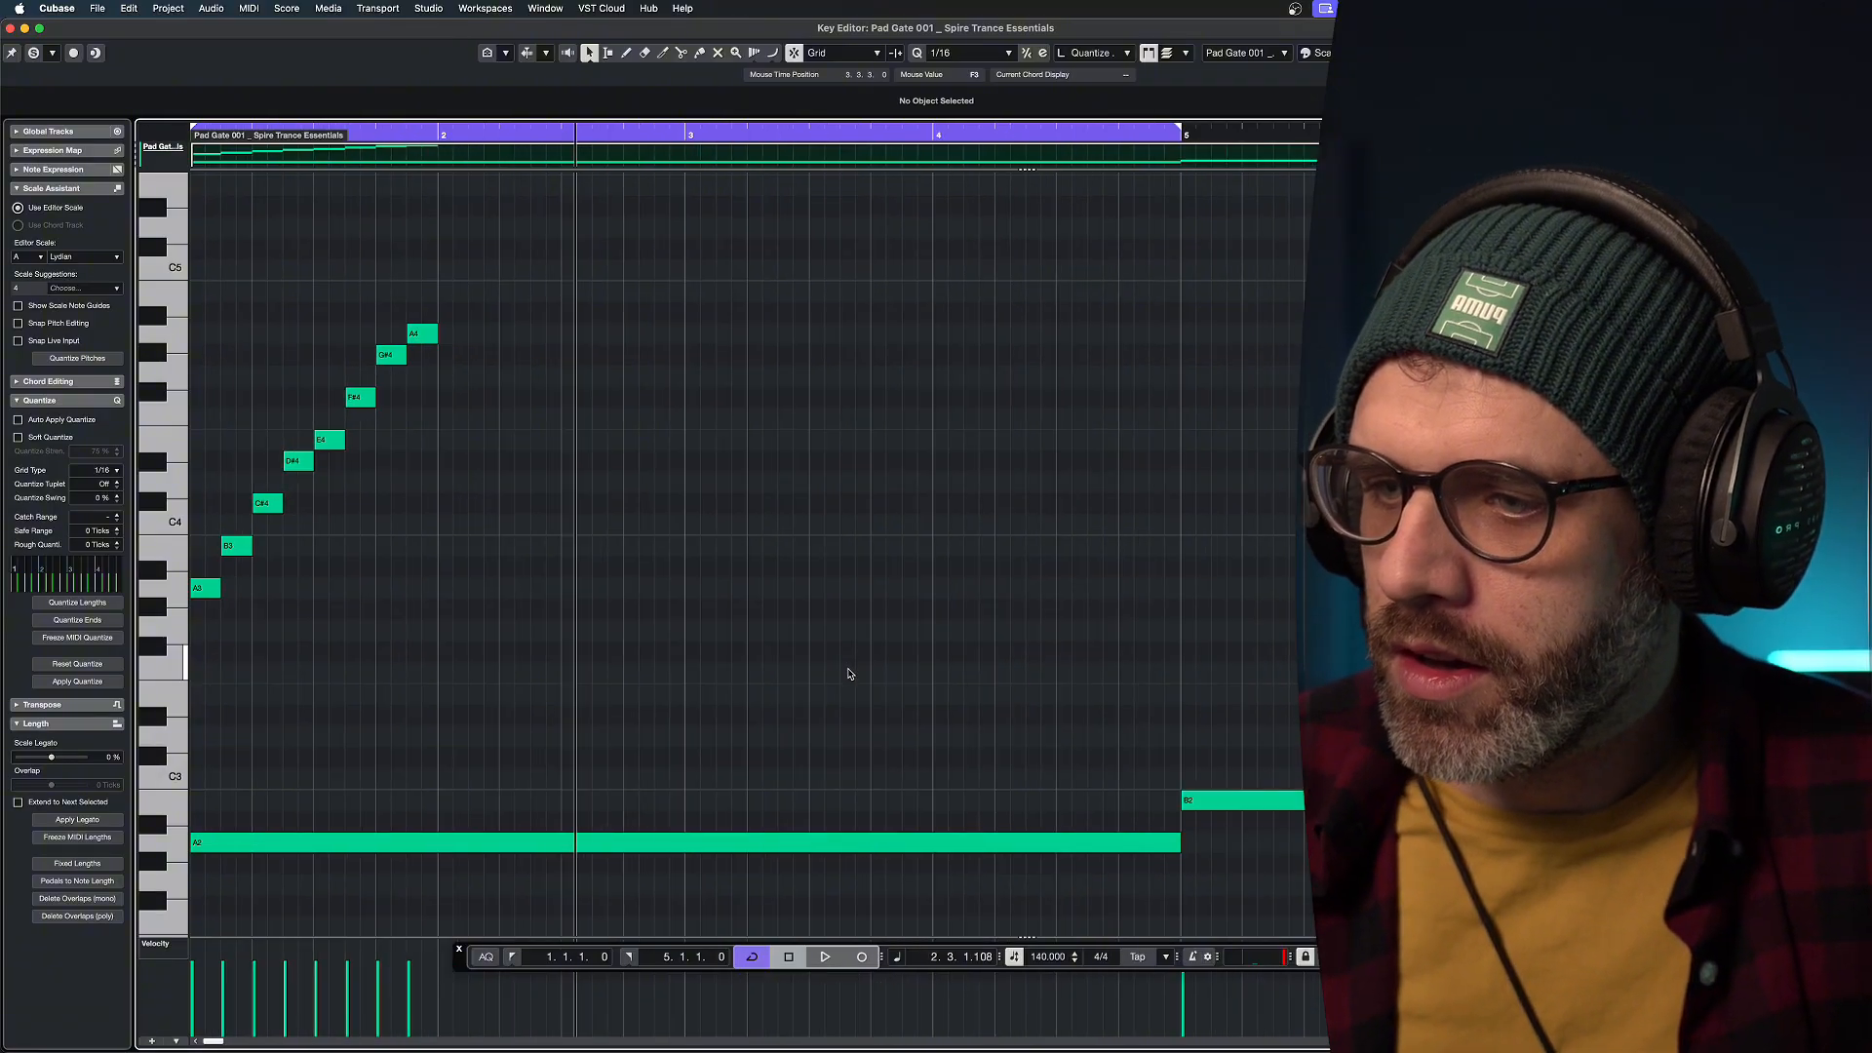
pyautogui.moveTo(547, 682); pyautogui.dragTo(1305, 844)
pyautogui.press('g')
pyautogui.press('g')
pyautogui.press('g')
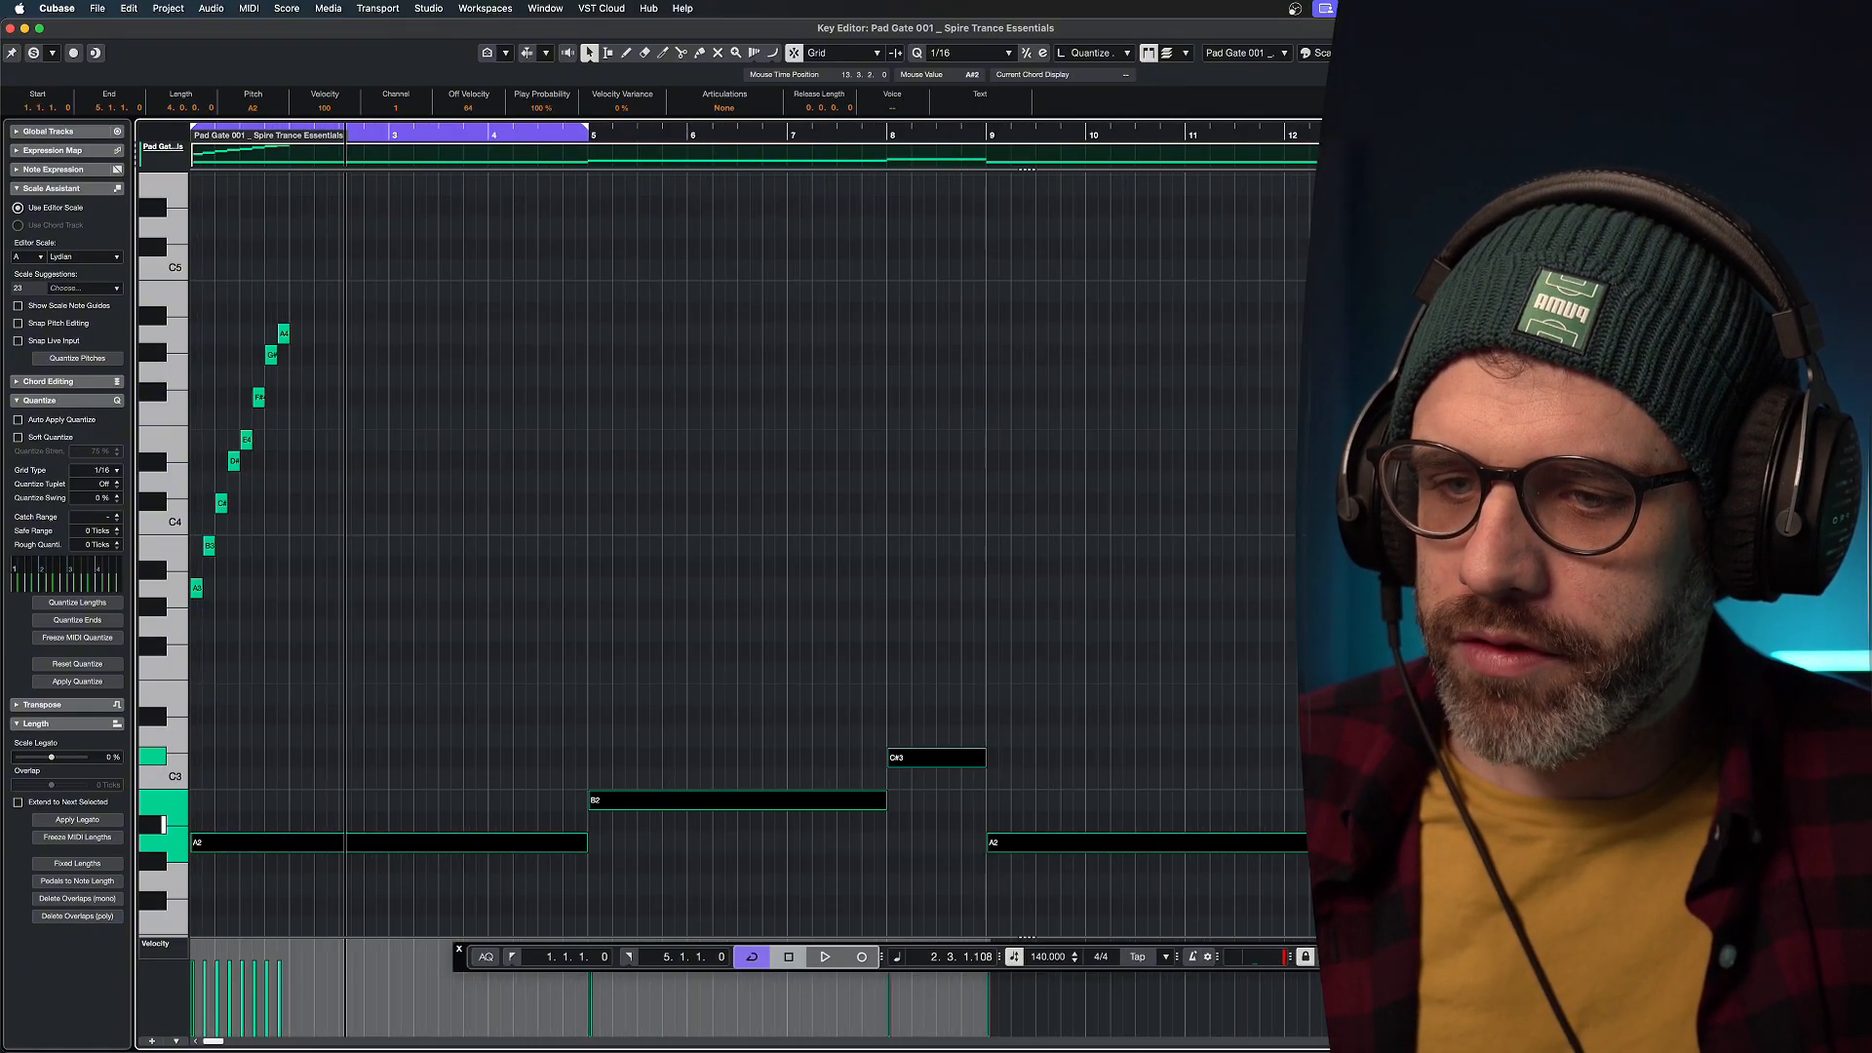
pyautogui.moveTo(1305, 617); pyautogui.dragTo(342, 904)
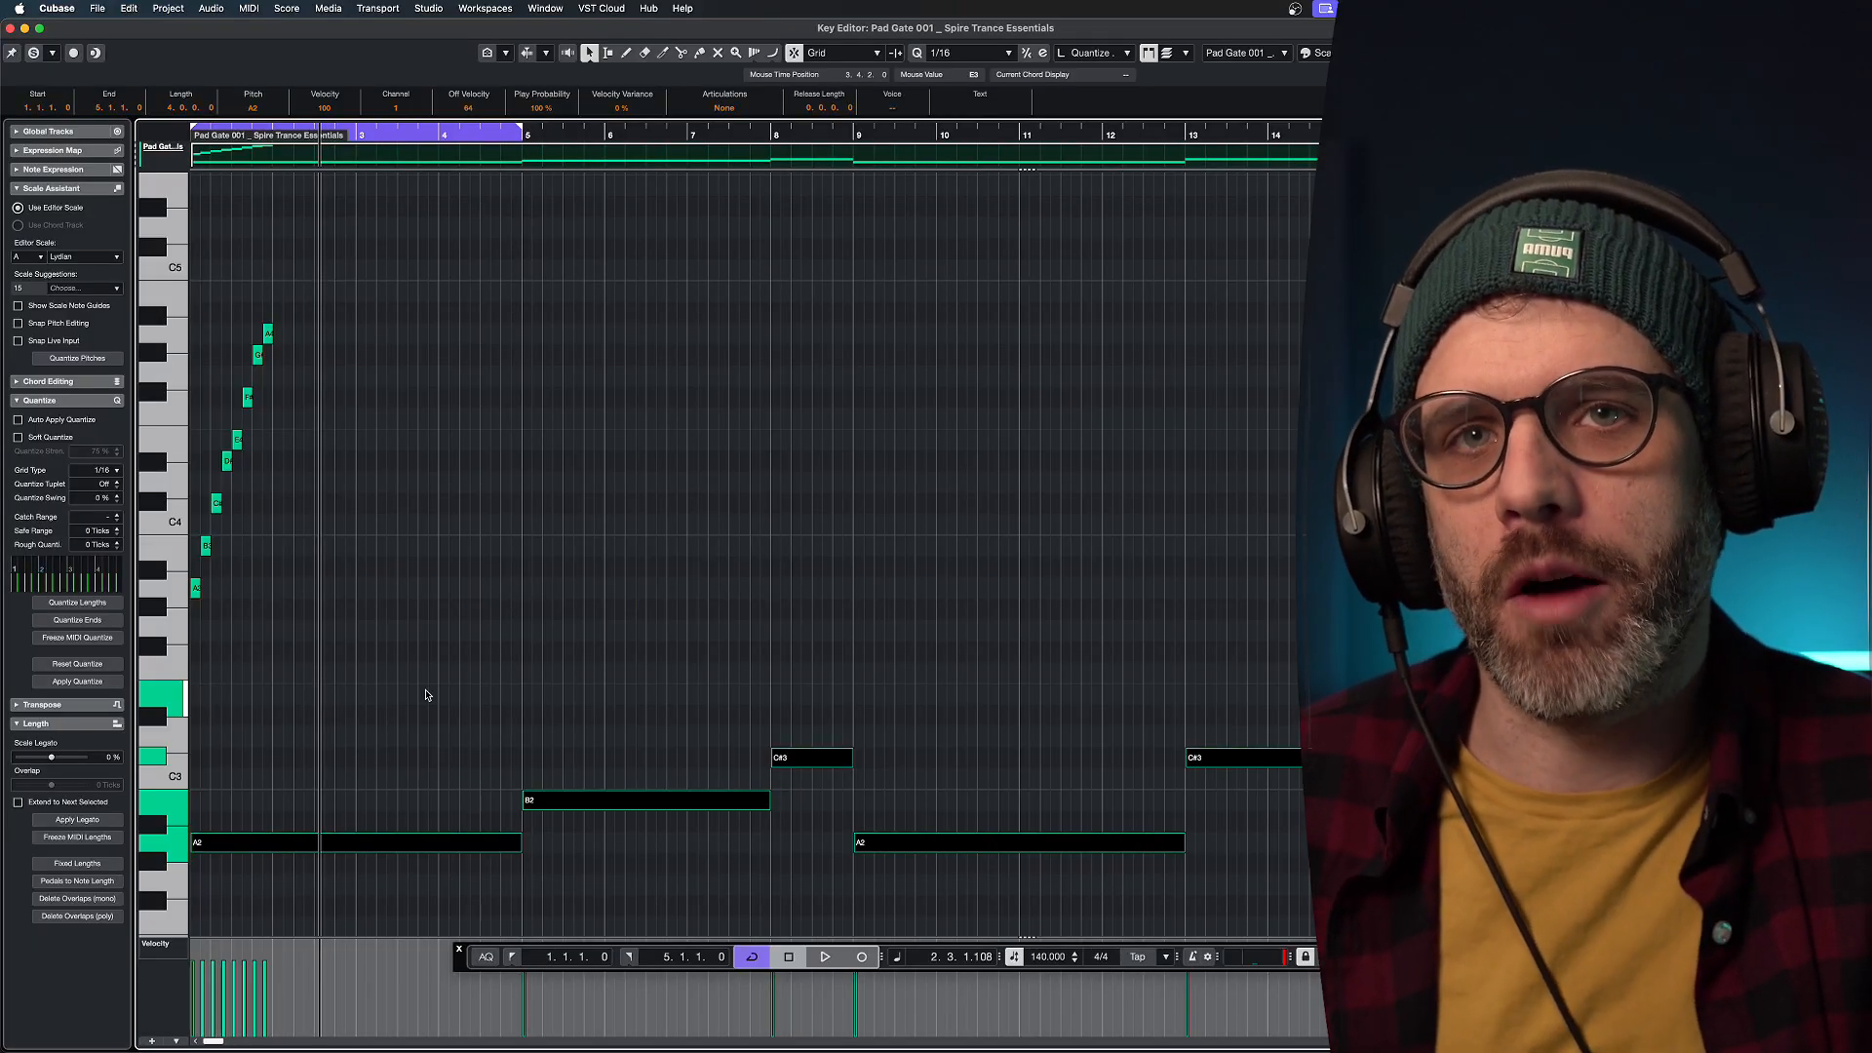
# Deselect the bass notes and audition each bar 1 scale note in turn from A3 up to A4.
pyautogui.press('h')
pyautogui.press('h')
pyautogui.press('h')
pyautogui.press('h')
pyautogui.press('h')
pyautogui.press('h')
pyautogui.press('h')
pyautogui.press('h')
pyautogui.press('h')
pyautogui.press('h')
pyautogui.press('h')
pyautogui.press('h')
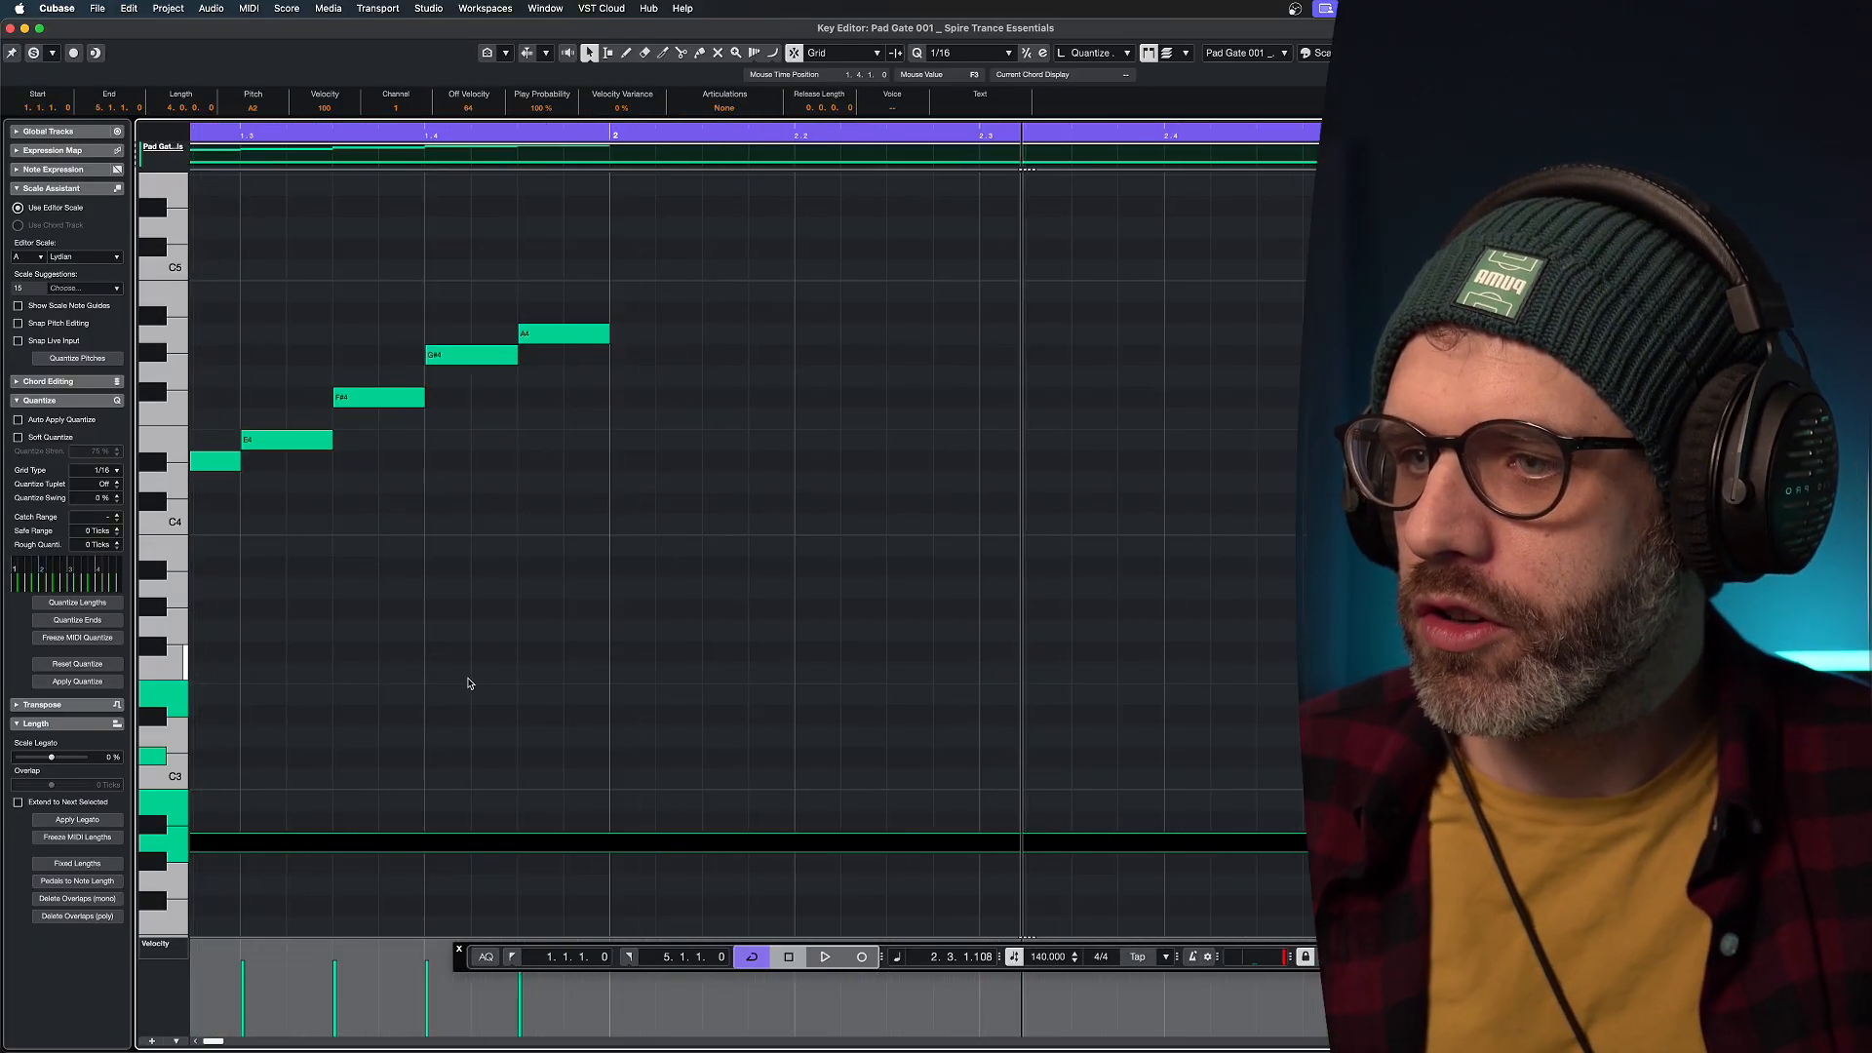
pyautogui.click(469, 671)
pyautogui.hscroll(-4, 469, 671)
pyautogui.moveTo(210, 500); pyautogui.dragTo(231, 679)
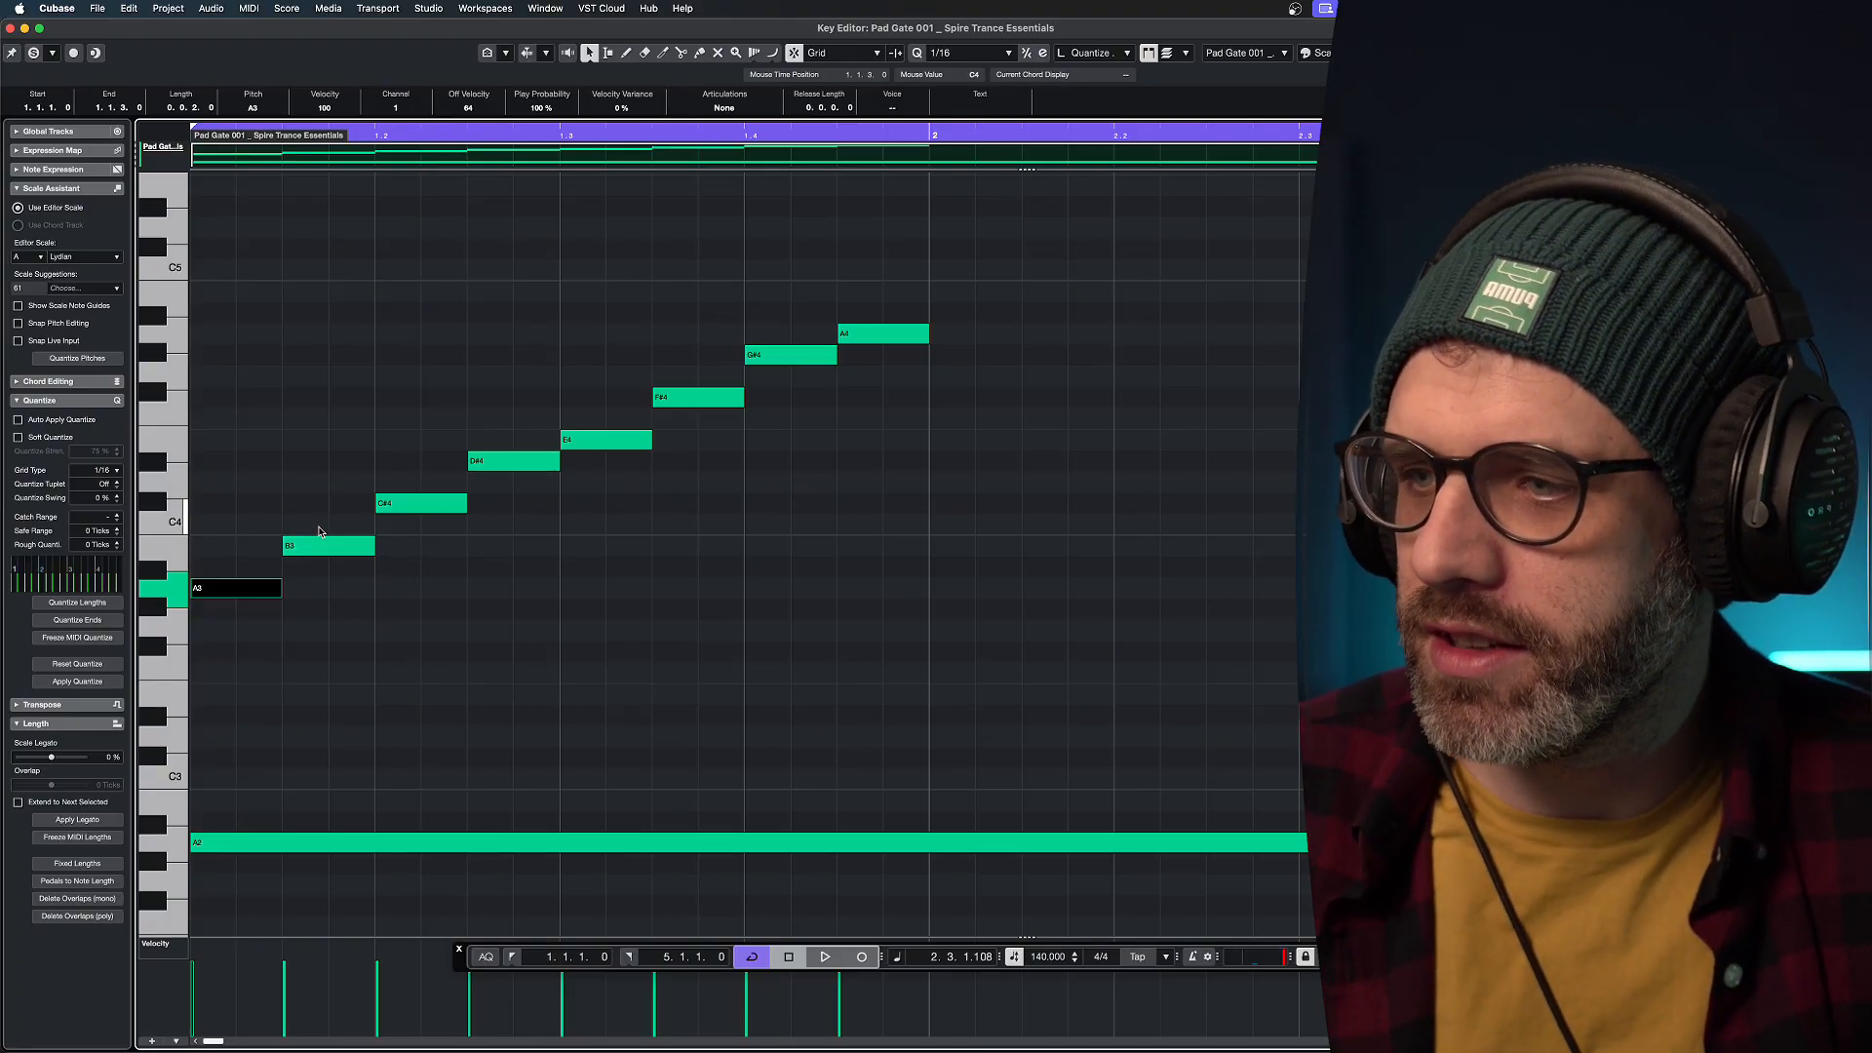
pyautogui.click(245, 547)
pyautogui.click(330, 547)
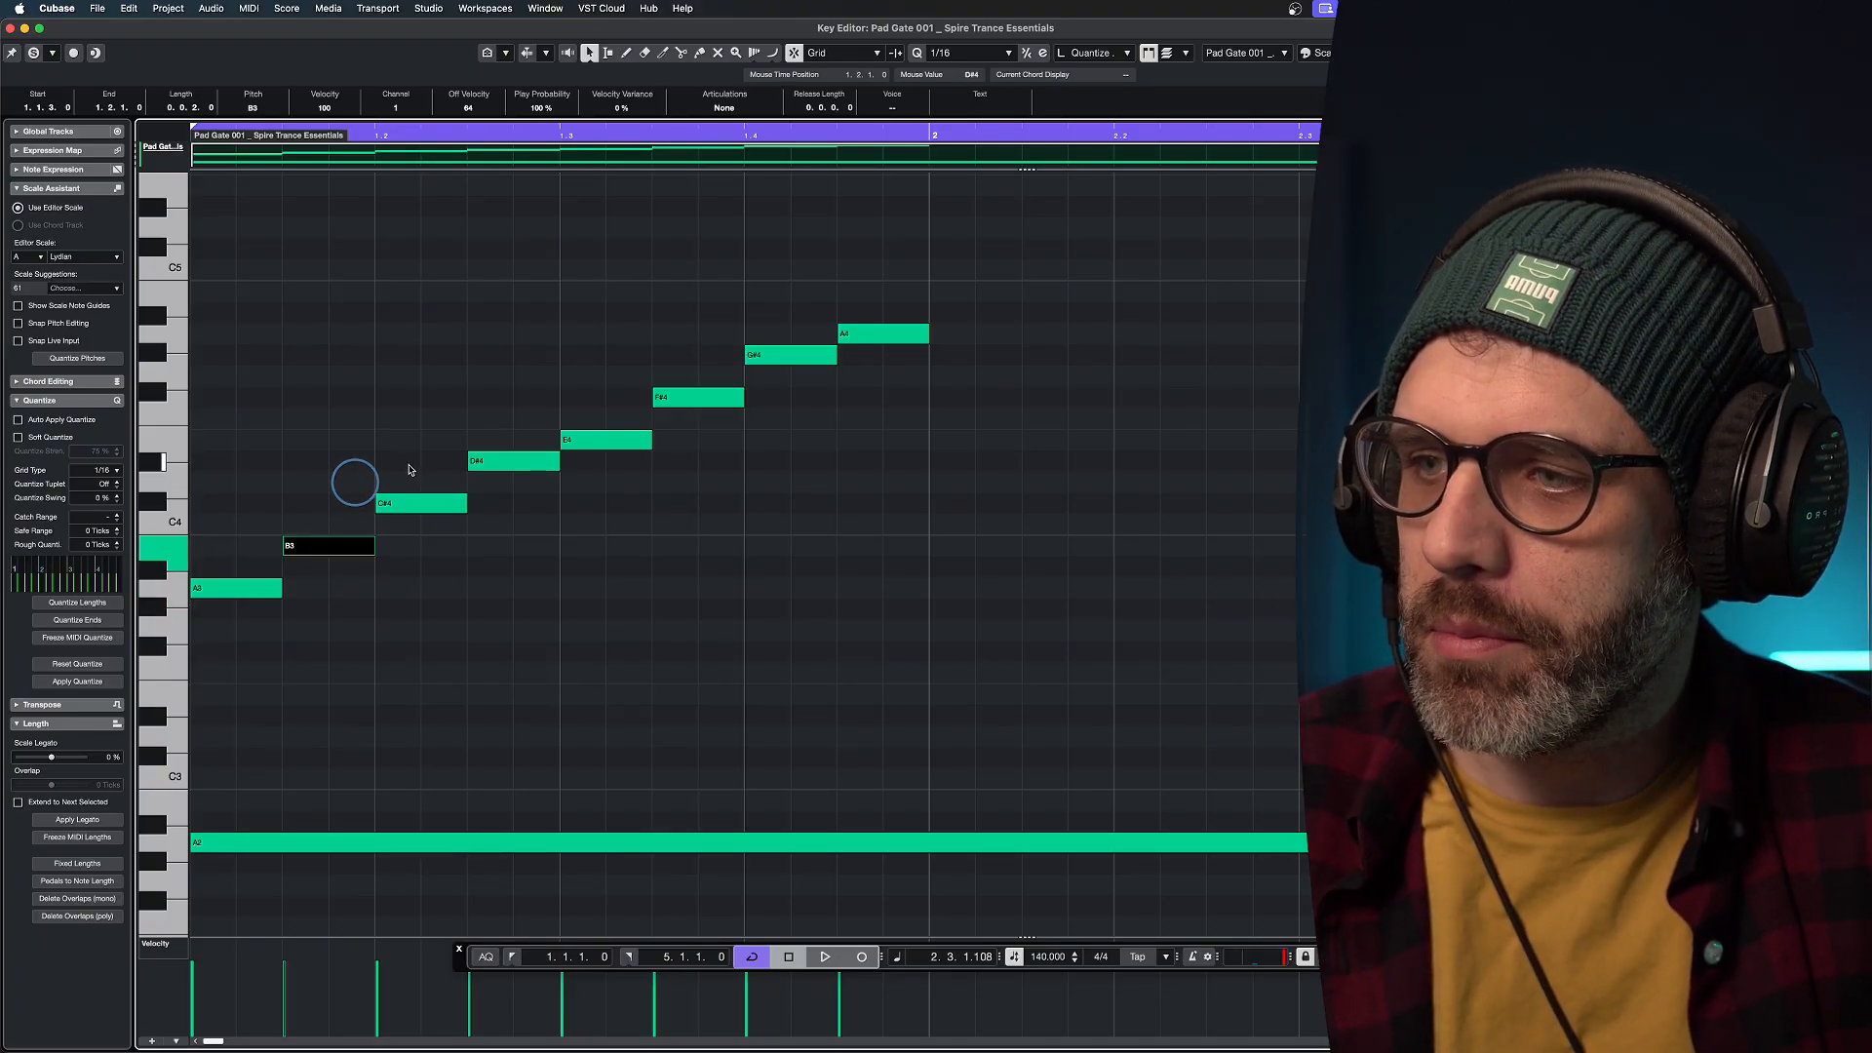
pyautogui.click(419, 504)
pyautogui.click(534, 464)
pyautogui.click(615, 440)
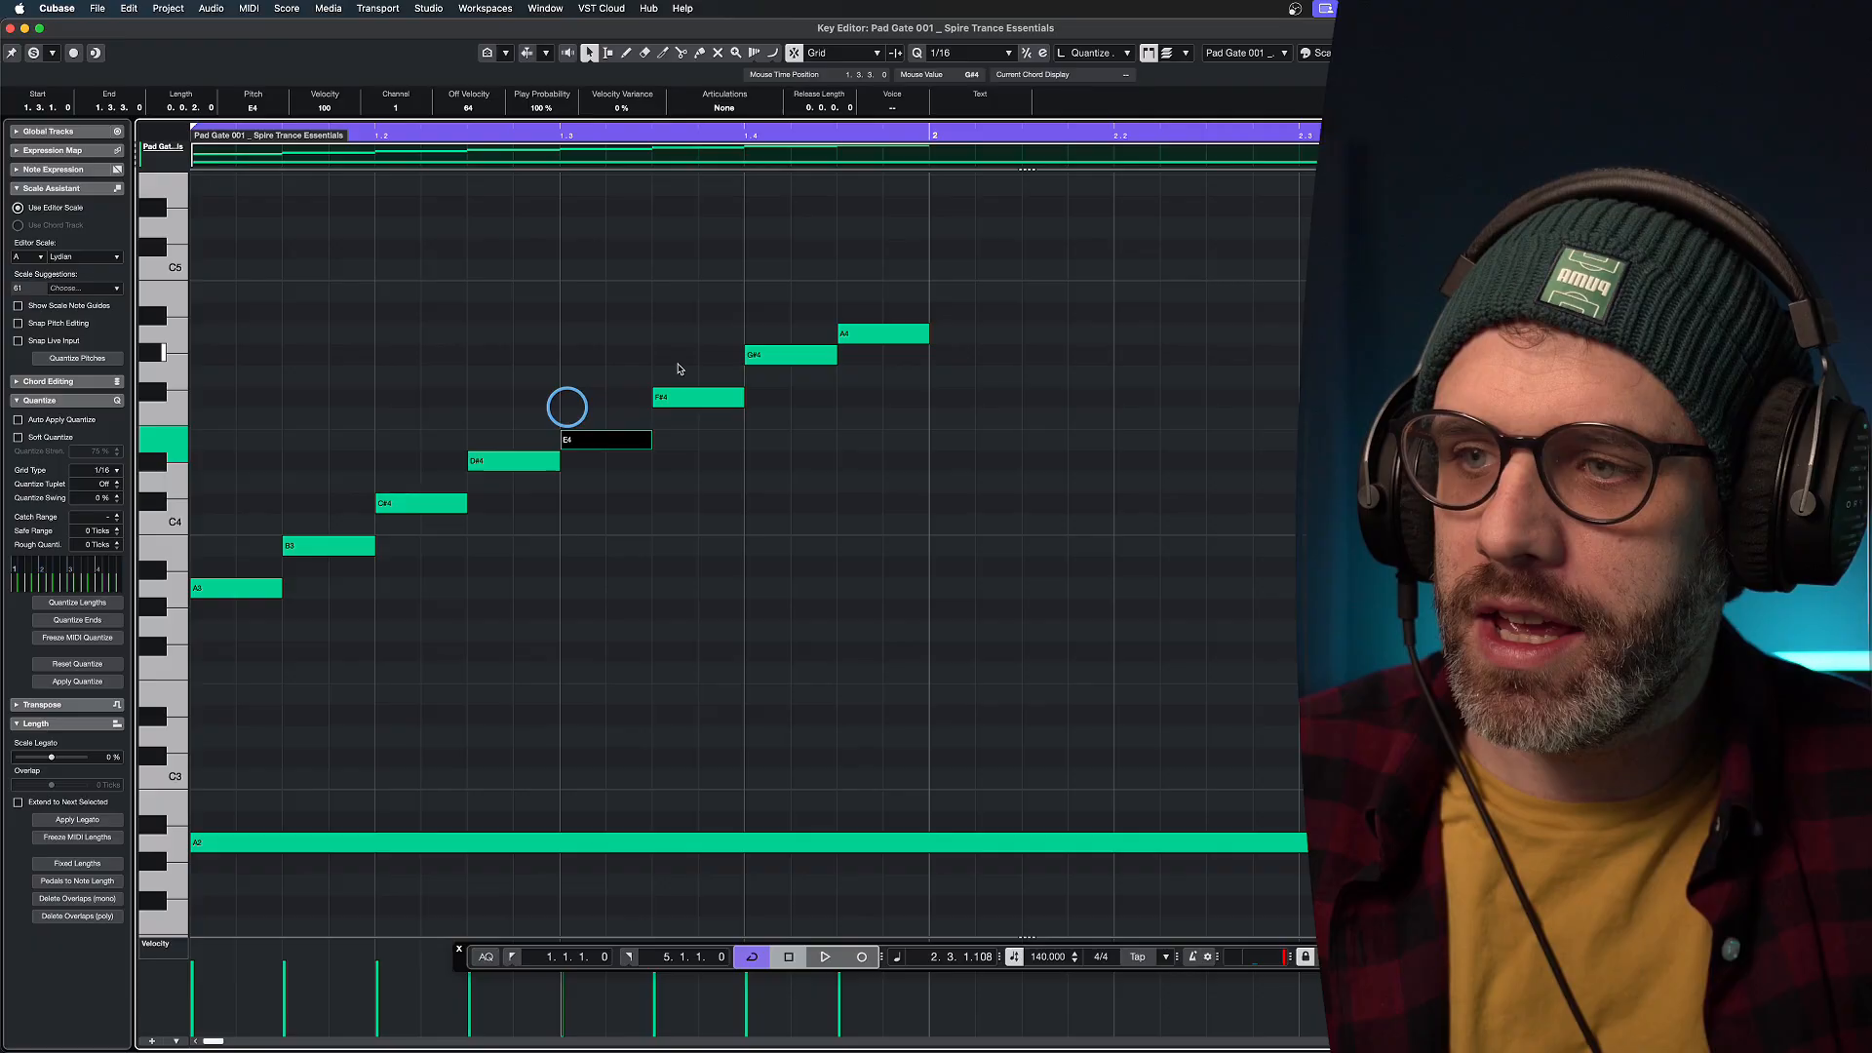
pyautogui.click(707, 398)
pyautogui.click(795, 355)
pyautogui.click(878, 333)
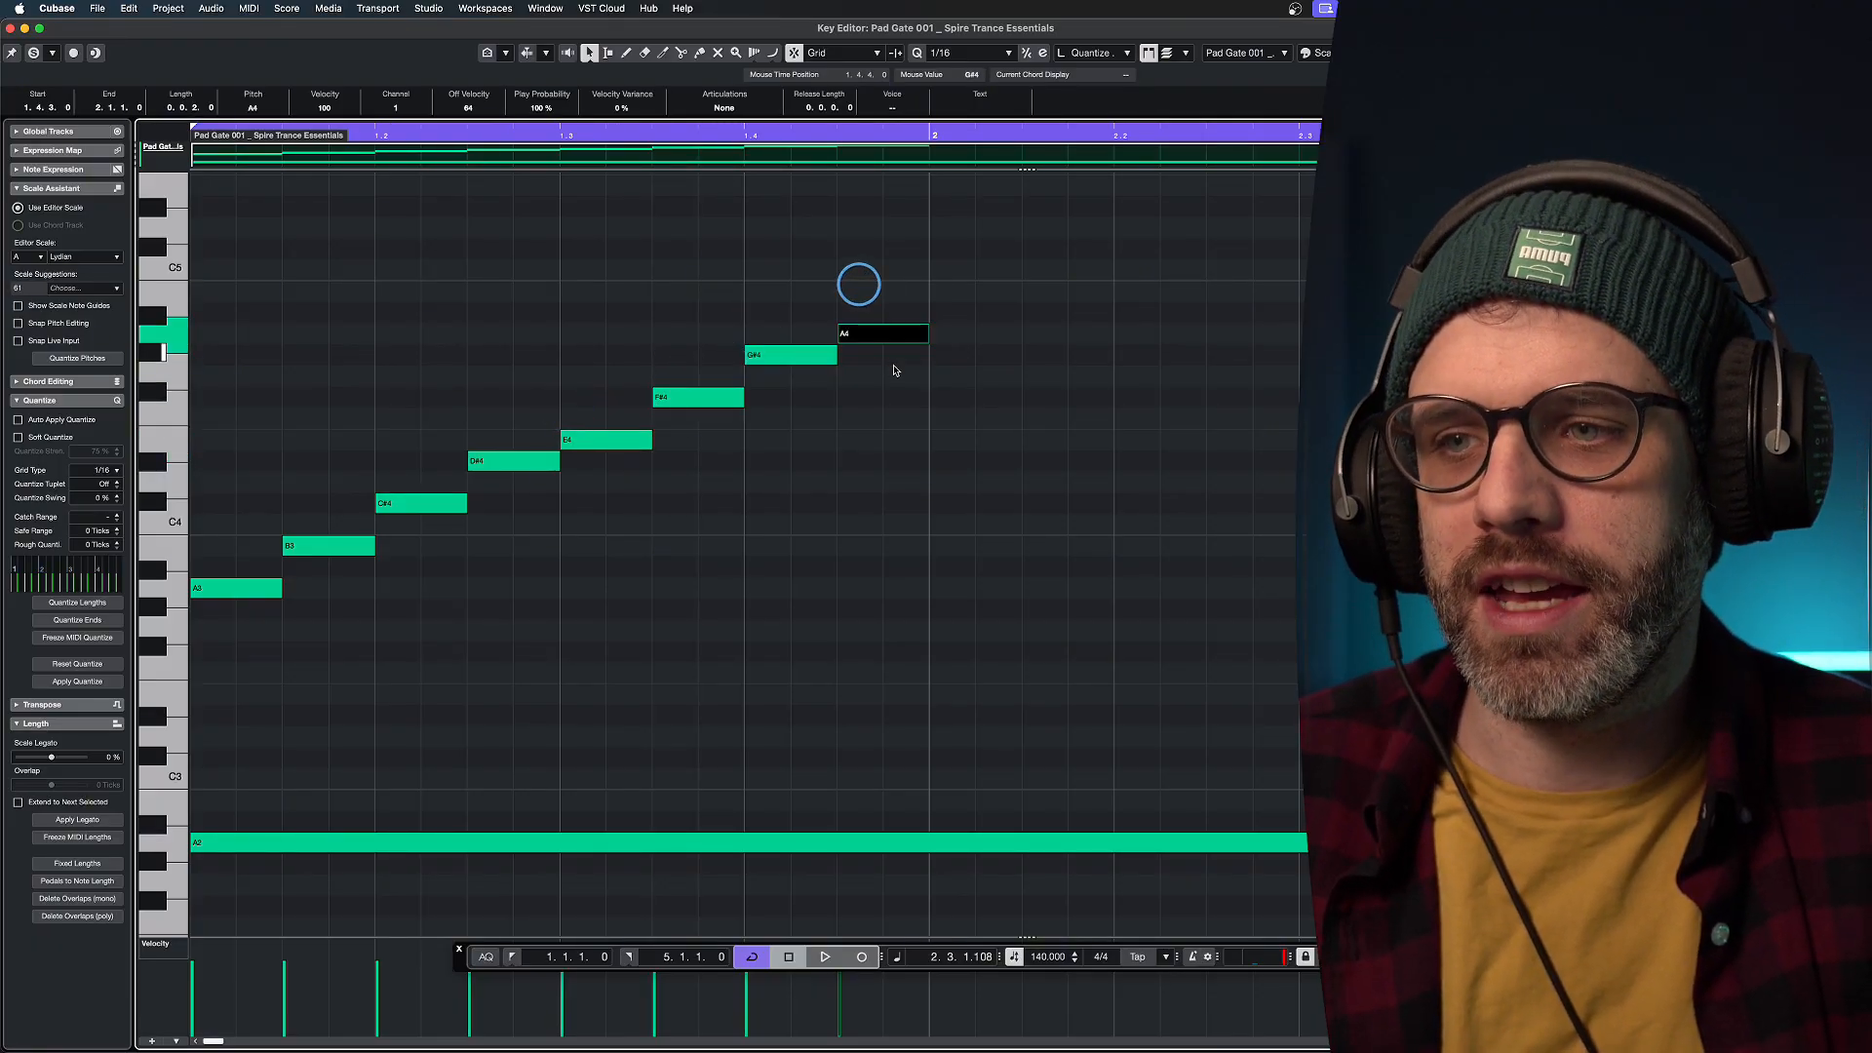
# Show the whole bass progression again, leave the Pad Gate 001 part and return to the project arrangement.
pyautogui.press('g')
pyautogui.press('g')
pyautogui.press('g')
pyautogui.press('g')
pyautogui.press('g')
pyautogui.press('g')
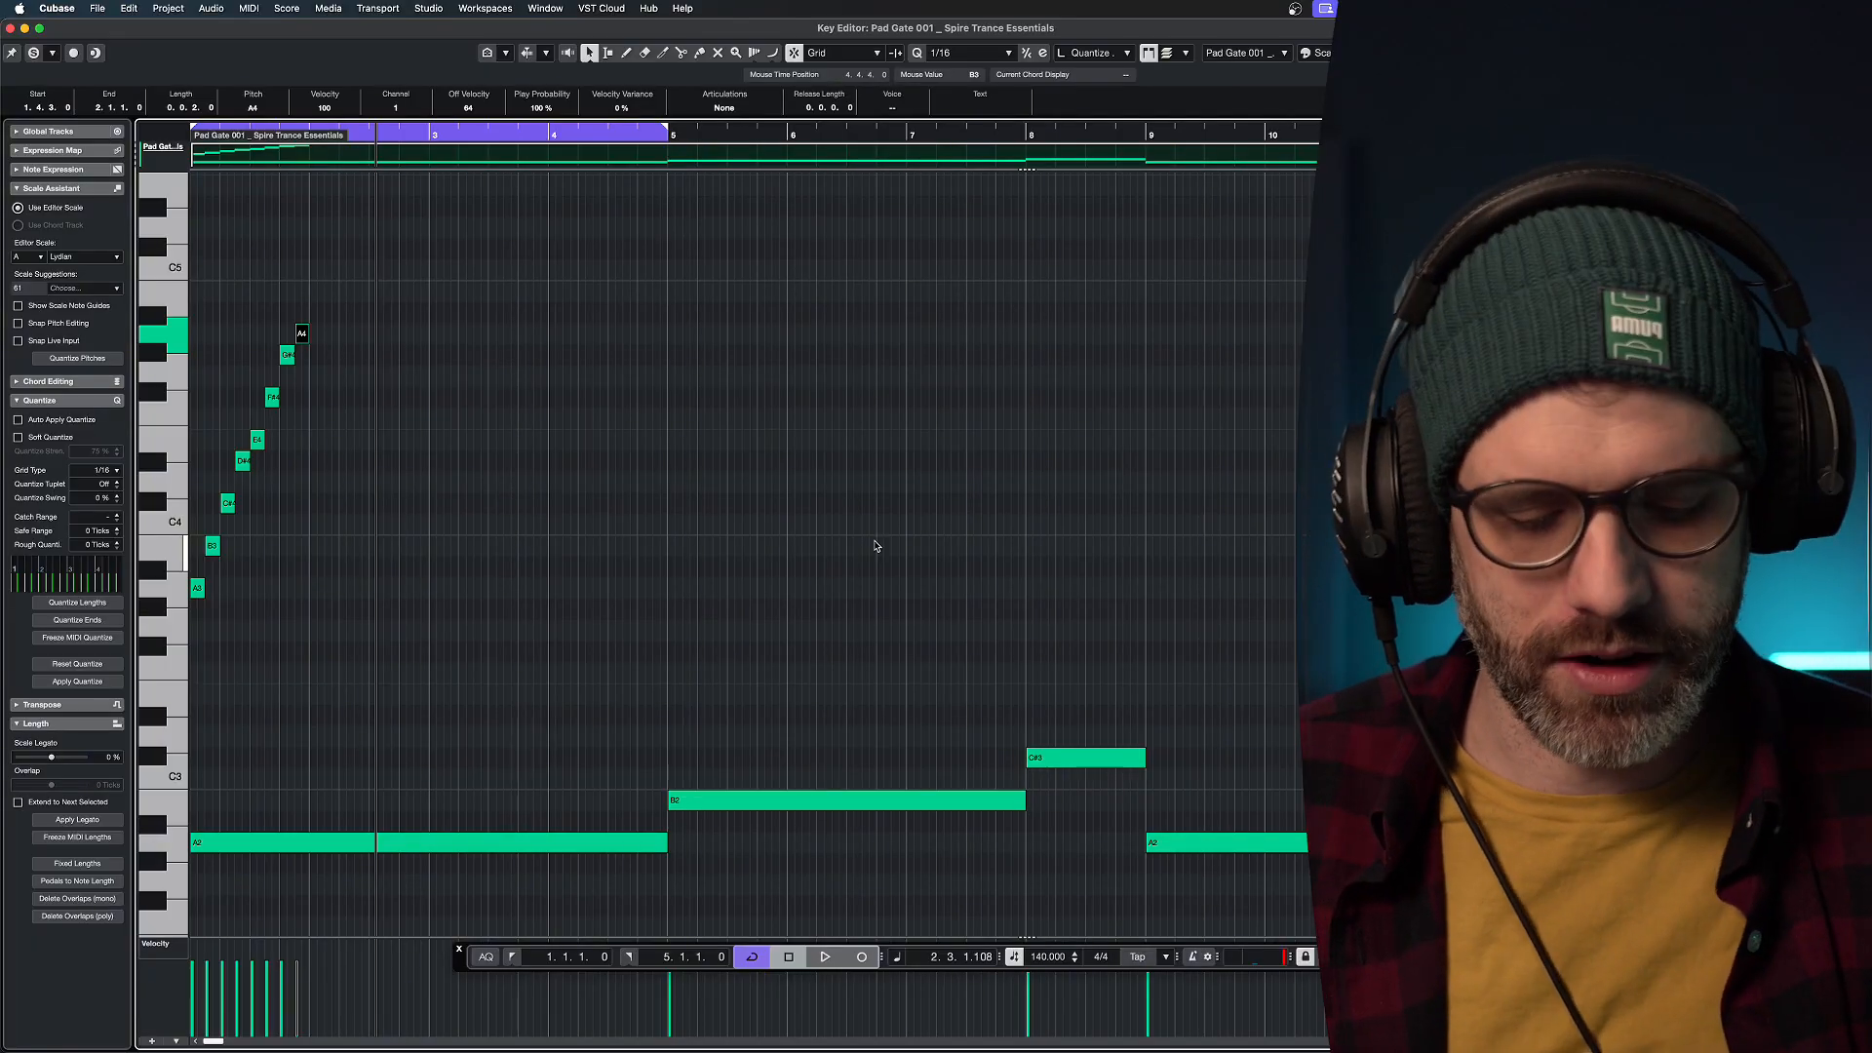
pyautogui.press('Return')
pyautogui.click(615, 380)
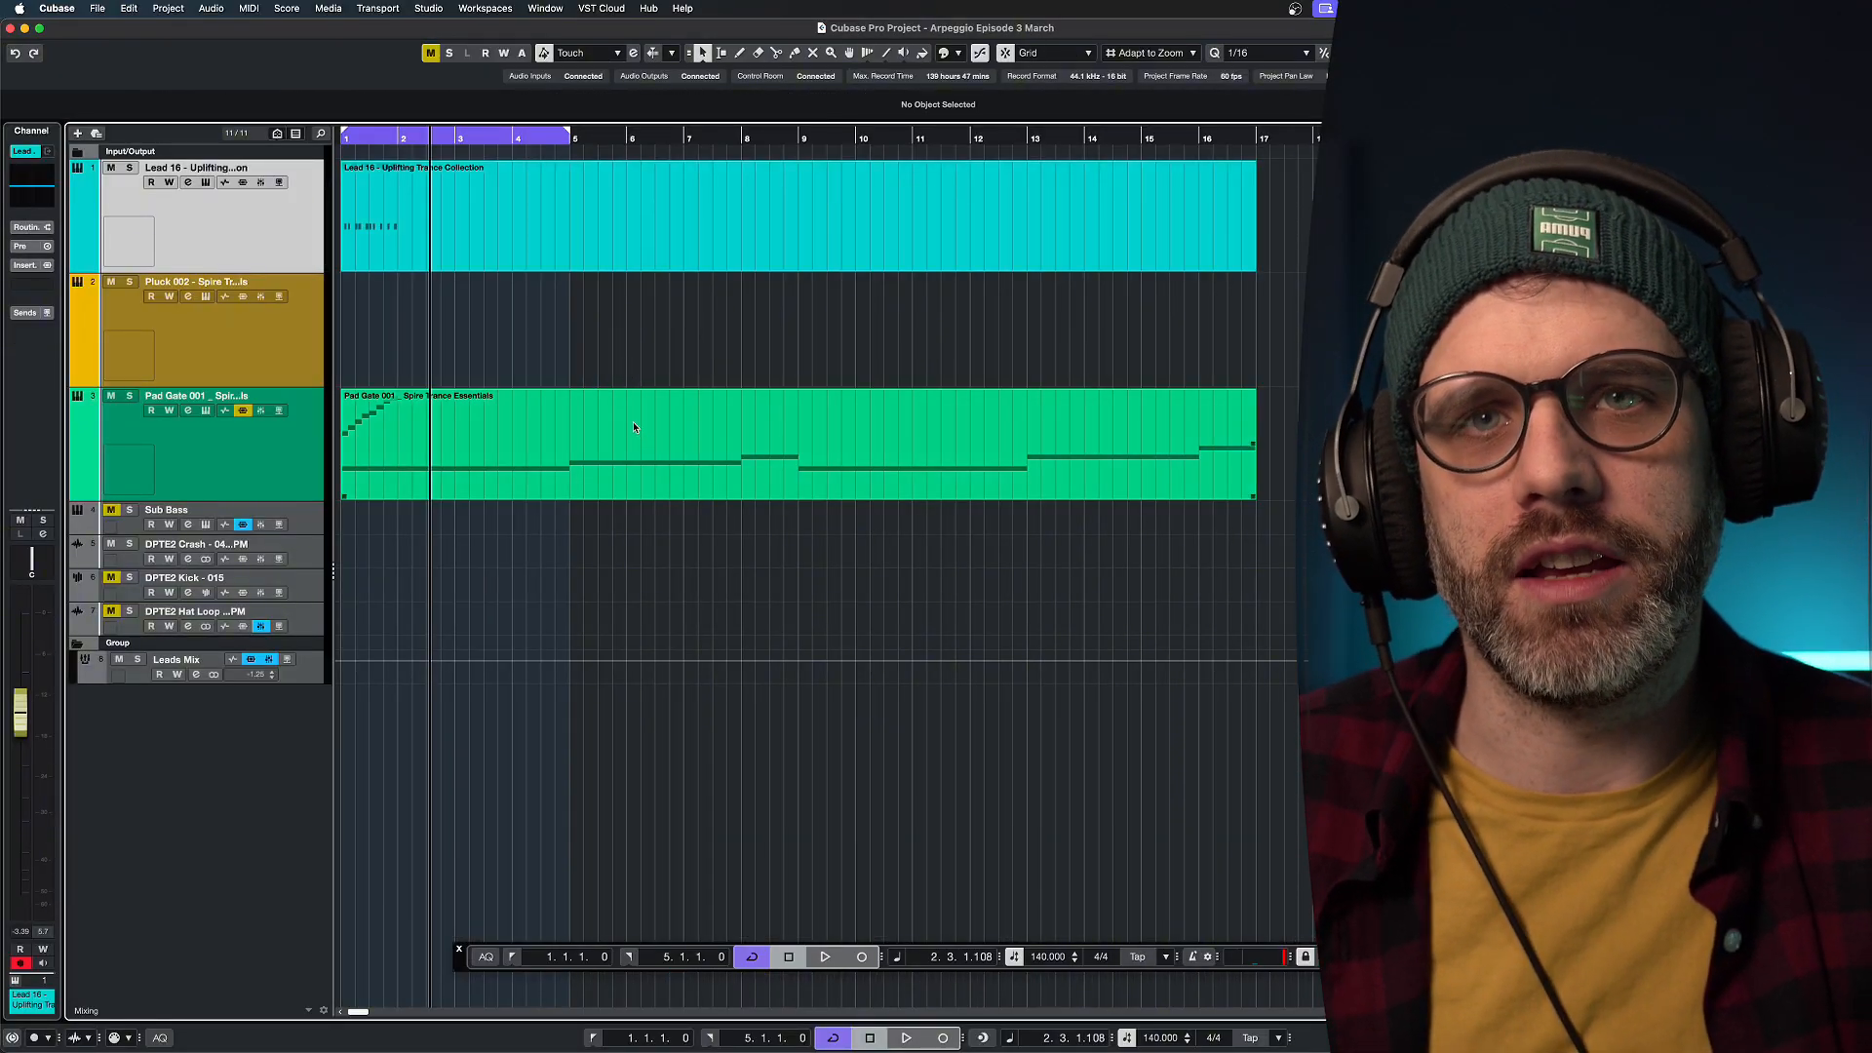
# Open the Lead 16 part in the Key Editor and examine its B3 and A2 notes in bar 1.
pyautogui.click(445, 238)
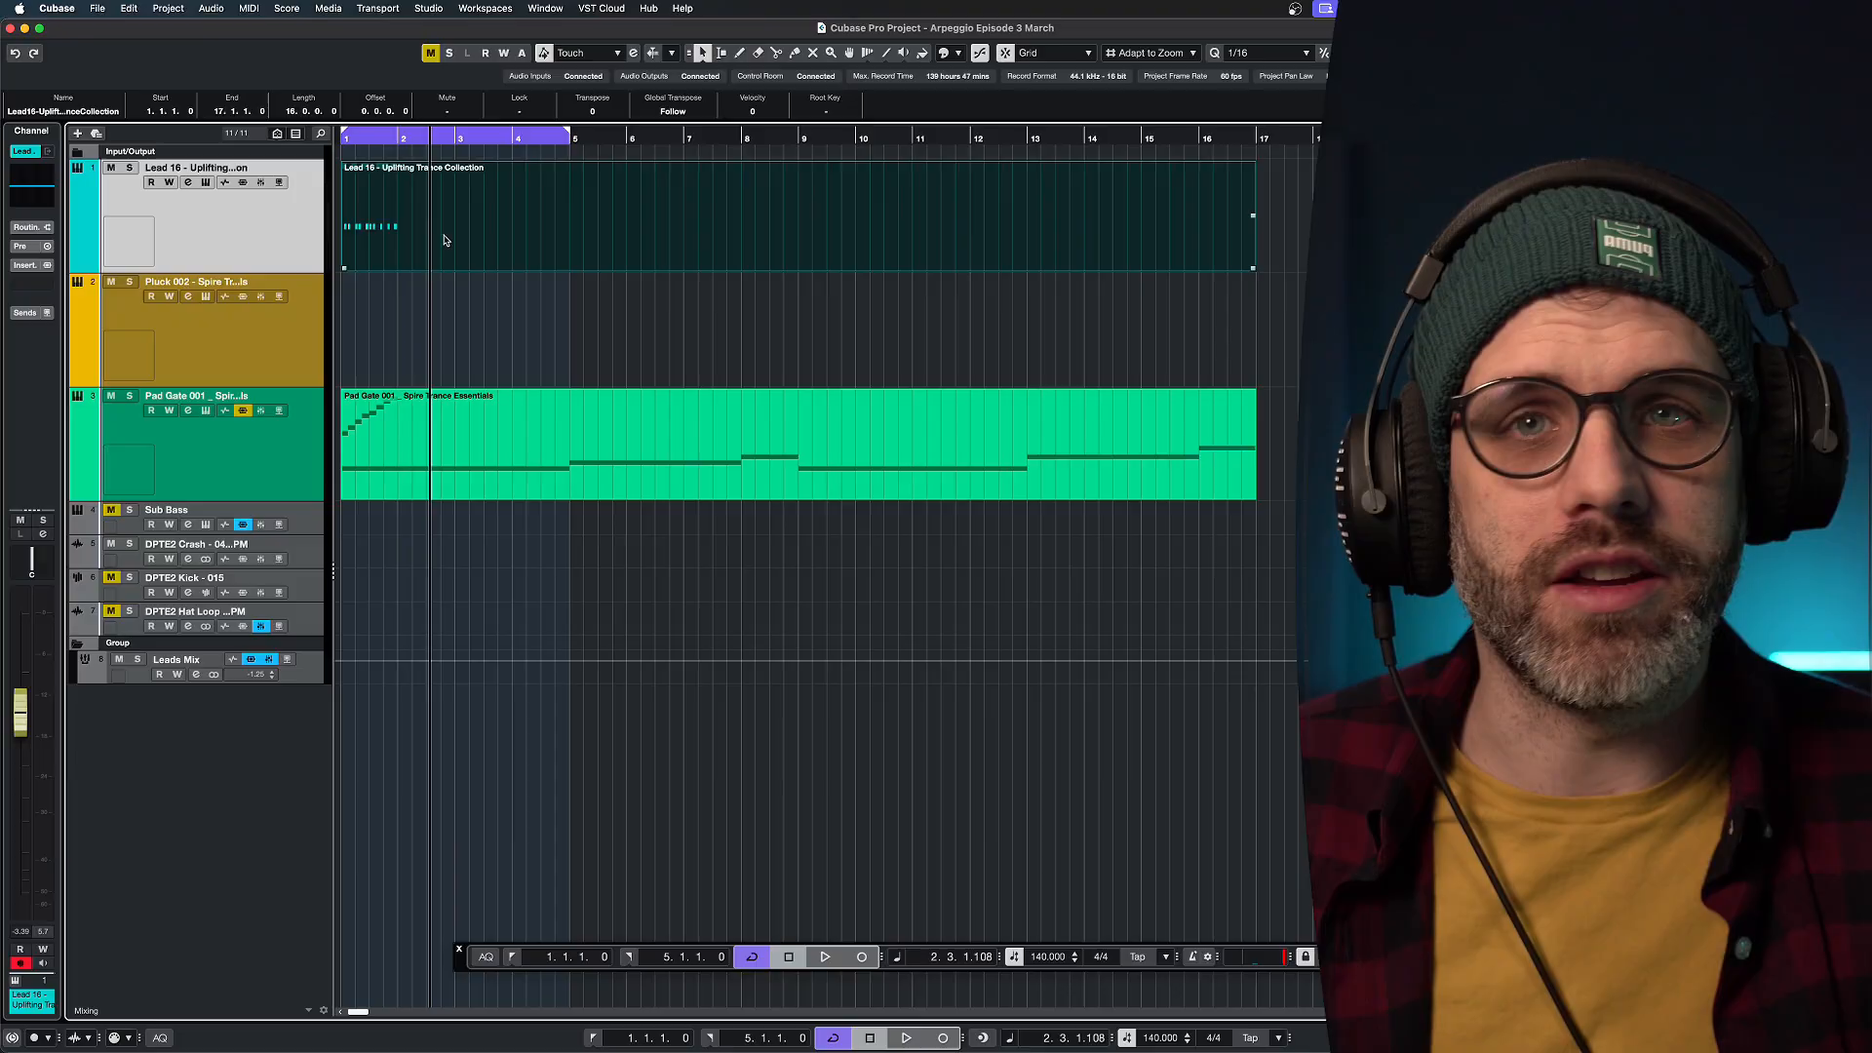
pyautogui.doubleClick(444, 238)
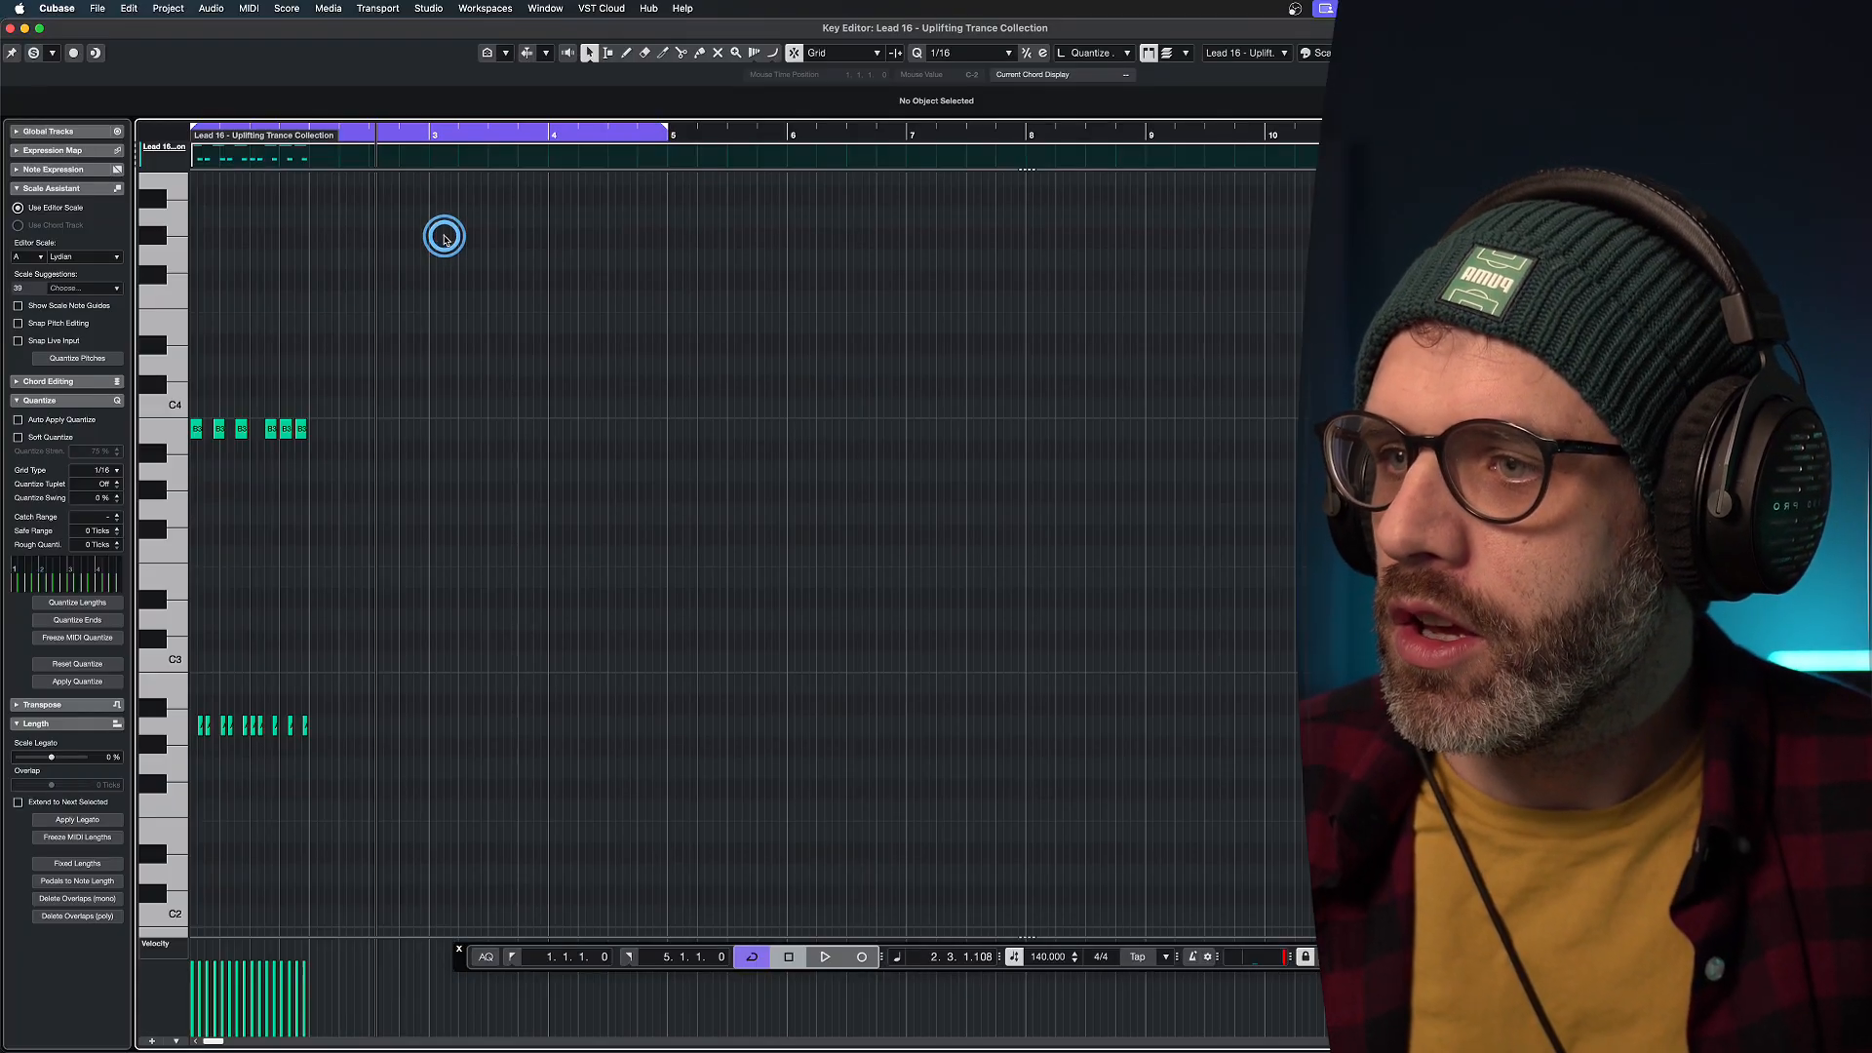
pyautogui.press('h')
pyautogui.press('h')
pyautogui.press('h')
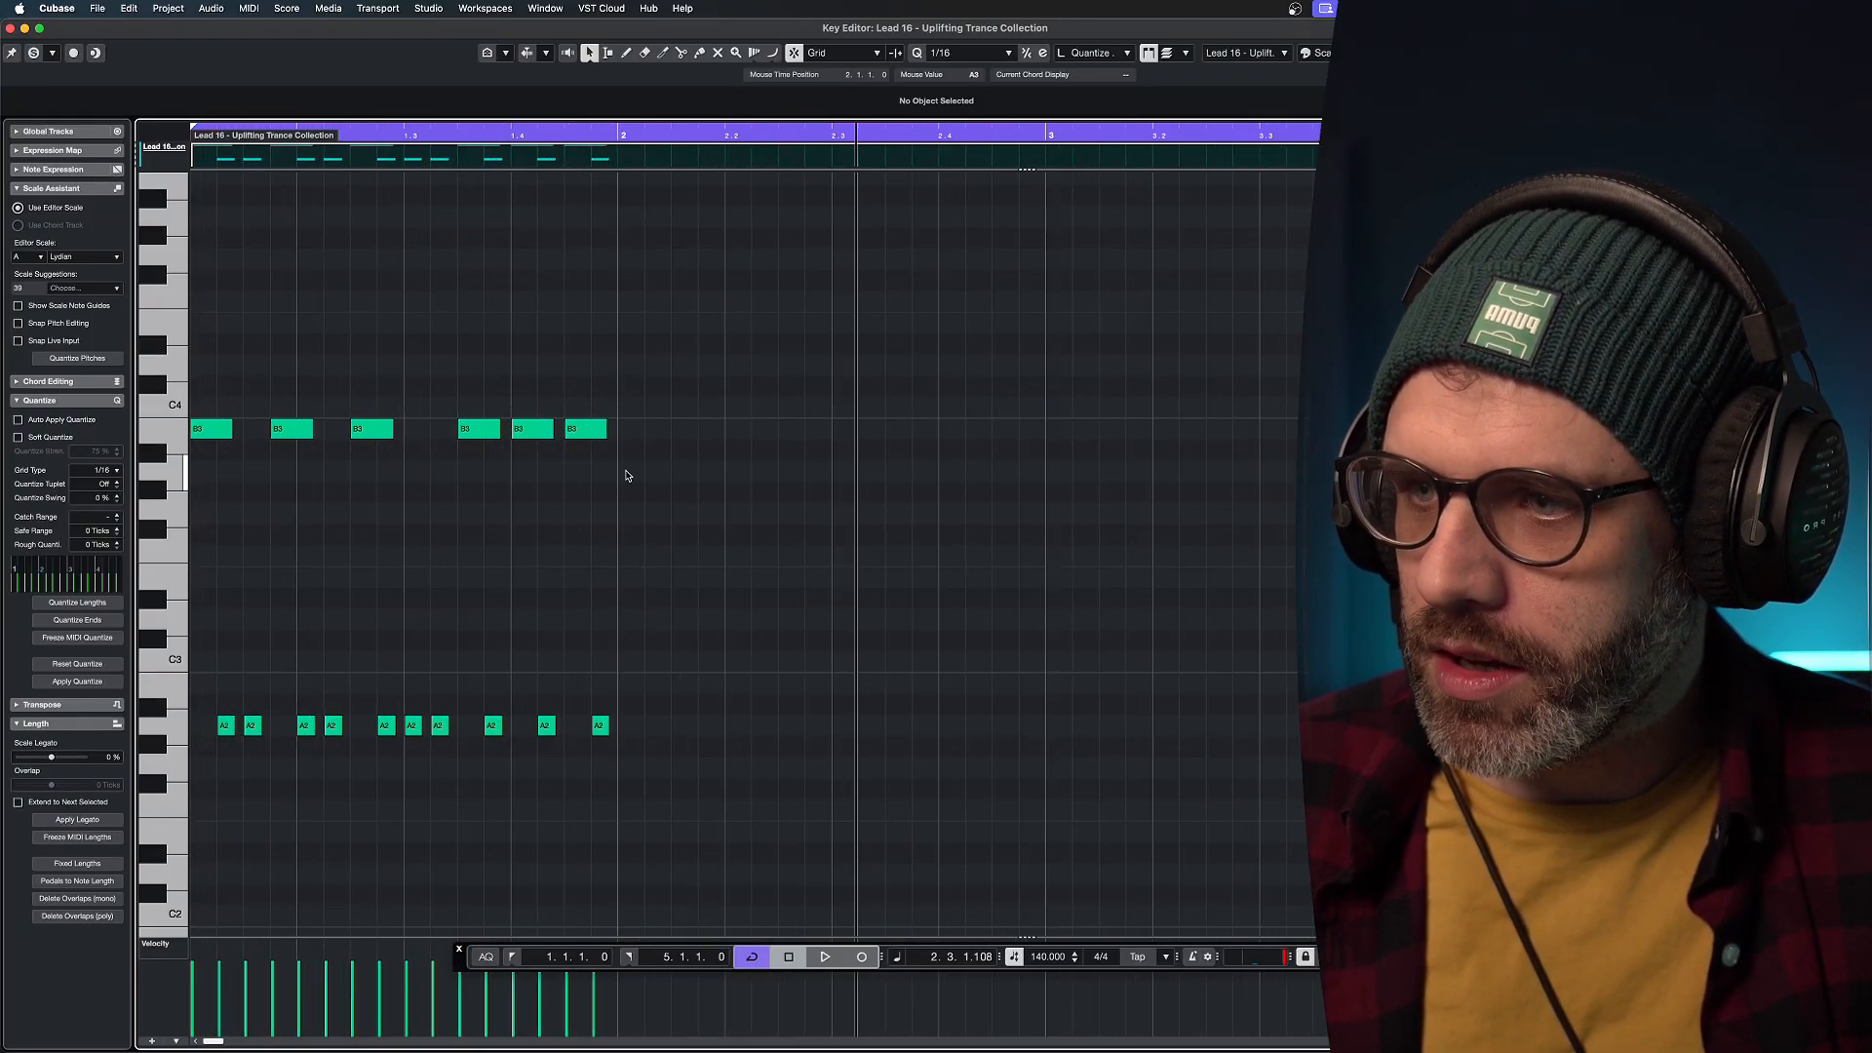
pyautogui.moveTo(602, 494); pyautogui.dragTo(430, 518)
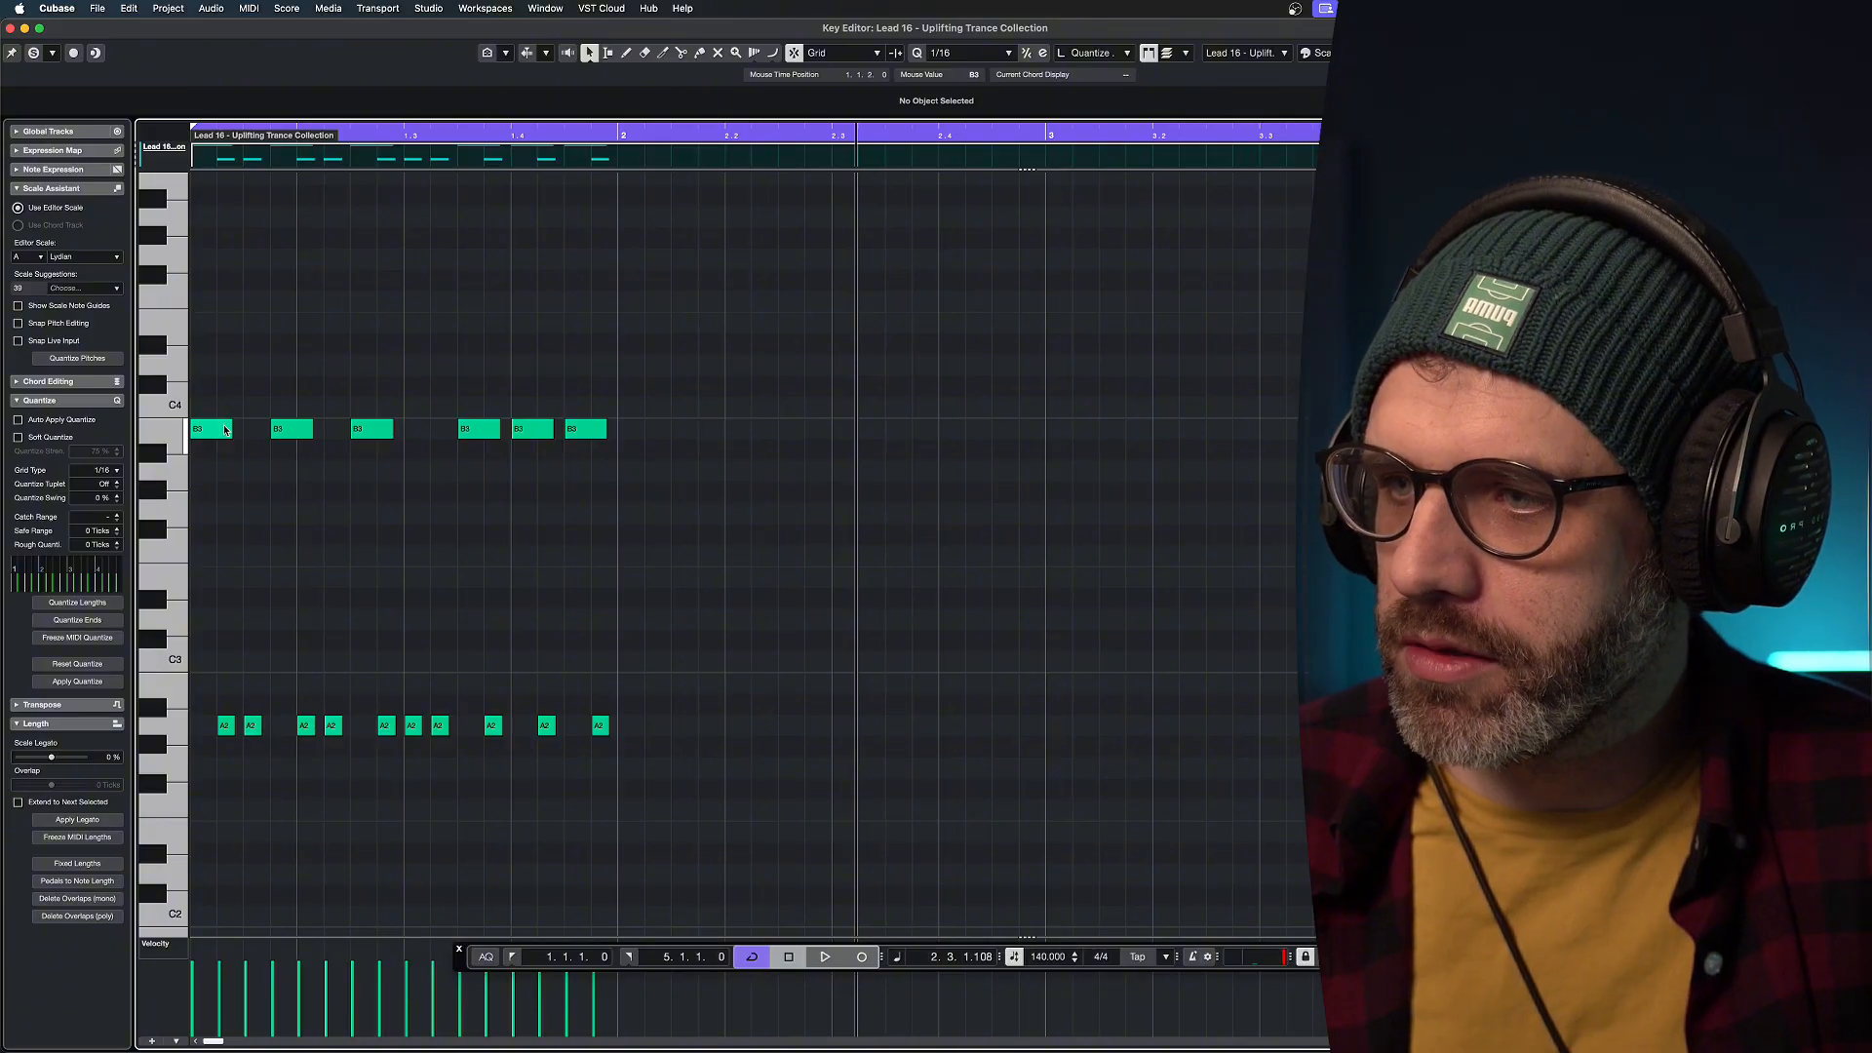
# Add six sixteenth-length B3 notes across bar 2, spaced as an uneven rhythm.
pyautogui.moveTo(200, 429); pyautogui.dragTo(792, 435)
pyautogui.moveTo(653, 402); pyautogui.dragTo(663, 423)
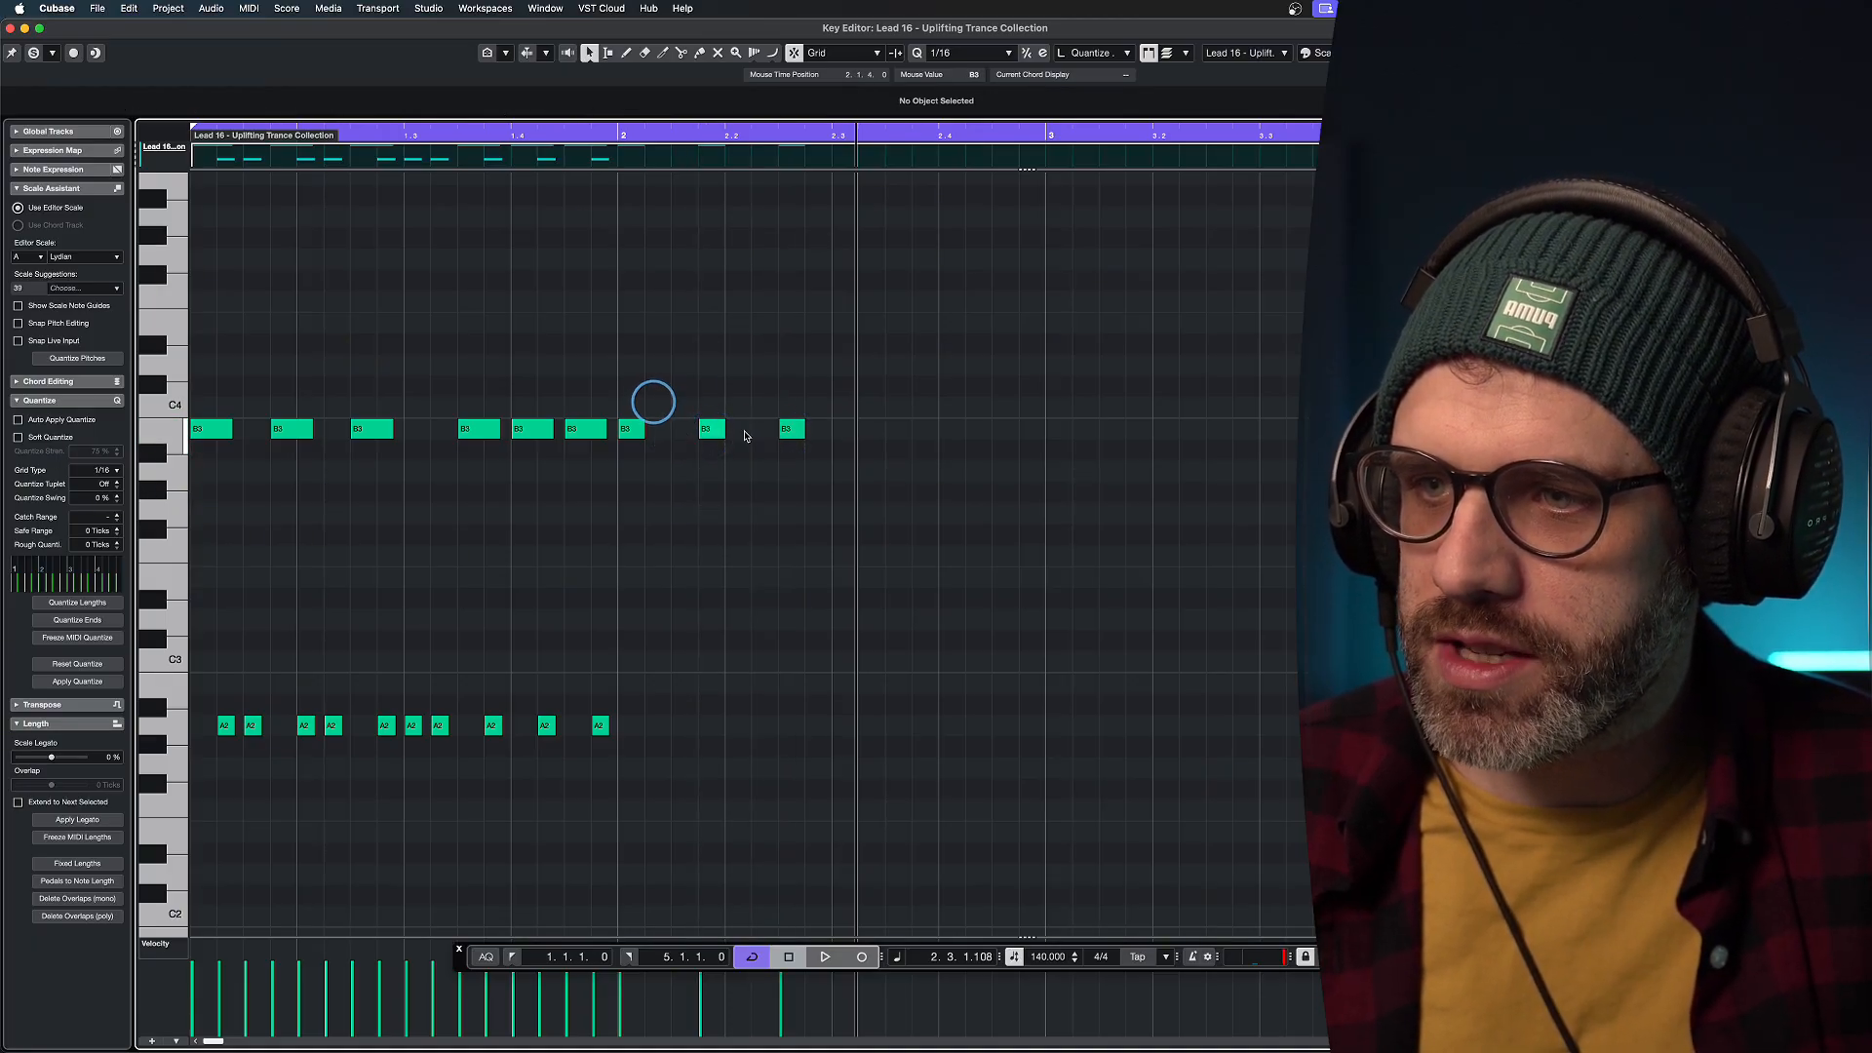
pyautogui.moveTo(792, 430); pyautogui.dragTo(1010, 432)
pyautogui.click(991, 523)
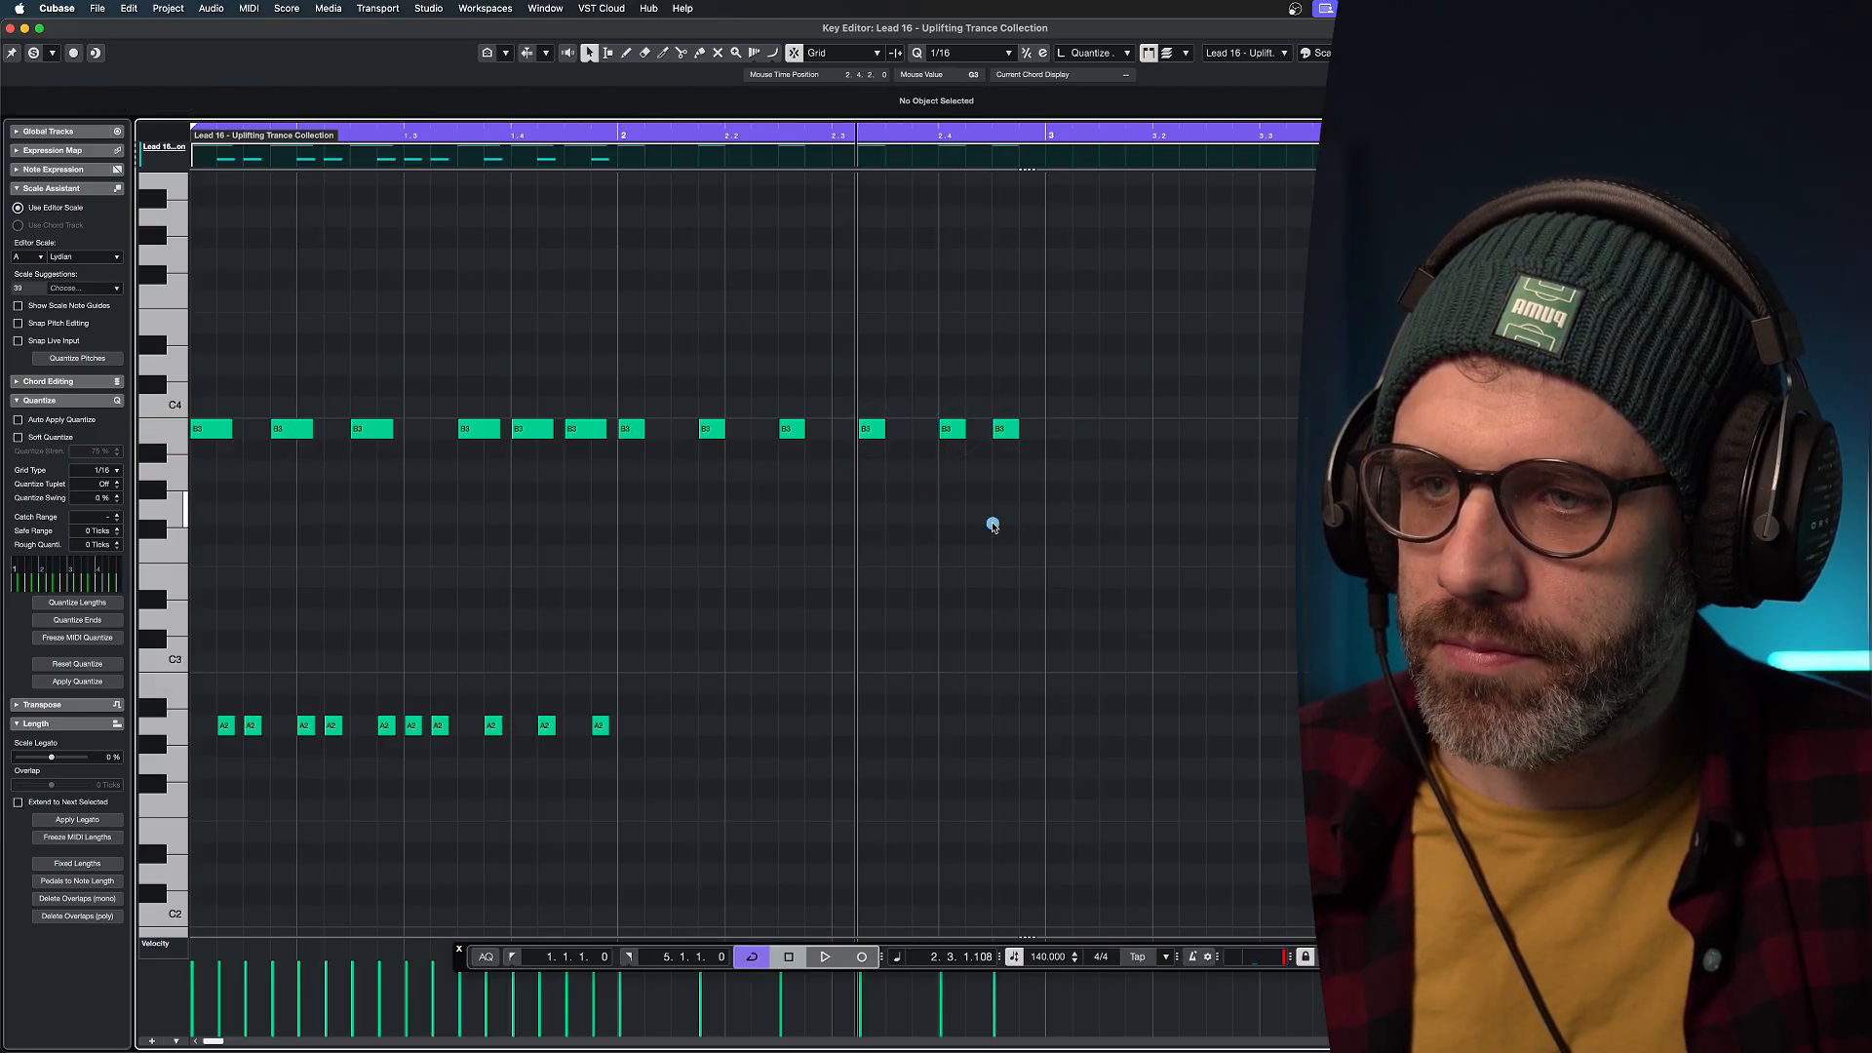
# Set the cycle range to bar 2, from 2.1.1.0 to 3.1.1.0, and start a short playback.
pyautogui.click(618, 134)
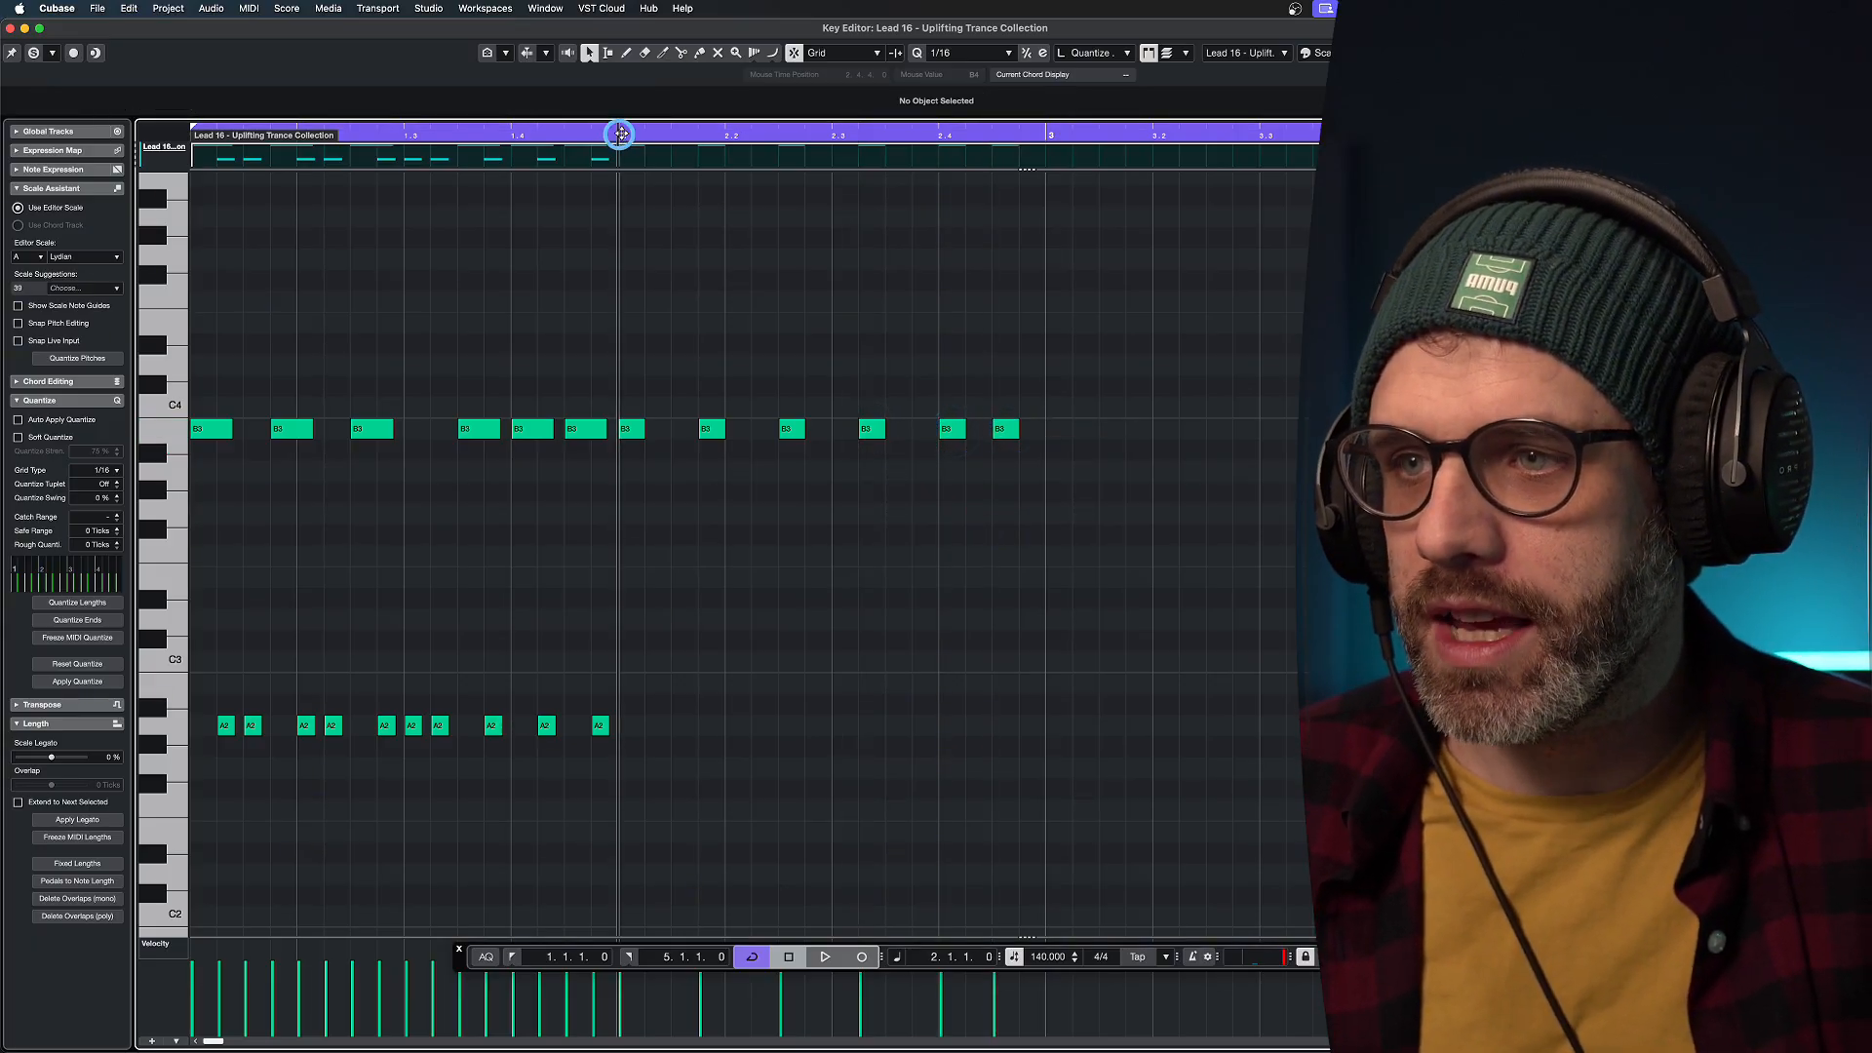
pyautogui.keyDown('super'); pyautogui.click(618, 134); pyautogui.keyUp('super')
pyautogui.press('space')
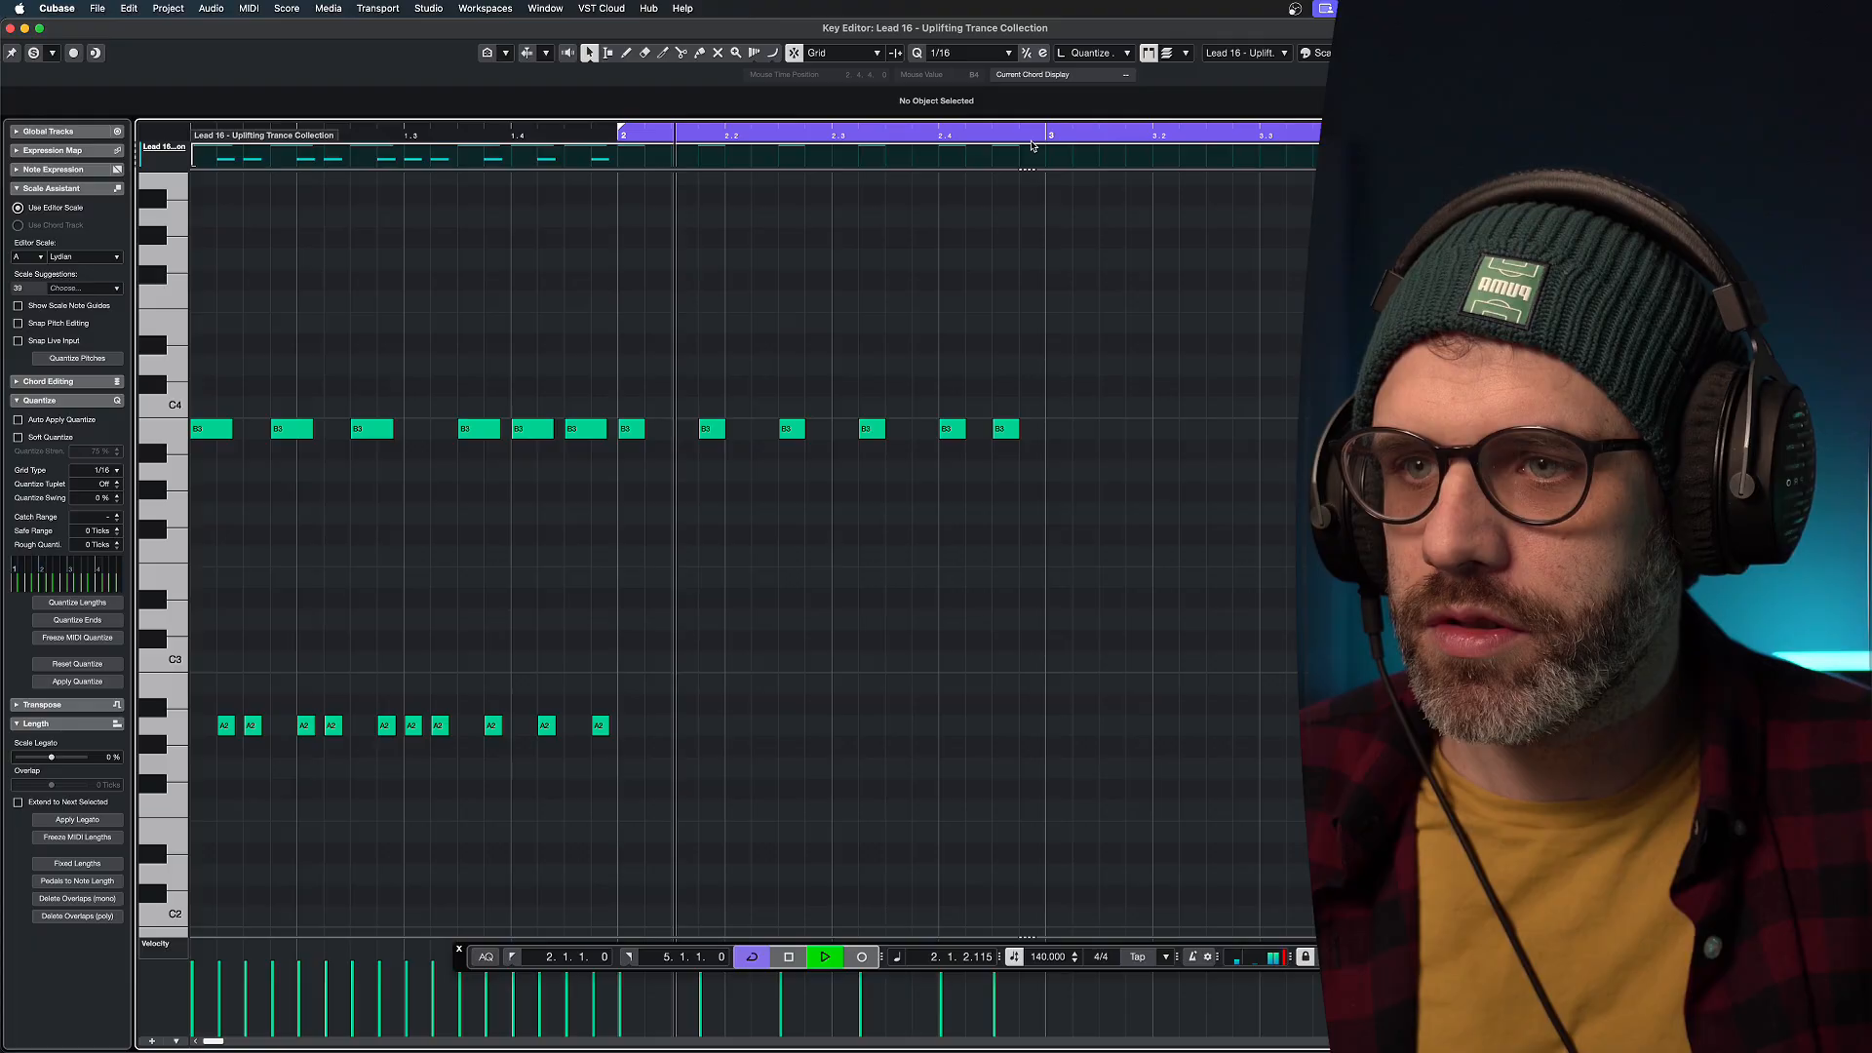
pyautogui.keyDown('alt'); pyautogui.click(1044, 132); pyautogui.keyUp('alt')
pyautogui.press('space')
# Reopen the Lead 16 part in the Key Editor and listen to the bar 2 rhythm in the loop.
pyautogui.press('Return')
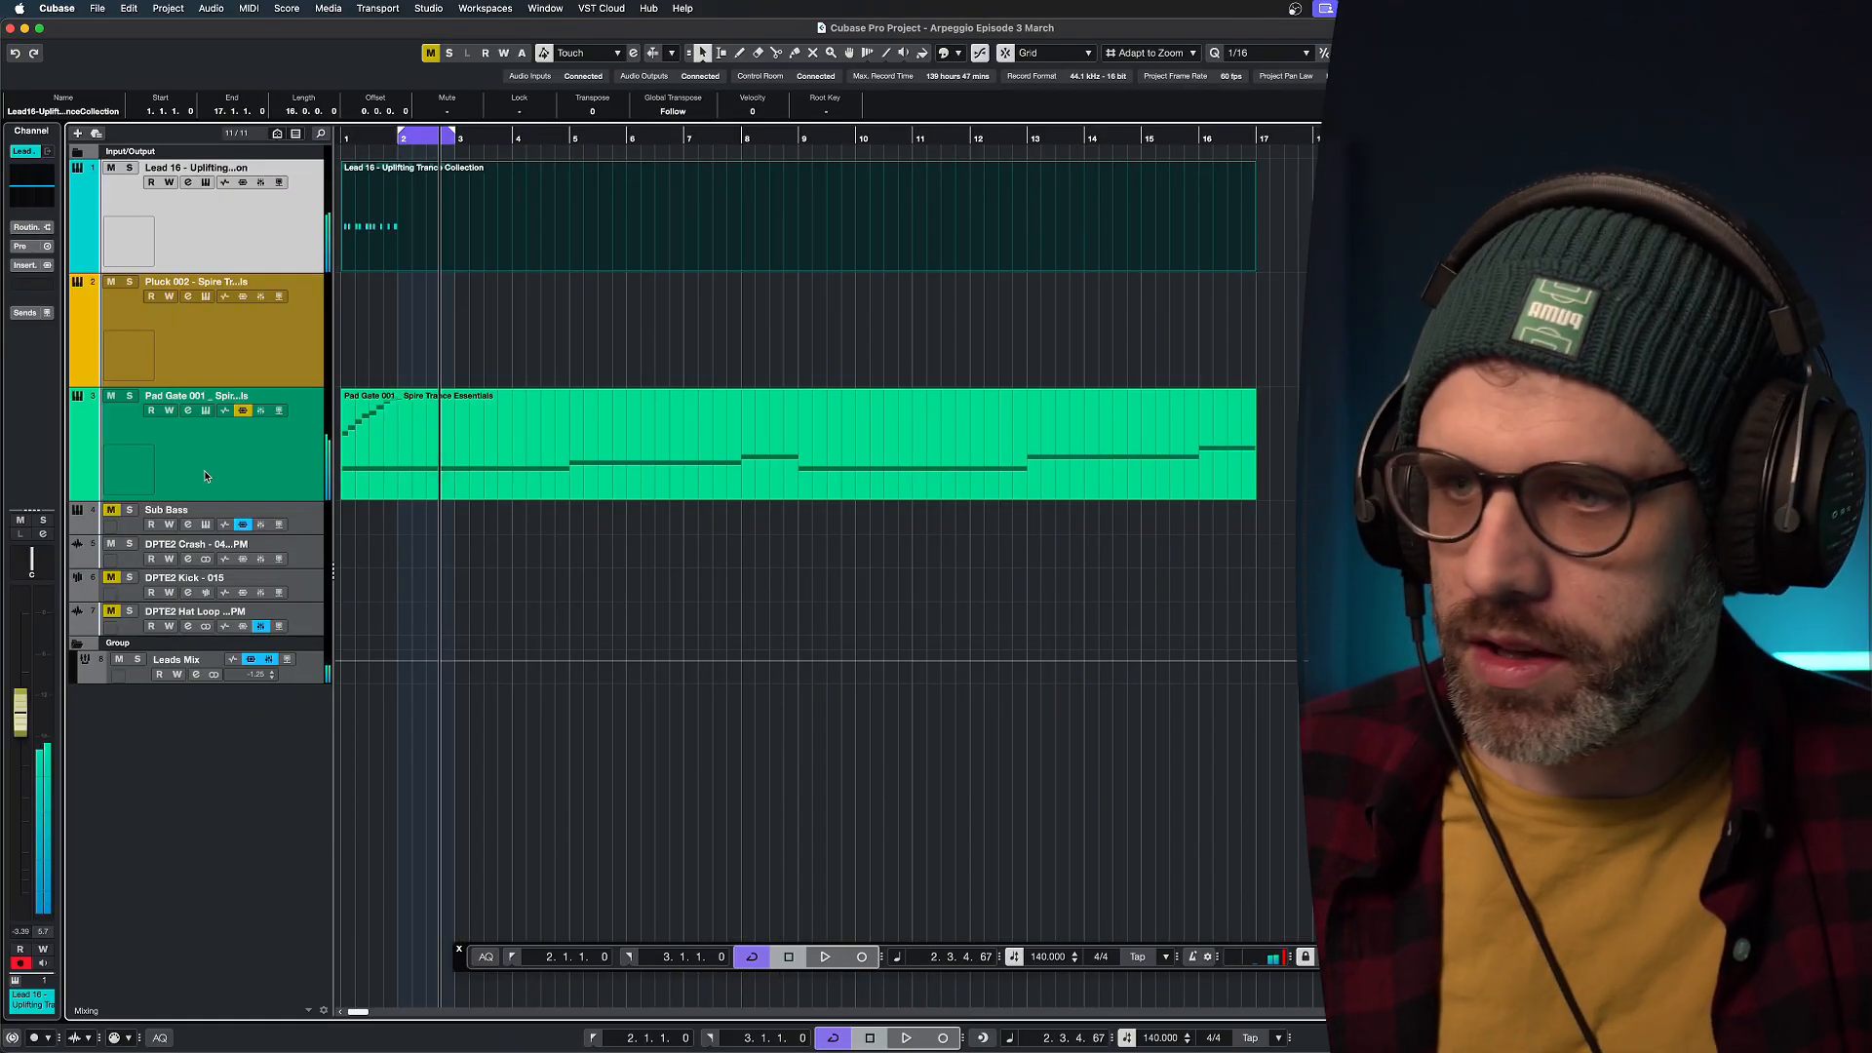
pyautogui.doubleClick(506, 217)
pyautogui.press('space')
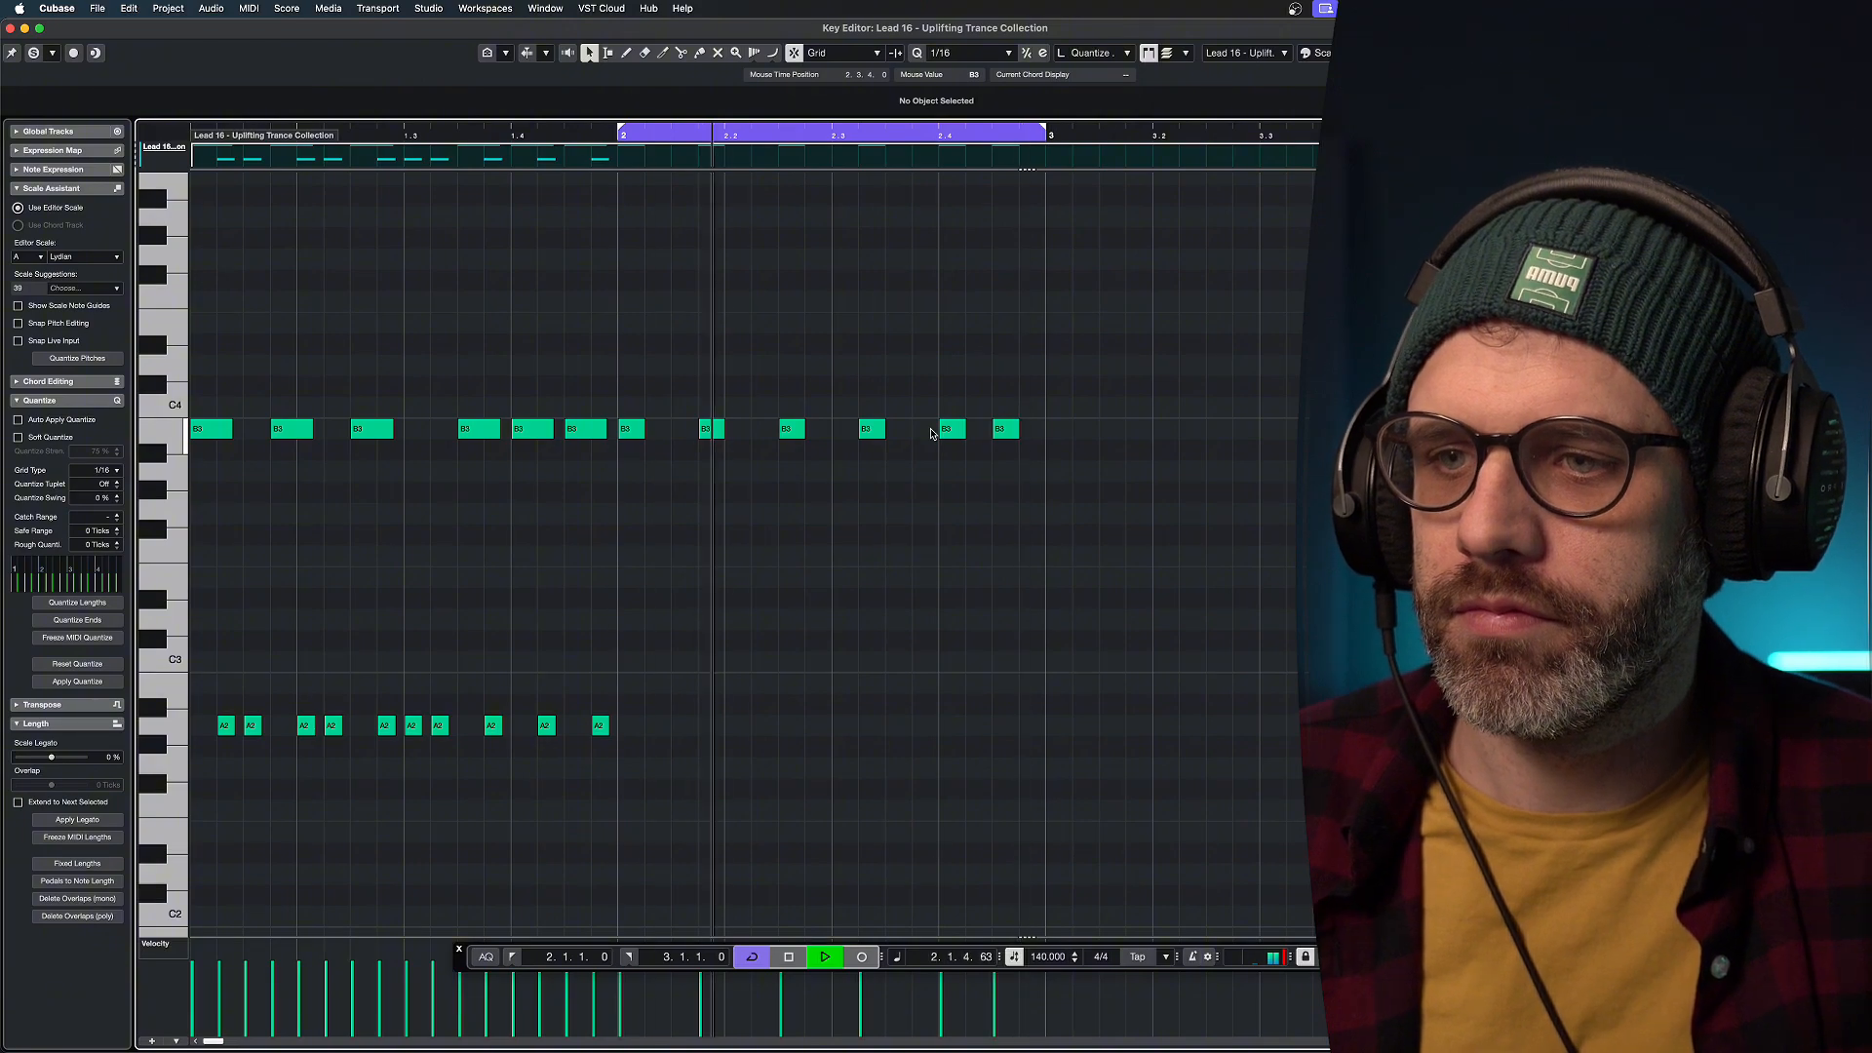
pyautogui.click(990, 337)
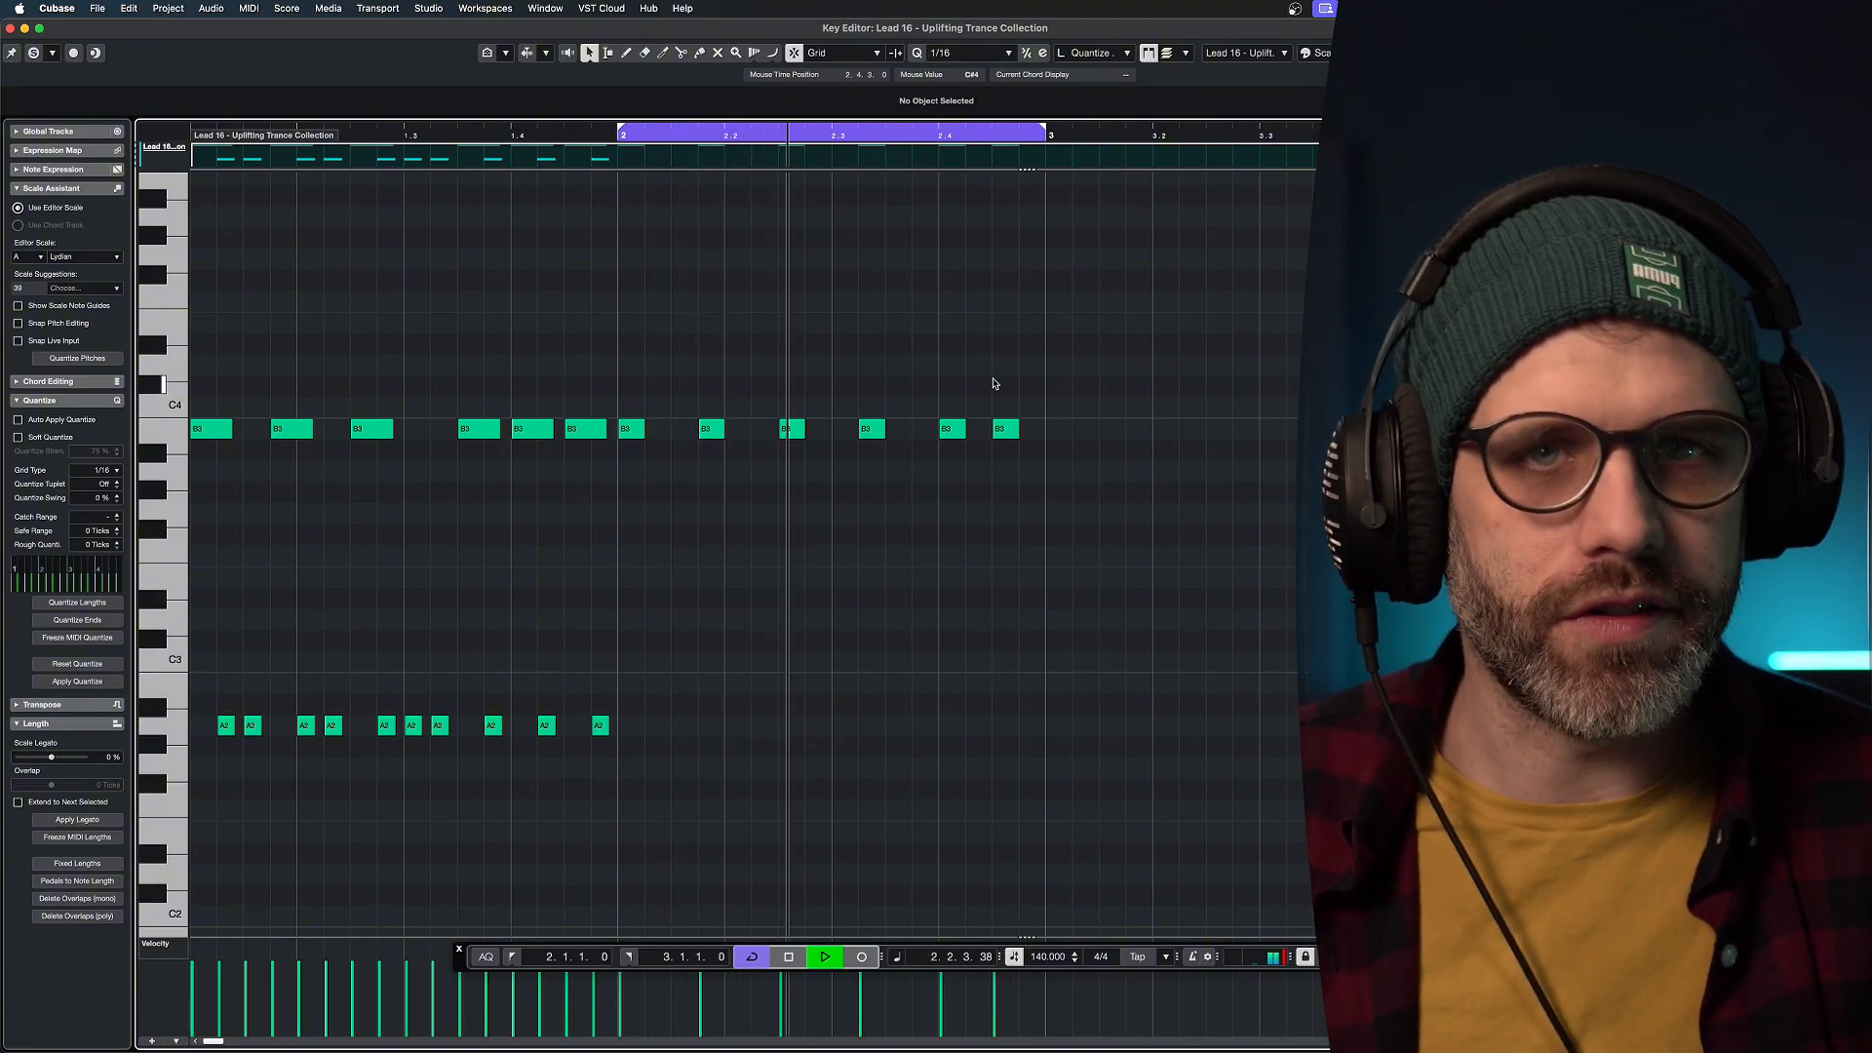
pyautogui.press('space')
# Move the fourth B3 note in bar 2 to 2.3.3.0 and play the loop to hear both groups of three notes.
pyautogui.moveTo(872, 436); pyautogui.dragTo(1115, 505)
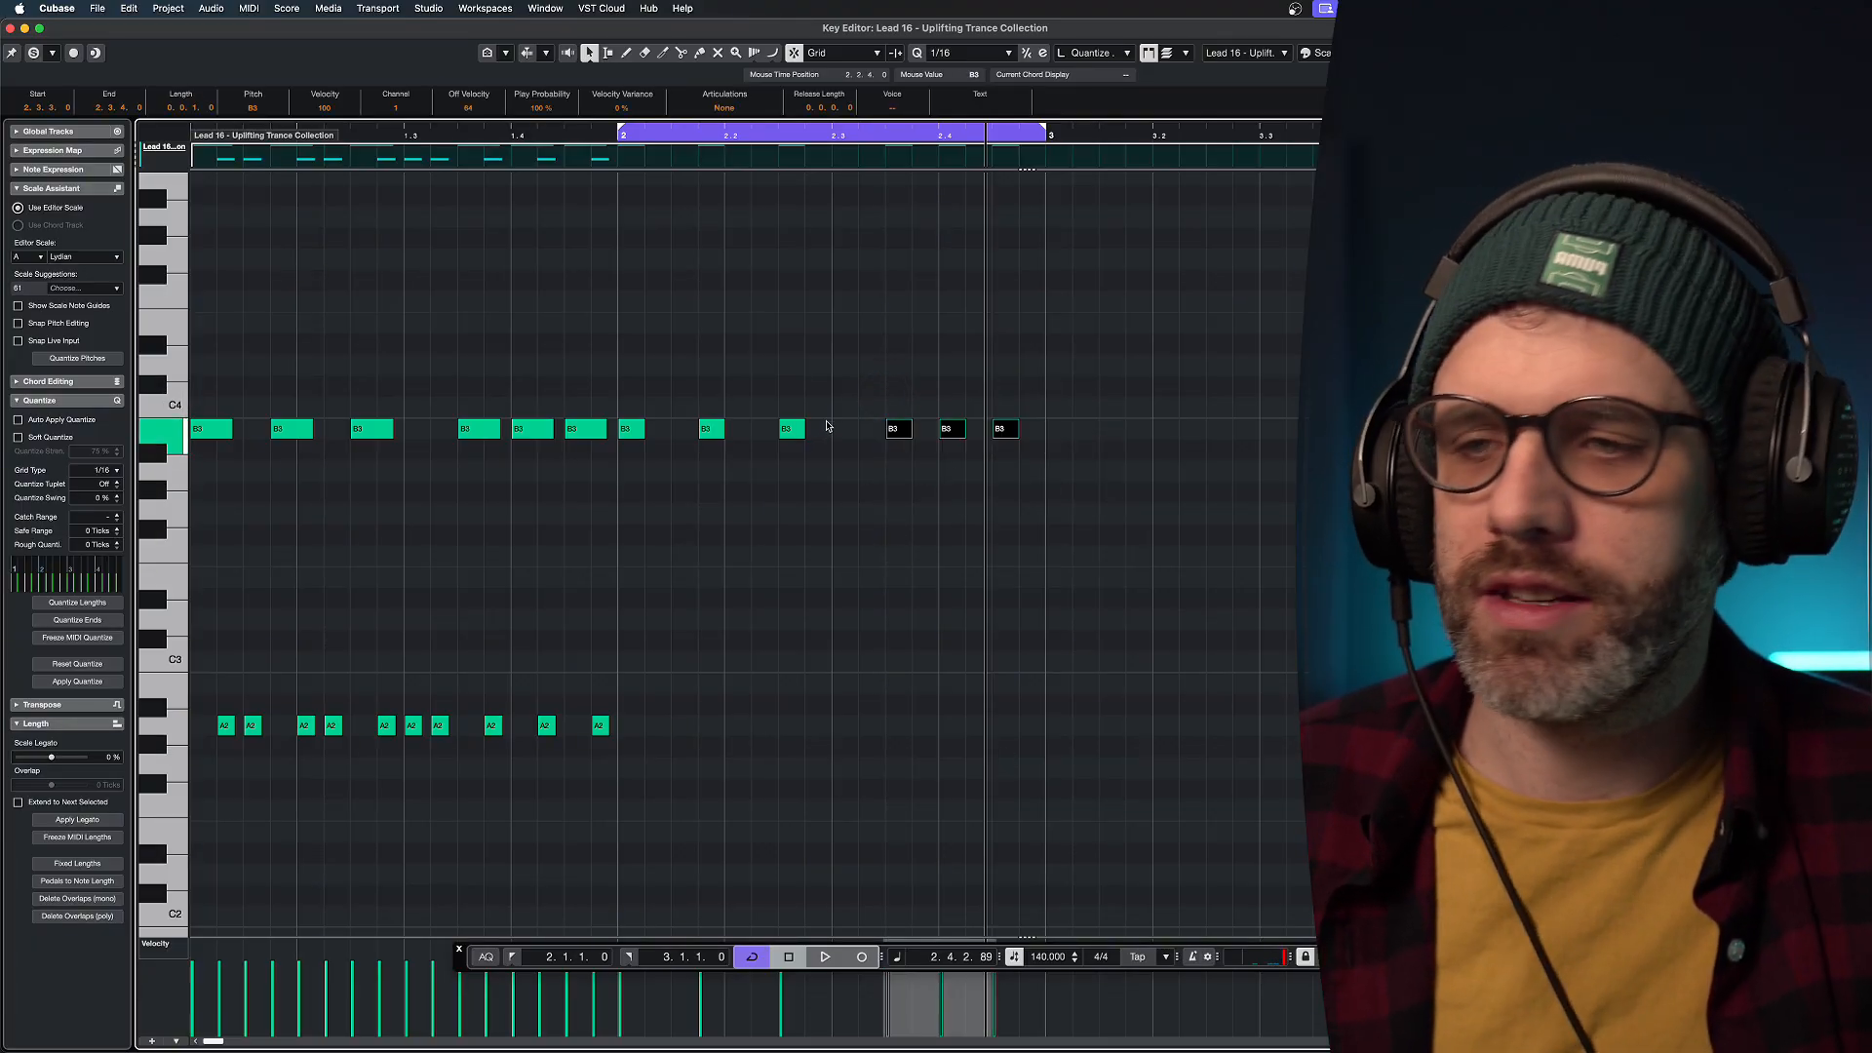
pyautogui.moveTo(836, 397); pyautogui.dragTo(627, 472)
pyautogui.press('space')
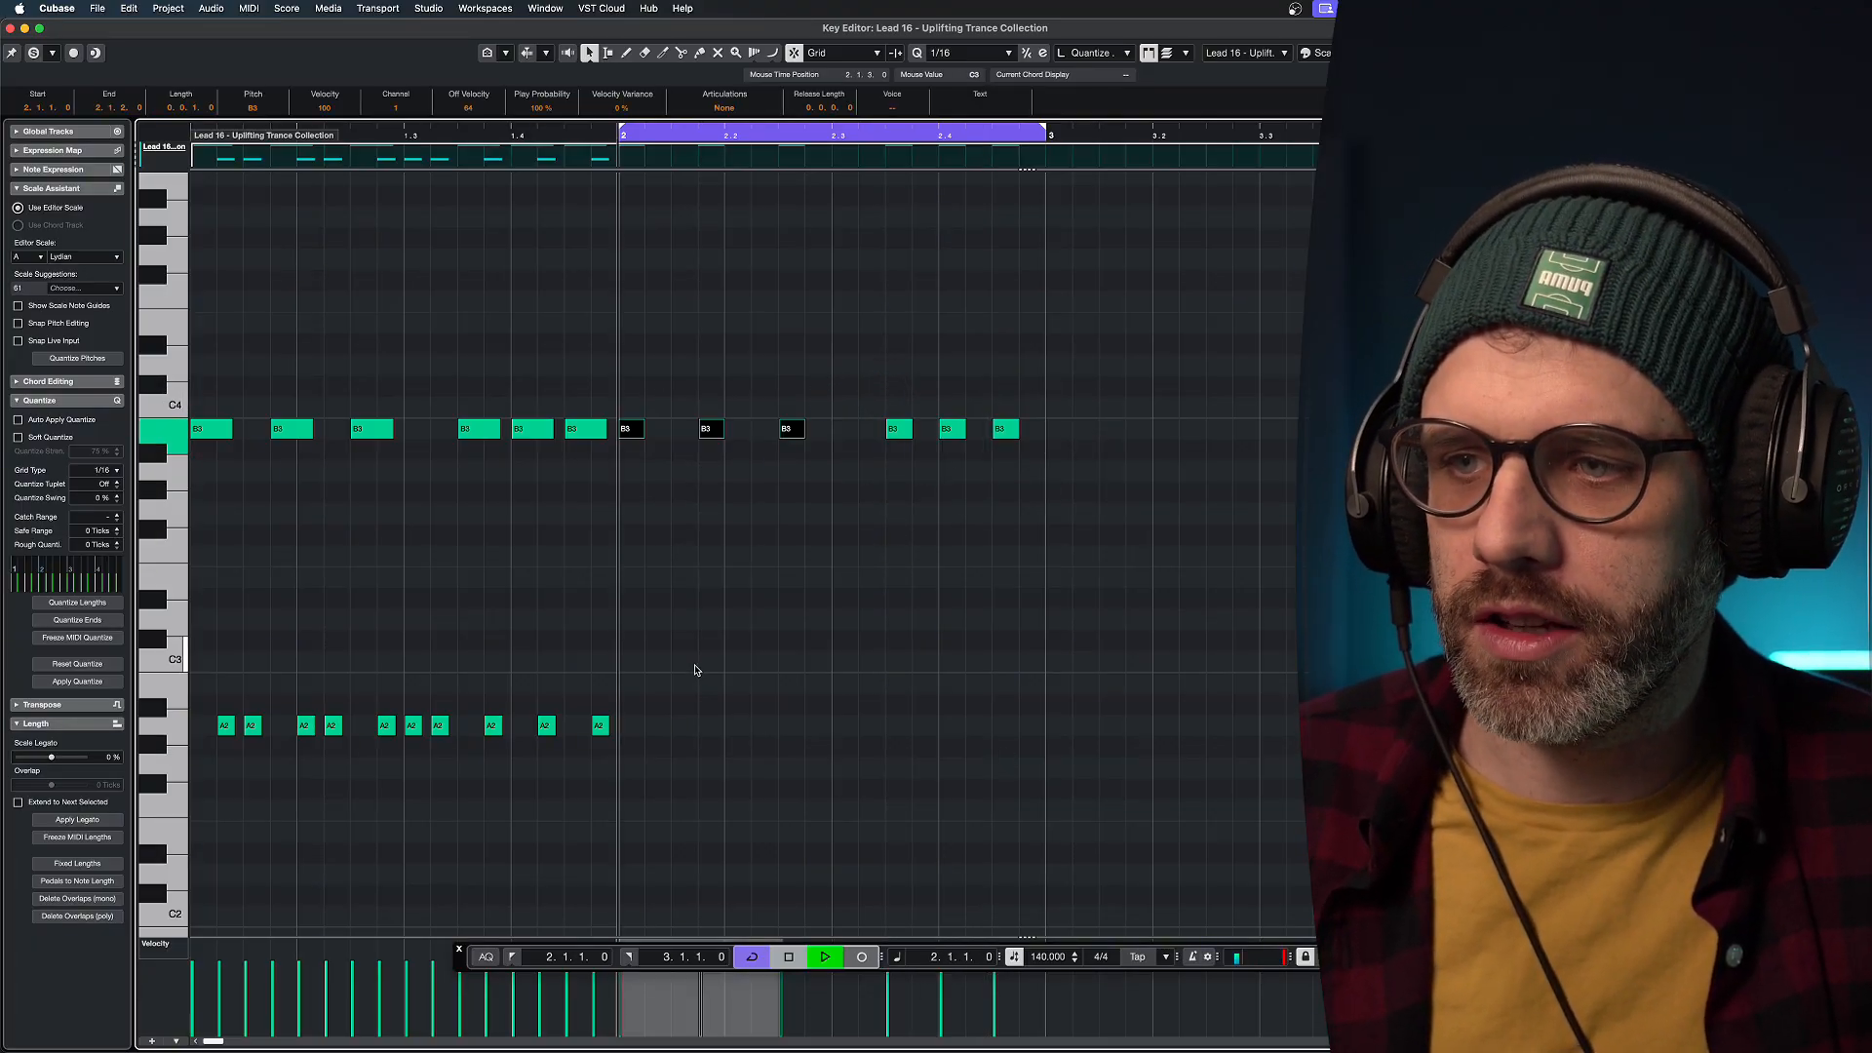
pyautogui.click(846, 597)
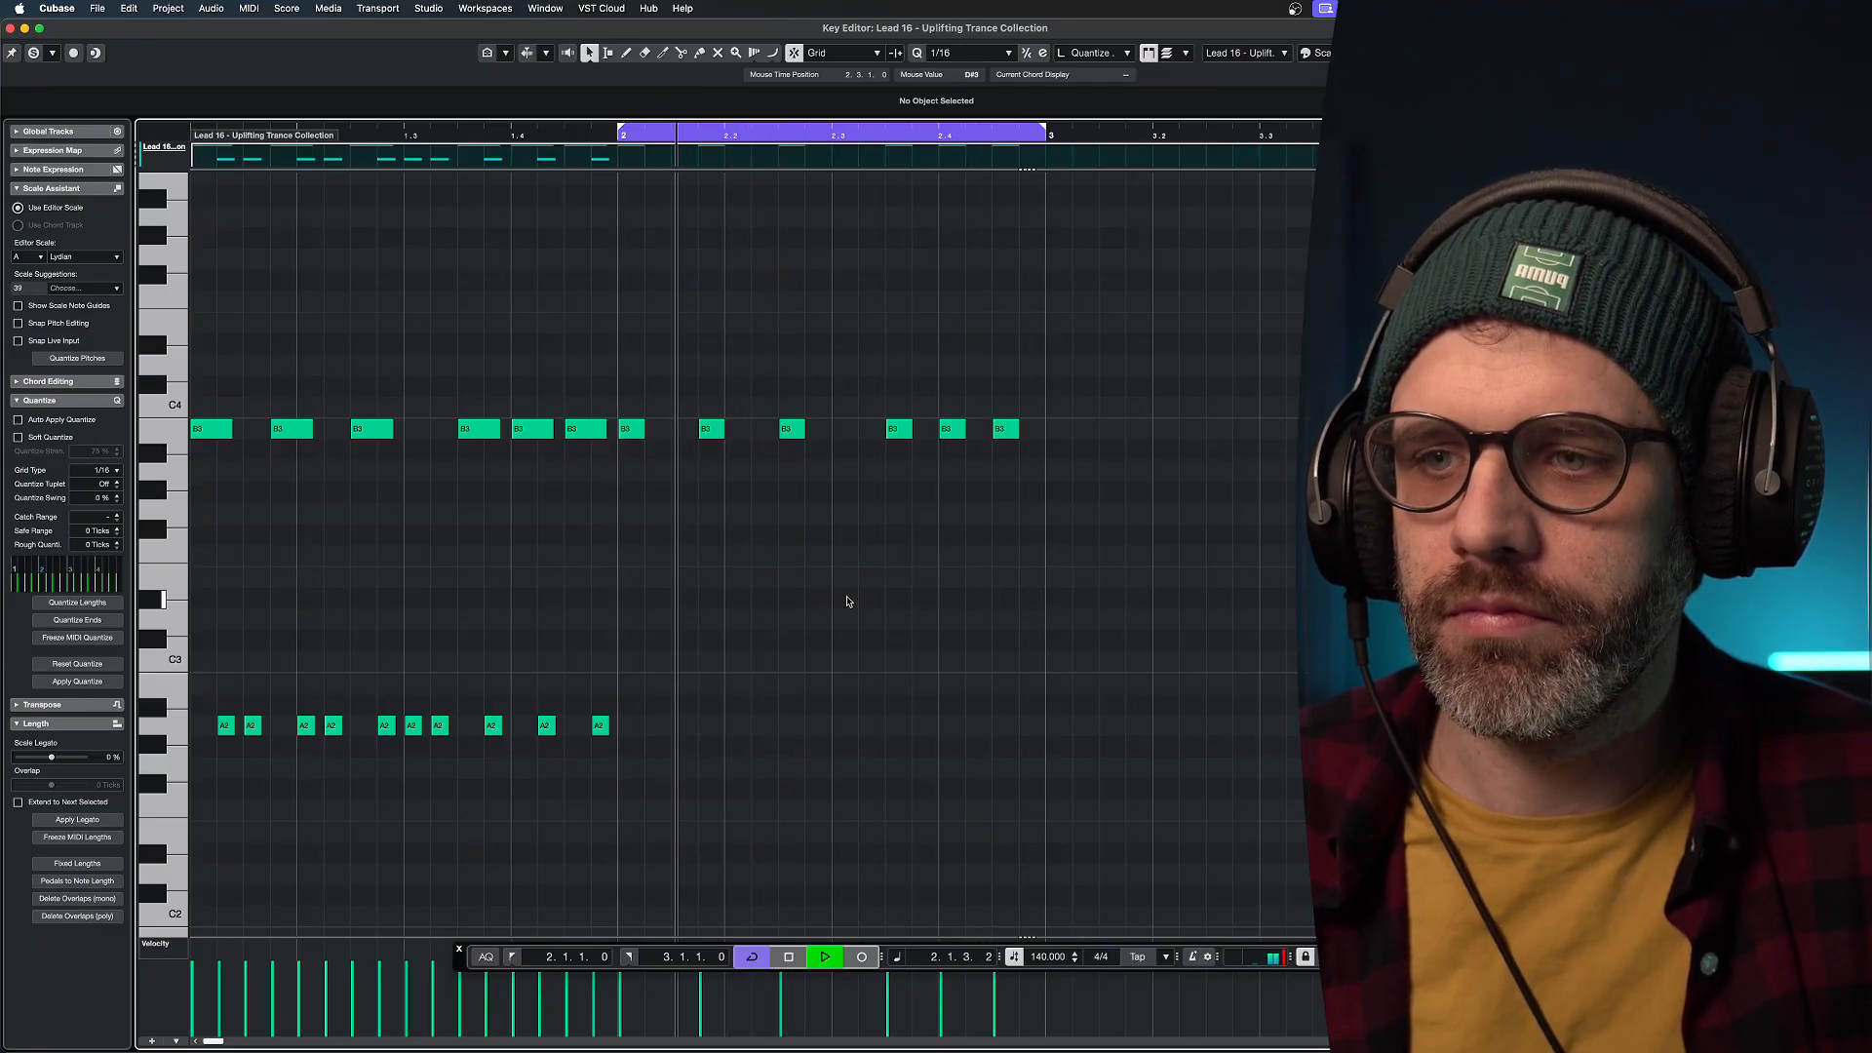
pyautogui.press('space')
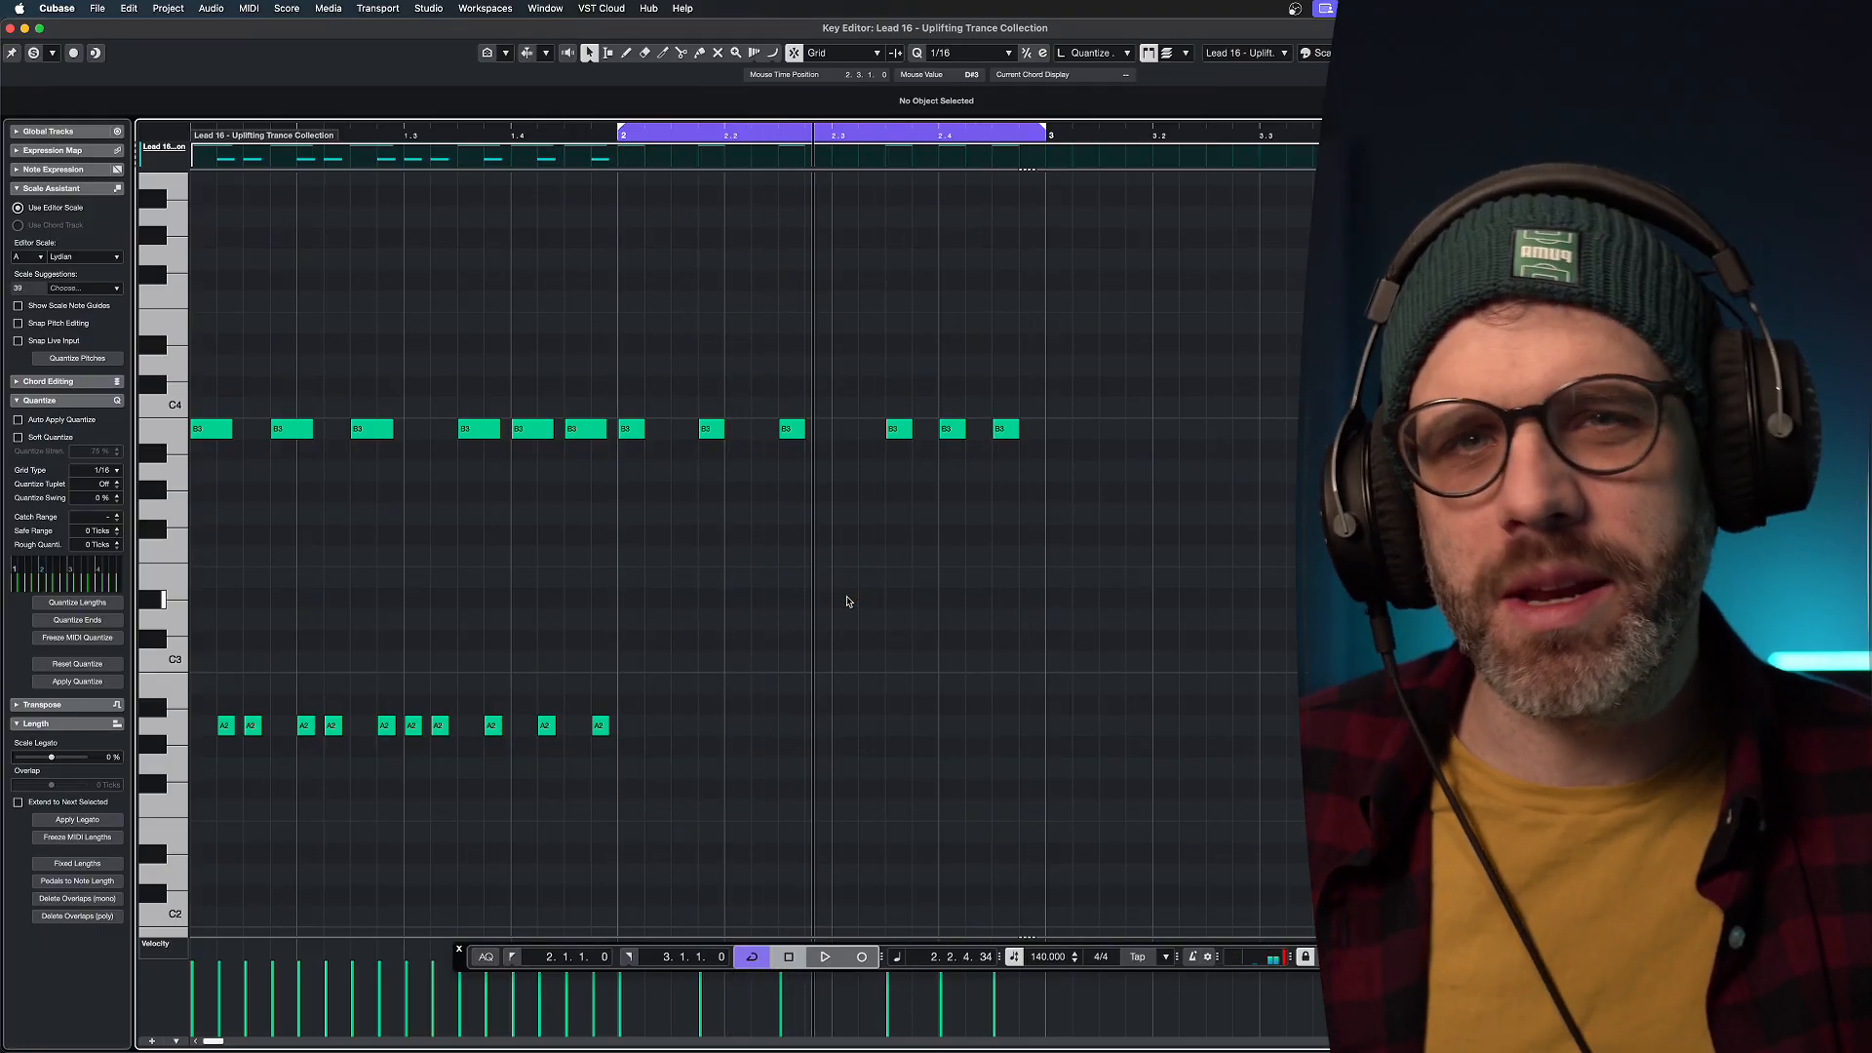
# Fill the gaps in bar 2 with sixteenth notes, move them down to A2, and play the loop.
pyautogui.click(844, 602)
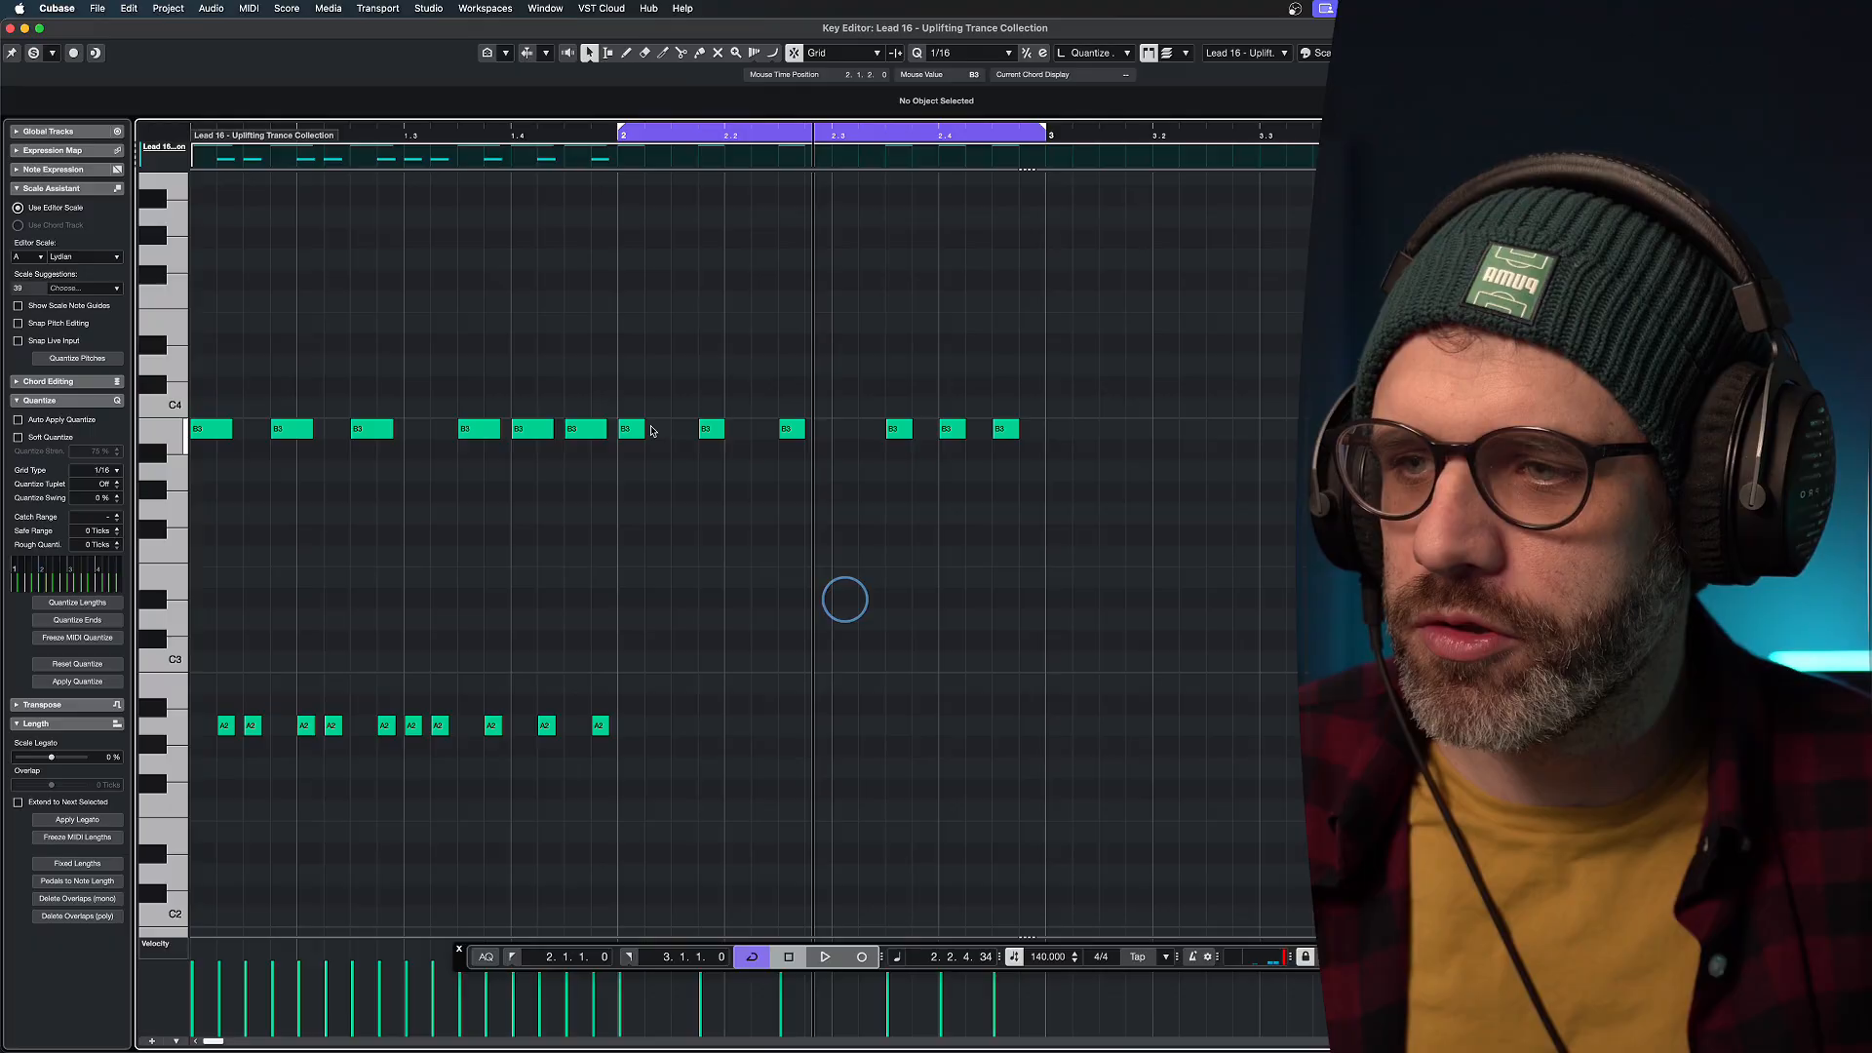
pyautogui.moveTo(805, 668); pyautogui.dragTo(652, 435)
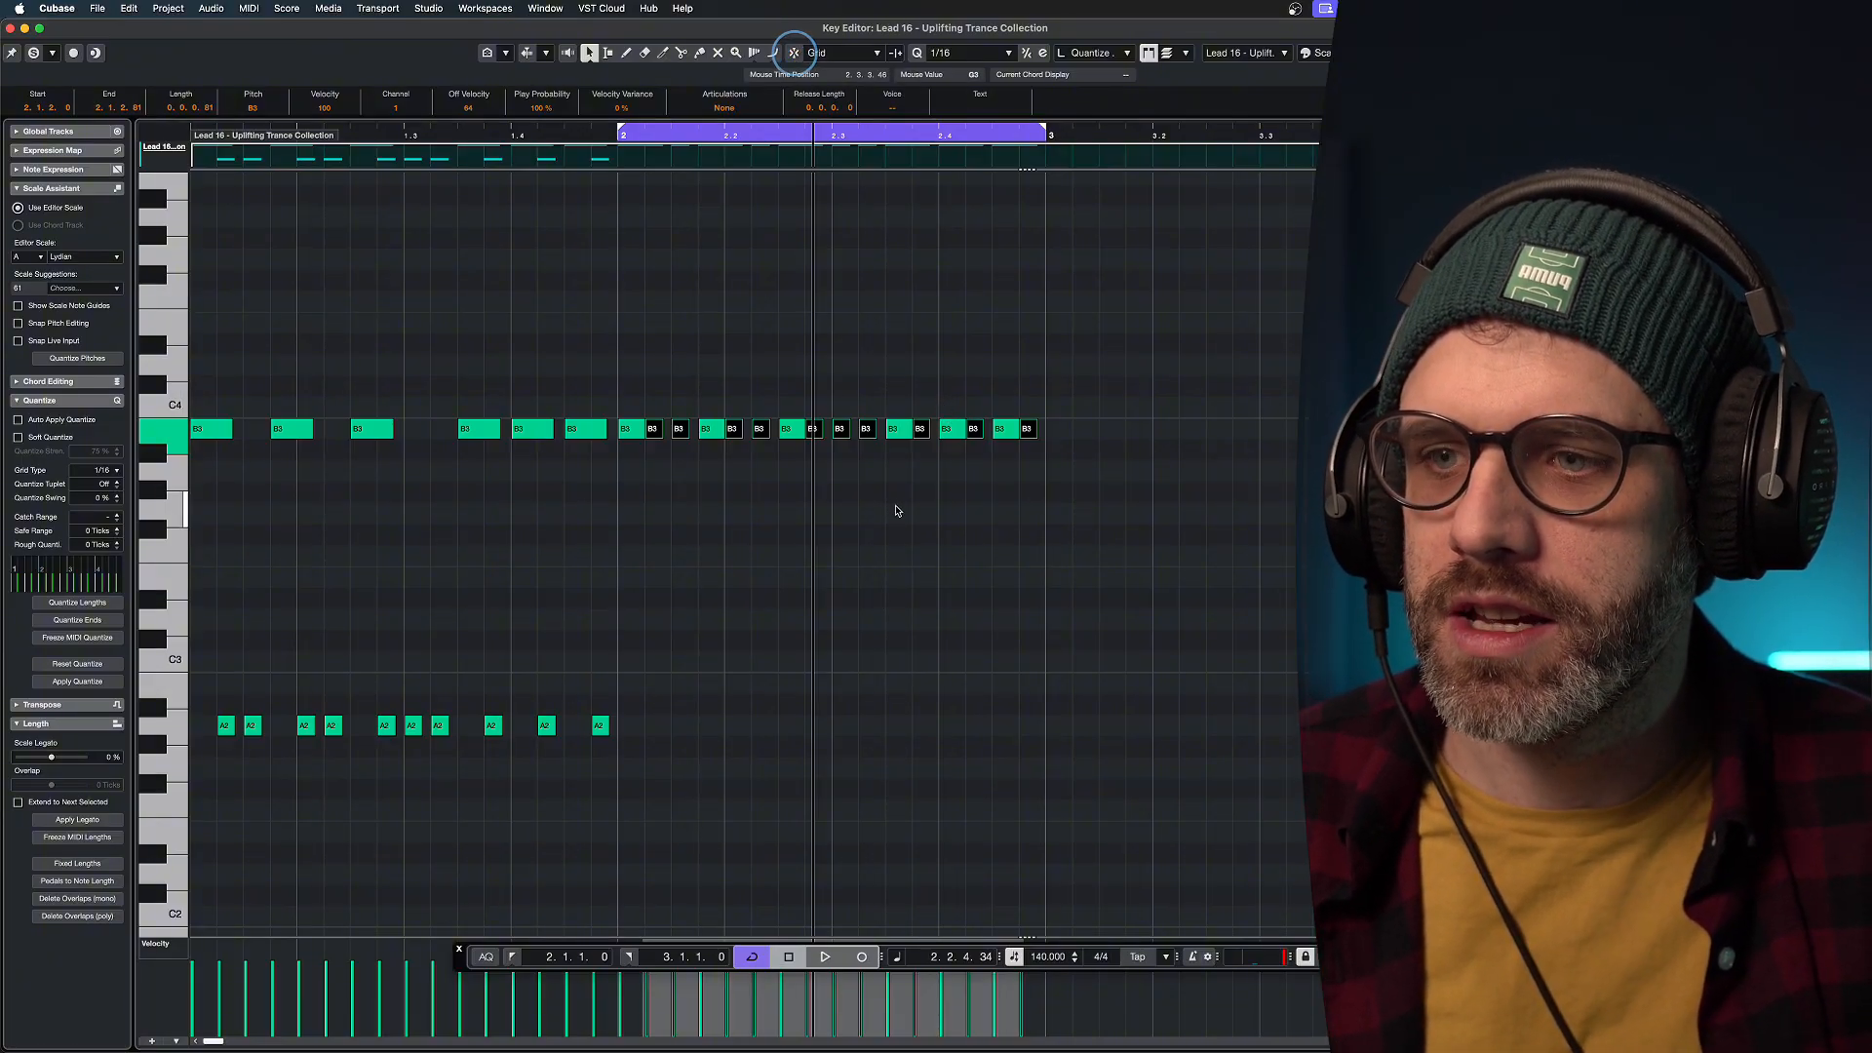
pyautogui.click(795, 55)
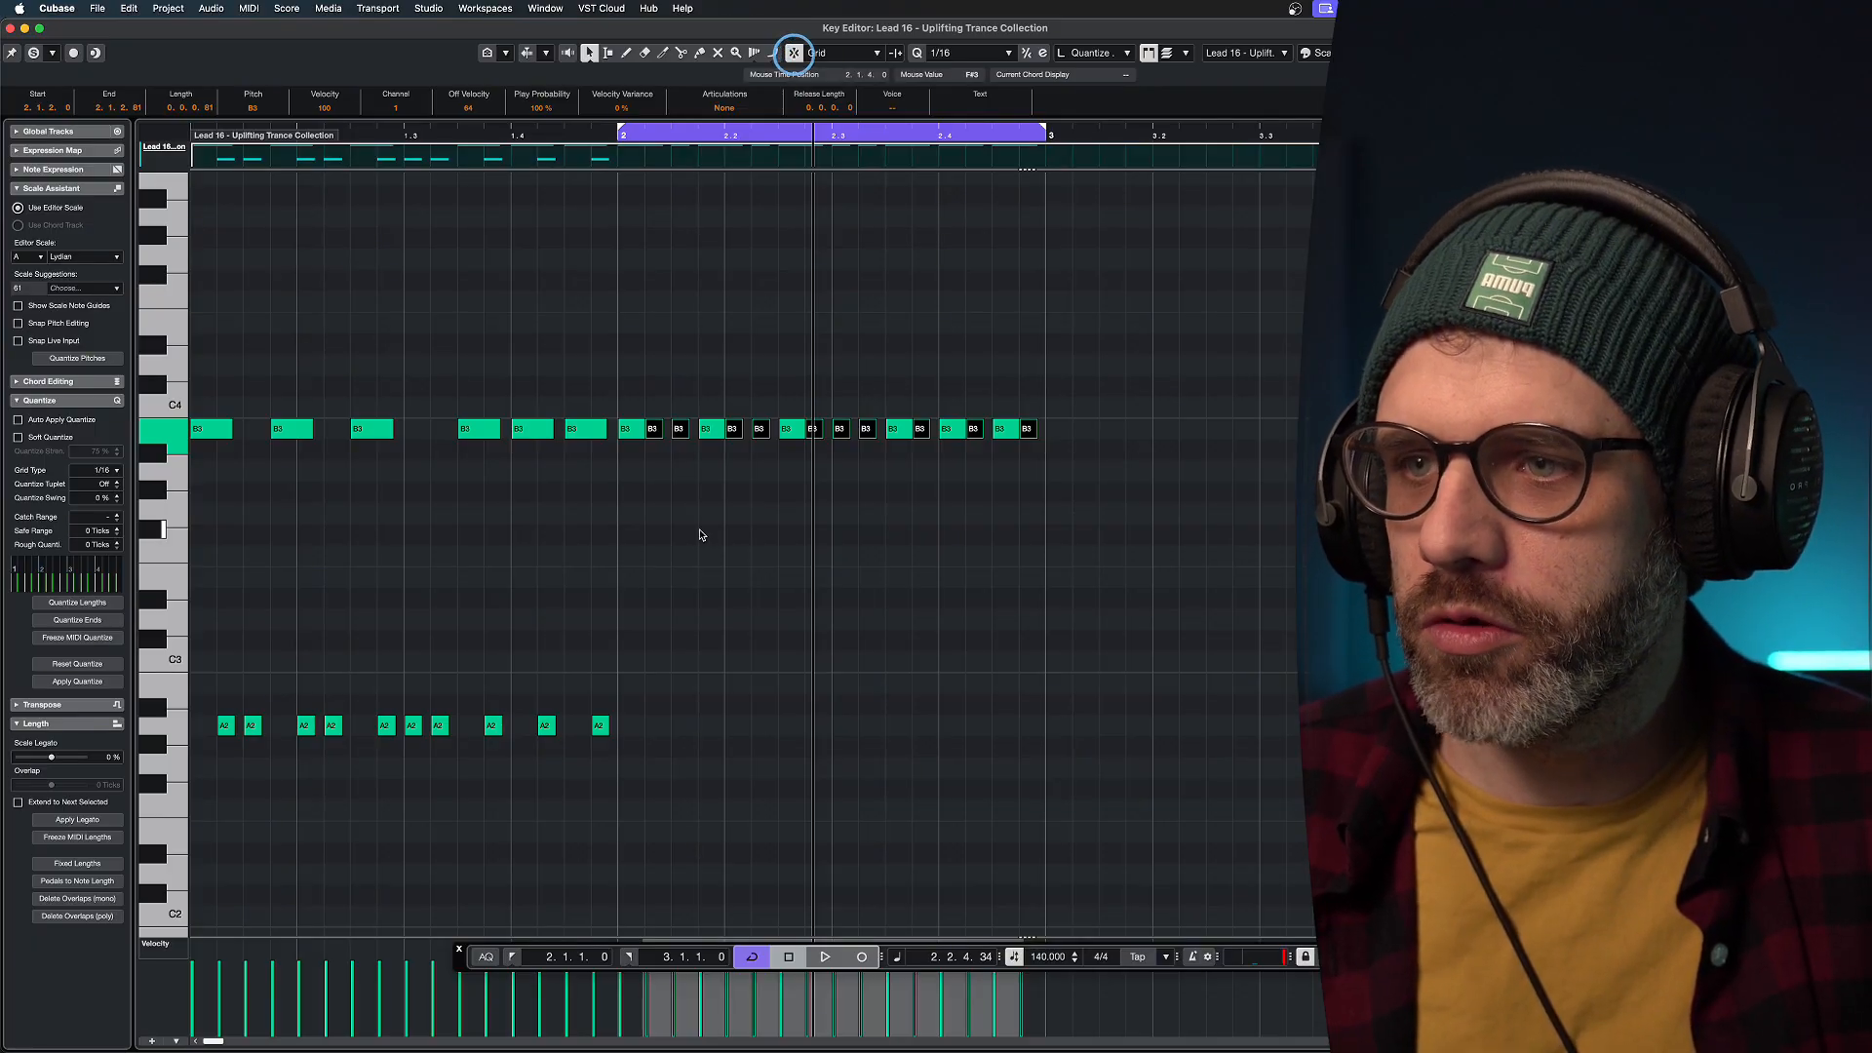
pyautogui.moveTo(655, 432); pyautogui.dragTo(668, 728)
pyautogui.press('space')
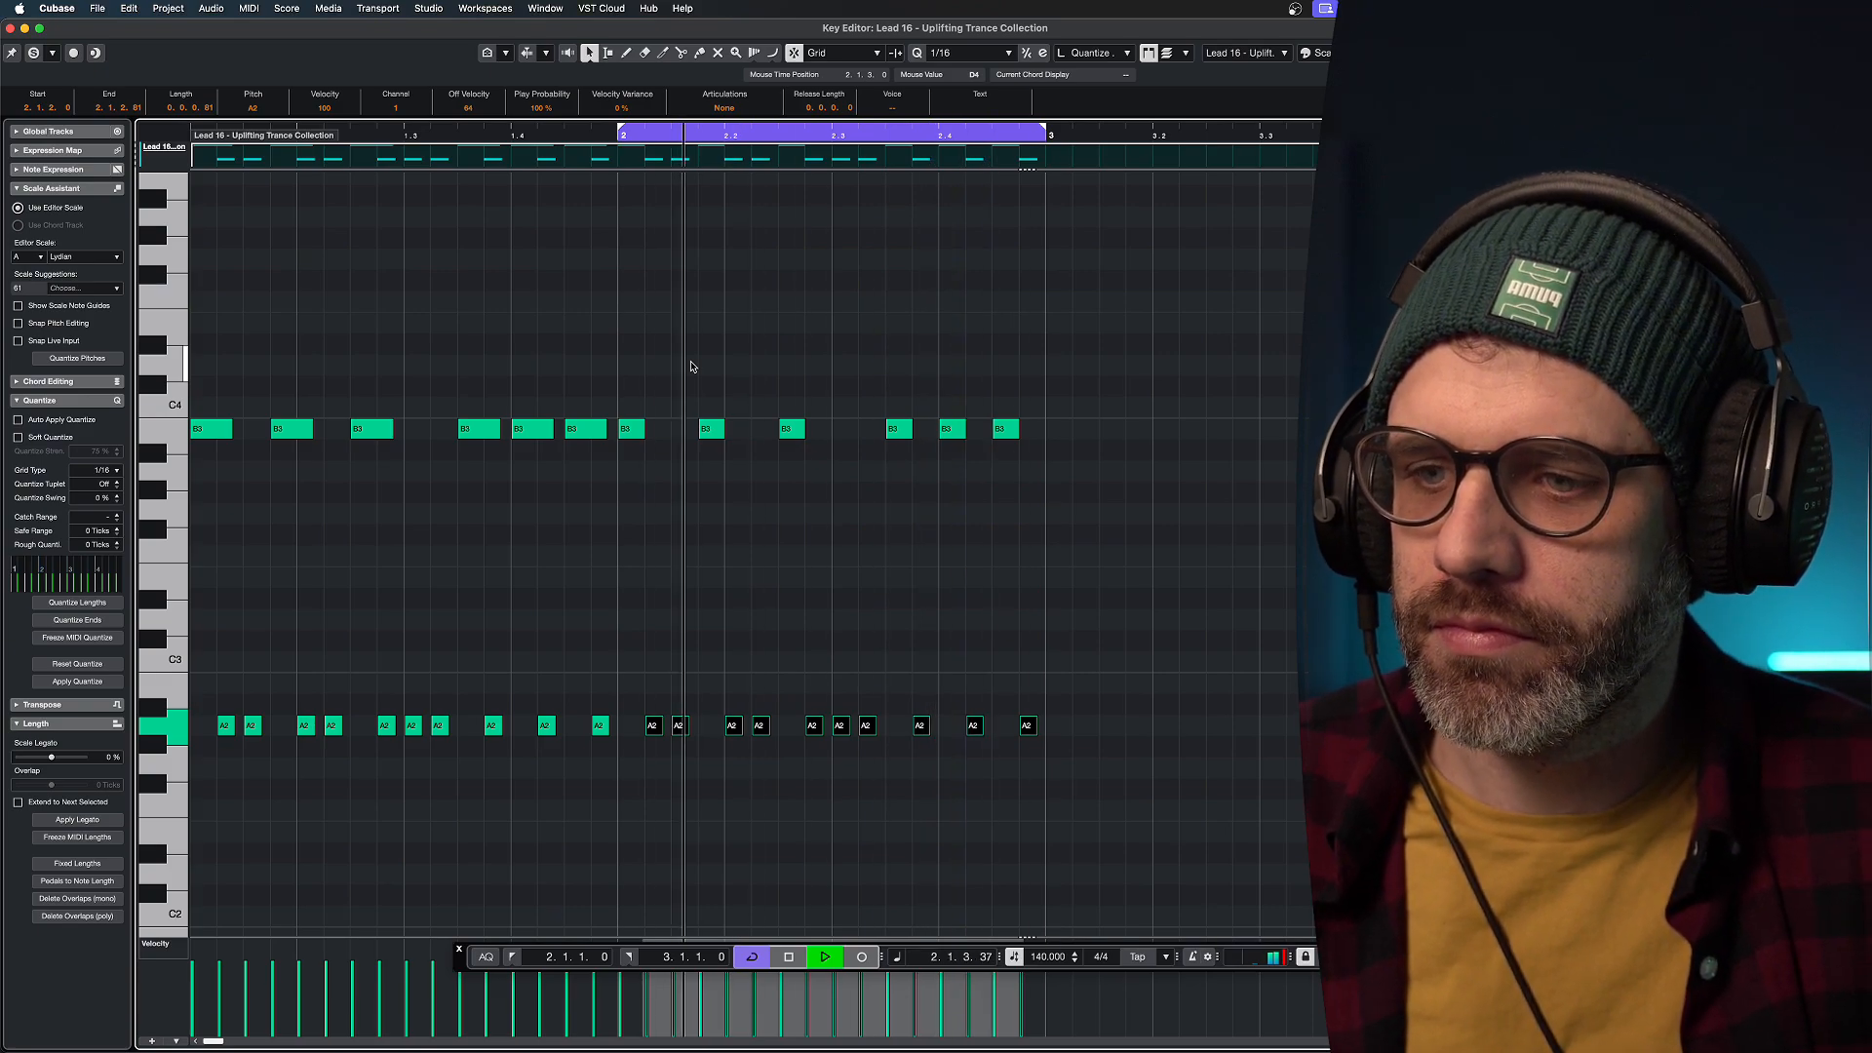
pyautogui.press('space')
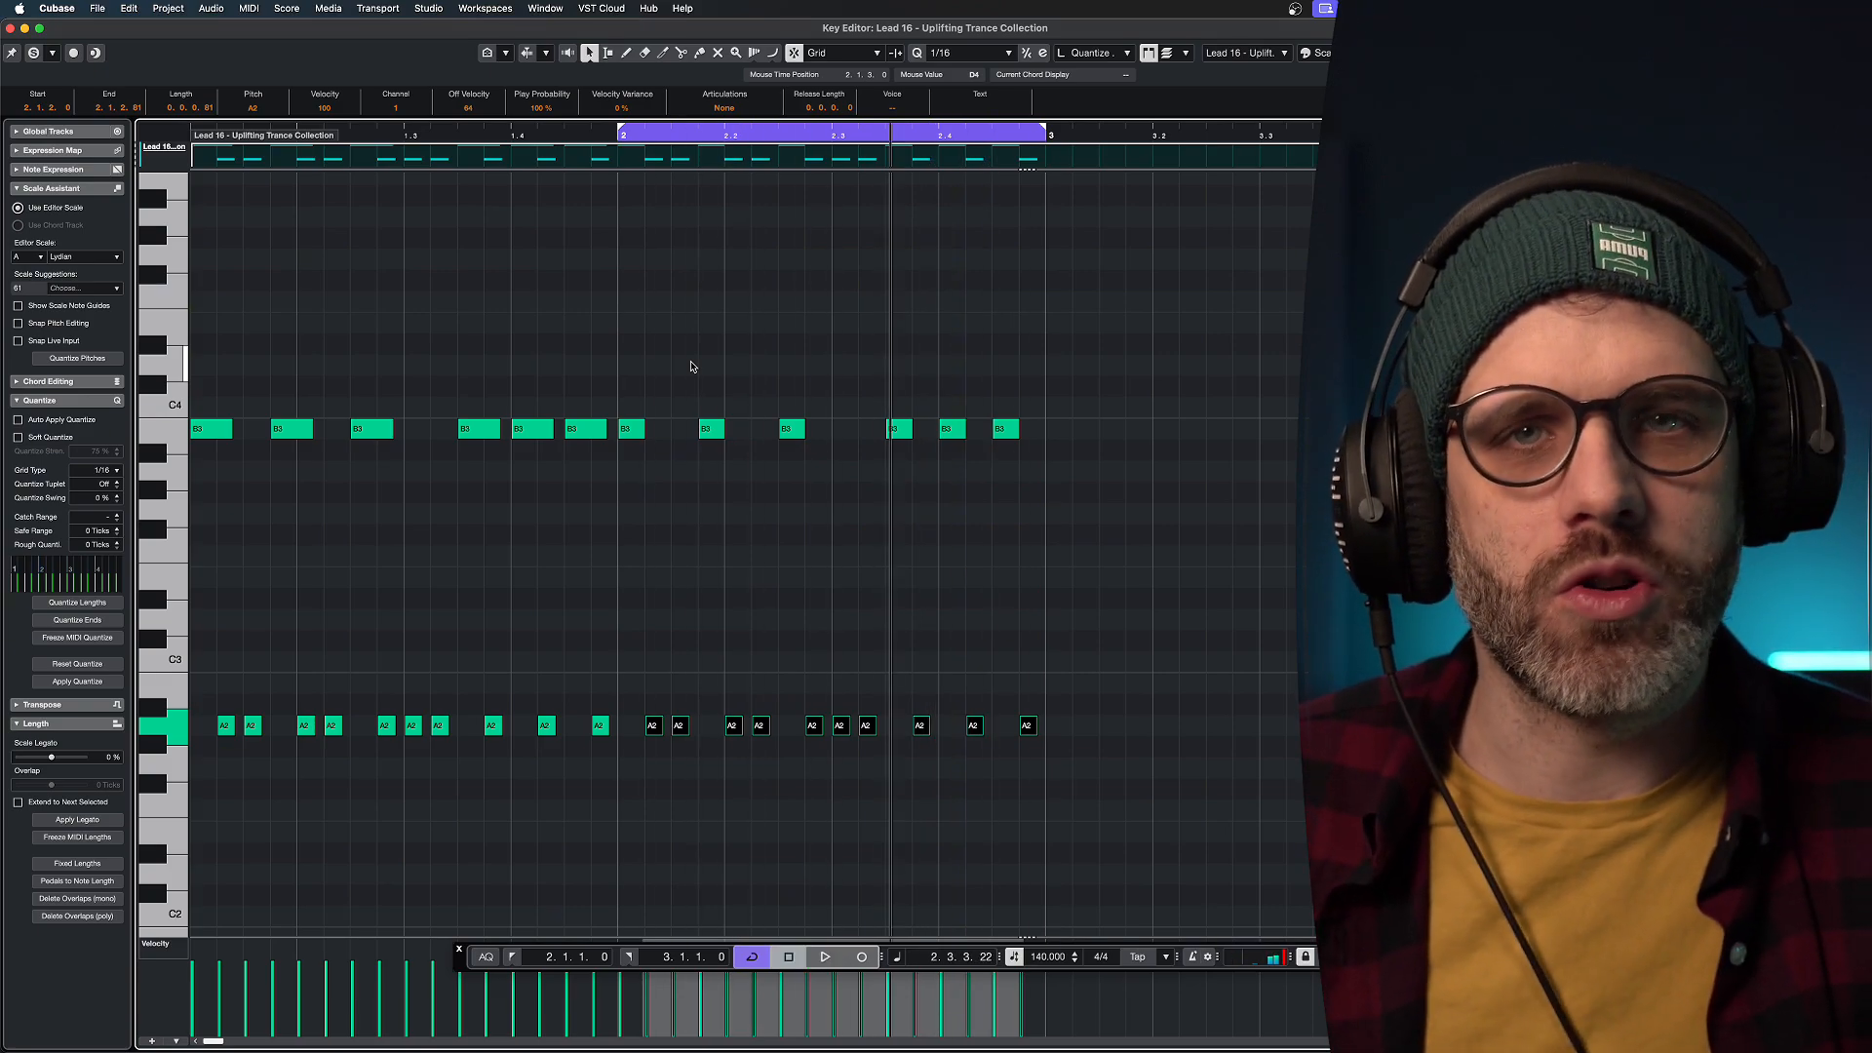
# Delete all of bar 2's B3 and A2 notes, leaving only the bar 1 pattern.
pyautogui.click(740, 535)
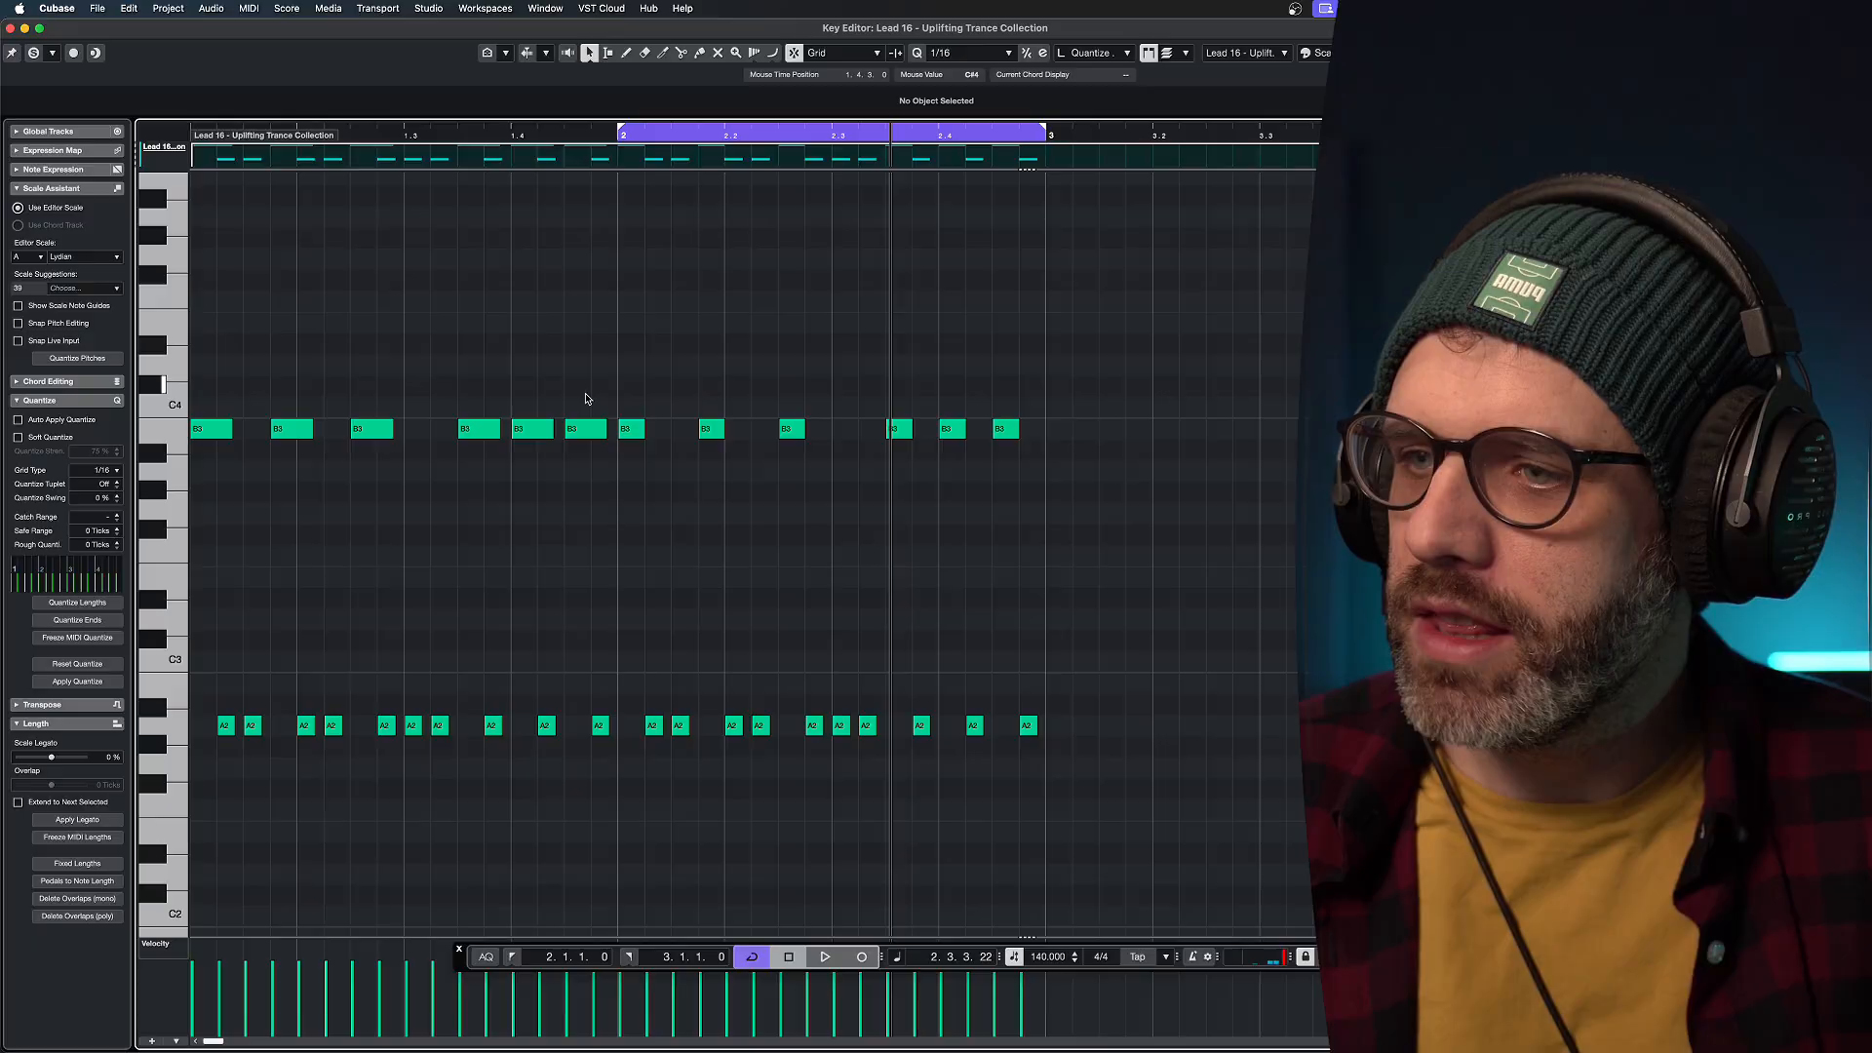
pyautogui.moveTo(585, 395); pyautogui.dragTo(214, 475)
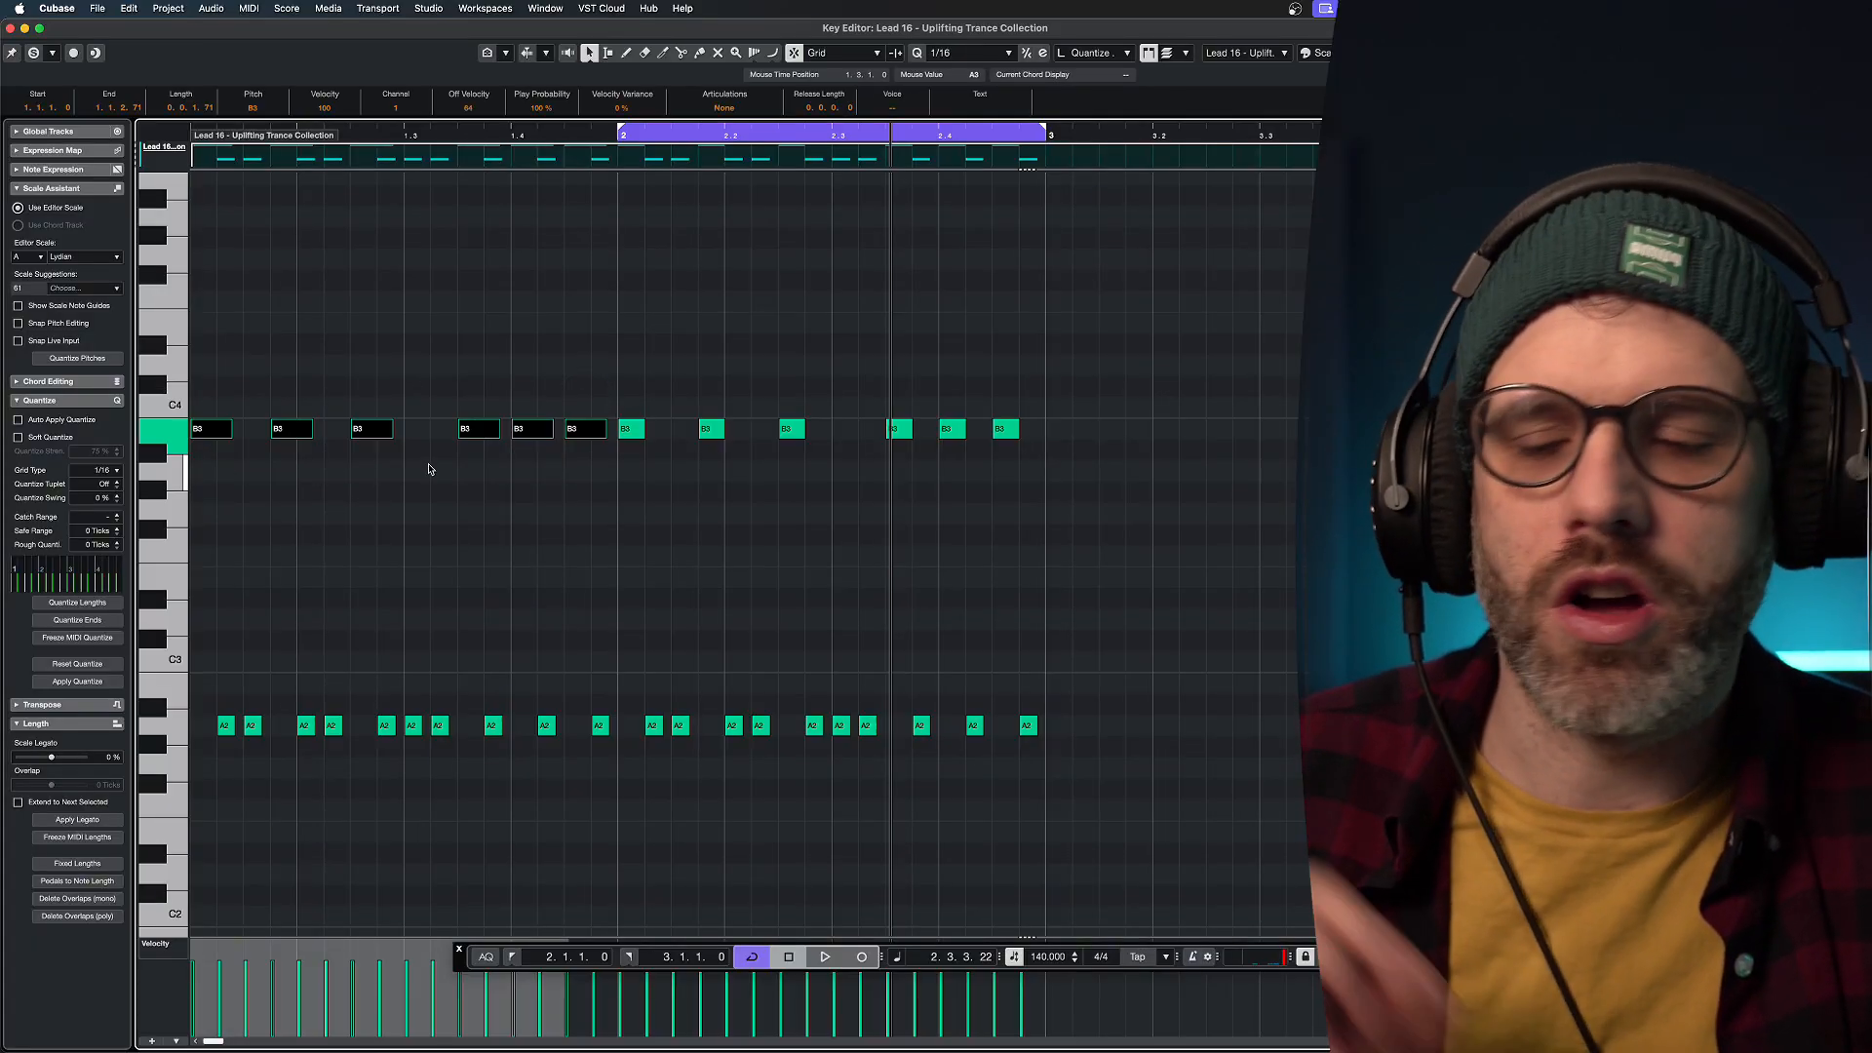
pyautogui.moveTo(612, 650); pyautogui.dragTo(239, 743)
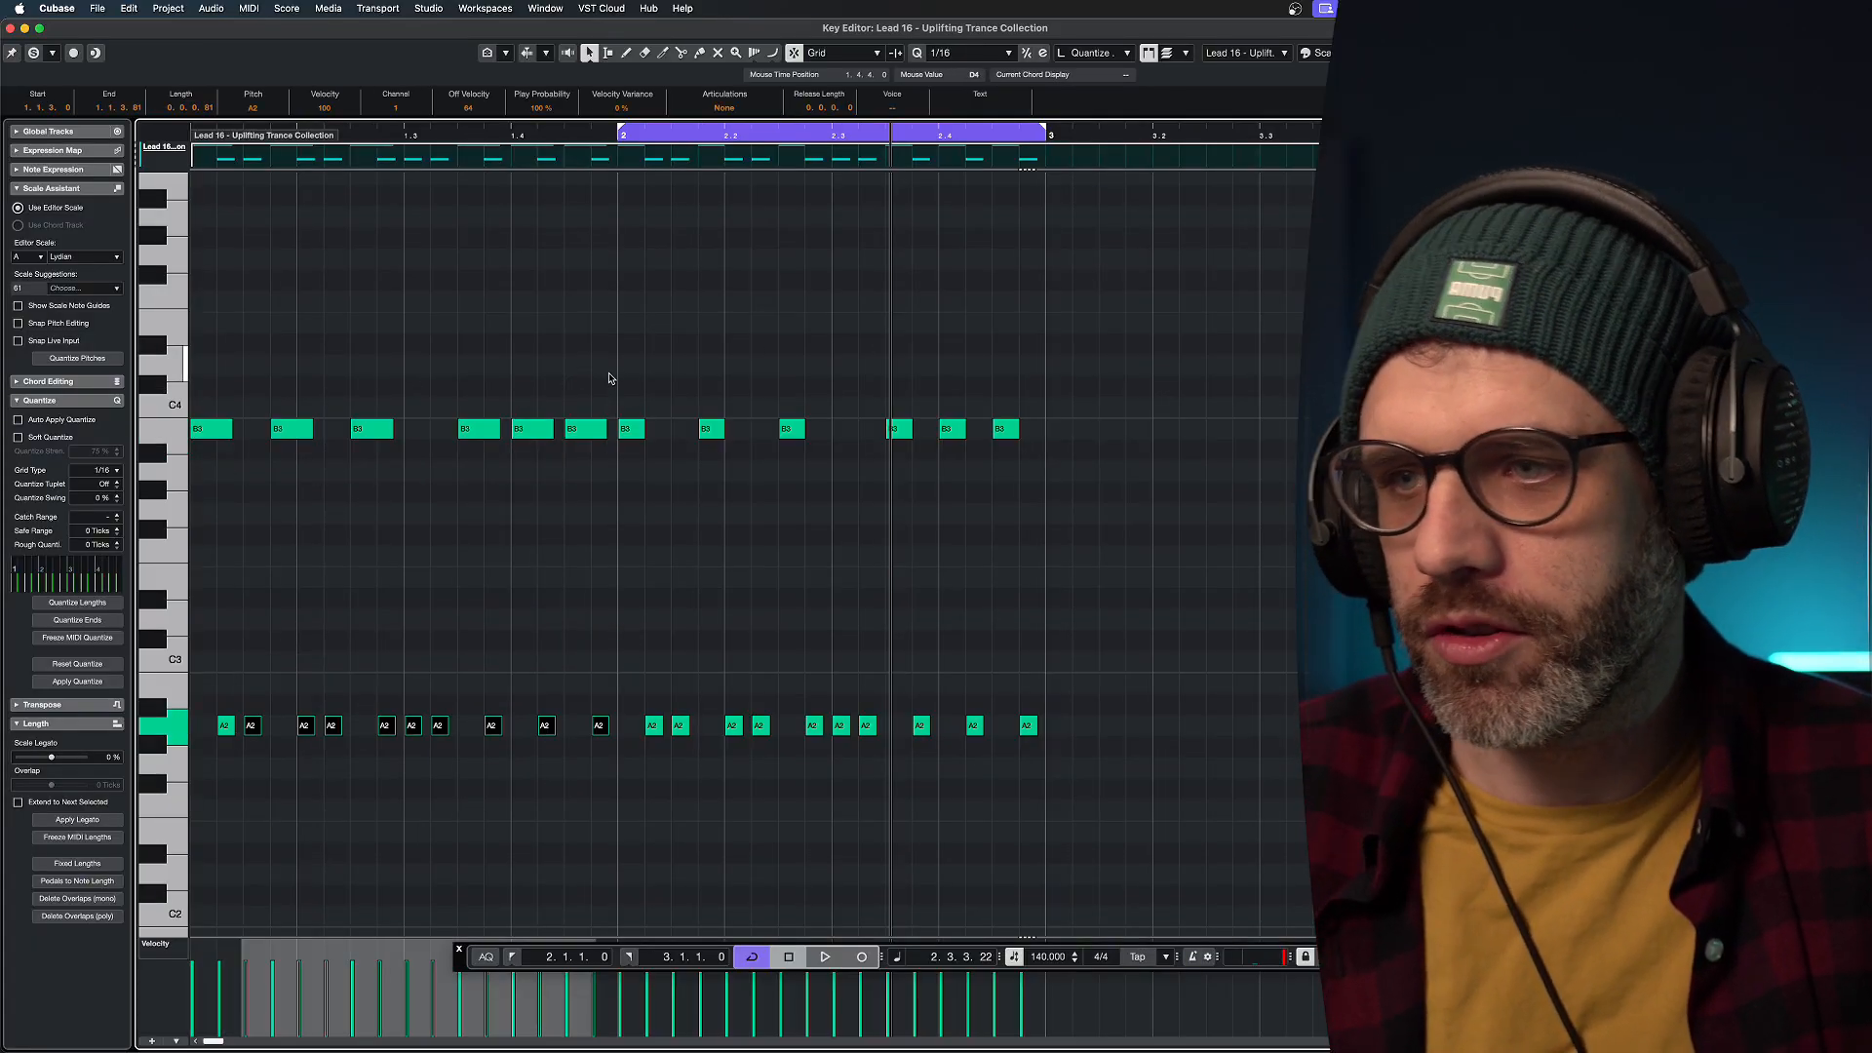
pyautogui.moveTo(614, 385); pyautogui.dragTo(1191, 794)
pyautogui.press('Delete')
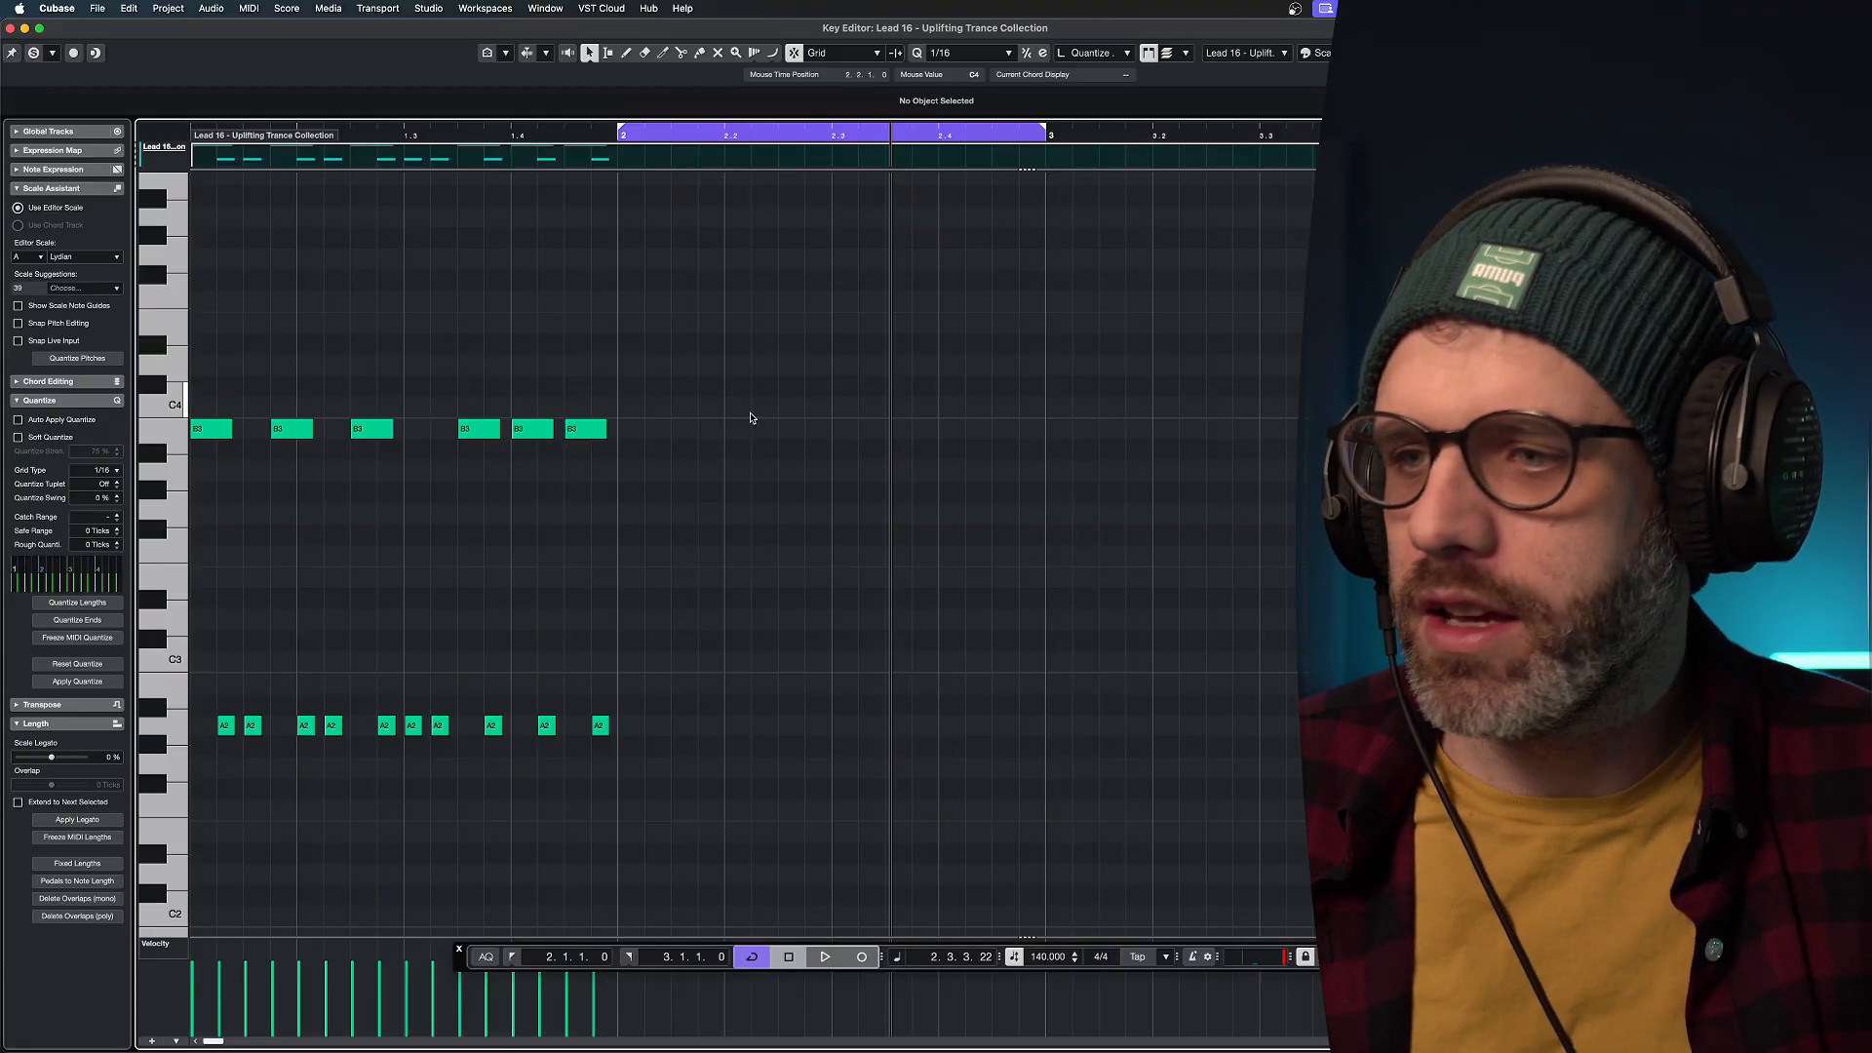
# Set the cycle range to bar 1, from 1.1.1.0 to 2.1.1.0, and play the pattern.
pyautogui.moveTo(648, 337); pyautogui.dragTo(124, 527)
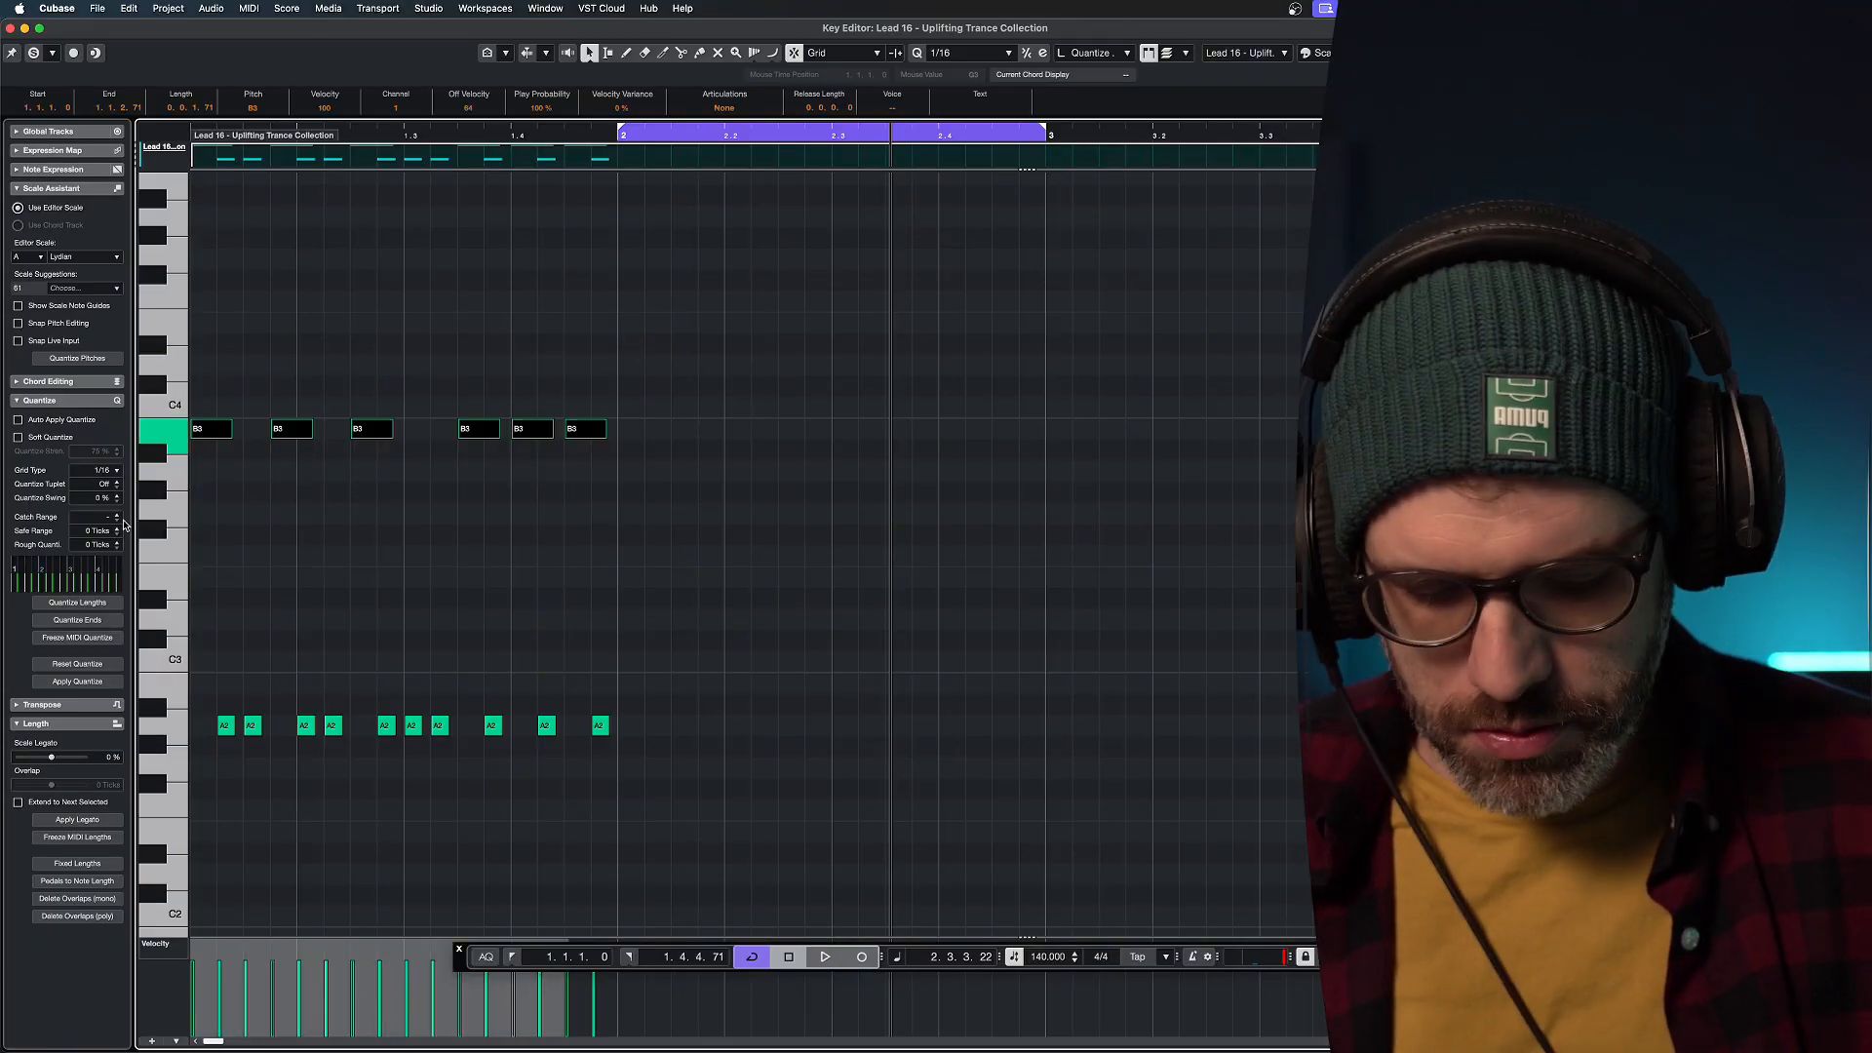
pyautogui.press('p')
pyautogui.press('space')
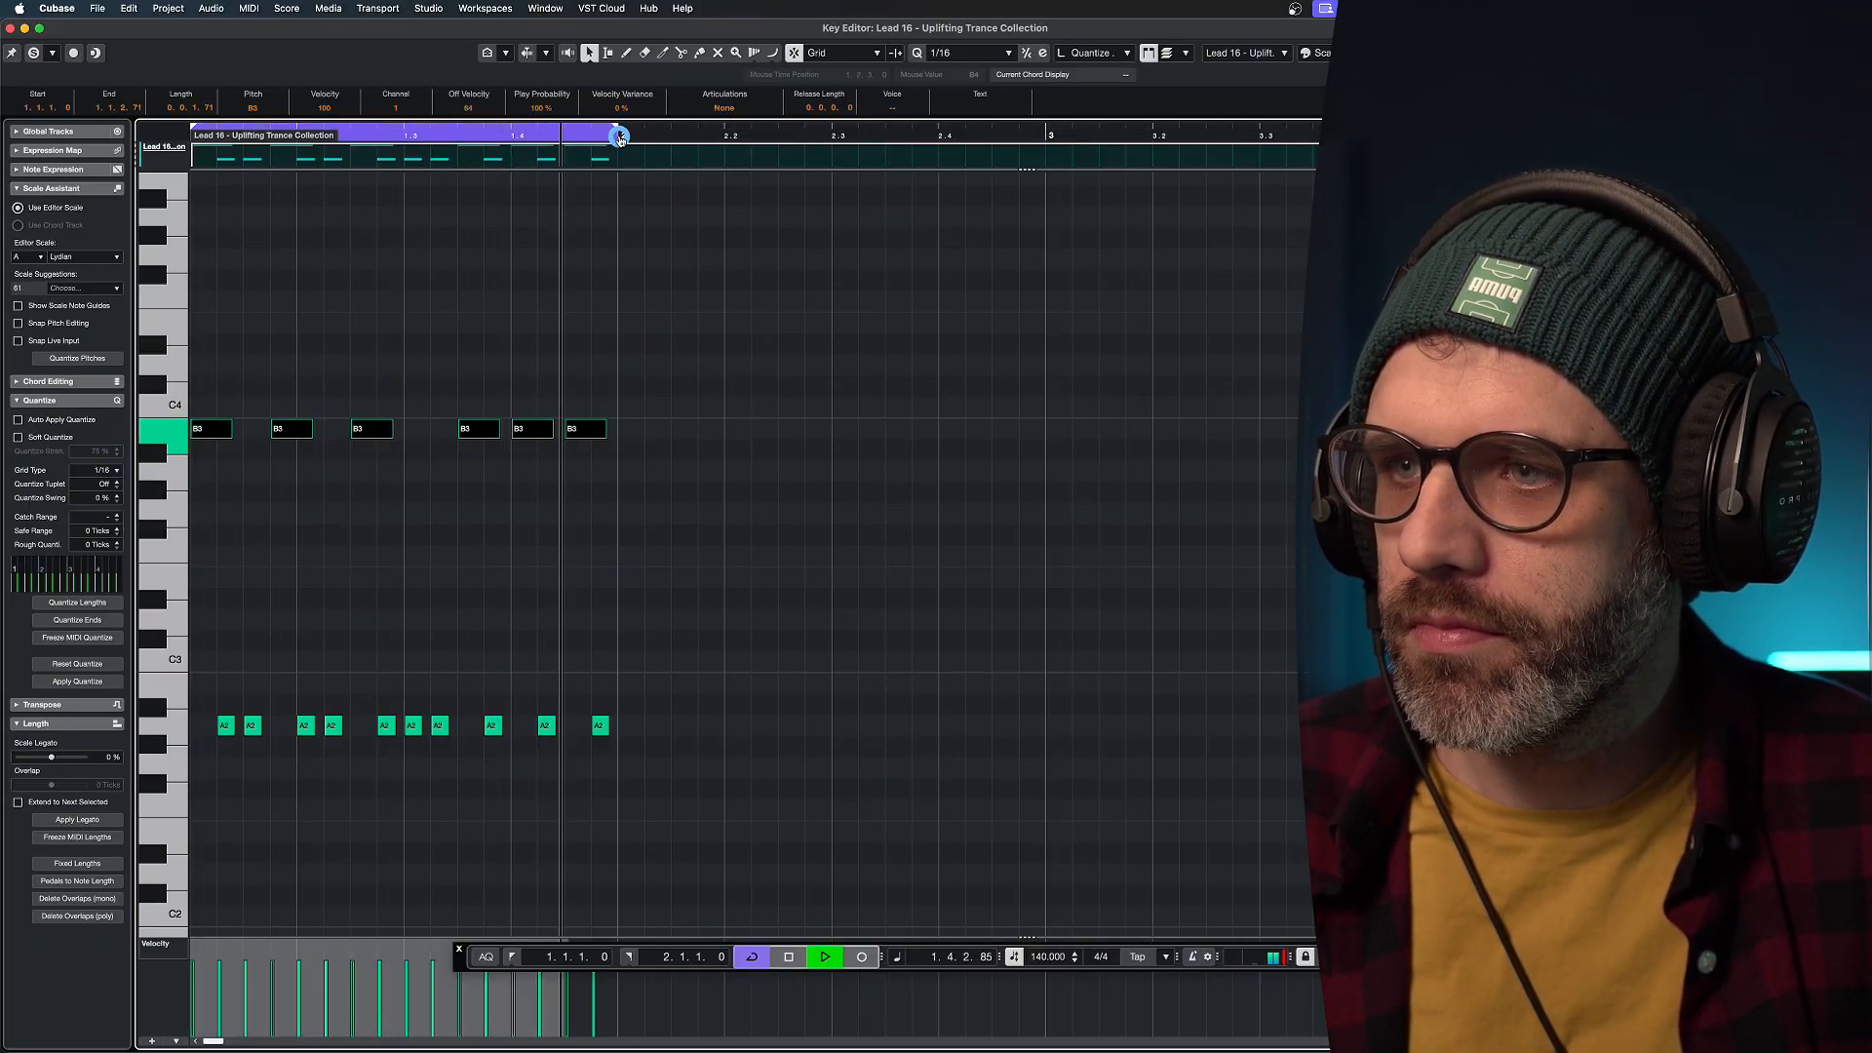
pyautogui.click(650, 282)
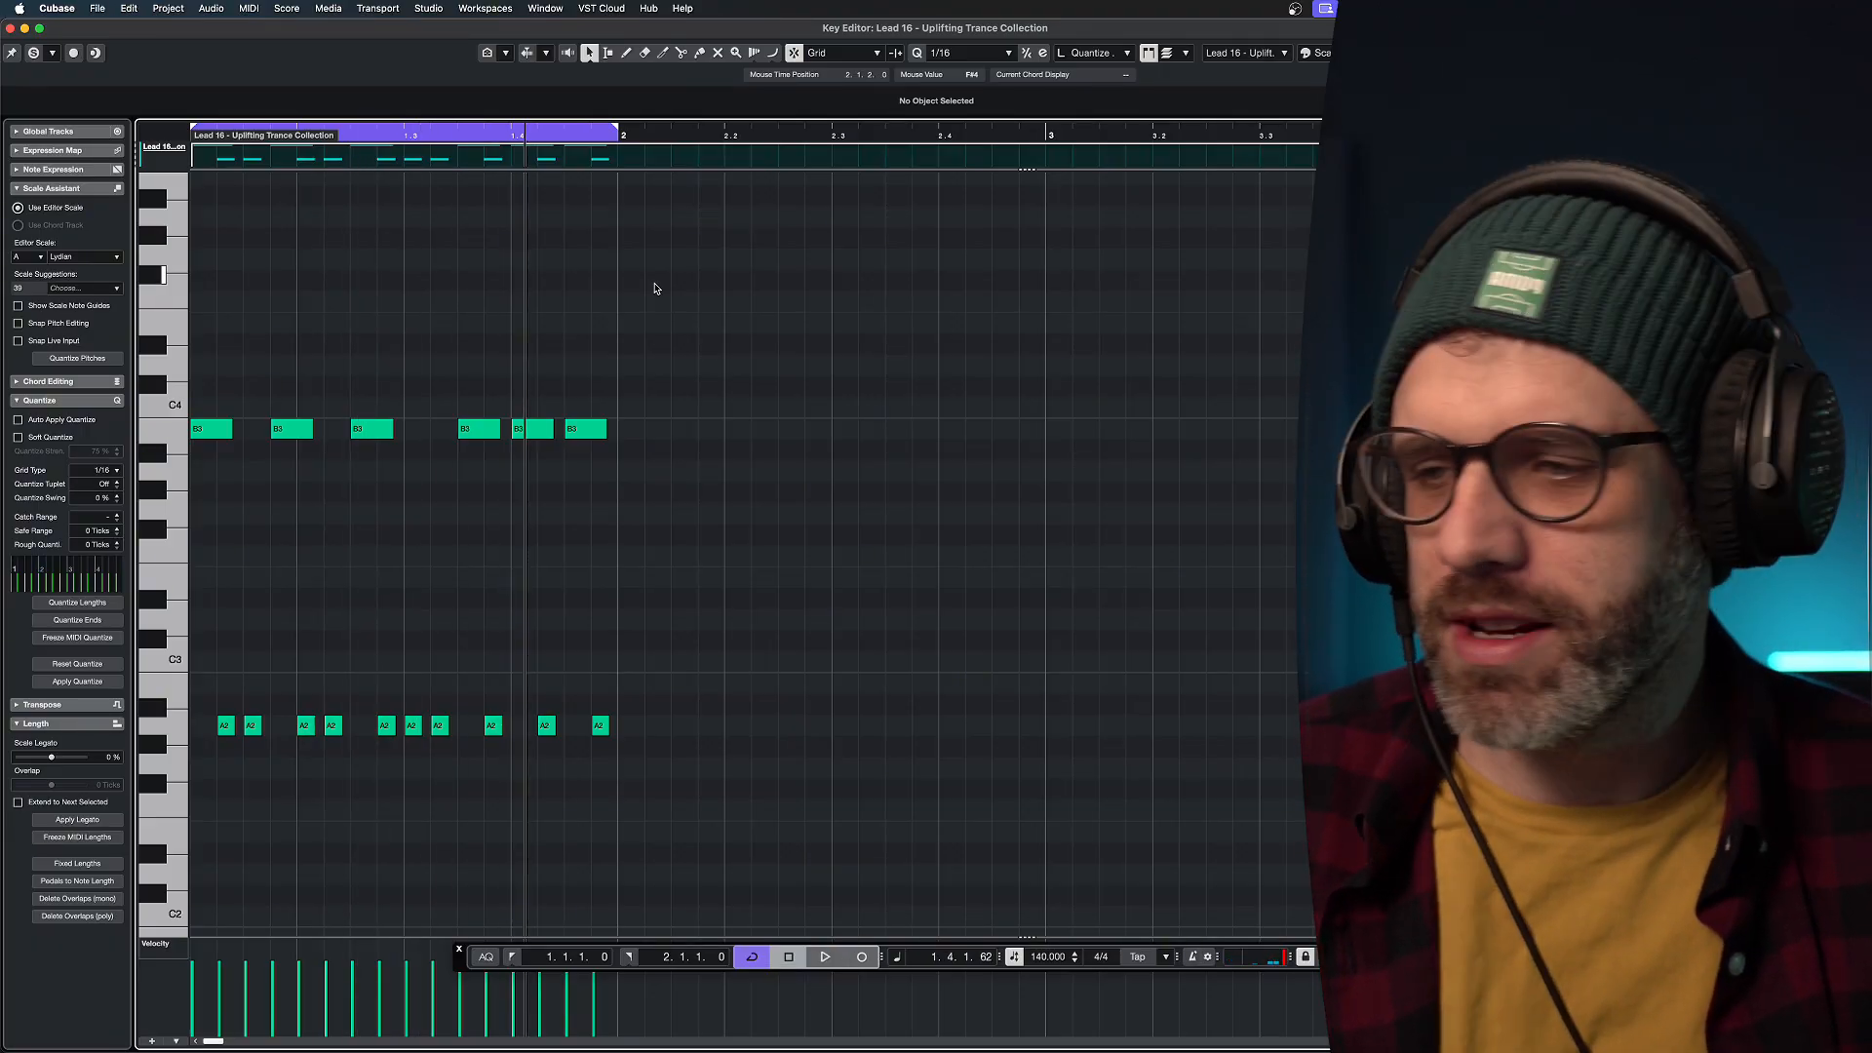
# Reopen the Lead 16 part in the Key Editor and duplicate the entire bar 1 pattern into bar 2.
pyautogui.press('super+w')
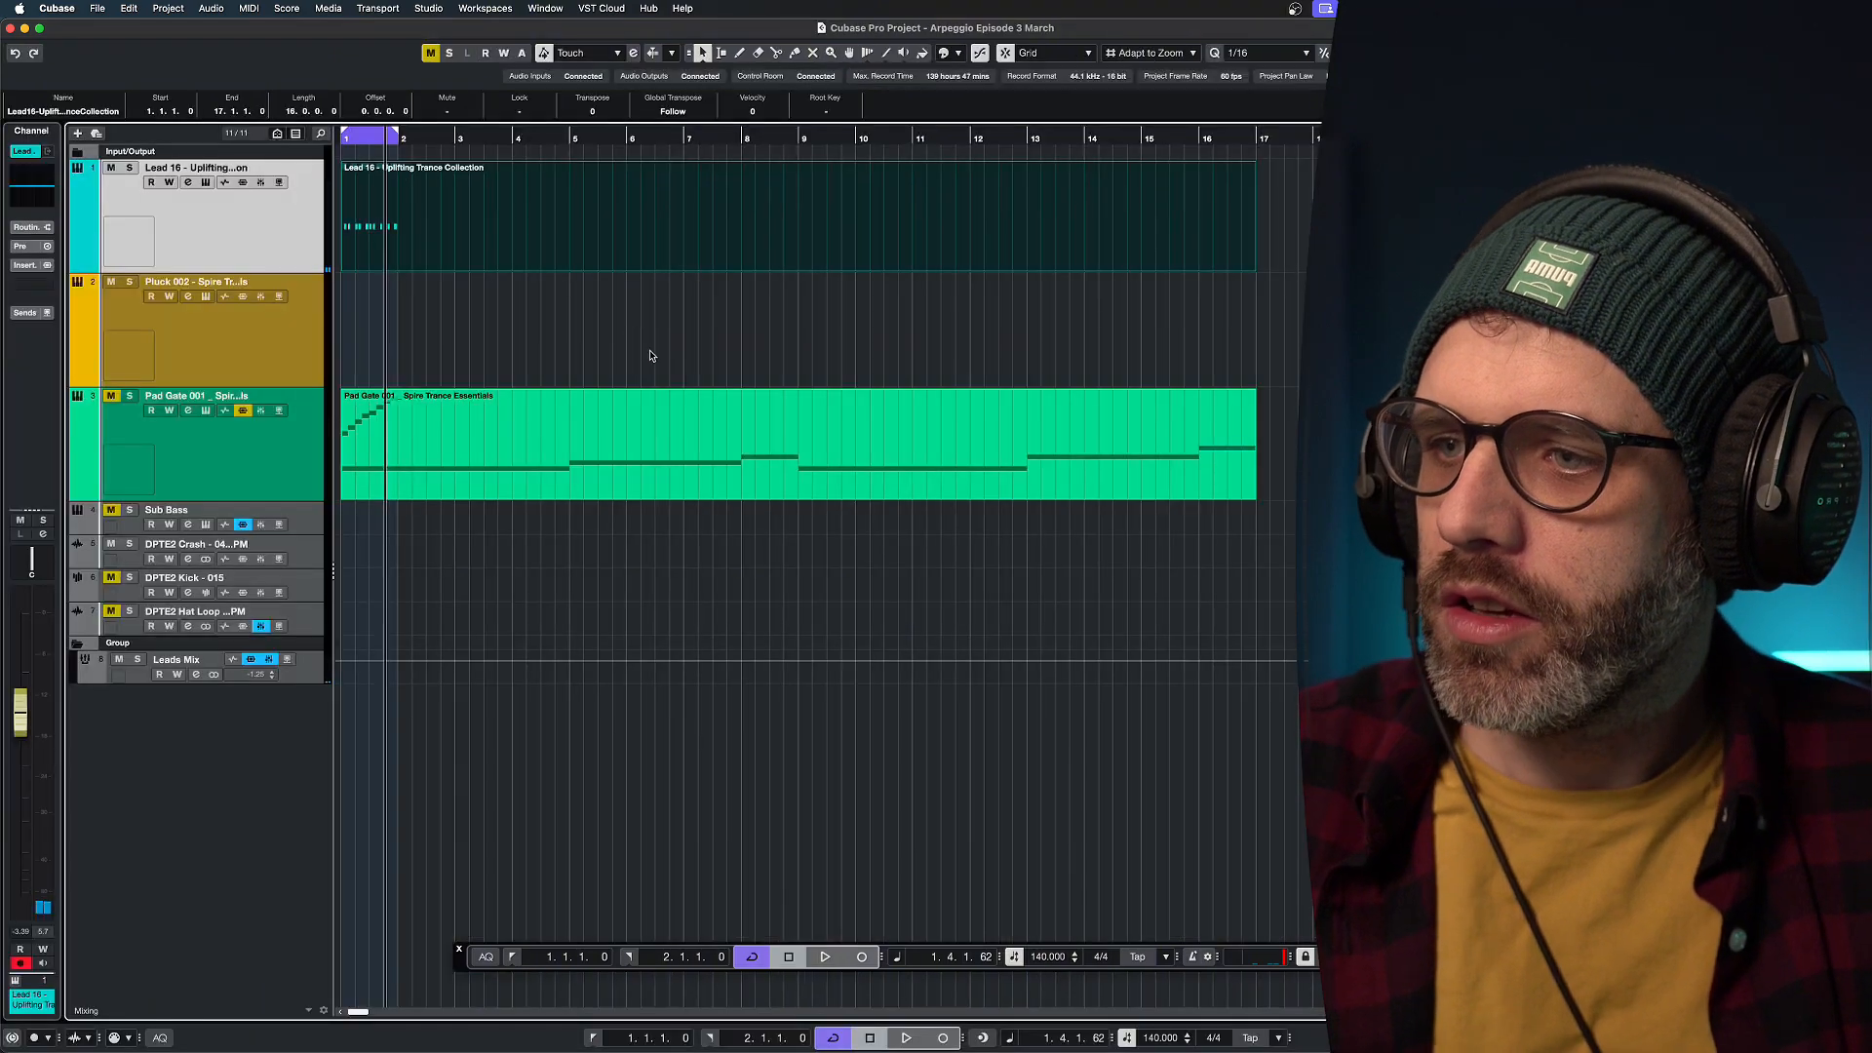
pyautogui.click(595, 340)
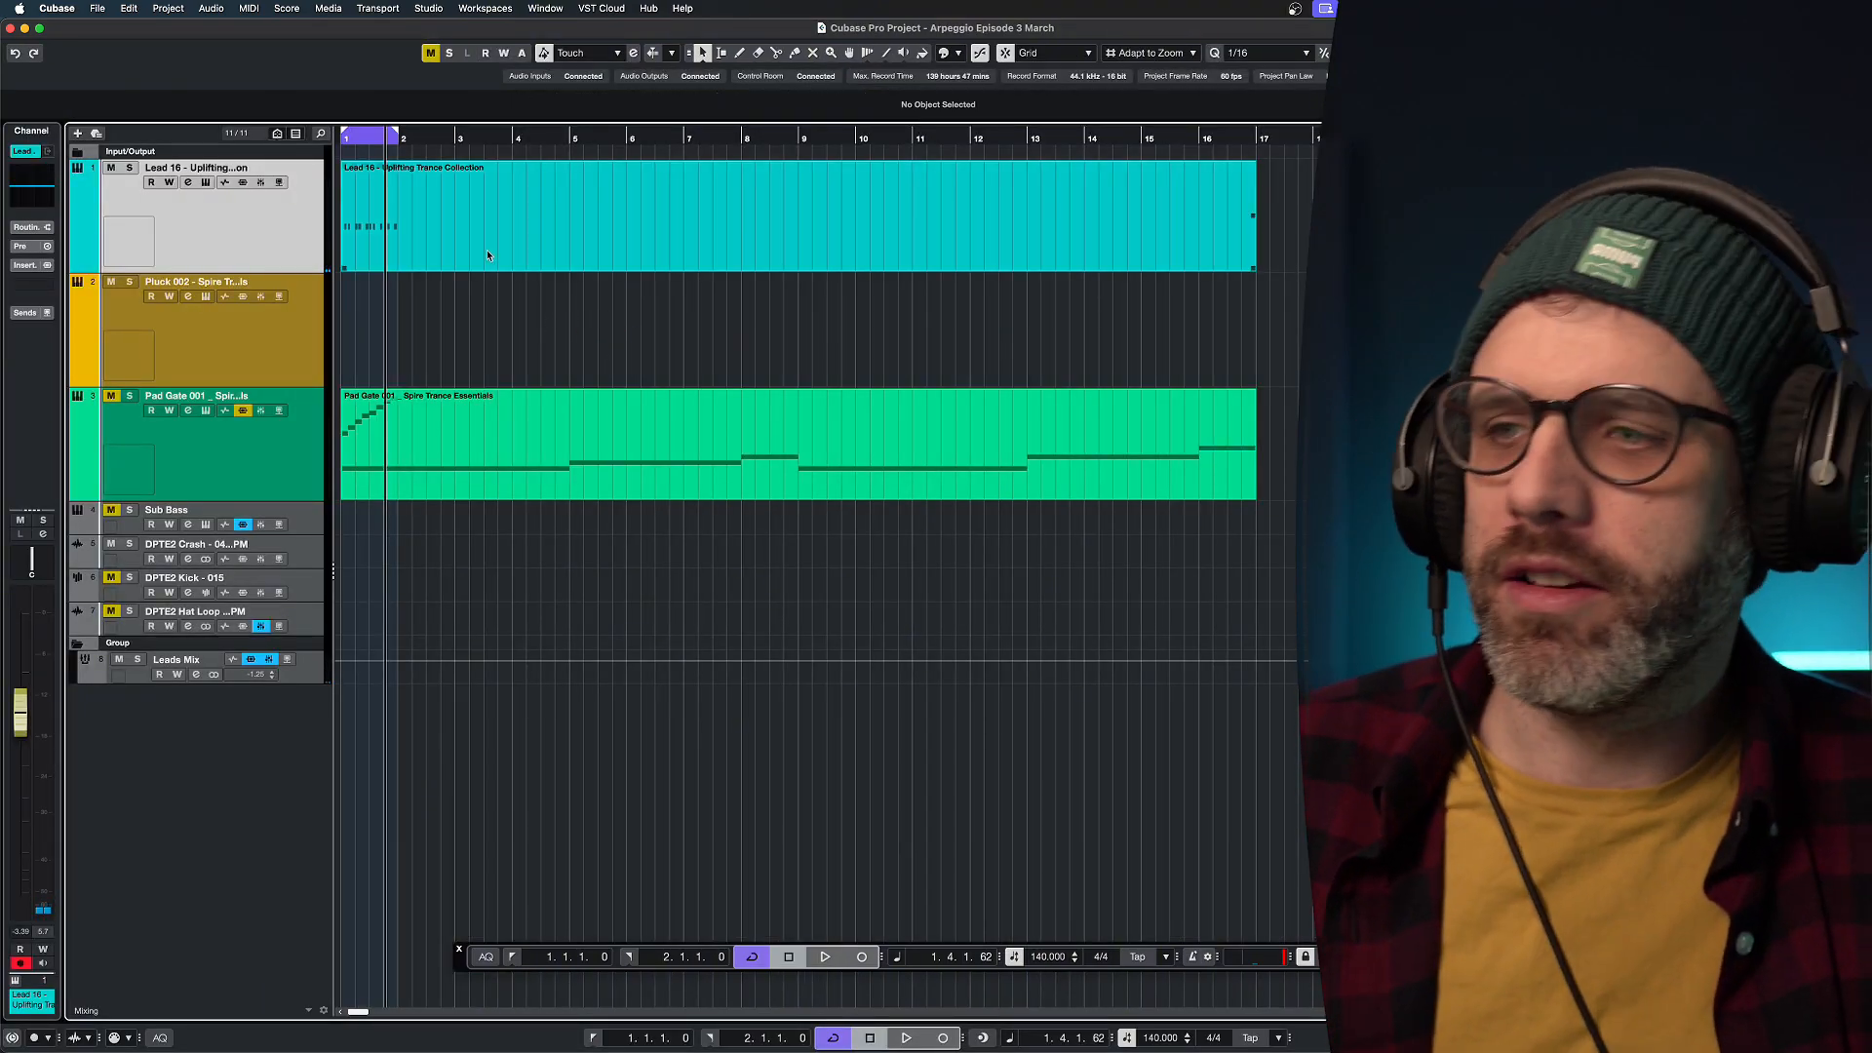
pyautogui.doubleClick(488, 249)
pyautogui.press('g')
pyautogui.press('g')
pyautogui.press('g')
pyautogui.press('g')
pyautogui.press('g')
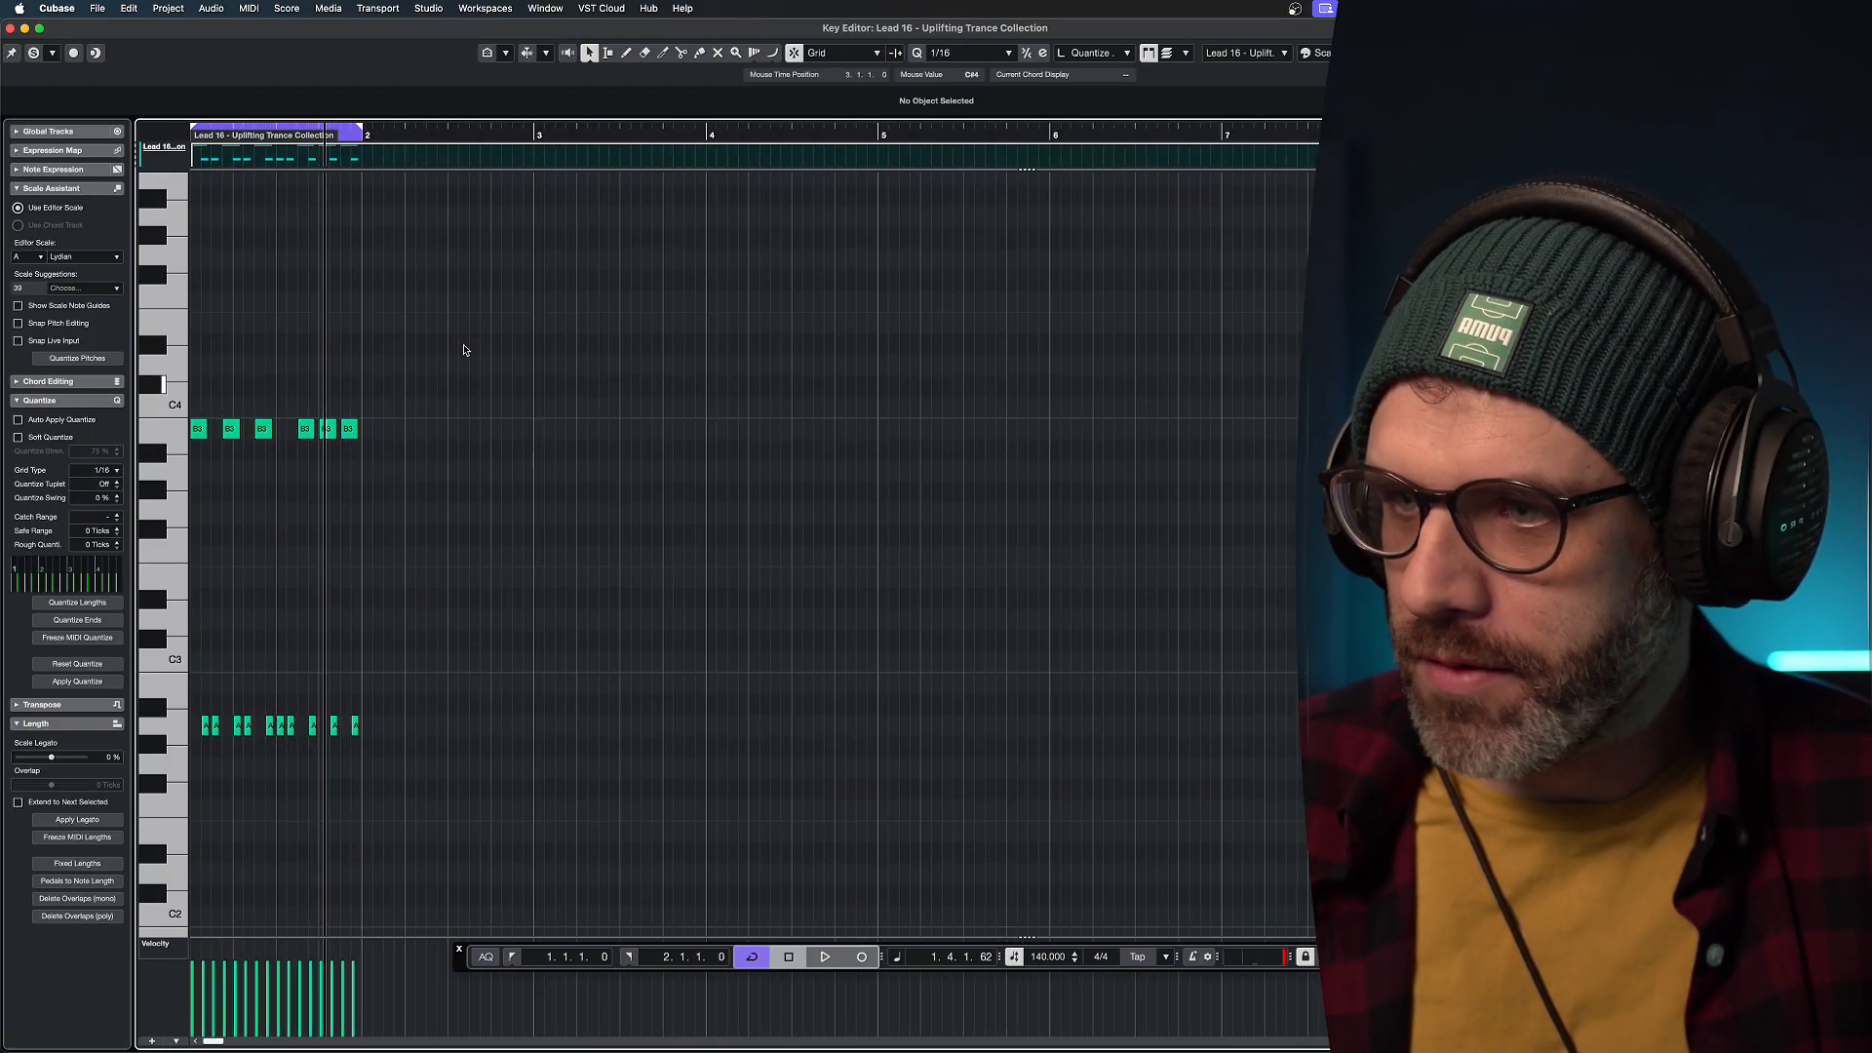
pyautogui.moveTo(439, 305); pyautogui.dragTo(185, 773)
pyautogui.press('super+d')
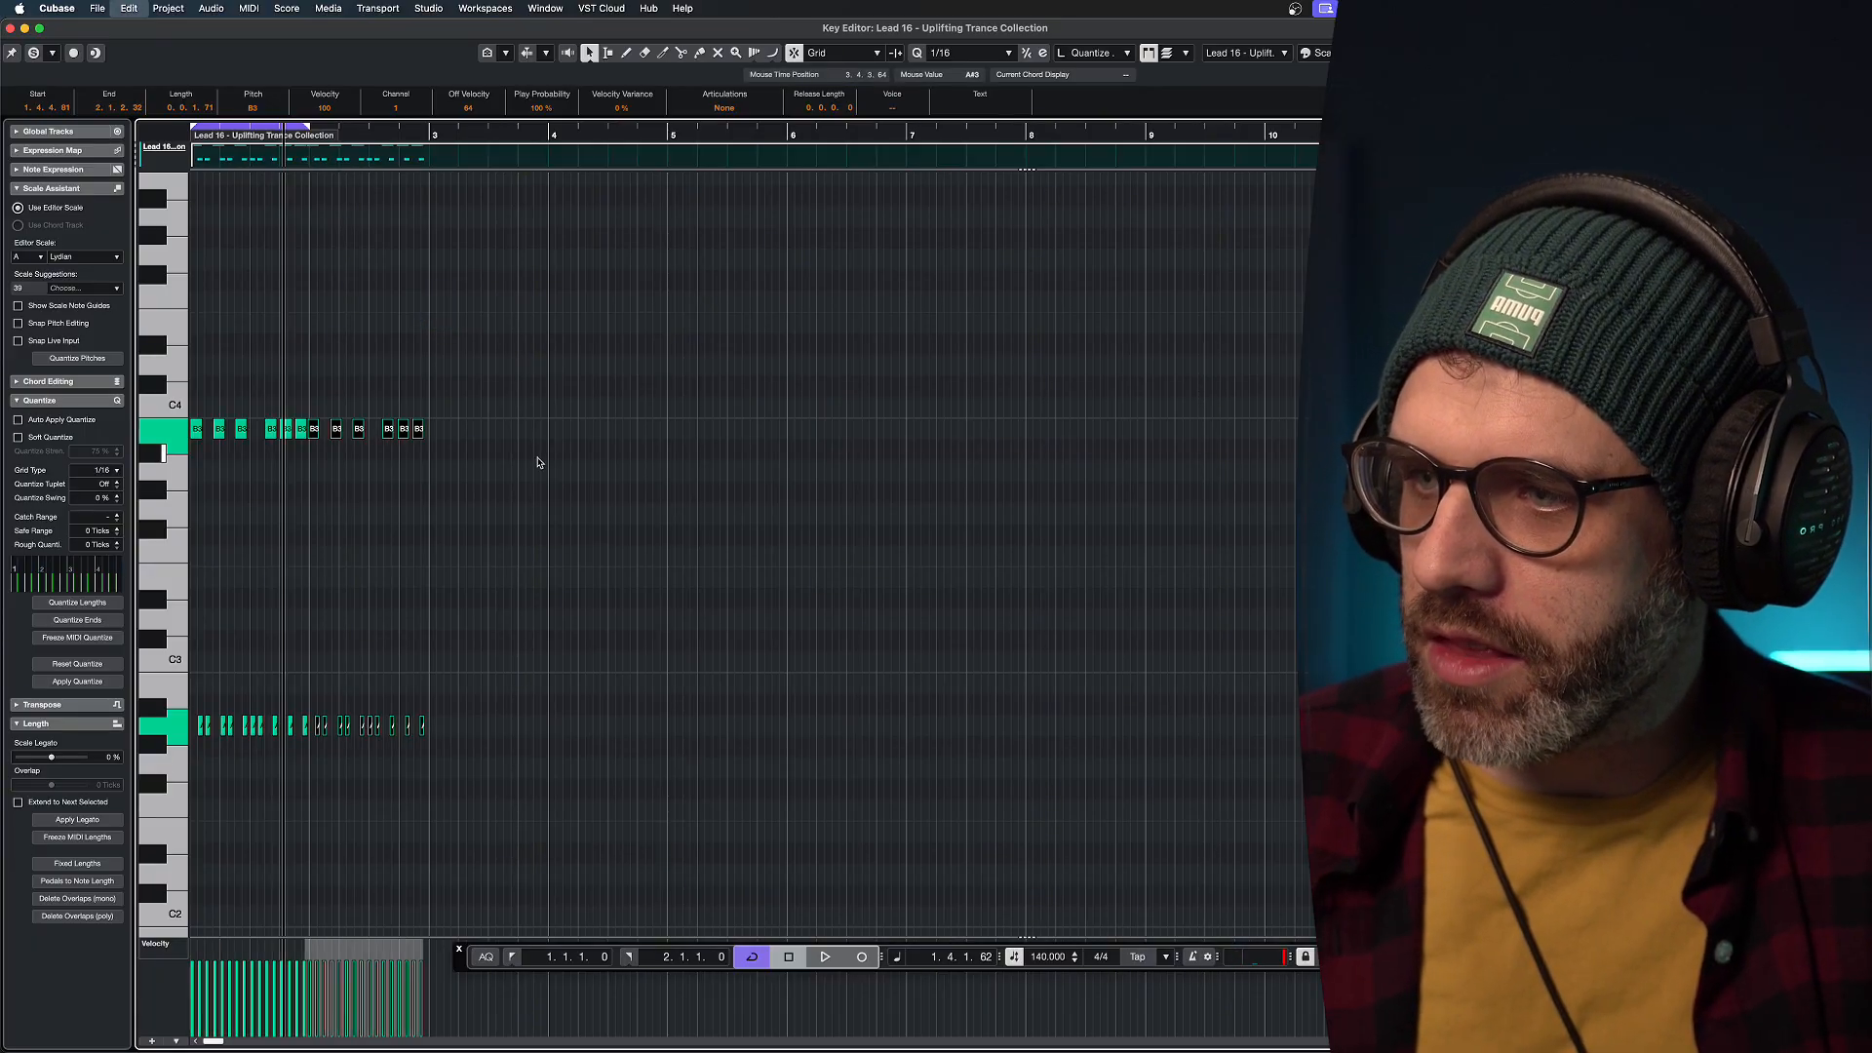
pyautogui.press('super+d')
pyautogui.press('super+d')
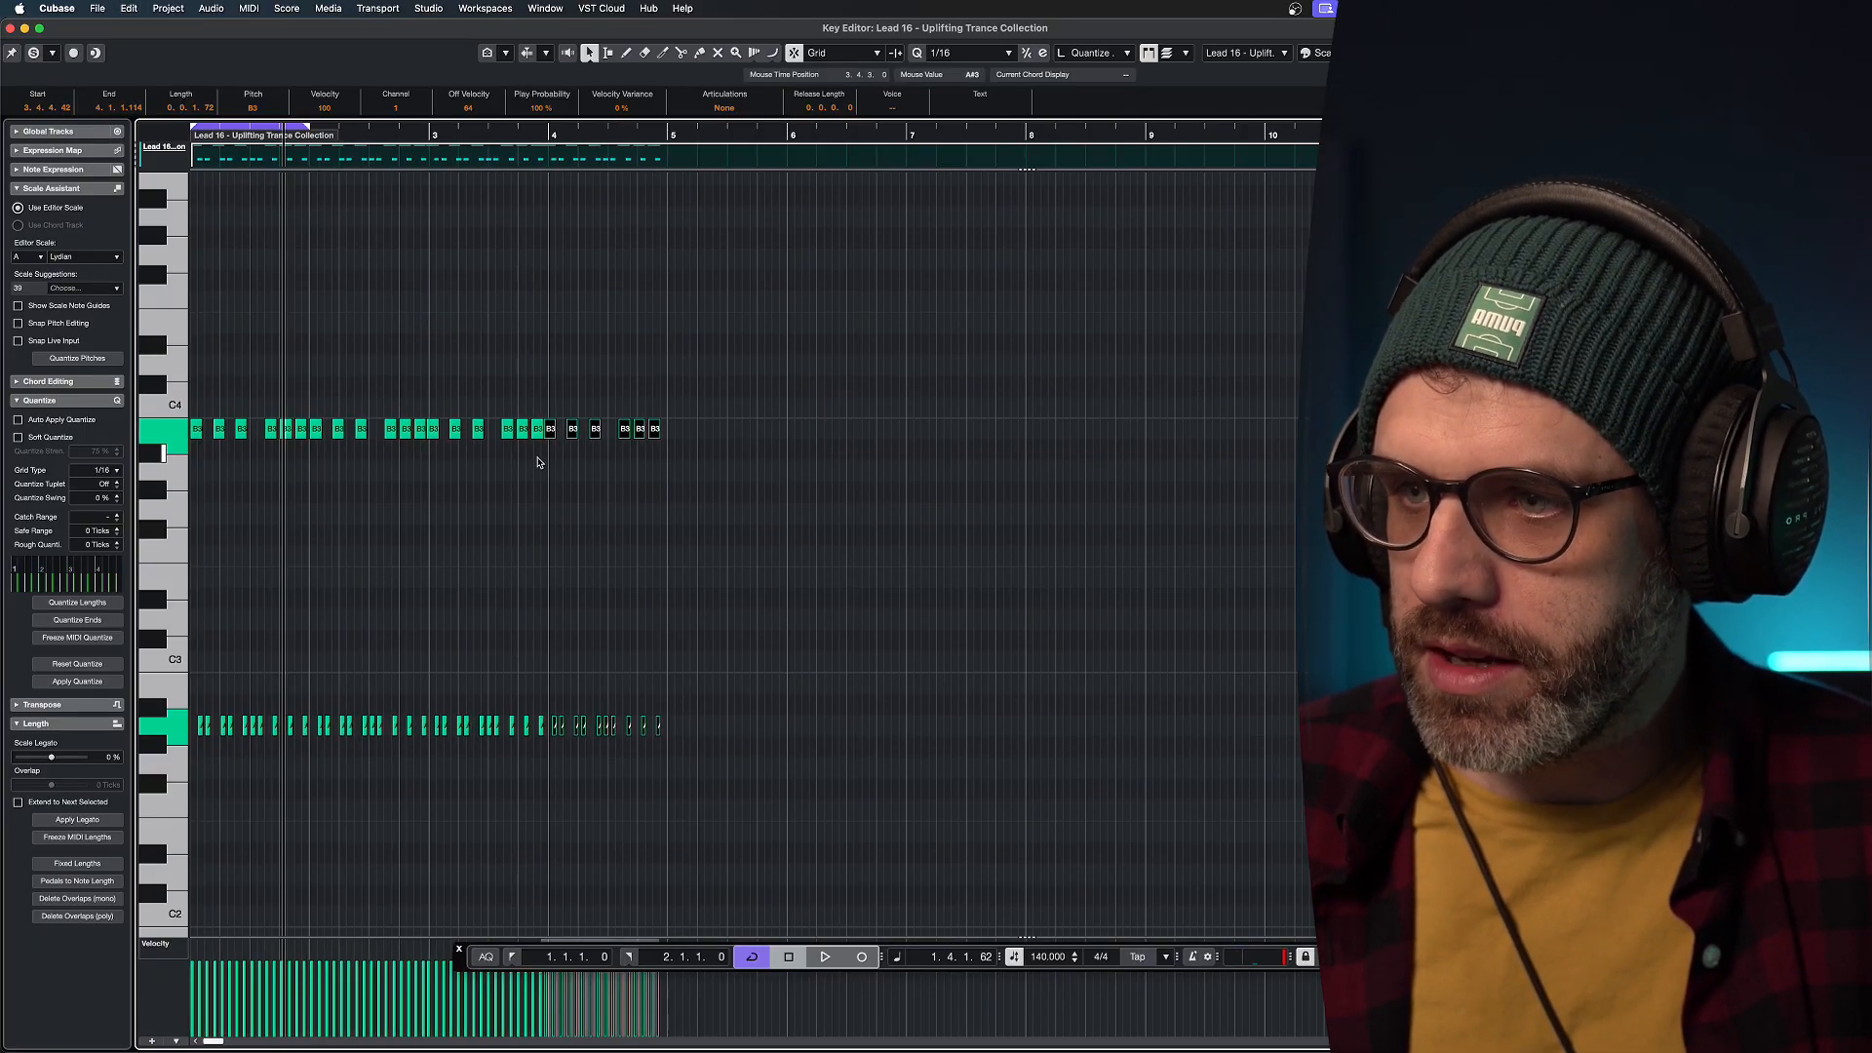
pyautogui.moveTo(721, 358); pyautogui.dragTo(435, 774)
pyautogui.click(560, 273)
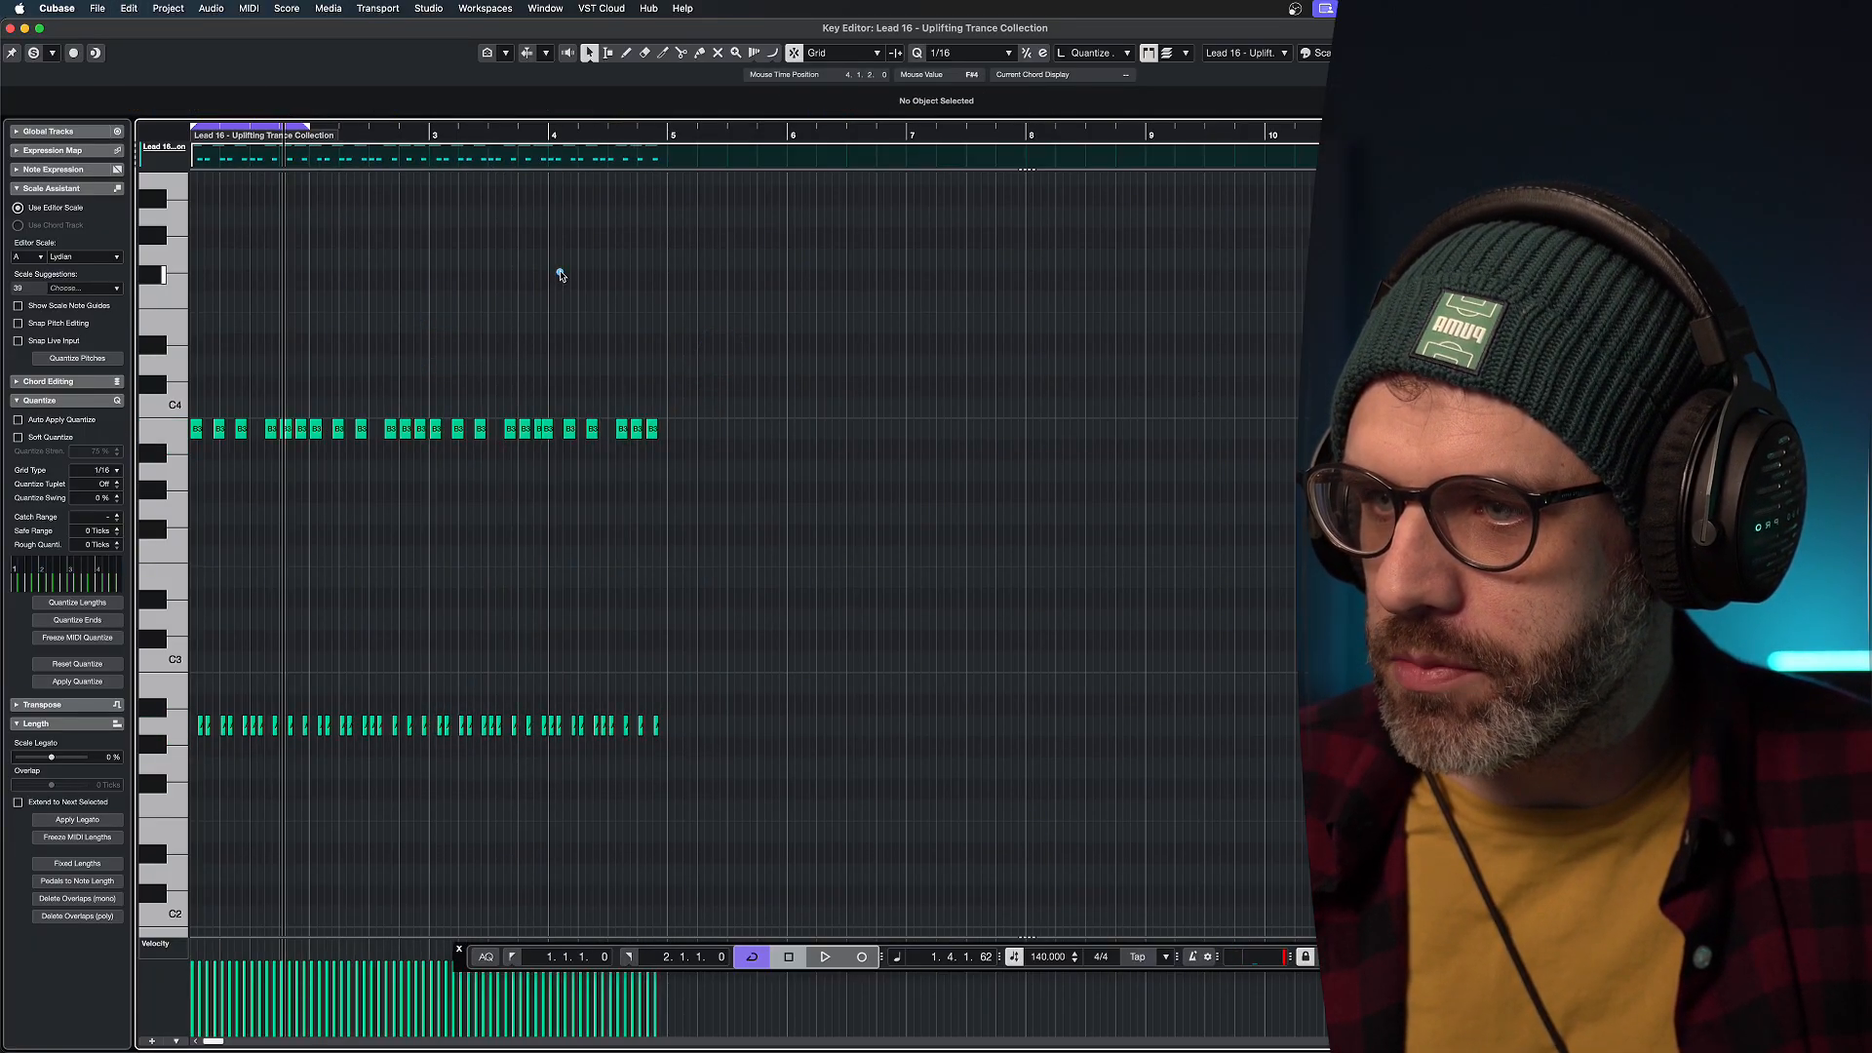
pyautogui.press('super+z')
pyautogui.press('super+z')
# Duplicate the notes of bars 1 and 2 into bars 3 and 4, aligned to the grid, and extend the cycle to 5.1.1.0.
pyautogui.moveTo(594, 302); pyautogui.dragTo(195, 856)
pyautogui.press('super+d')
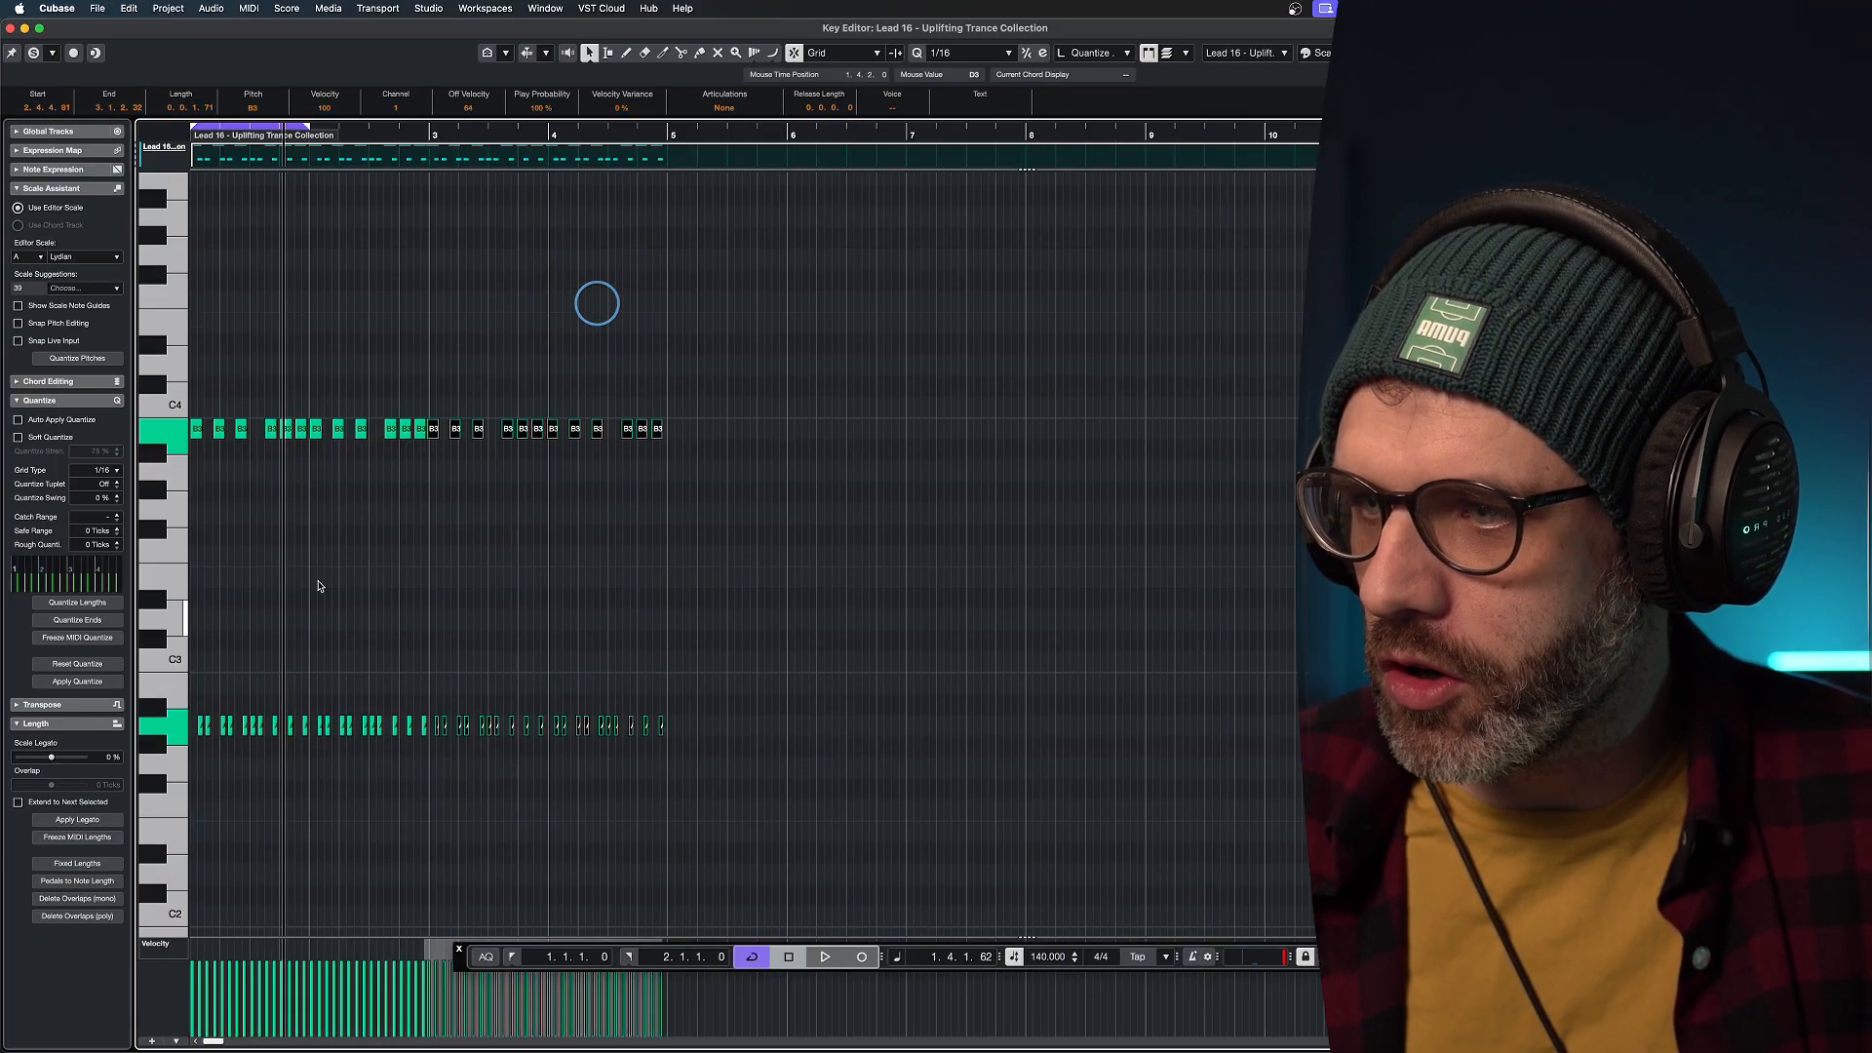
pyautogui.keyDown('alt'); pyautogui.click(669, 129); pyautogui.keyUp('alt')
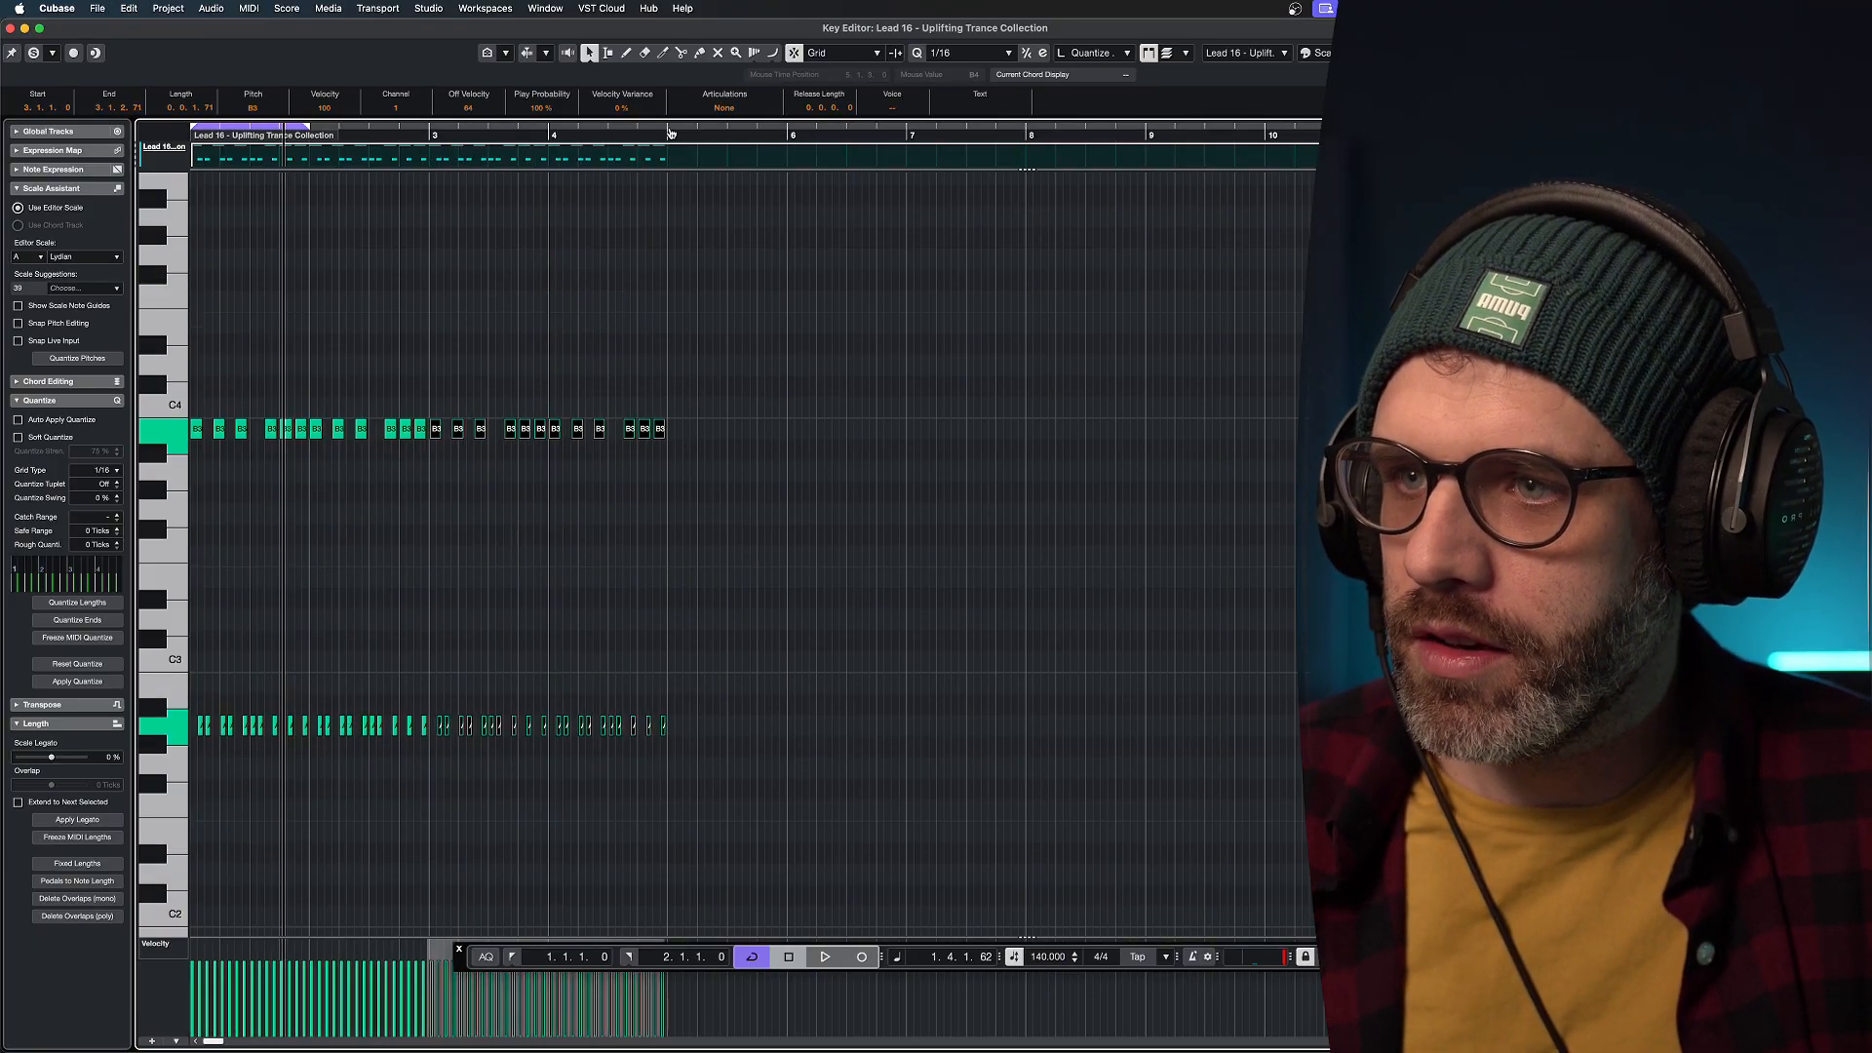
pyautogui.click(703, 227)
# Duplicate the last few notes of bar 4 into bar 5 and quantize the copies to the 1/16 grid.
pyautogui.press('h')
pyautogui.press('h')
pyautogui.press('h')
pyautogui.press('h')
pyautogui.press('h')
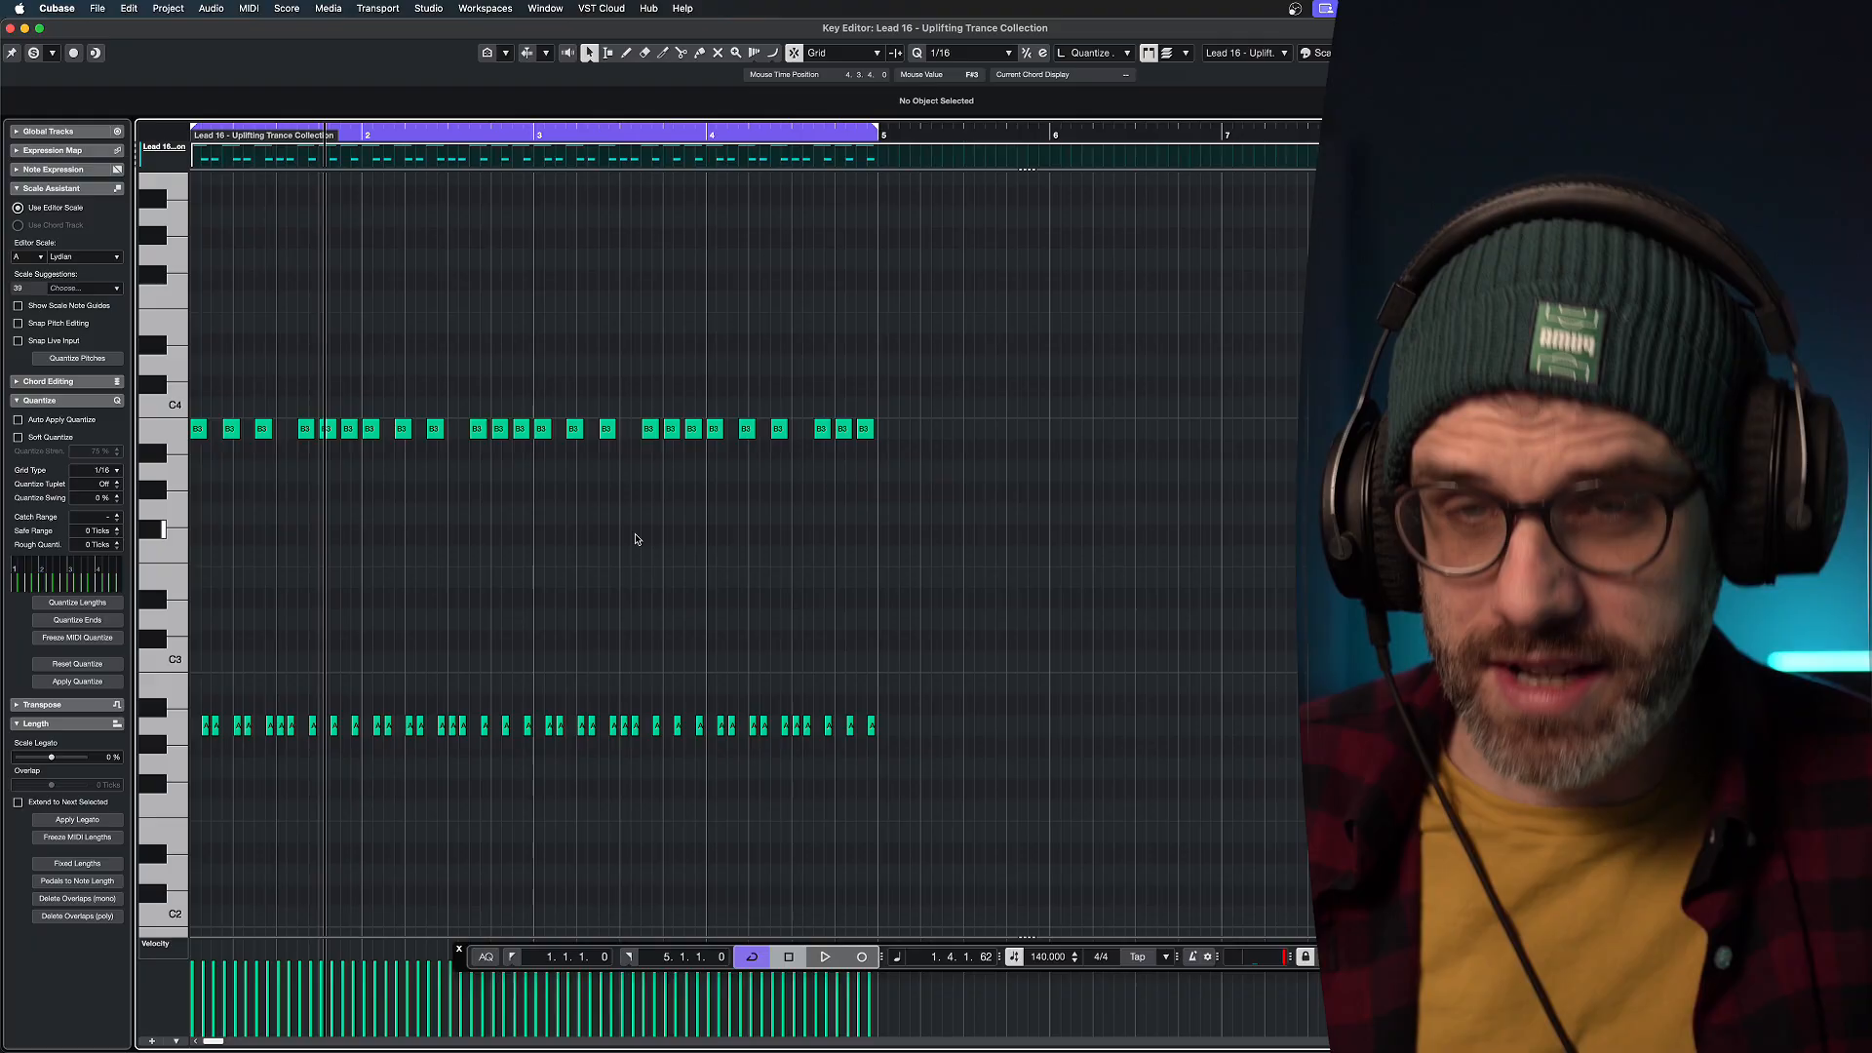
pyautogui.press('h')
pyautogui.press('h')
pyautogui.press('h')
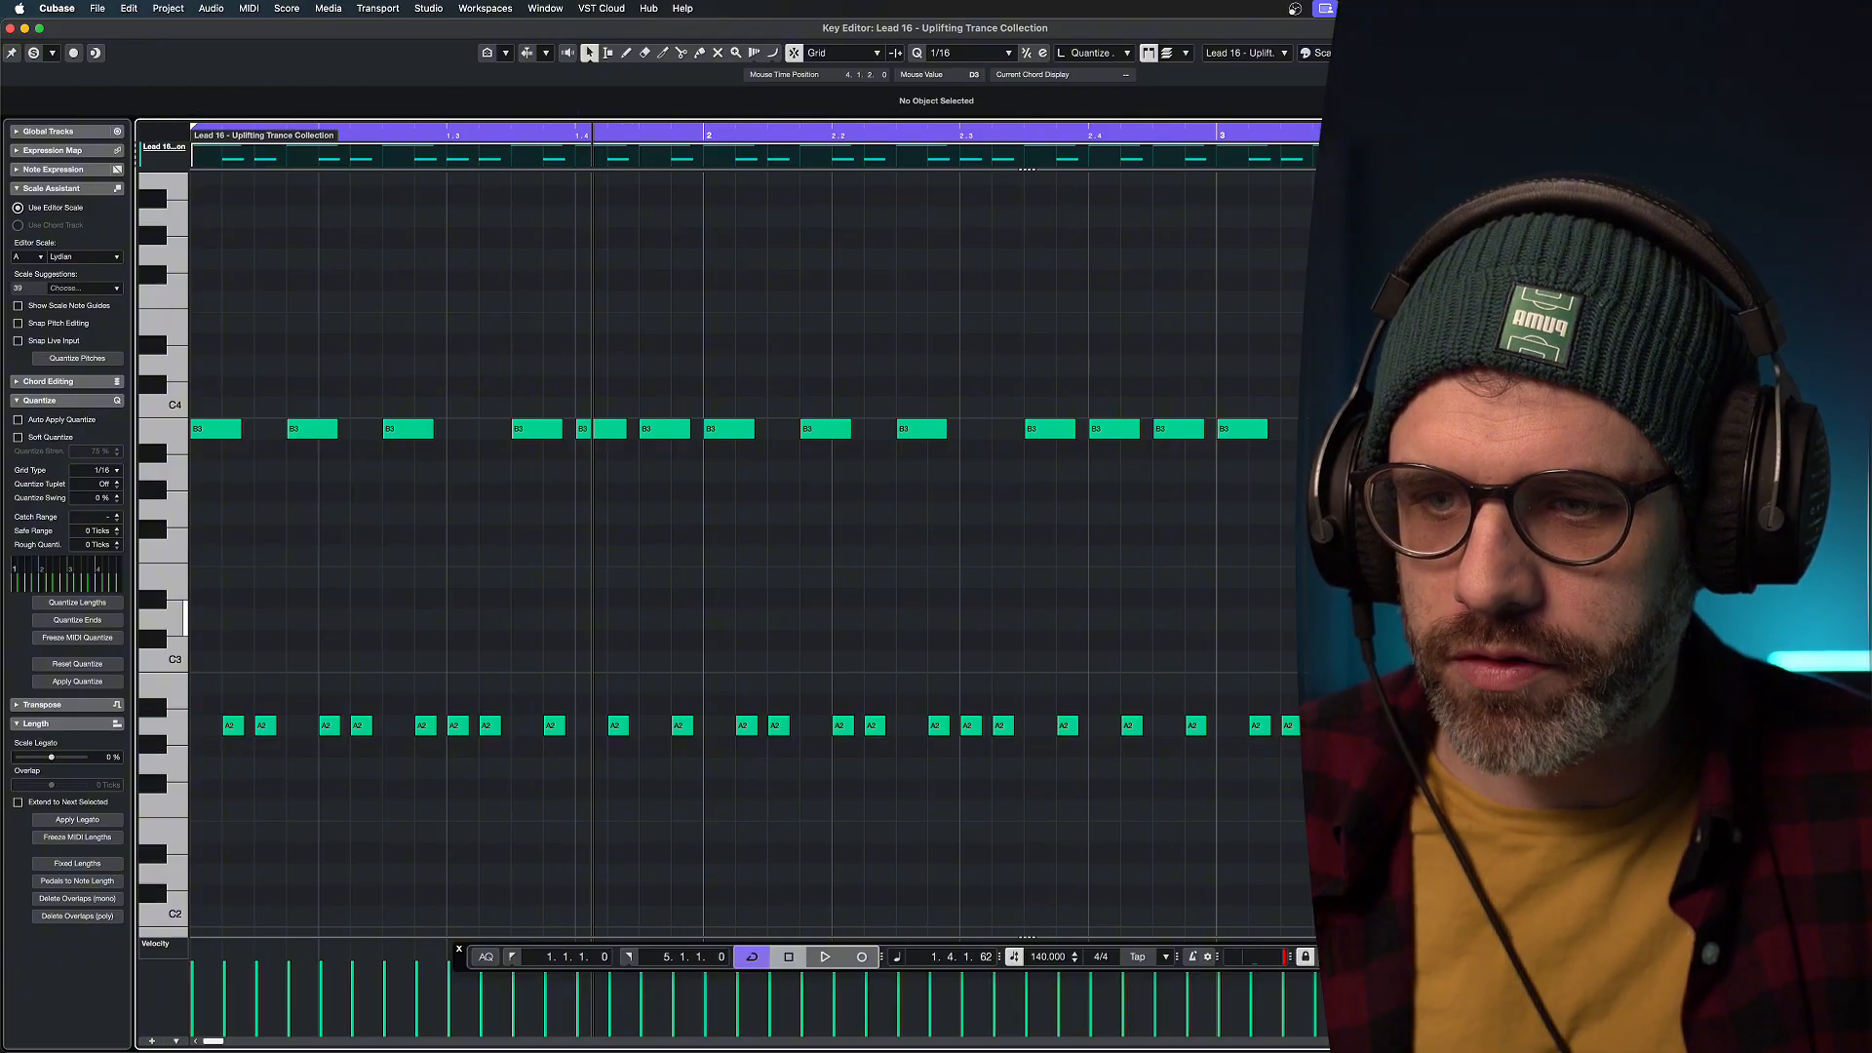
pyautogui.hscroll(10, 751, 403)
pyautogui.moveTo(672, 280); pyautogui.dragTo(538, 766)
pyautogui.press('super+d')
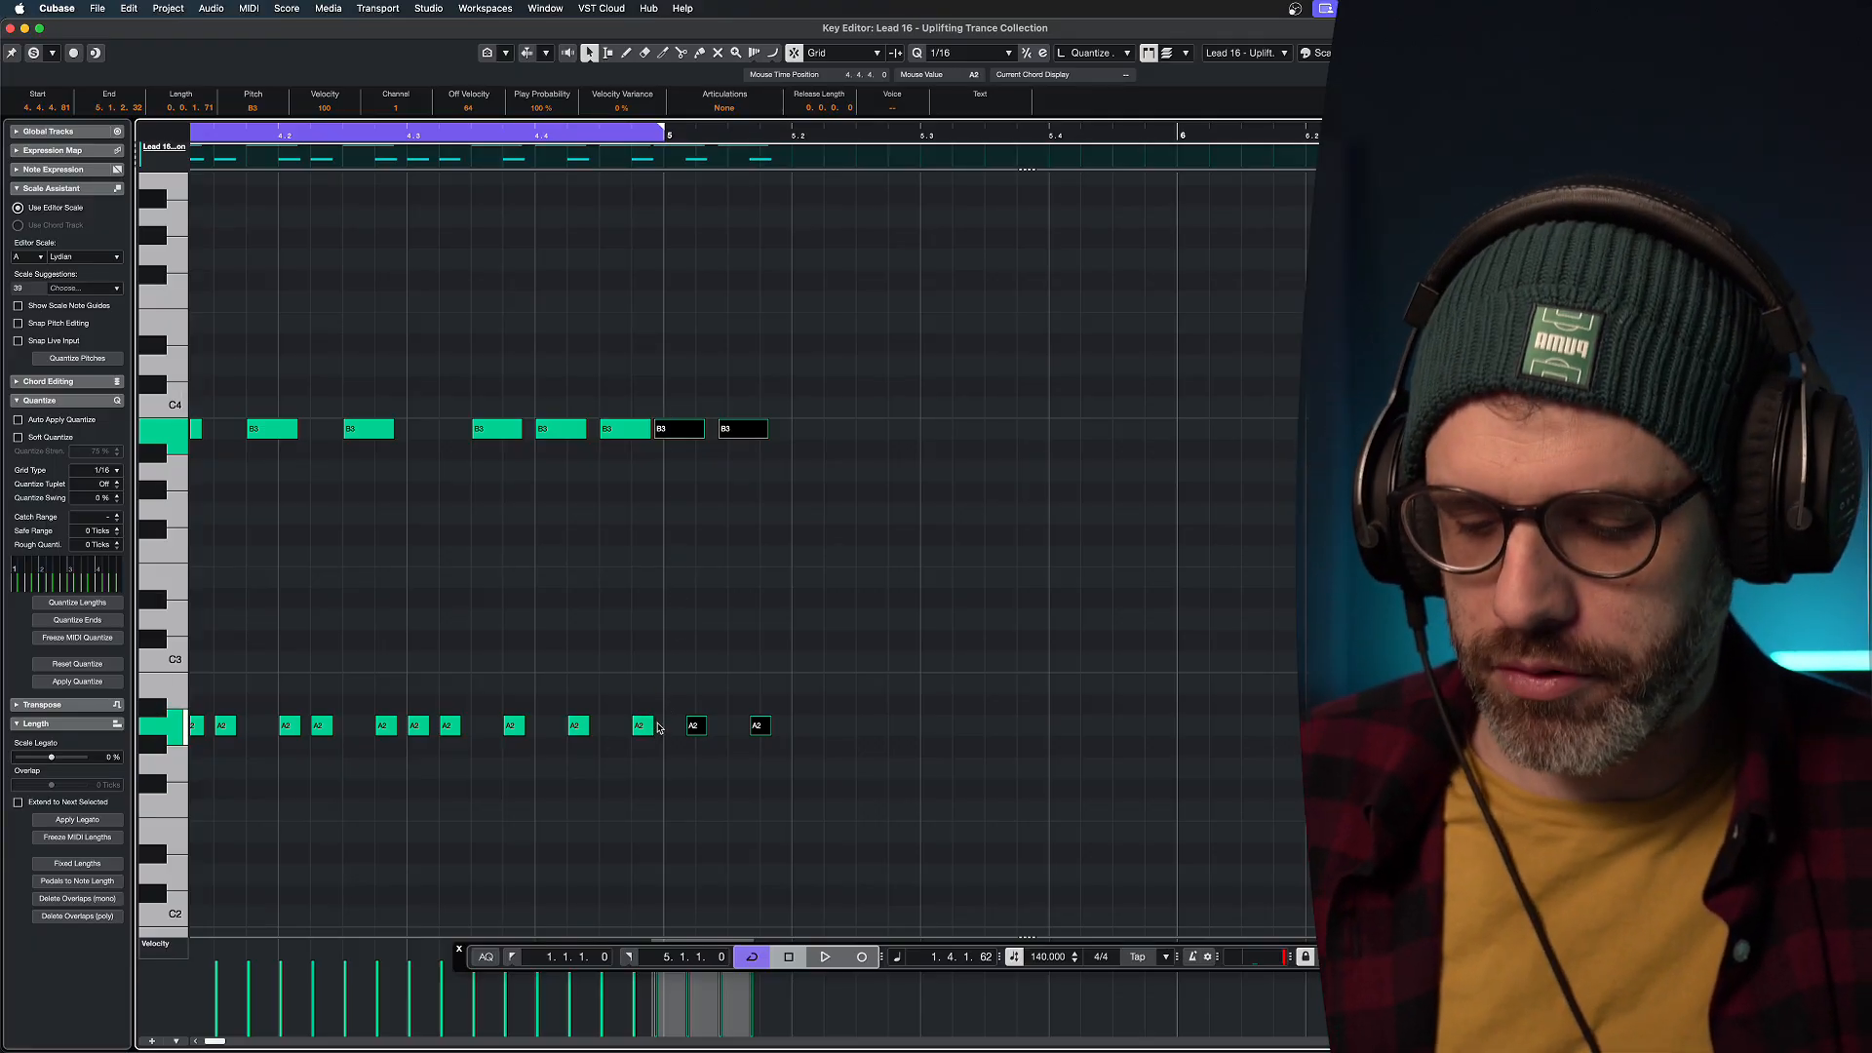
pyautogui.press('q')
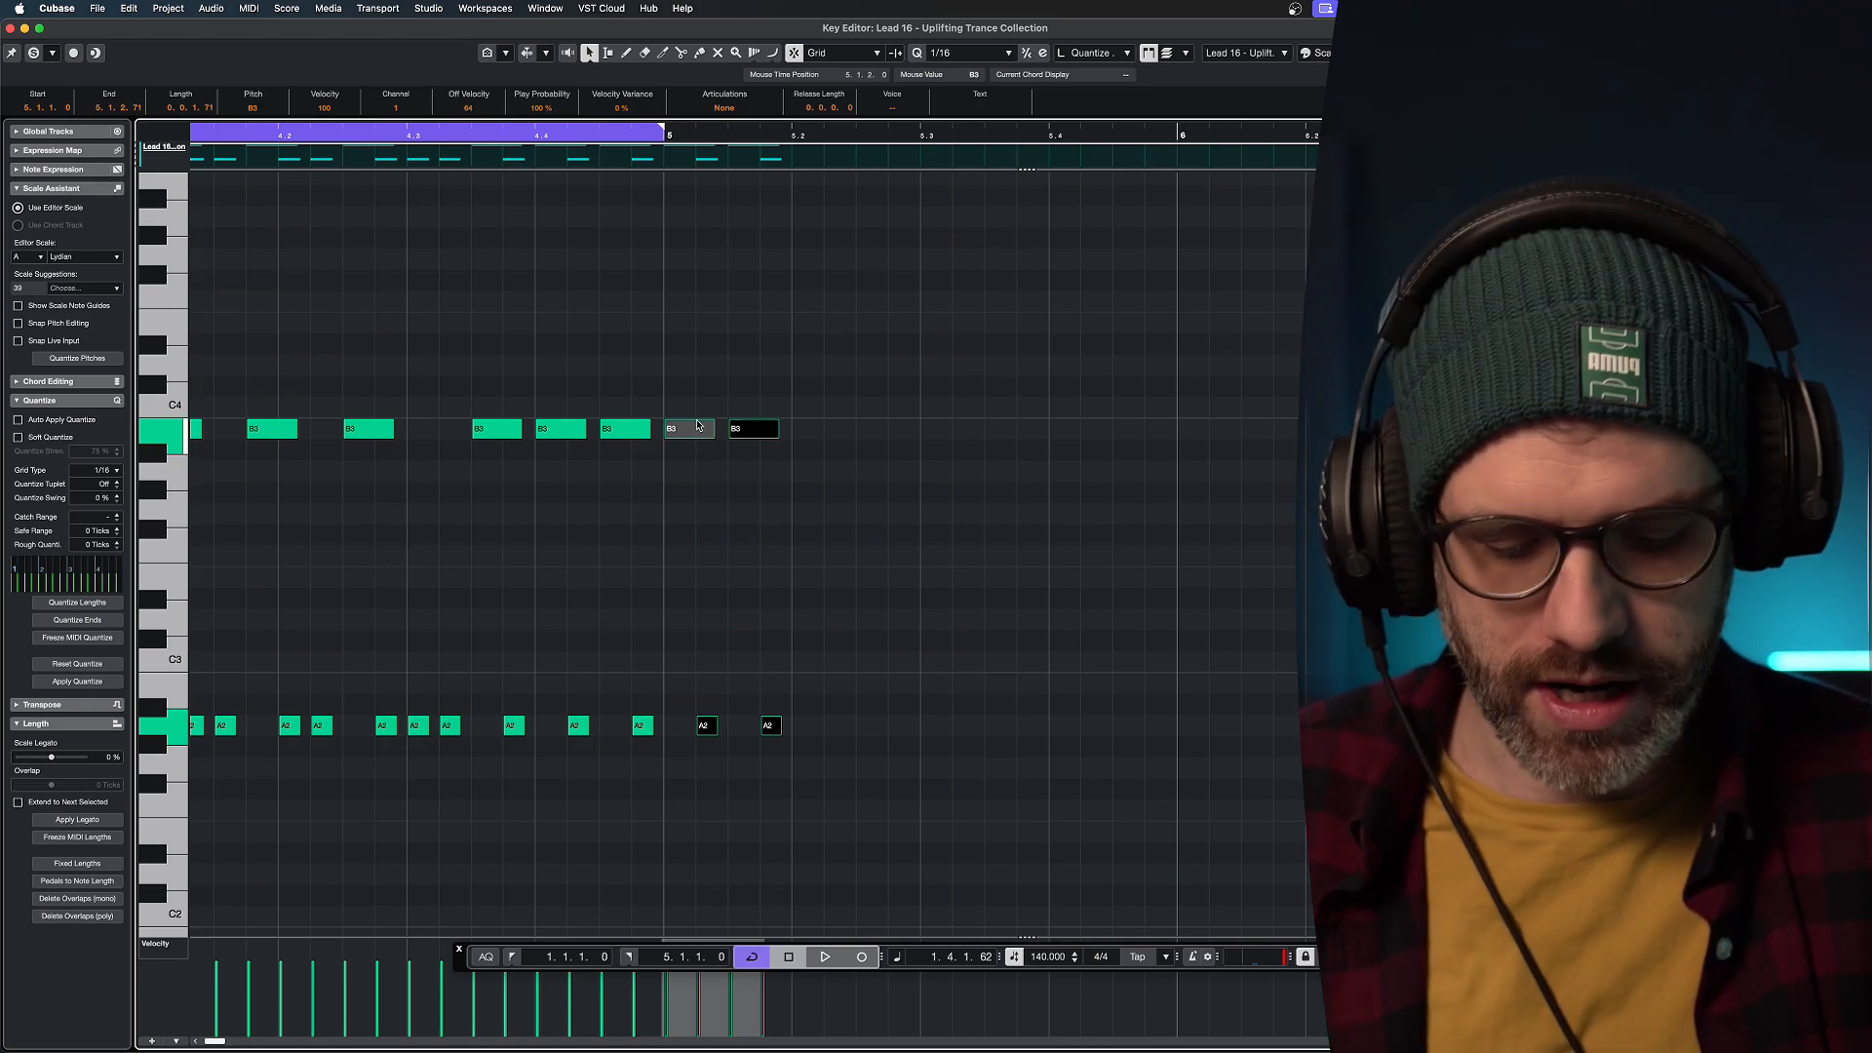
pyautogui.press('Delete')
# Examine the upper B3 note groups bar by bar across the four bars, along with the A2 notes between them.
pyautogui.press('g')
pyautogui.press('g')
pyautogui.press('g')
pyautogui.press('g')
pyautogui.press('g')
pyautogui.moveTo(614, 313); pyautogui.dragTo(74, 327)
pyautogui.moveTo(1129, 371); pyautogui.dragTo(398, 474)
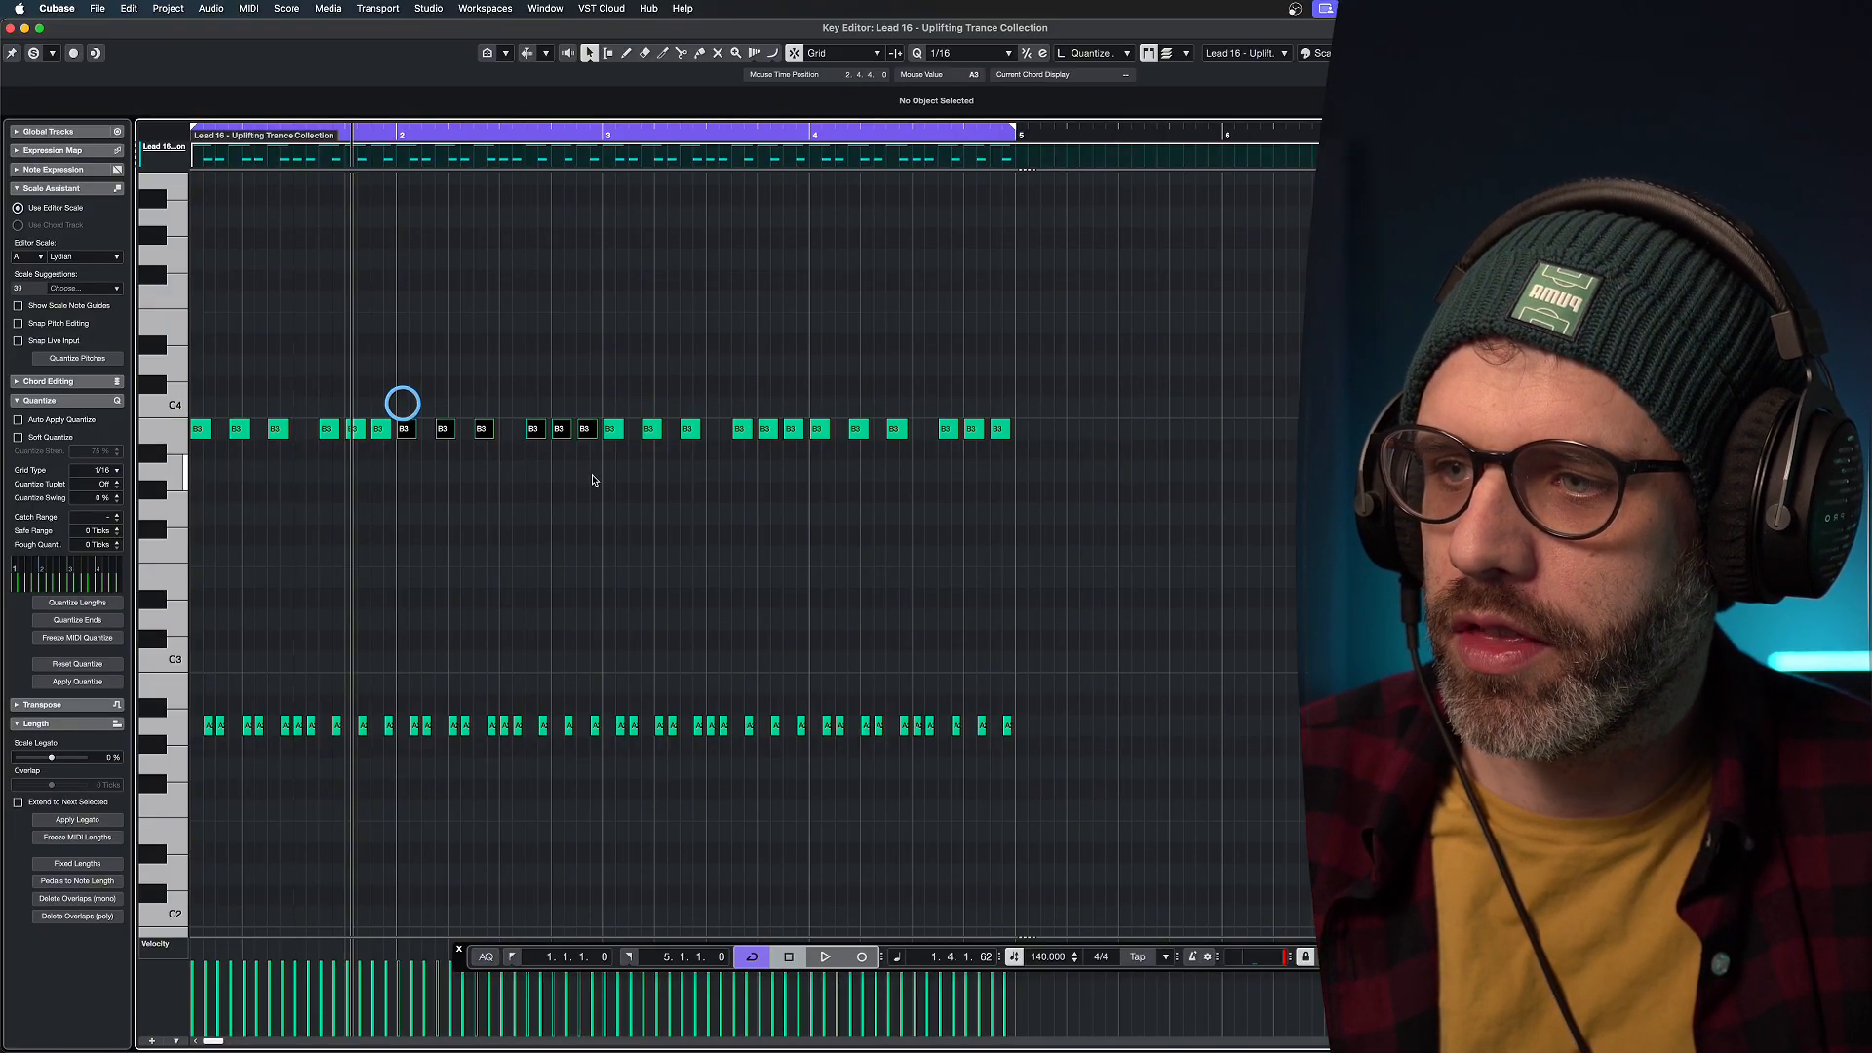
pyautogui.moveTo(615, 405); pyautogui.dragTo(802, 476)
pyautogui.moveTo(822, 403); pyautogui.dragTo(1033, 474)
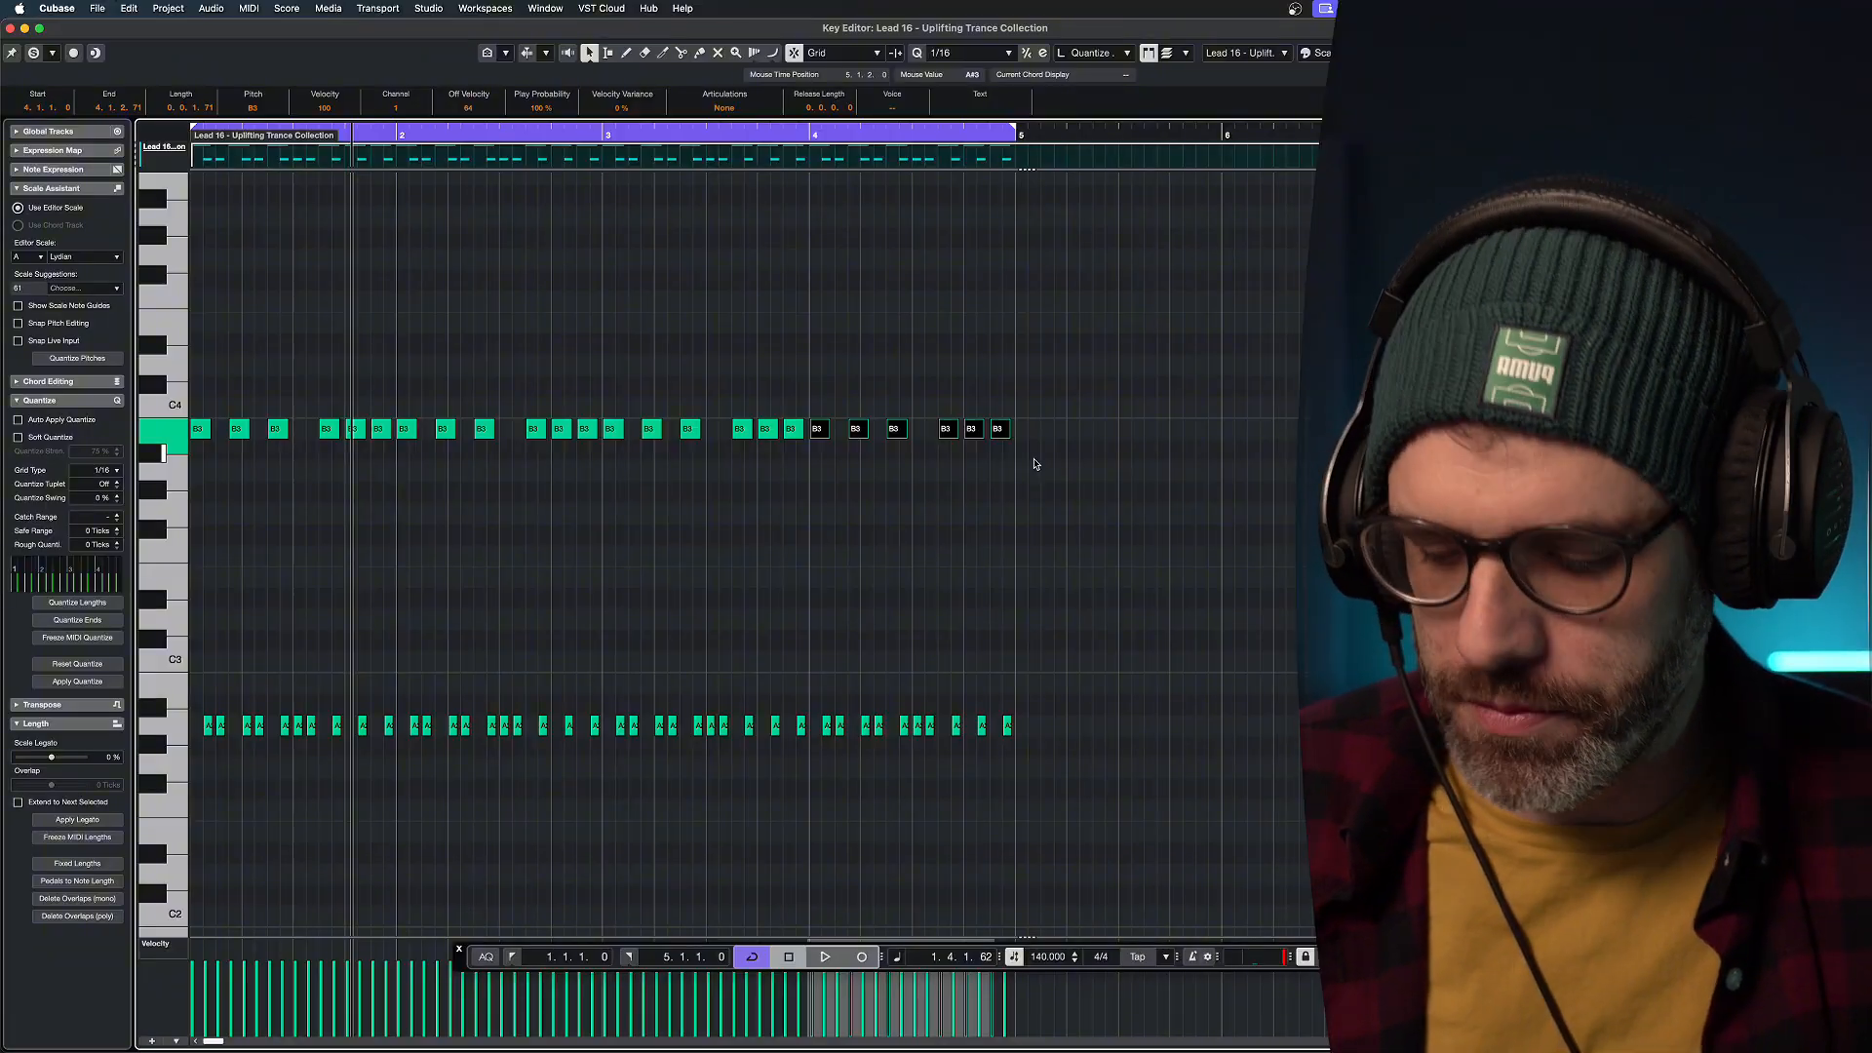
pyautogui.moveTo(1032, 405); pyautogui.dragTo(750, 479)
pyautogui.click(1044, 610)
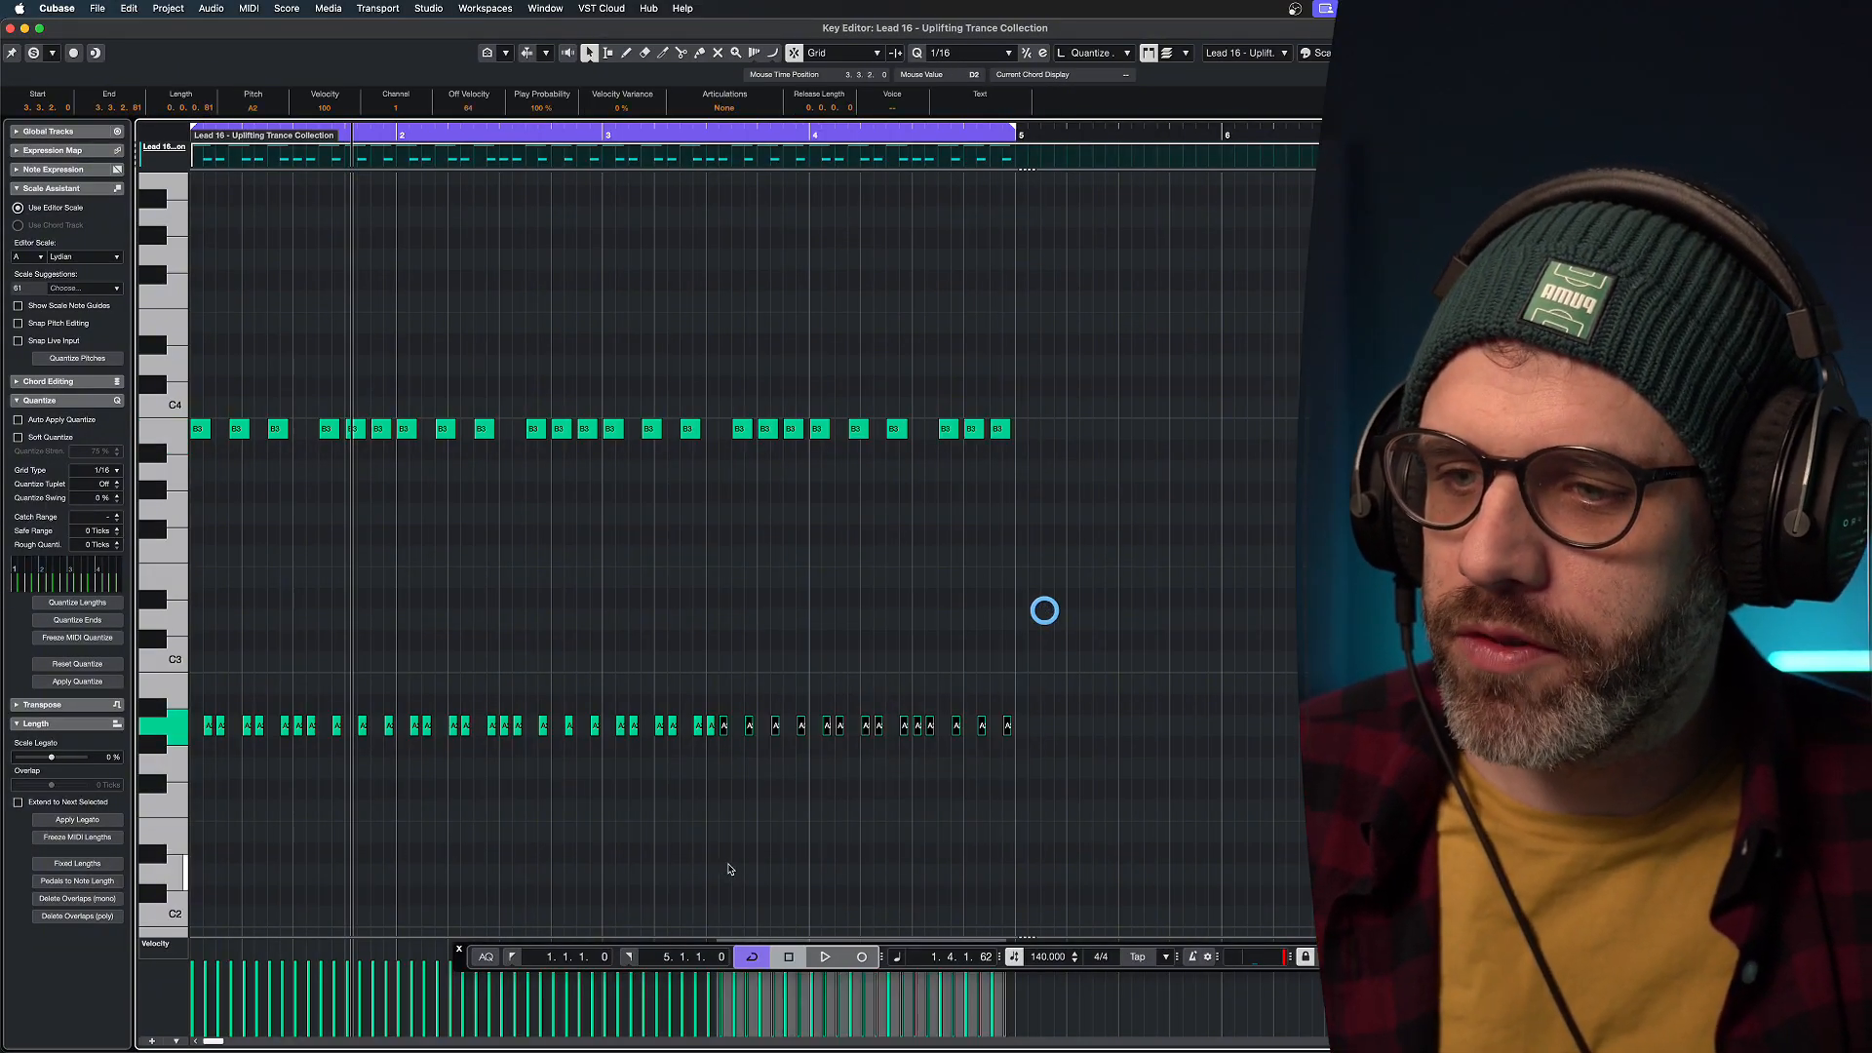
pyautogui.moveTo(1121, 341); pyautogui.dragTo(826, 511)
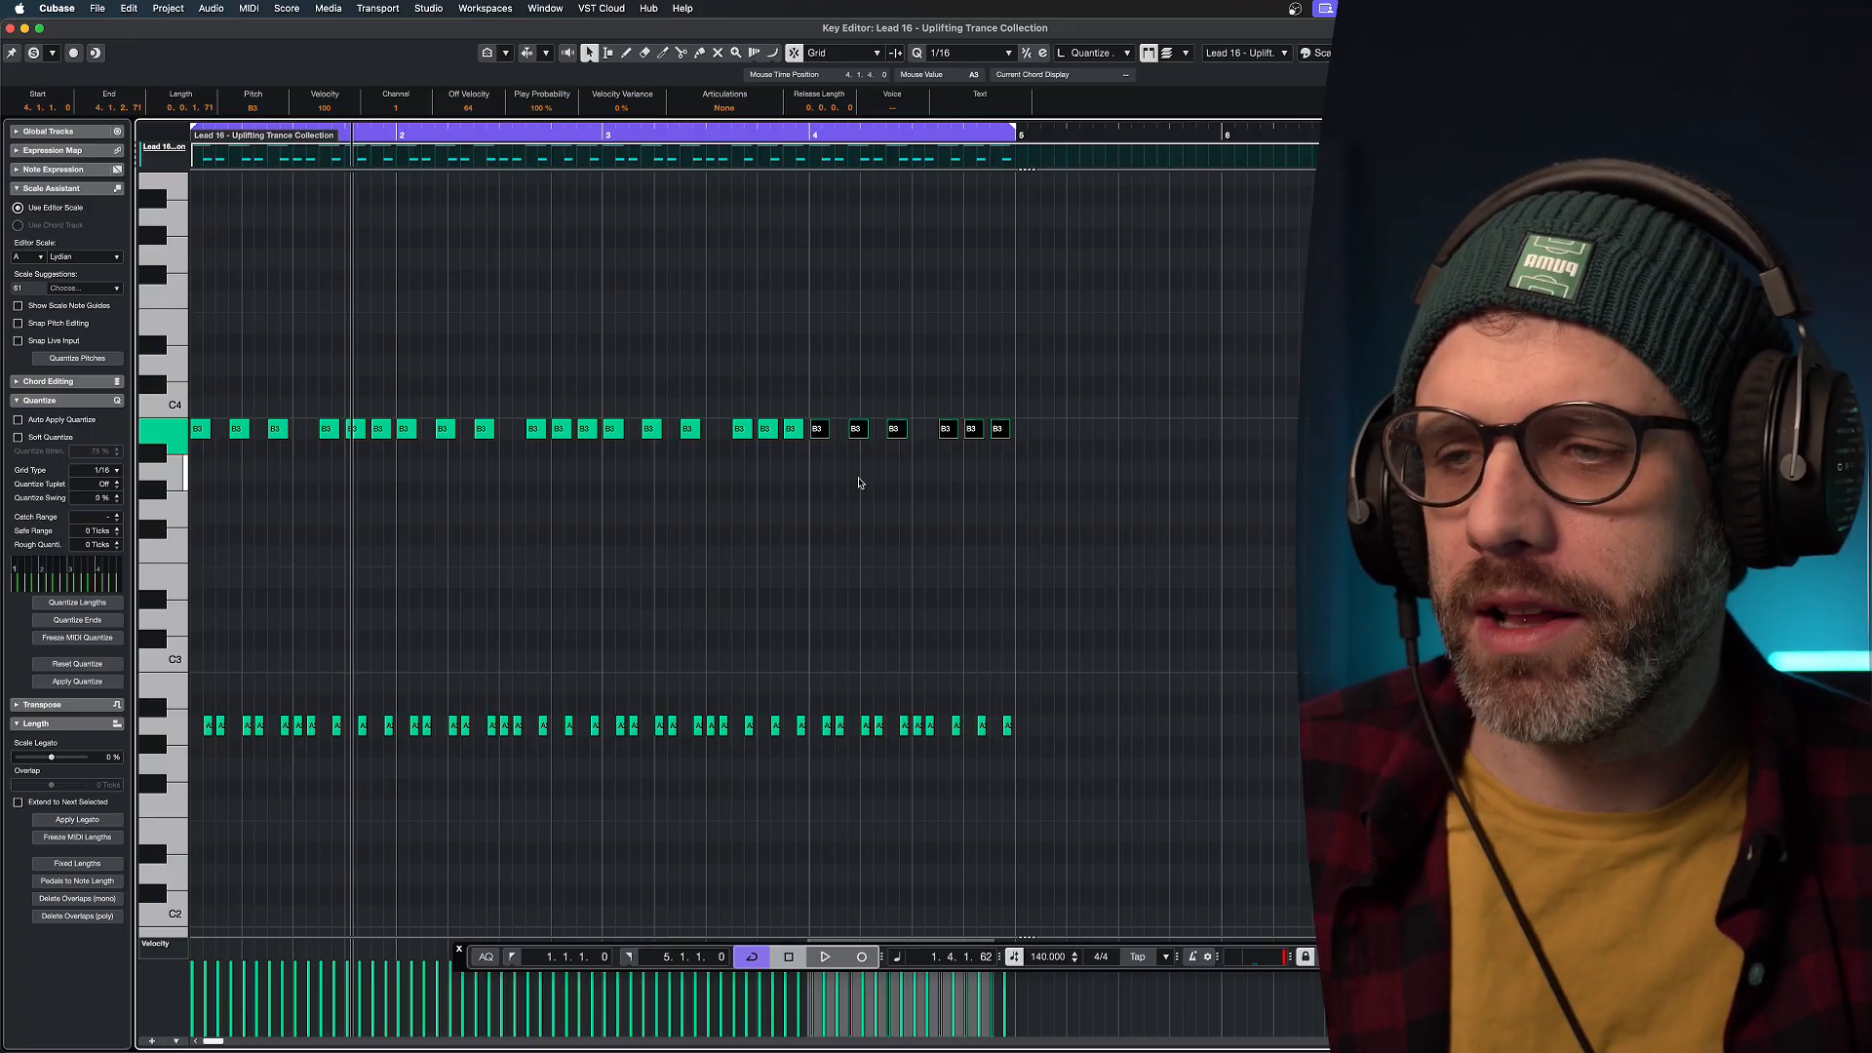
# Lower all the B3 notes in the four bars to A3 and play the loop.
pyautogui.moveTo(1095, 377); pyautogui.dragTo(122, 459)
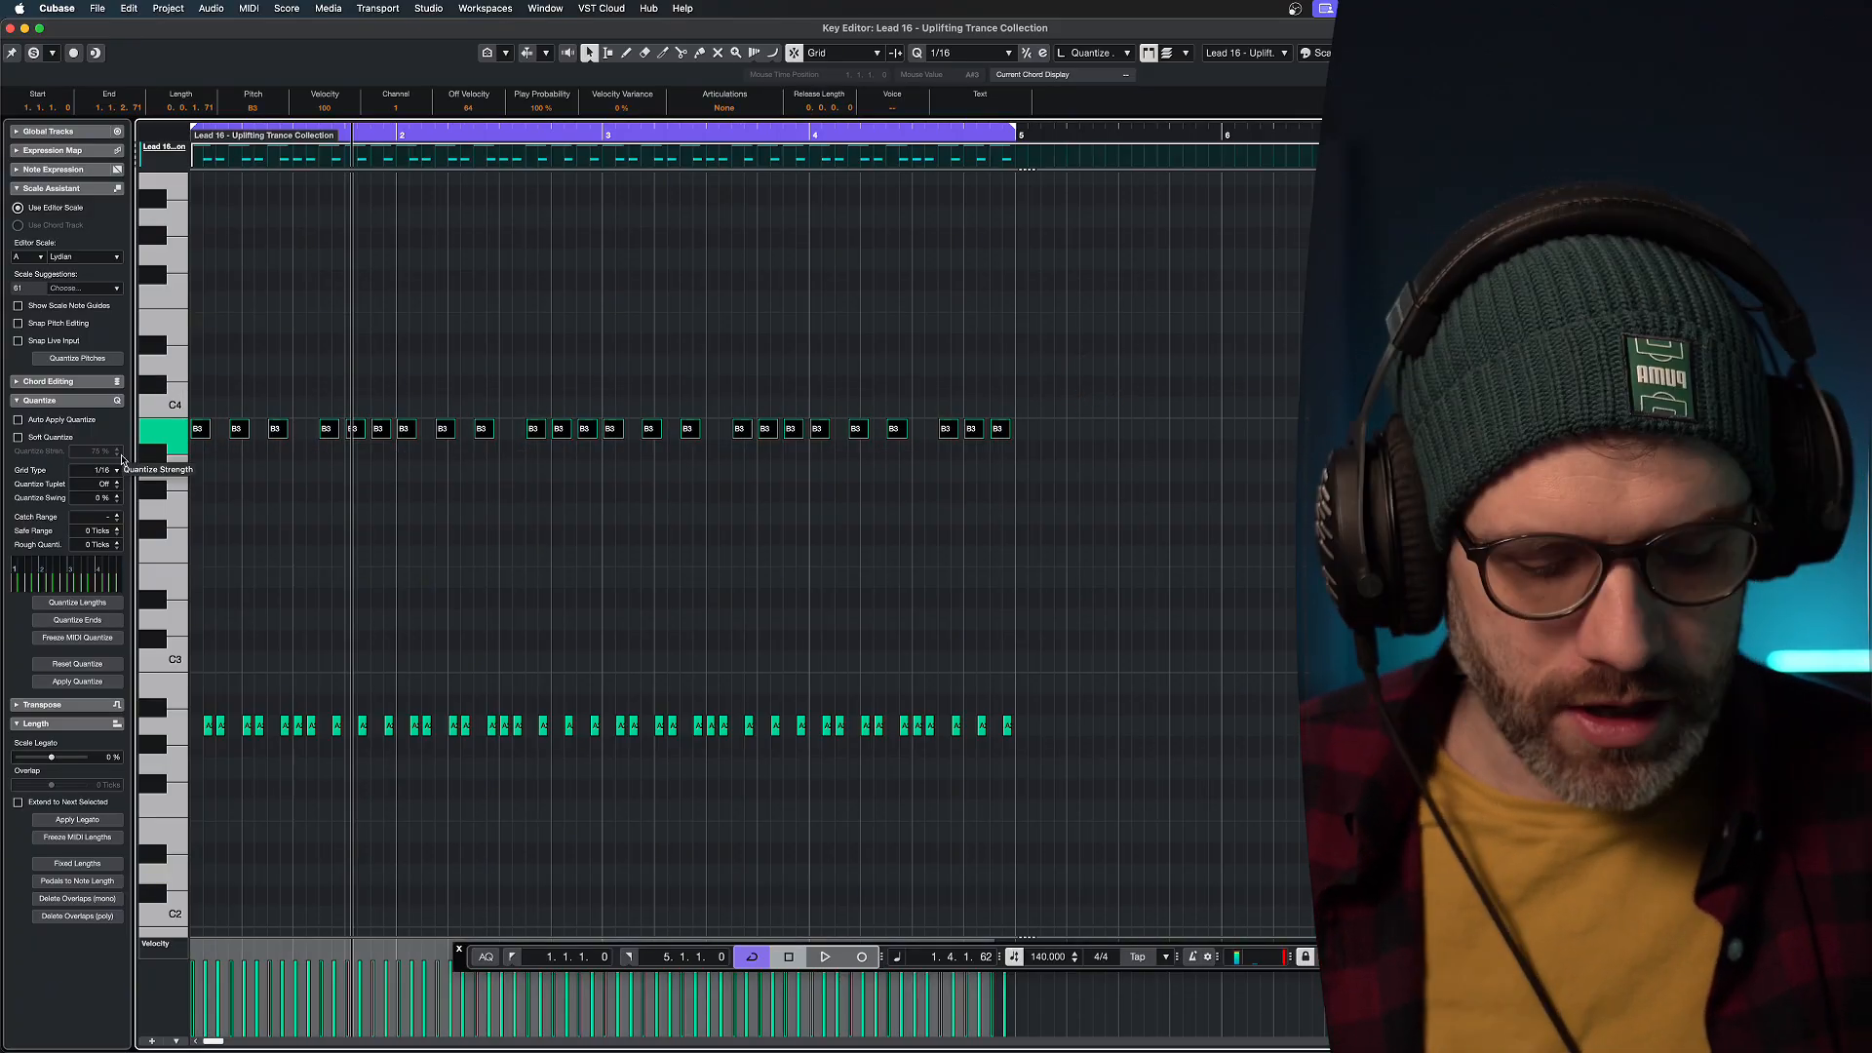
pyautogui.press('Down')
pyautogui.press('Down')
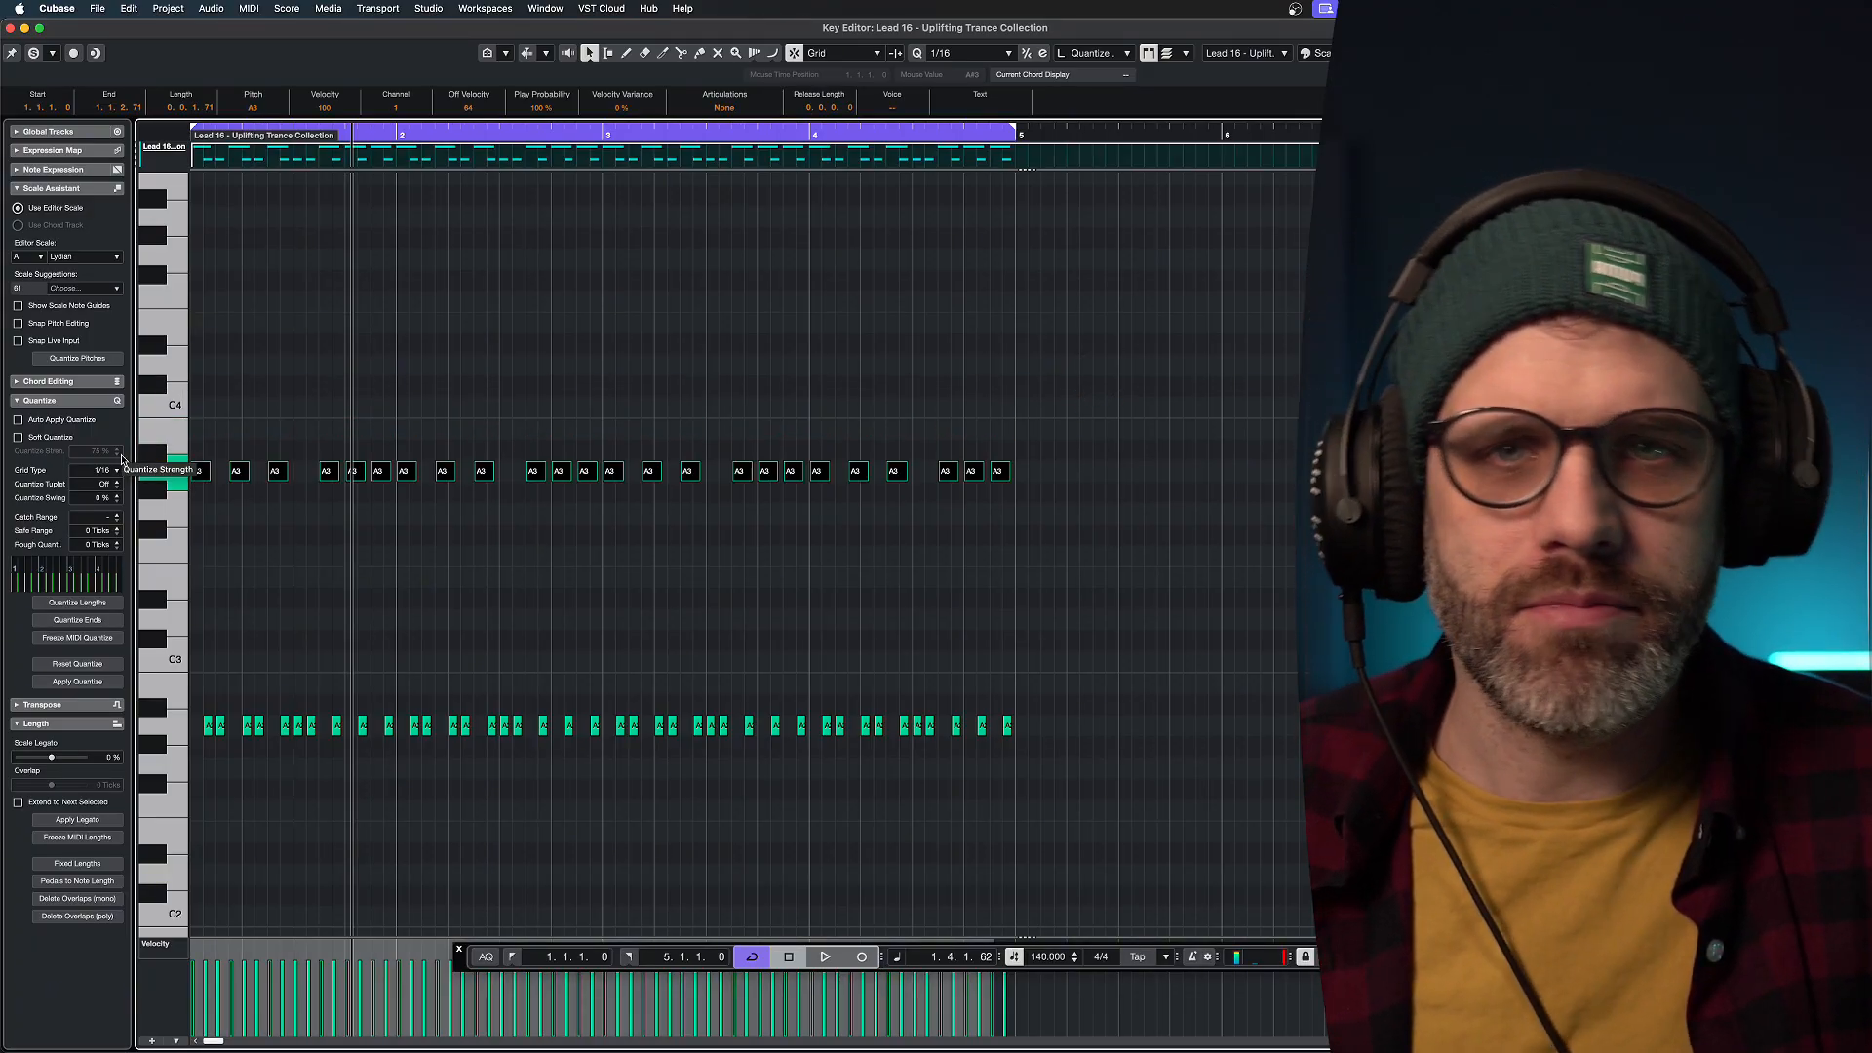
pyautogui.press('space')
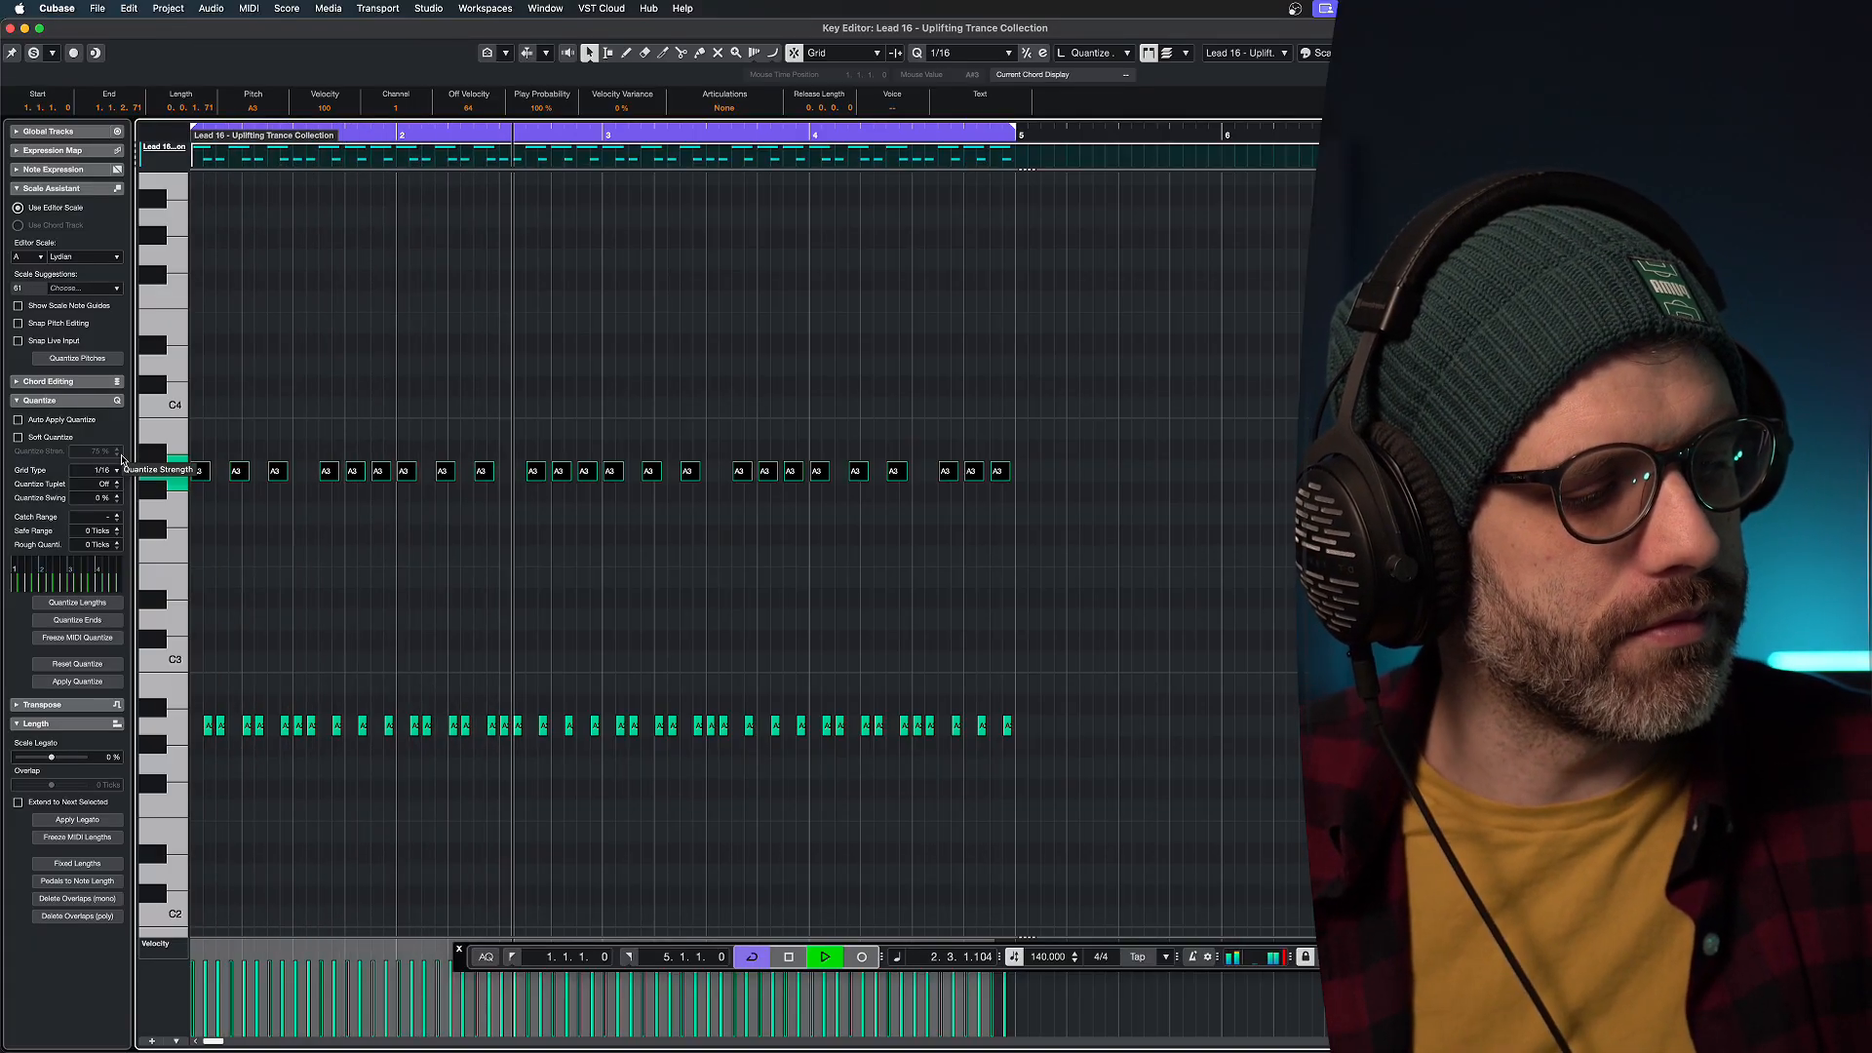
pyautogui.press('space')
# Raise the selected upper notes to C#4, play the loop, and return them to B3.
pyautogui.press('Up')
pyautogui.press('Up')
pyautogui.press('Up')
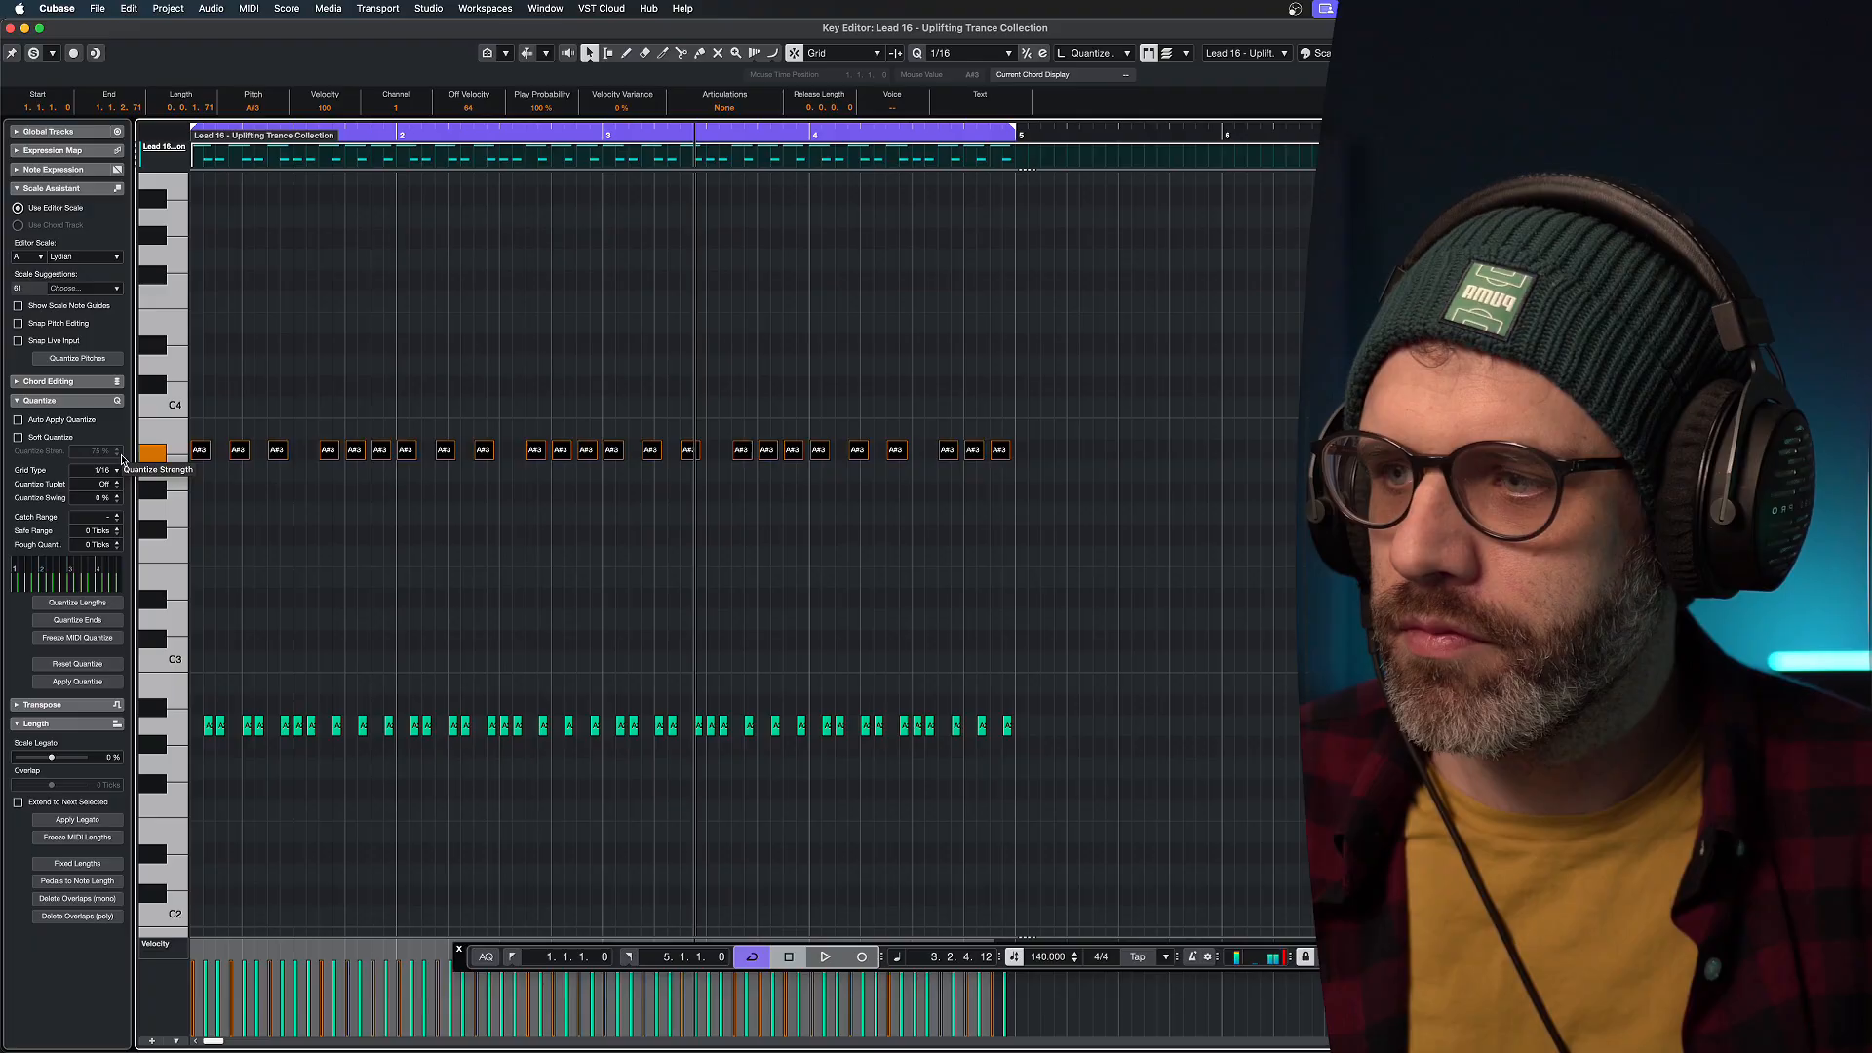
pyautogui.press('Up')
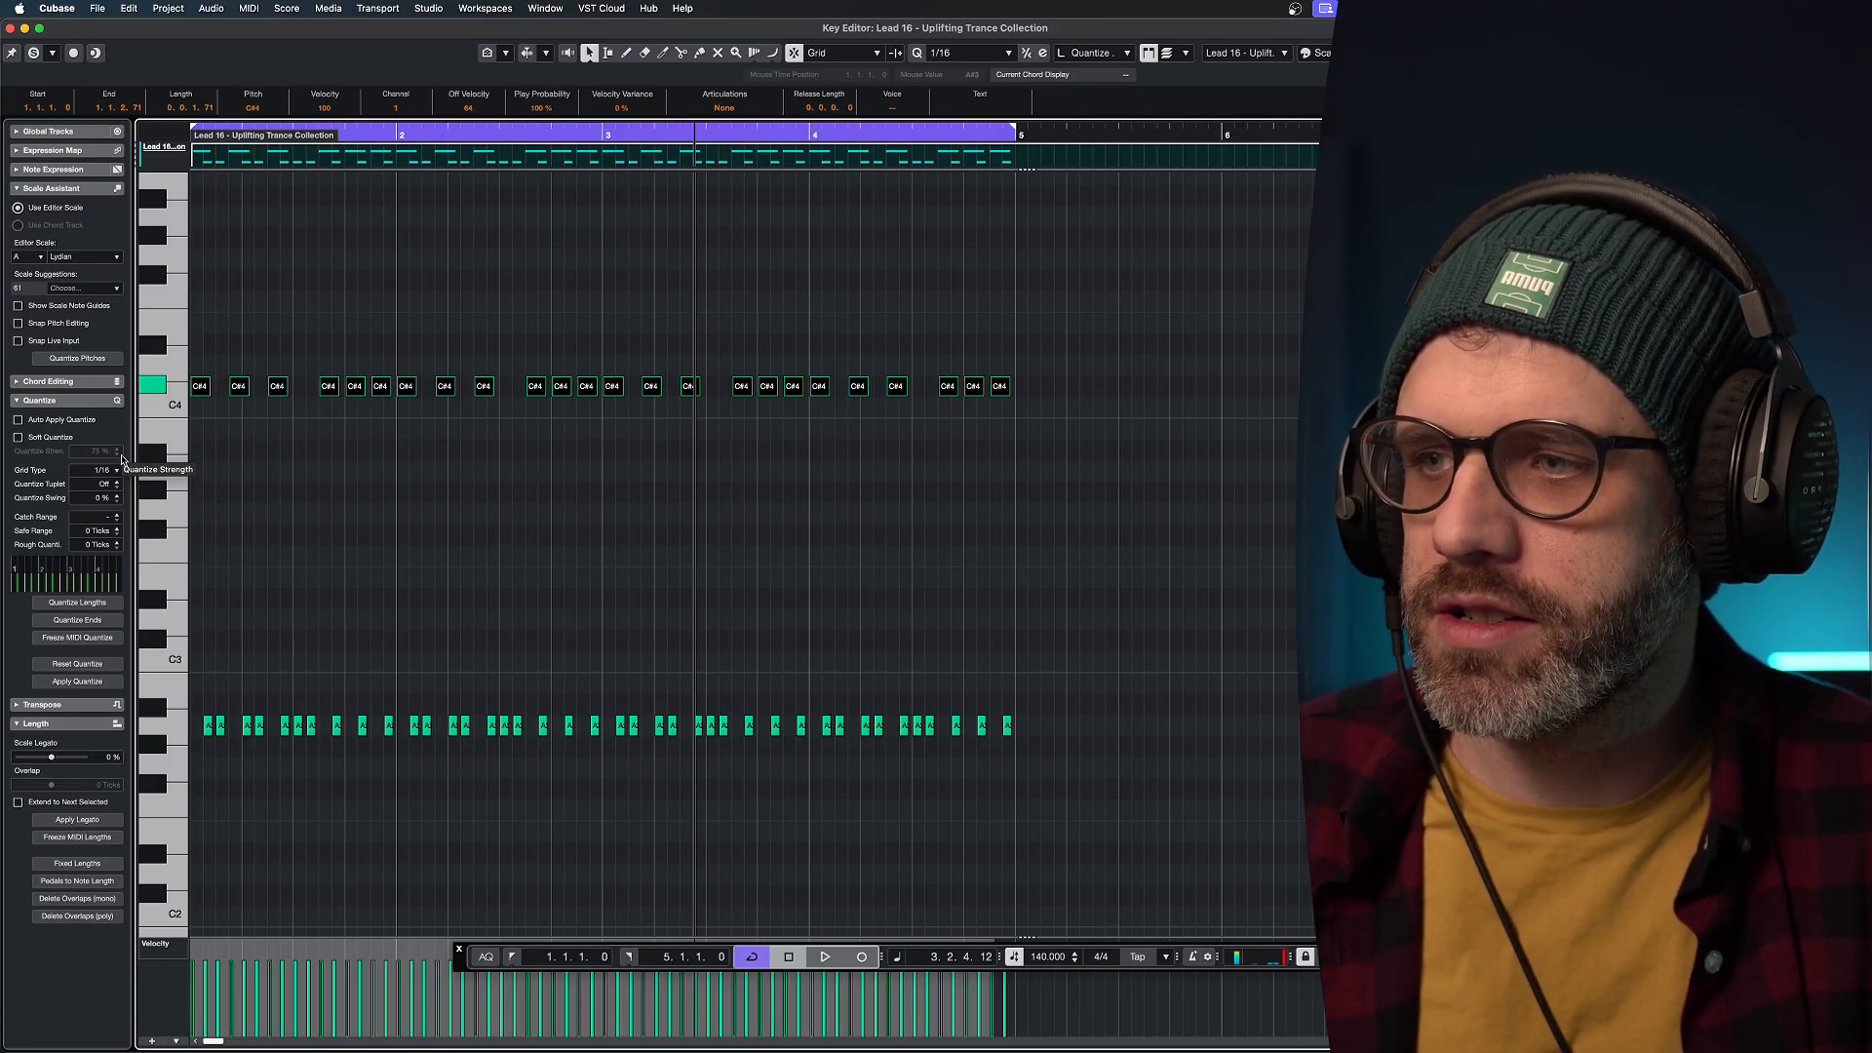
pyautogui.press('space')
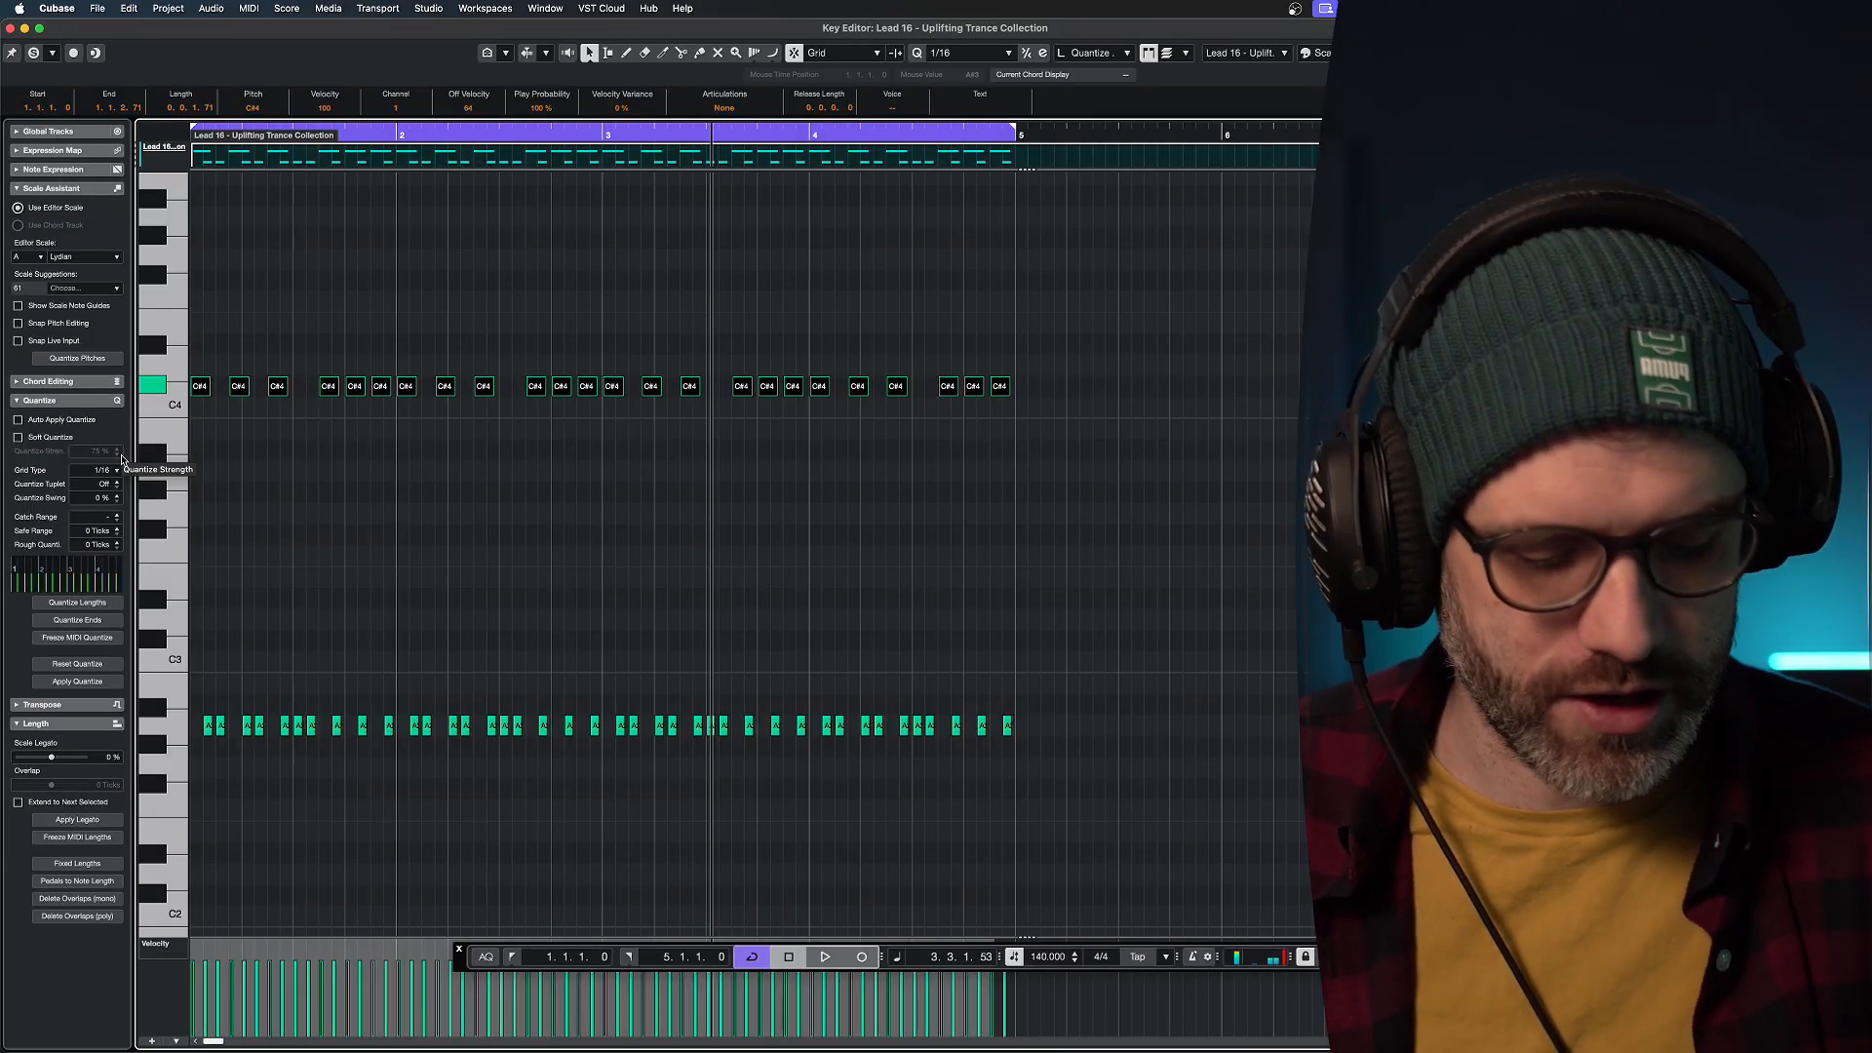
pyautogui.press('Down')
pyautogui.press('Down')
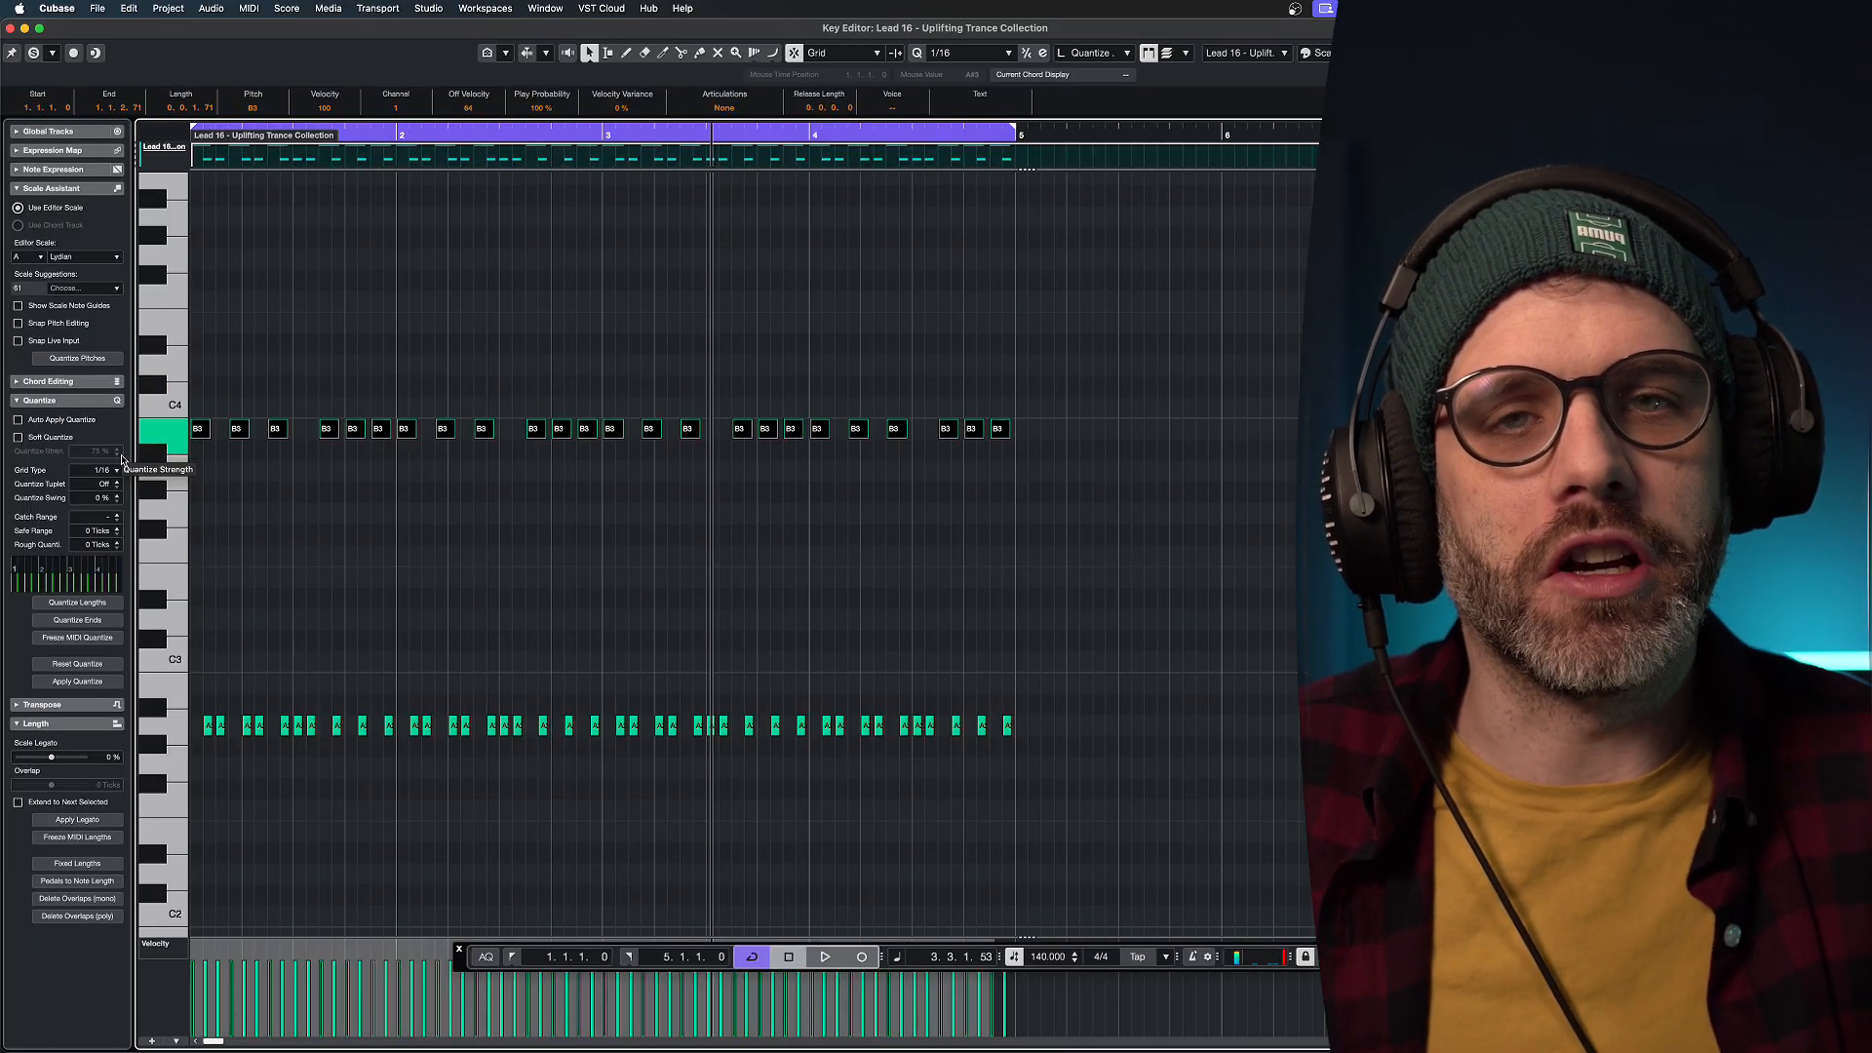
# Audition the loop, stop it, and raise the upper notes of bars 2 to 4 to C#4.
pyautogui.press('space')
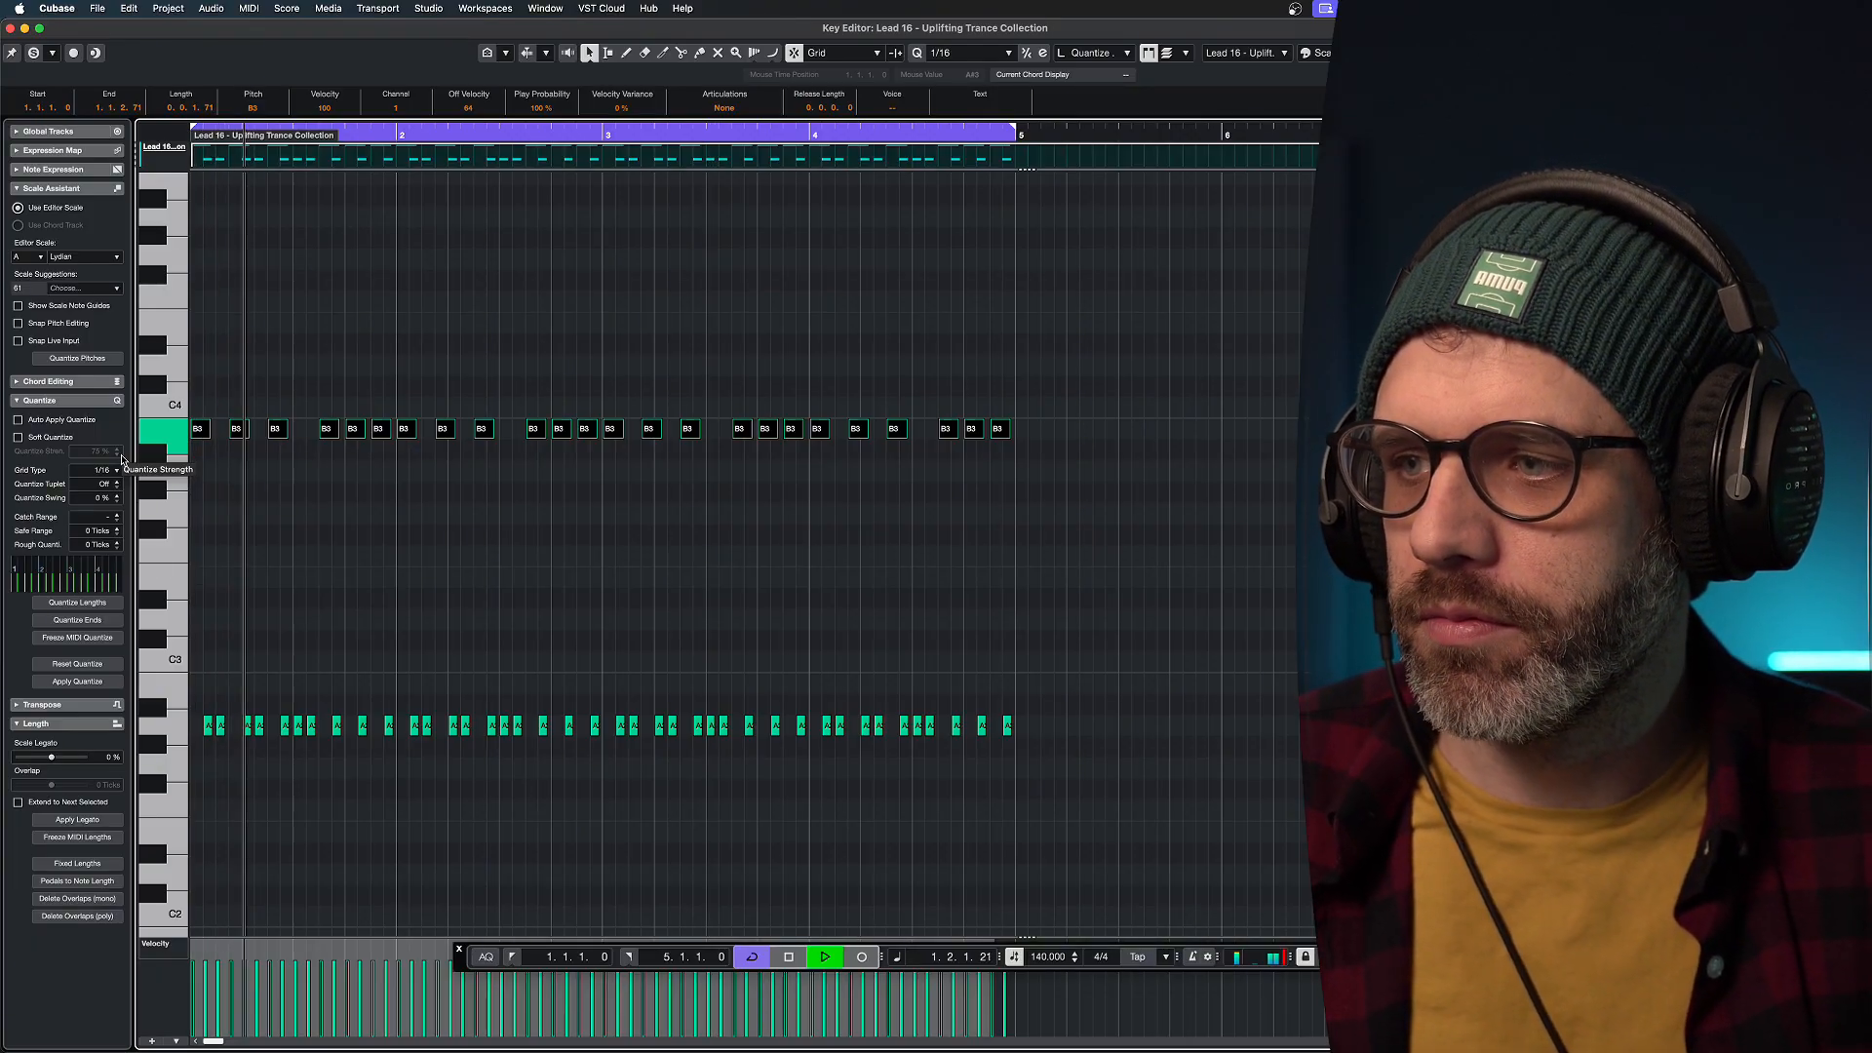
pyautogui.press('space')
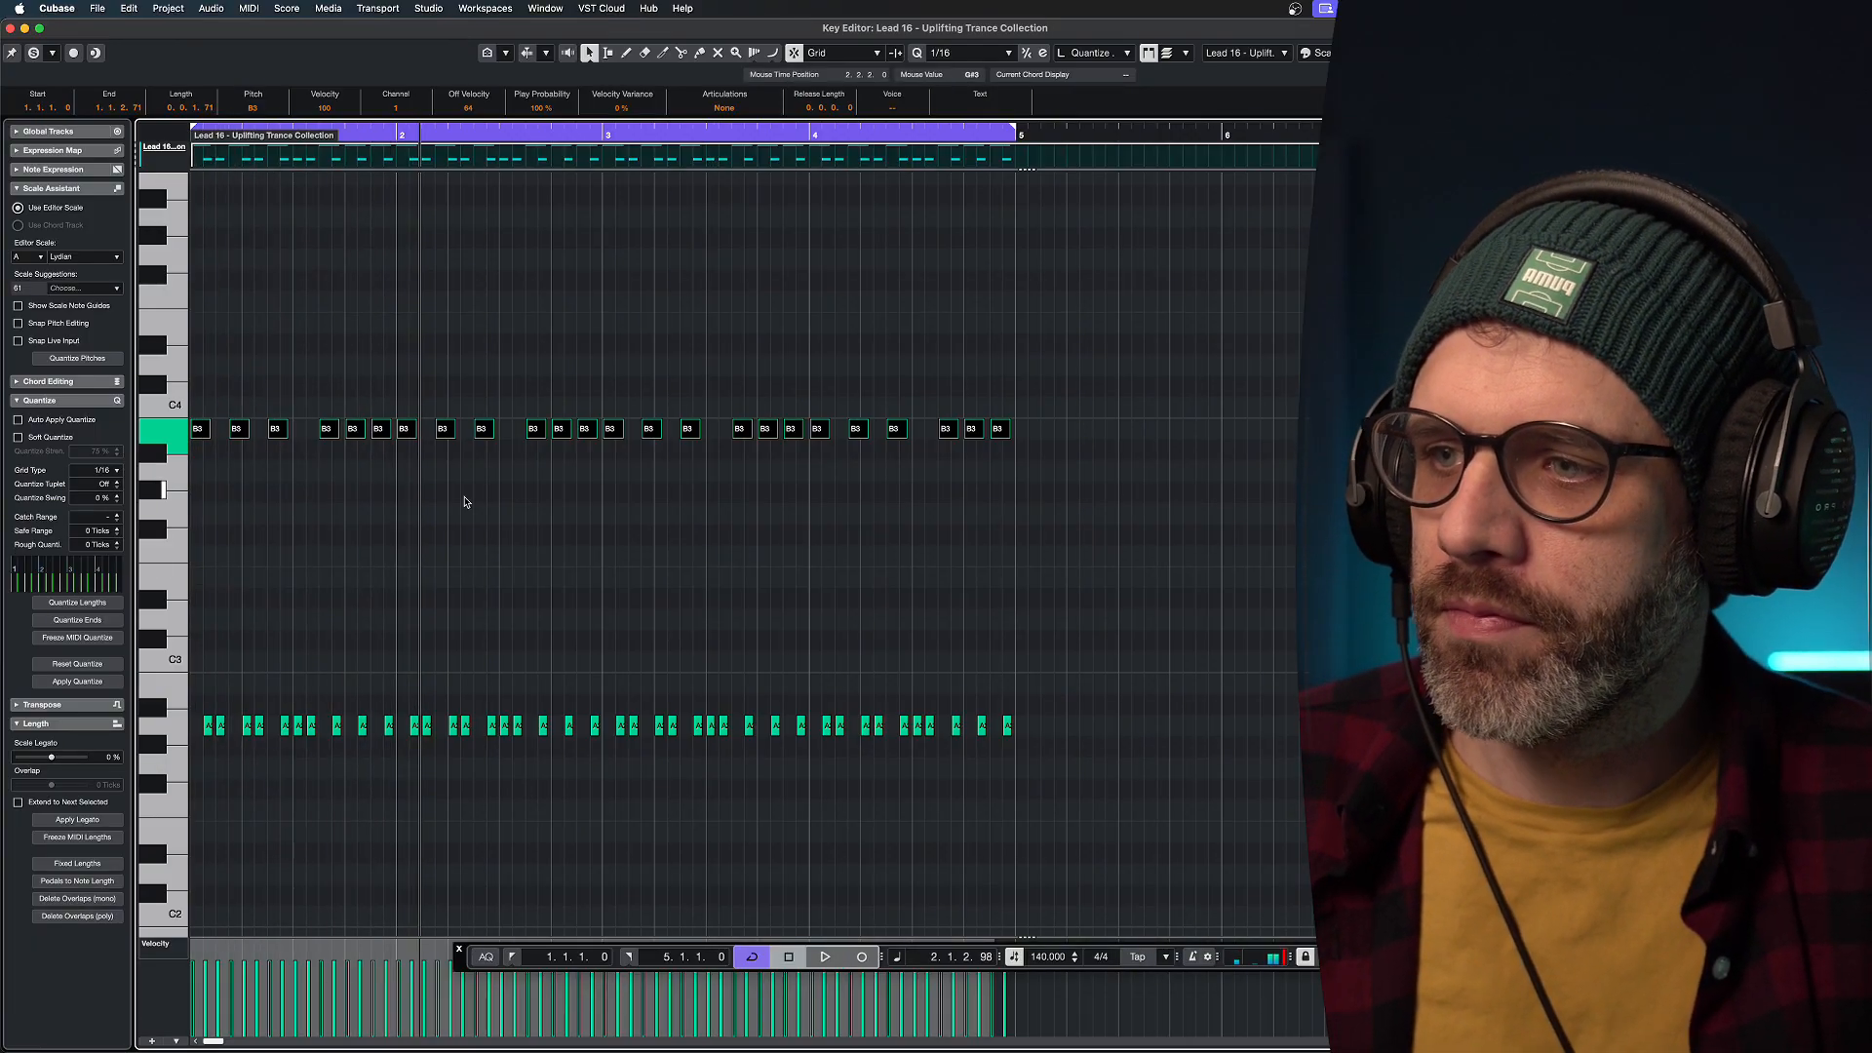
pyautogui.moveTo(397, 400); pyautogui.dragTo(1137, 522)
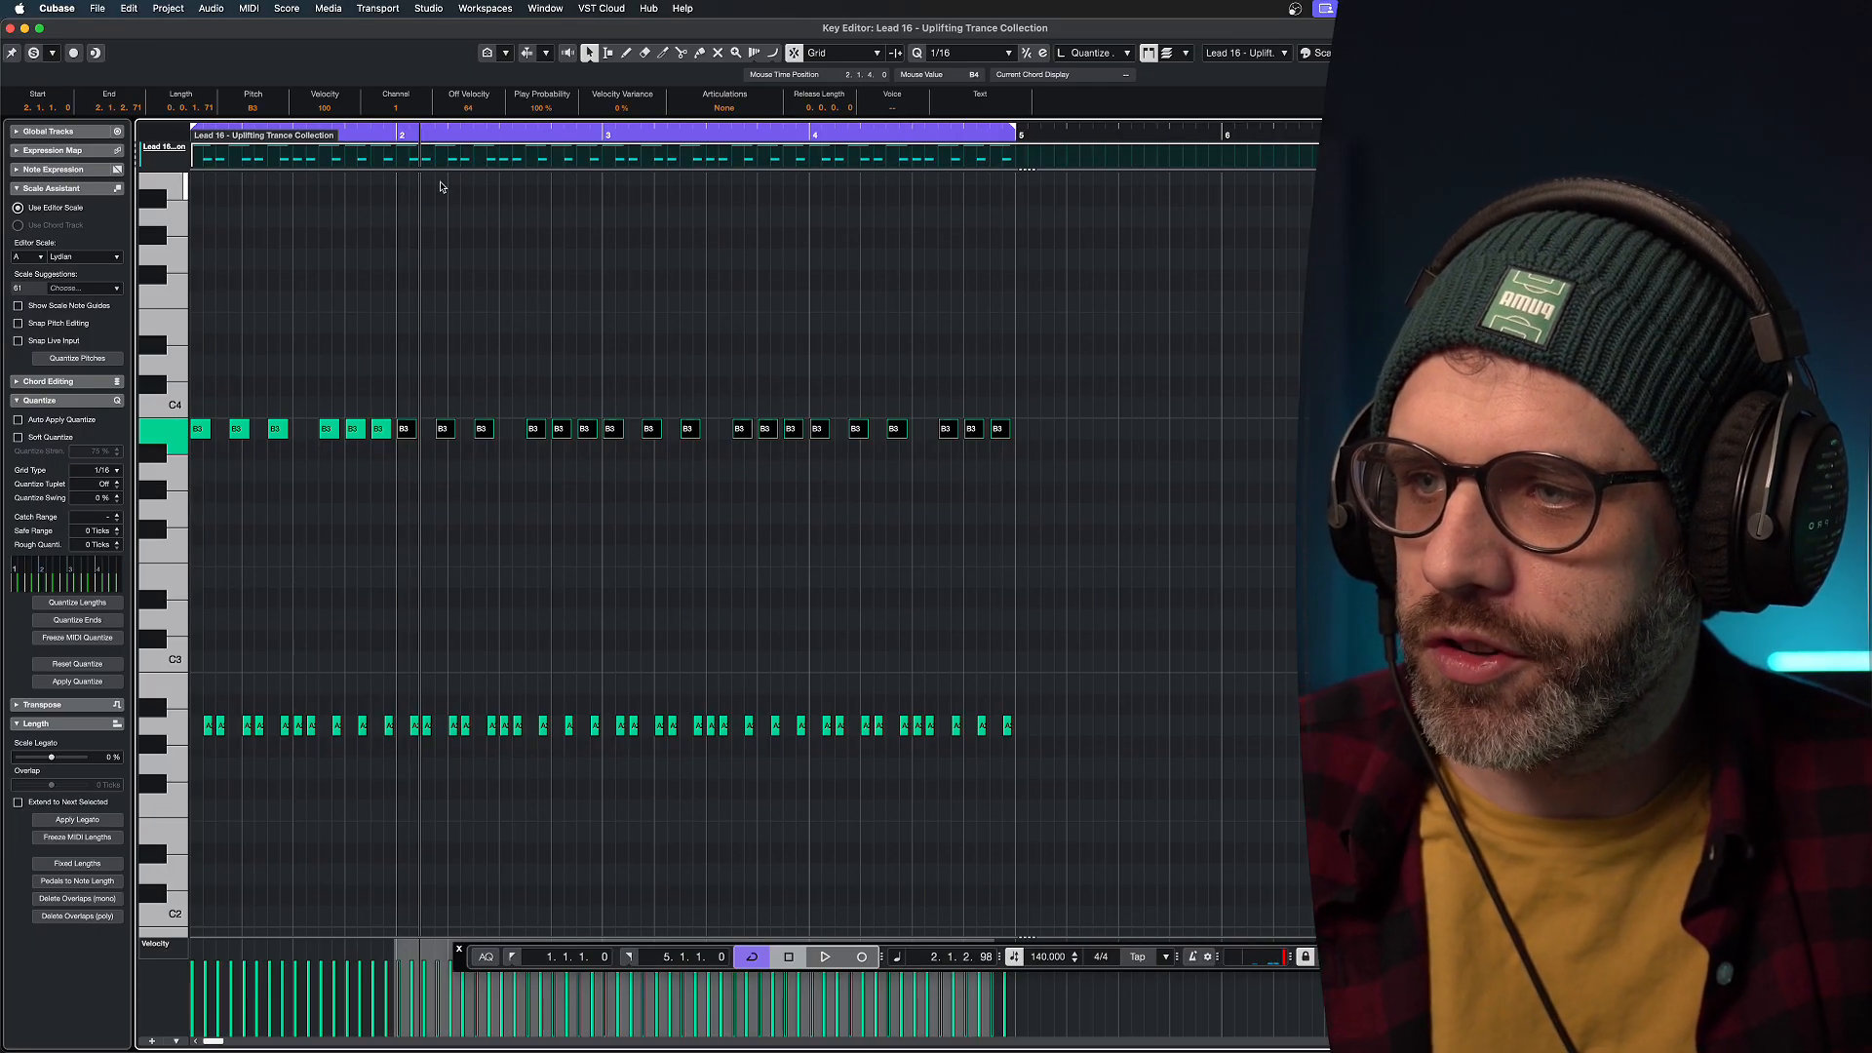
pyautogui.press('Up')
pyautogui.press('Up')
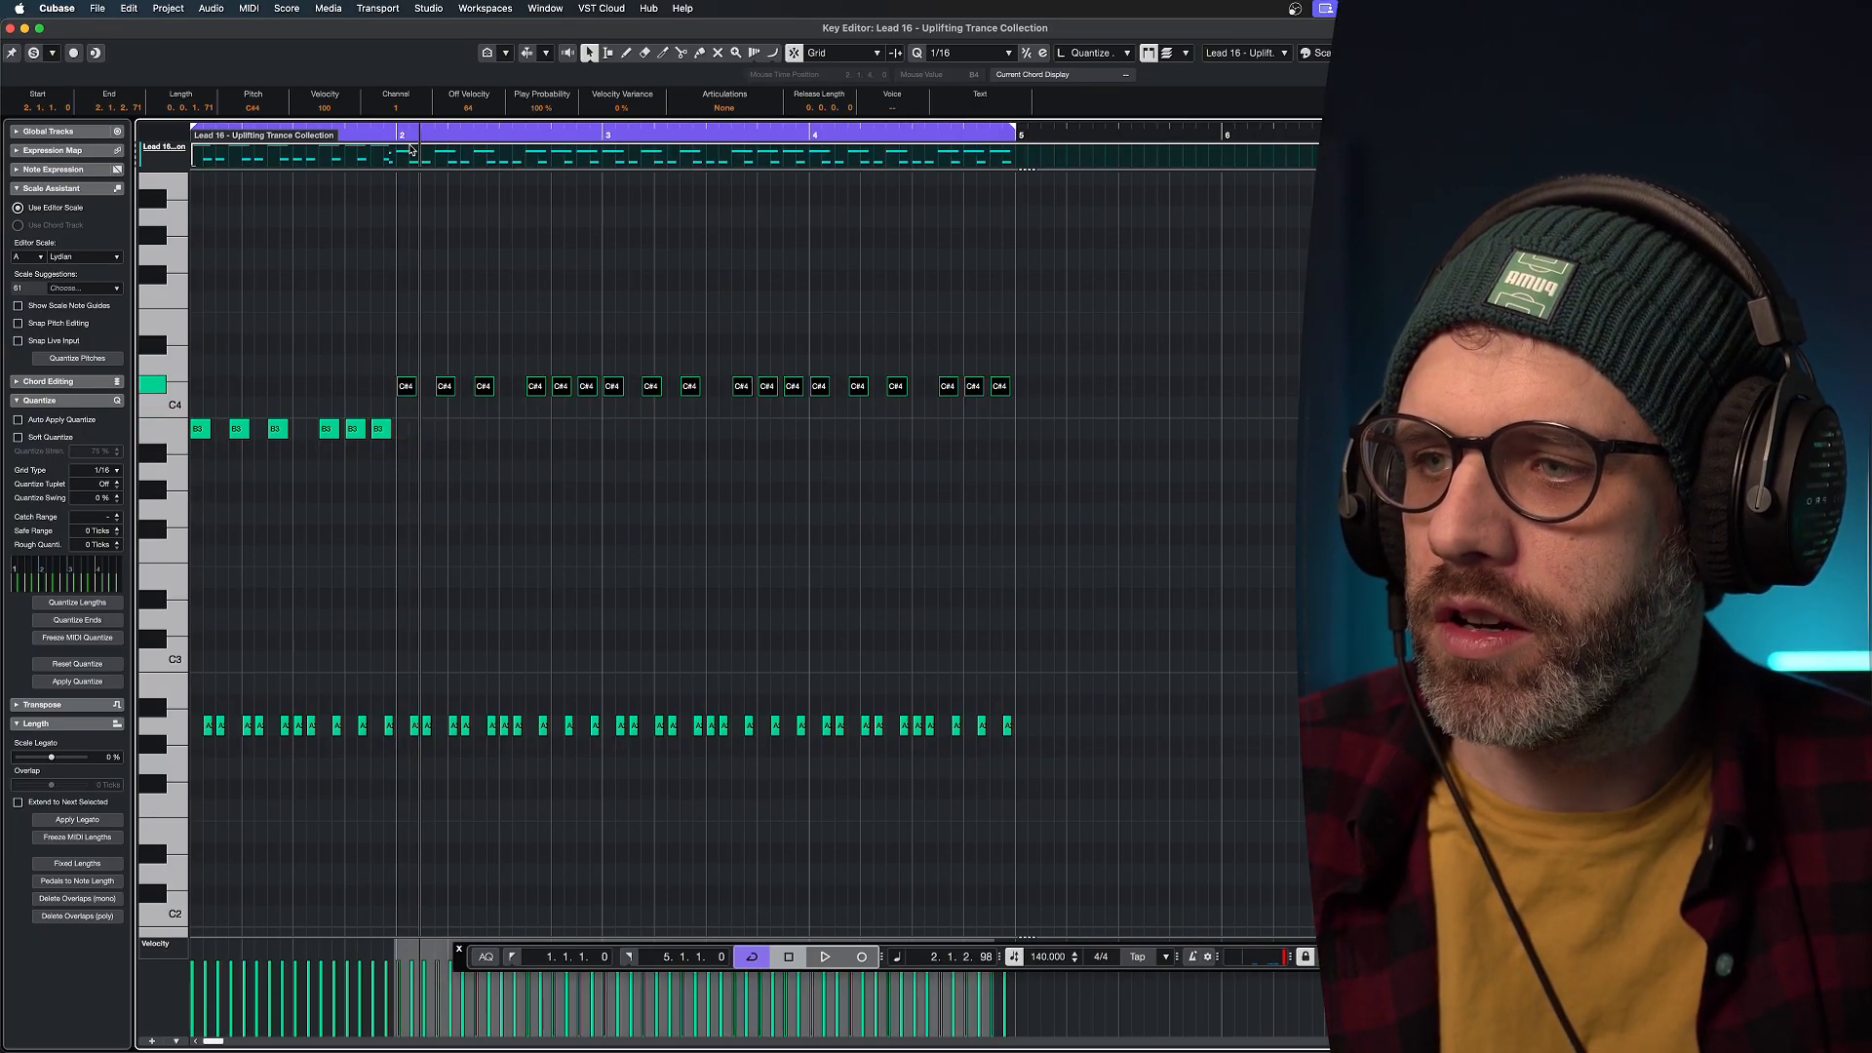
# Raise the upper notes of bars 3 and 4 to D#4.
pyautogui.moveTo(1229, 301); pyautogui.dragTo(606, 422)
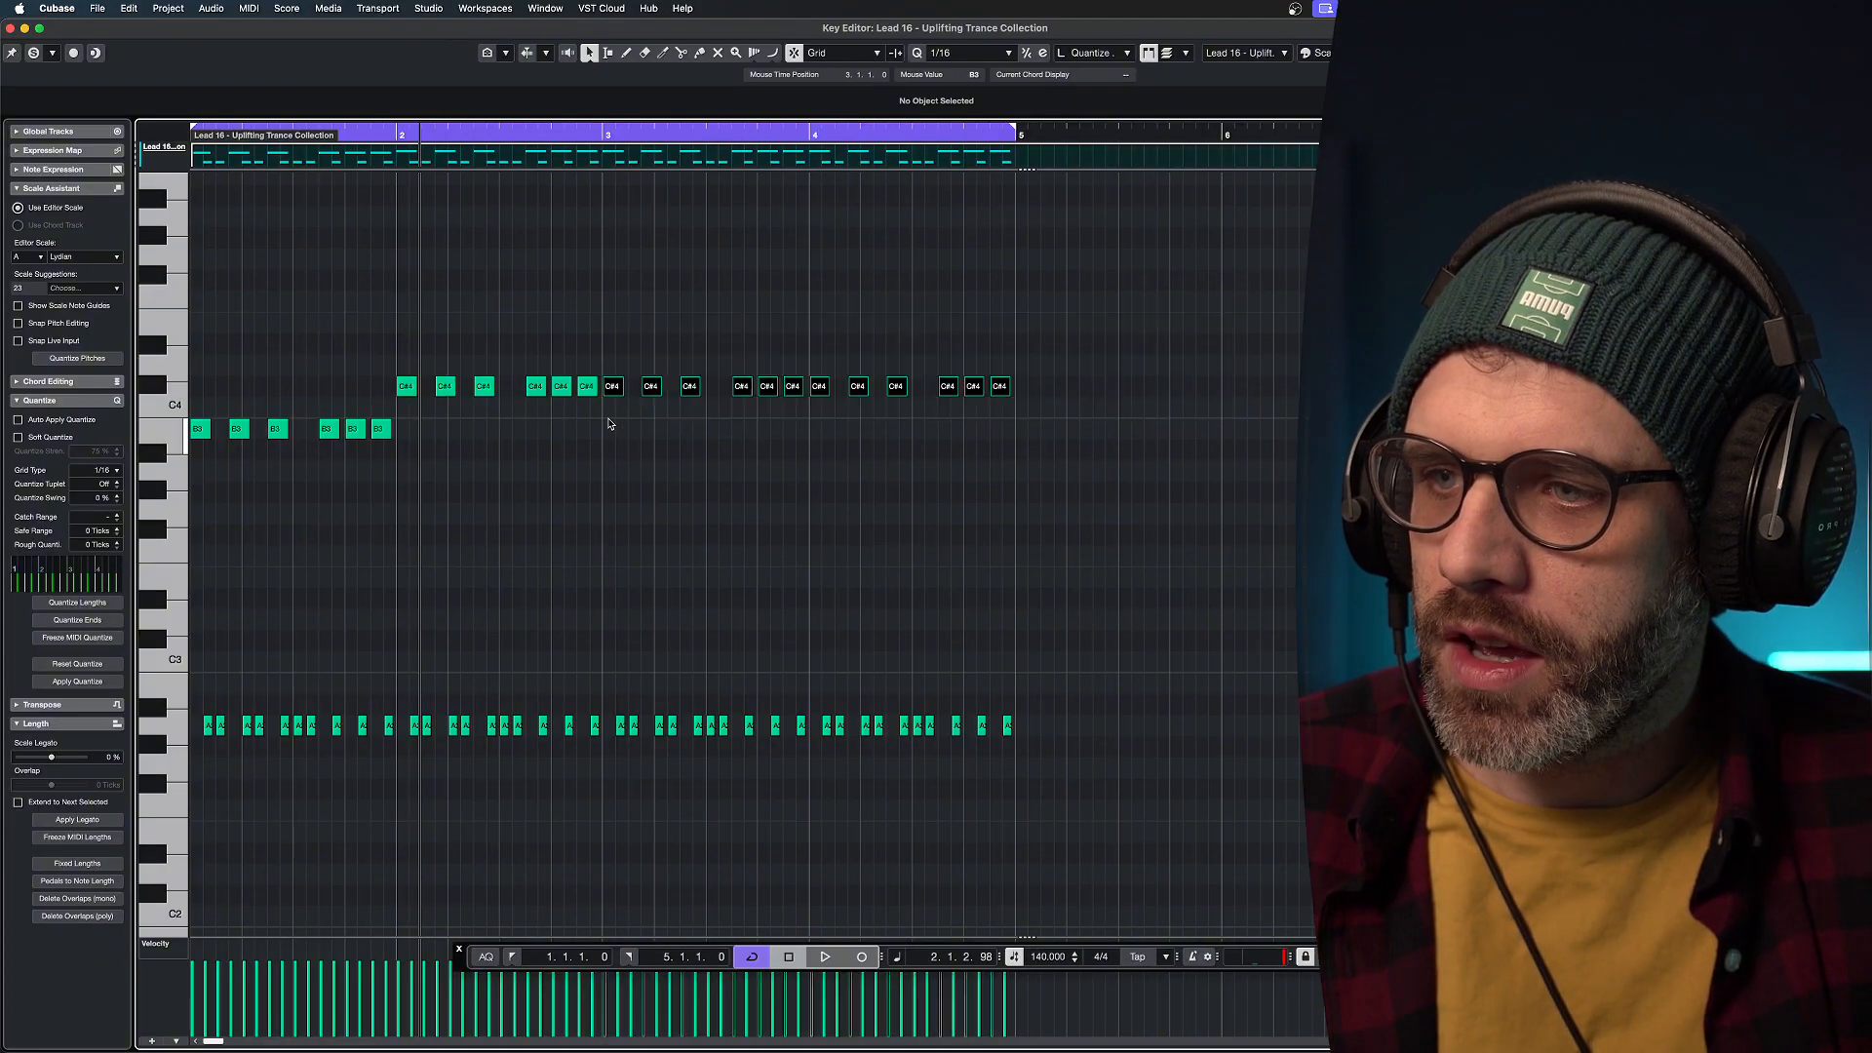
pyautogui.press('Up')
pyautogui.press('Up')
# Lower the upper notes of bar 4 to C#4 and play the loop.
pyautogui.moveTo(1064, 289); pyautogui.dragTo(819, 363)
pyautogui.press('Down')
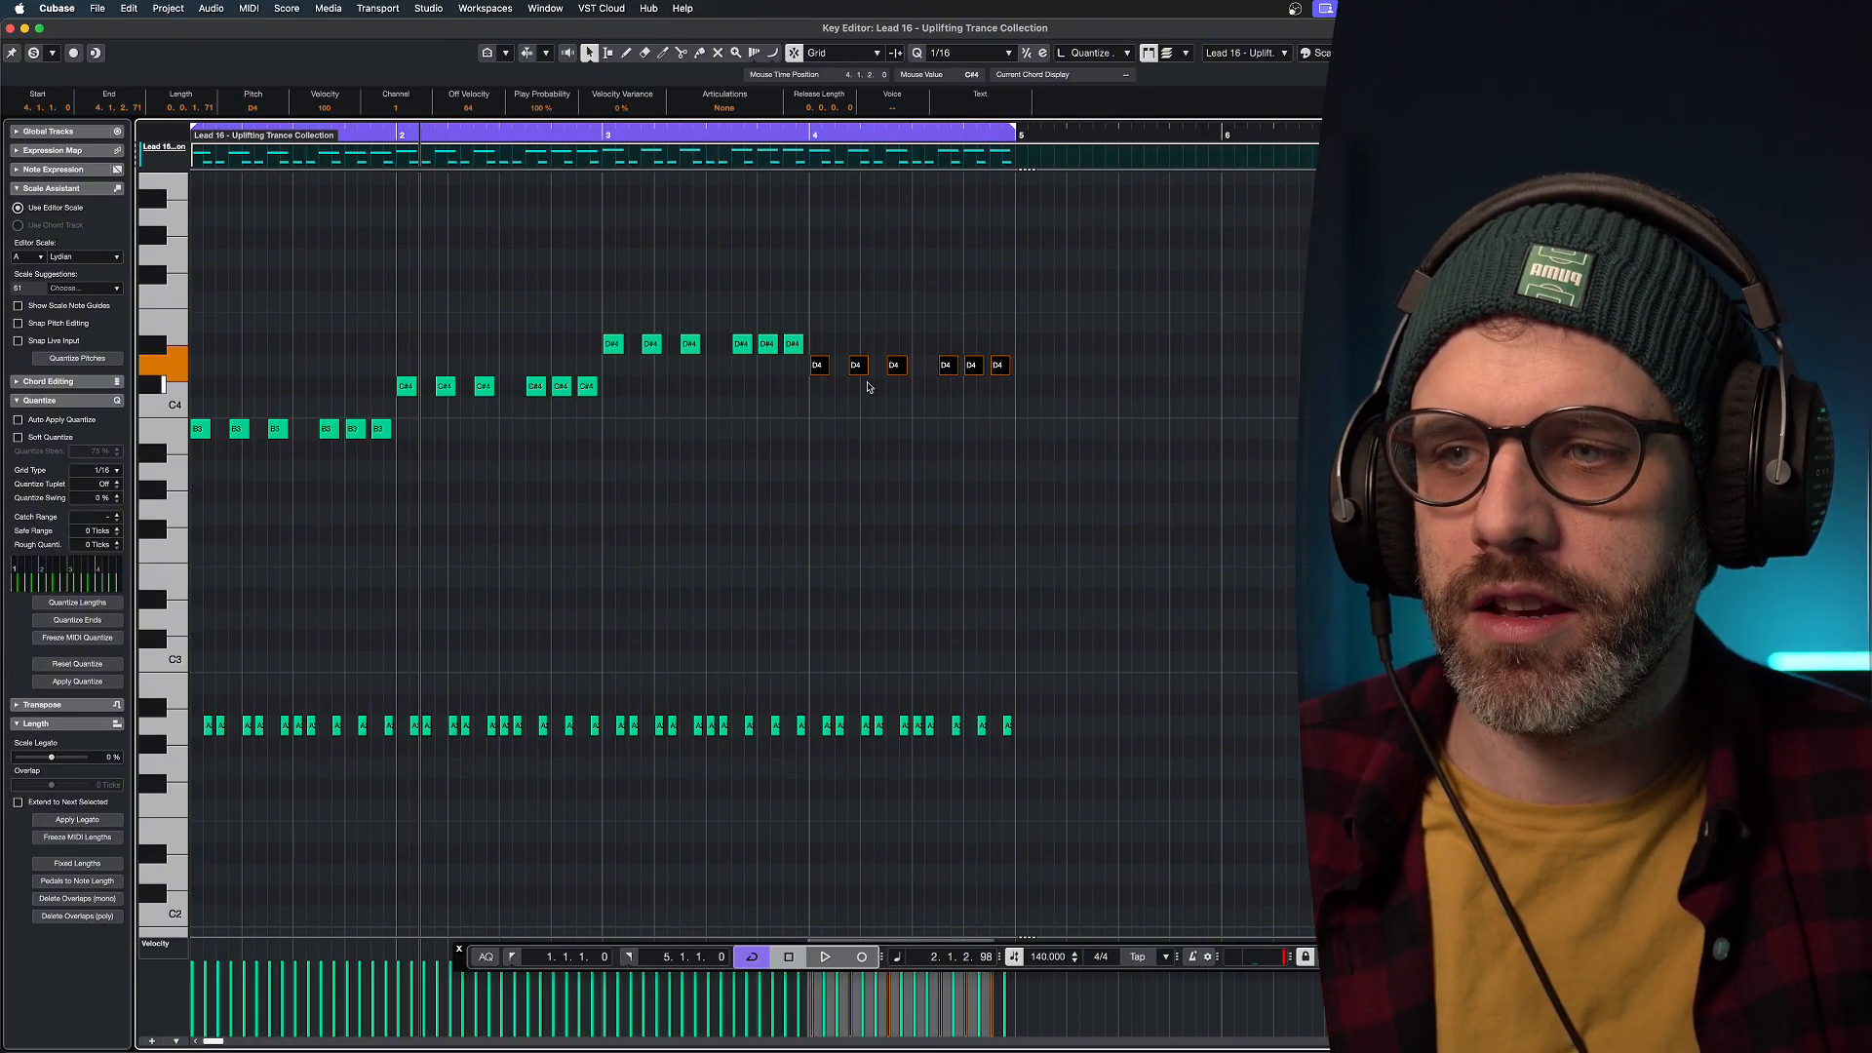
pyautogui.press('Down')
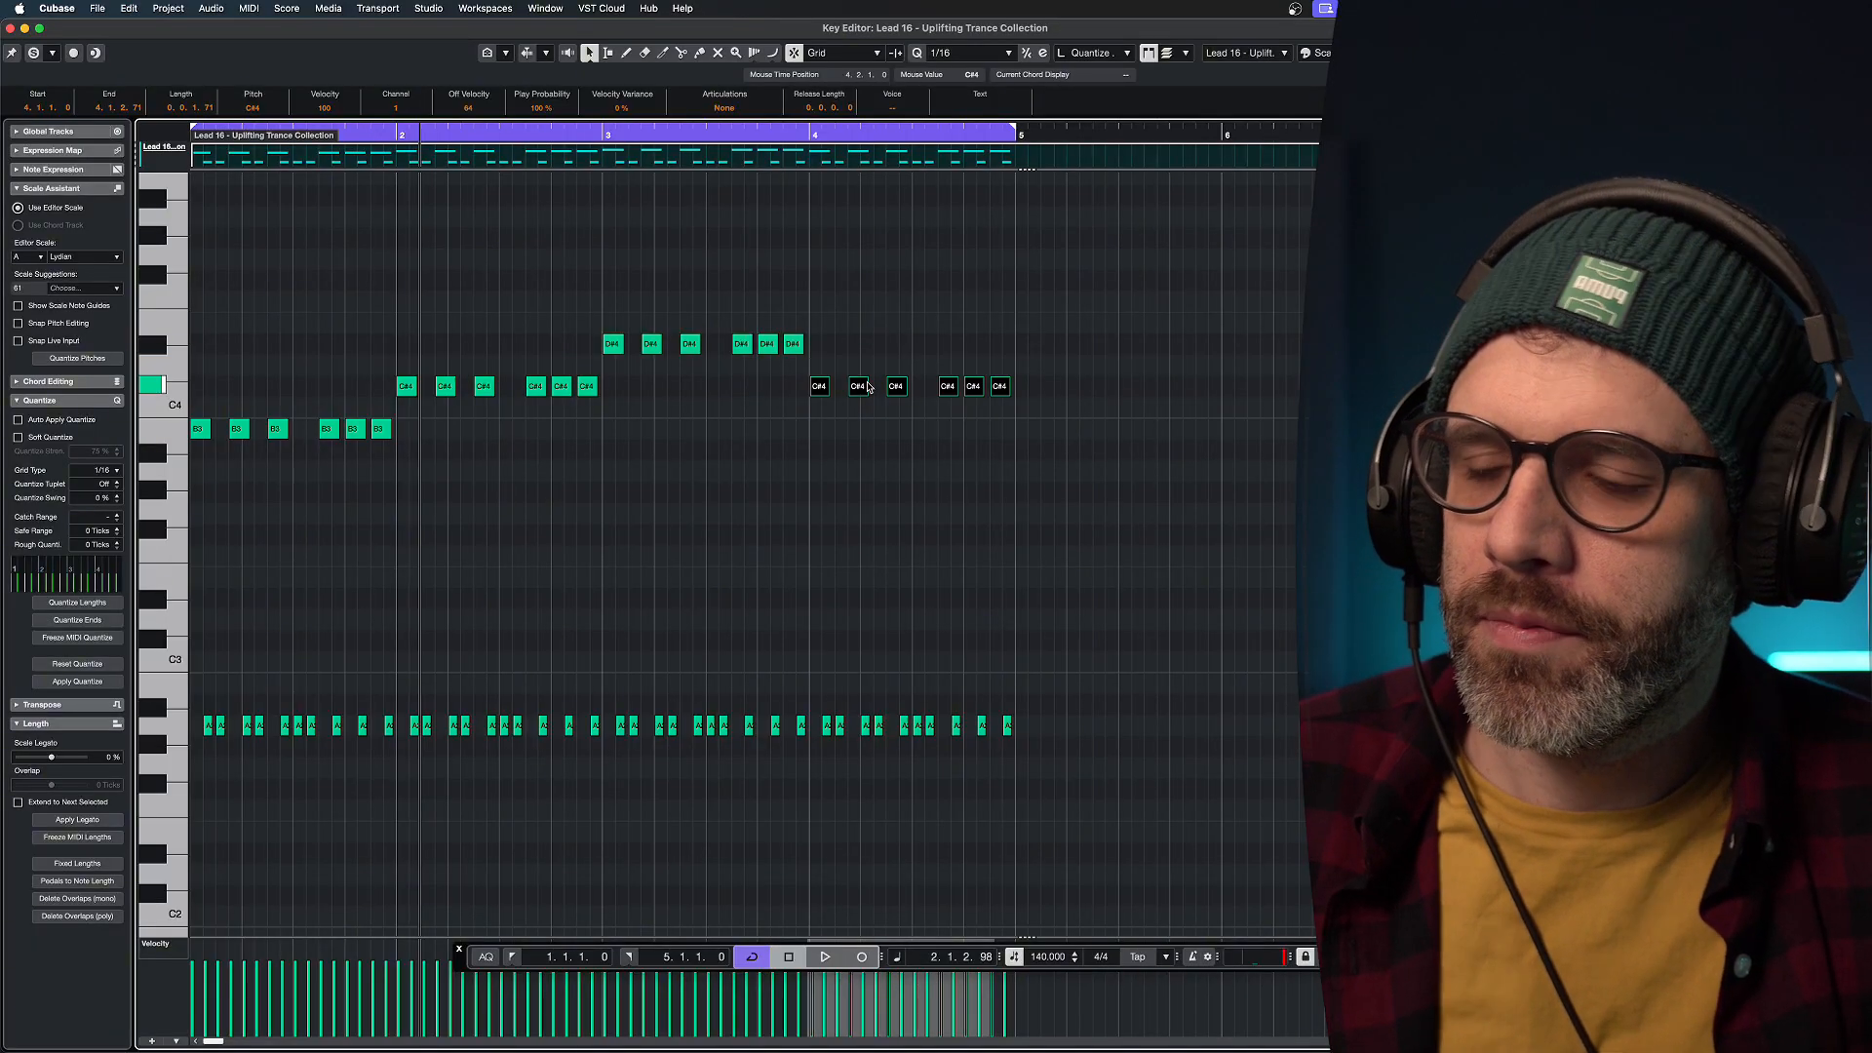
pyautogui.press('space')
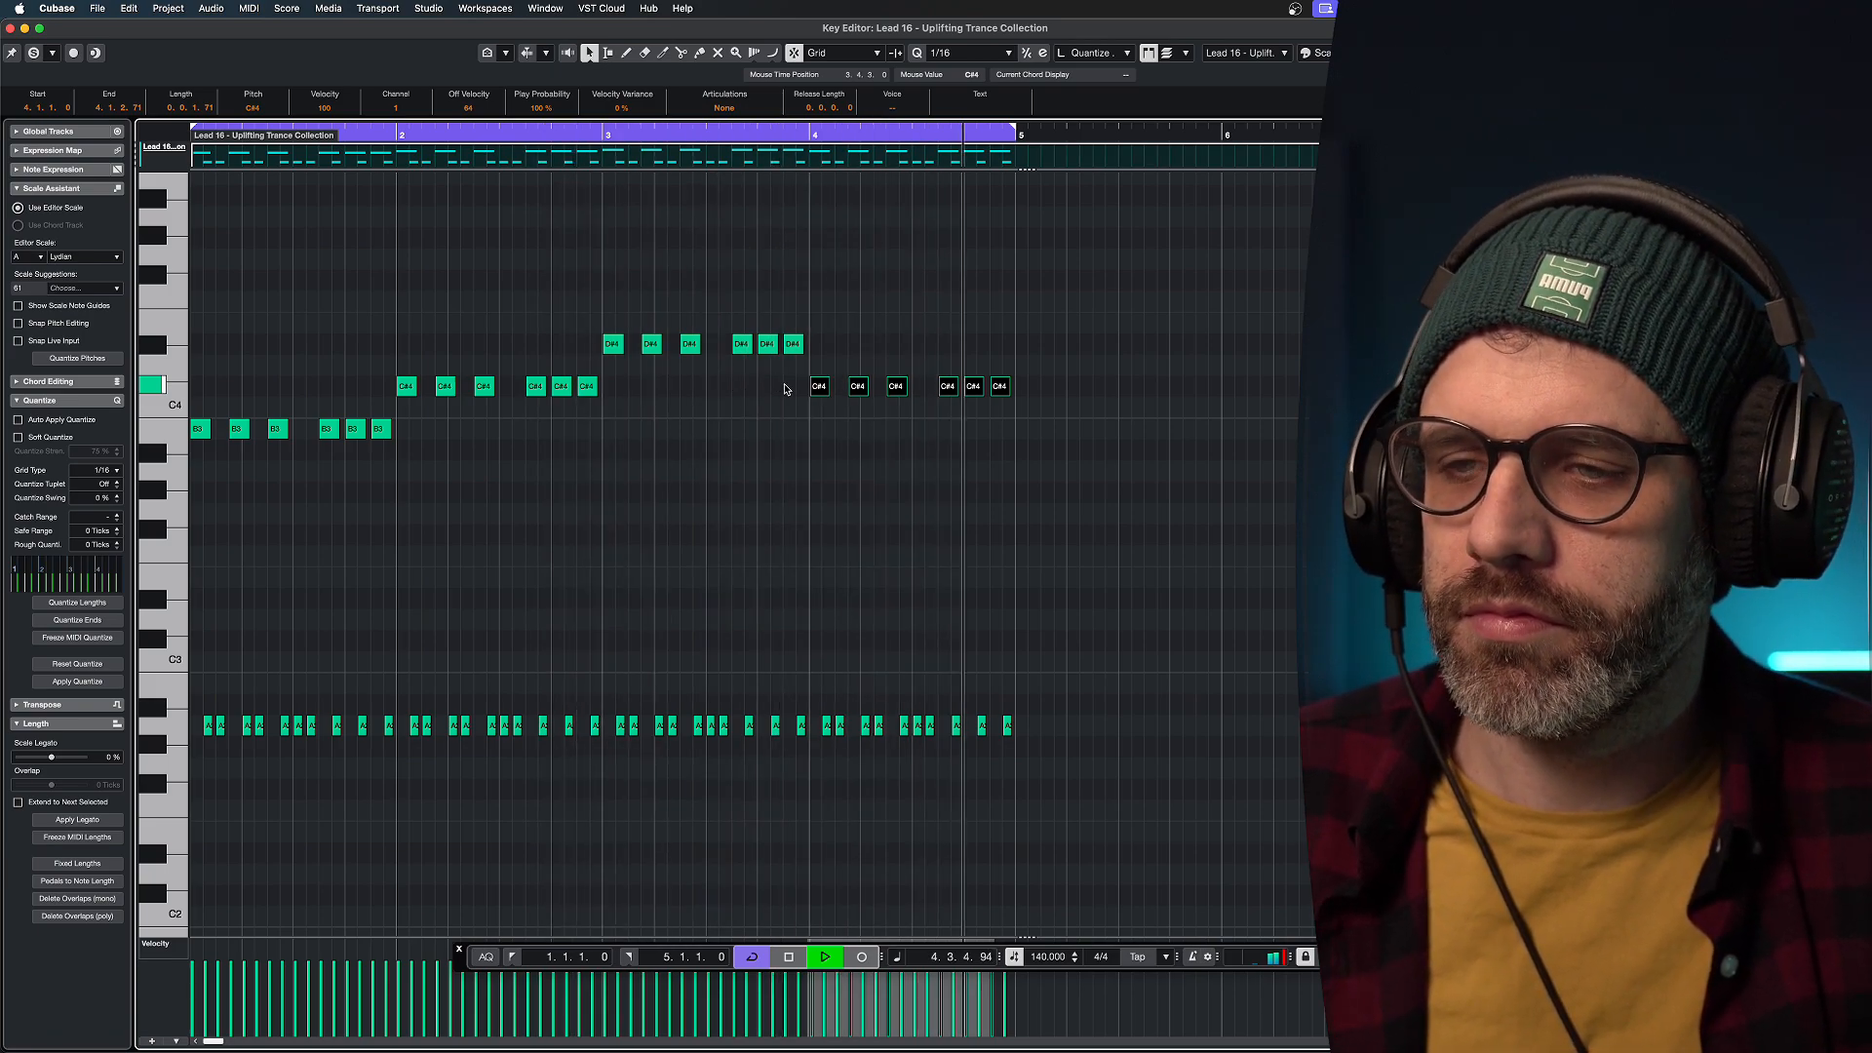
pyautogui.press('space')
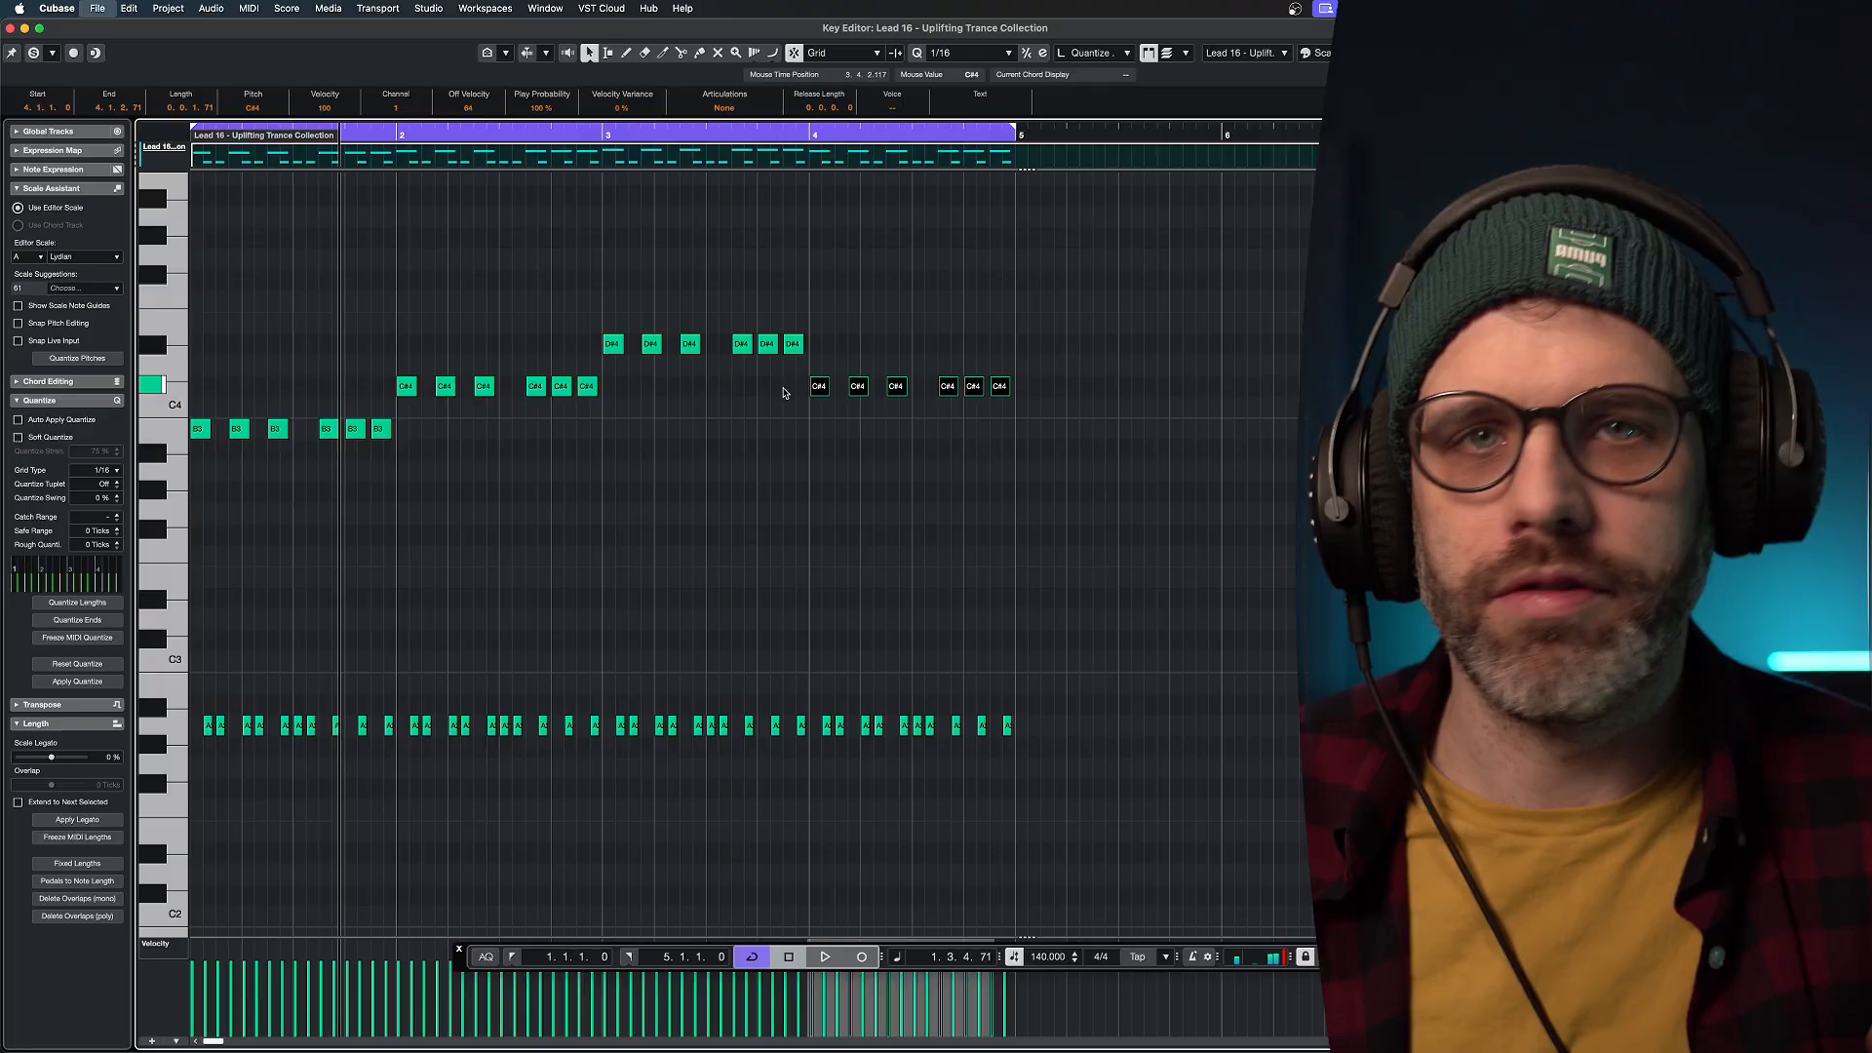
# Raise the upper notes of bar 4 to E4 and play the four-bar loop.
pyautogui.moveTo(1086, 430); pyautogui.dragTo(774, 393)
pyautogui.press('Up')
pyautogui.press('Up')
pyautogui.press('Up')
pyautogui.press('Up')
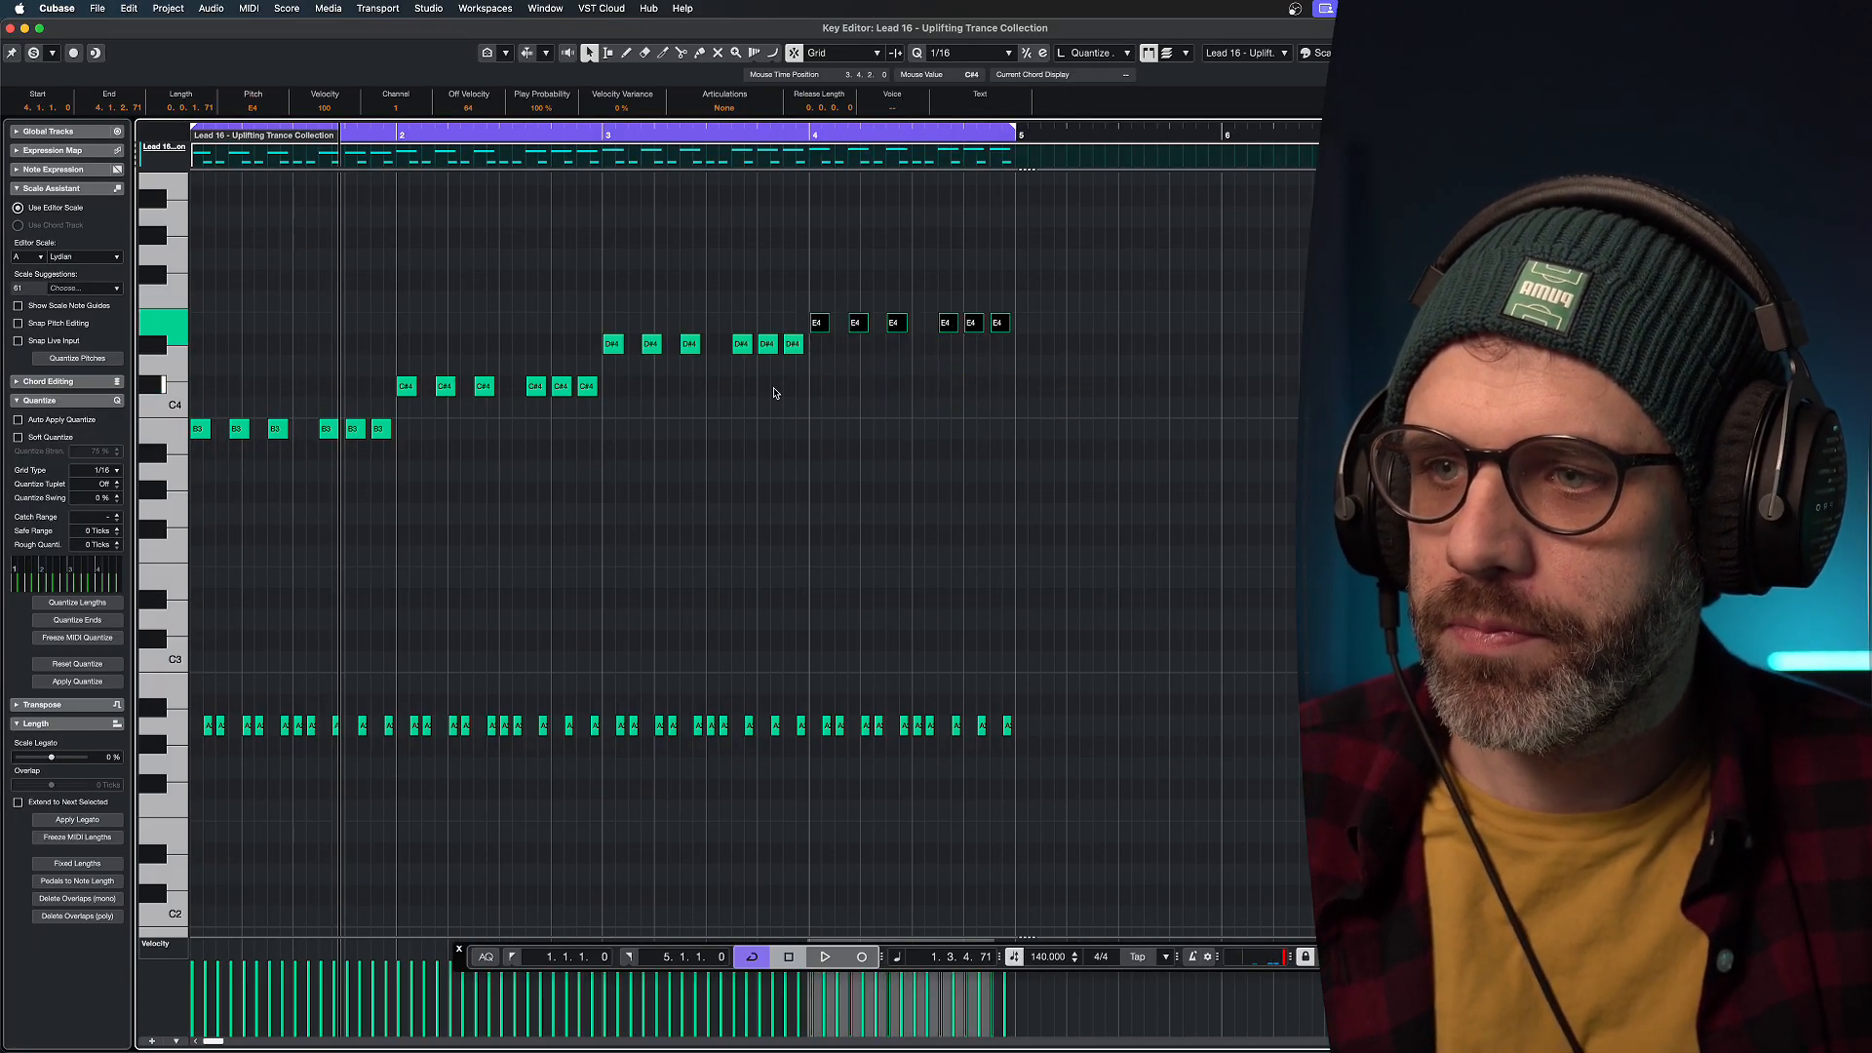
pyautogui.press('Down')
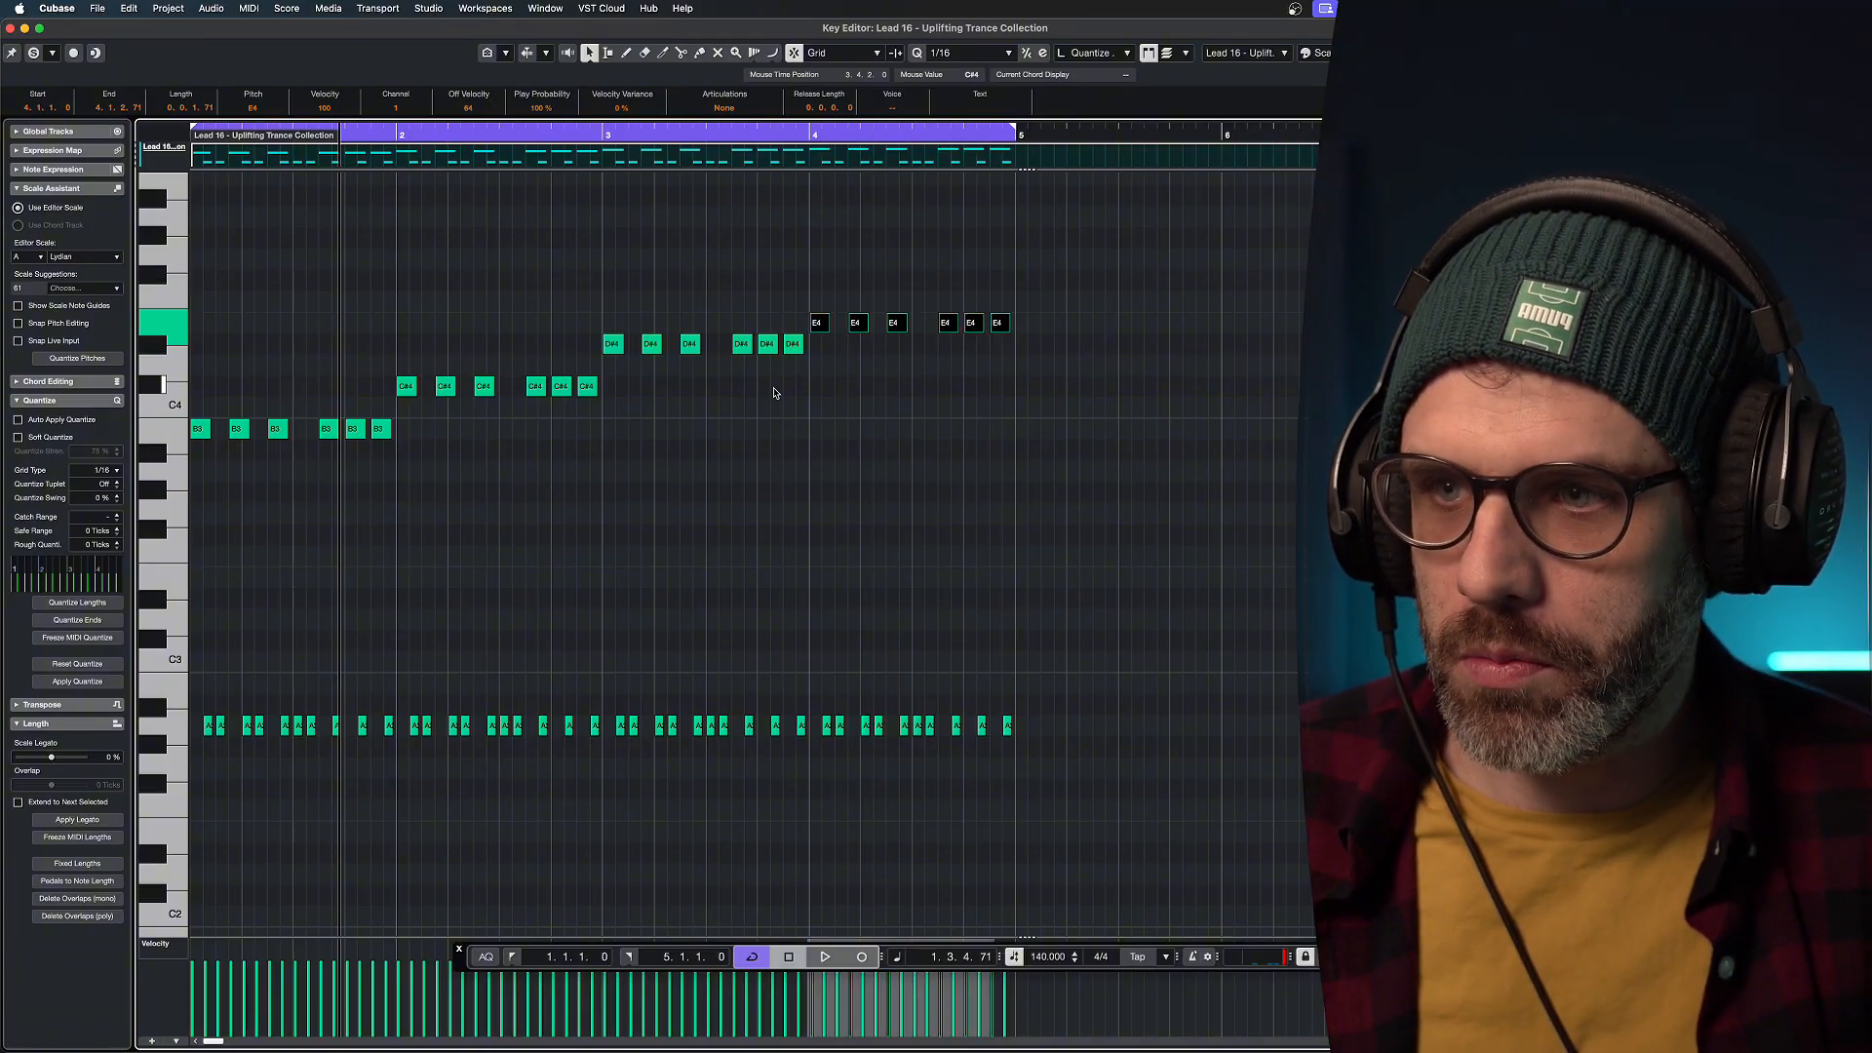
pyautogui.press('space')
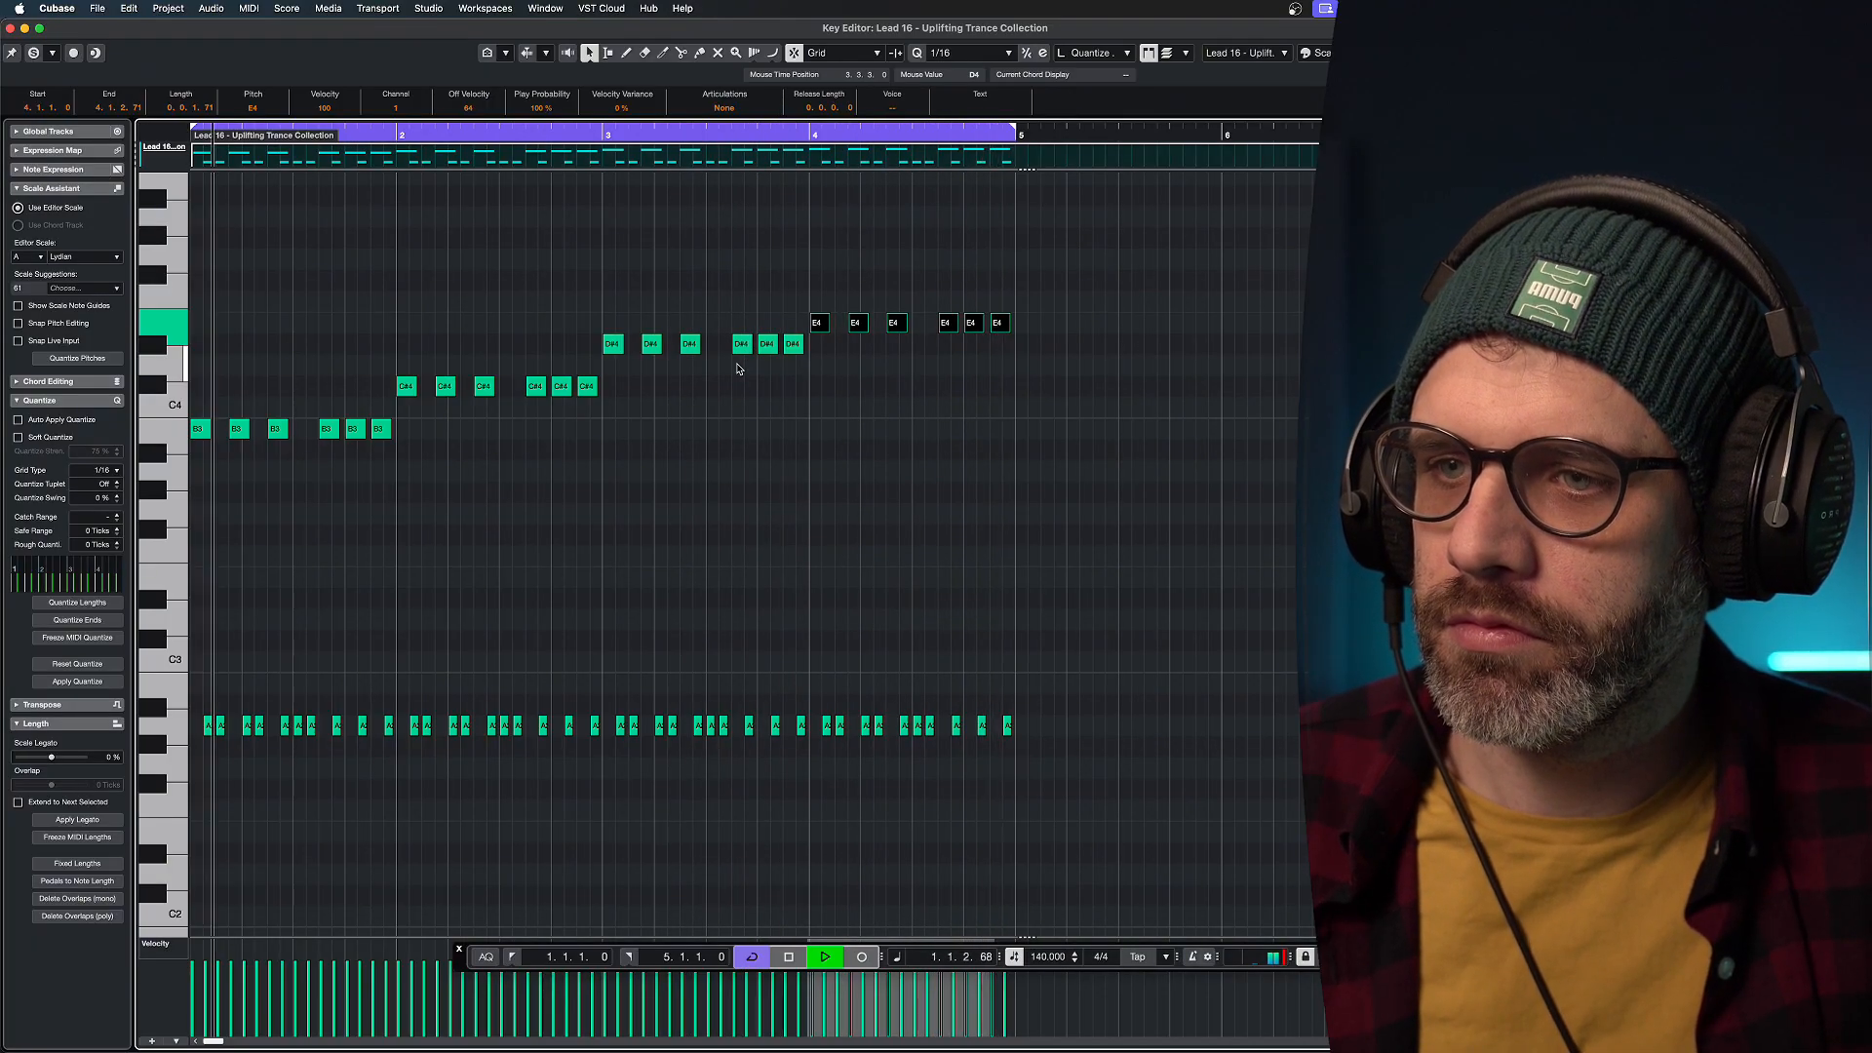
pyautogui.press('space')
# Examine the step between the last D#4 notes of bar 3 and the first E4 notes of bar 4.
pyautogui.moveTo(759, 303); pyautogui.dragTo(875, 375)
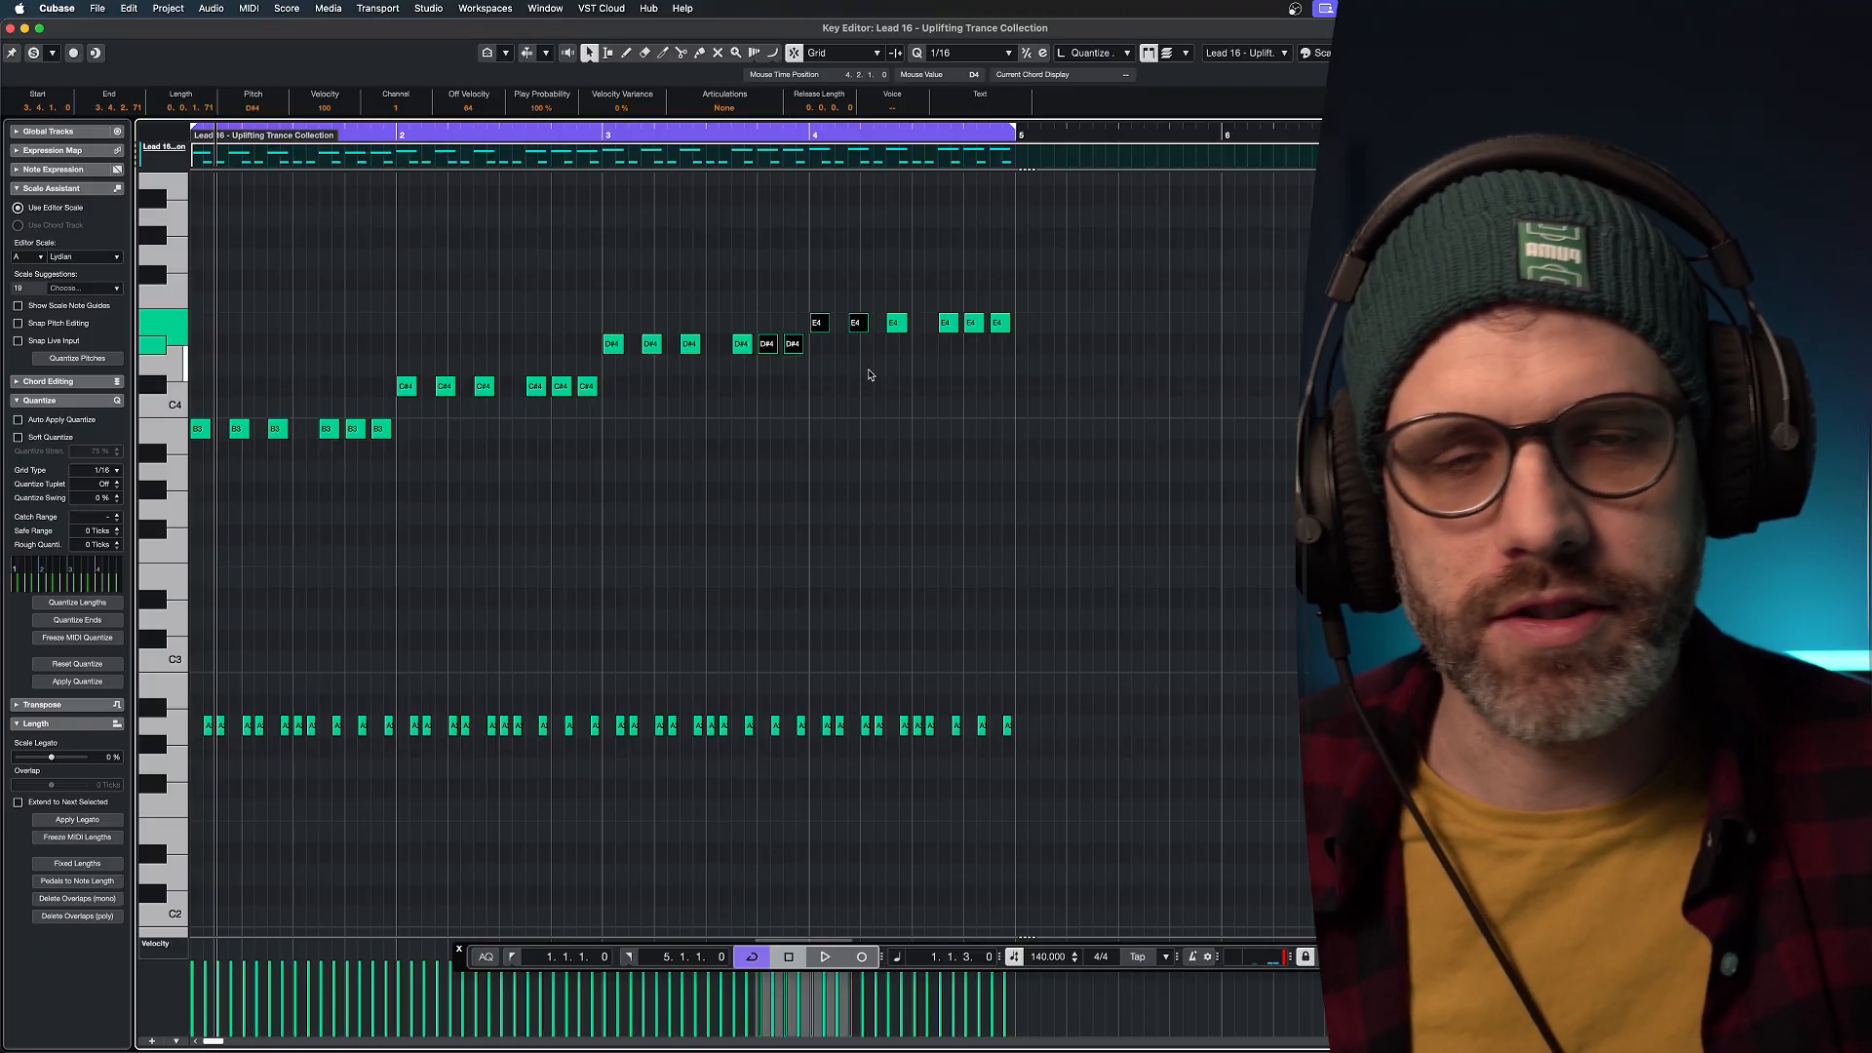
pyautogui.moveTo(780, 285); pyautogui.dragTo(878, 380)
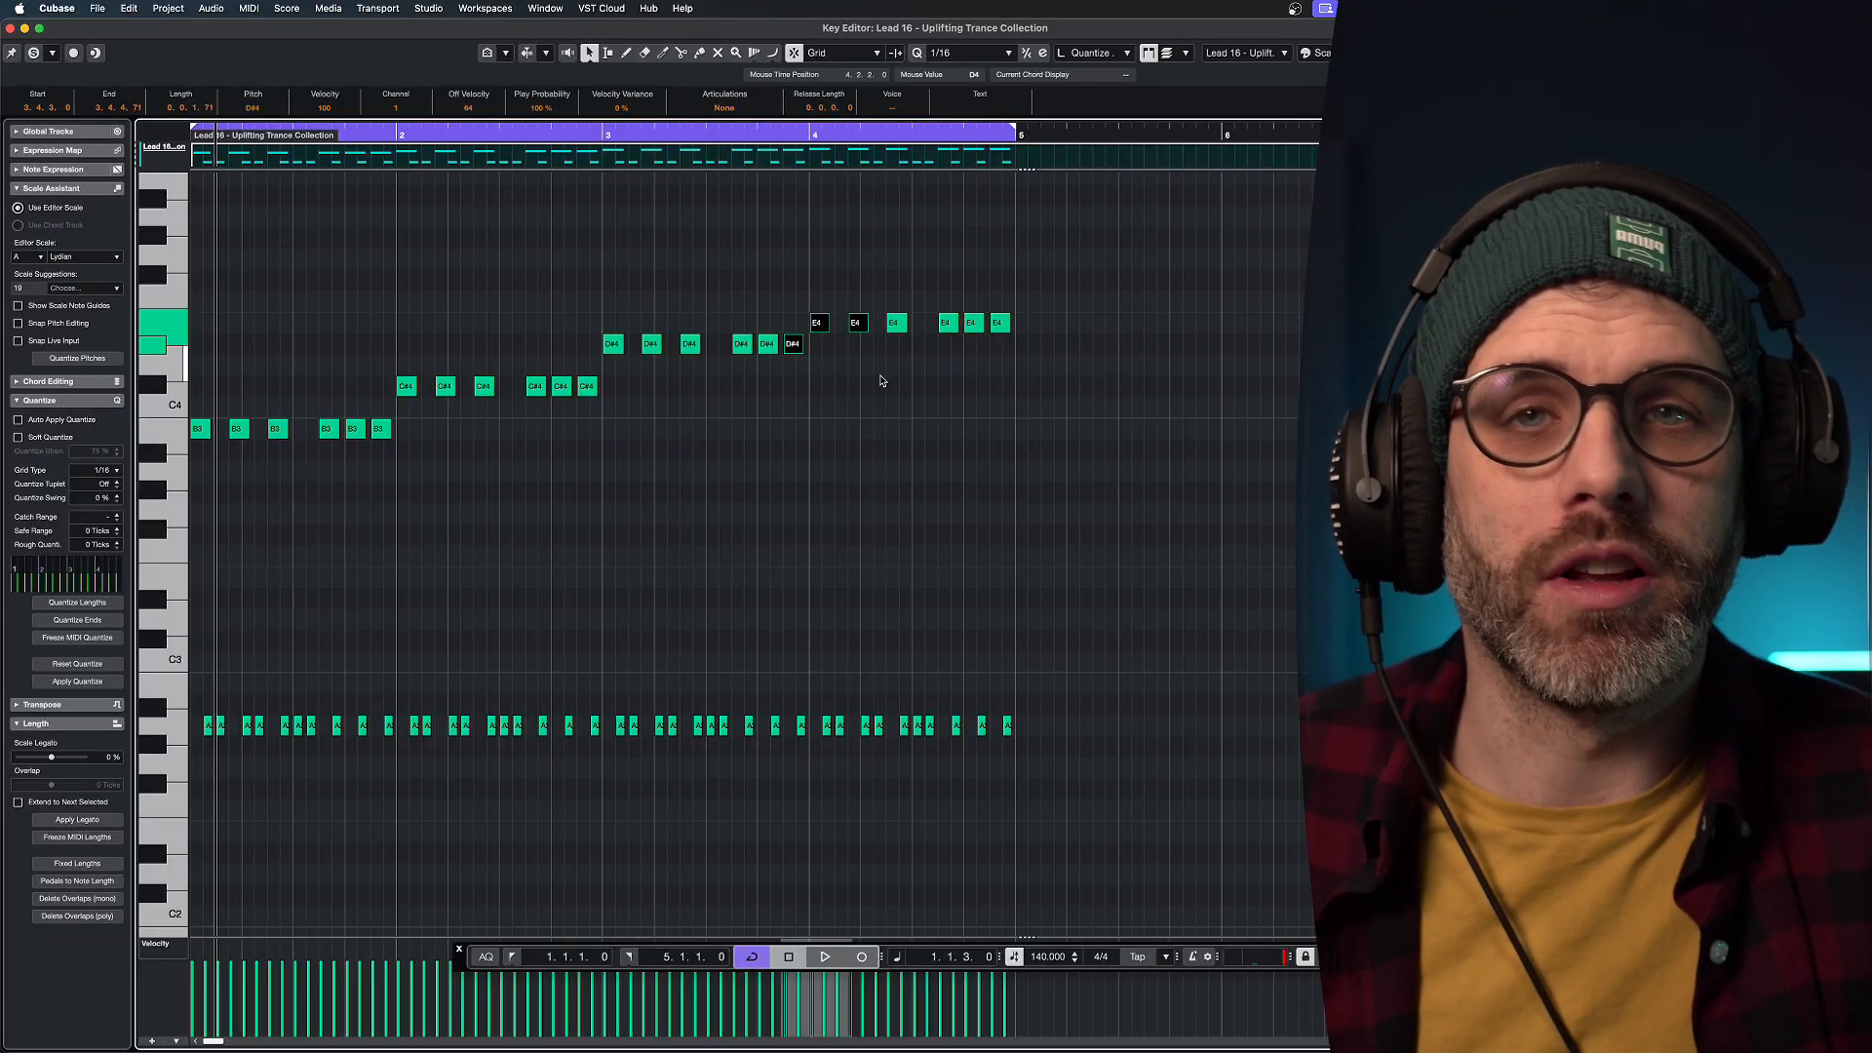
pyautogui.click(881, 381)
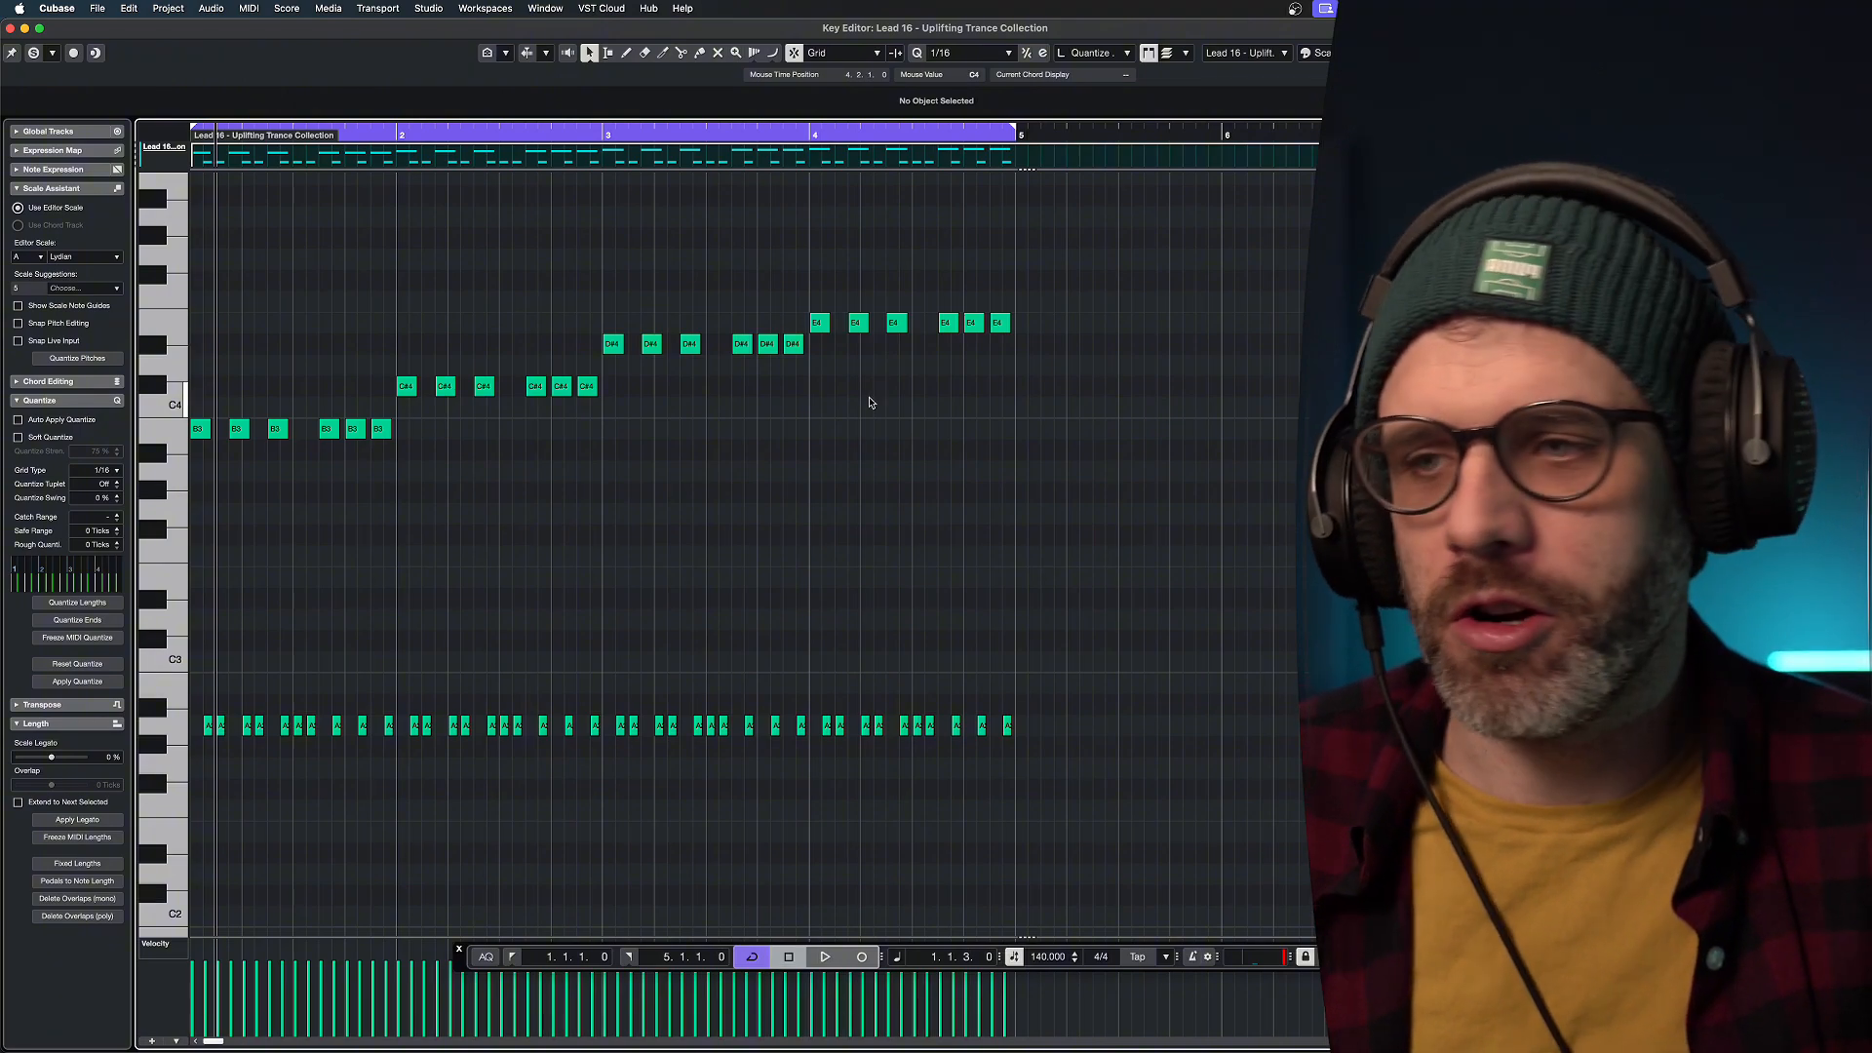
pyautogui.moveTo(753, 291); pyautogui.dragTo(857, 388)
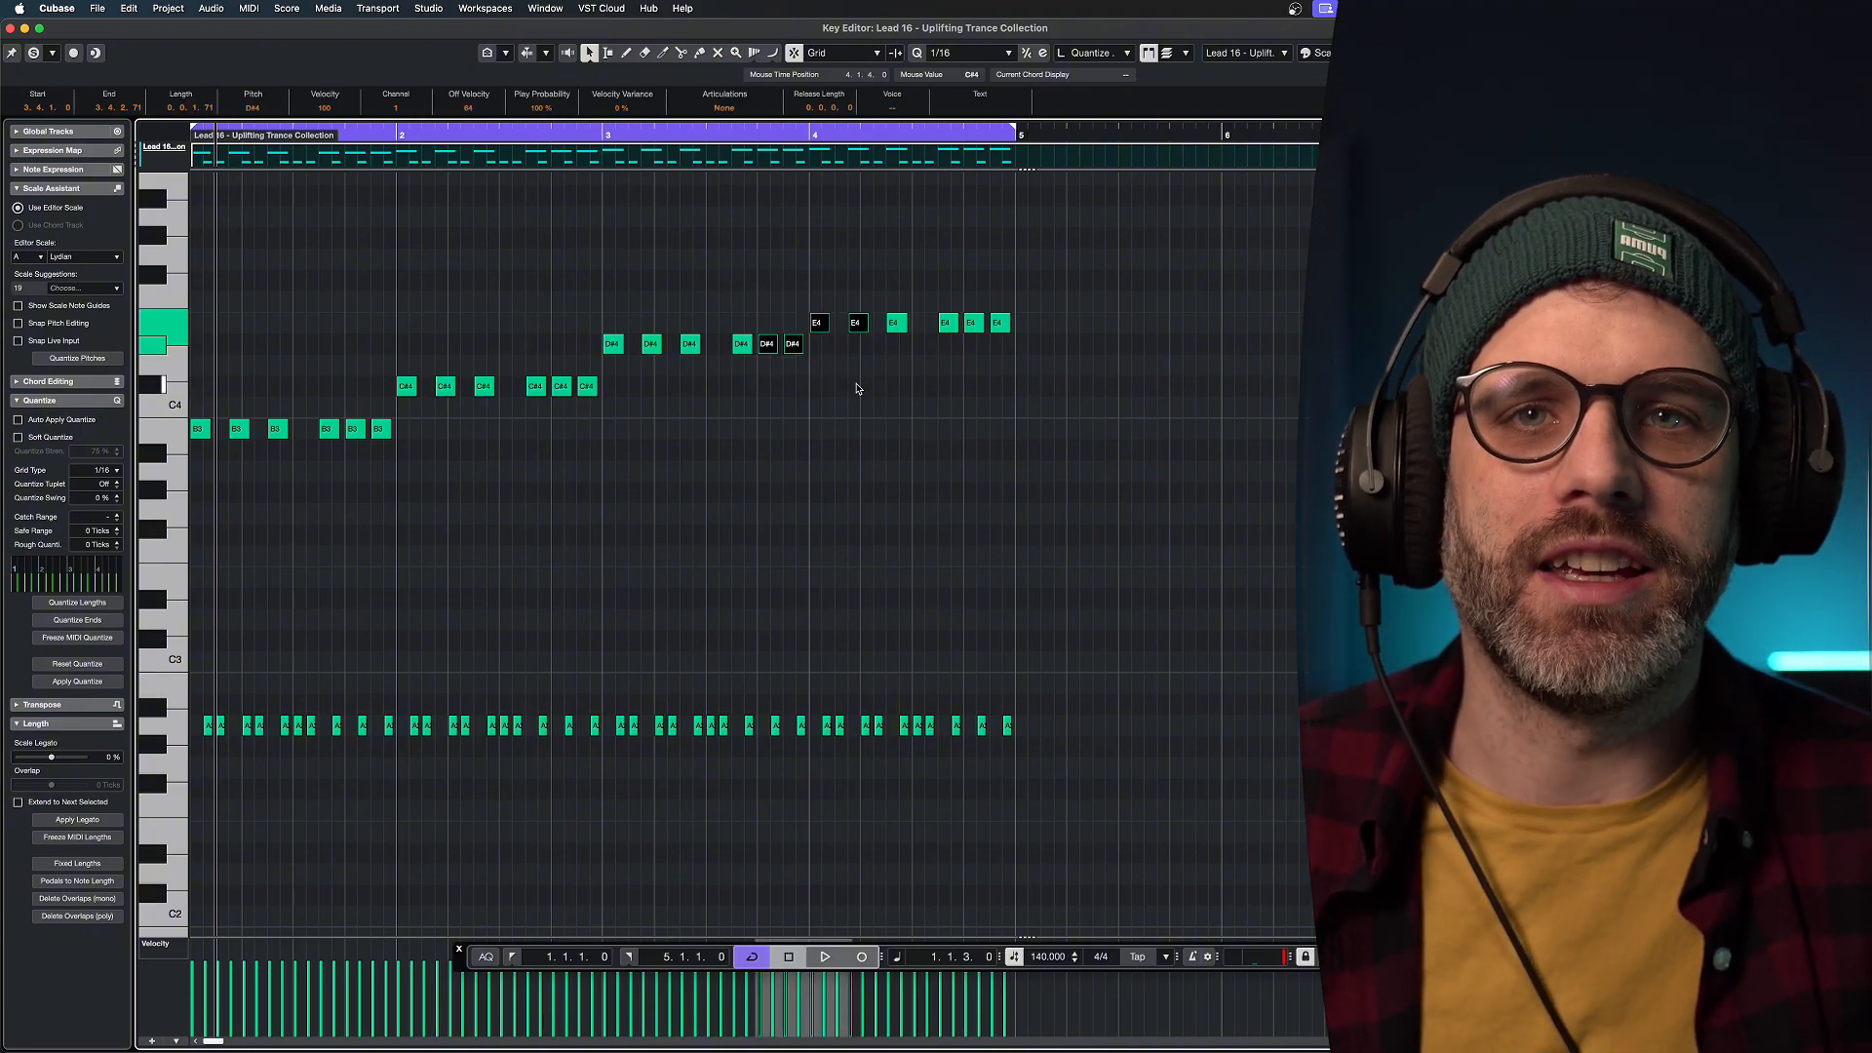
# Duplicate all notes of the four-bar arpeggio into bars 5 to 8.
pyautogui.moveTo(1103, 251); pyautogui.dragTo(191, 805)
pyautogui.press('super+d')
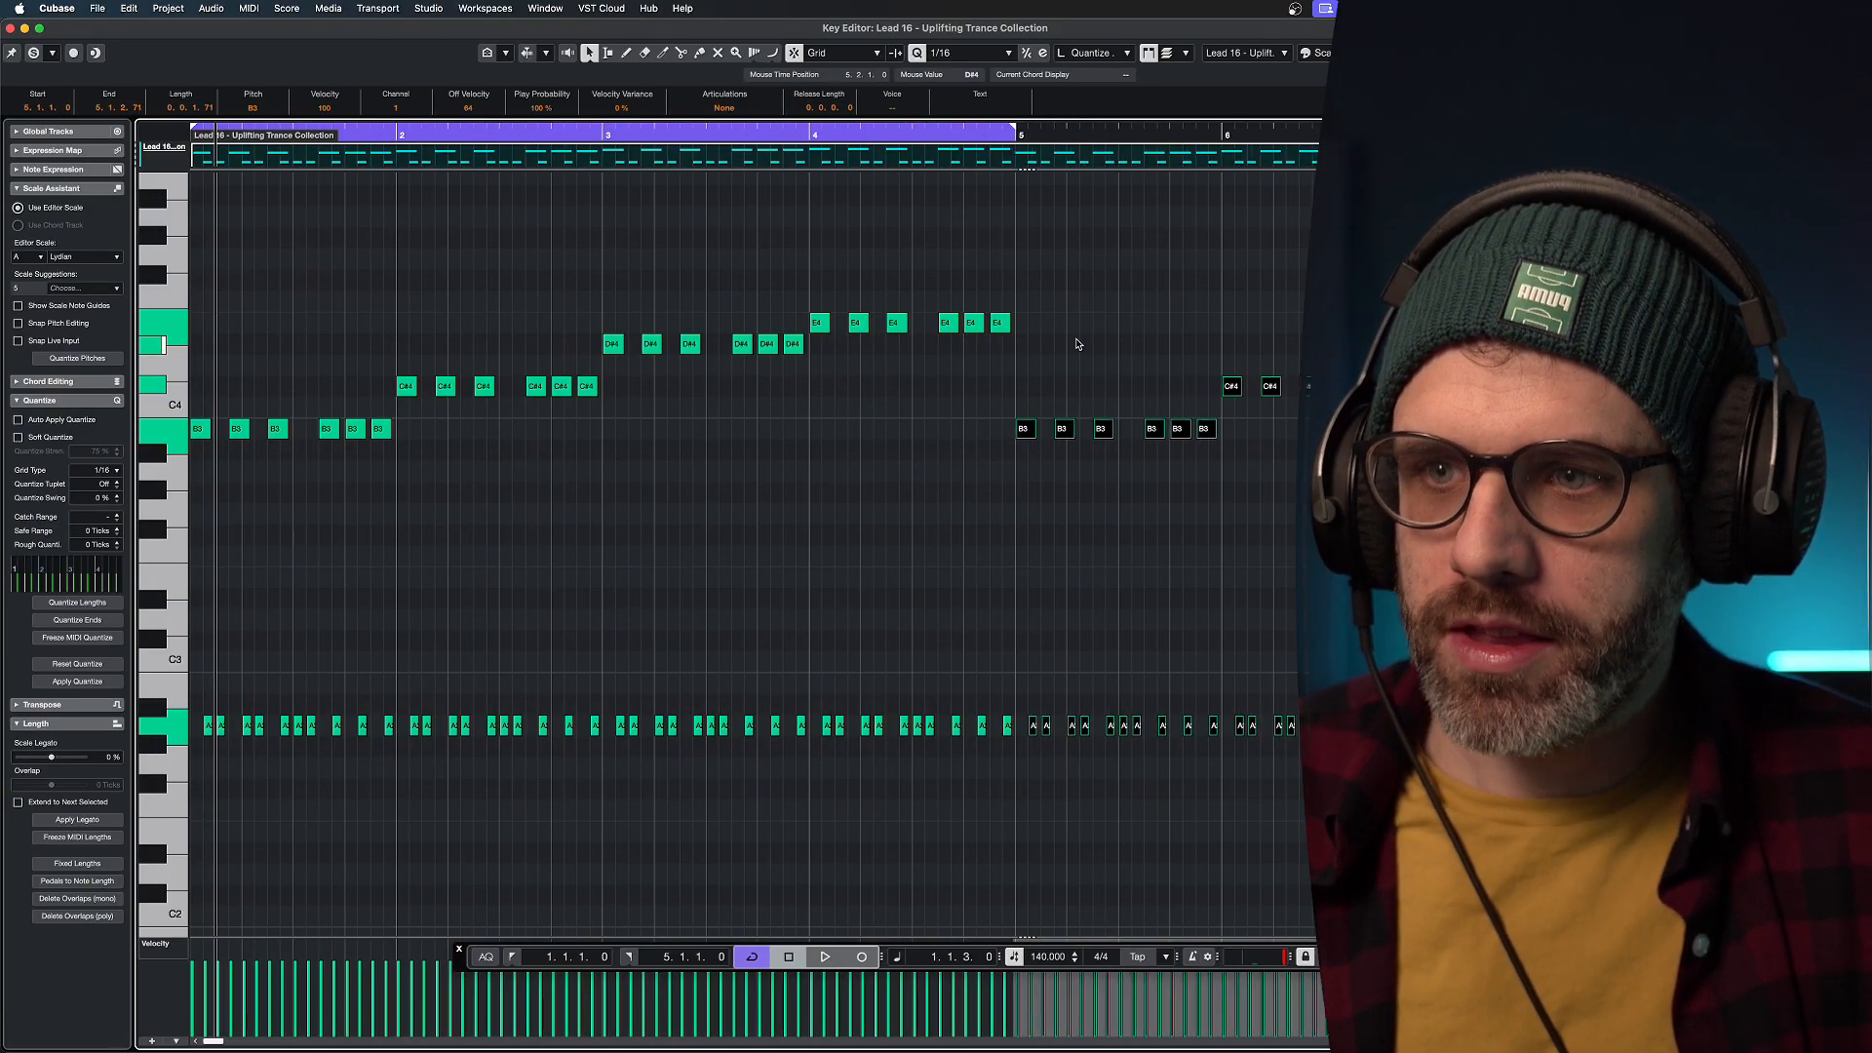
pyautogui.click(1469, 217)
pyautogui.hscroll(4, 1469, 217)
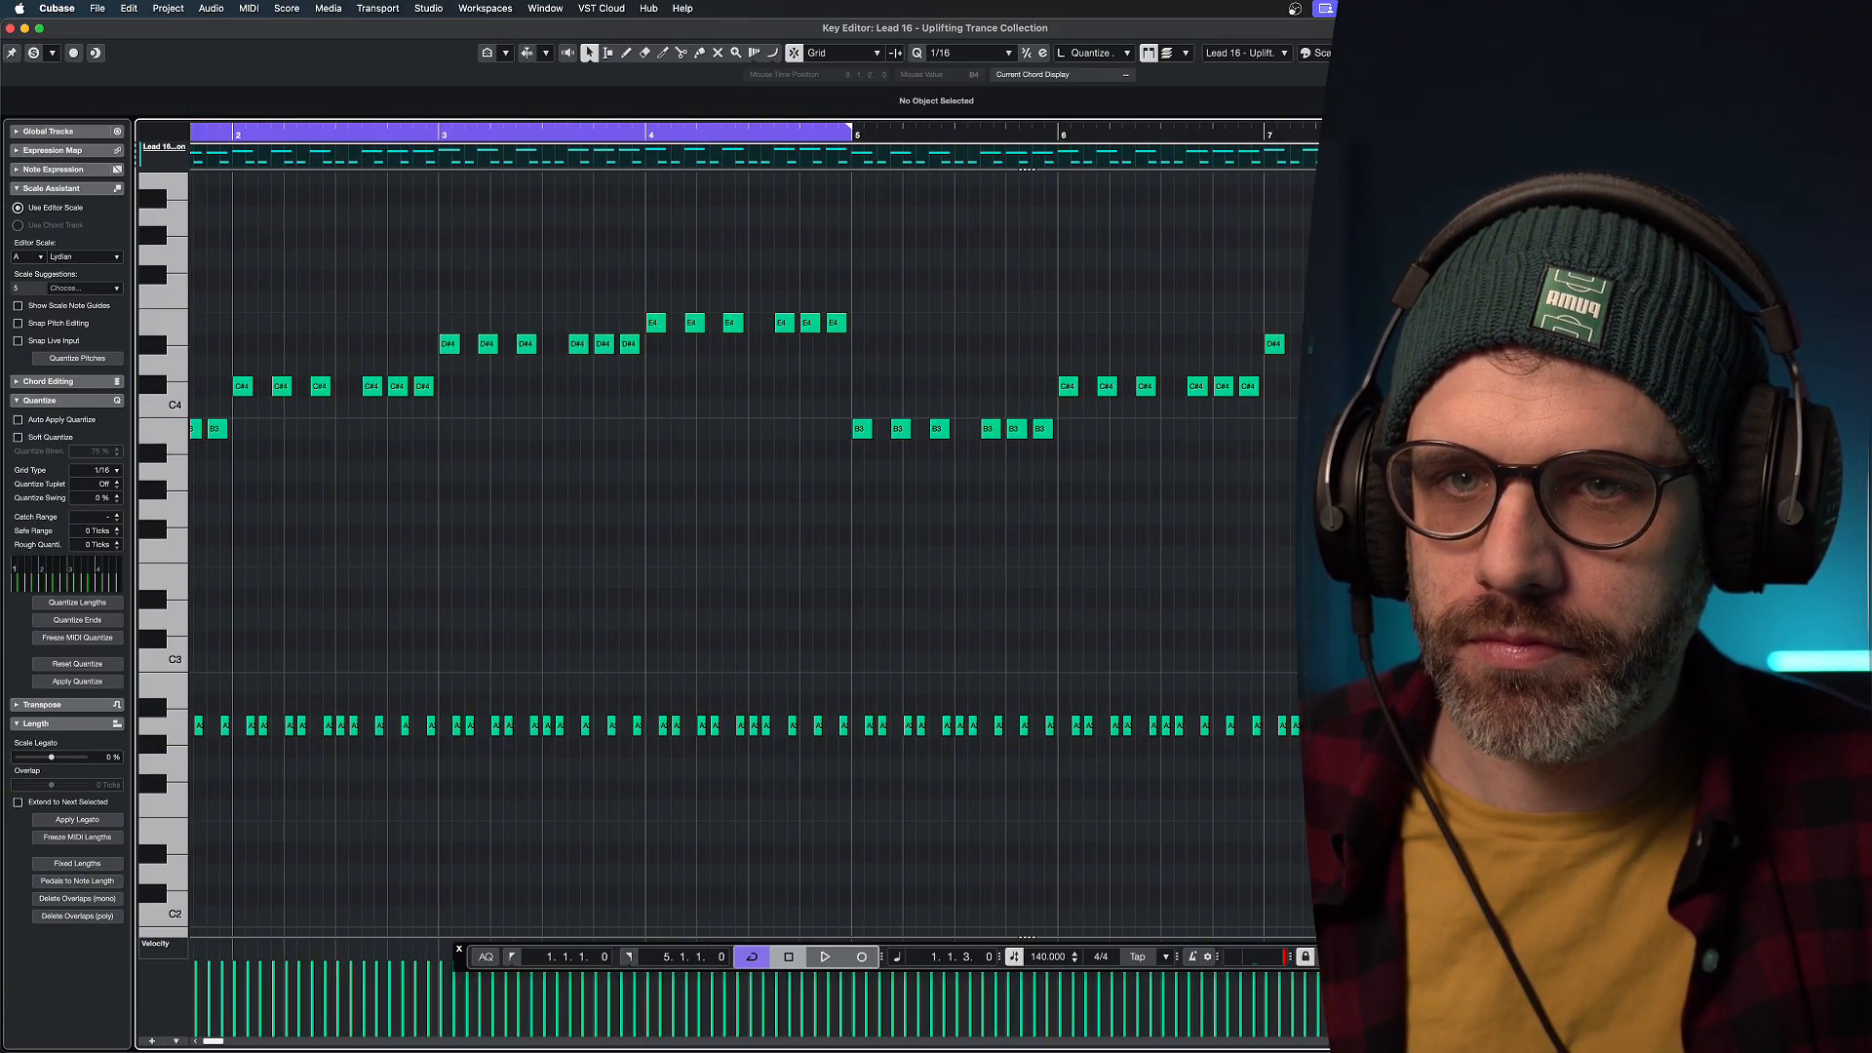
# Set the loop range from bar 5 to bar 9, save the project, and briefly play the loop.
pyautogui.keyDown('alt'); pyautogui.click(1677, 134); pyautogui.keyUp('alt')
pyautogui.keyDown('super'); pyautogui.click(853, 134); pyautogui.keyUp('super')
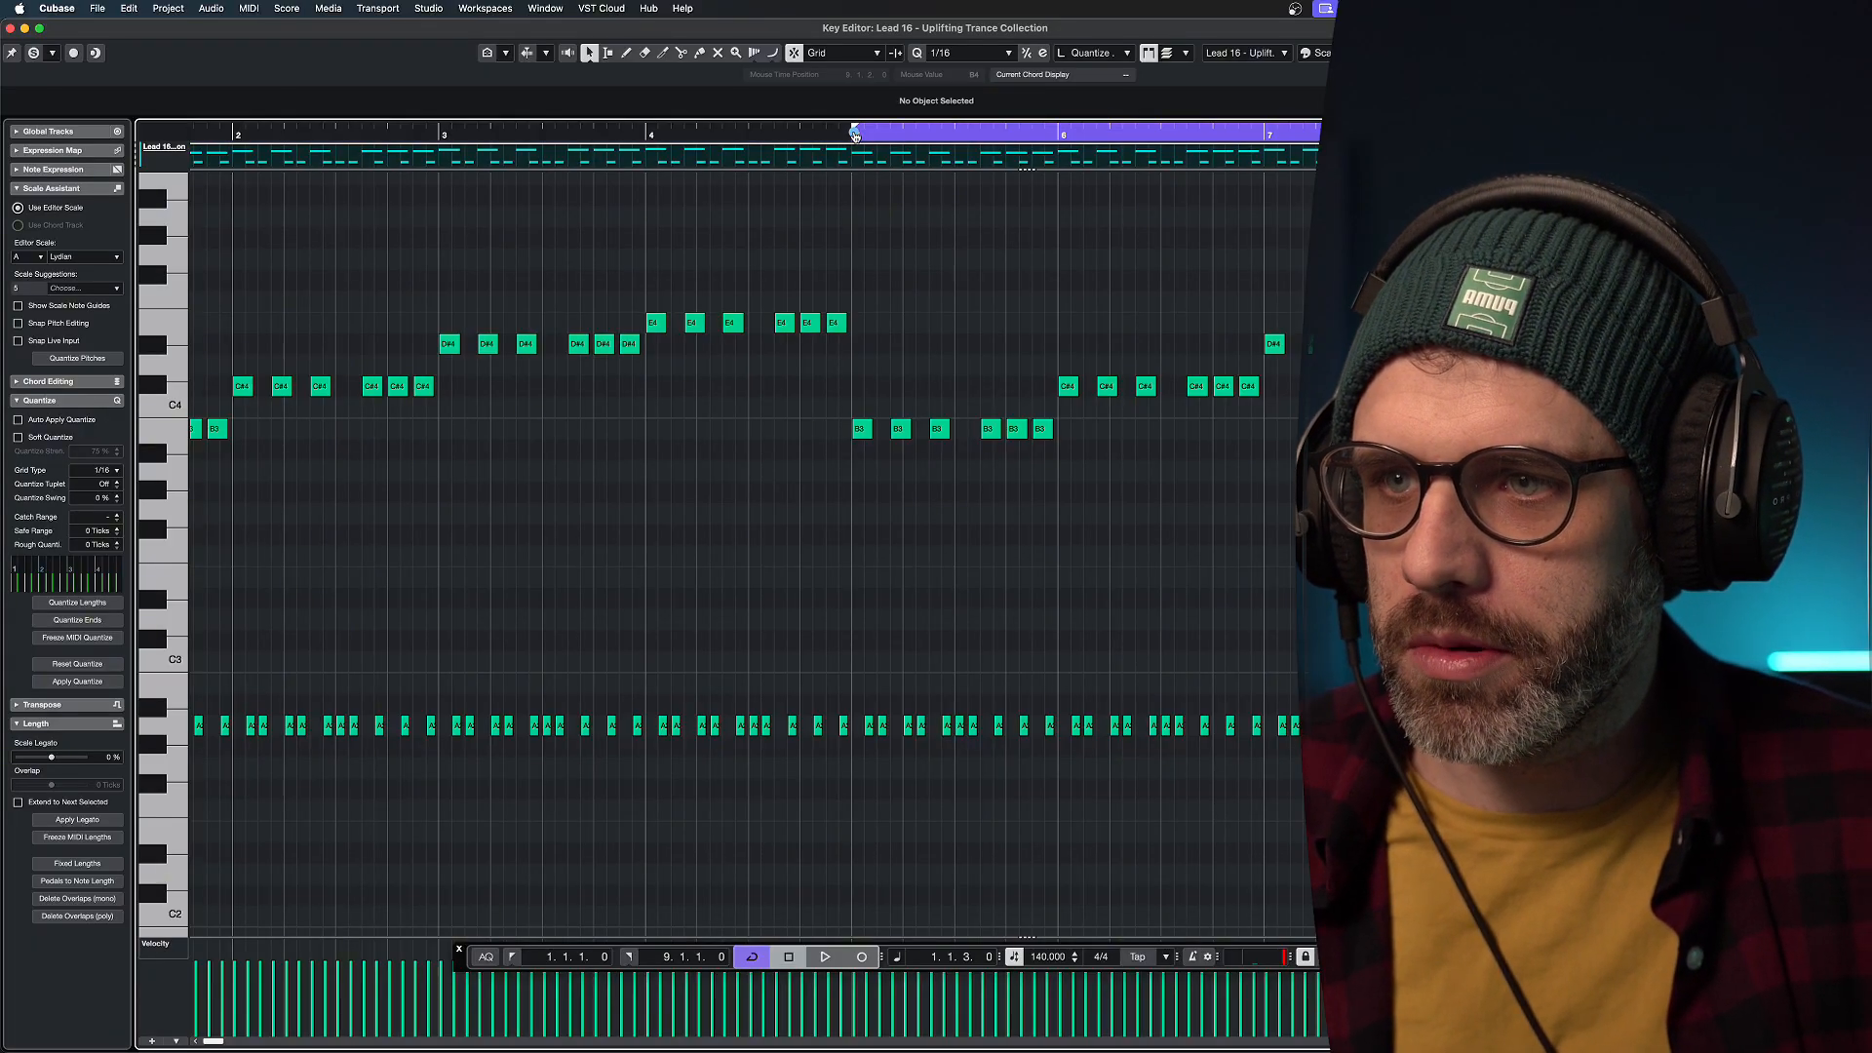
pyautogui.press('super+s')
pyautogui.press('space')
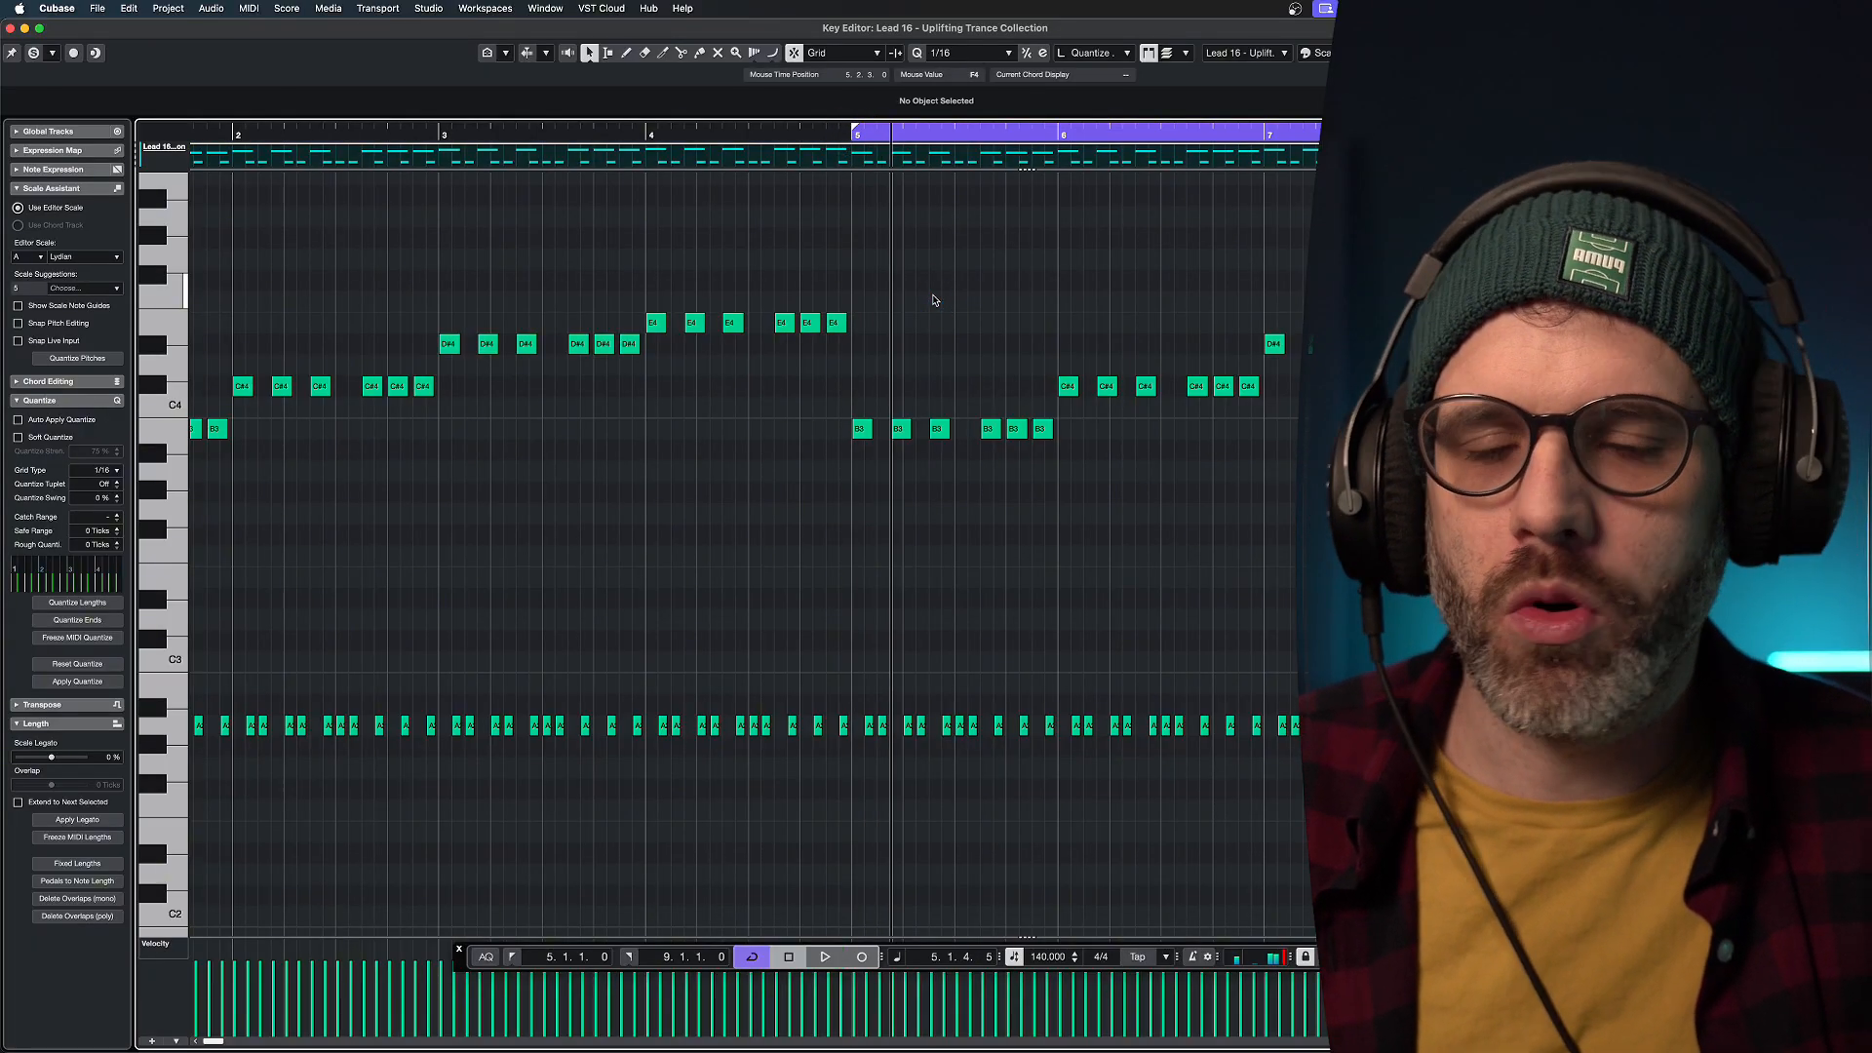
pyautogui.press('space')
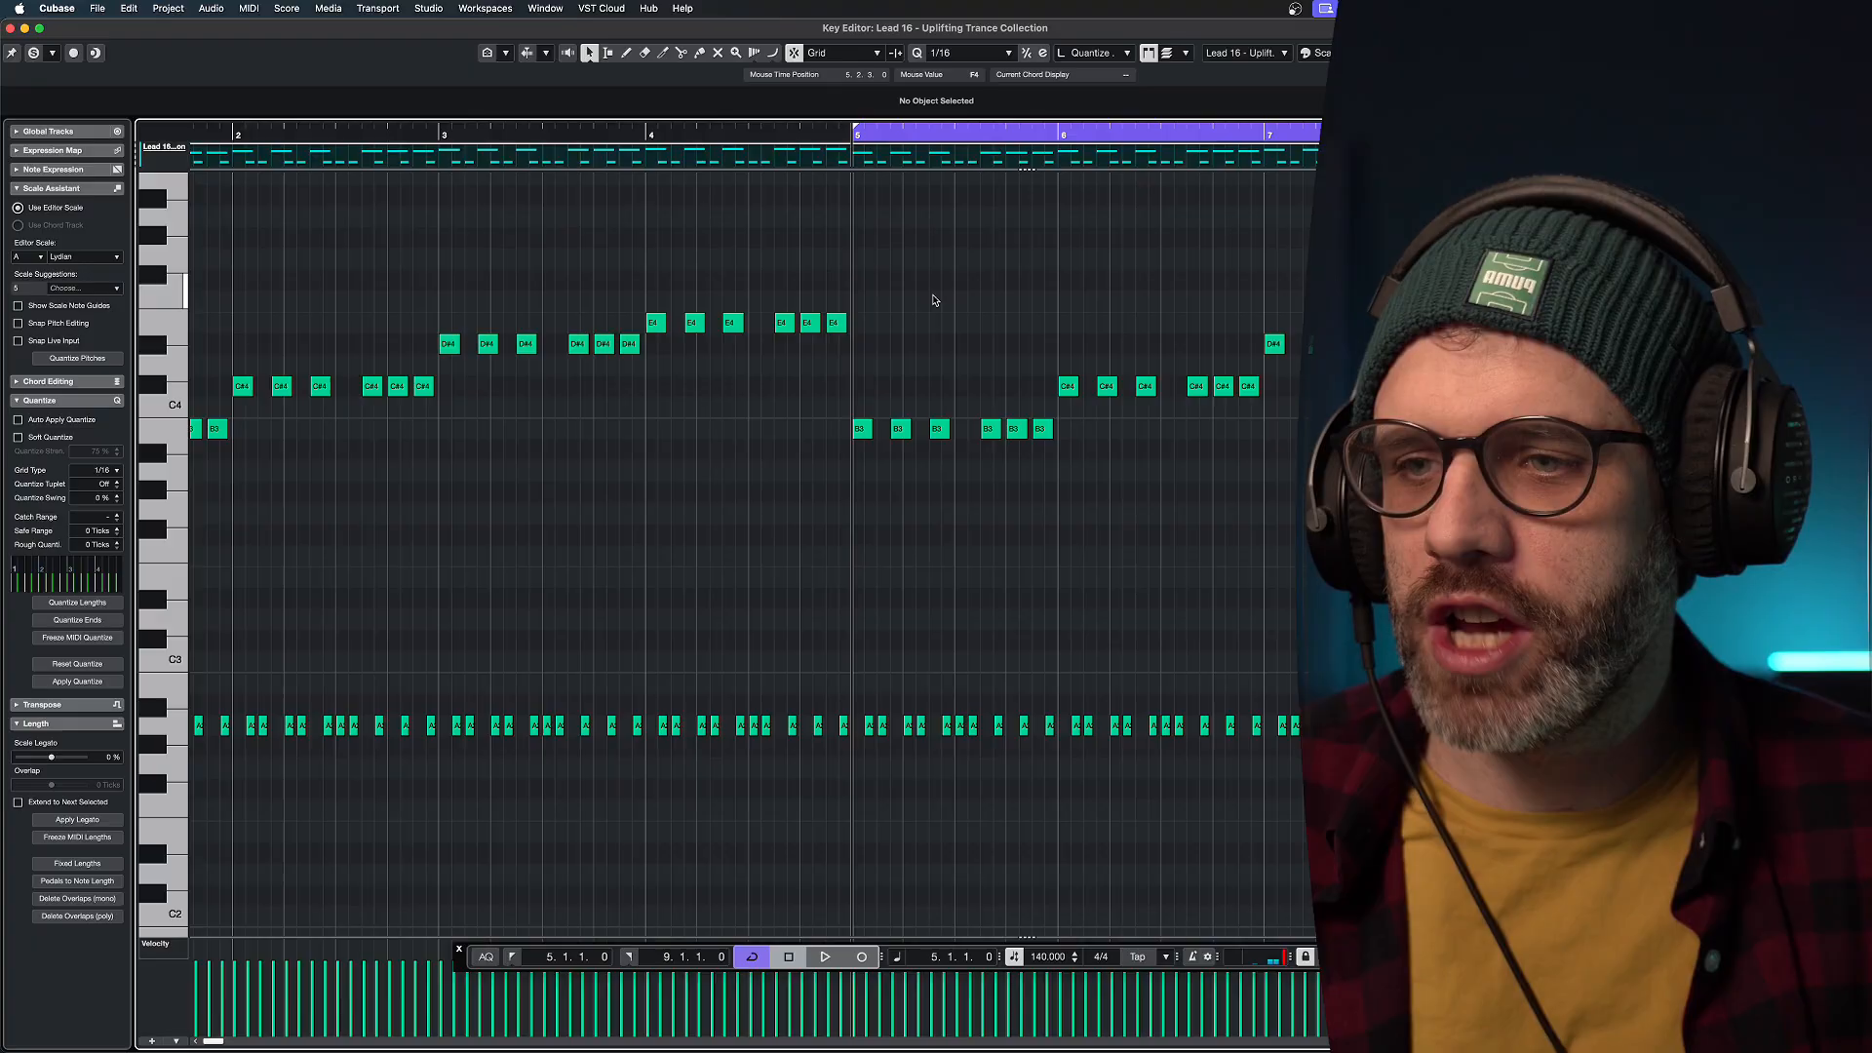
# Raise the upper notes of bar 6 to E4 and play the loop over bars 5 to 8.
pyautogui.moveTo(896, 436); pyautogui.dragTo(1092, 441)
pyautogui.moveTo(1003, 386); pyautogui.dragTo(1288, 391)
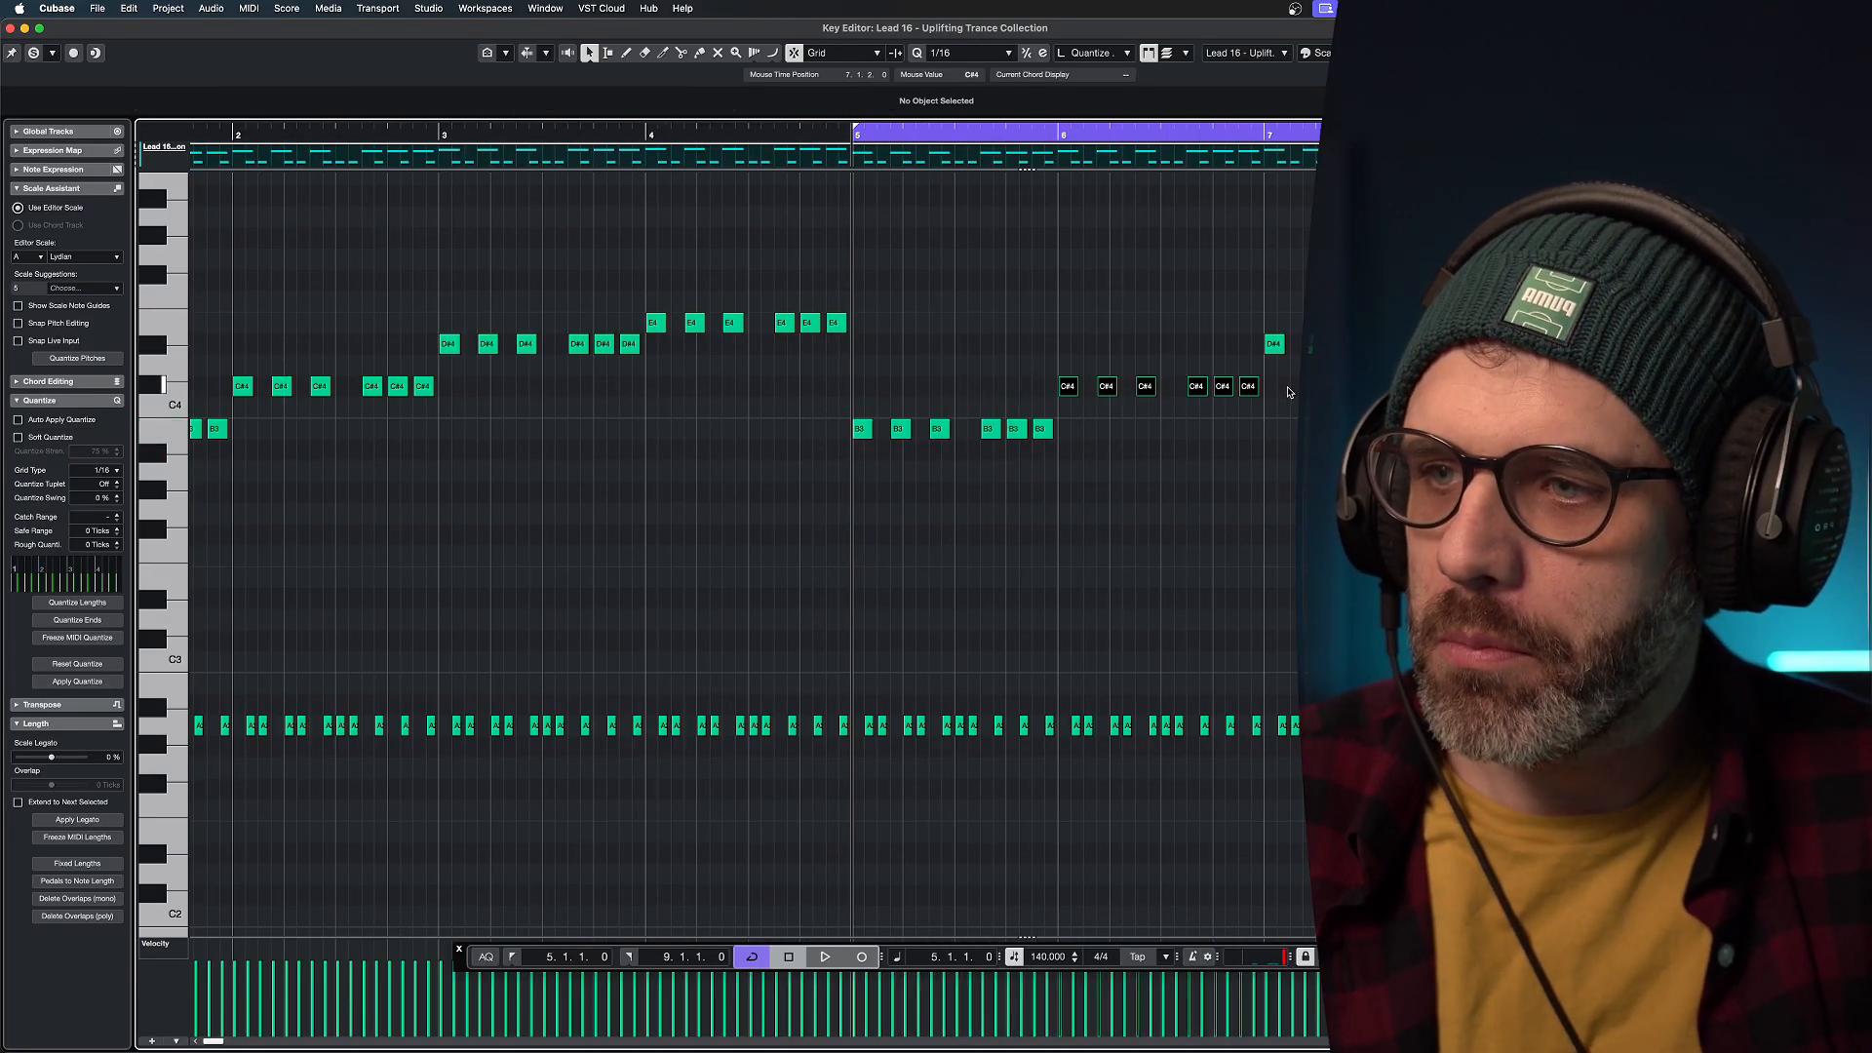
pyautogui.press('Up')
pyautogui.press('Up')
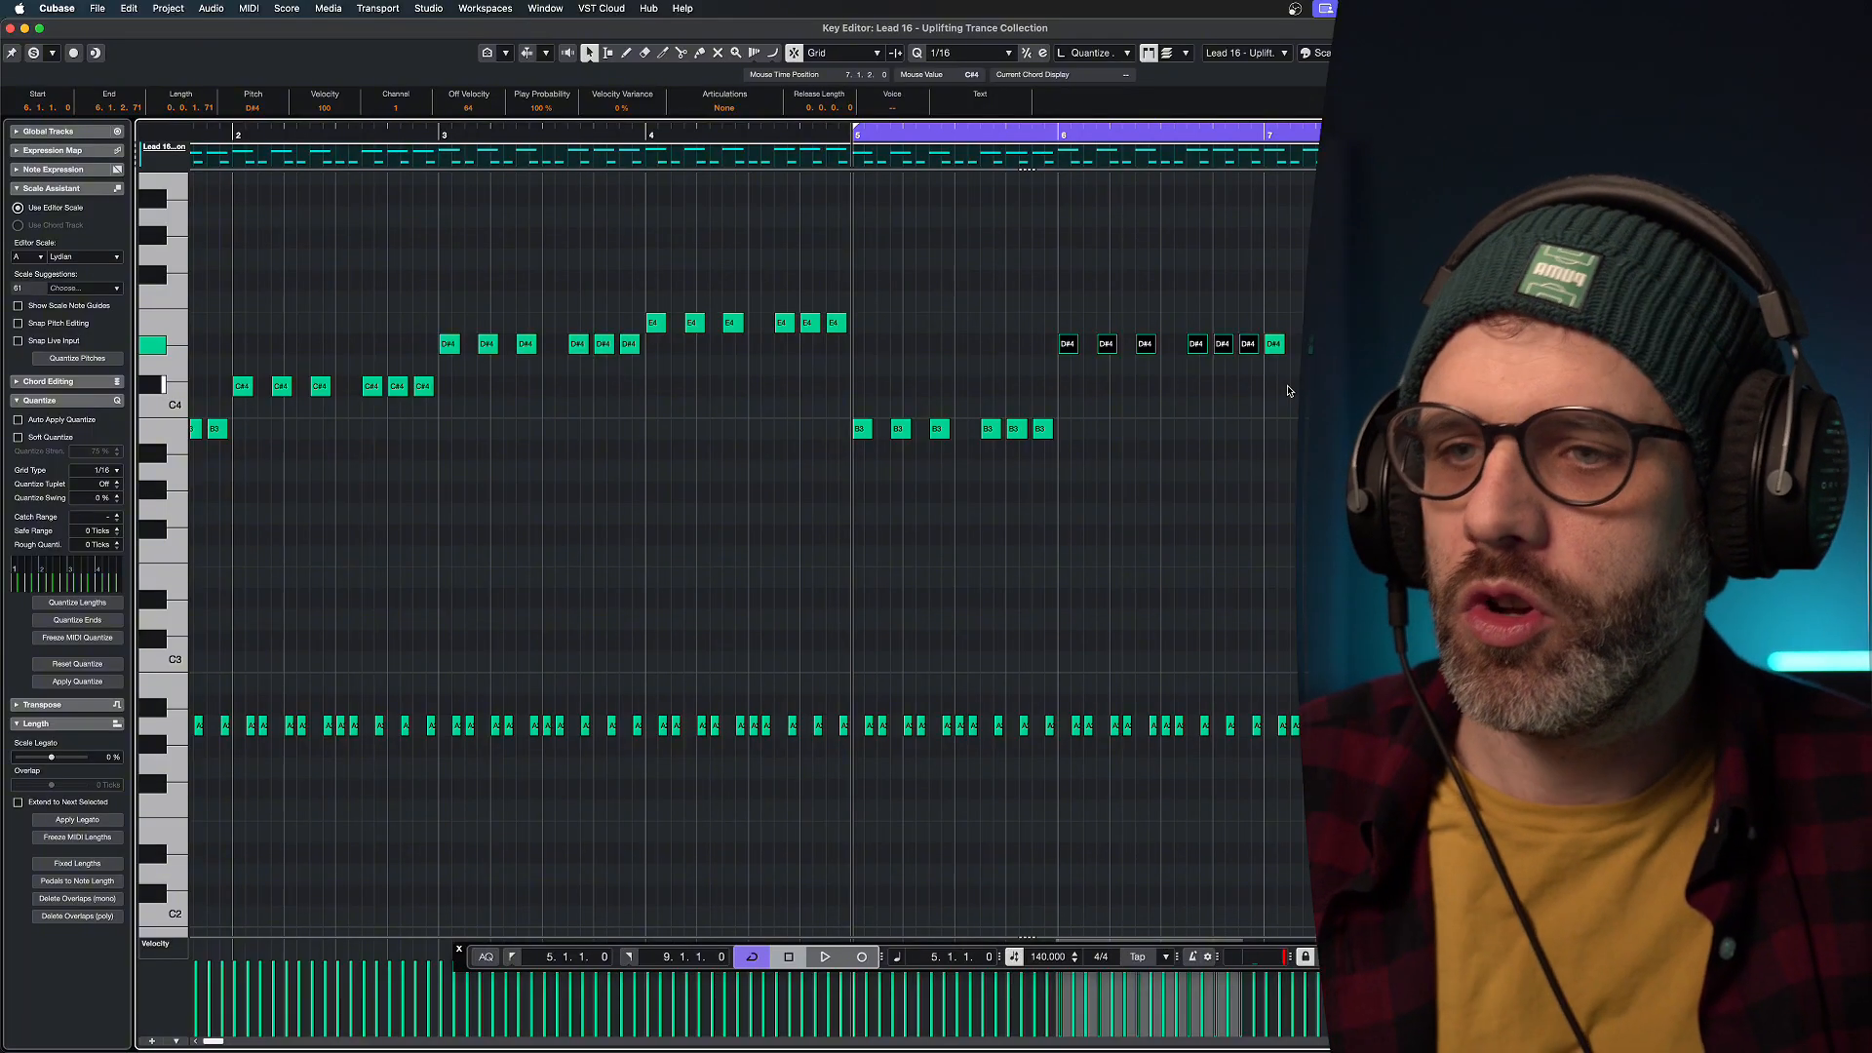
pyautogui.press('Up')
pyautogui.moveTo(890, 276); pyautogui.dragTo(649, 332)
pyautogui.click(1208, 348)
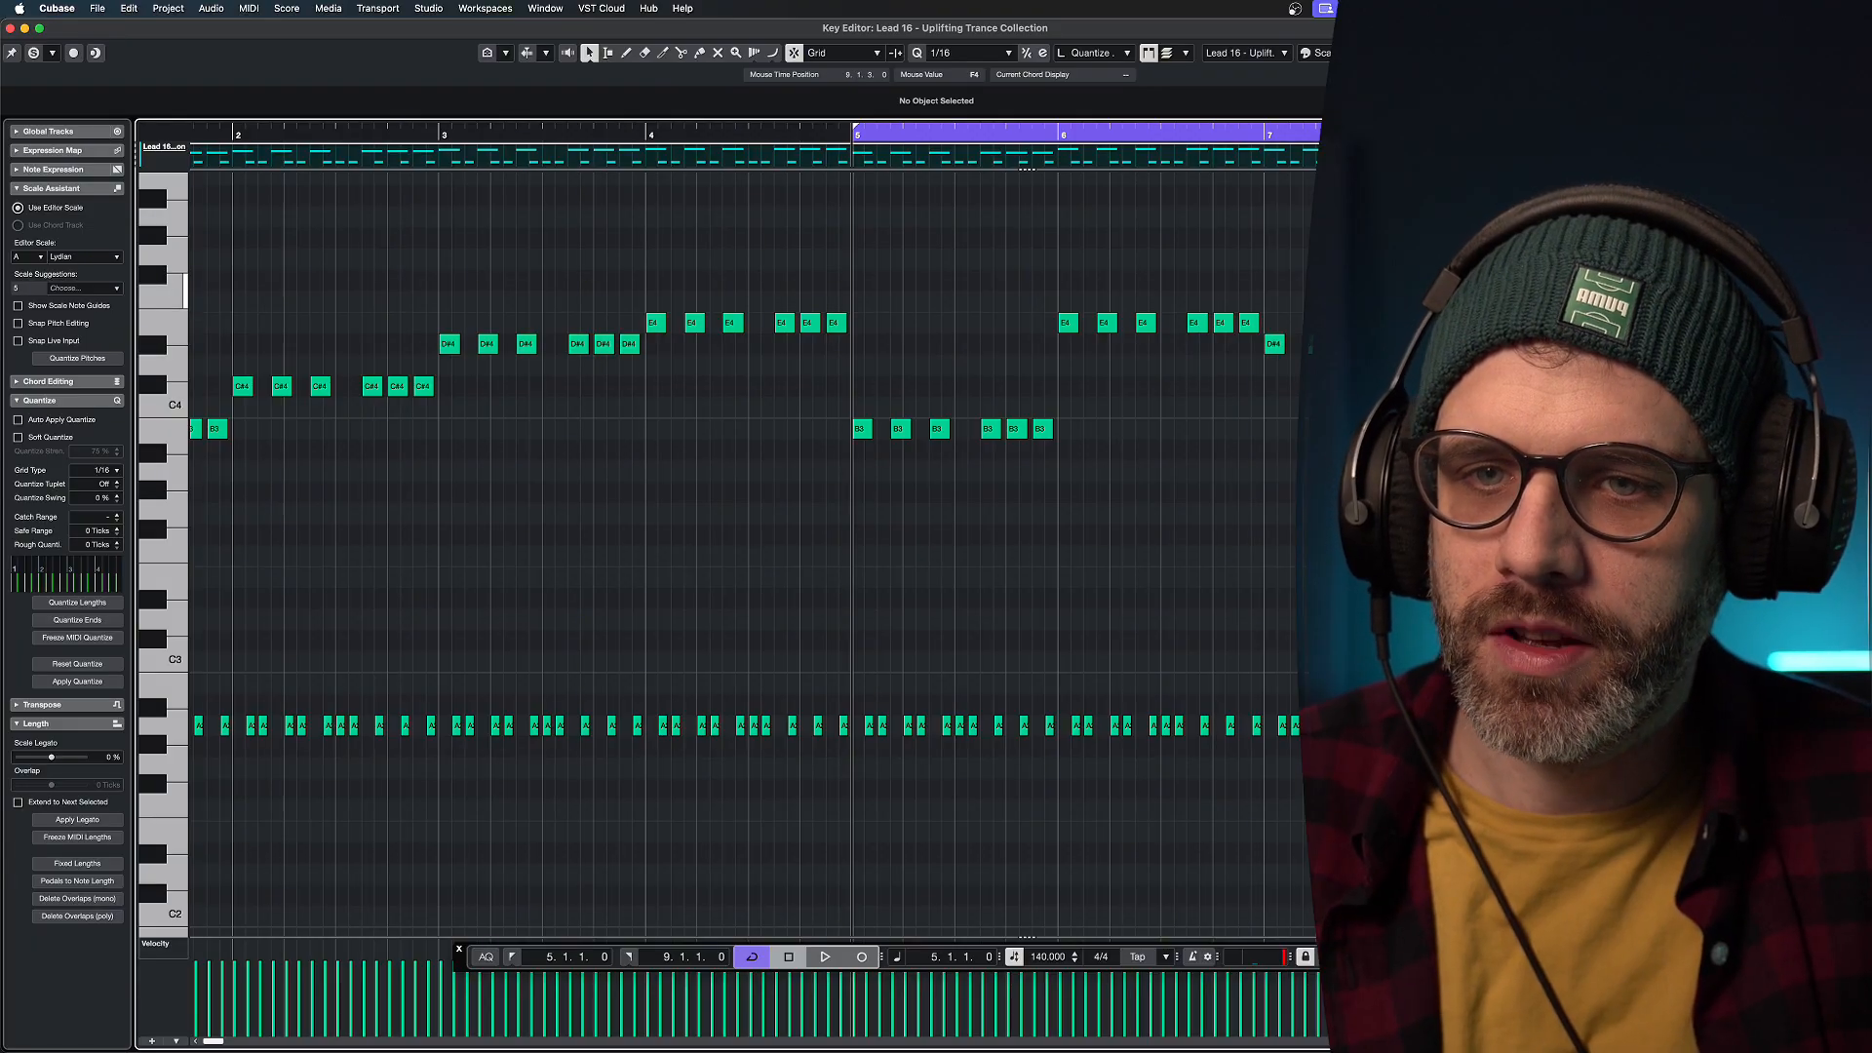
pyautogui.click(174, 328)
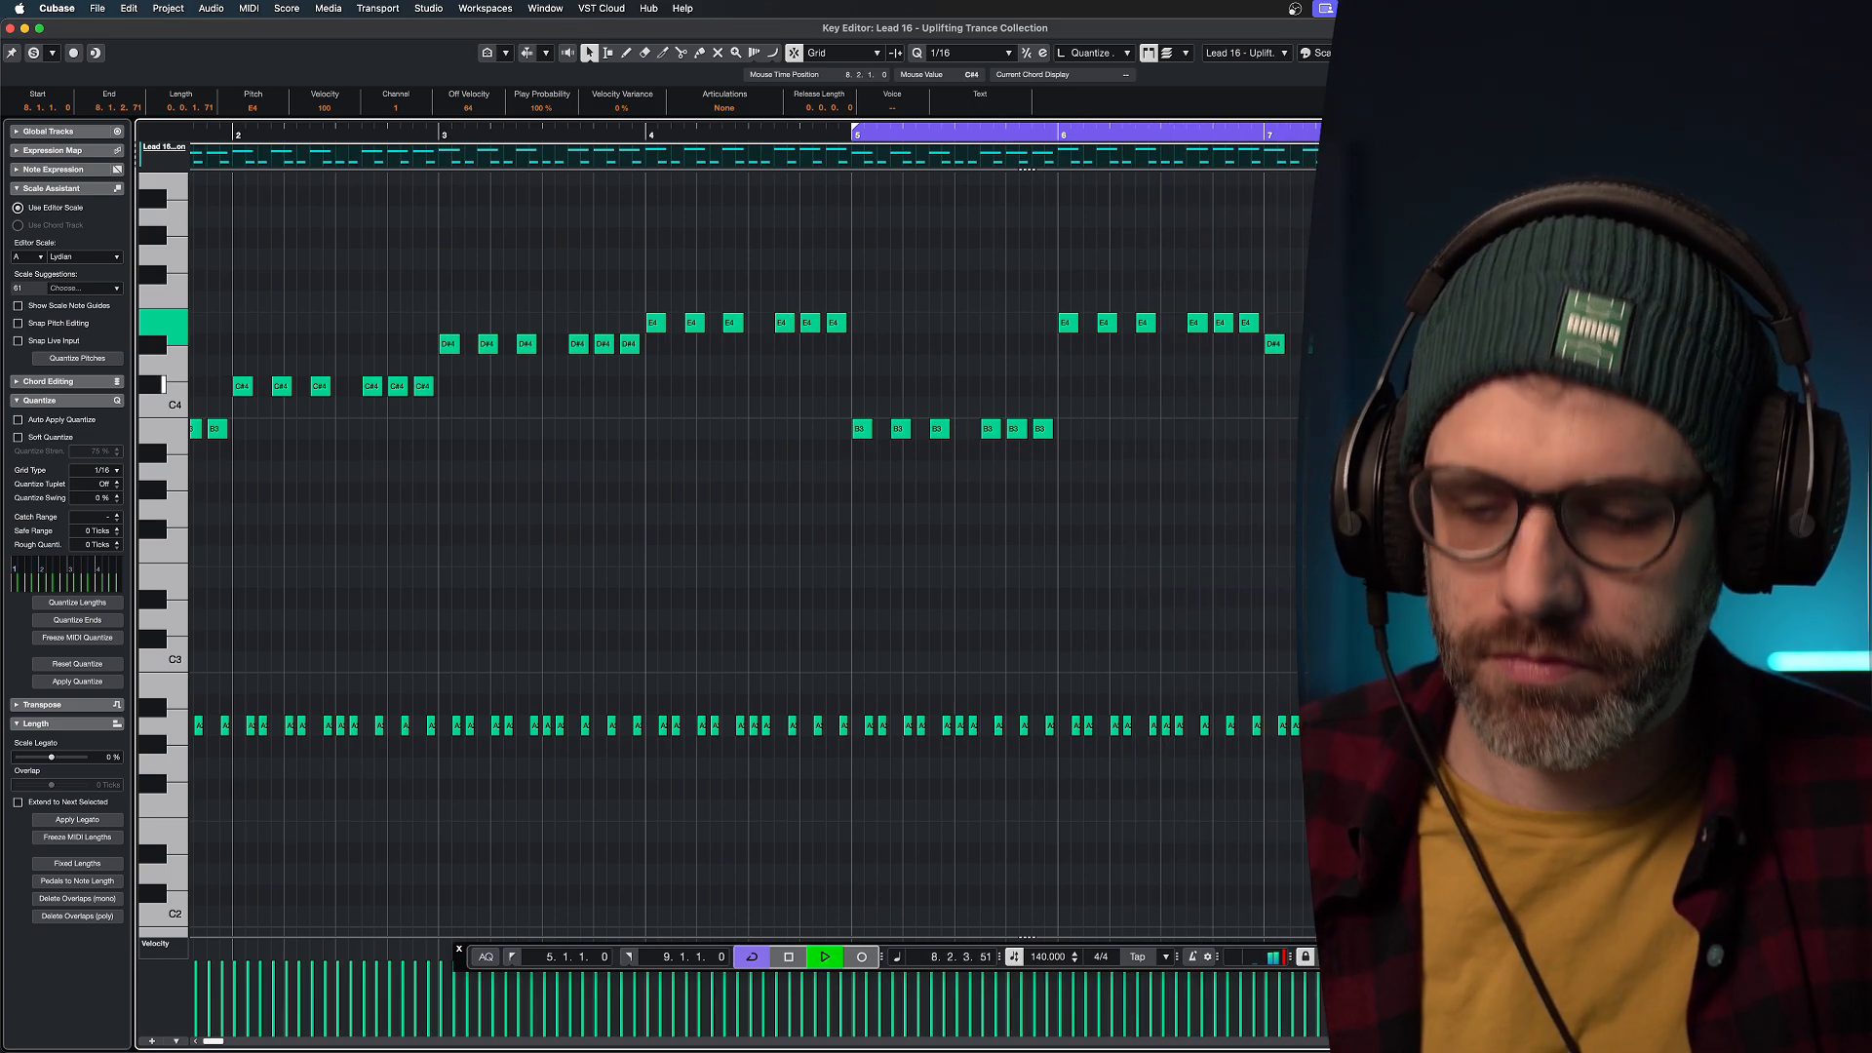
# Stop playback and raise the low A2 notes in bars 5 to 8 to B2.
pyautogui.press('g')
pyautogui.press('g')
pyautogui.press('g')
pyautogui.press('g')
pyautogui.click(896, 564)
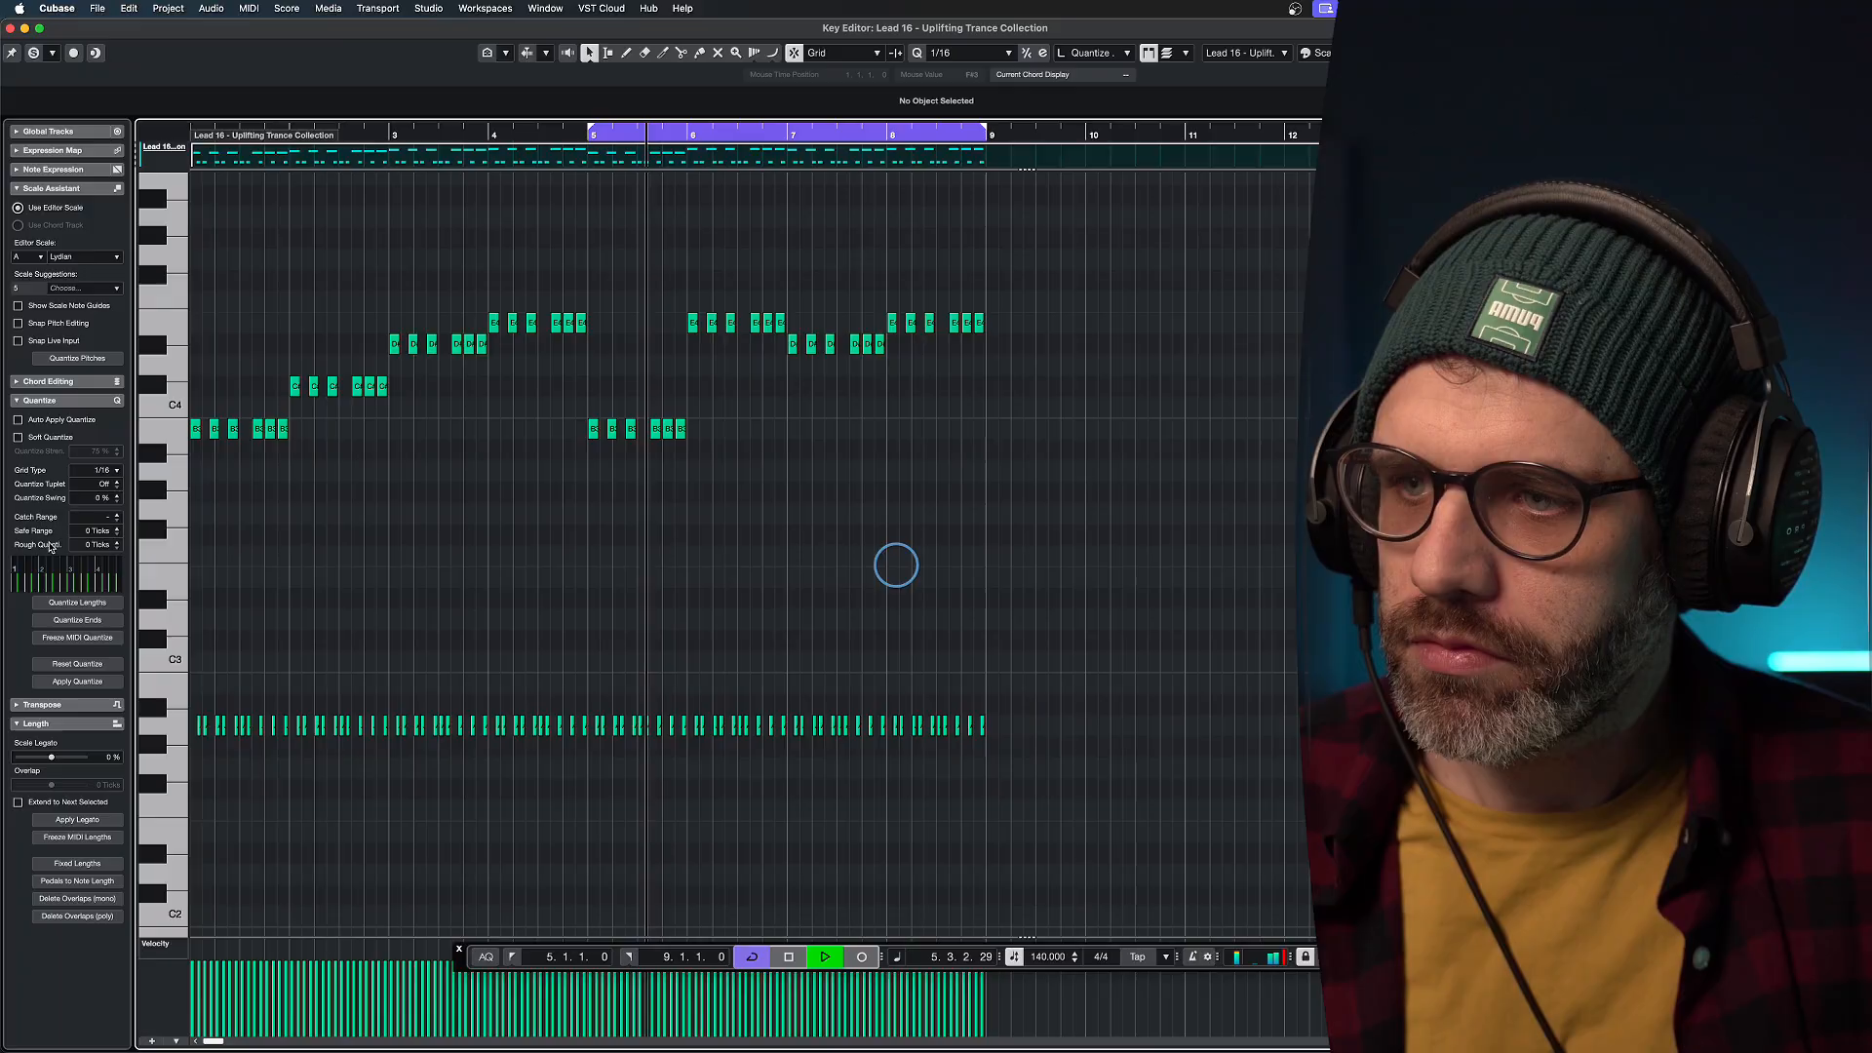
pyautogui.press('space')
pyautogui.moveTo(1162, 556); pyautogui.dragTo(597, 752)
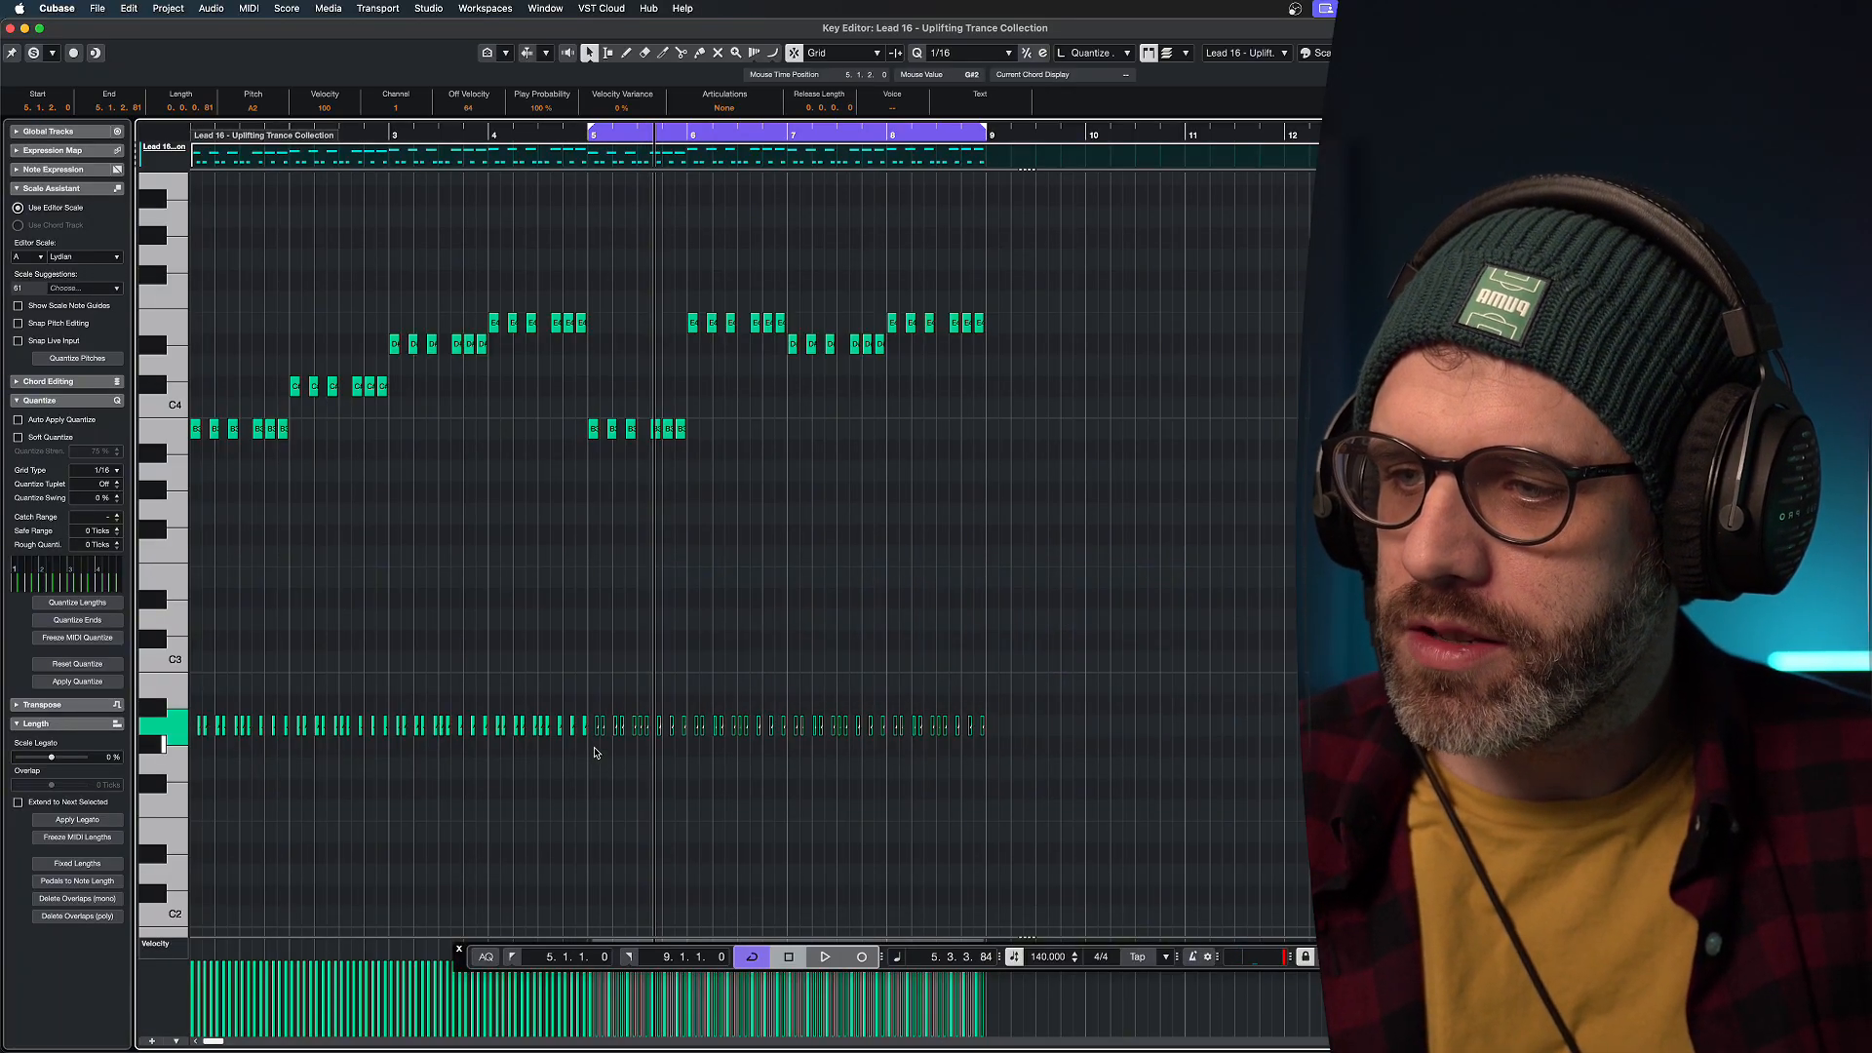
pyautogui.press('Up')
pyautogui.press('Up')
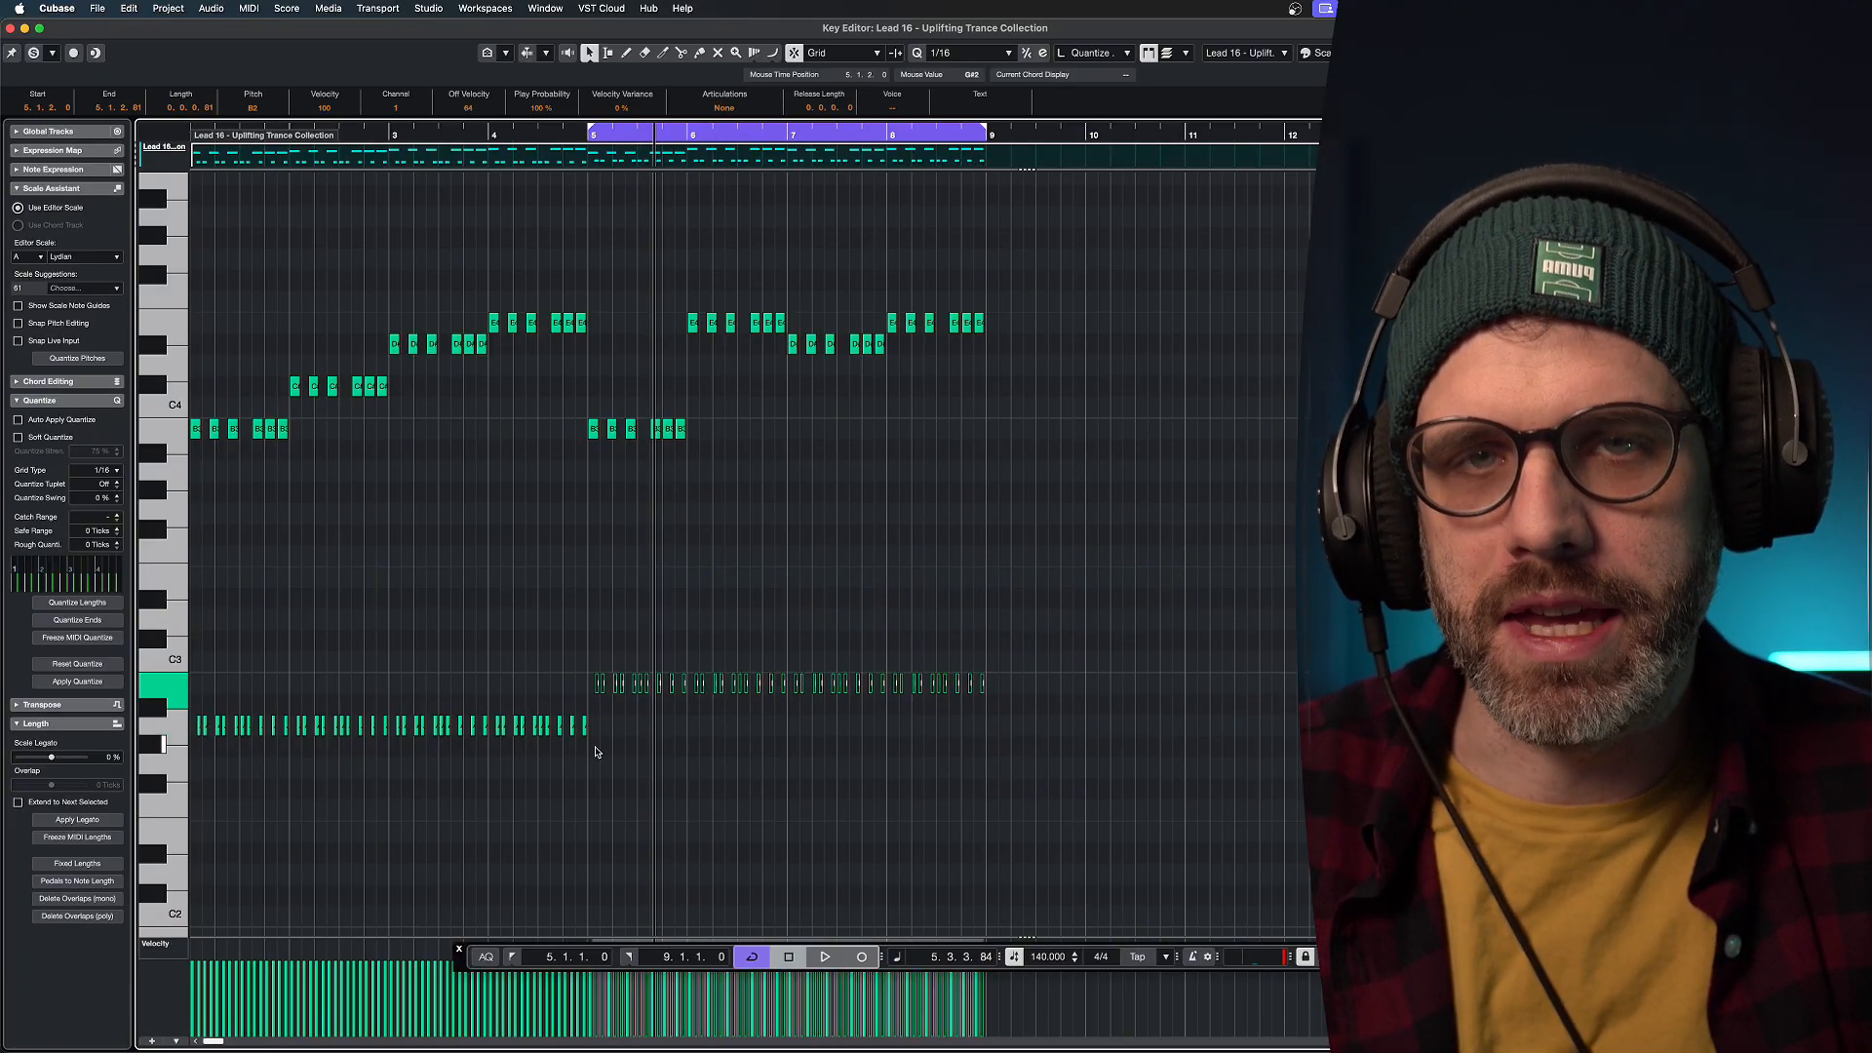
# Examine the Pad Gate 001 part's long bass note from bar 5 and the first two notes of its scale run.
pyautogui.press('Return')
pyautogui.doubleClick(635, 447)
pyautogui.moveTo(597, 738); pyautogui.dragTo(727, 832)
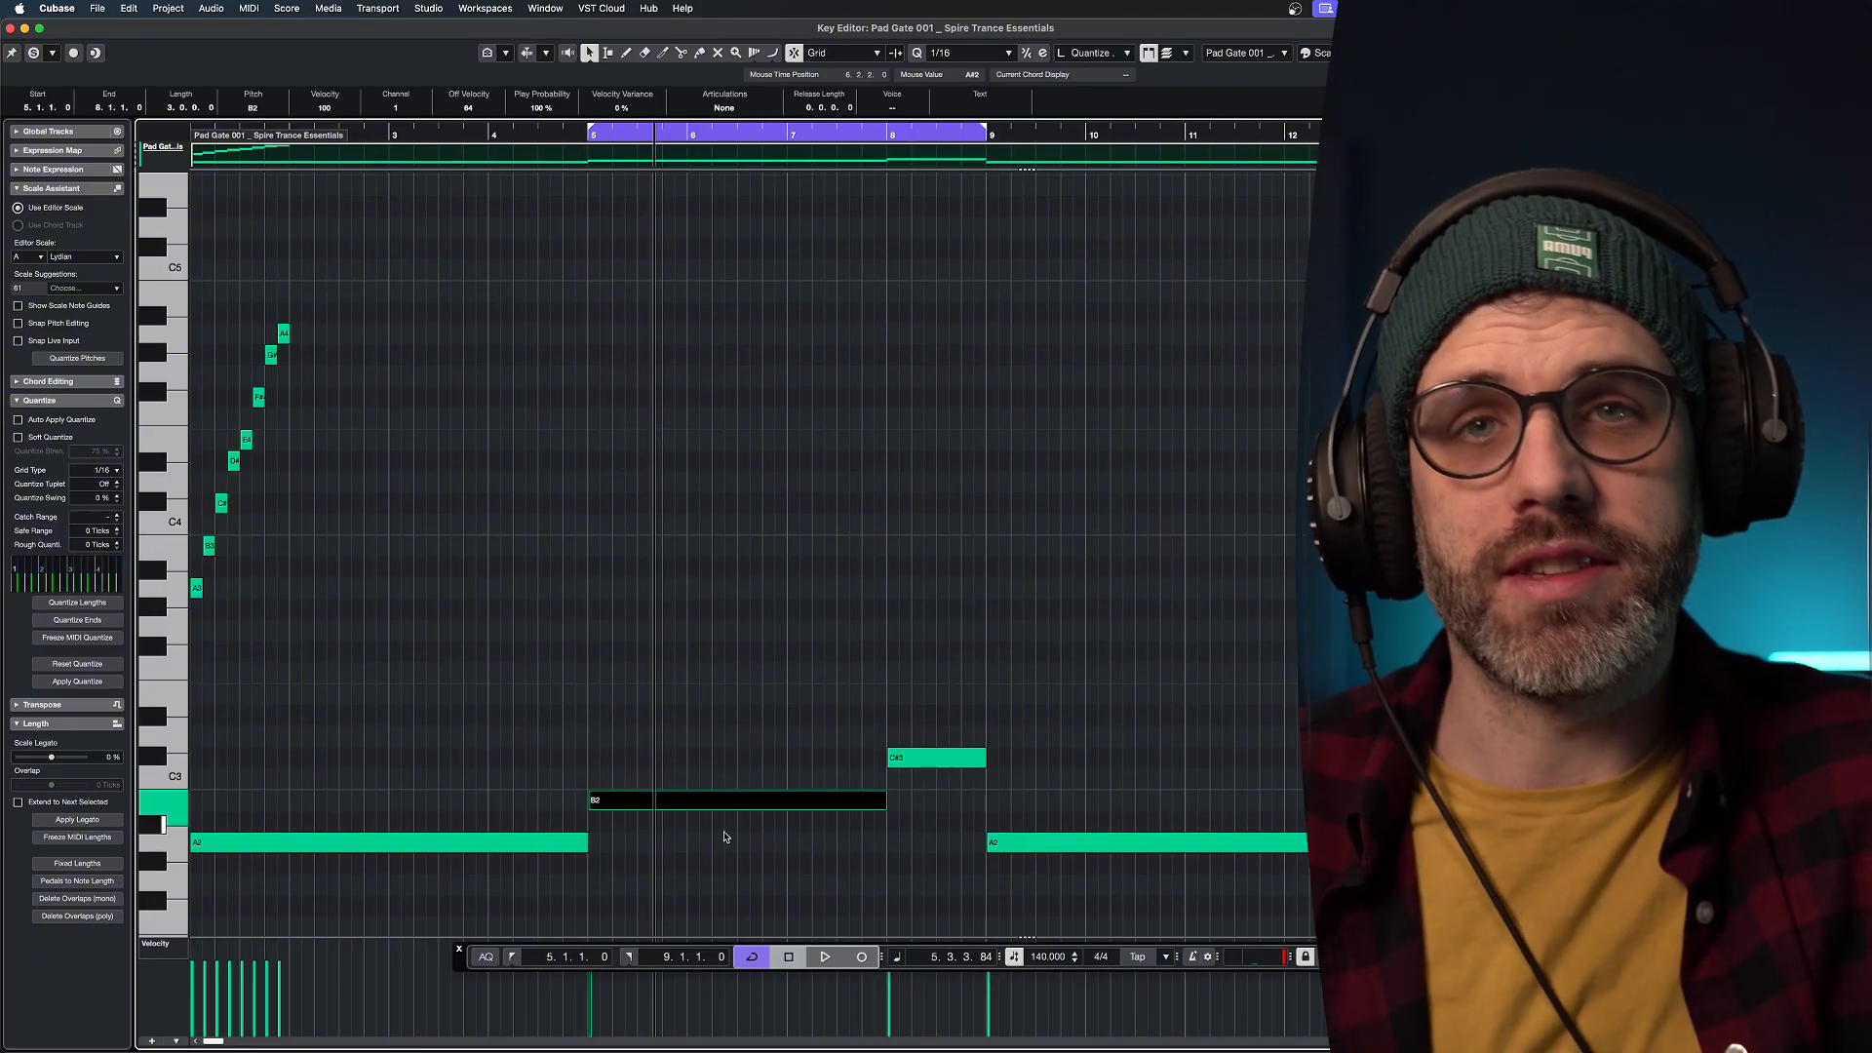
pyautogui.click(197, 589)
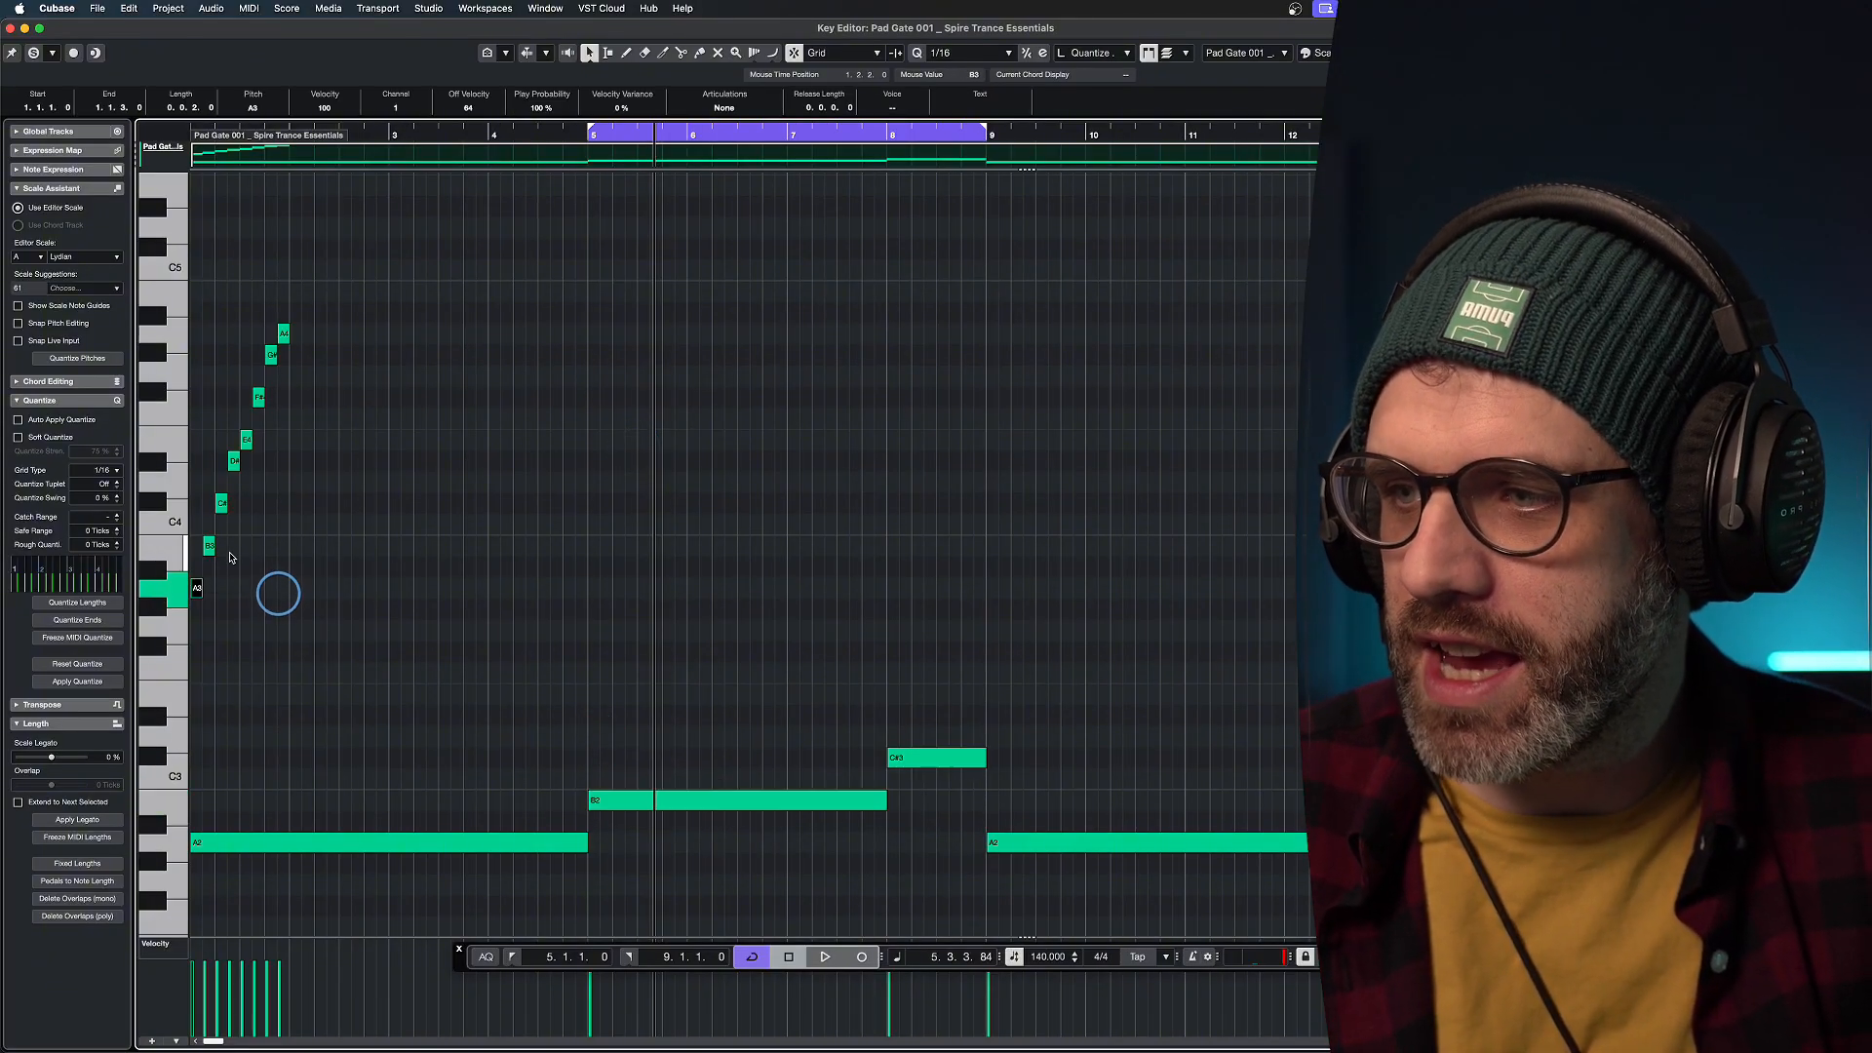
pyautogui.click(238, 548)
pyautogui.click(209, 548)
pyautogui.press('Return')
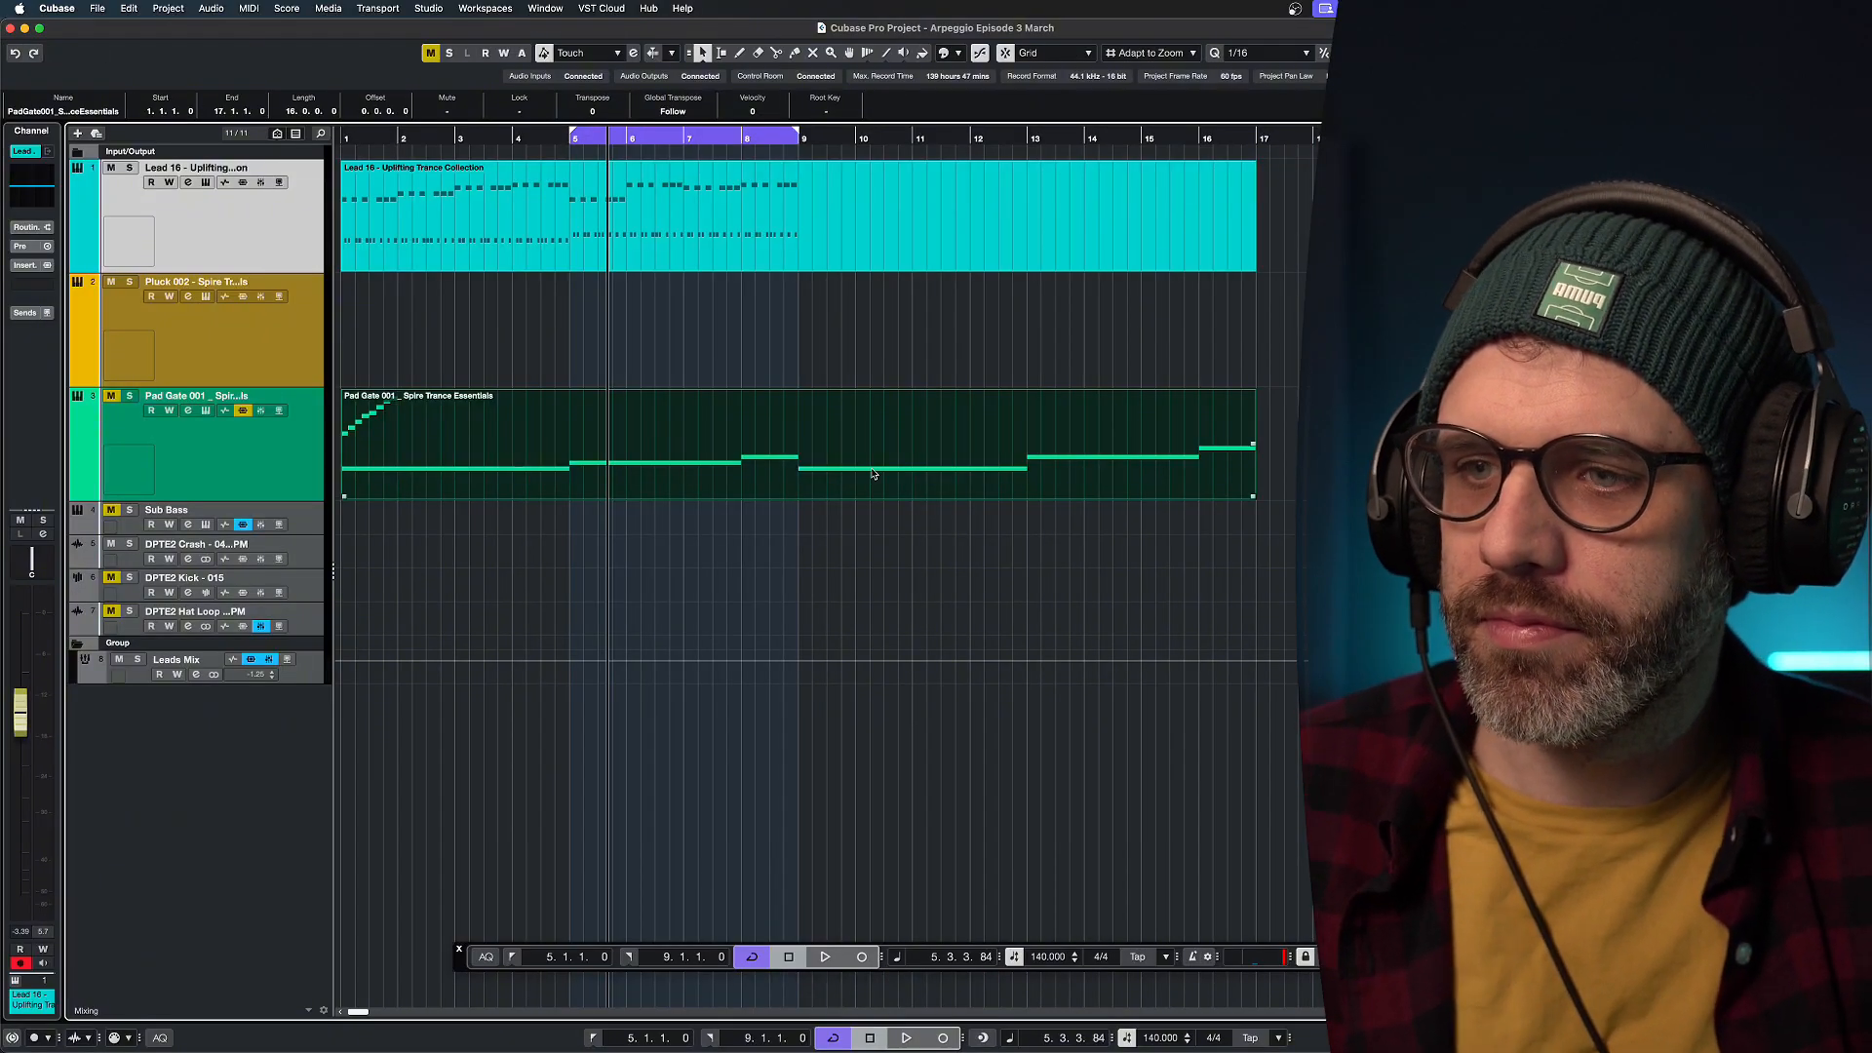
# Reopen the Lead 16 part and play the loop over bars 5 to 8.
pyautogui.doubleClick(698, 222)
pyautogui.press('space')
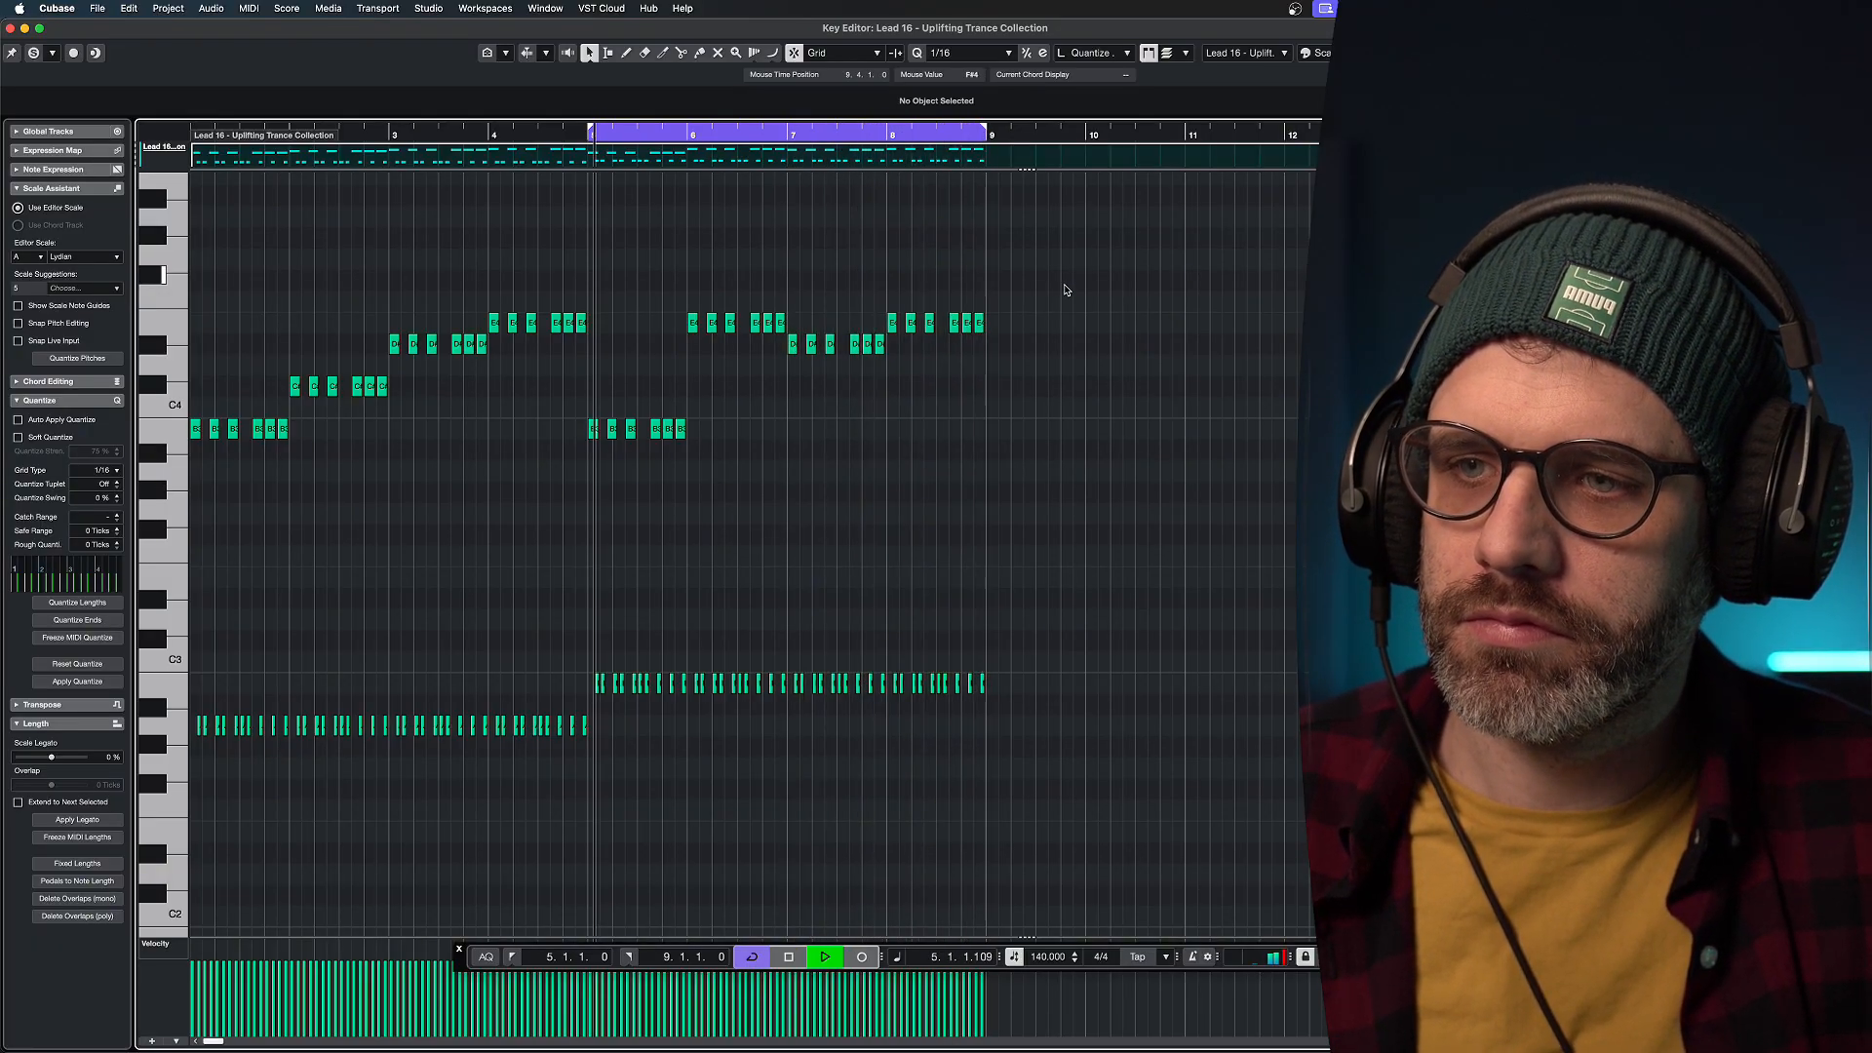
pyautogui.press('space')
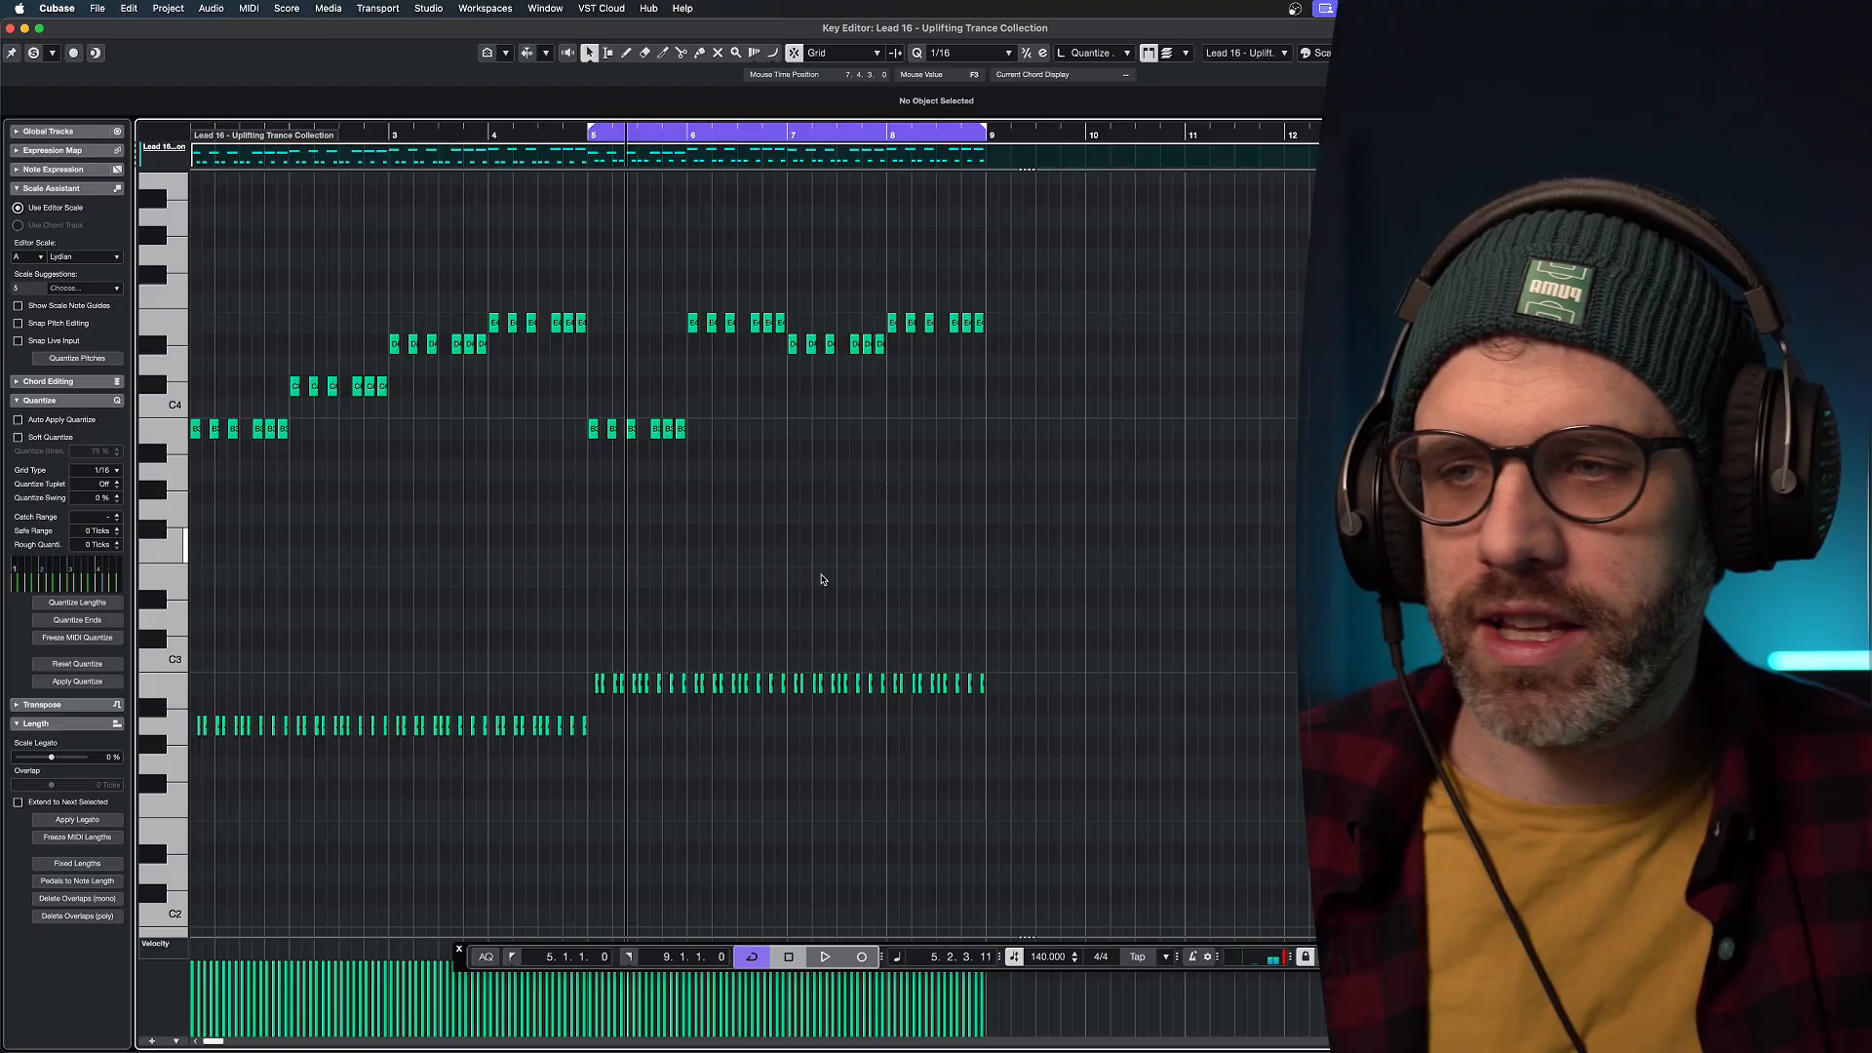
# Duplicate all notes of the eight-bar Lead 16 arpeggio so the copies start at bar 9.
pyautogui.moveTo(648, 643); pyautogui.dragTo(371, 727)
pyautogui.moveTo(1116, 209); pyautogui.dragTo(192, 808)
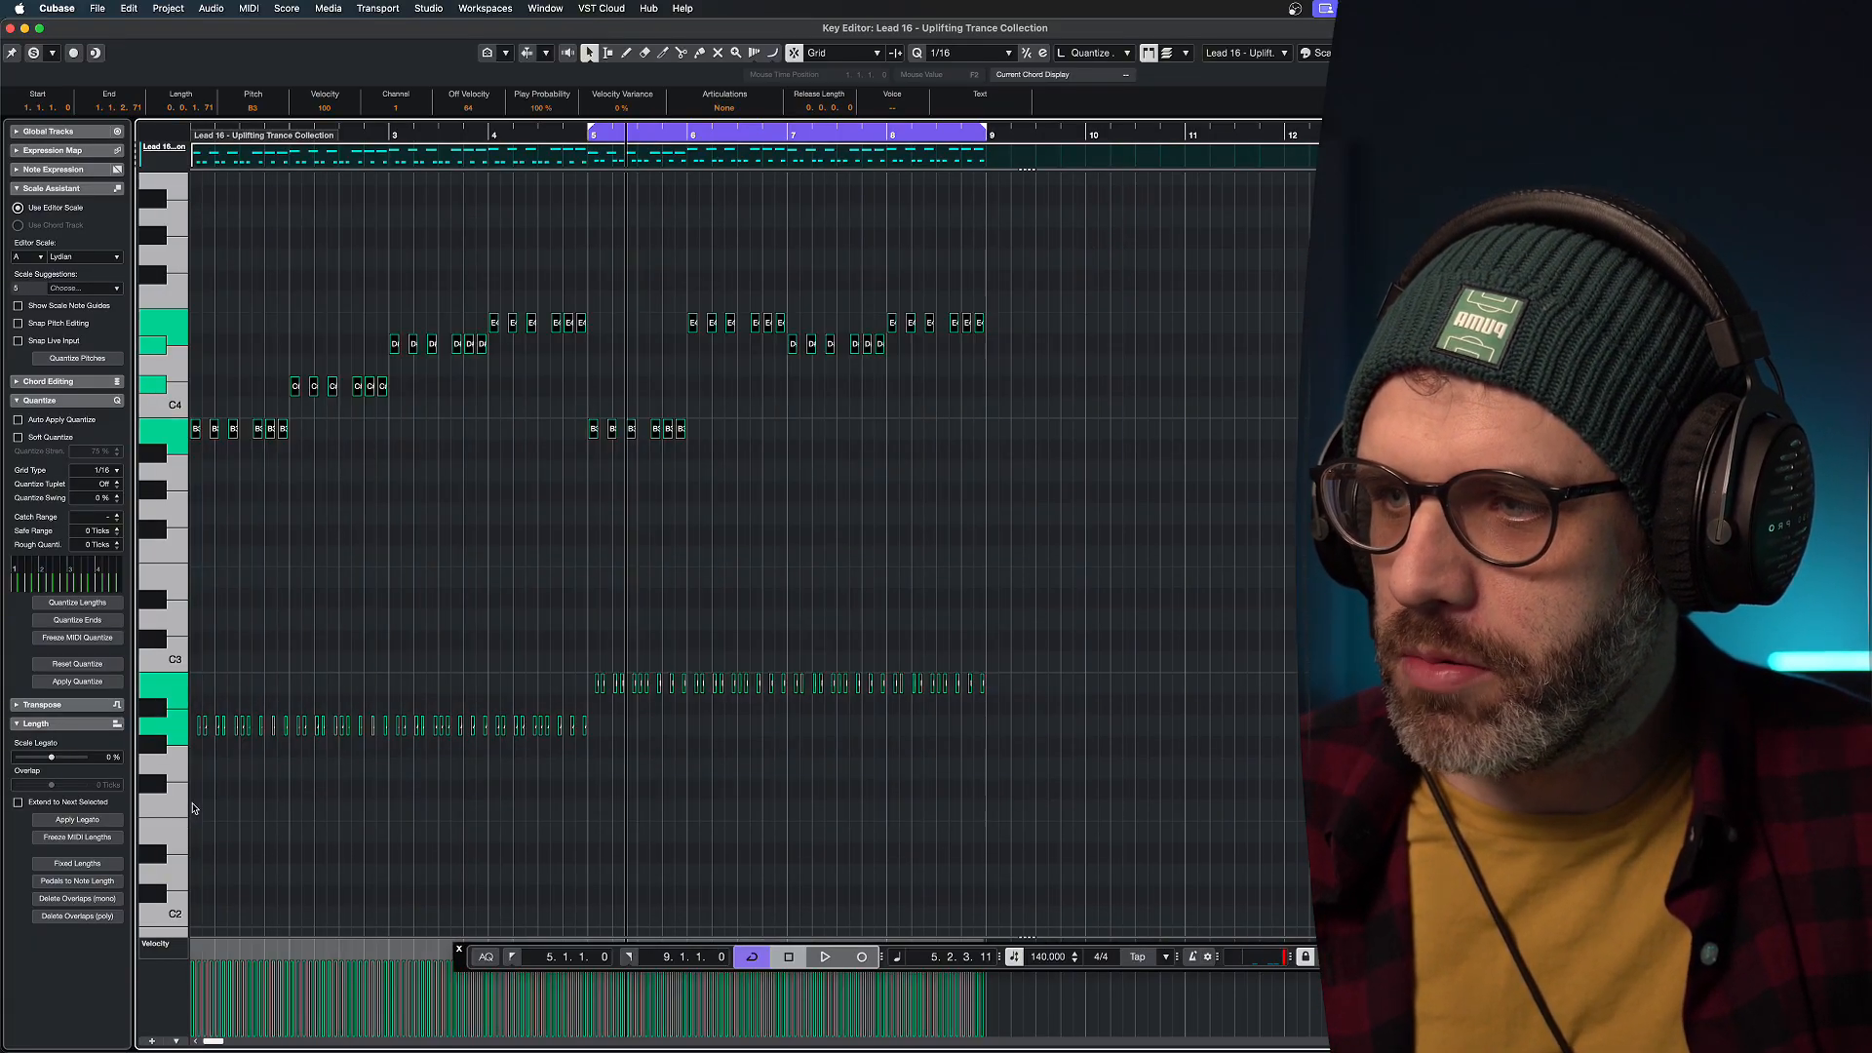
pyautogui.press('super+d')
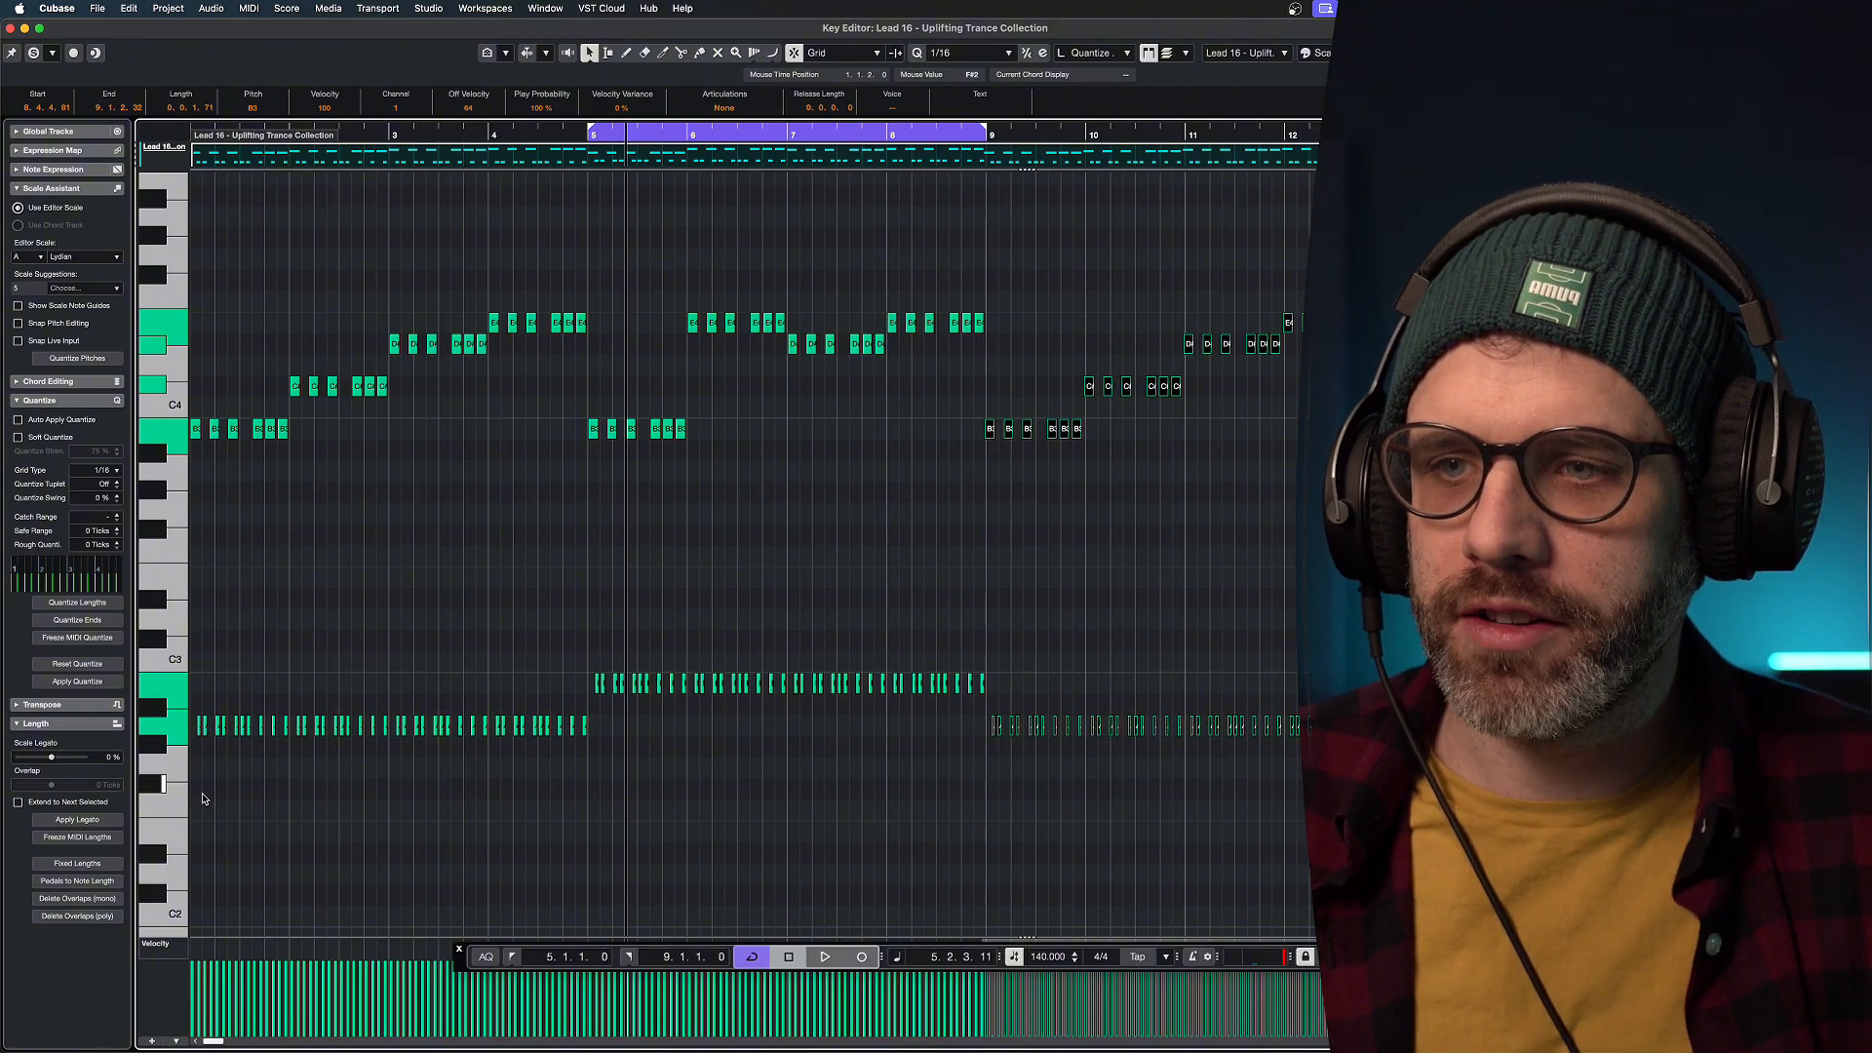
# Quantize the duplicated Lead 16 notes and play the arrangement with the loop set from bar 1 to bar 13.
pyautogui.press('q')
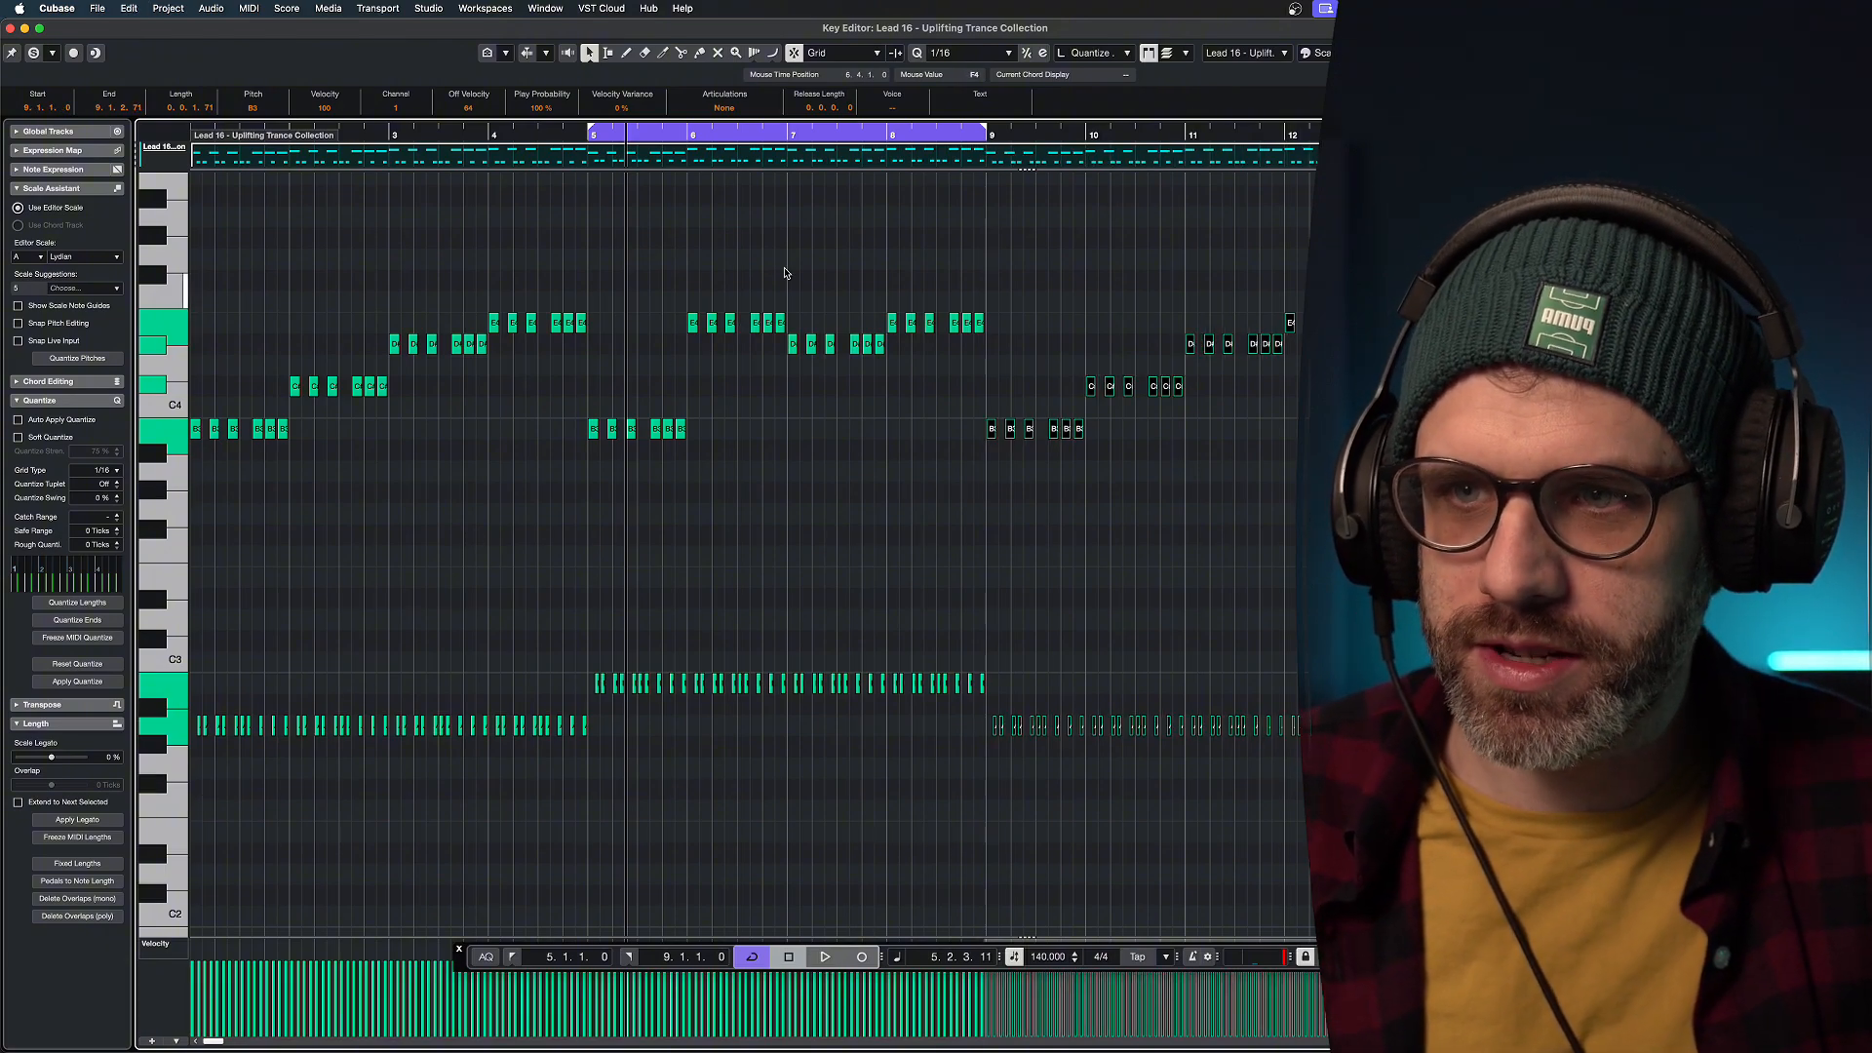
pyautogui.moveTo(590, 131); pyautogui.dragTo(88, 135)
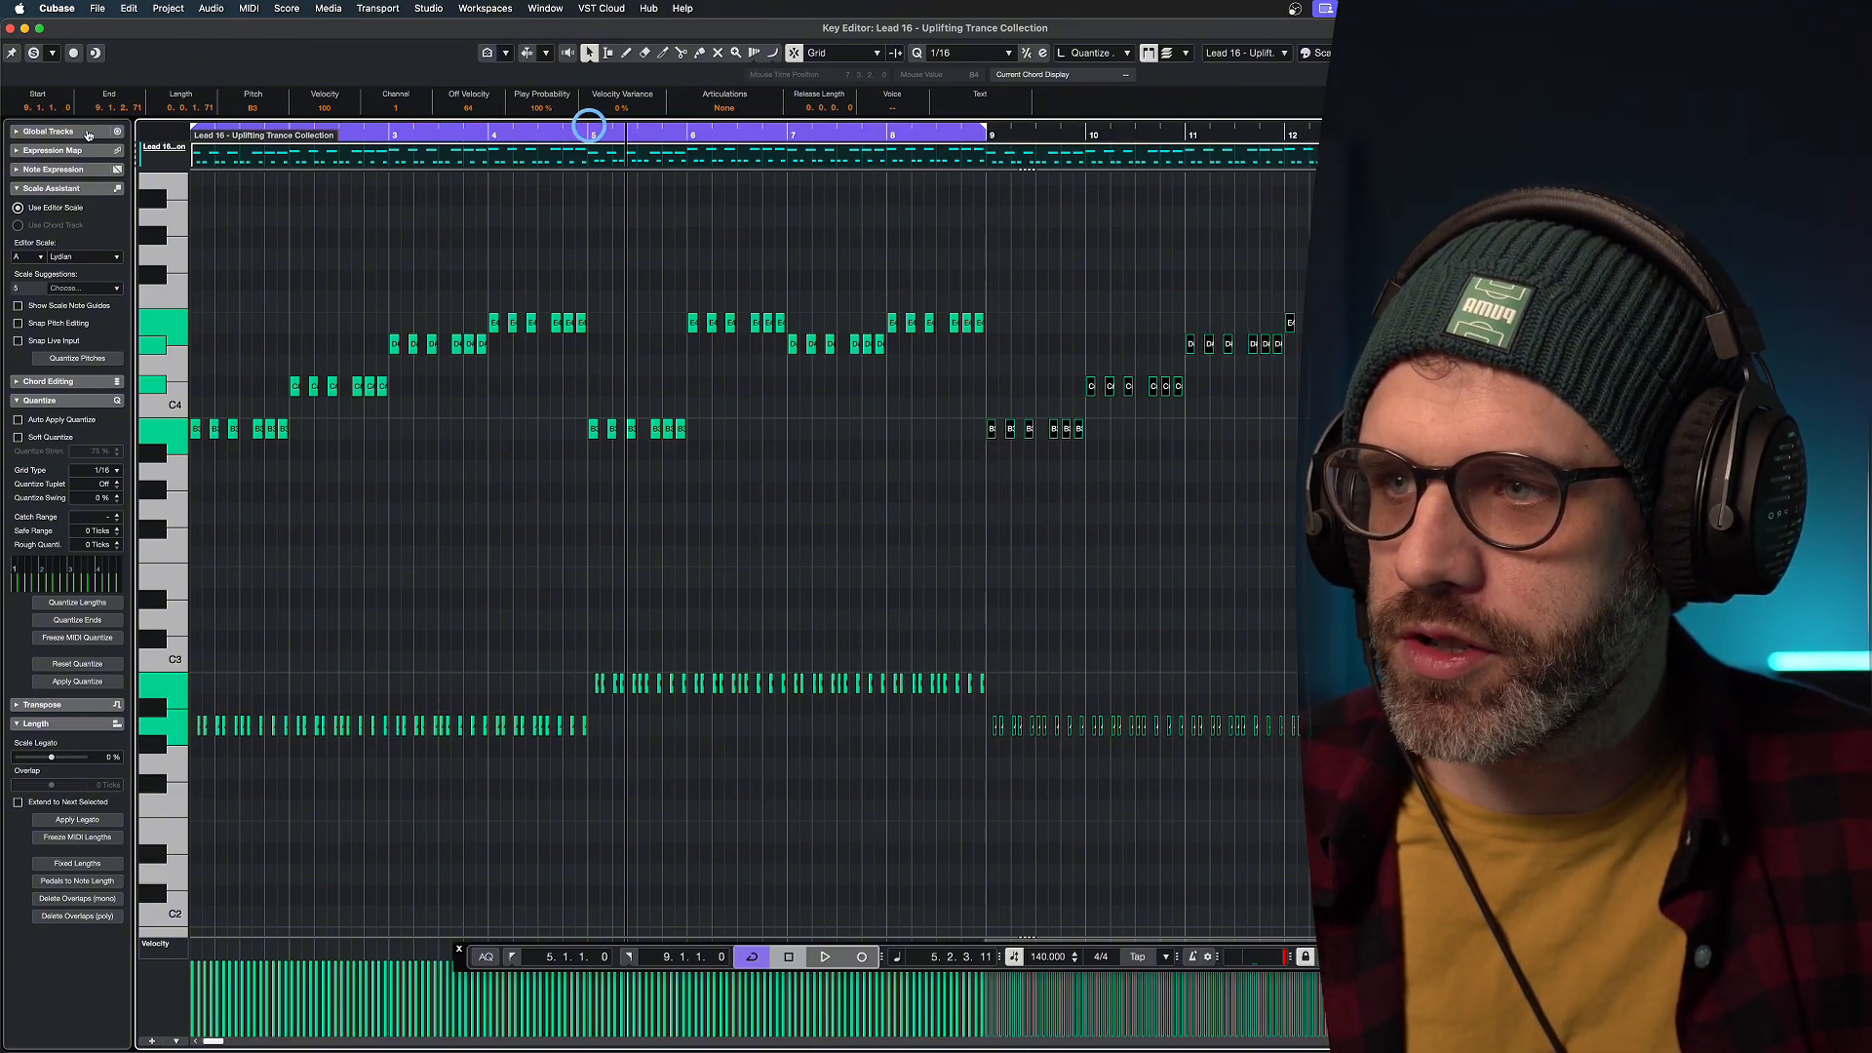
pyautogui.keyDown('alt'); pyautogui.click(1389, 131); pyautogui.keyUp('alt')
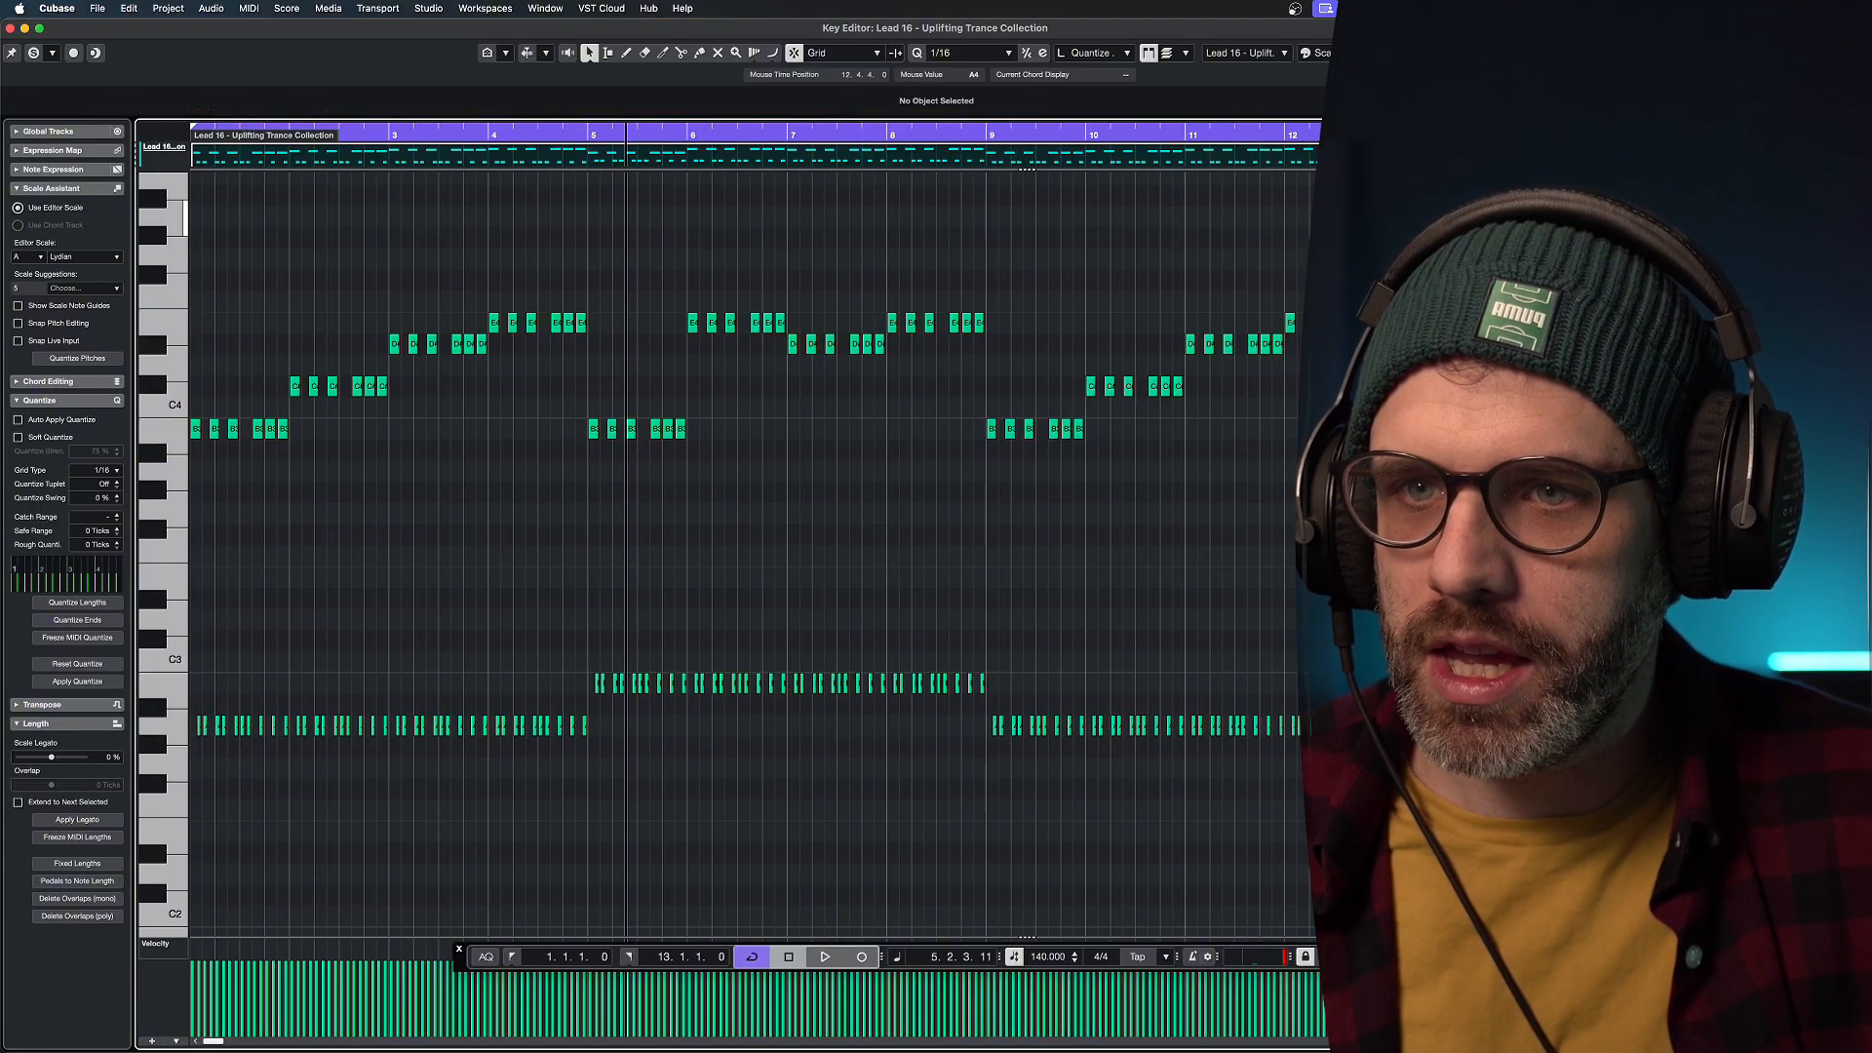
pyautogui.press('space')
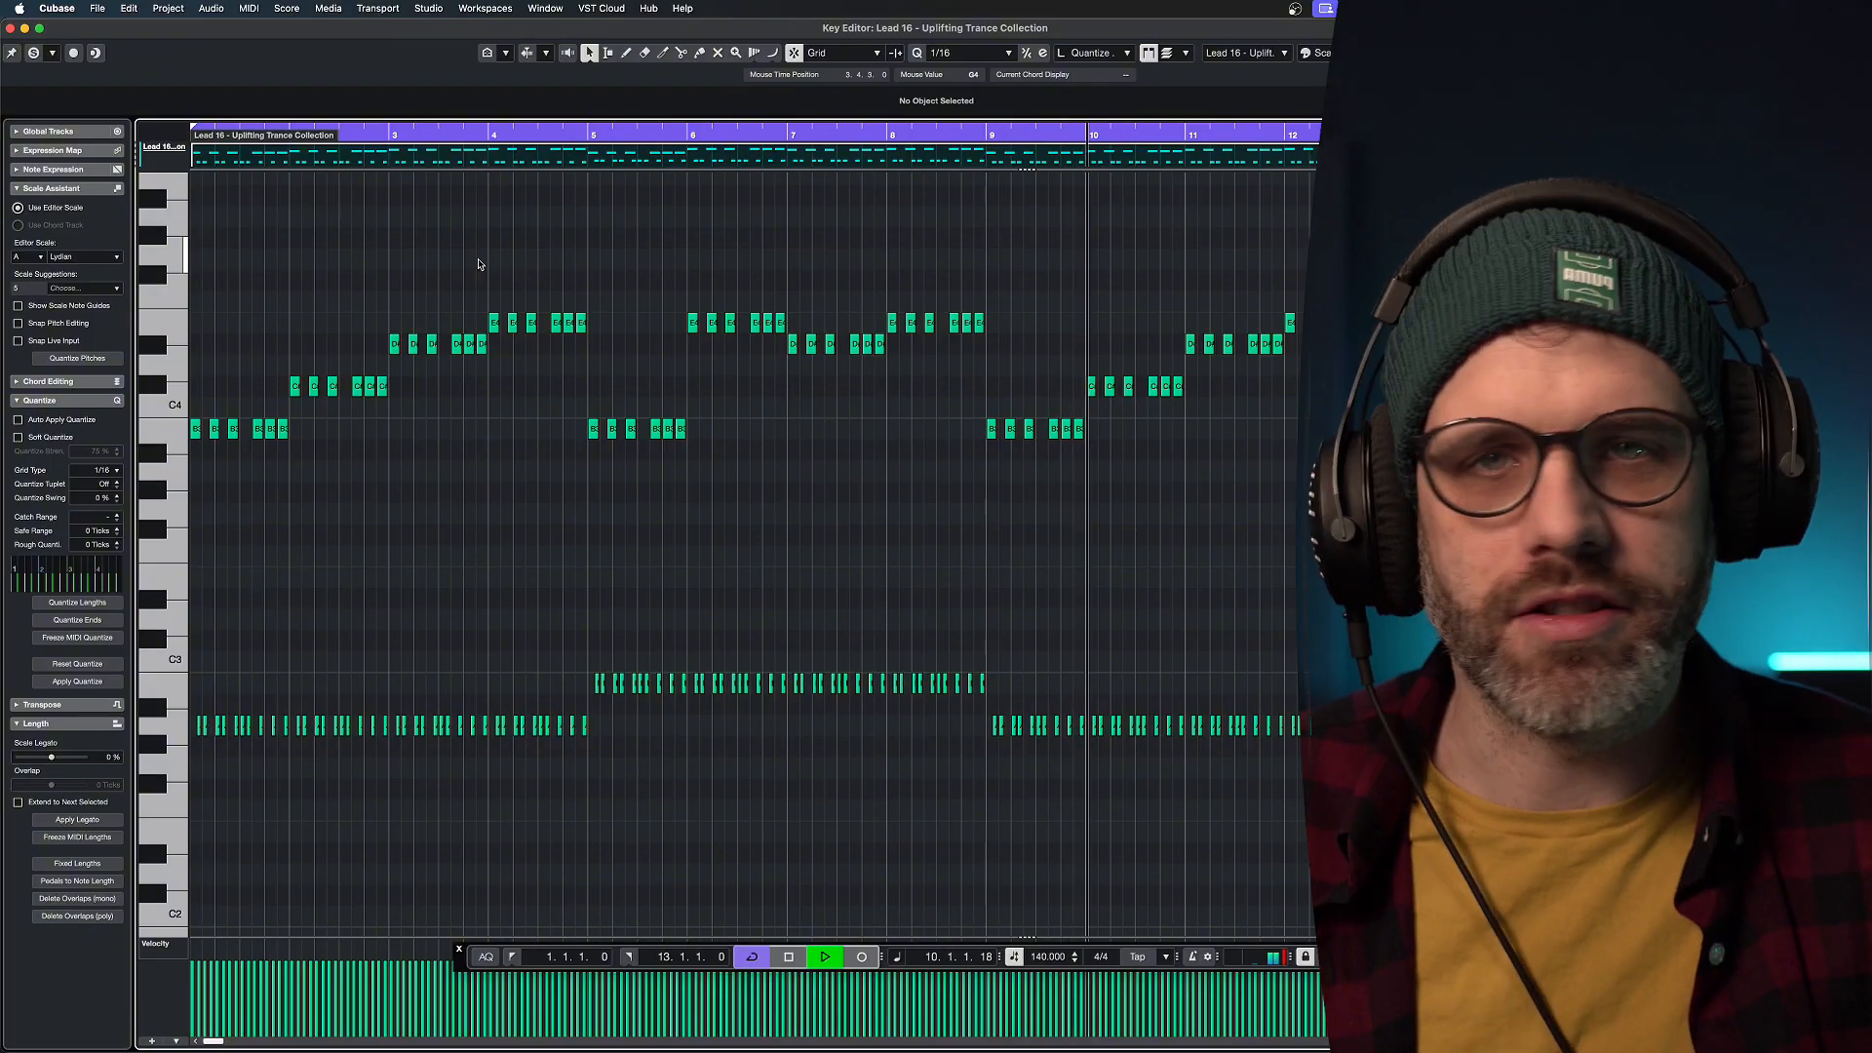
pyautogui.press('space')
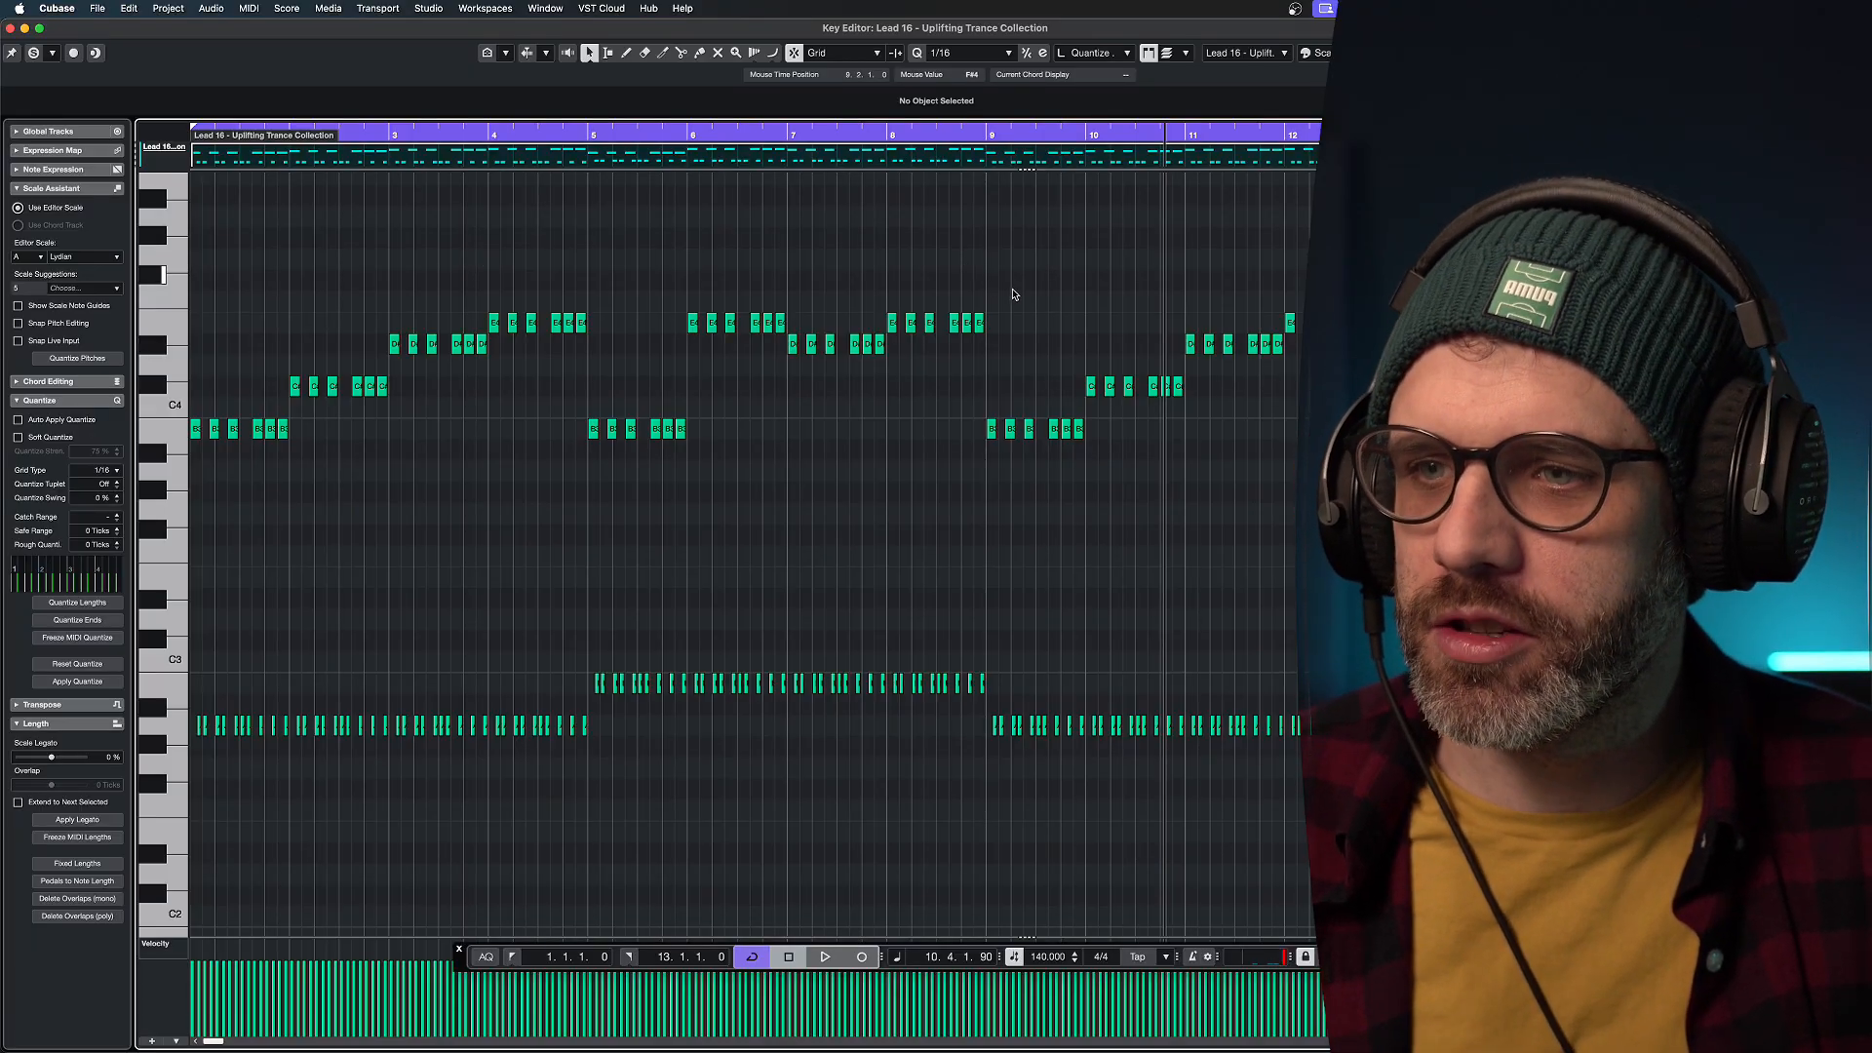
# Try raising the low notes in bars 5 to 8 by two semitones to C#3 and listen to the change.
pyautogui.moveTo(1014, 283); pyautogui.dragTo(863, 329)
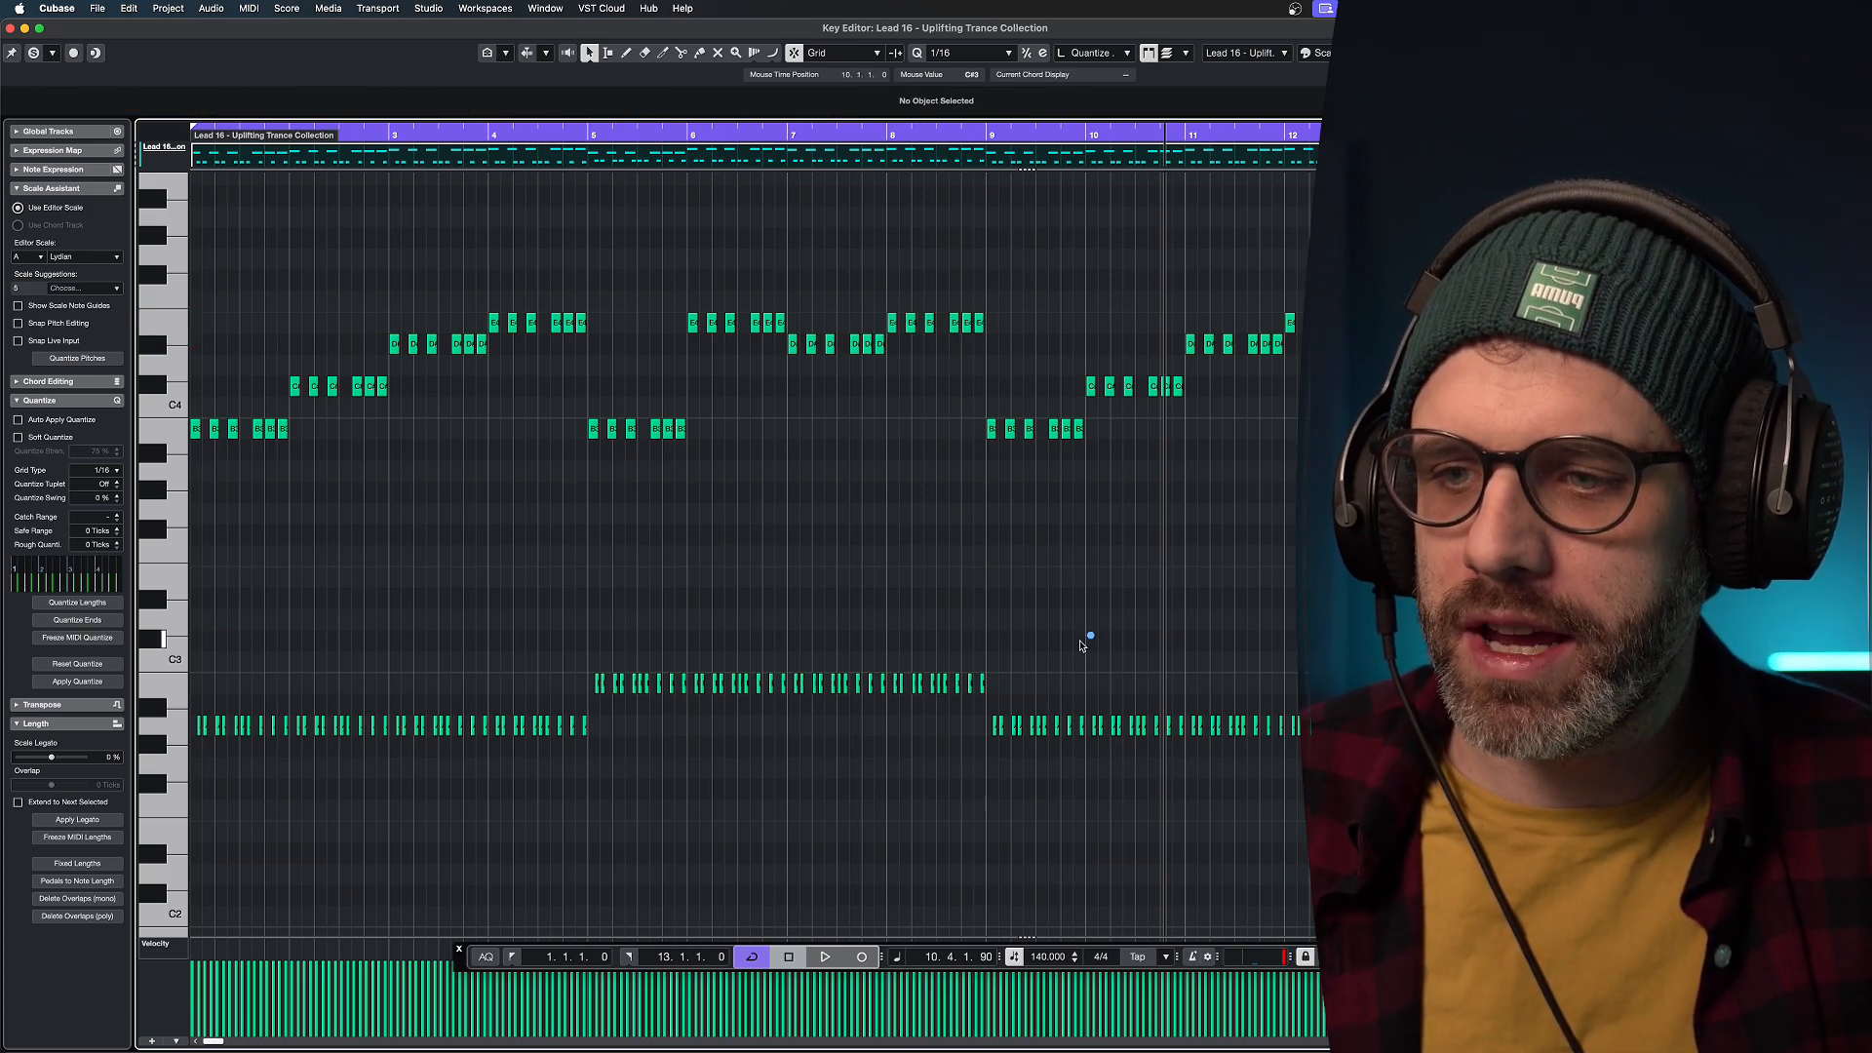
pyautogui.moveTo(1090, 634); pyautogui.dragTo(779, 750)
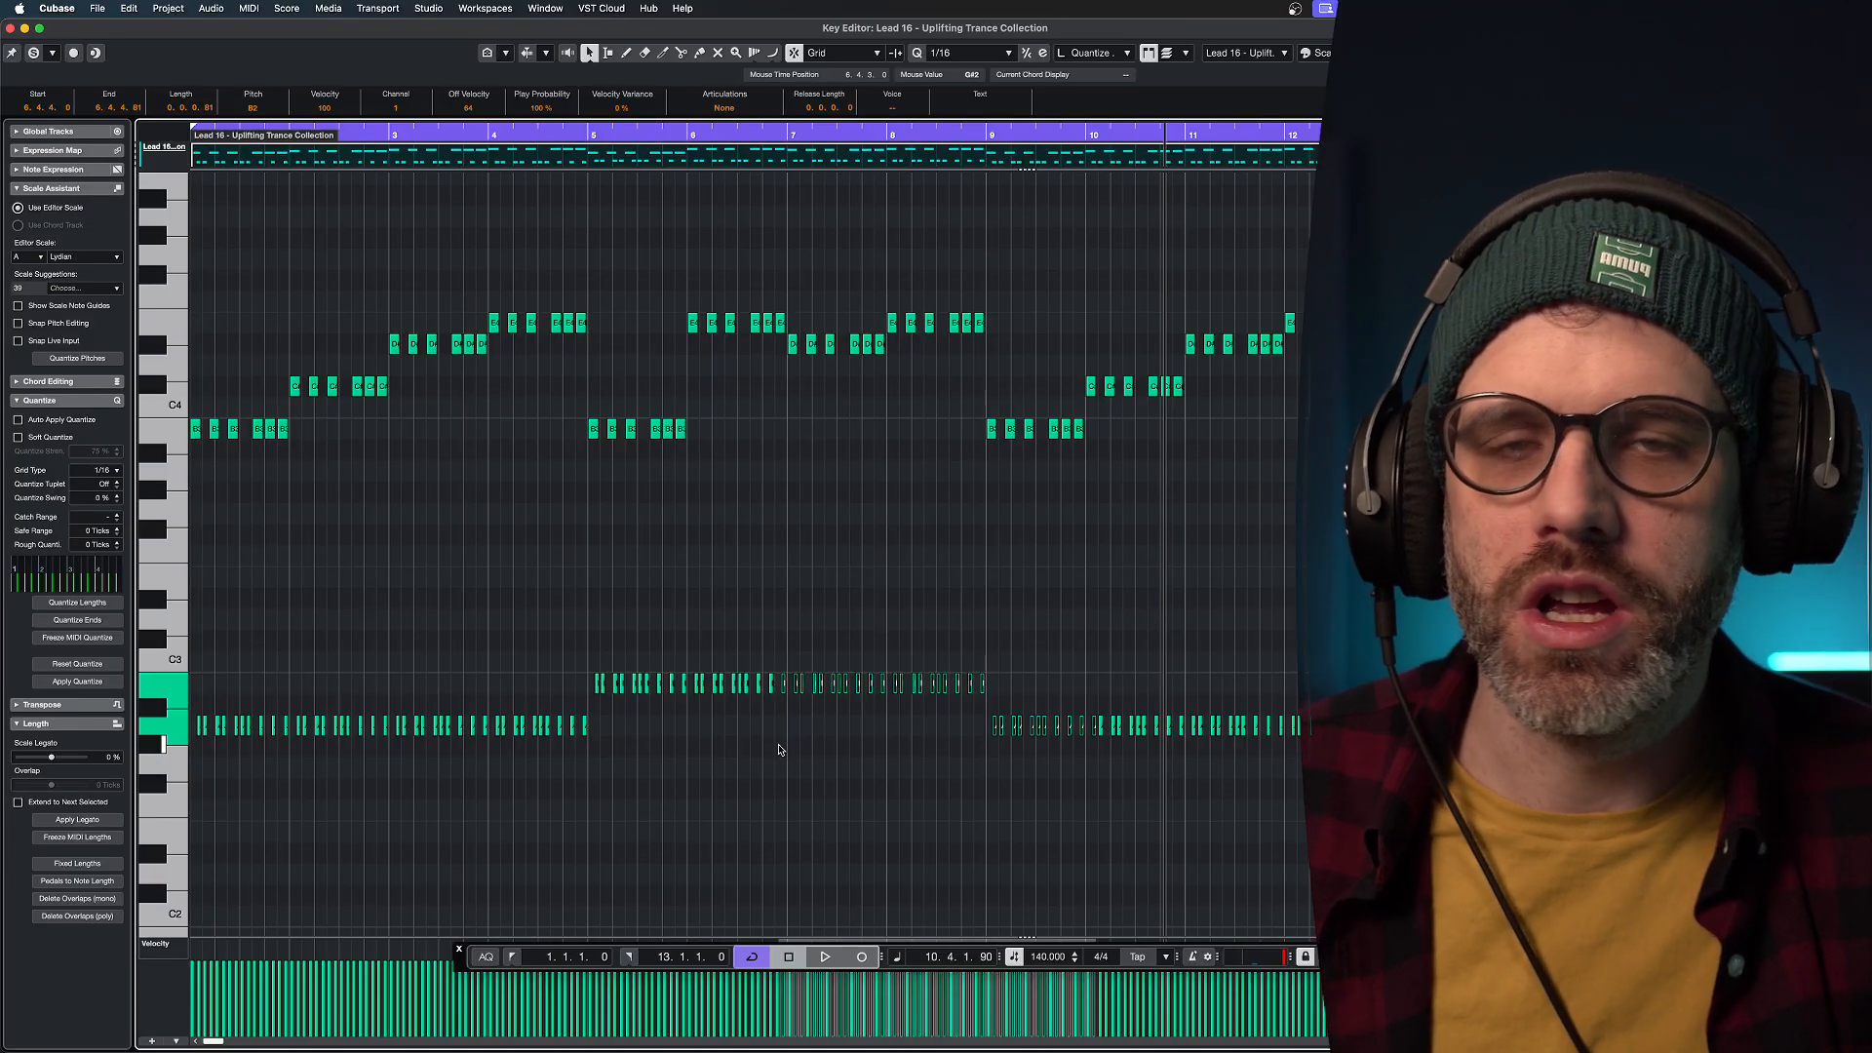
pyautogui.click(1041, 532)
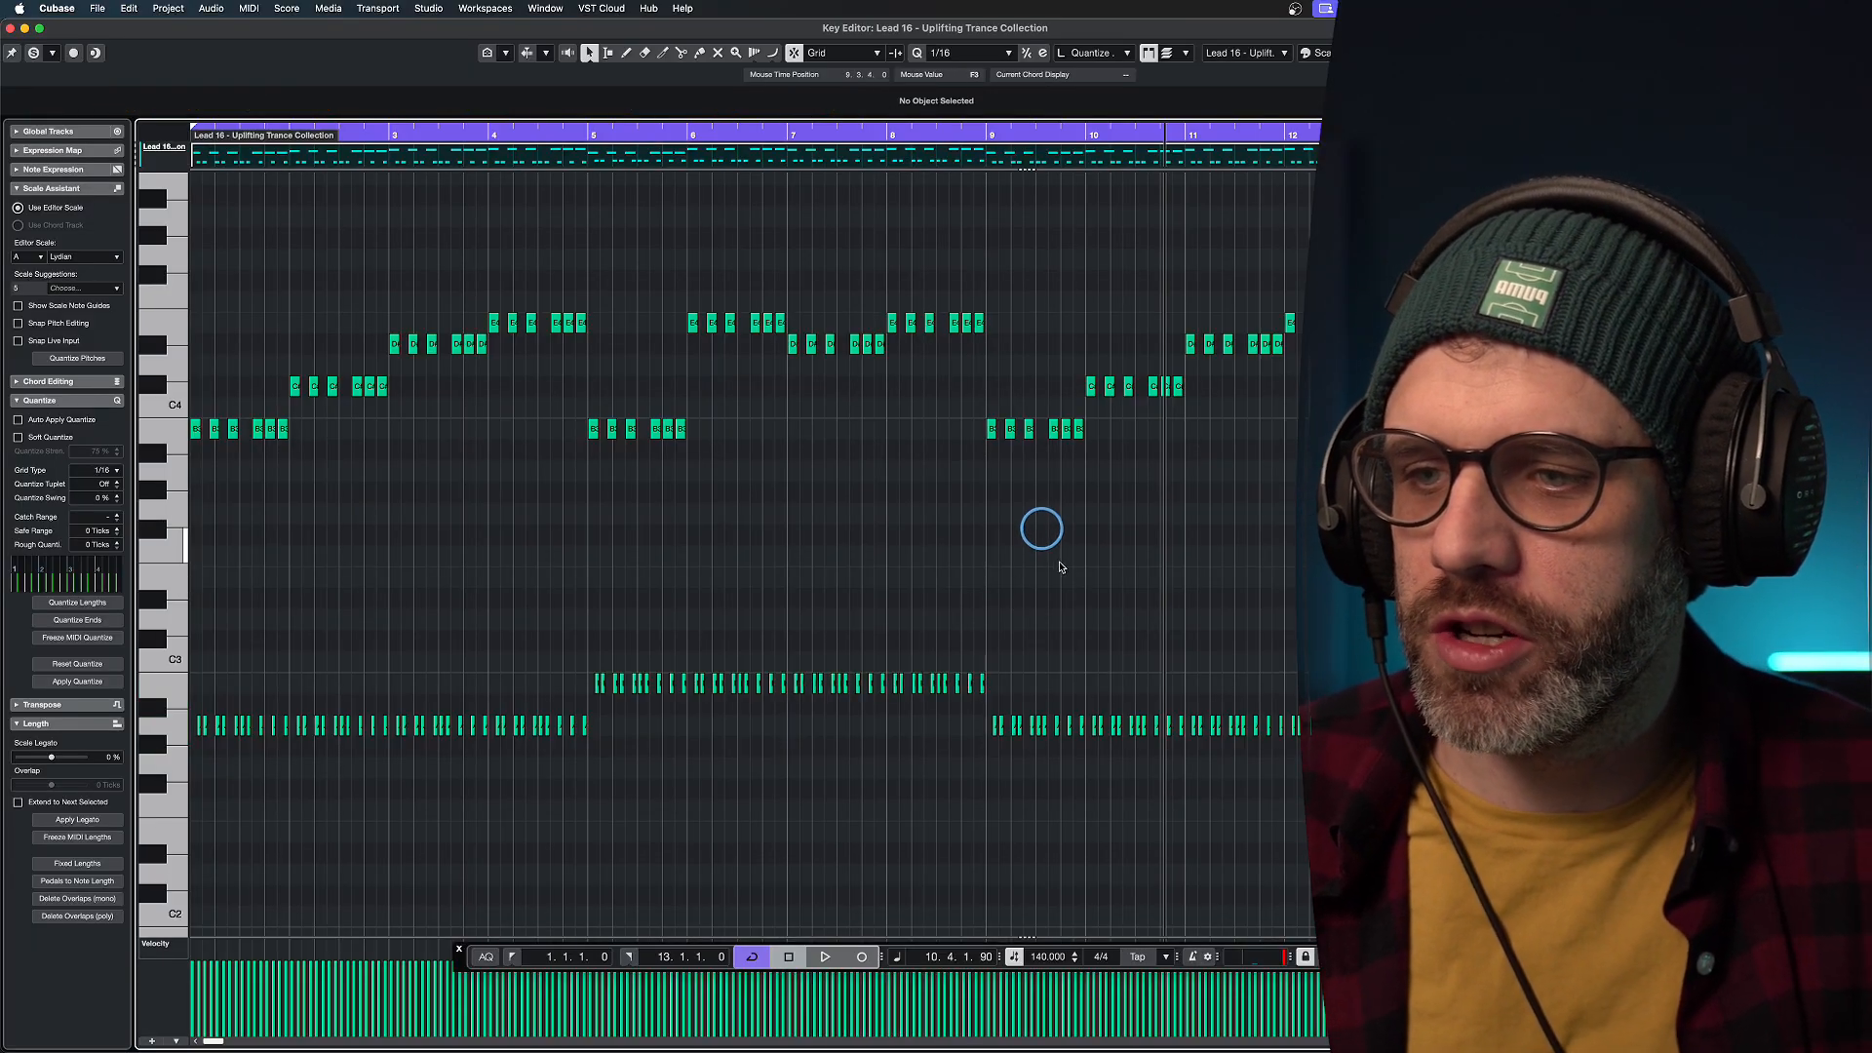
pyautogui.moveTo(1072, 572); pyautogui.dragTo(478, 692)
pyautogui.press('Up')
pyautogui.press('Up')
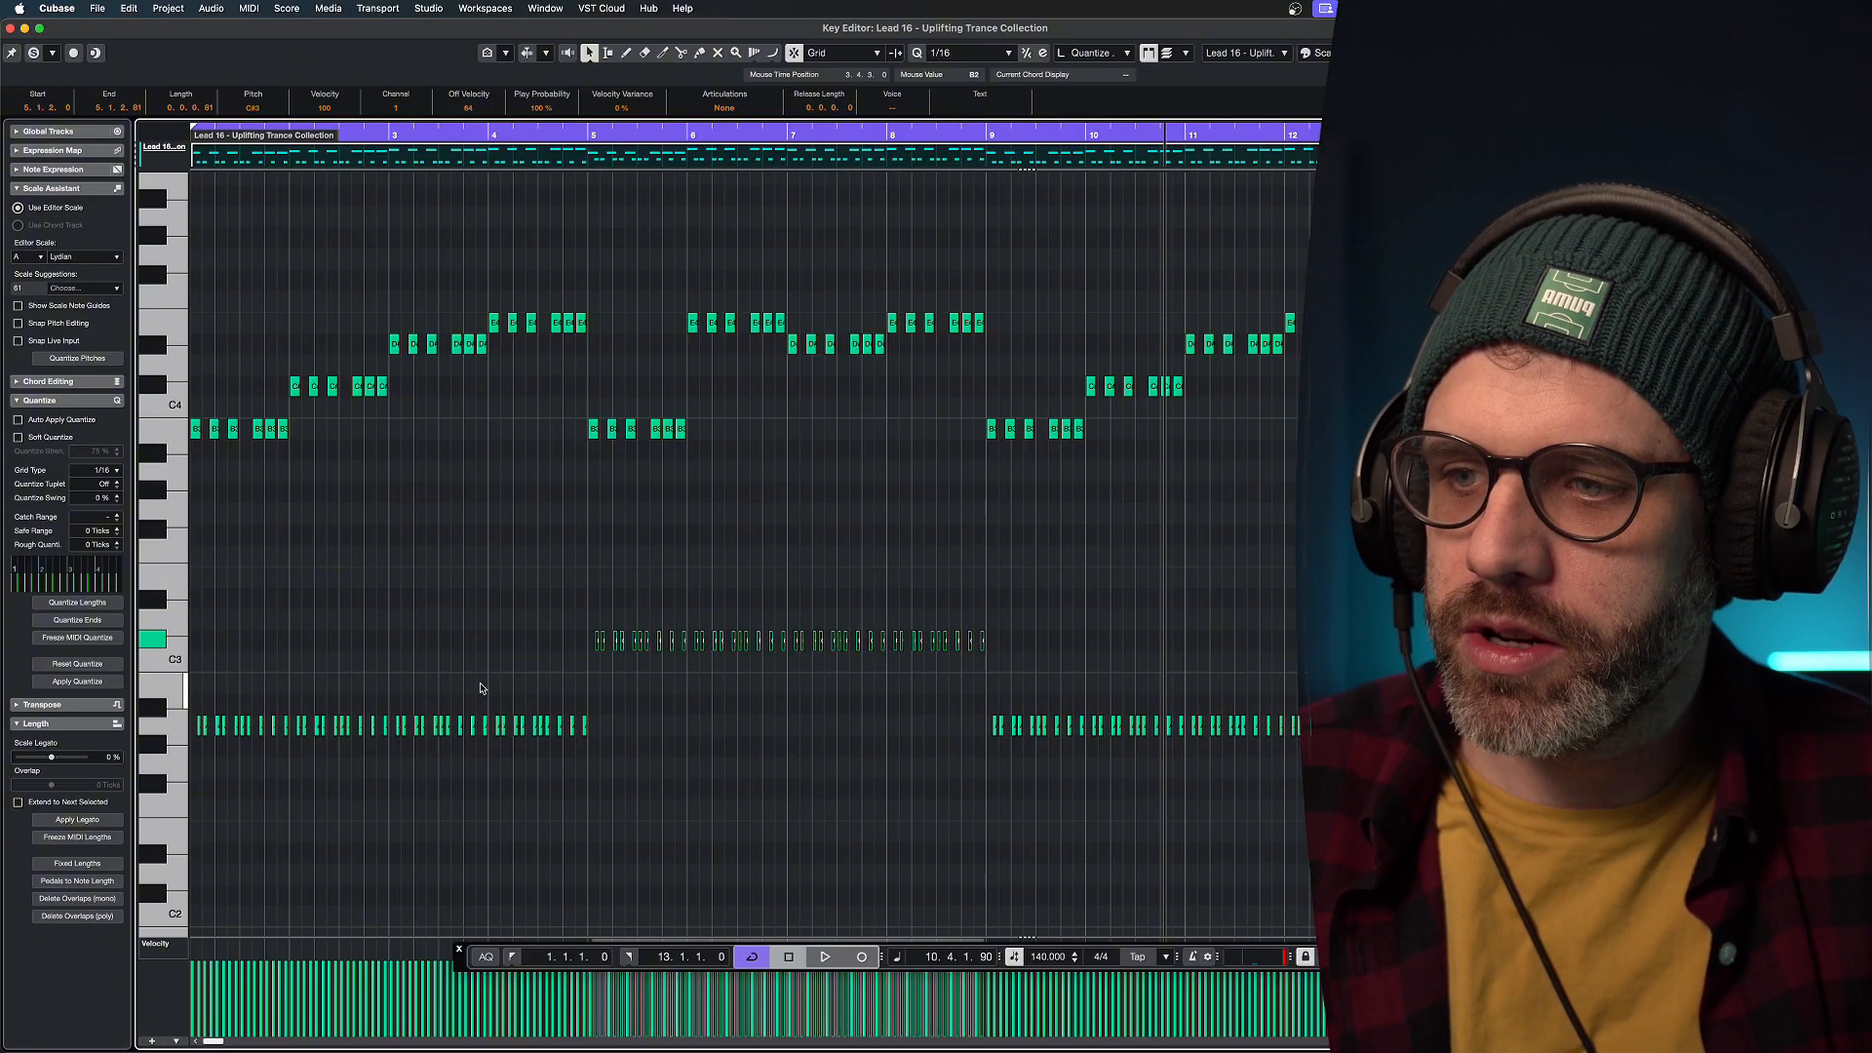
pyautogui.click(547, 135)
pyautogui.press('space')
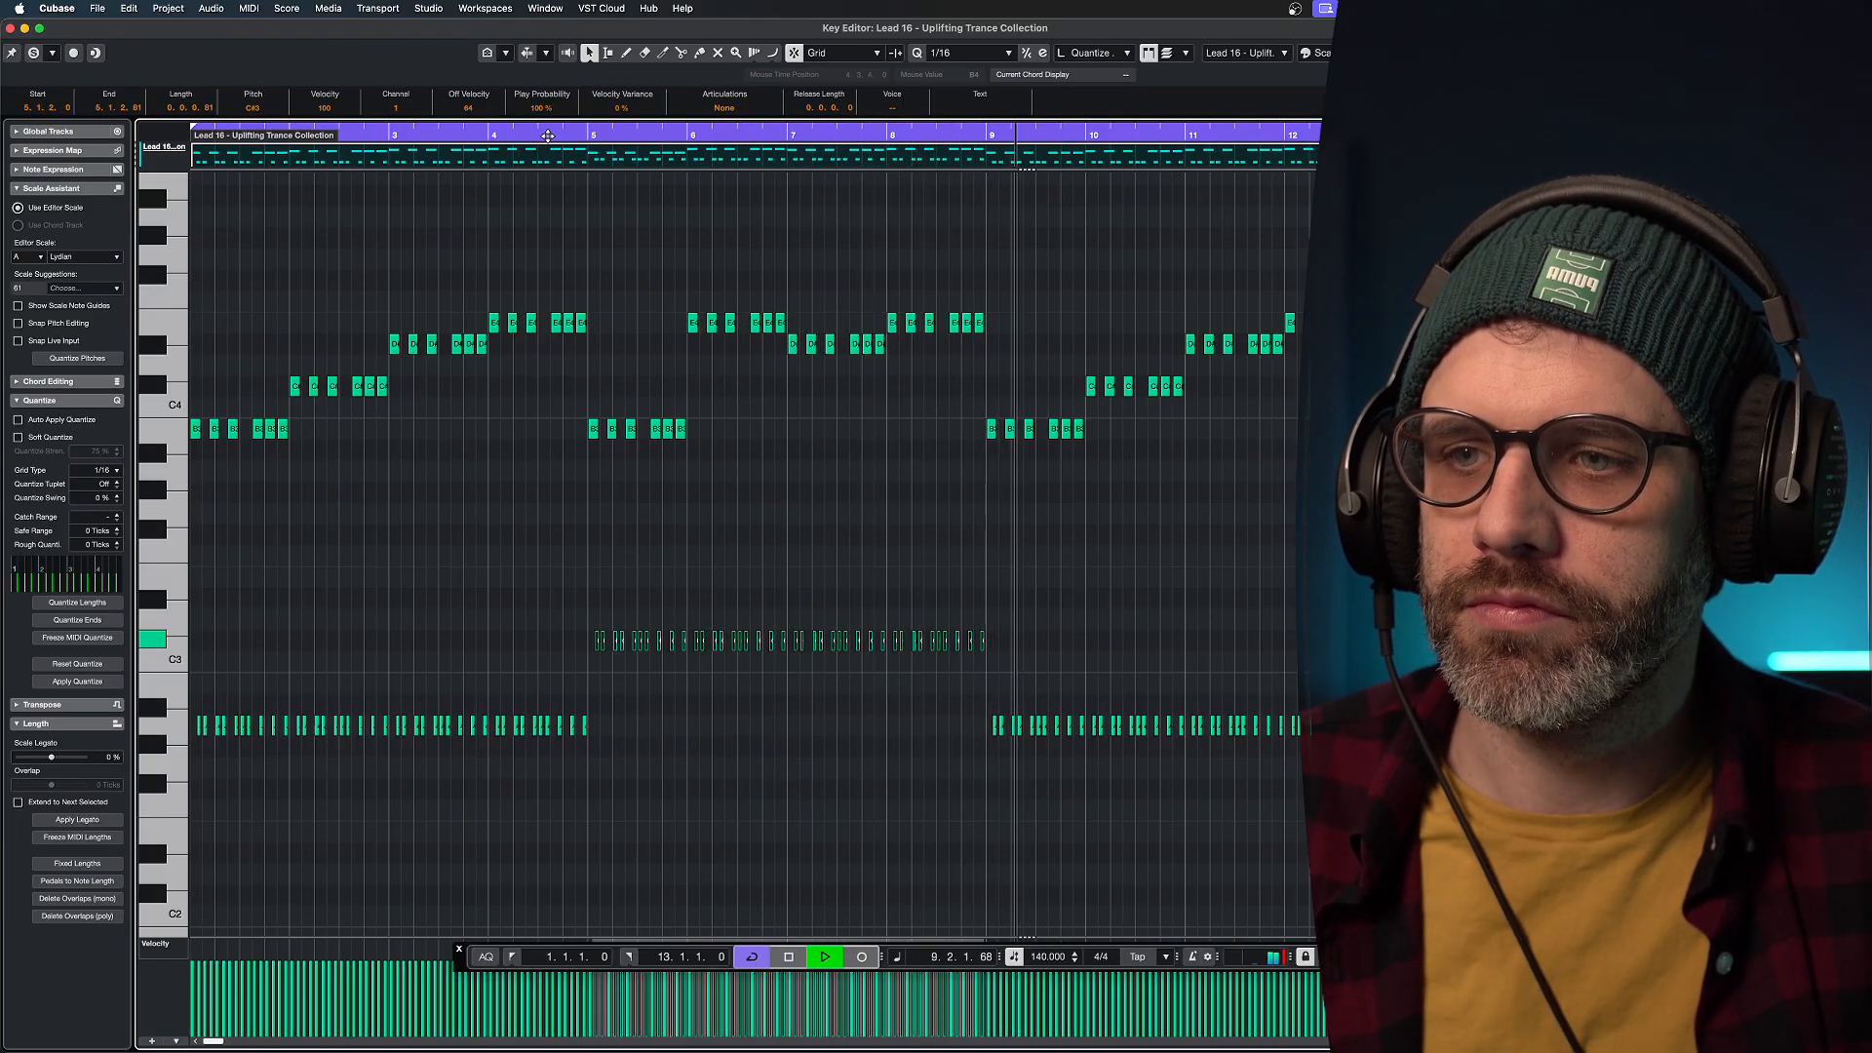
pyautogui.press('space')
pyautogui.press('Down')
pyautogui.press('Down')
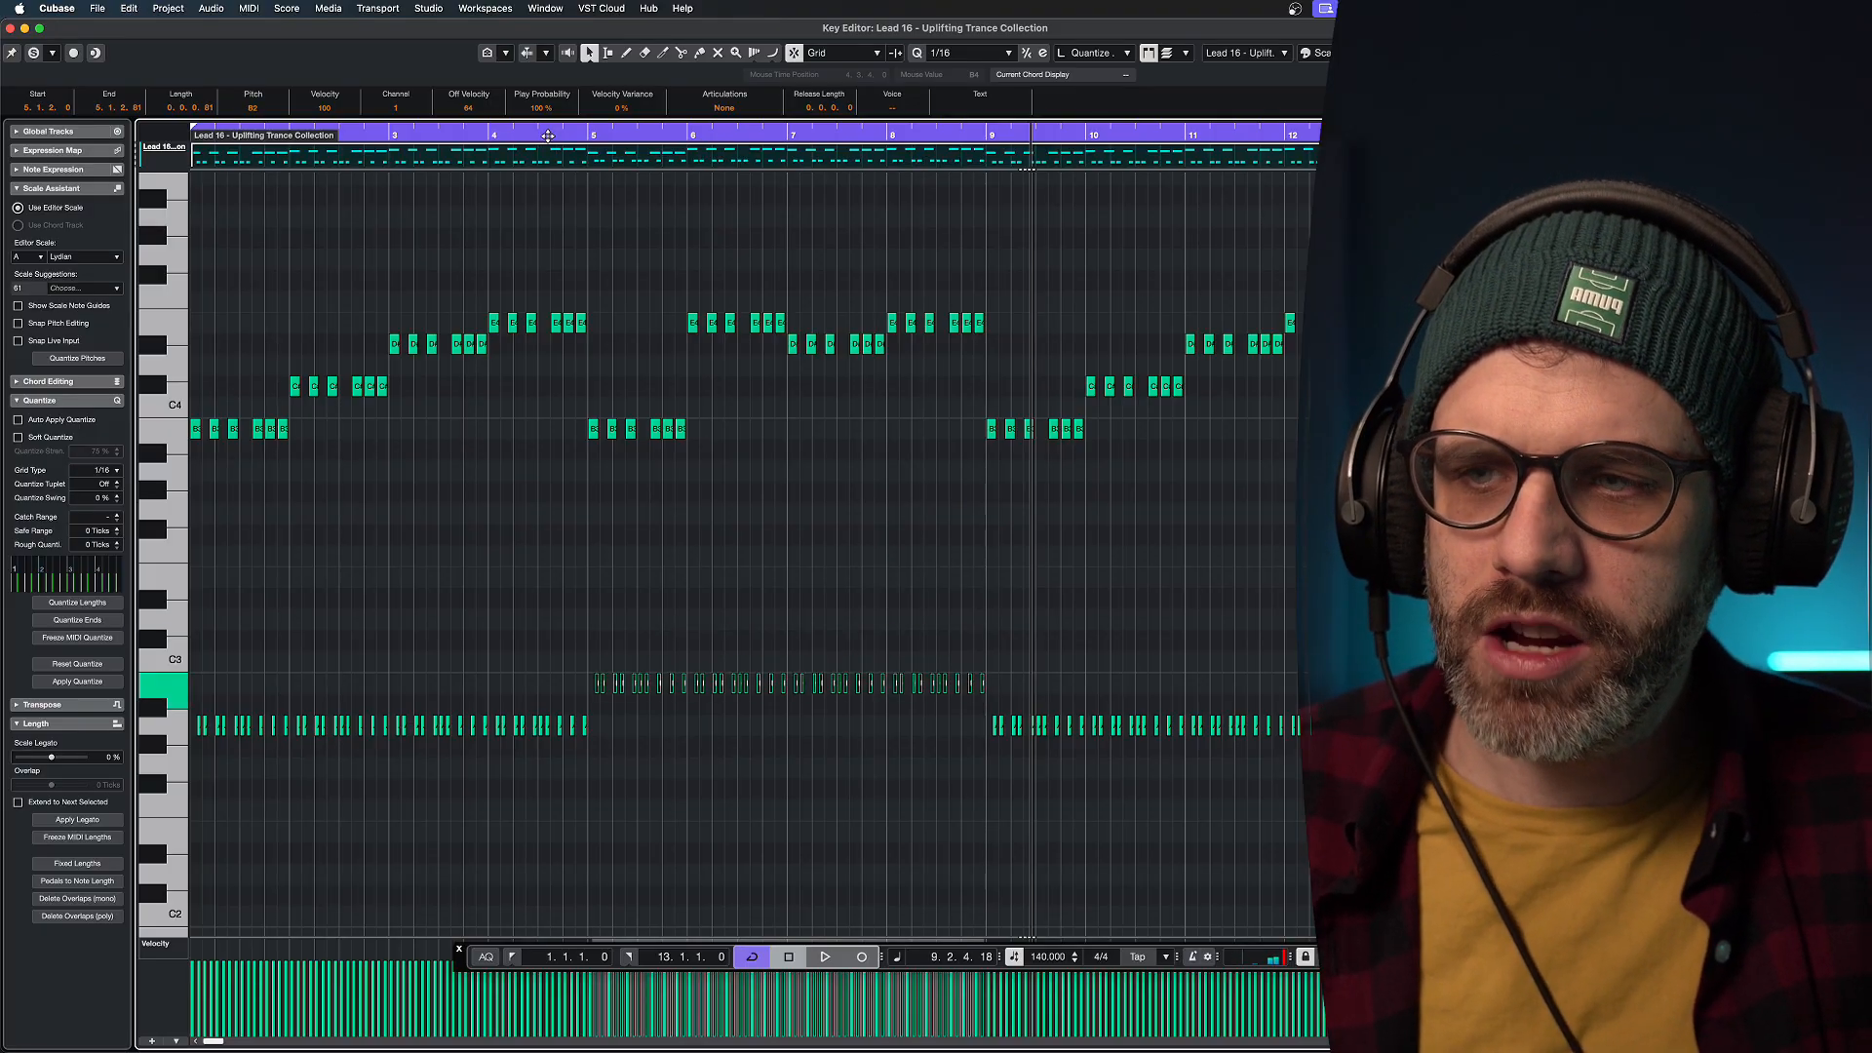
# Play the transition into bar 5 and compare that bar's upper notes with the low notes beneath them.
pyautogui.click(570, 131)
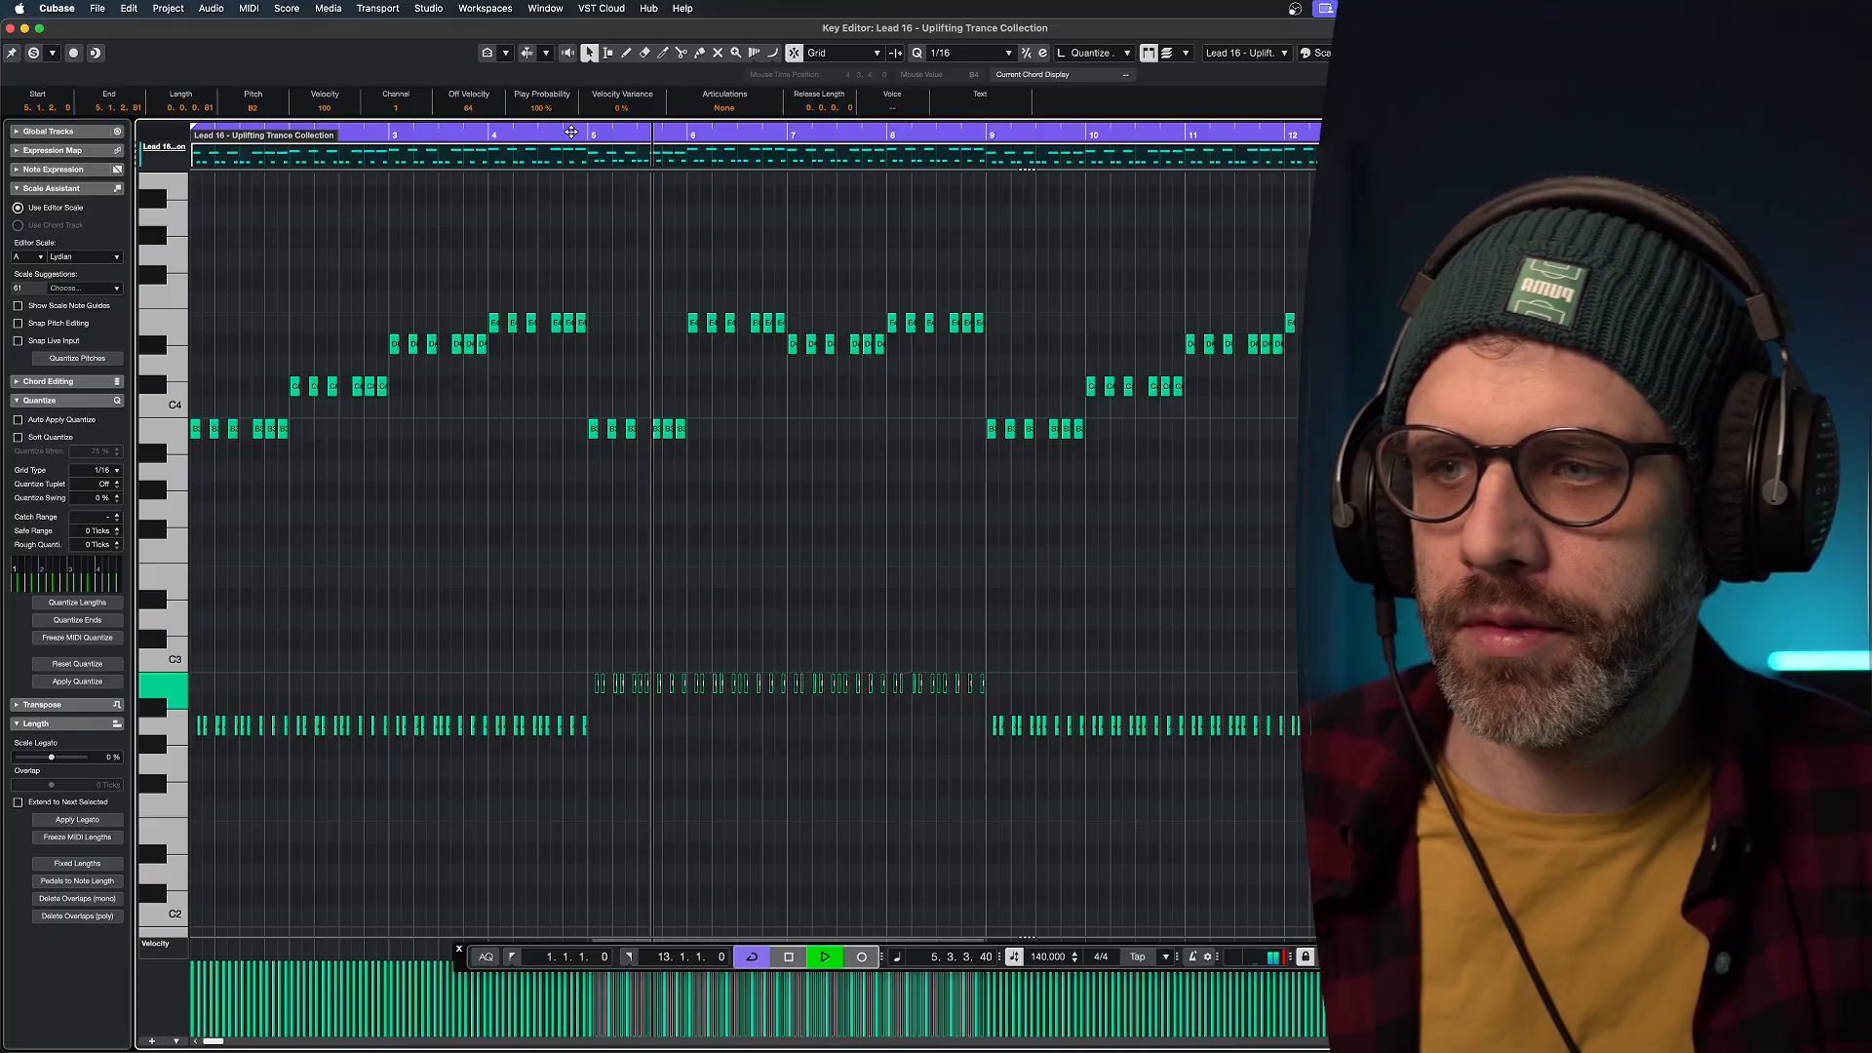
pyautogui.press('space')
pyautogui.click(548, 656)
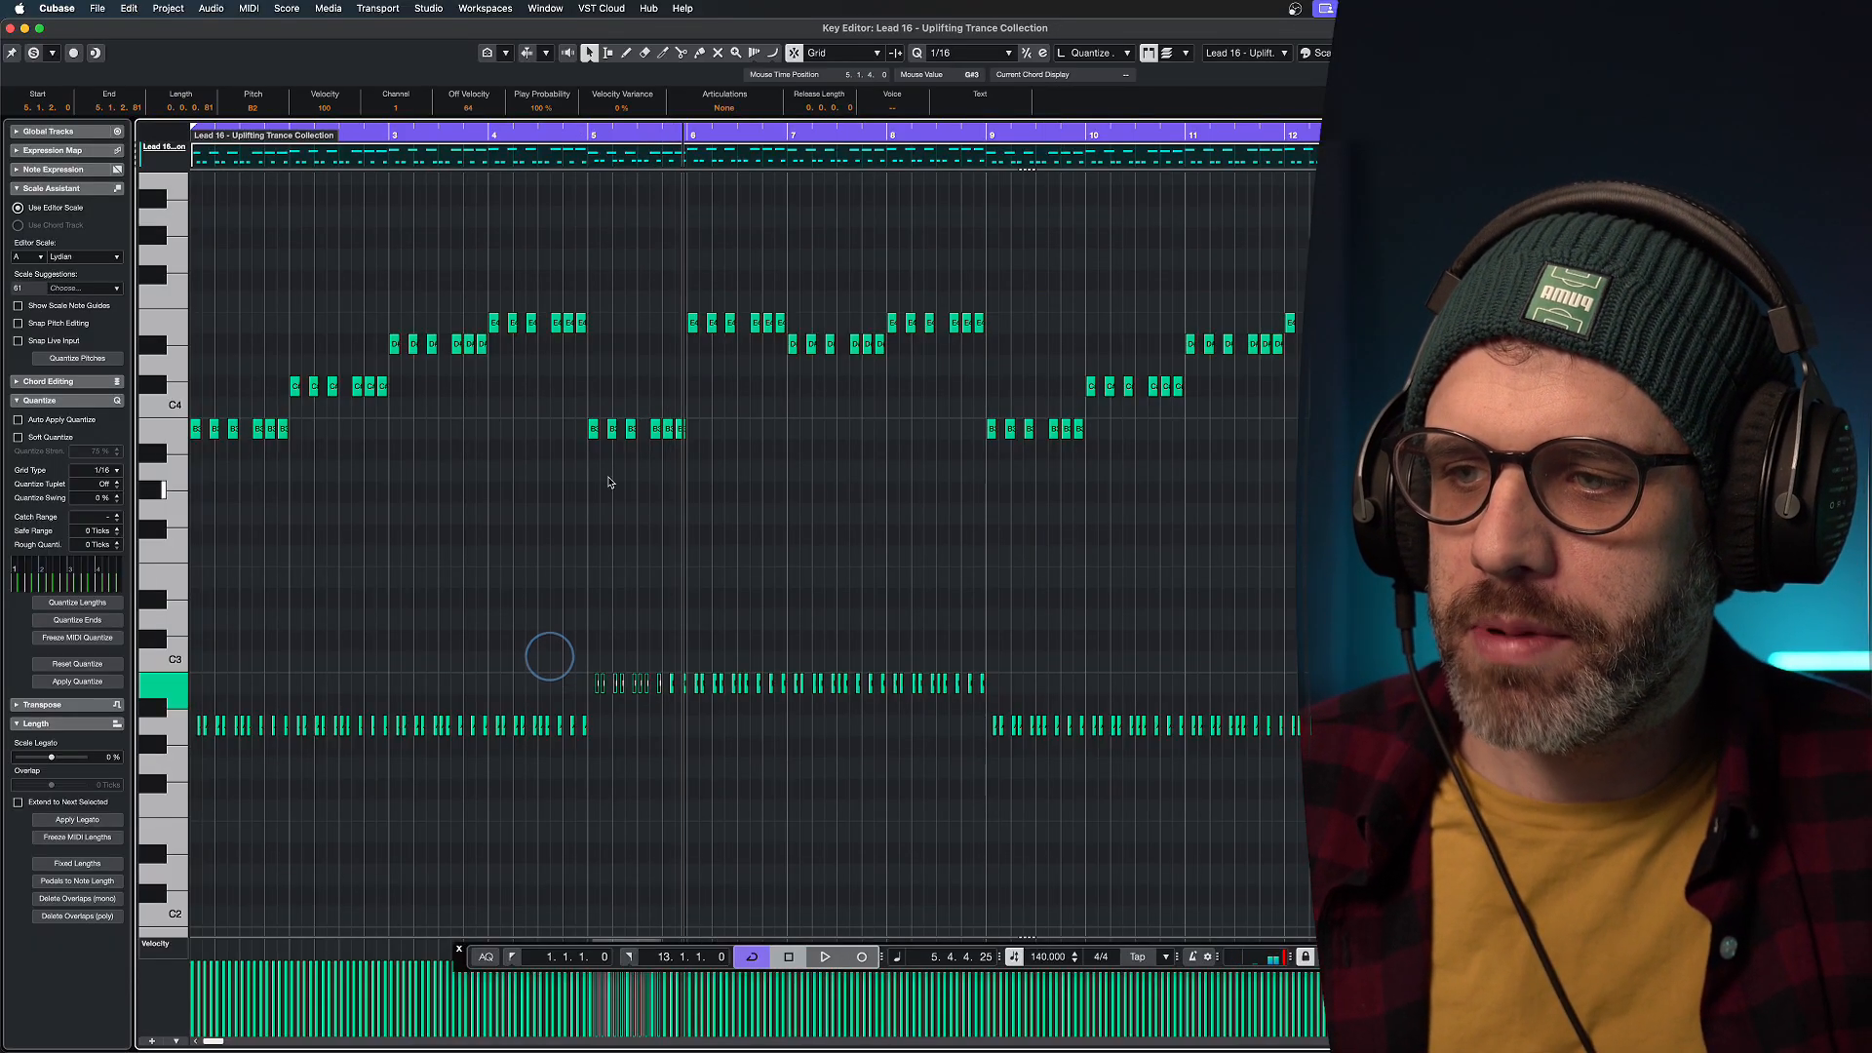
pyautogui.moveTo(621, 444); pyautogui.dragTo(744, 490)
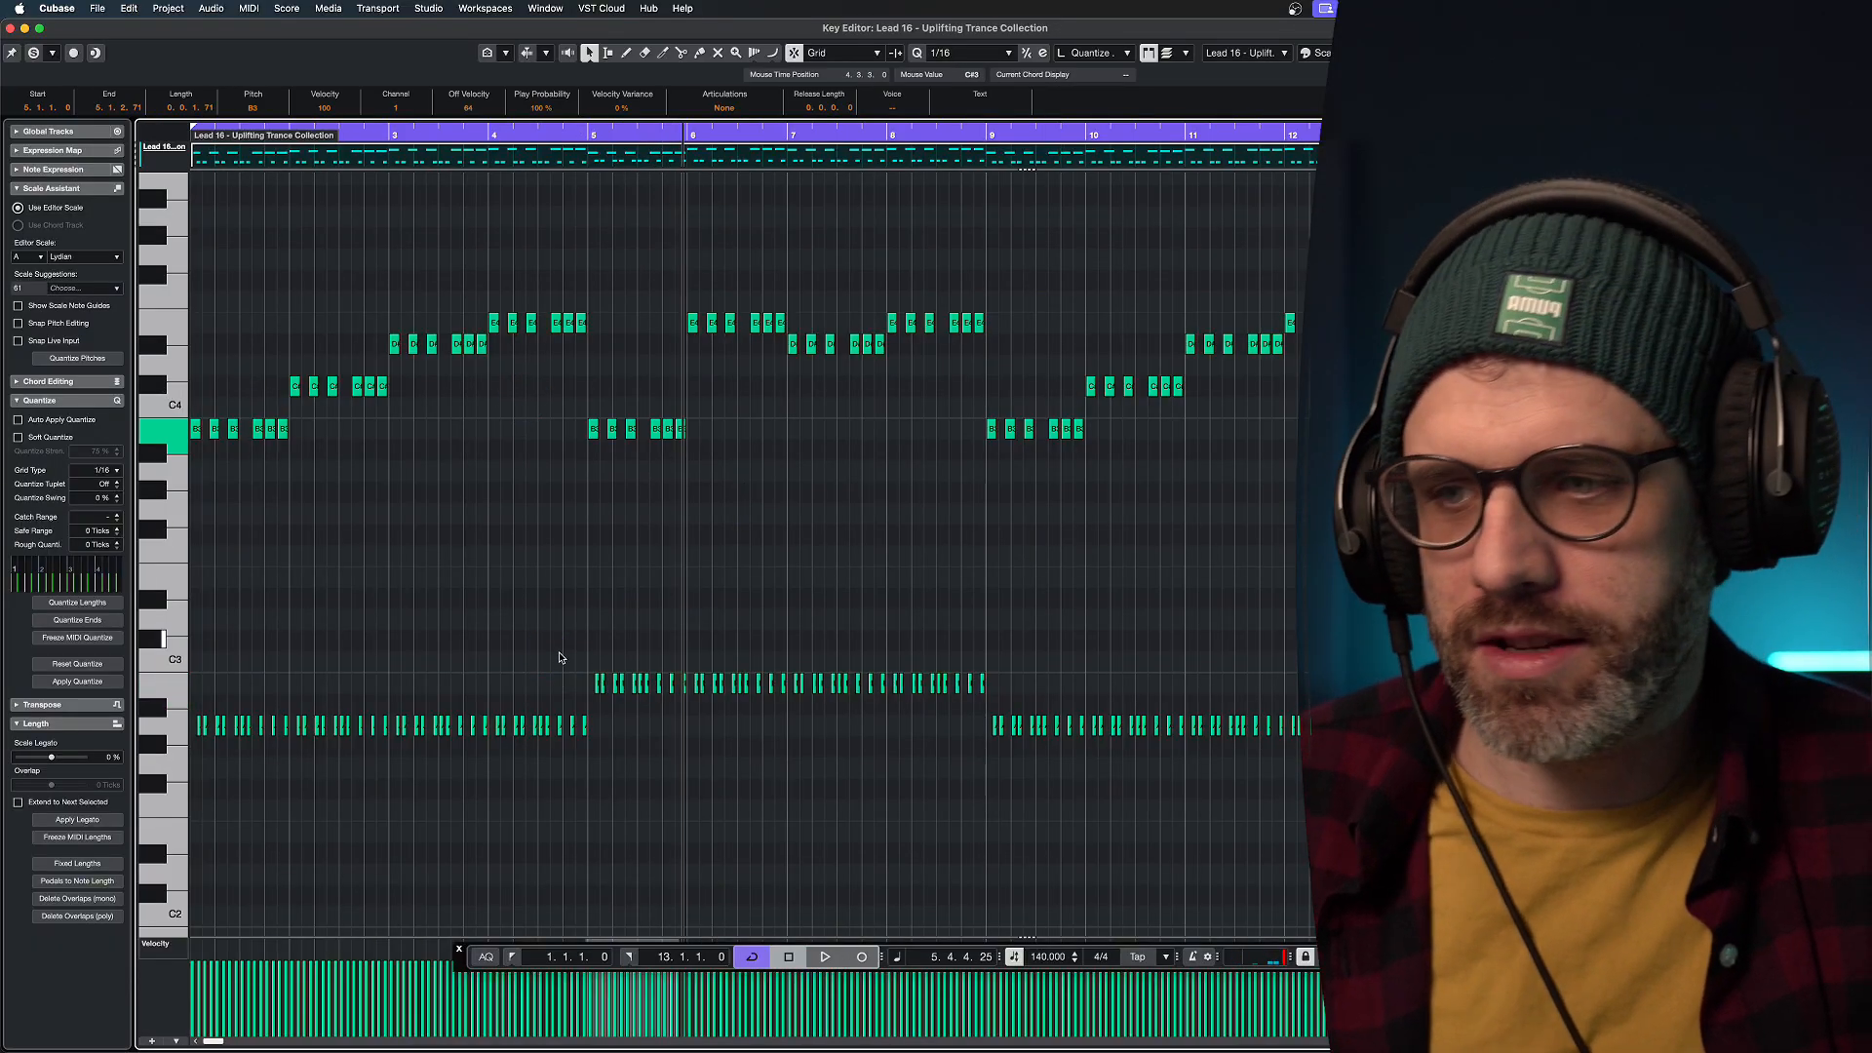
pyautogui.moveTo(556, 653); pyautogui.dragTo(741, 700)
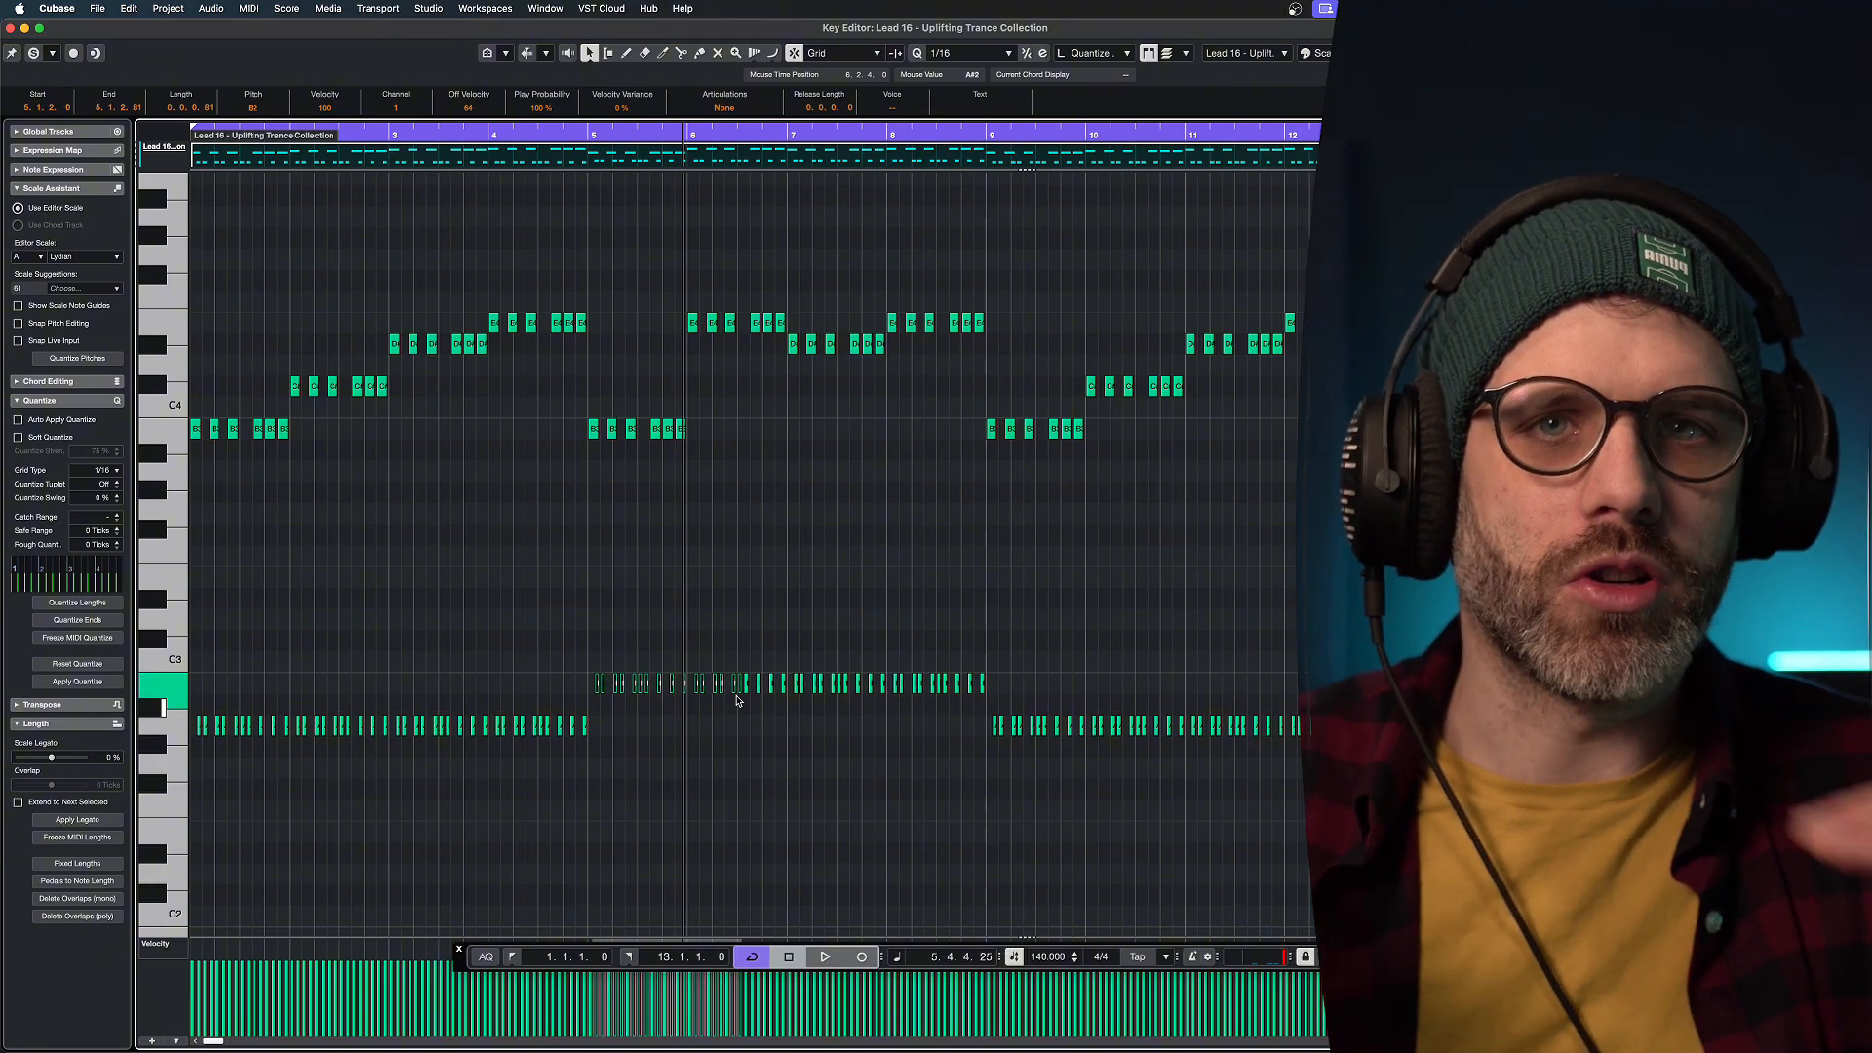
pyautogui.click(816, 605)
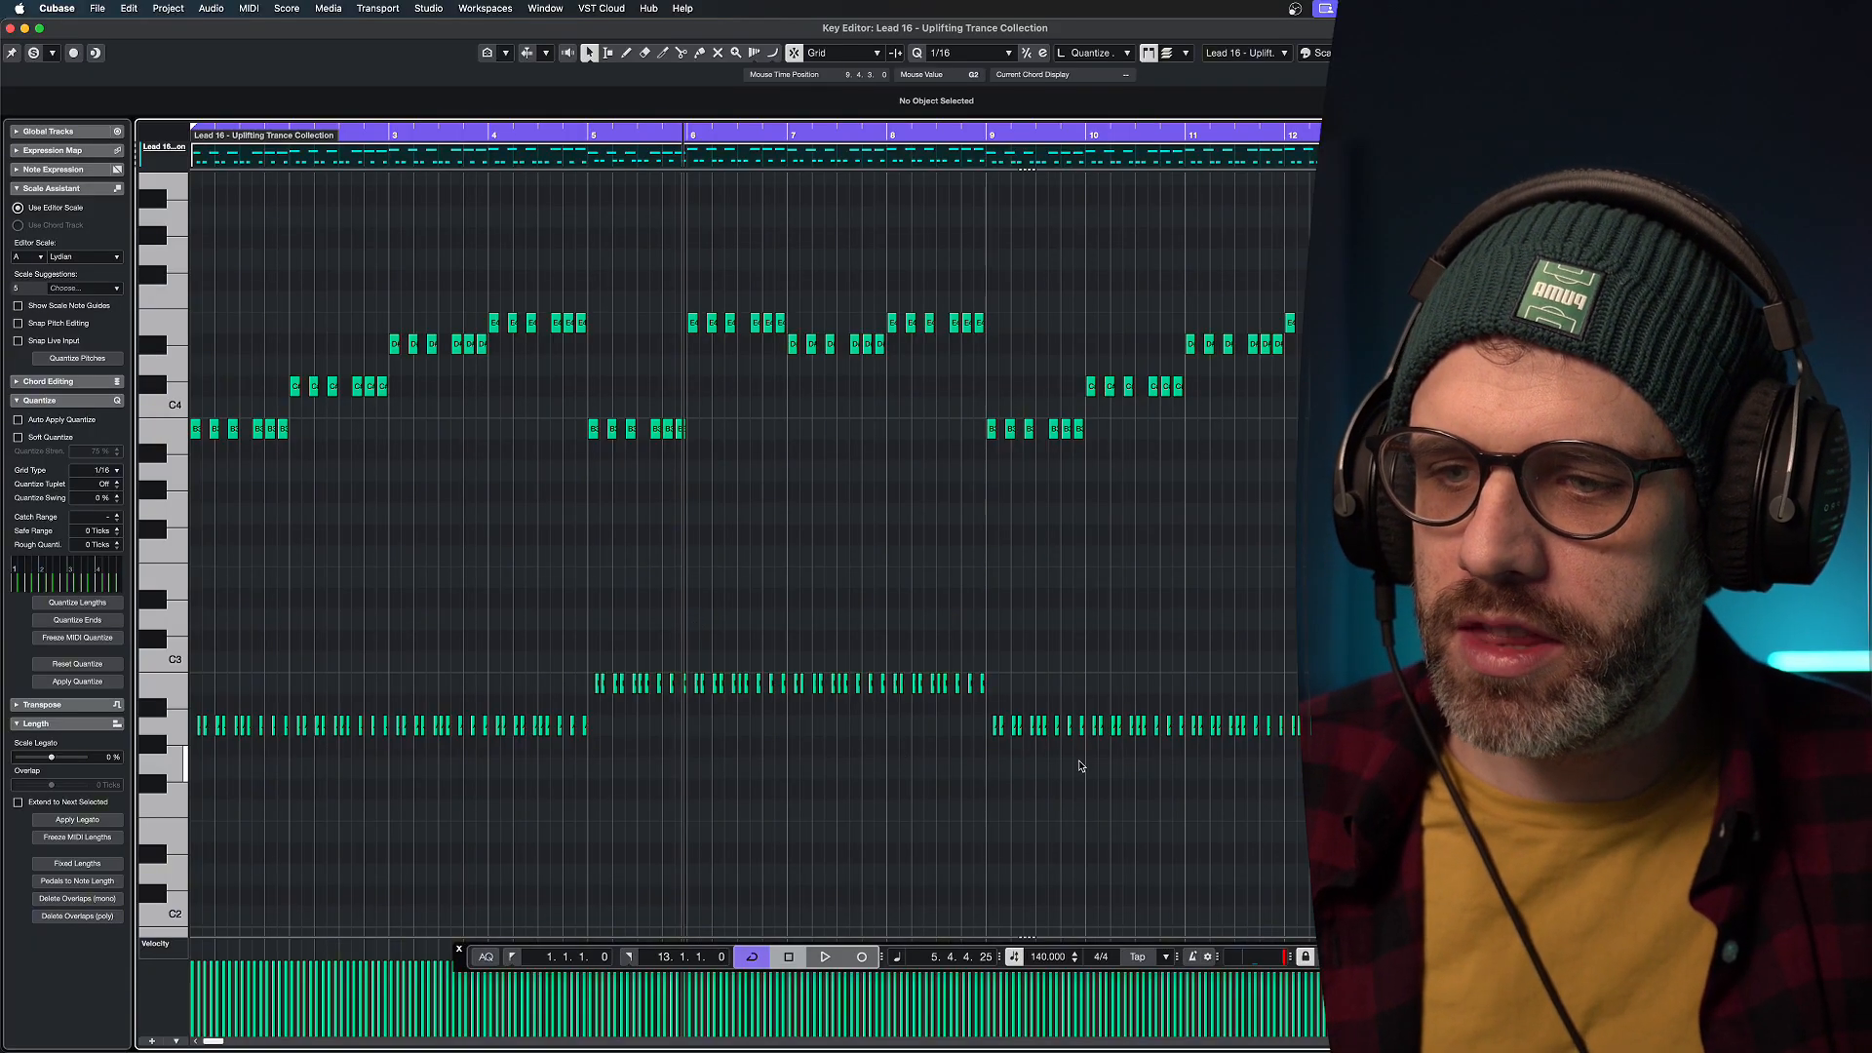
# Check the Pad Gate 001 bass note at bar 13 and raise the Lead 16 low notes from that bar to C#3.
pyautogui.press('Return')
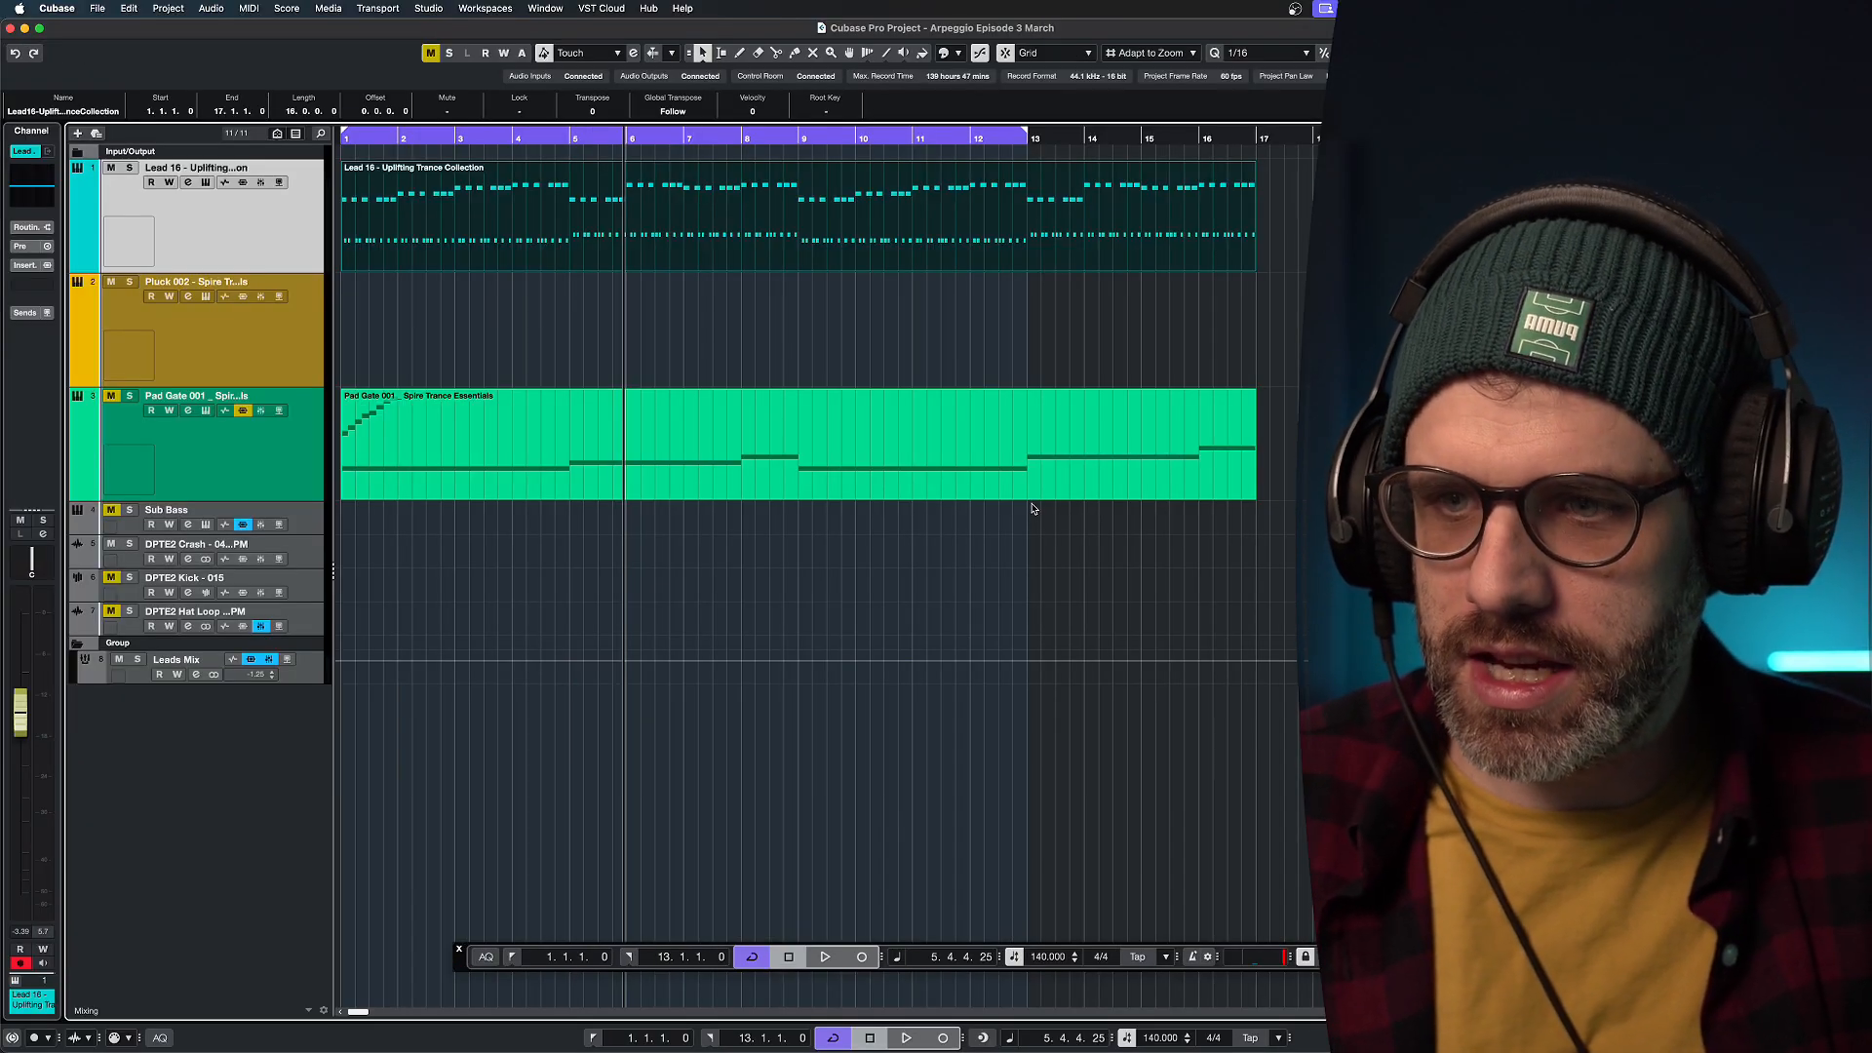
pyautogui.doubleClick(1032, 481)
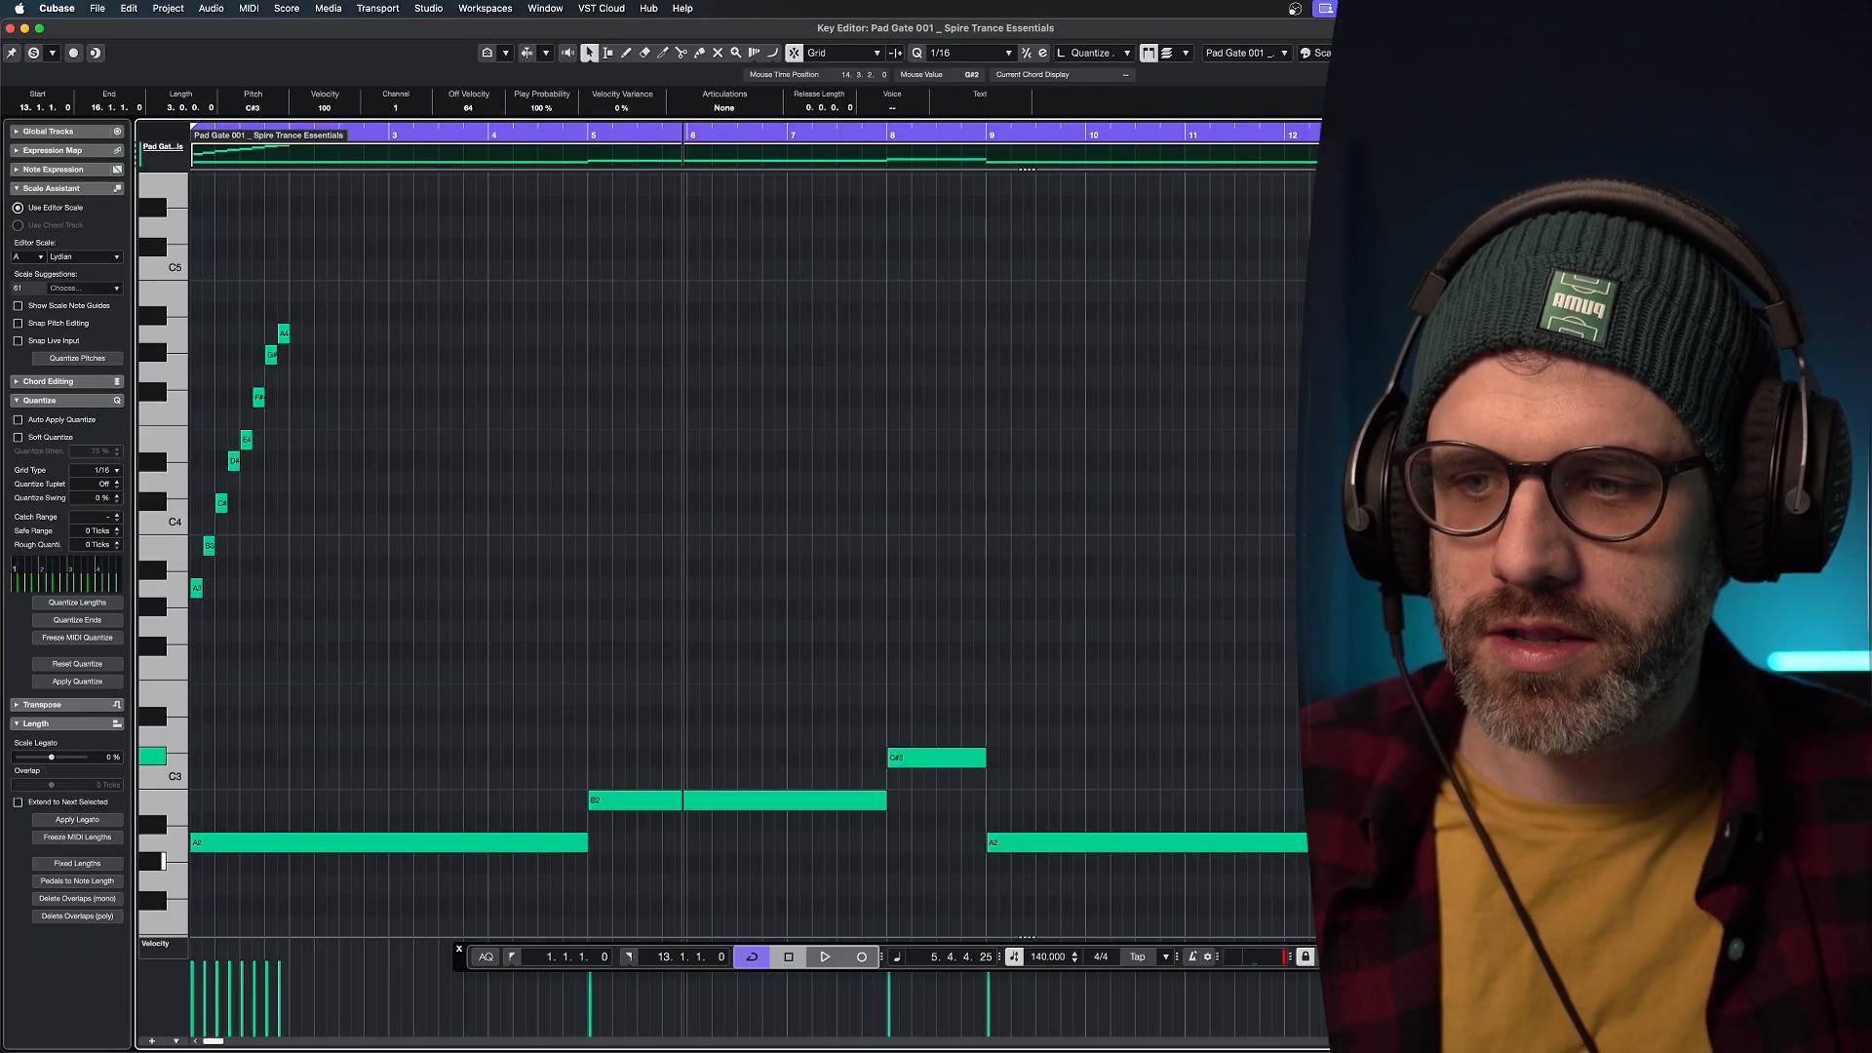
pyautogui.press('Return')
pyautogui.doubleClick(1068, 257)
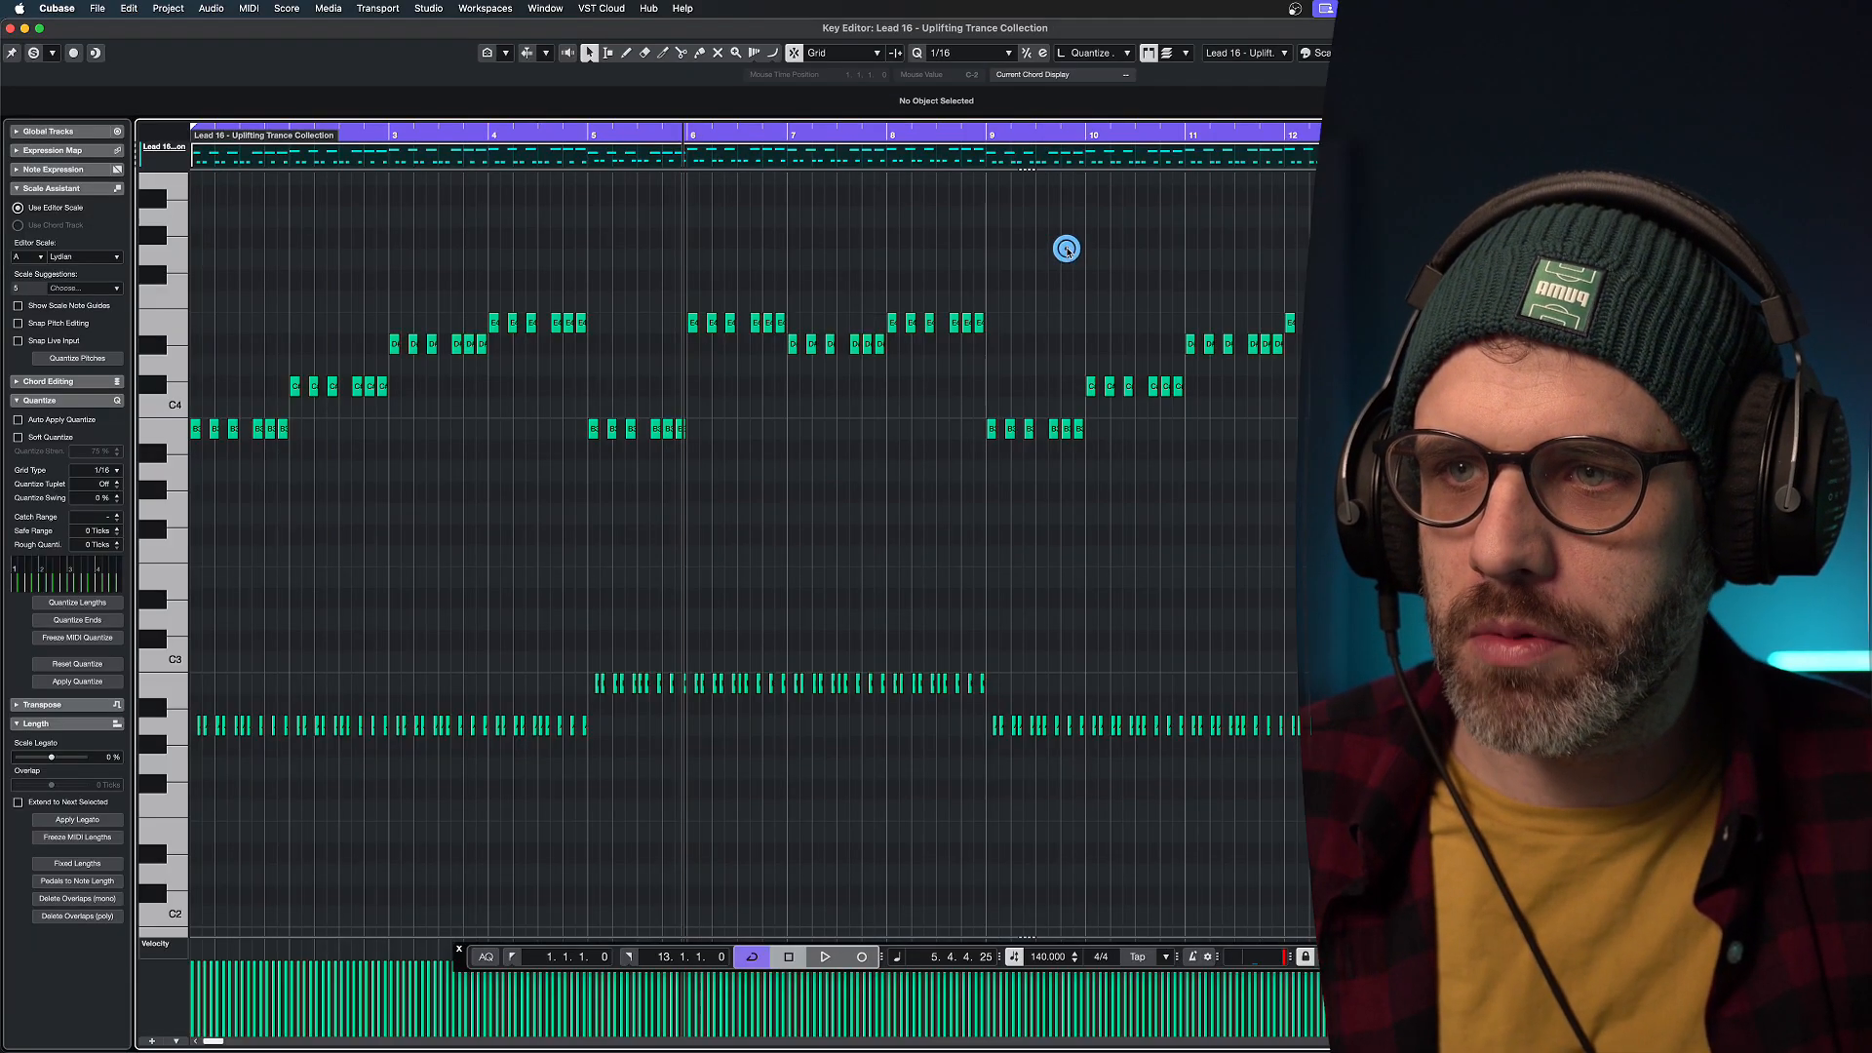
pyautogui.moveTo(1231, 652); pyautogui.dragTo(1299, 698)
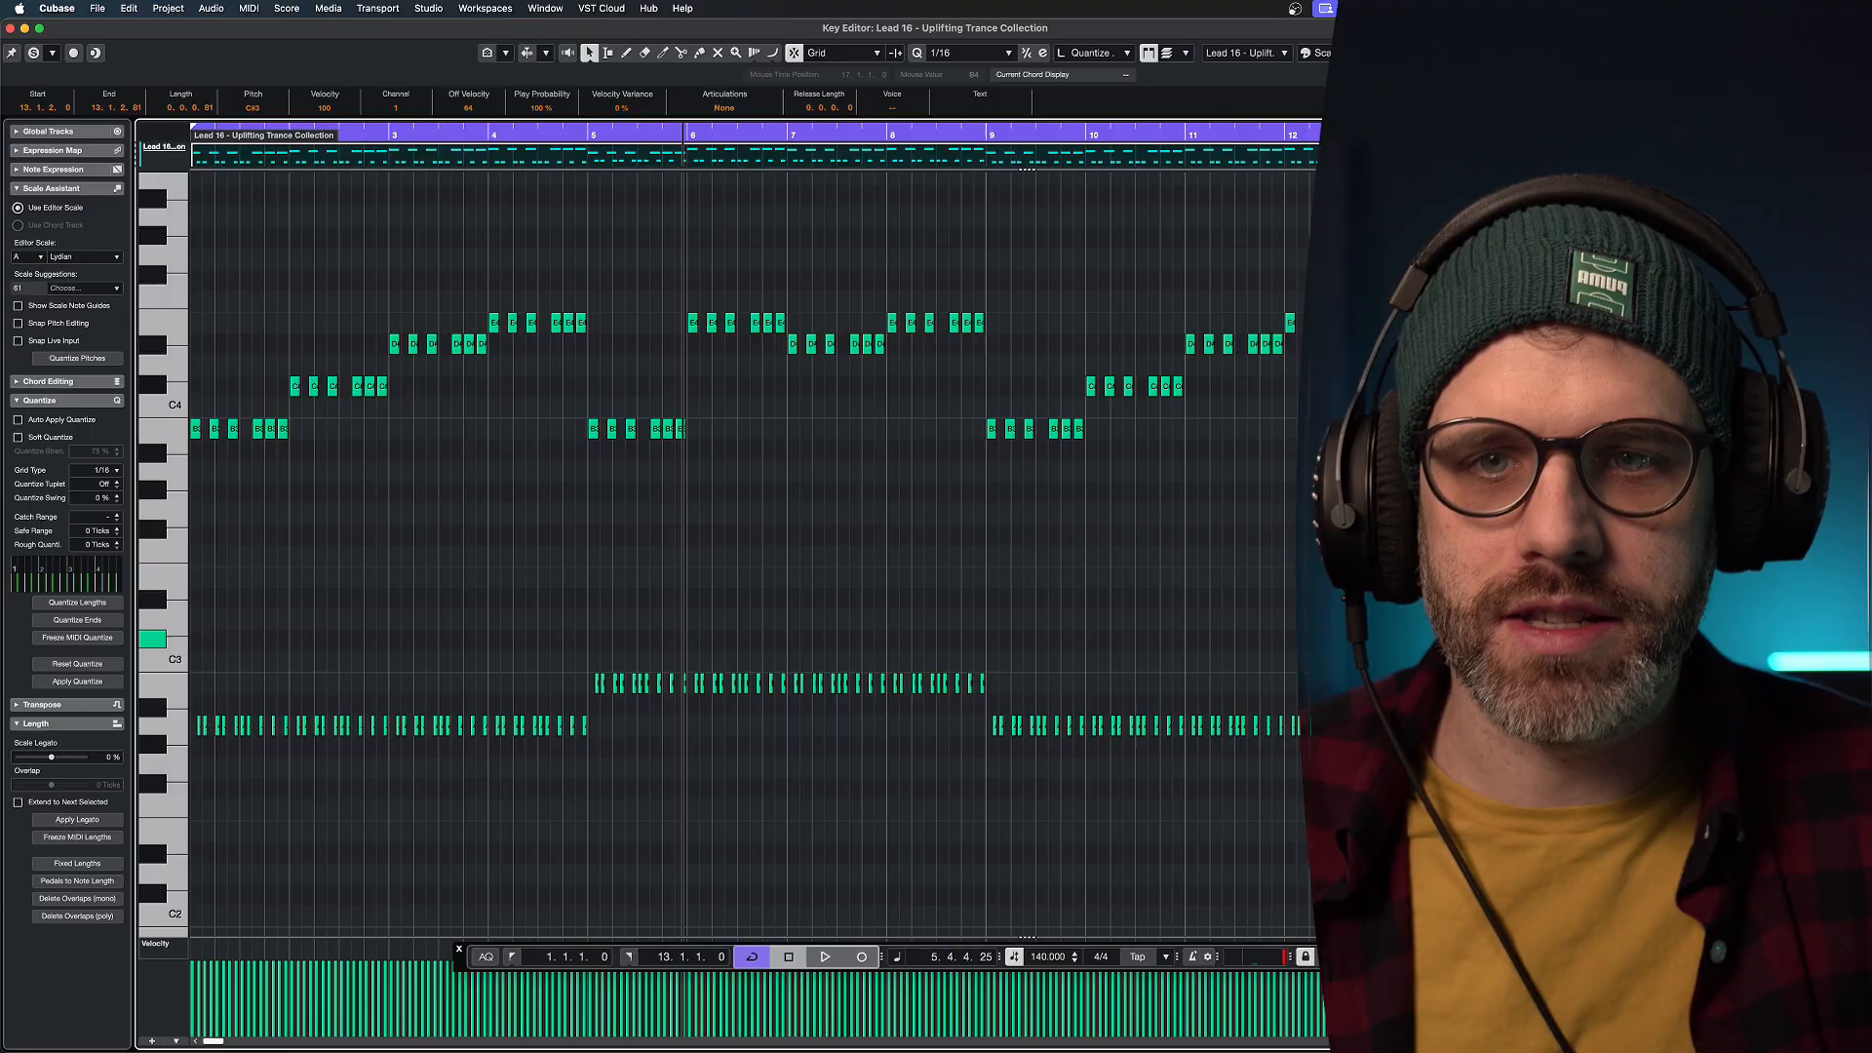
# Extend the loop to bar 17 and play the second half of the Lead 16 arpeggio.
pyautogui.keyDown('alt'); pyautogui.click(1783, 128); pyautogui.keyUp('alt')
pyautogui.click(1789, 255)
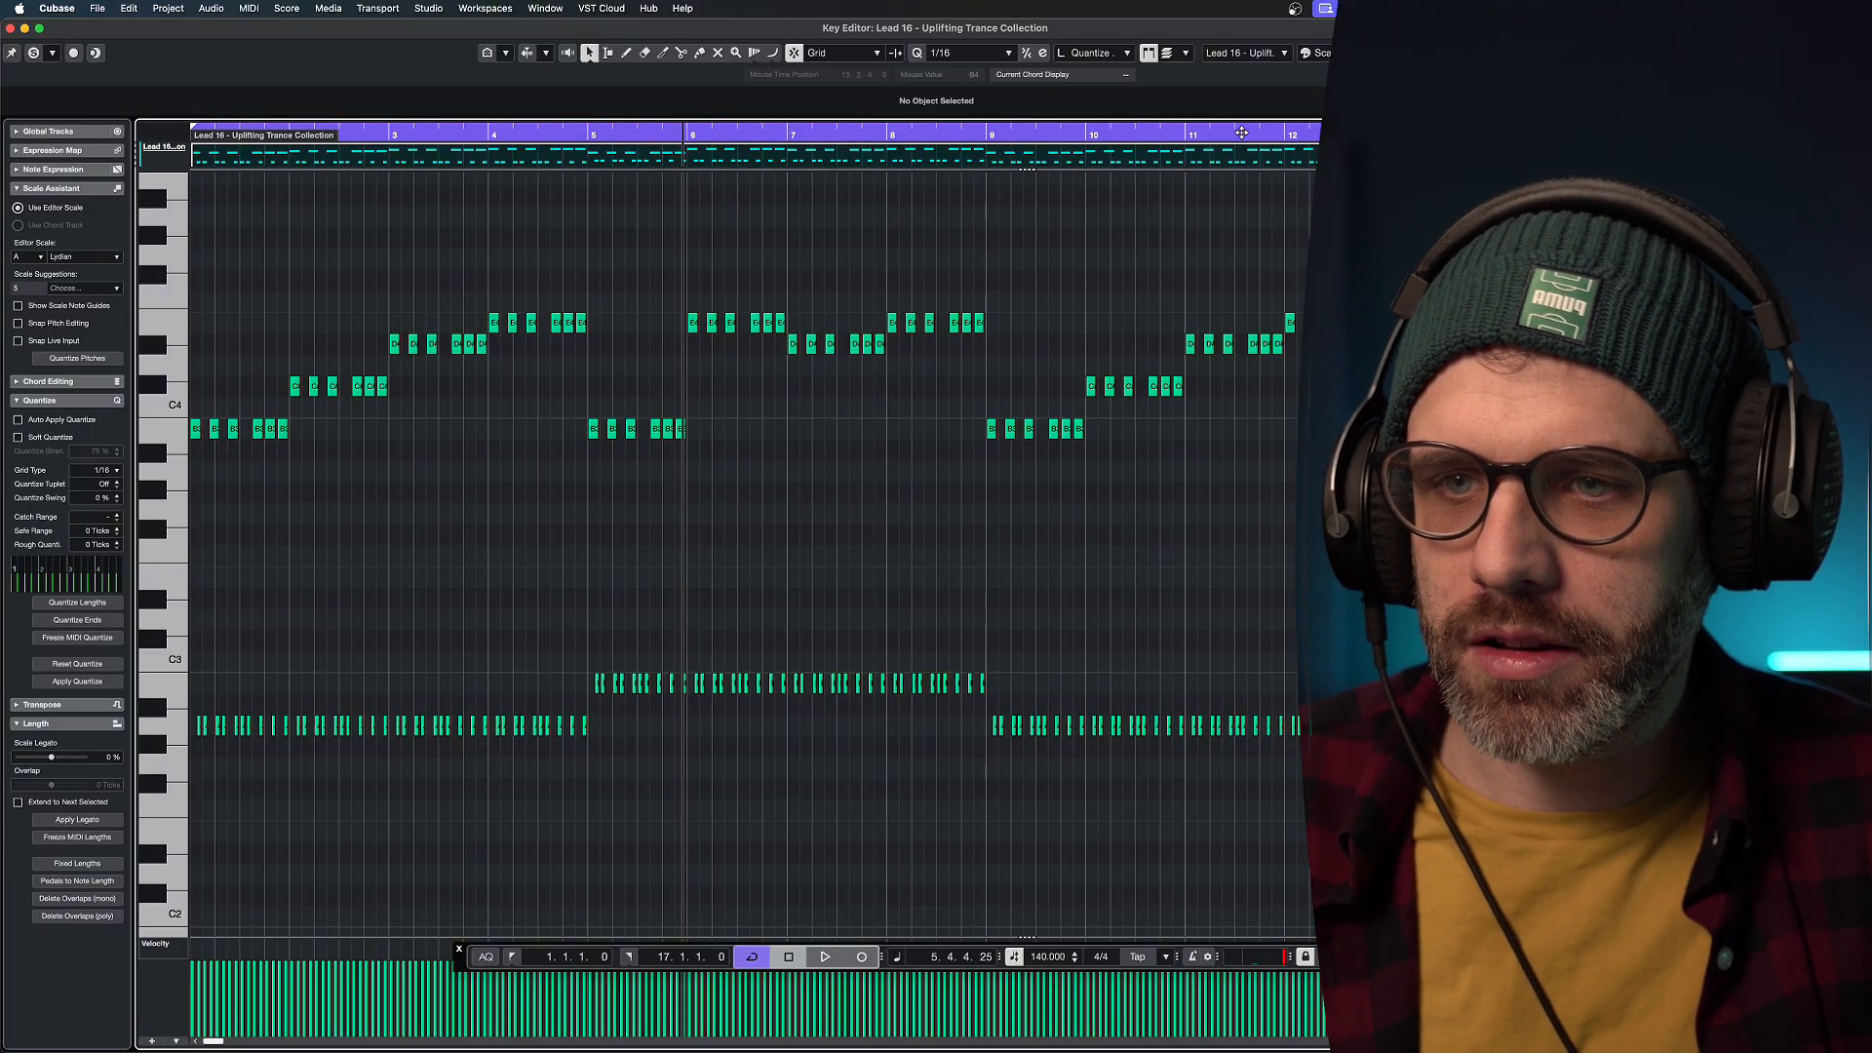
pyautogui.click(1284, 131)
pyautogui.press('space')
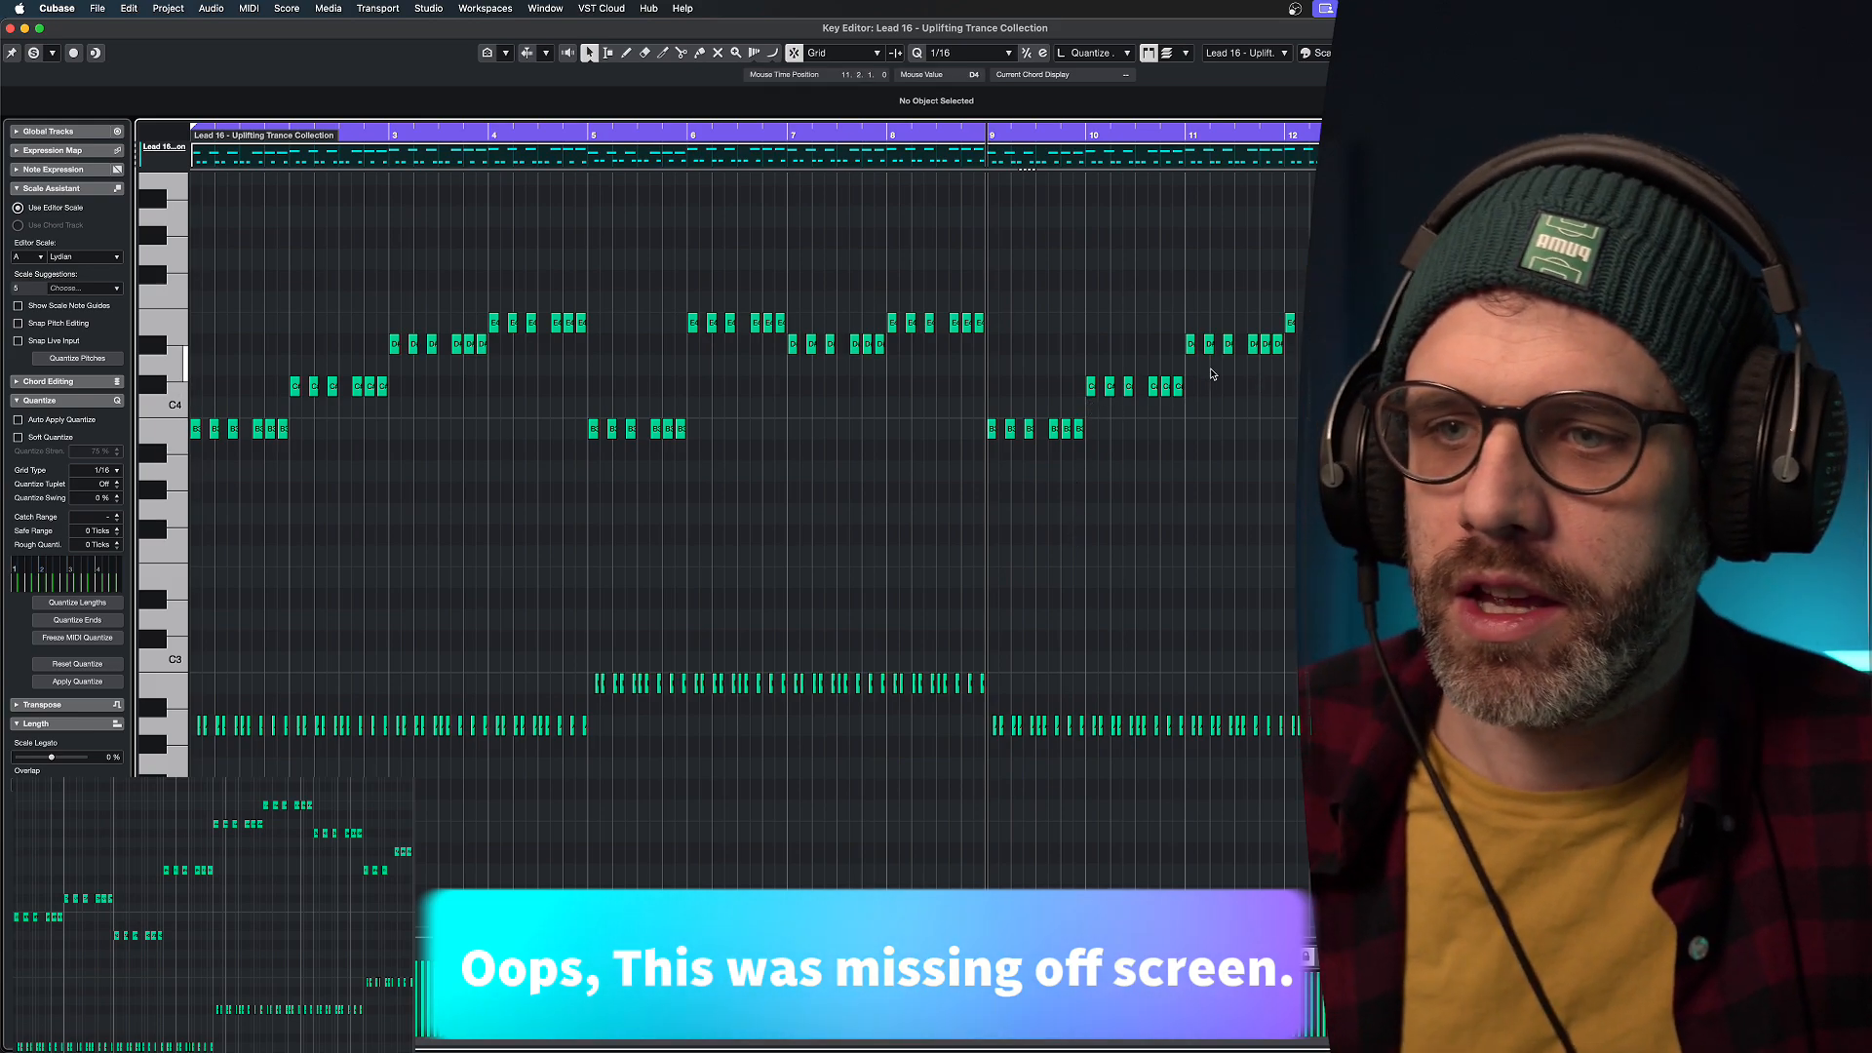
# Raise the upper notes in bar 11 to A4 and play the passage.
pyautogui.moveTo(1153, 341); pyautogui.dragTo(1302, 343)
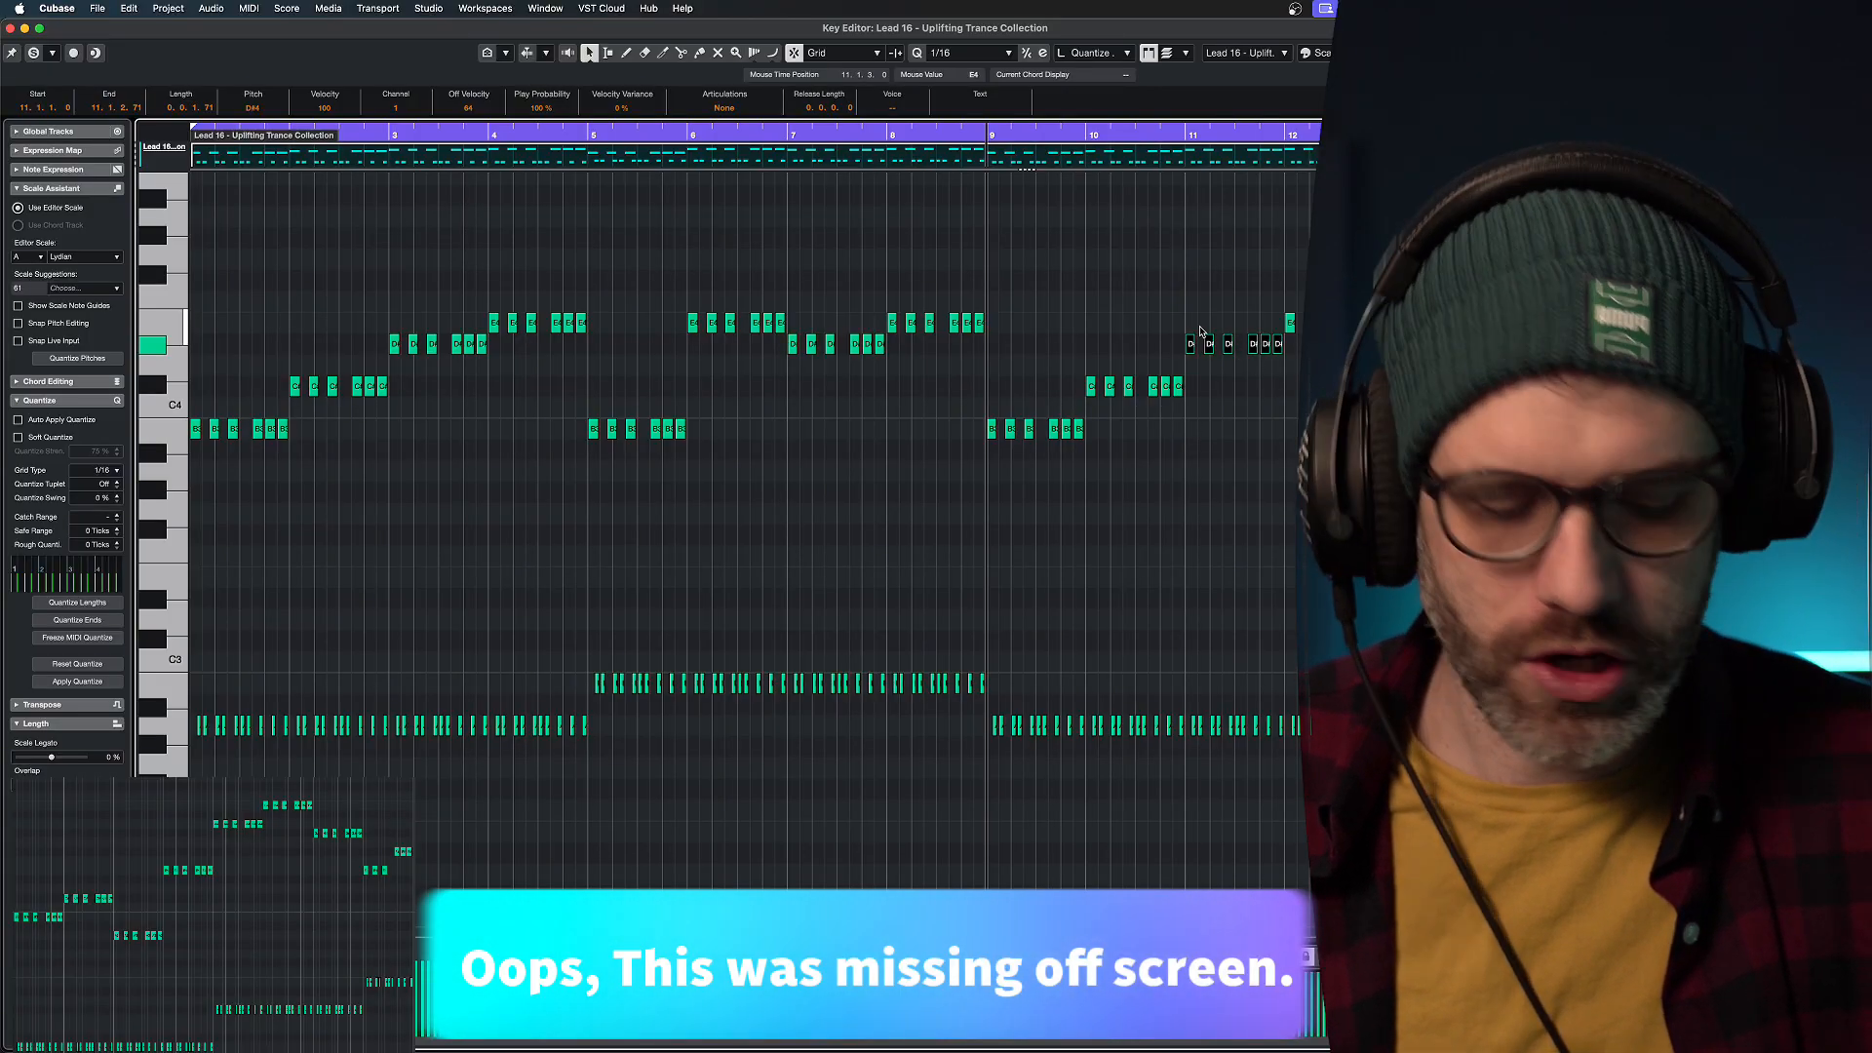
pyautogui.press('Up')
pyautogui.press('Up')
pyautogui.press('Up')
pyautogui.press('Up')
pyautogui.press('Up')
pyautogui.press('Up')
pyautogui.press('Up')
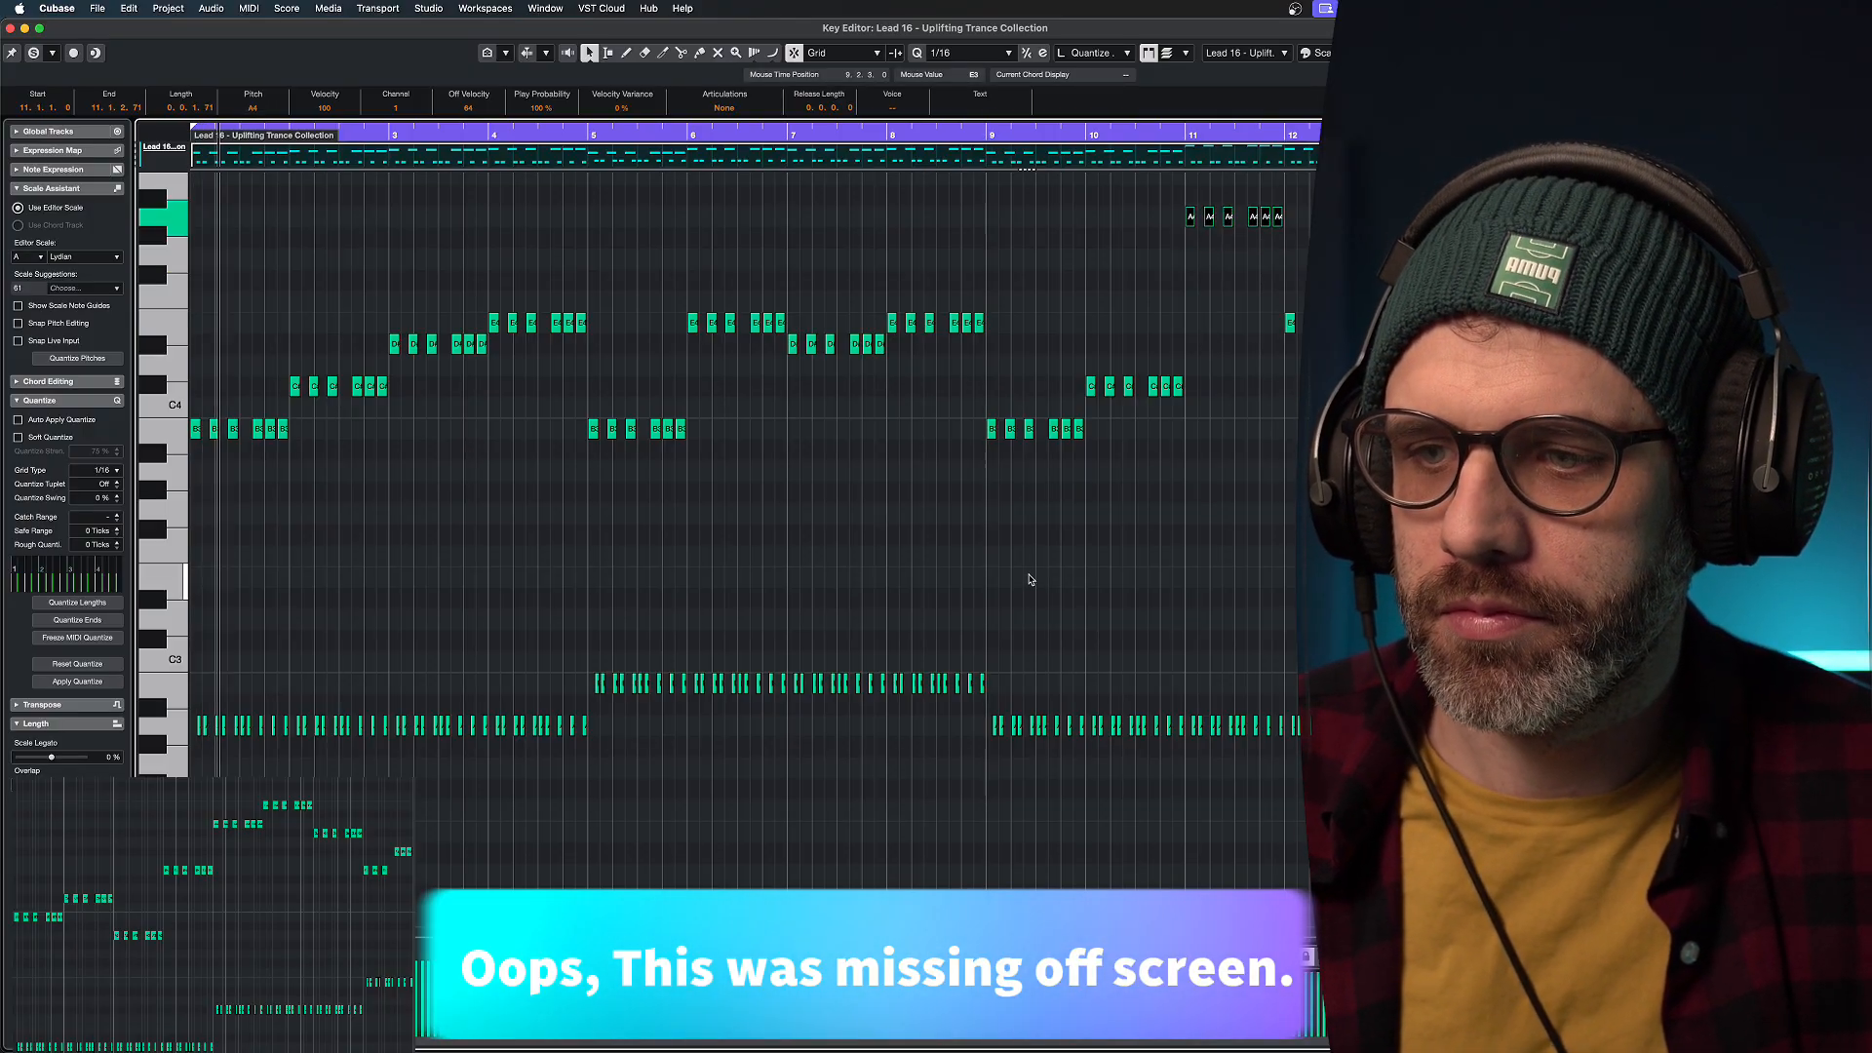
pyautogui.click(962, 134)
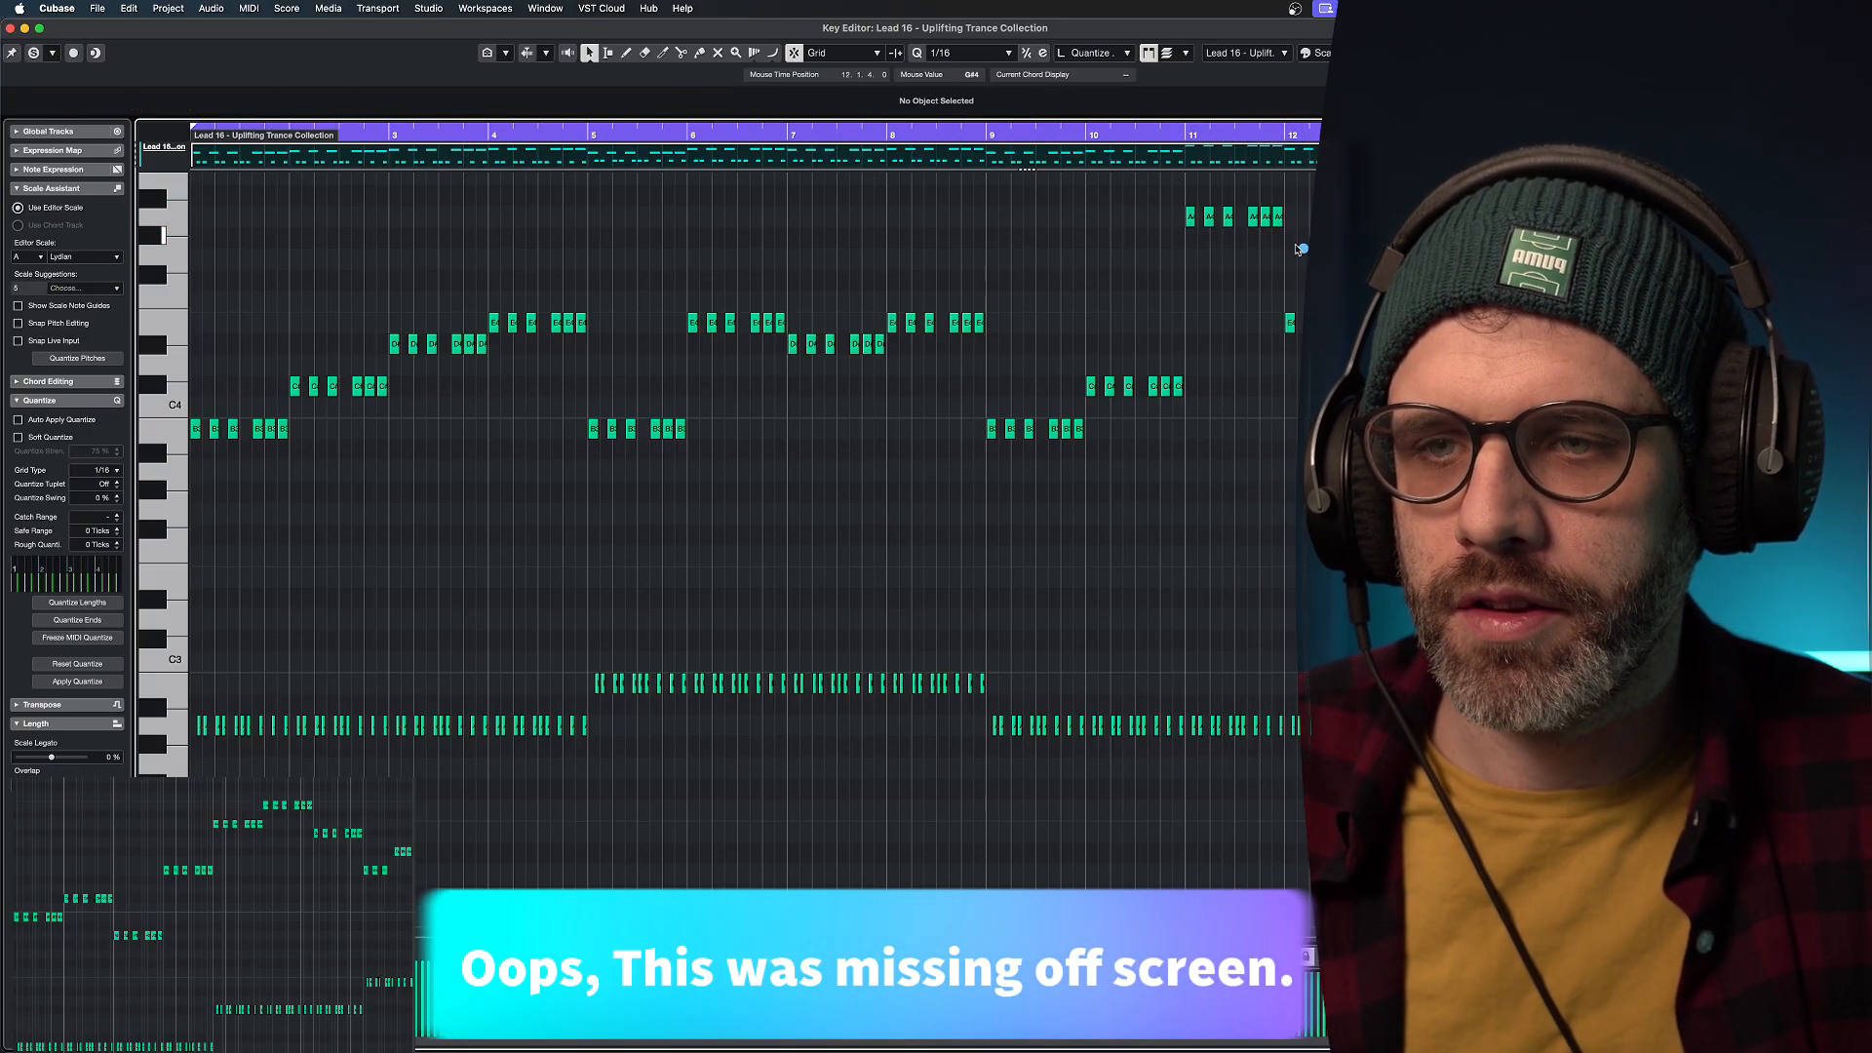
# Drop the bar 11 notes an octave to A3 and replay from around bar 9.
pyautogui.moveTo(1295, 251); pyautogui.dragTo(1150, 219)
pyautogui.hotkey('shift', 'Down')
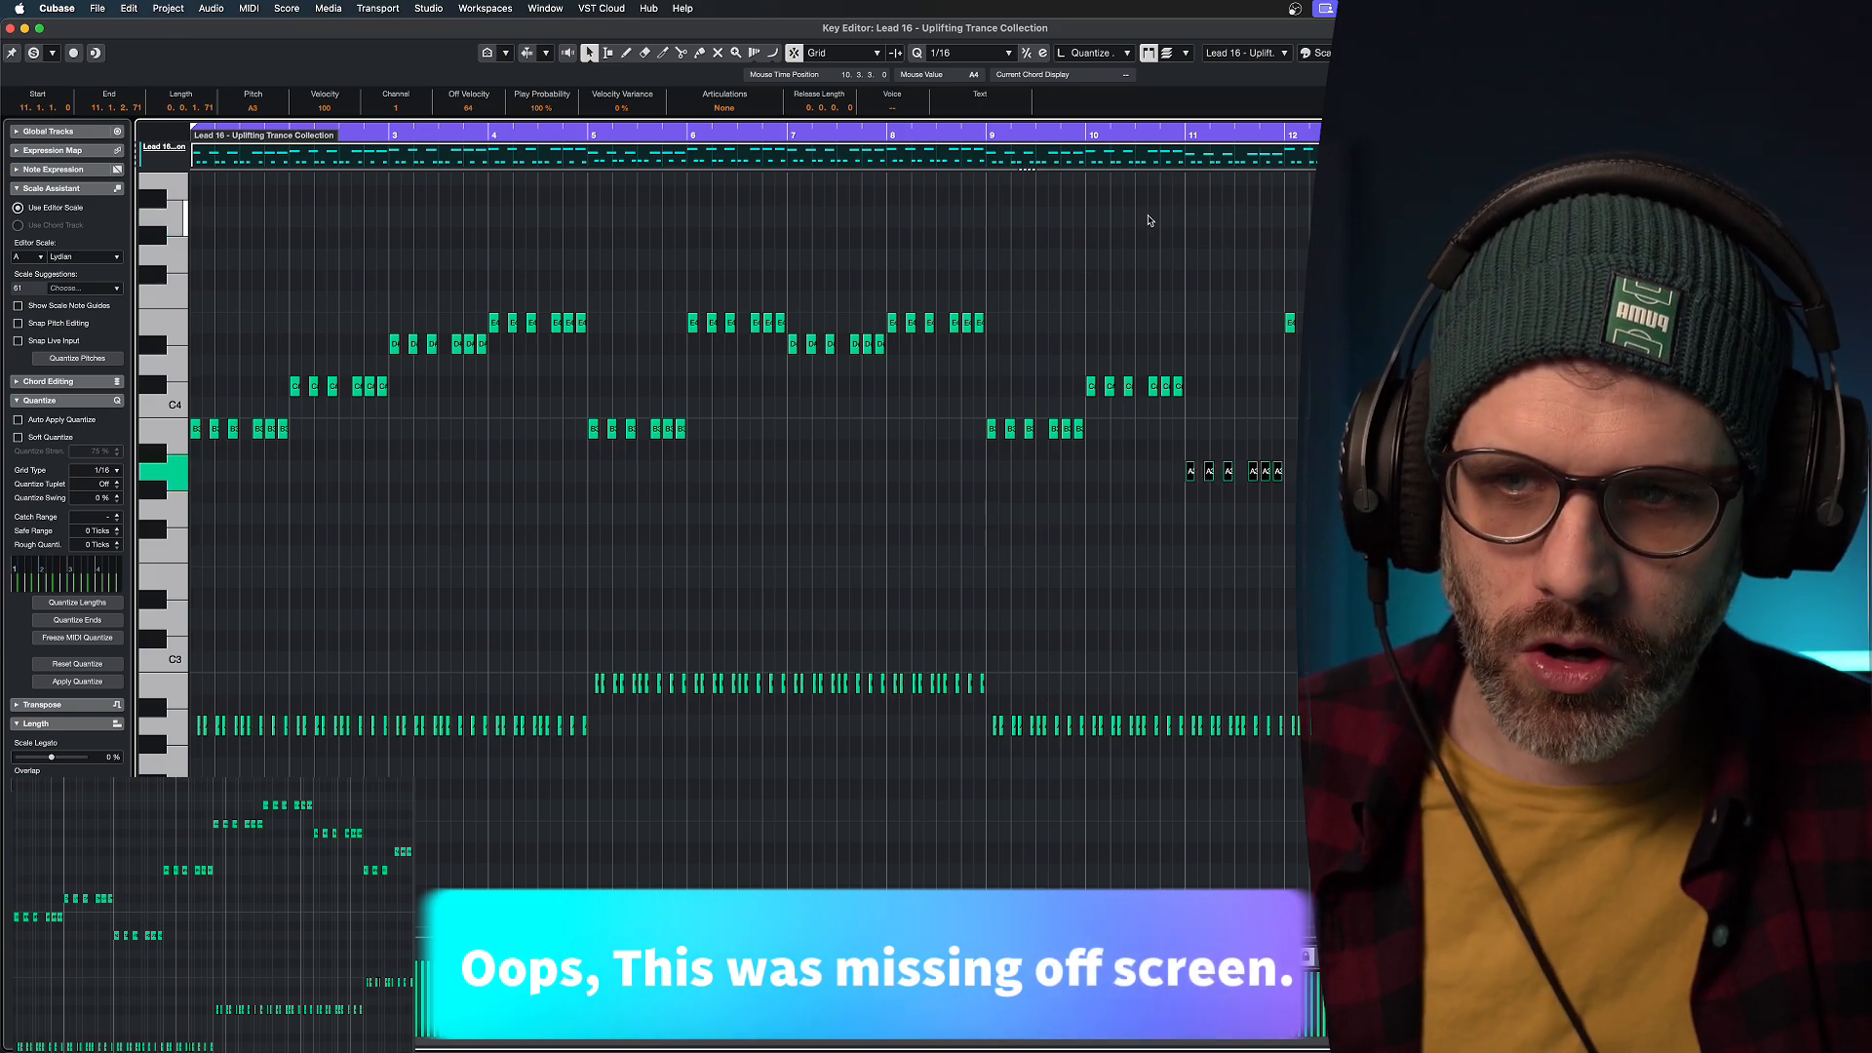
pyautogui.doubleClick(983, 138)
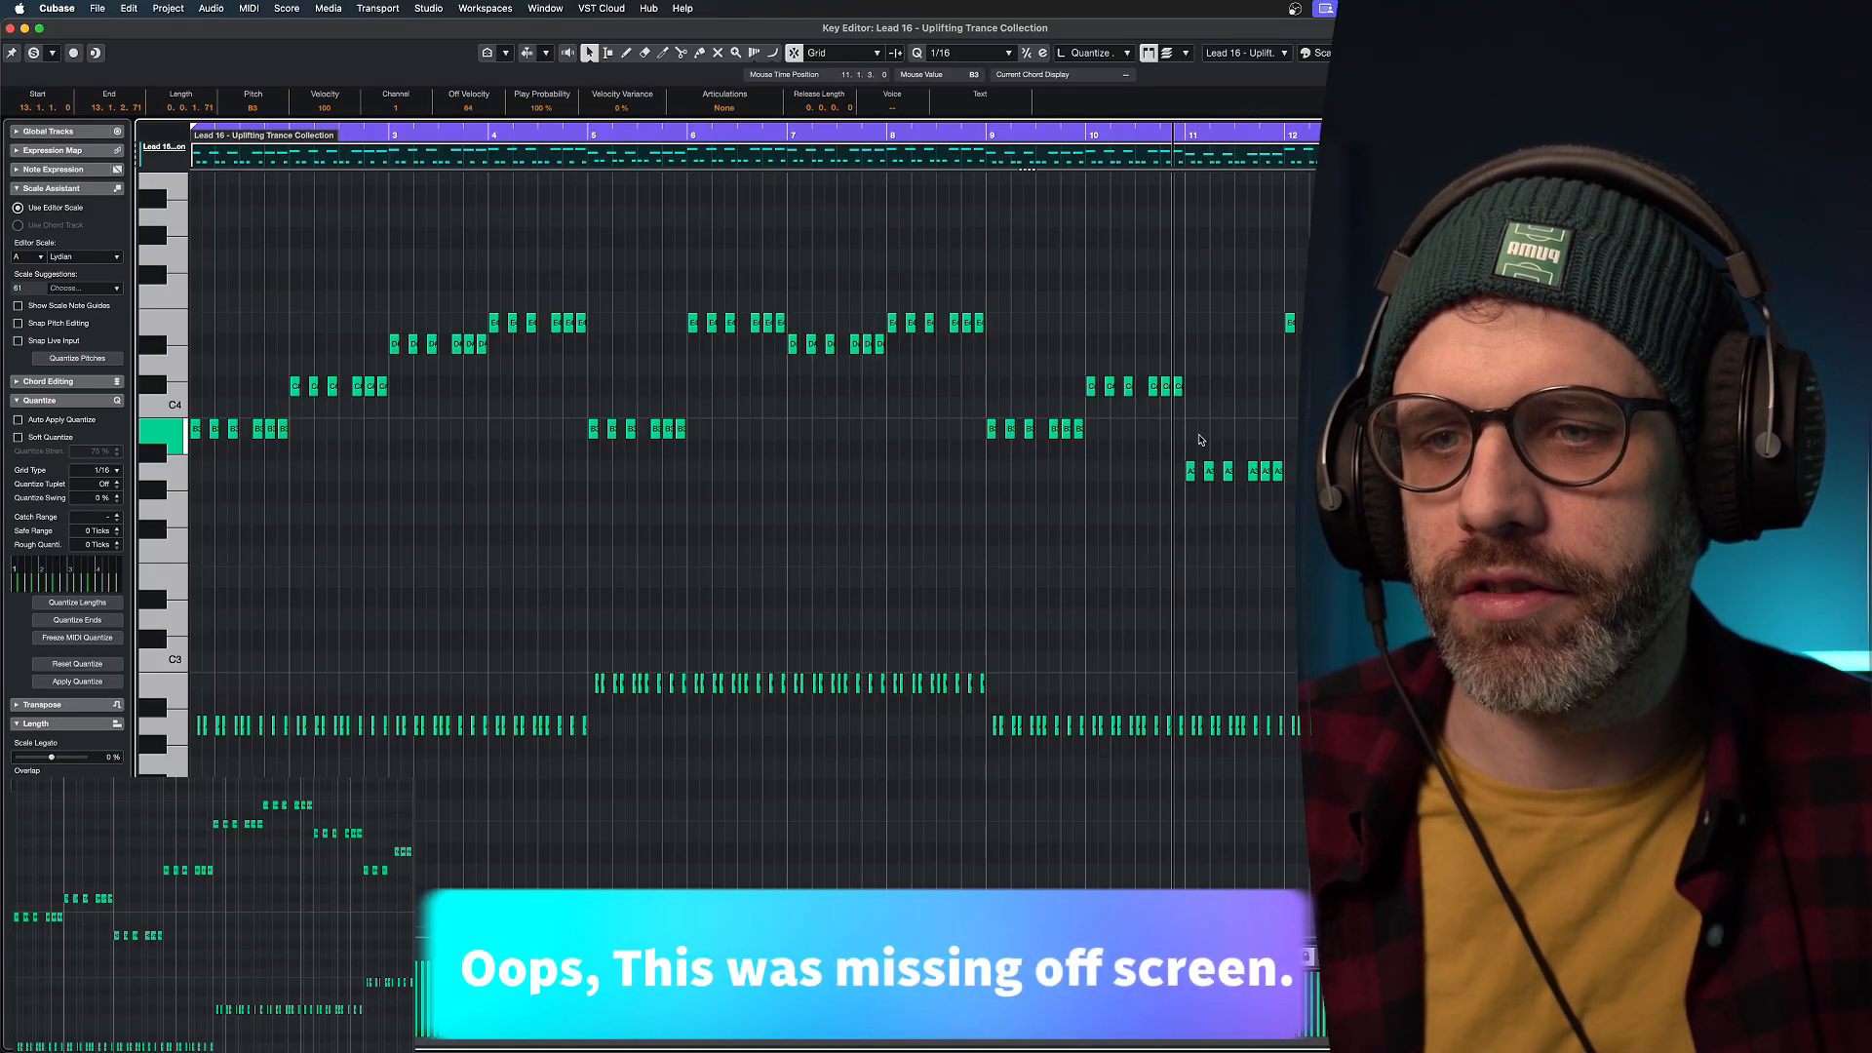
# Raise the upper notes in bar 13 to A4 and replay the passage through bars 15 and 16.
pyautogui.press('space')
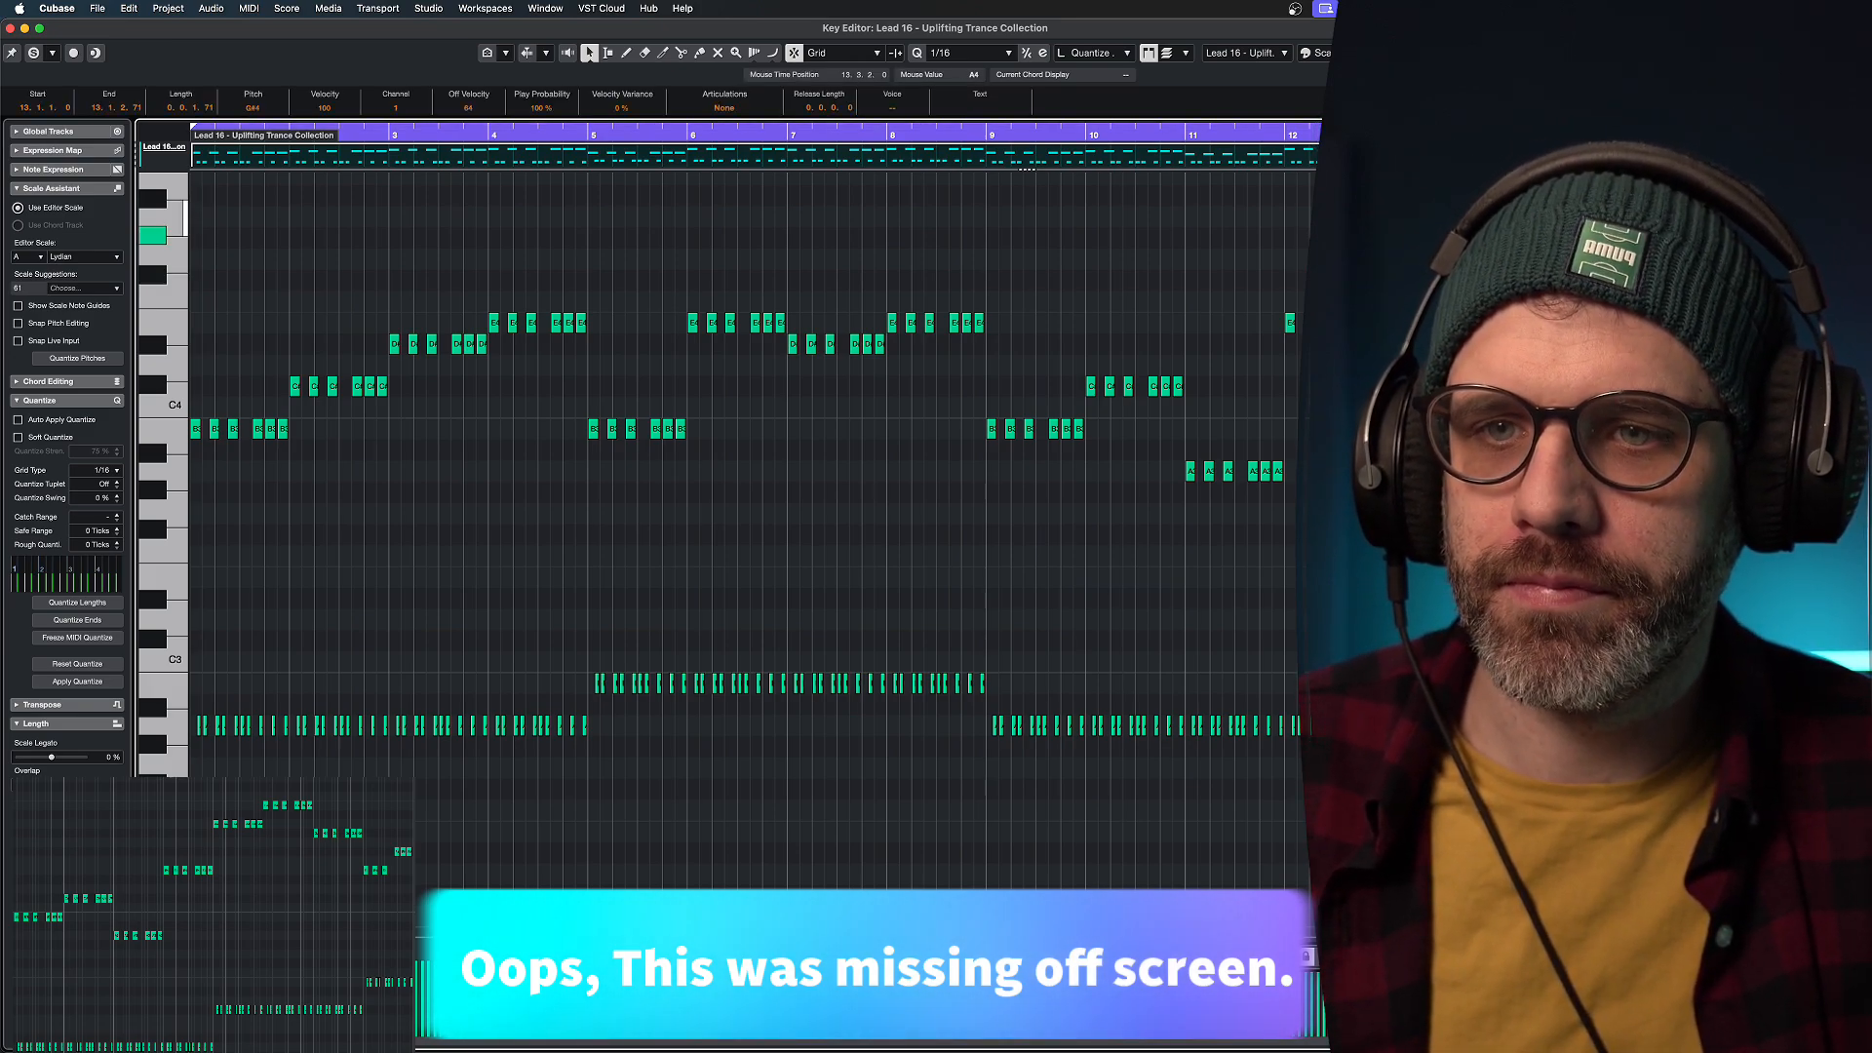
pyautogui.click(1260, 135)
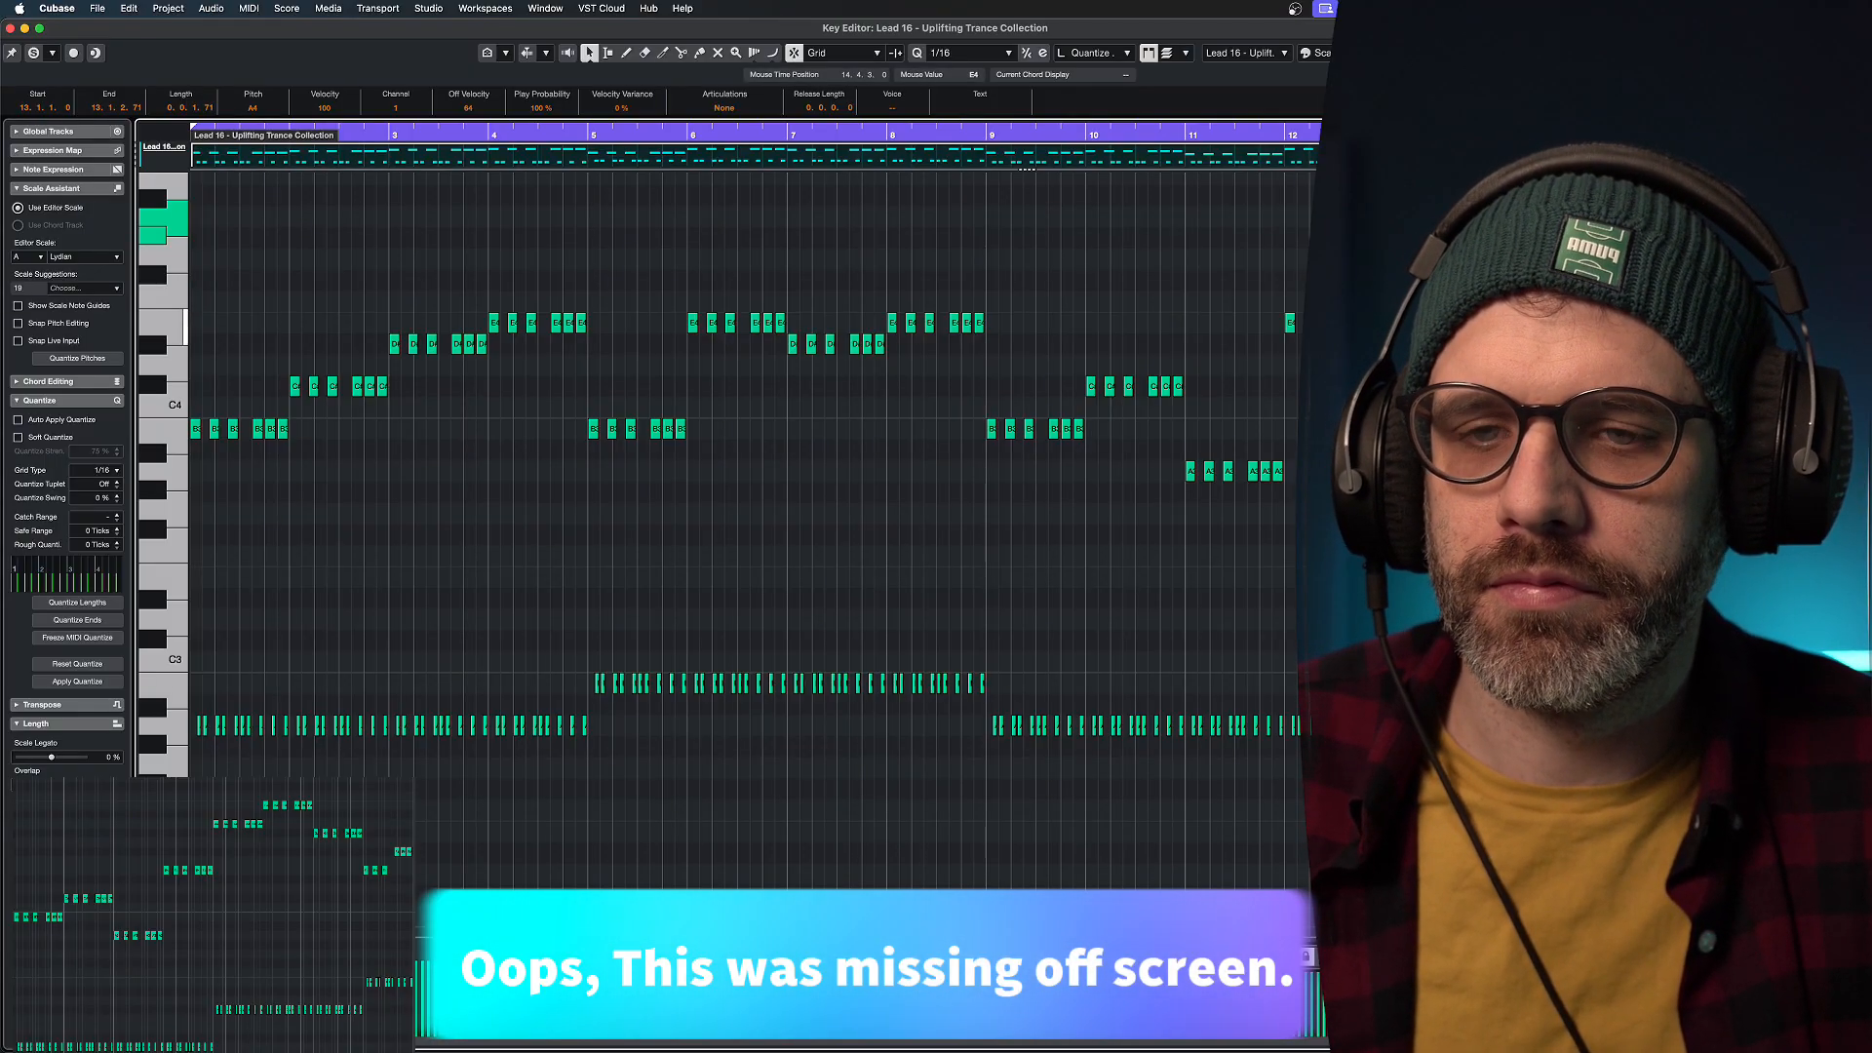
pyautogui.moveTo(1572, 318); pyautogui.dragTo(1780, 353)
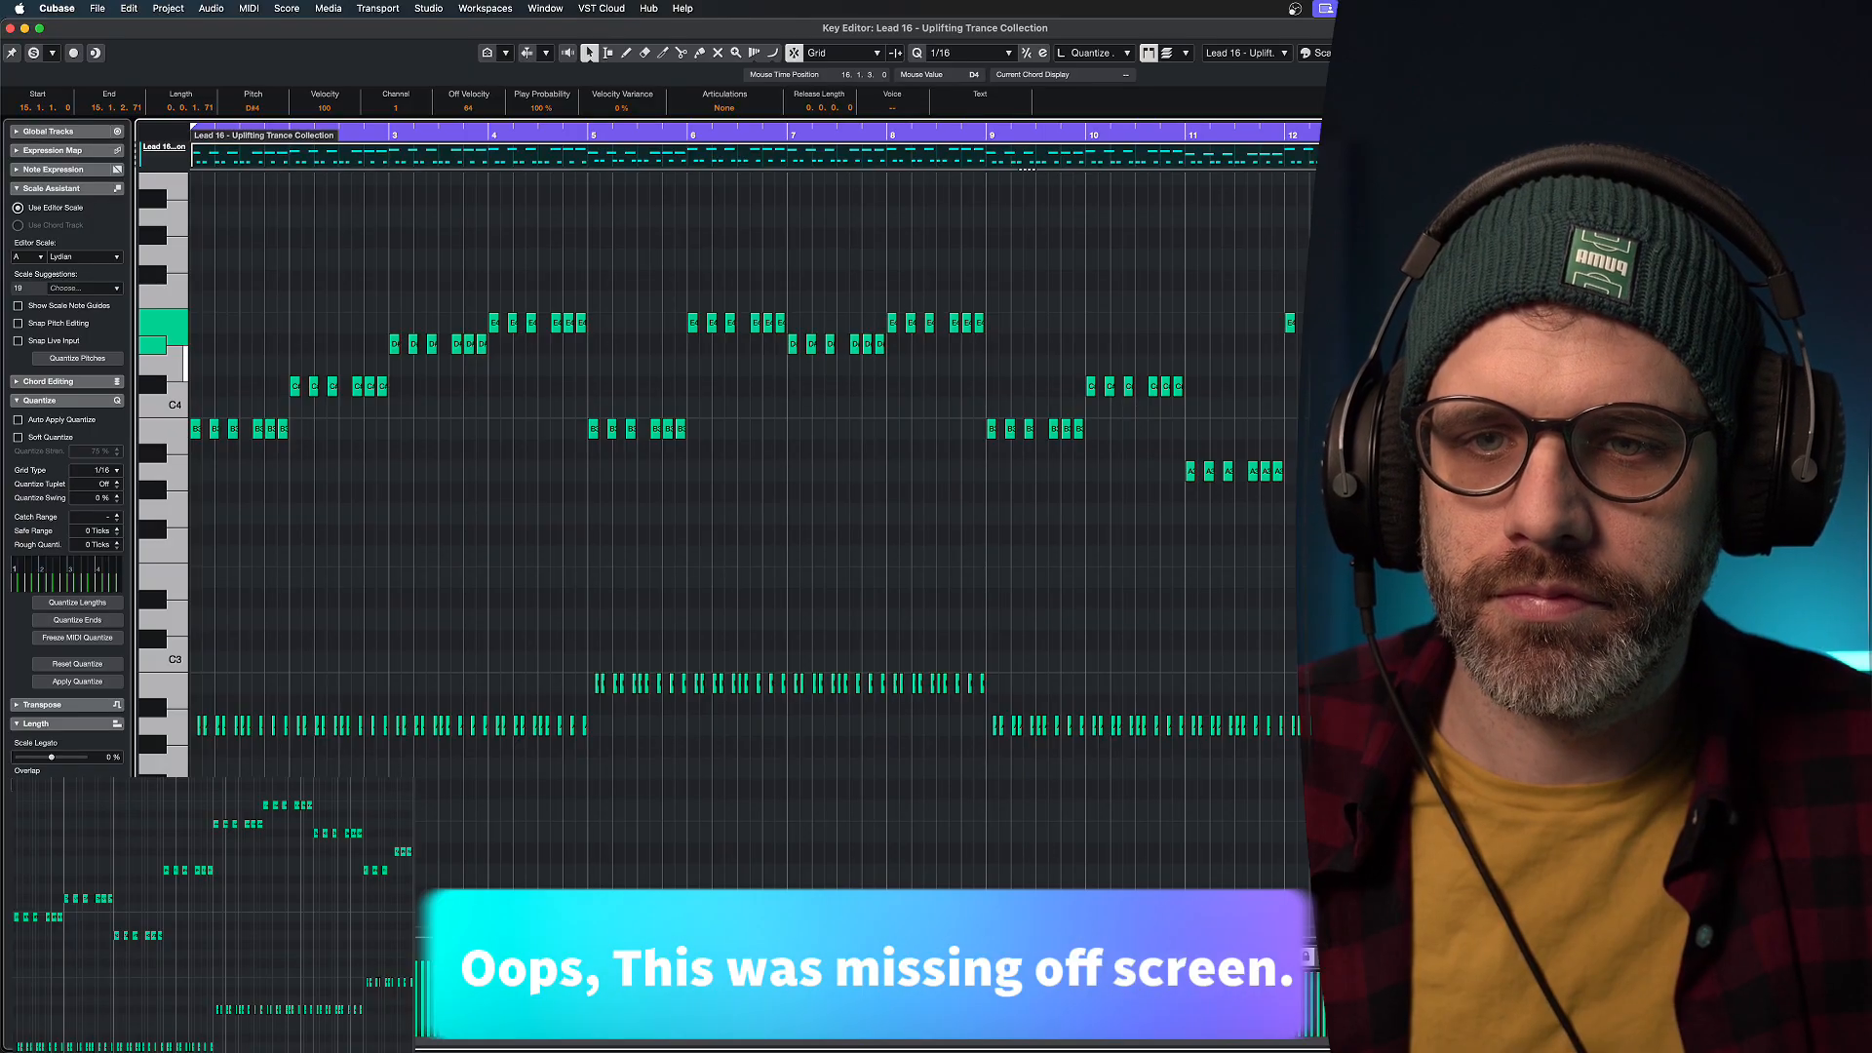
pyautogui.click(1702, 365)
pyautogui.press('space')
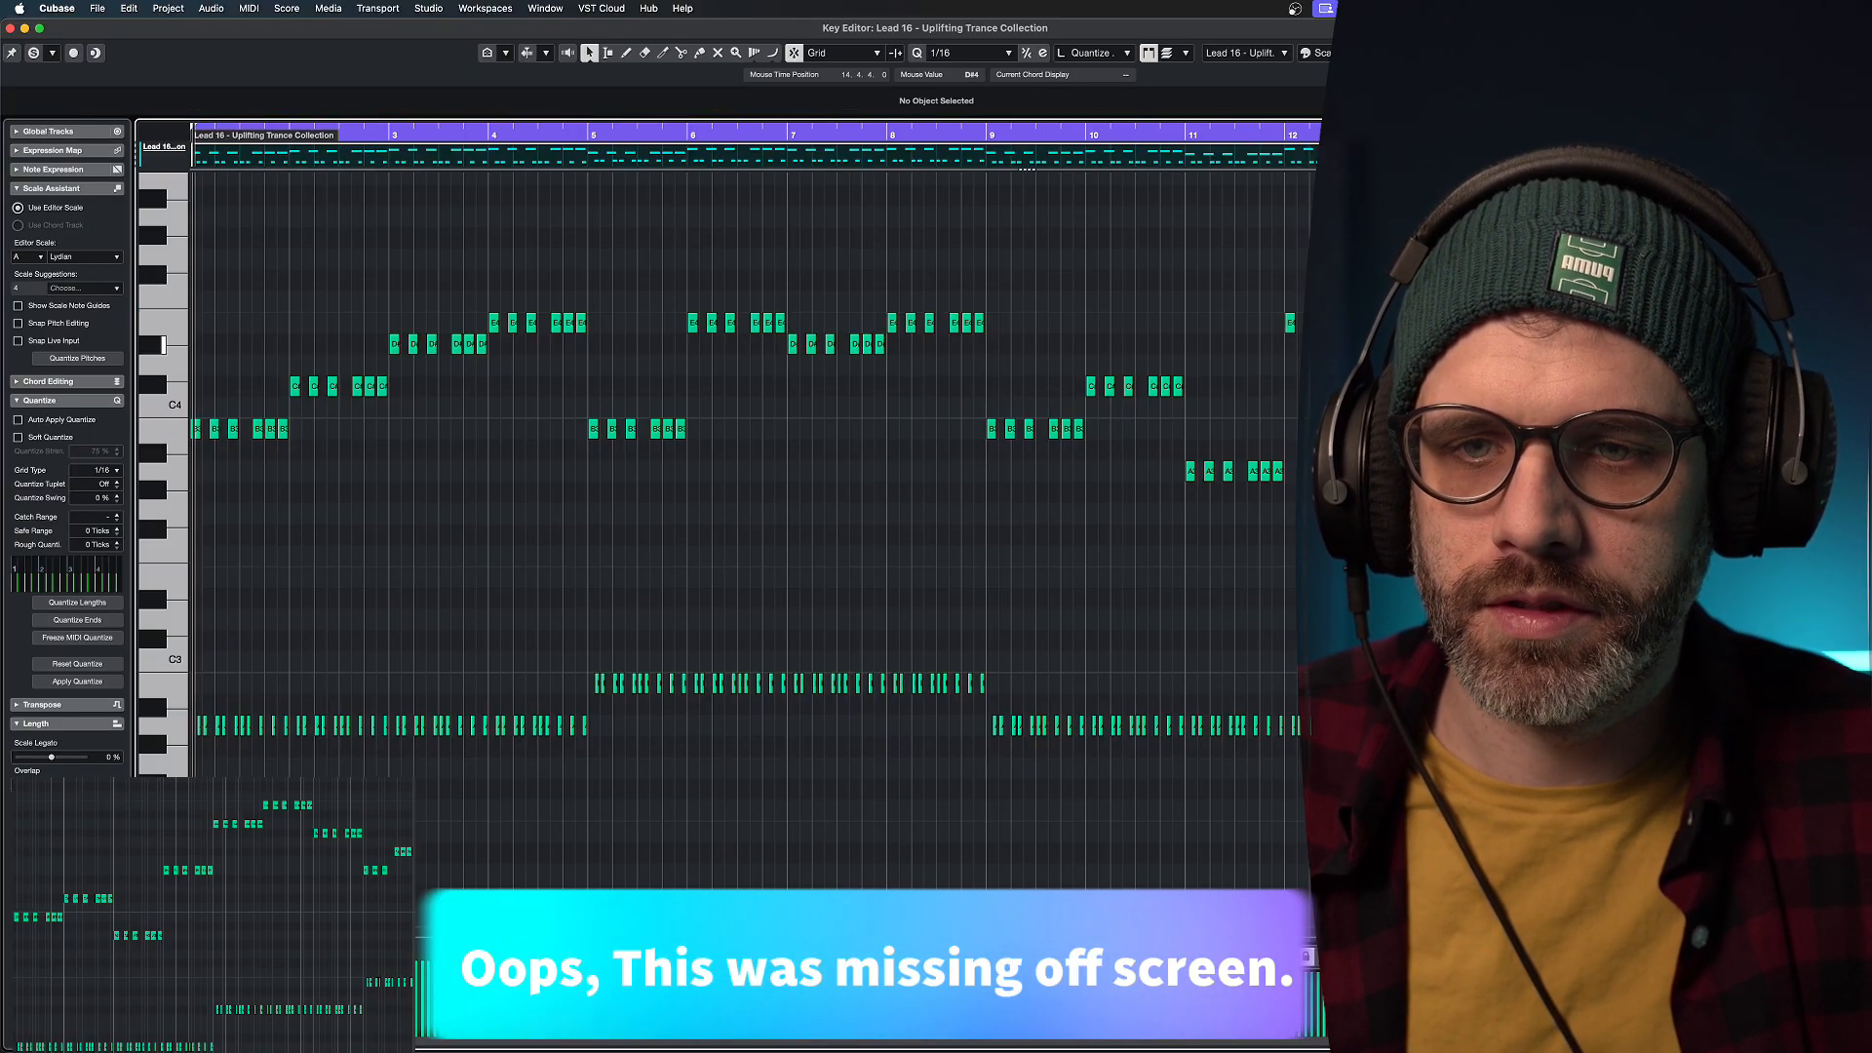
# Try lowering the upper notes in bar 15 by two semitones to C#4 and listen to the change.
pyautogui.moveTo(1576, 363); pyautogui.dragTo(1751, 323)
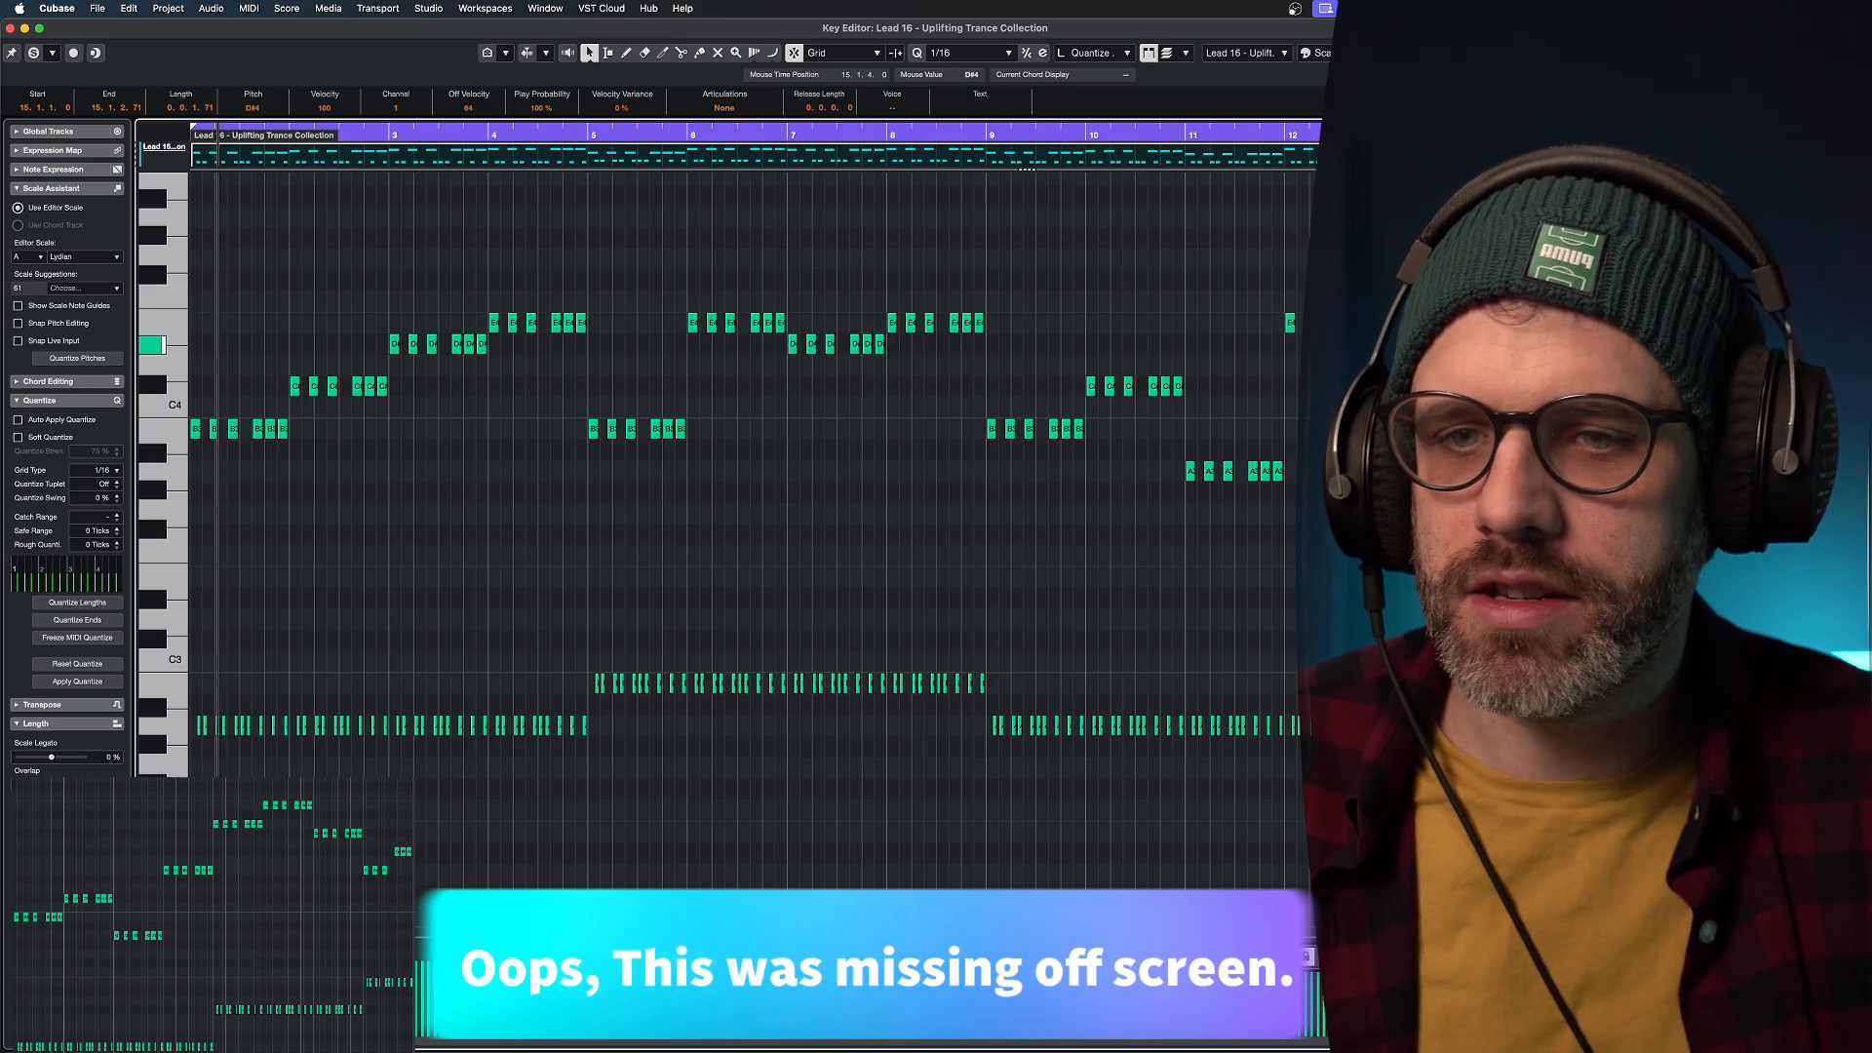
pyautogui.press('Down')
pyautogui.press('Down')
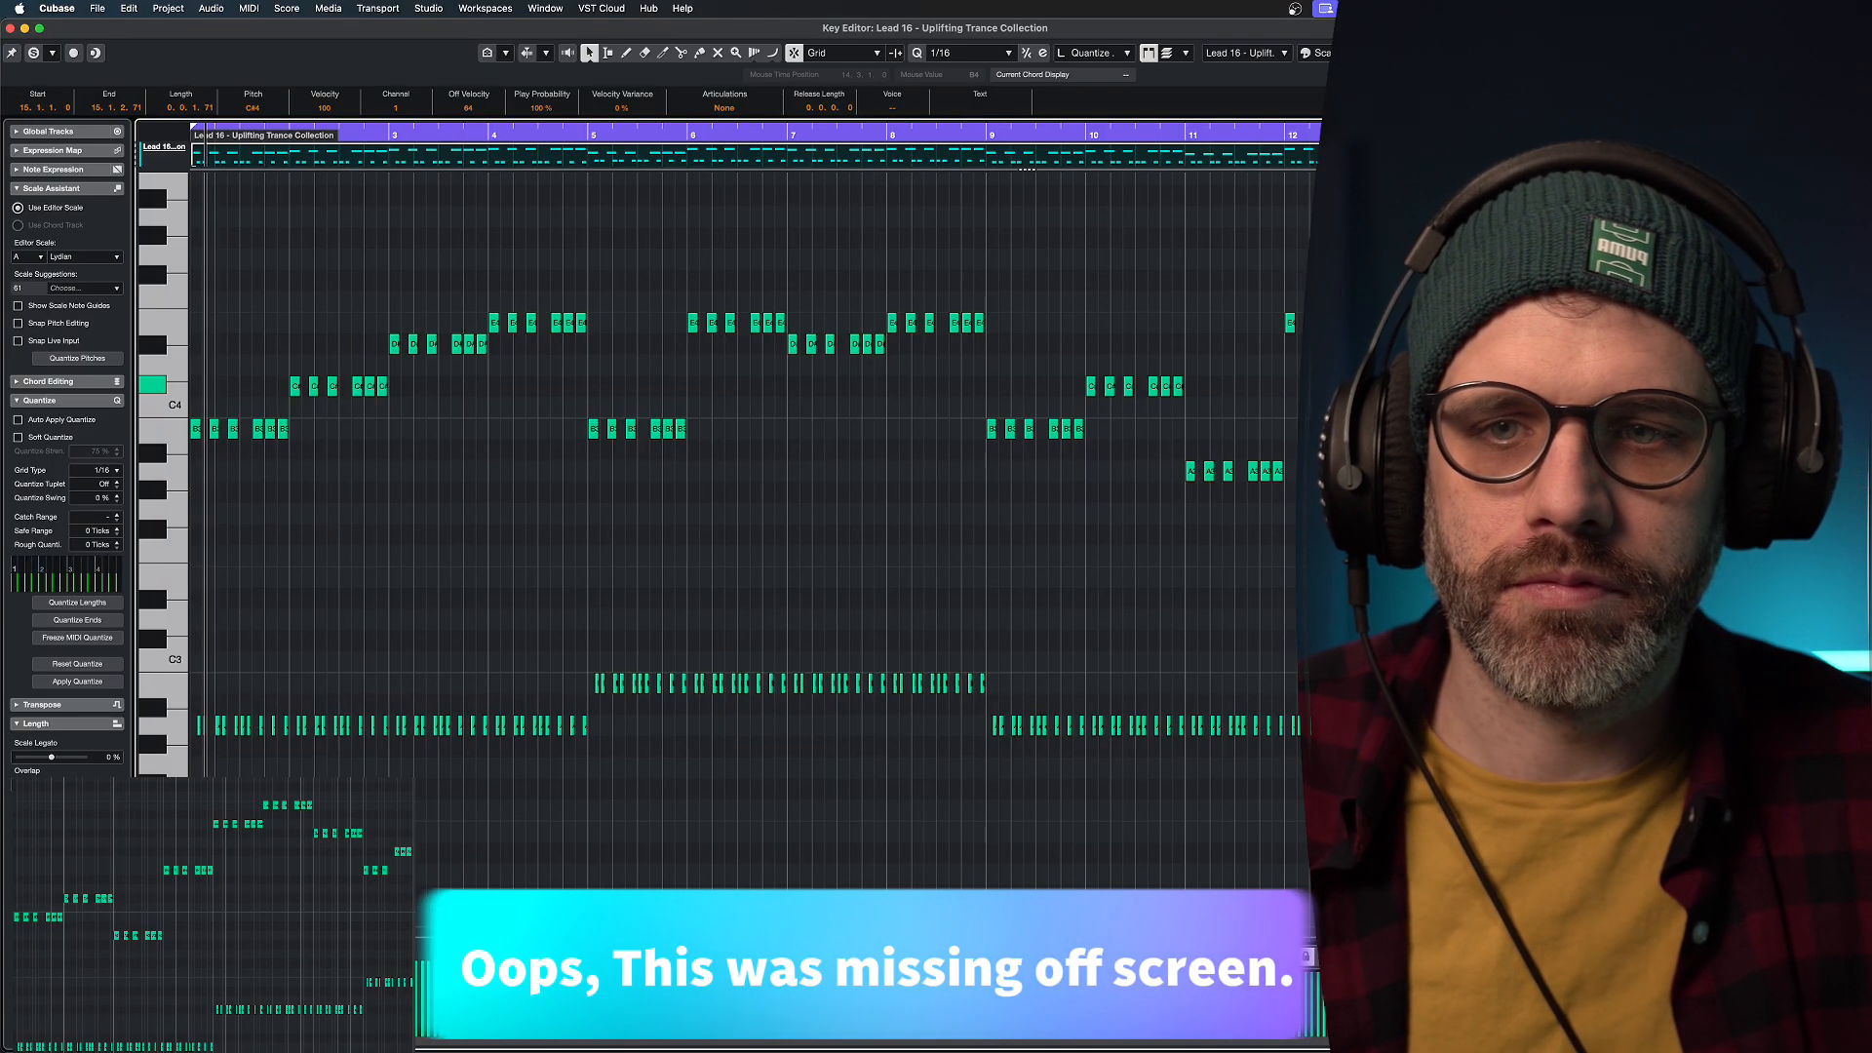
pyautogui.press('space')
pyautogui.press('Up')
pyautogui.press('Up')
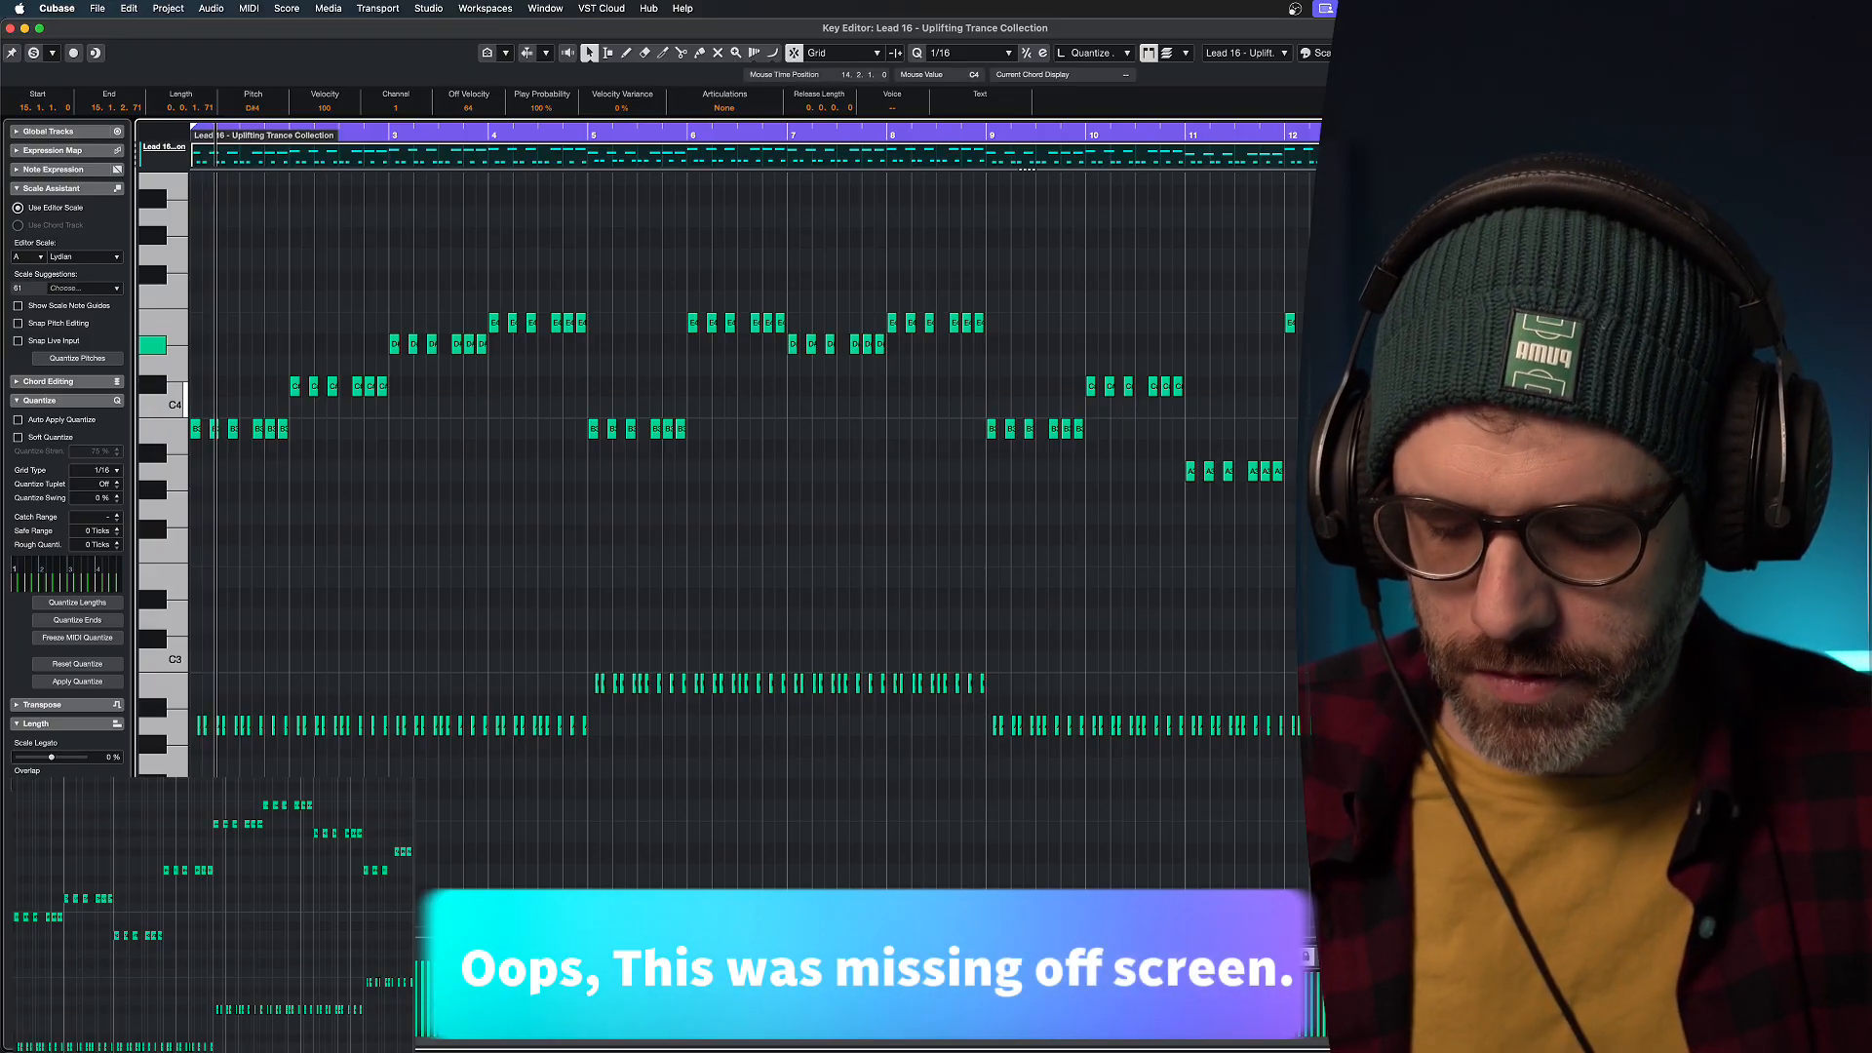
pyautogui.click(1599, 480)
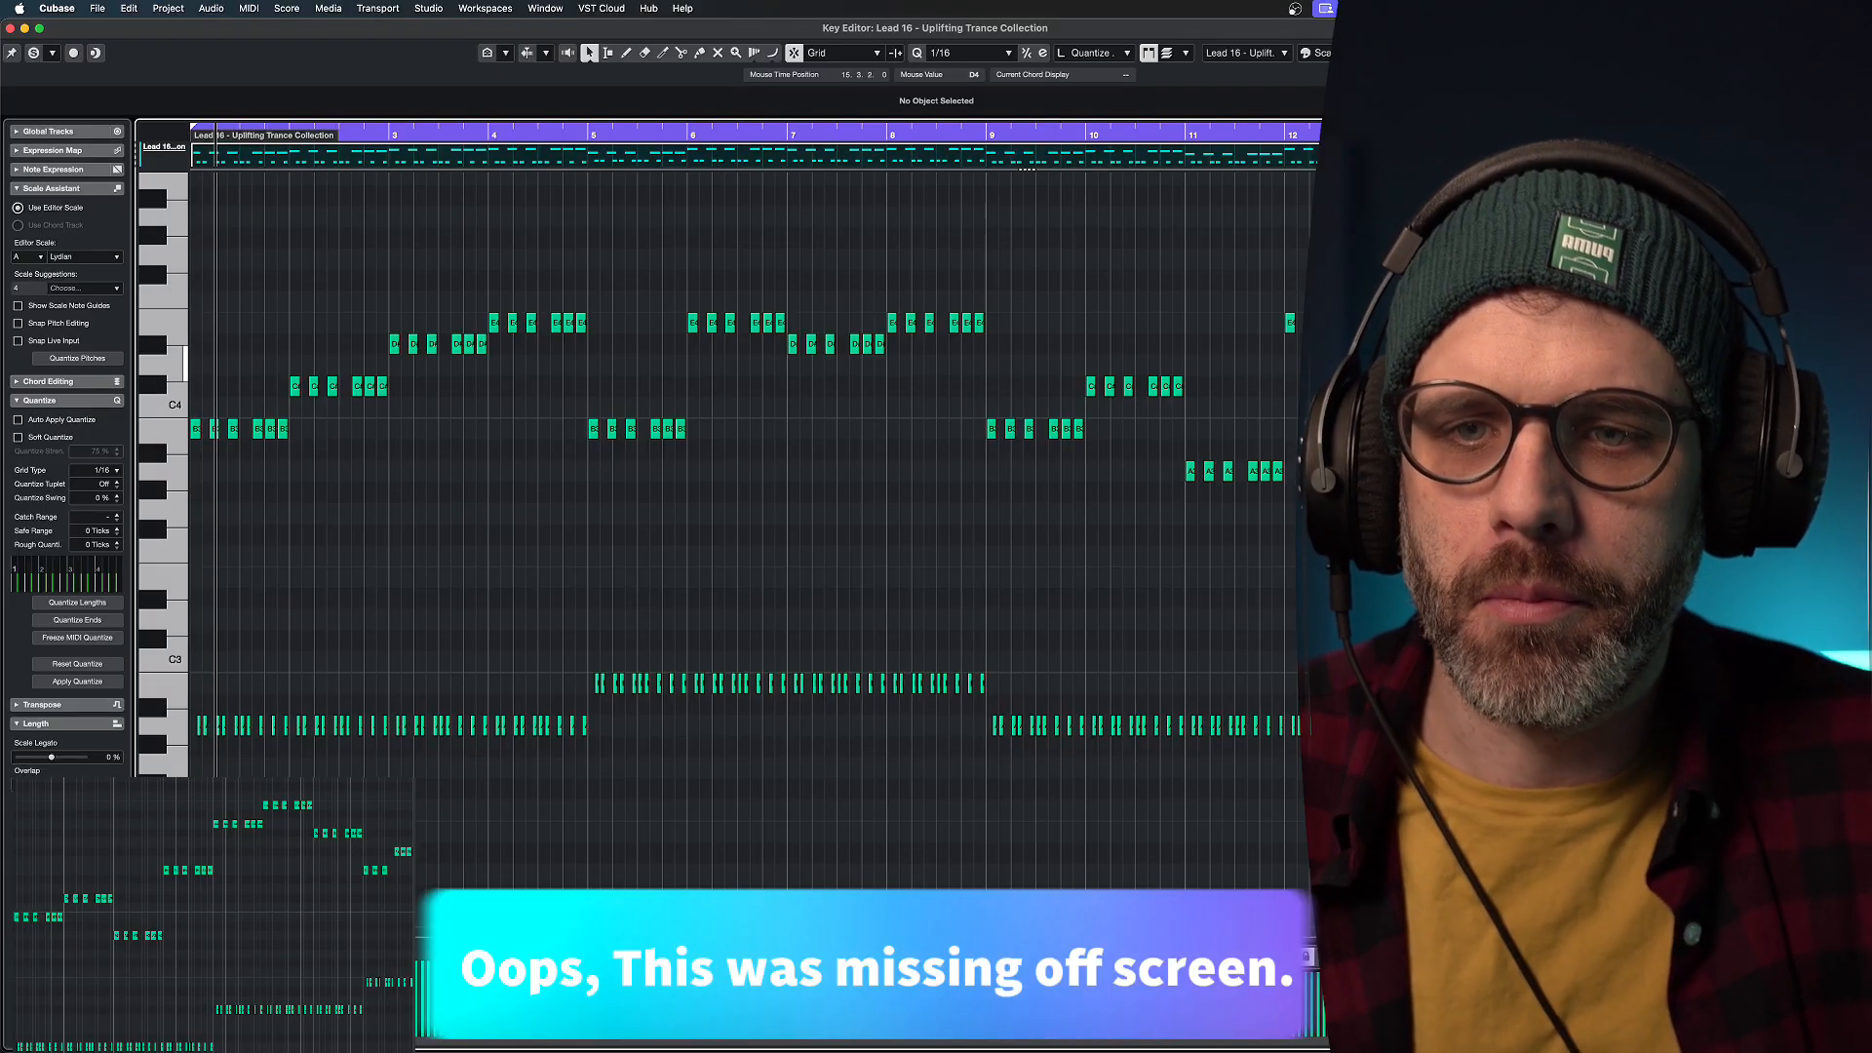
# Raise Lead 16's upper notes in bar 14 to B4.
pyautogui.click(1590, 344)
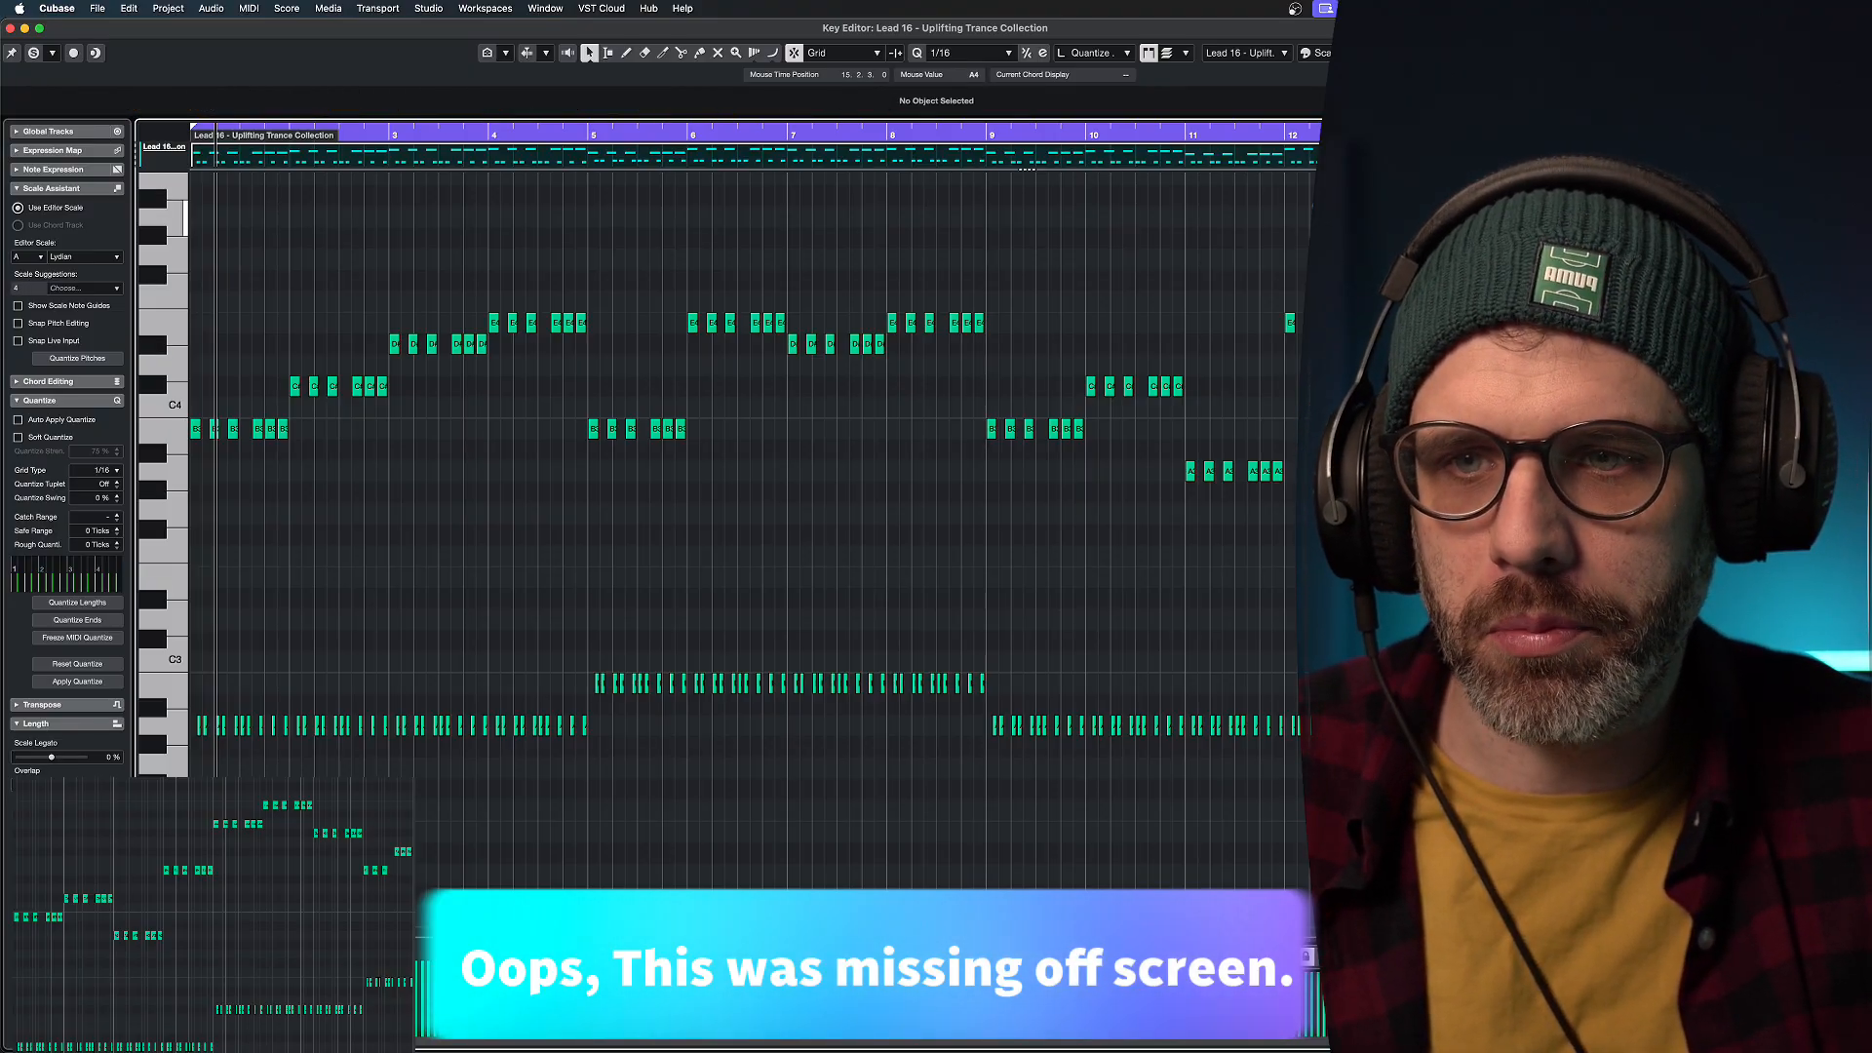
pyautogui.scroll(4, 164, 300)
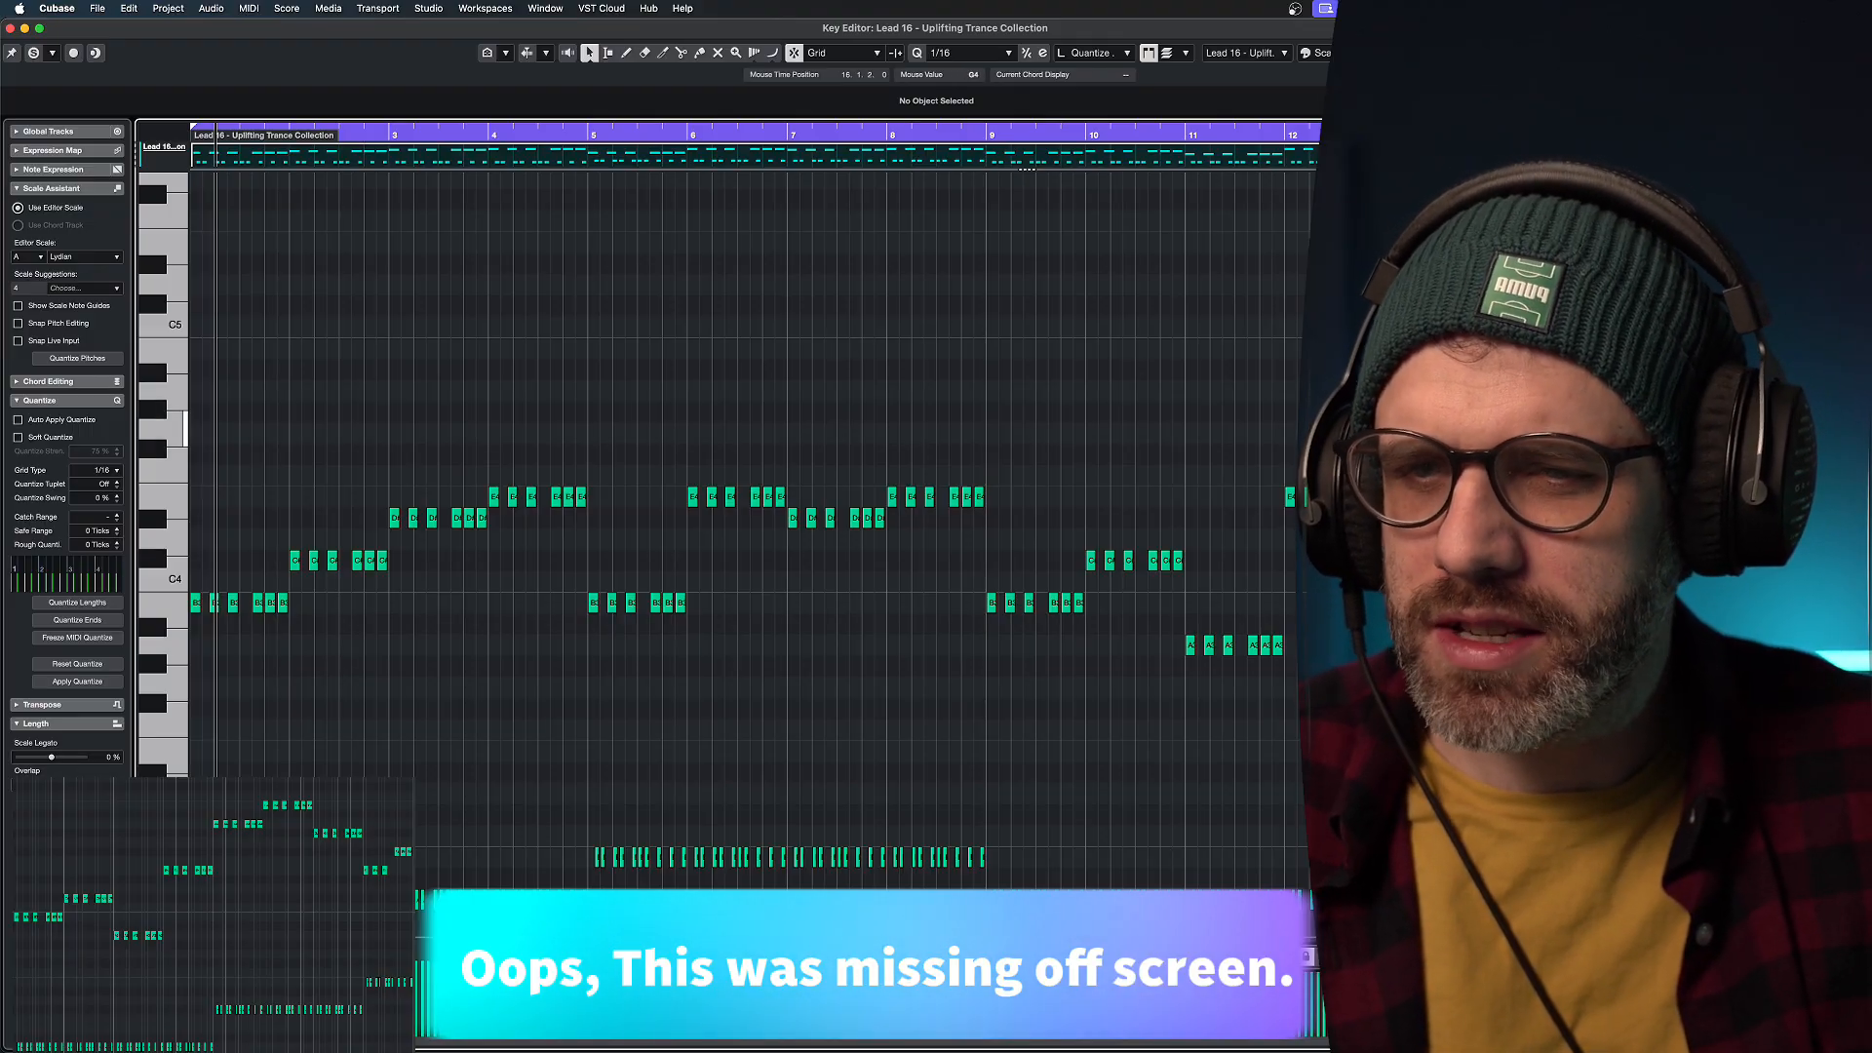
pyautogui.click(152, 409)
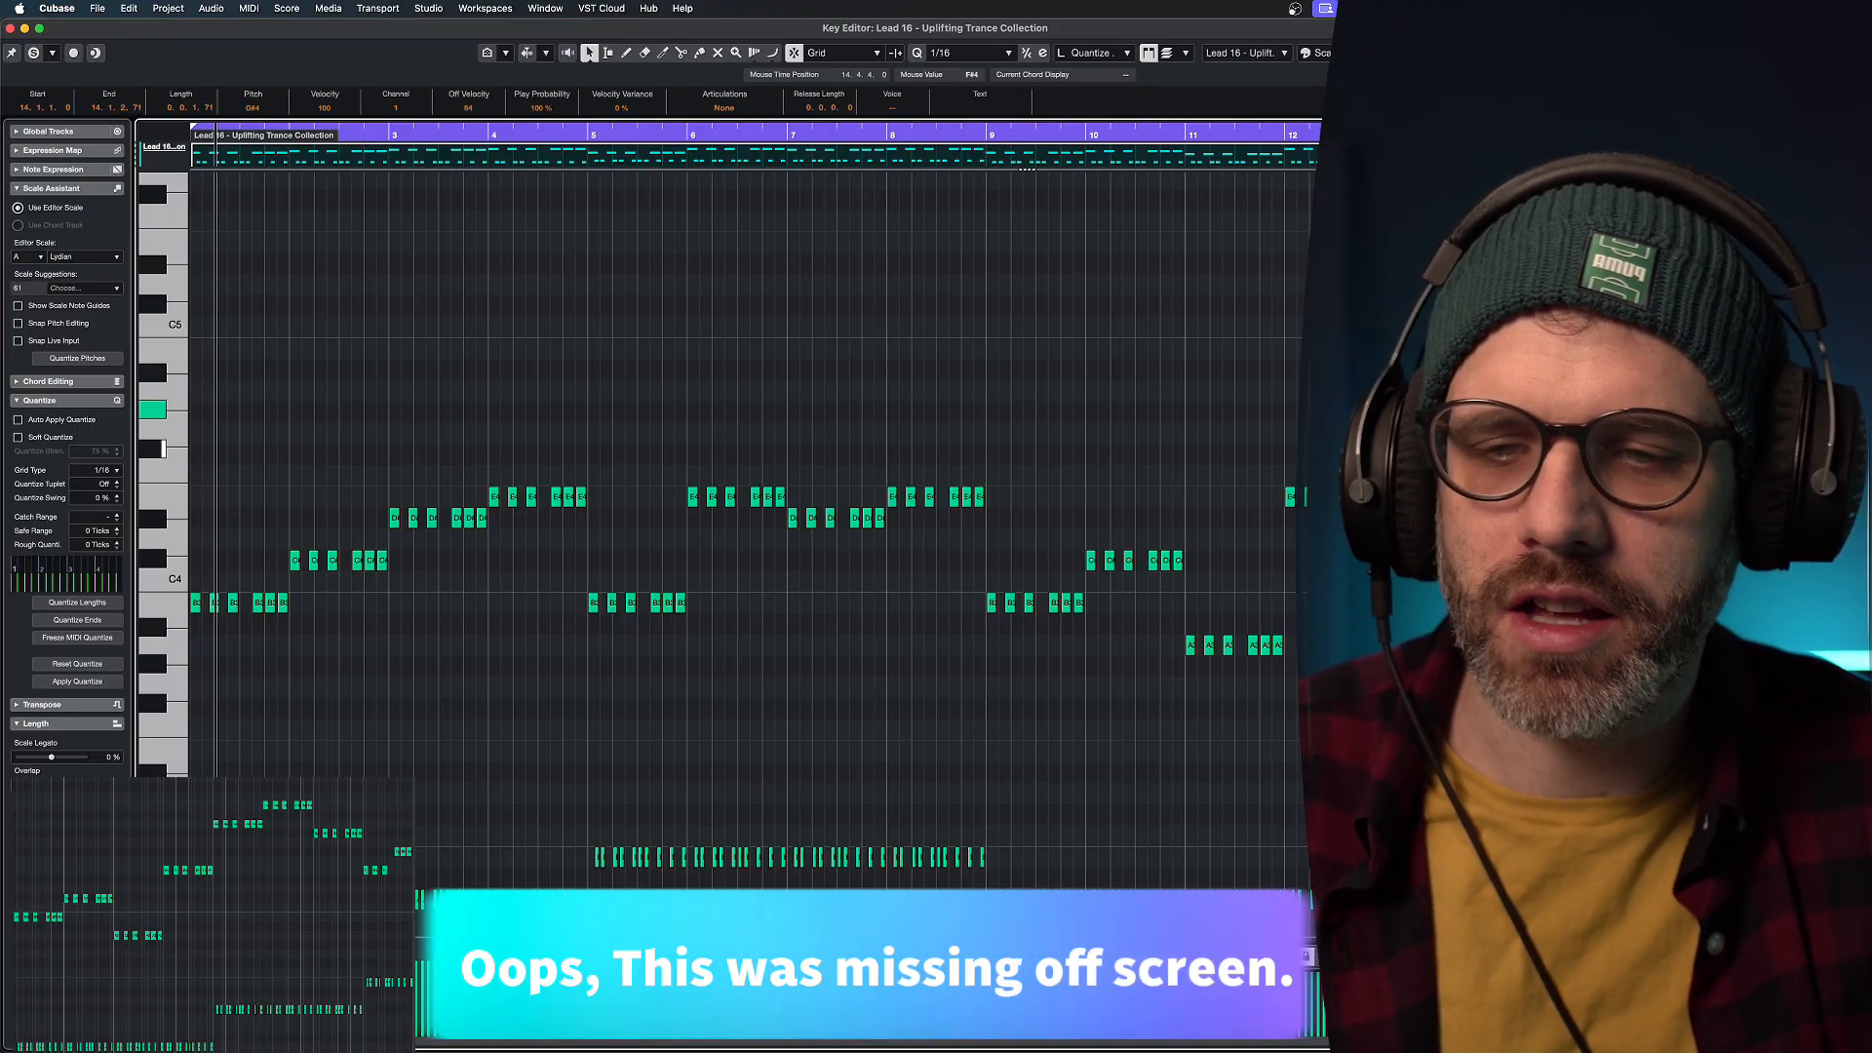
pyautogui.press('Up')
pyautogui.press('Up')
pyautogui.press('Up')
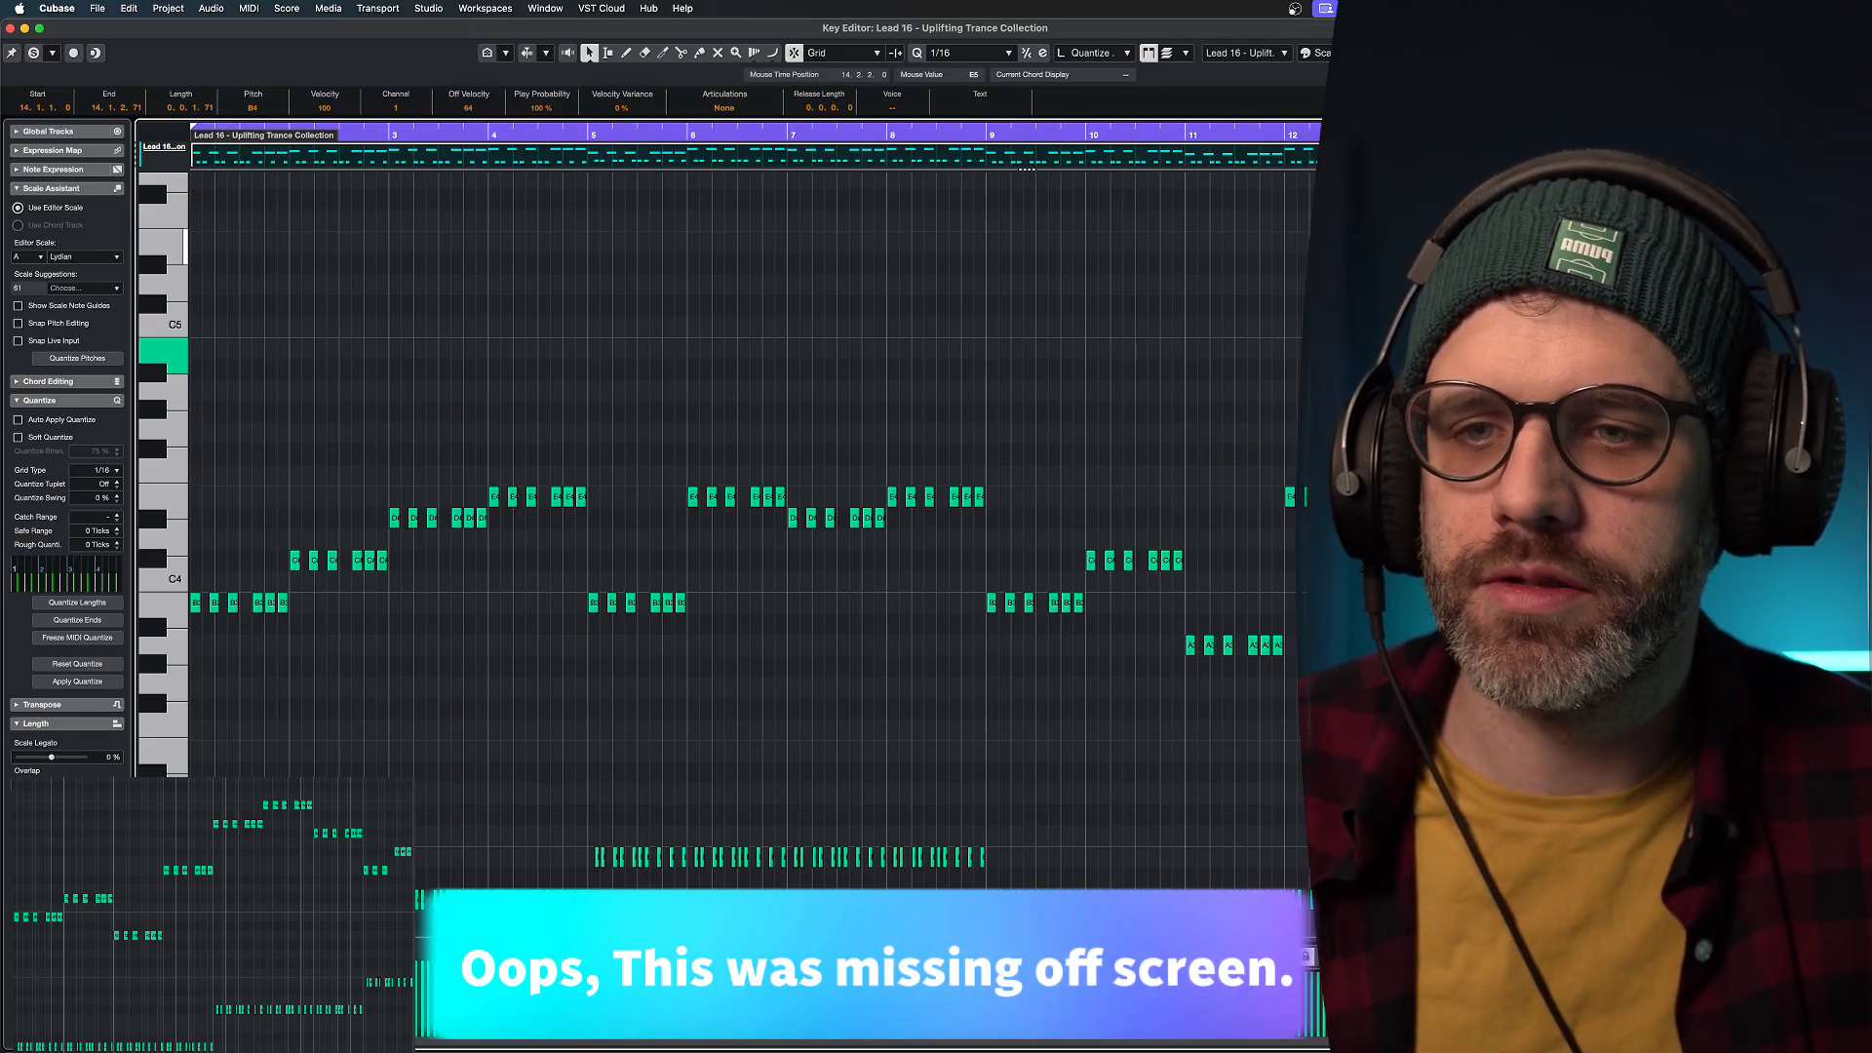
# Raise Lead 16's upper notes in bar 15 to G#4.
pyautogui.click(1521, 539)
pyautogui.click(1593, 518)
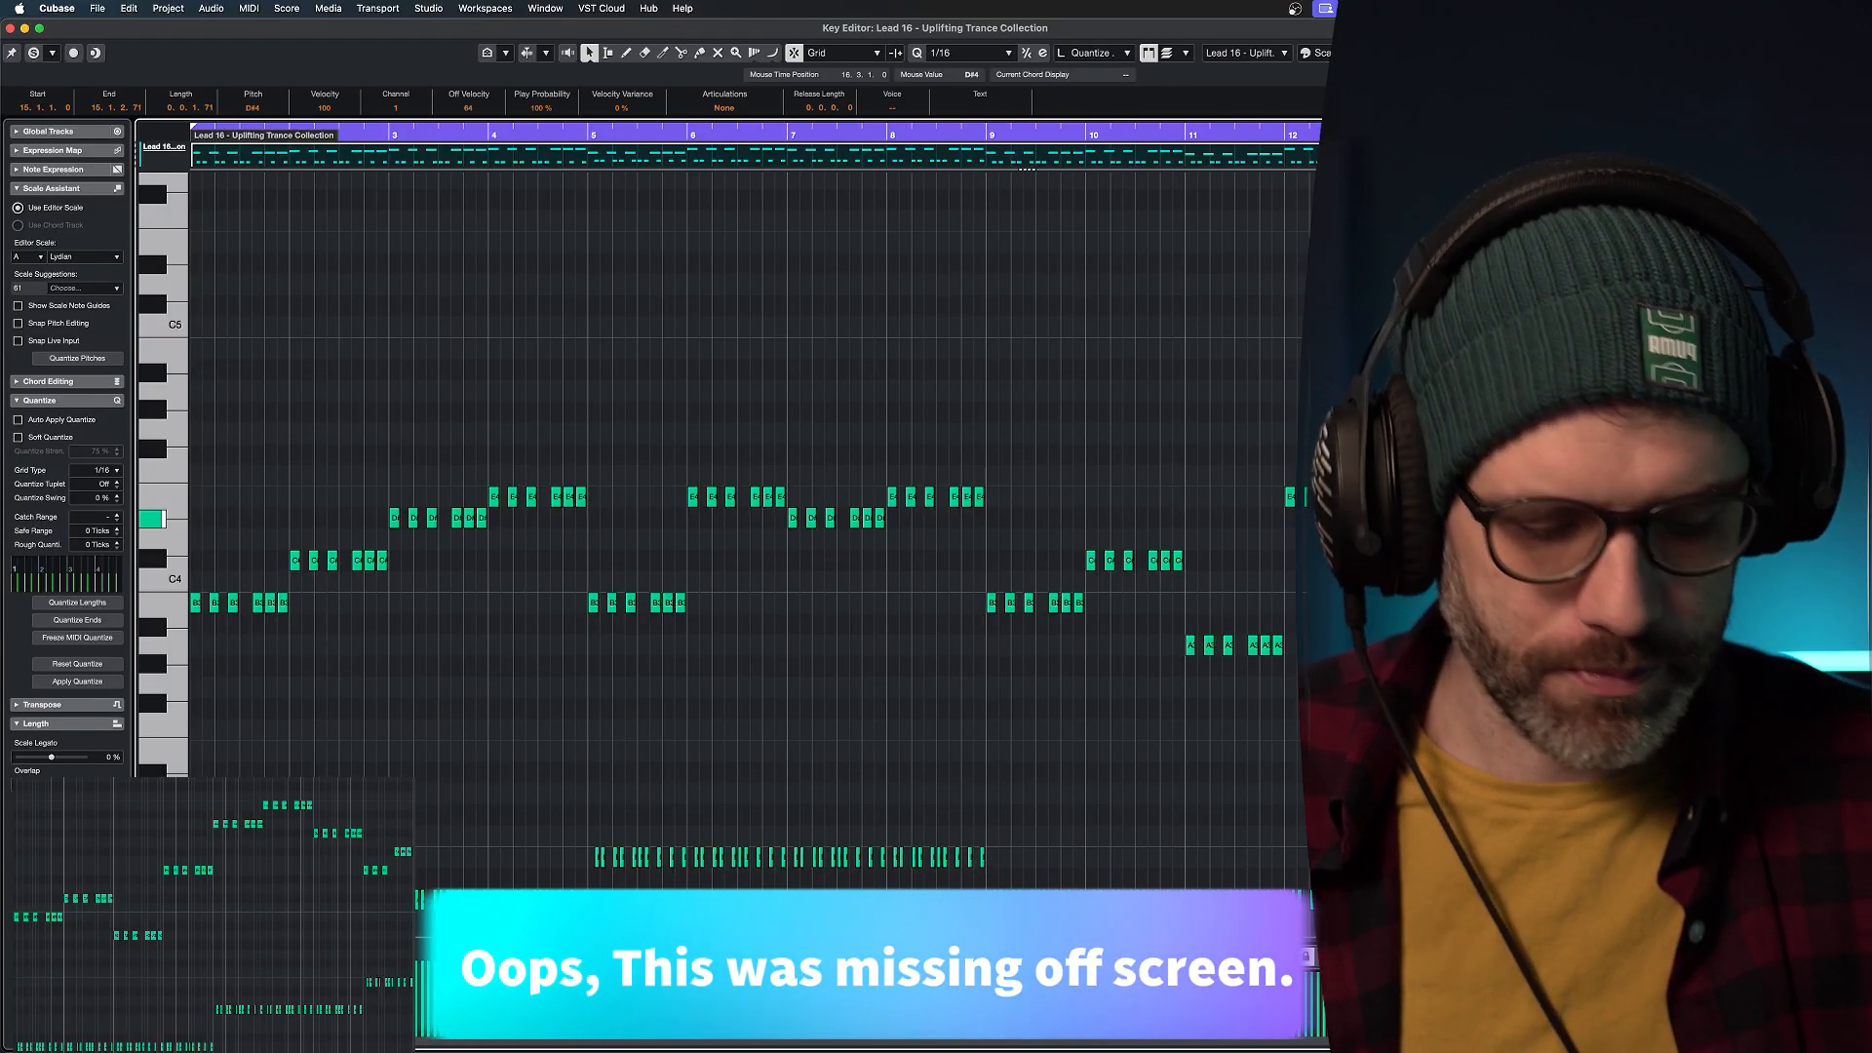
pyautogui.press('Up')
pyautogui.press('Up')
pyautogui.press('Up')
pyautogui.press('Up')
pyautogui.press('Up')
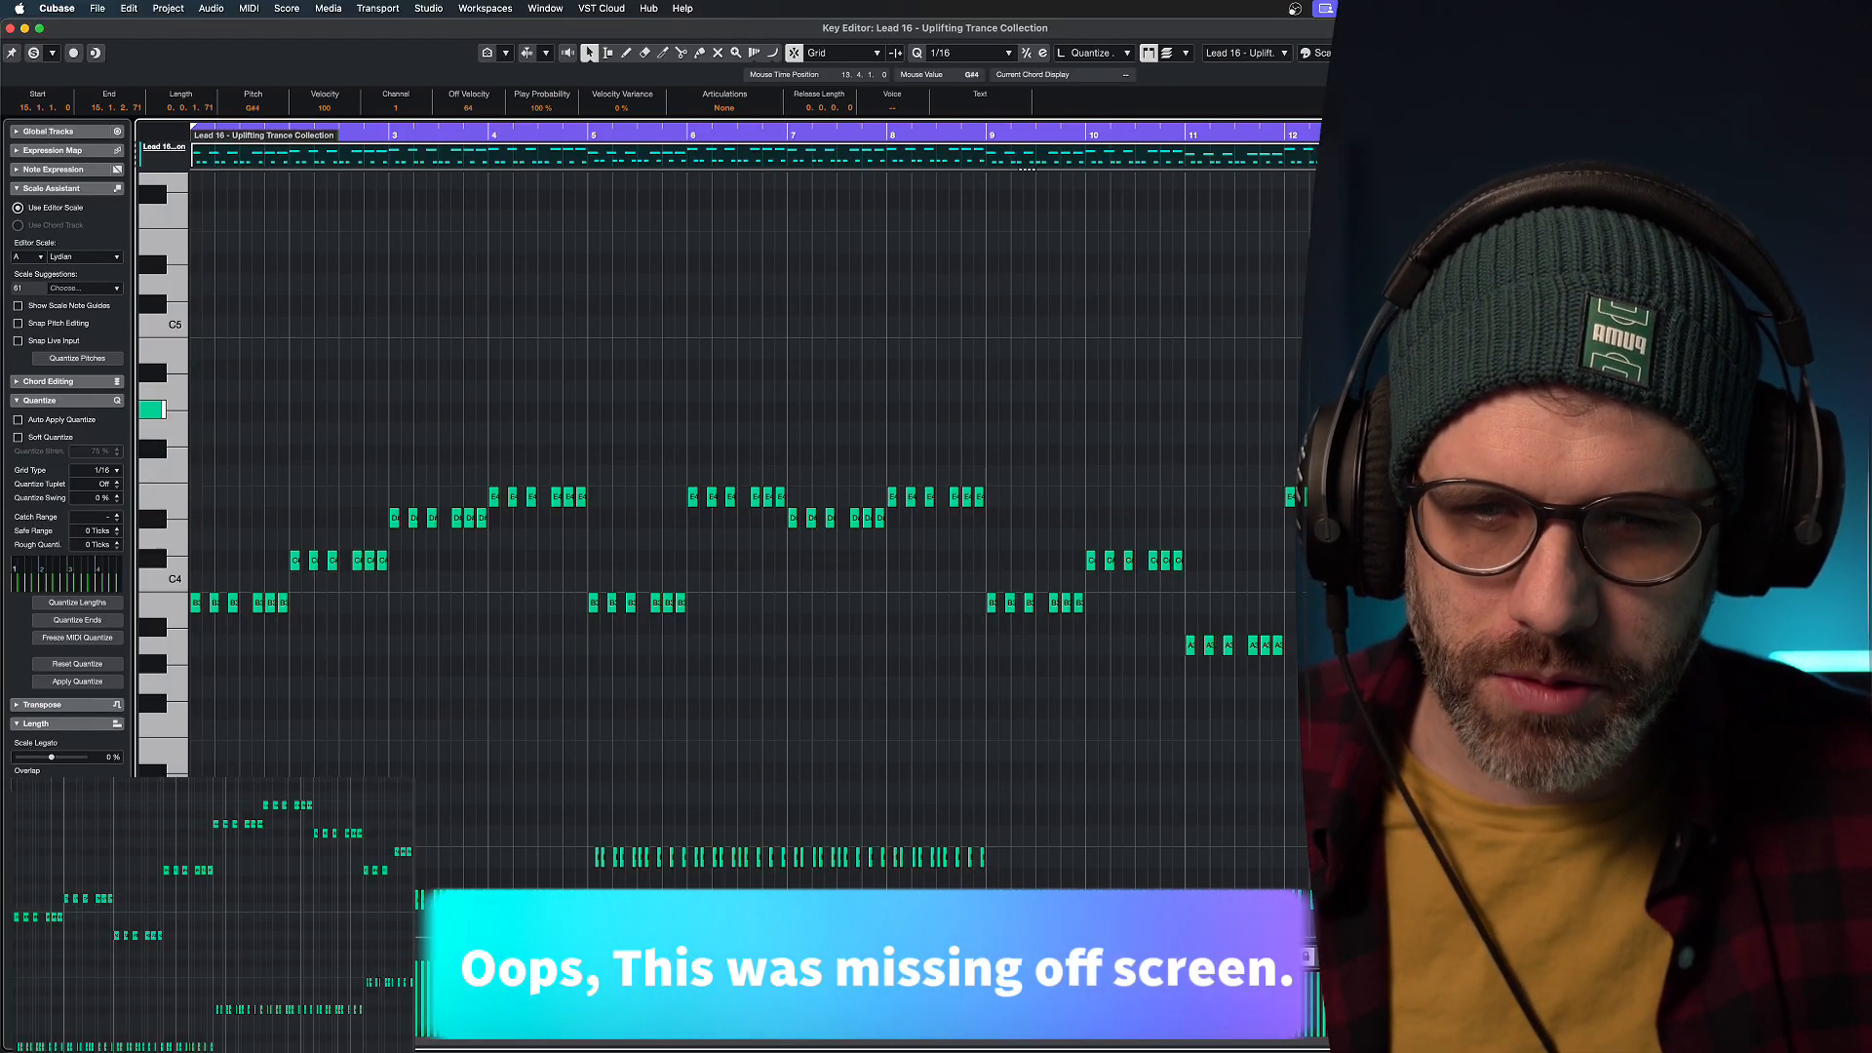
# Check Lead 16's upper notes in bar 16, then examine the Pad Gate bass notes in bars 8 and 16.
pyautogui.click(1786, 518)
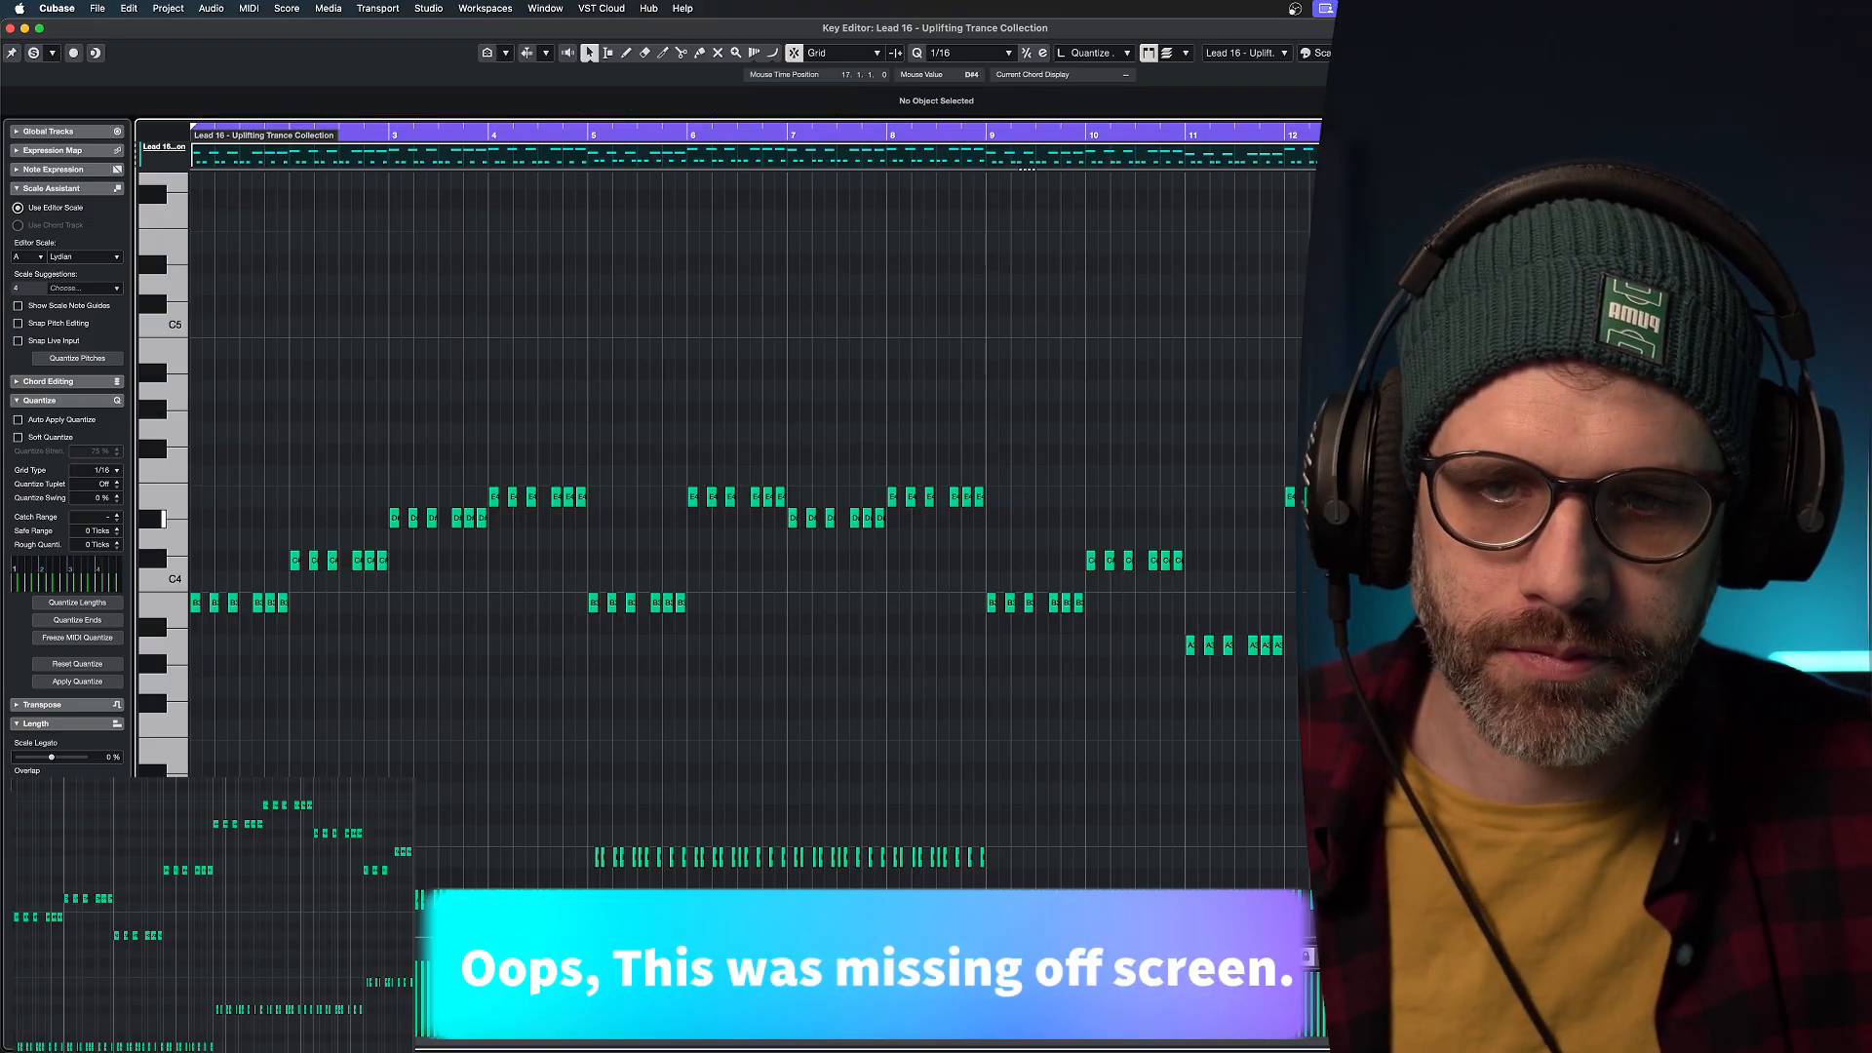
pyautogui.moveTo(1787, 518); pyautogui.dragTo(1502, 539)
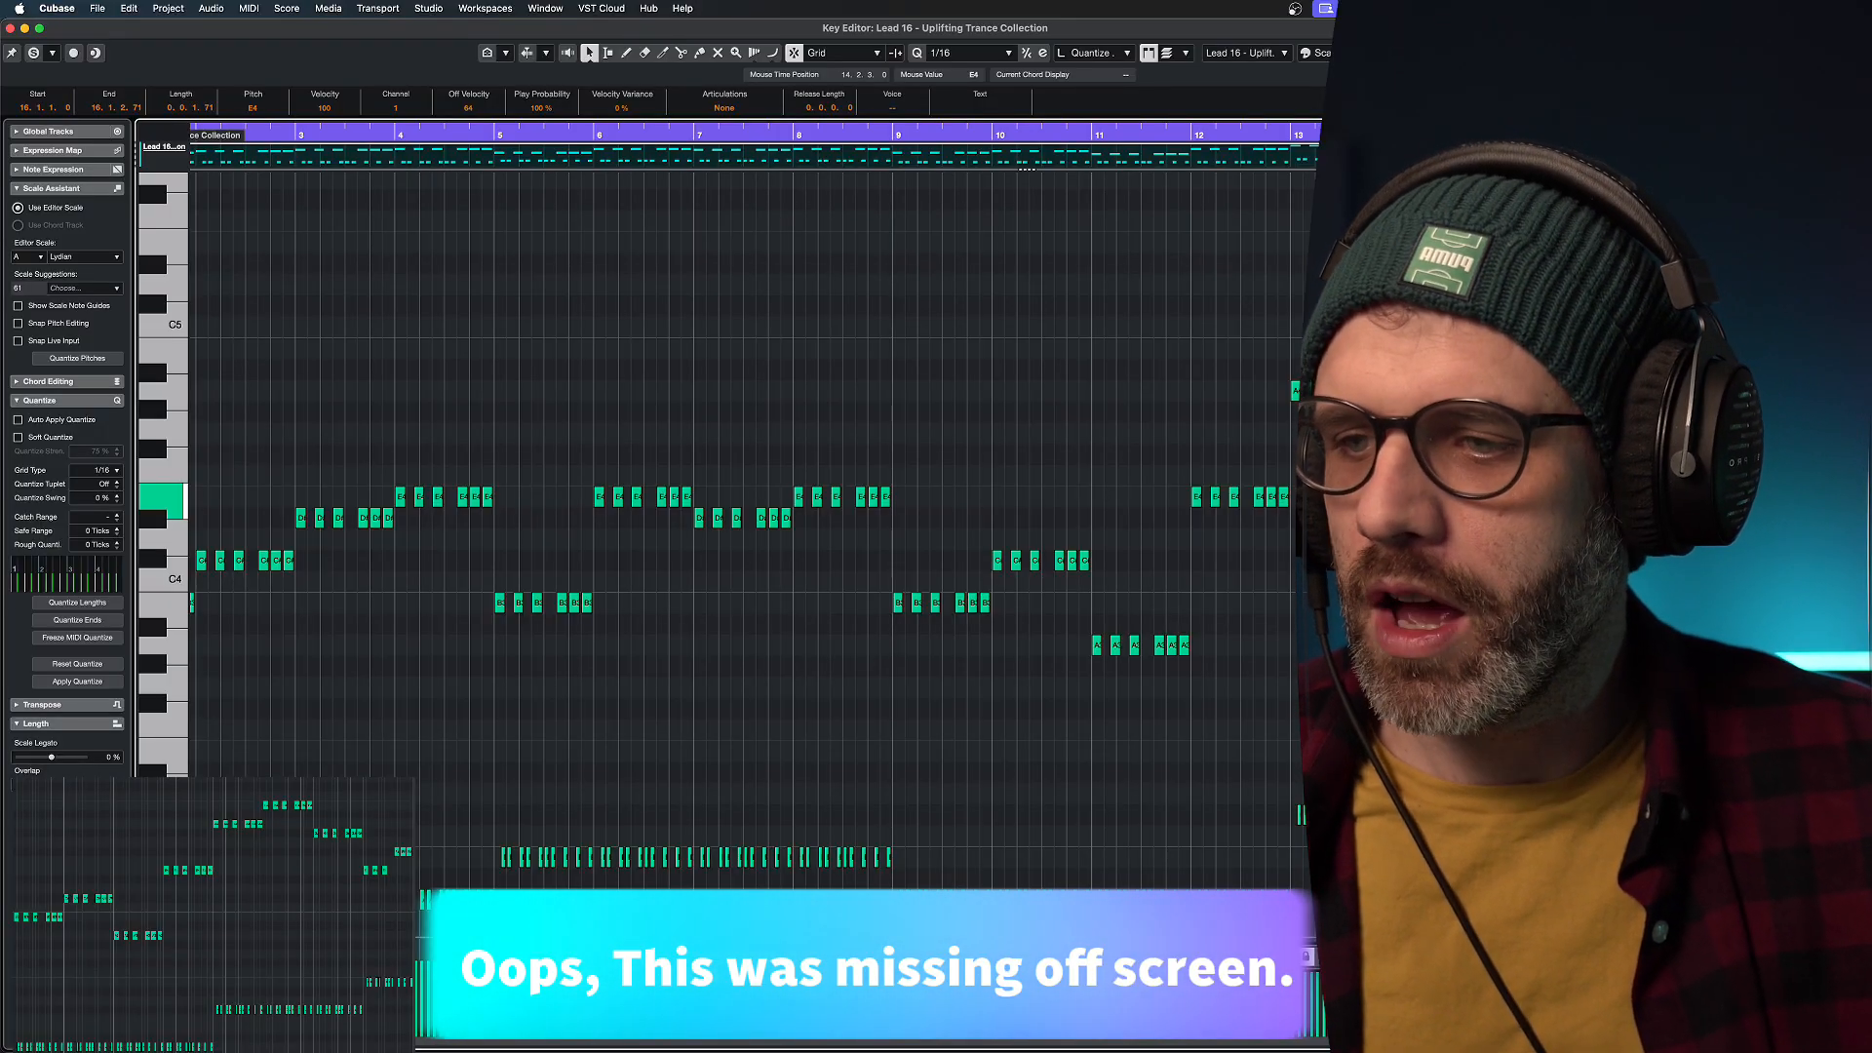
pyautogui.click(1429, 781)
pyautogui.scroll(-2, 1422, 926)
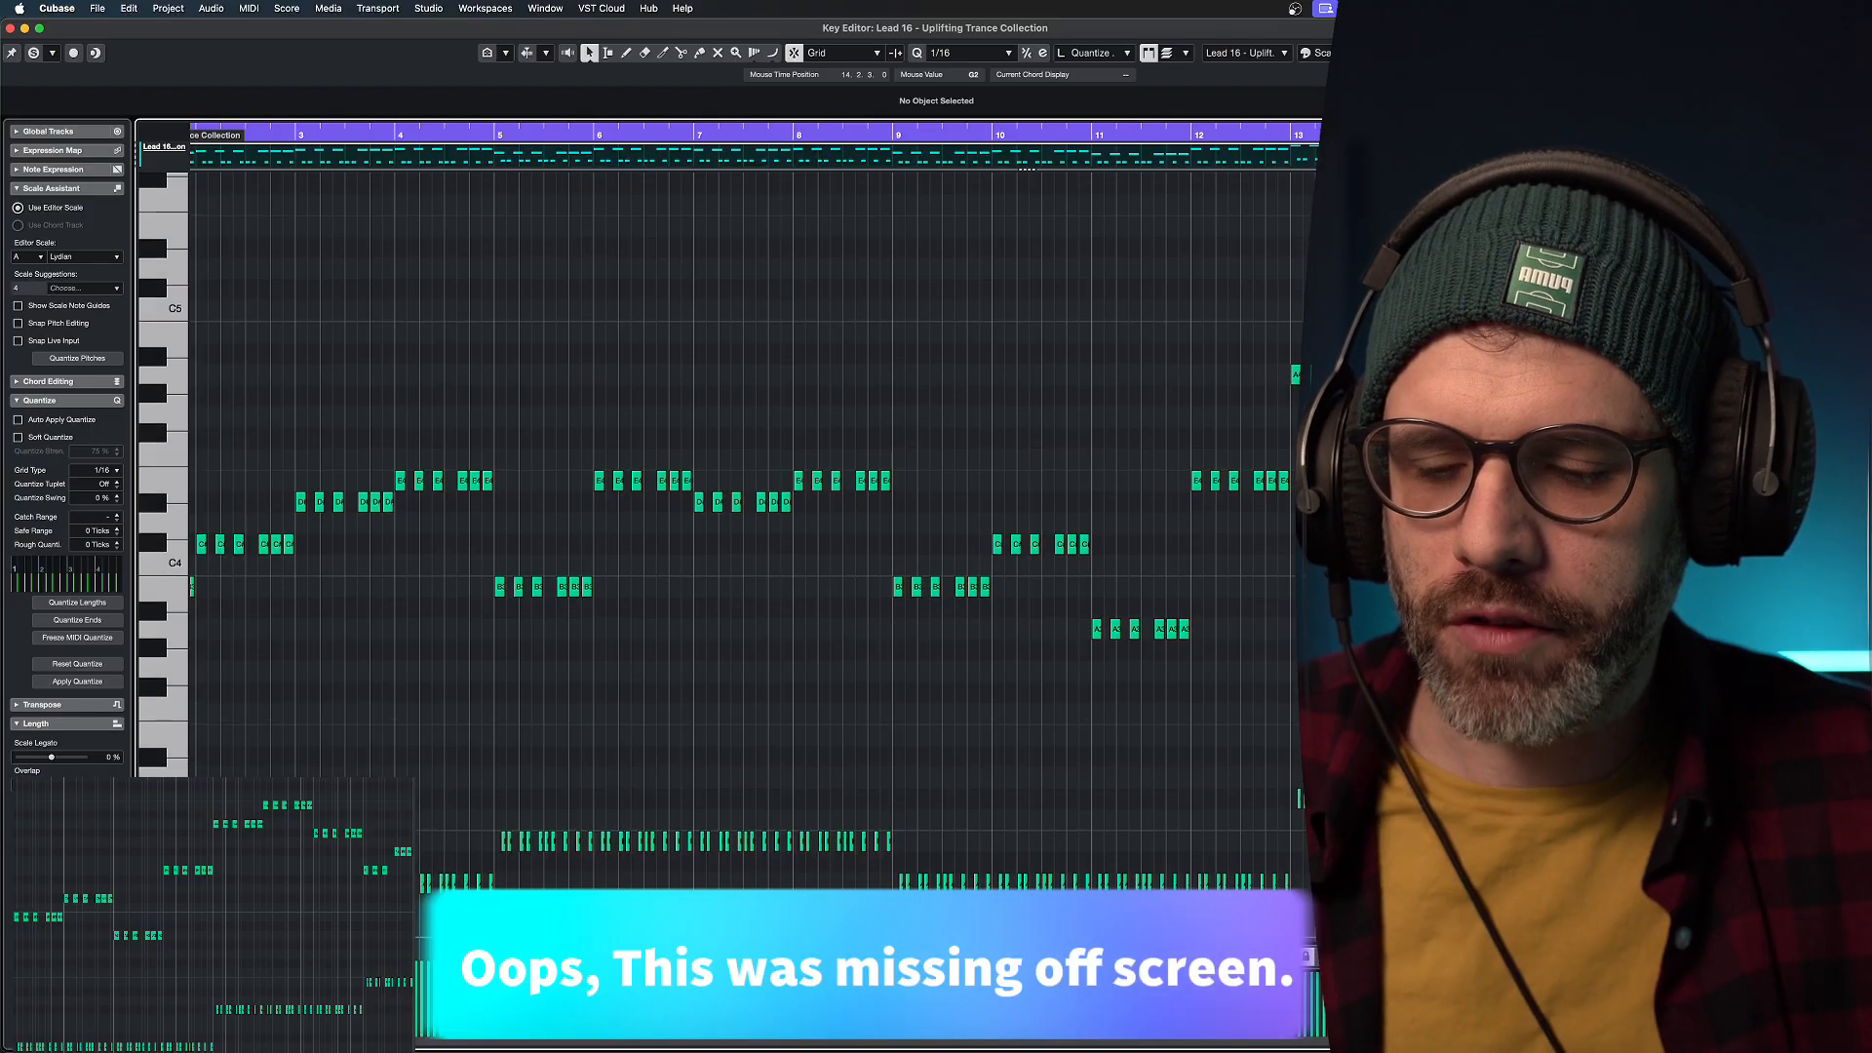
pyautogui.scroll(-2, 1421, 927)
pyautogui.press('Return')
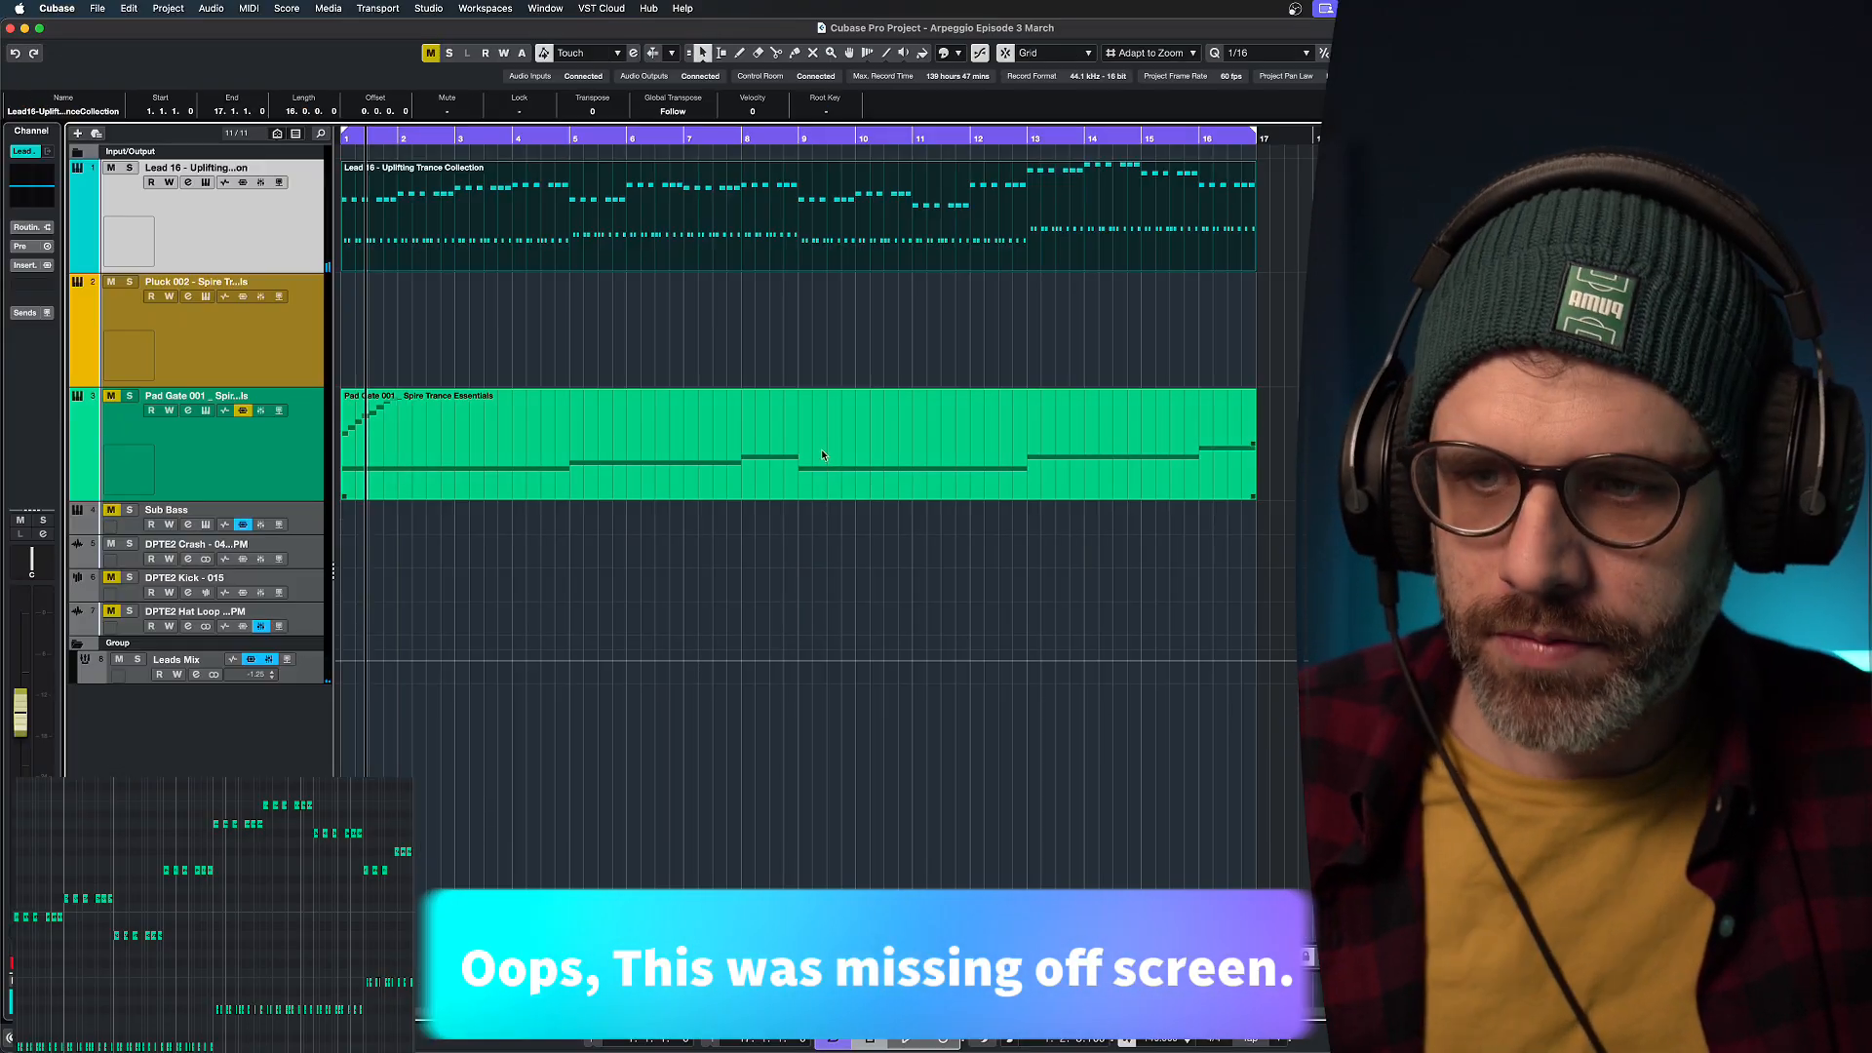
pyautogui.click(811, 434)
pyautogui.doubleClick(811, 434)
pyautogui.moveTo(890, 669); pyautogui.dragTo(953, 763)
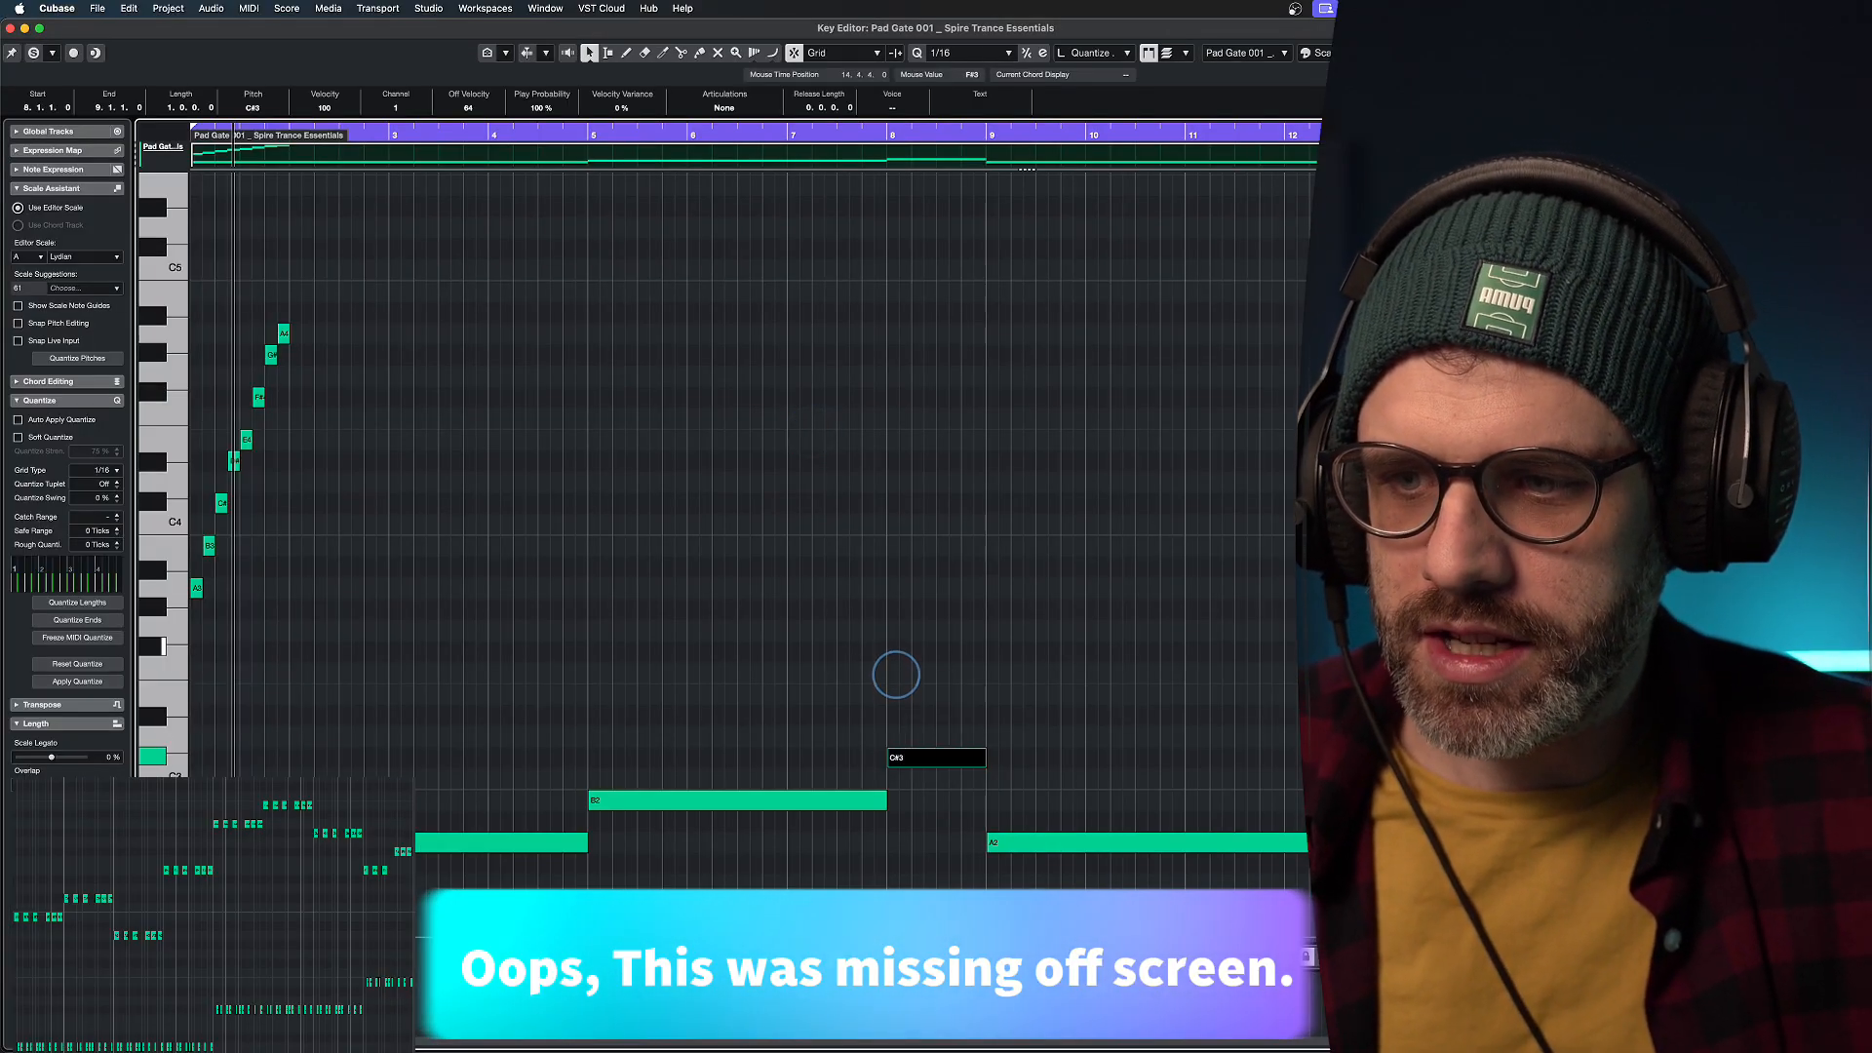
pyautogui.moveTo(1702, 675); pyautogui.dragTo(1759, 736)
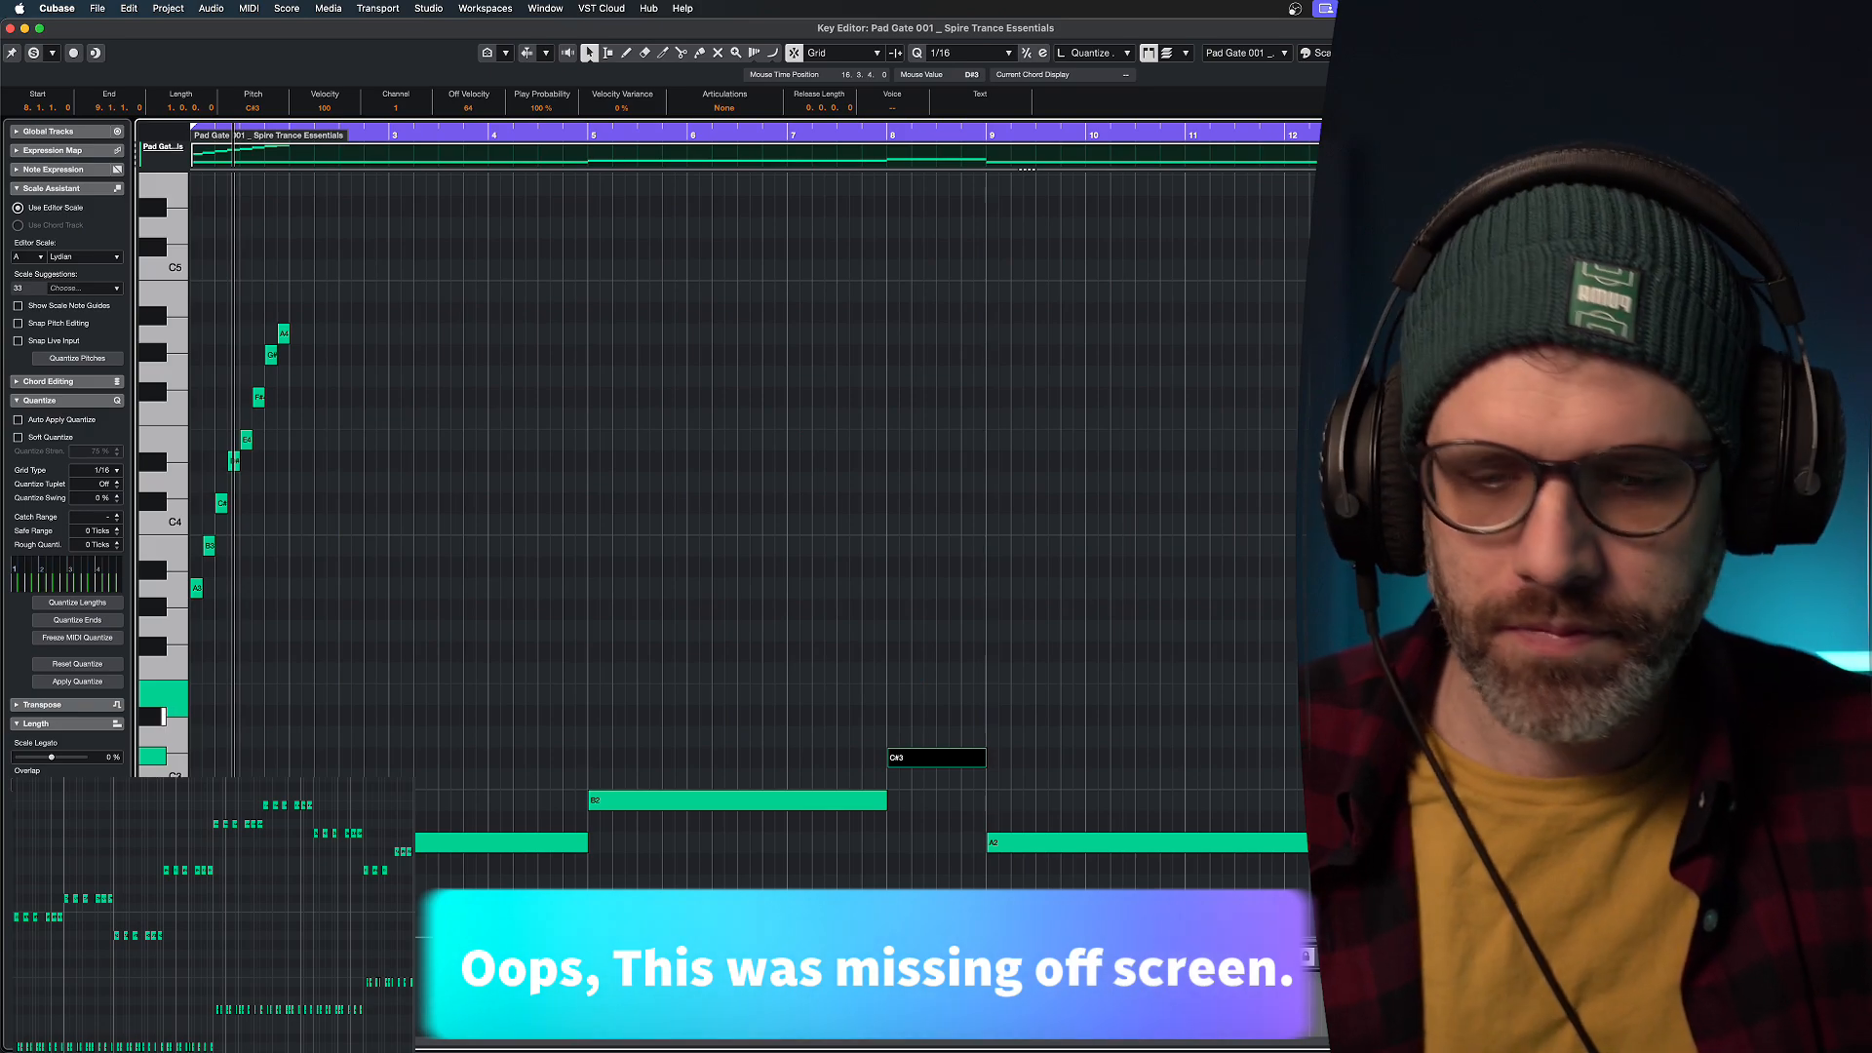
# Reopen the Lead 16 part and raise its low notes in bar 16 to E3.
pyautogui.press('Return')
pyautogui.click(1167, 544)
pyautogui.doubleClick(1136, 238)
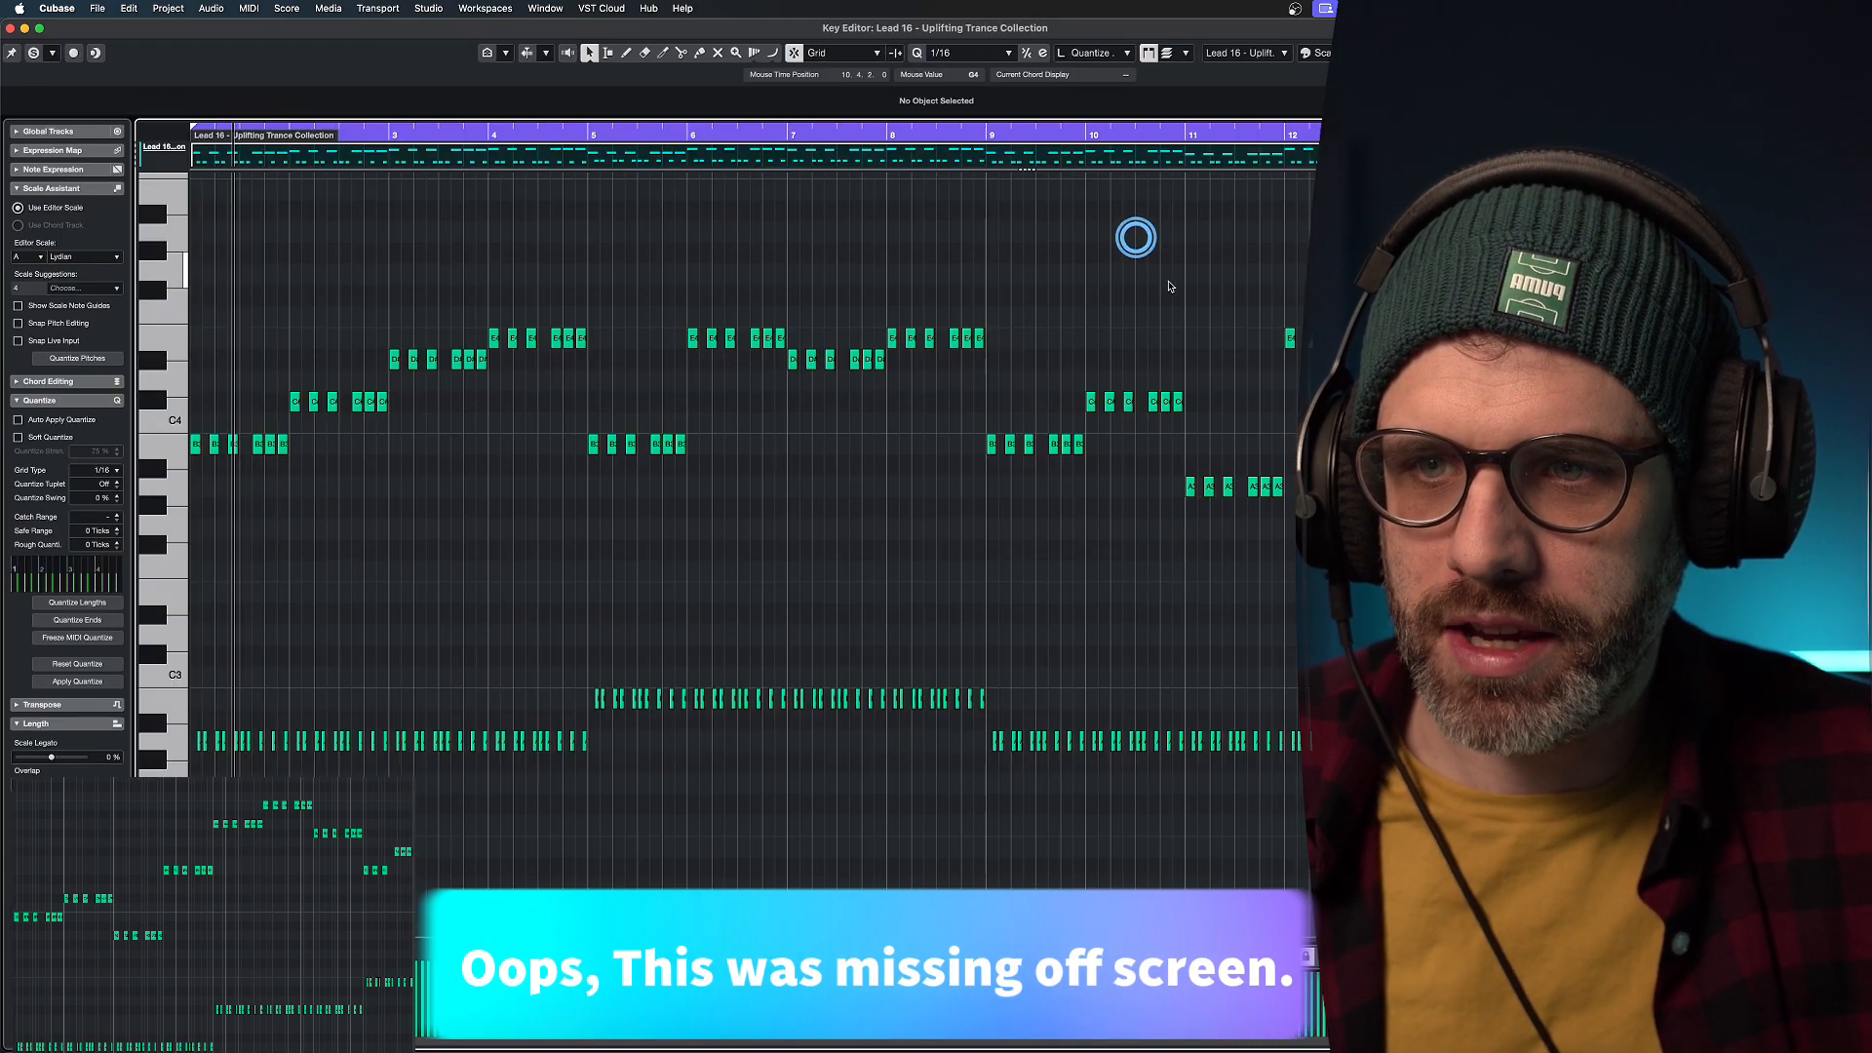
pyautogui.moveTo(1802, 360); pyautogui.dragTo(1674, 323)
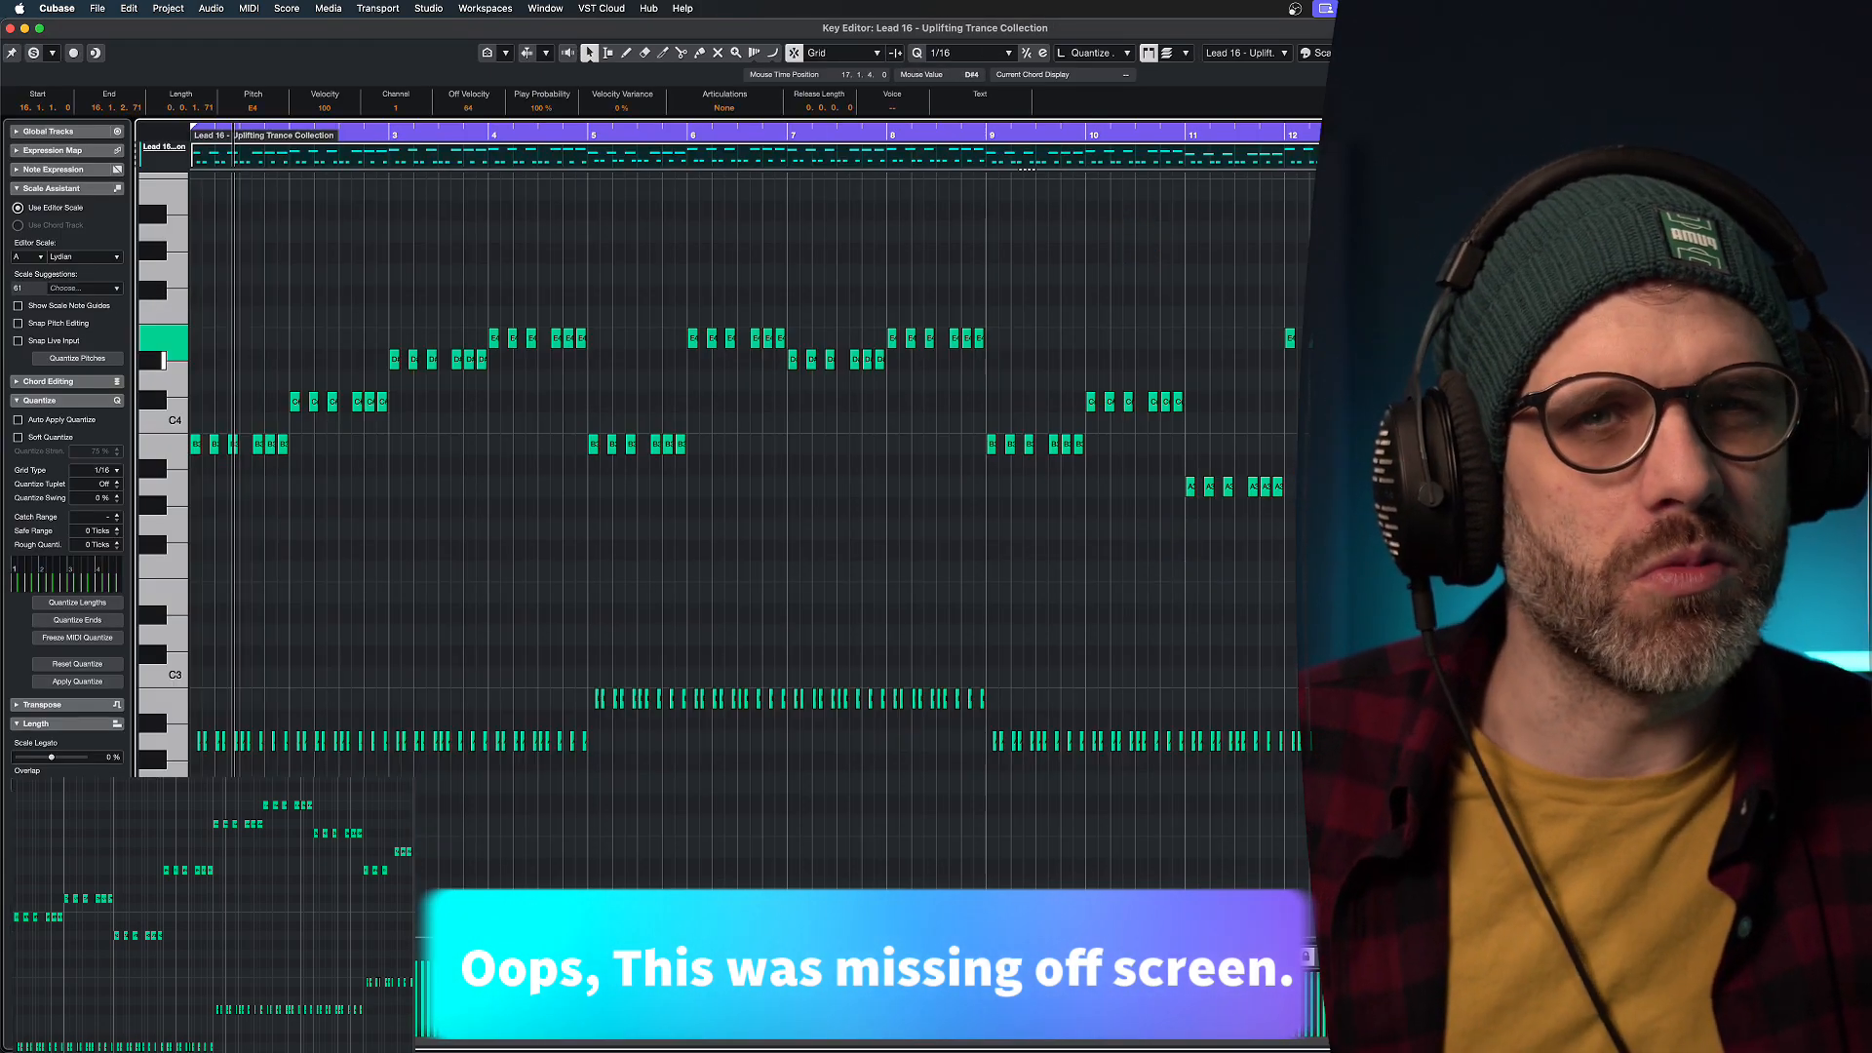
pyautogui.moveTo(1797, 624); pyautogui.dragTo(1689, 657)
pyautogui.press('Up')
pyautogui.press('Up')
pyautogui.press('Up')
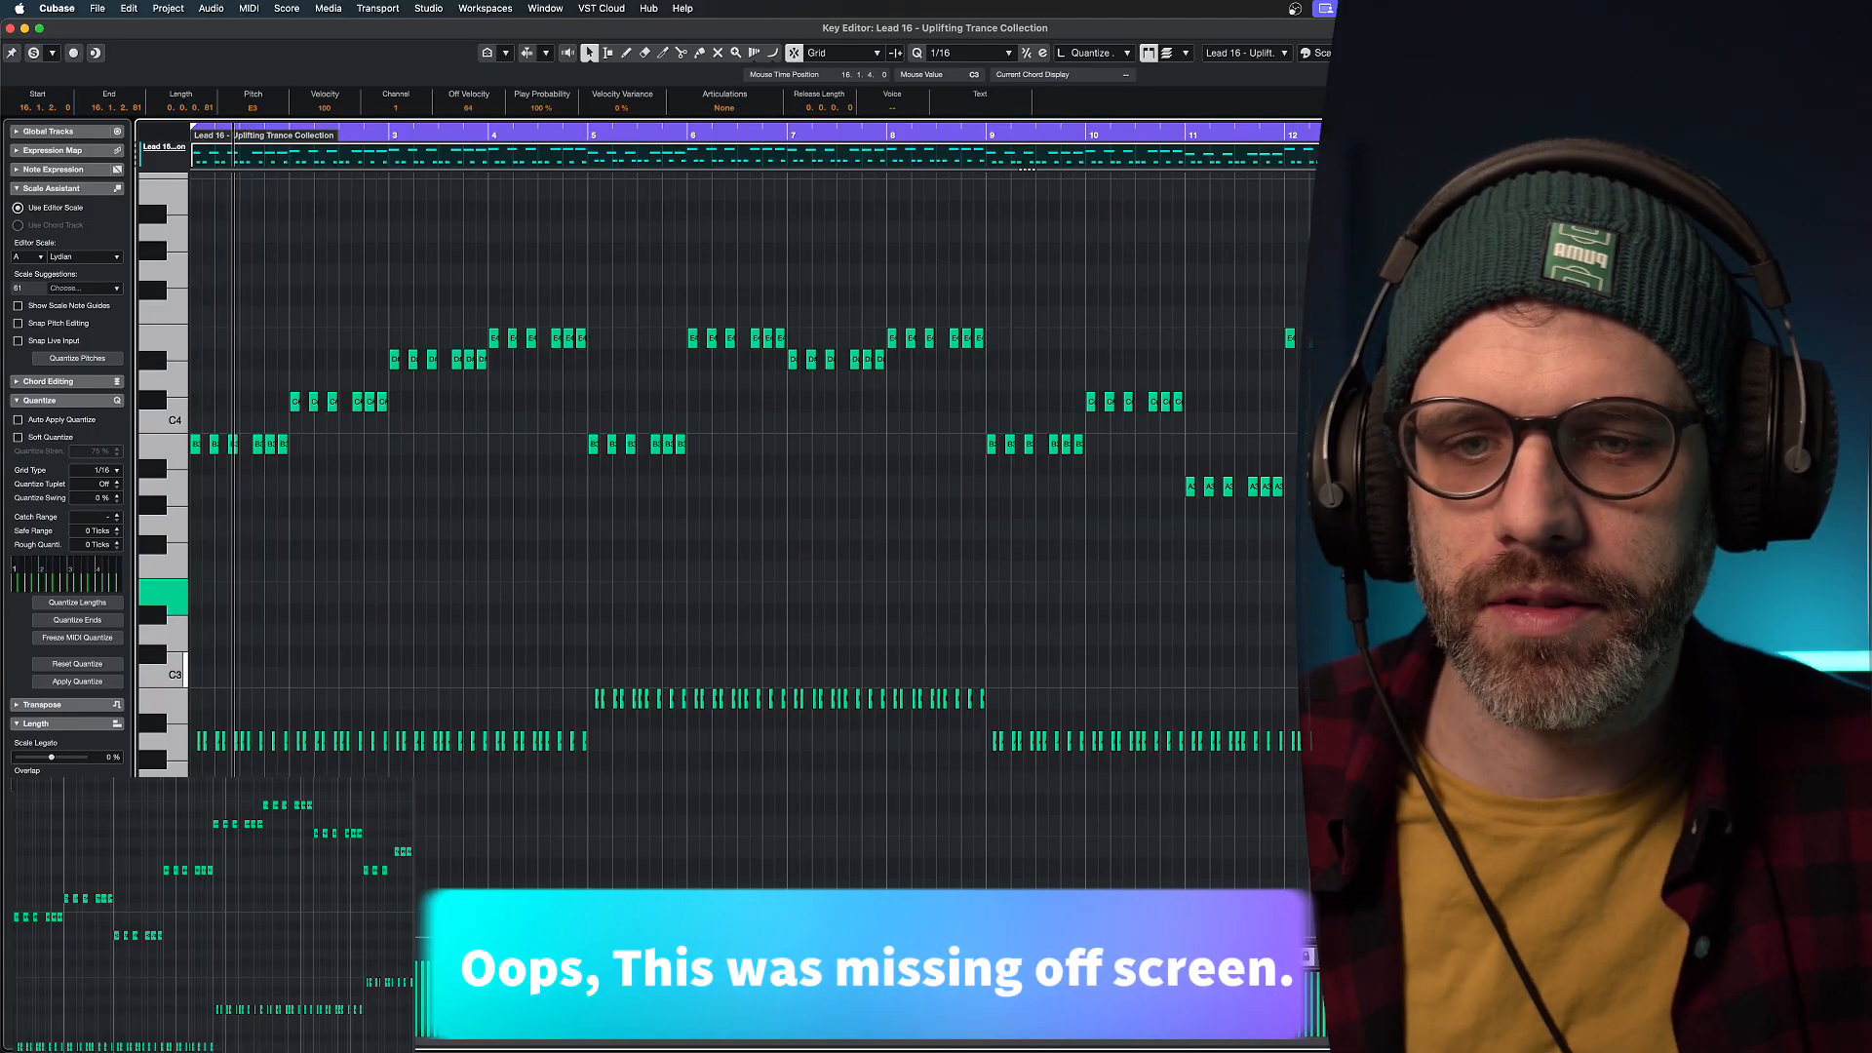
# Raise Lead 16's low notes in bar 8 to C#3 and compare them with the Pad Gate bass note.
pyautogui.moveTo(991, 662); pyautogui.dragTo(893, 707)
pyautogui.press('Up')
pyautogui.press('Up')
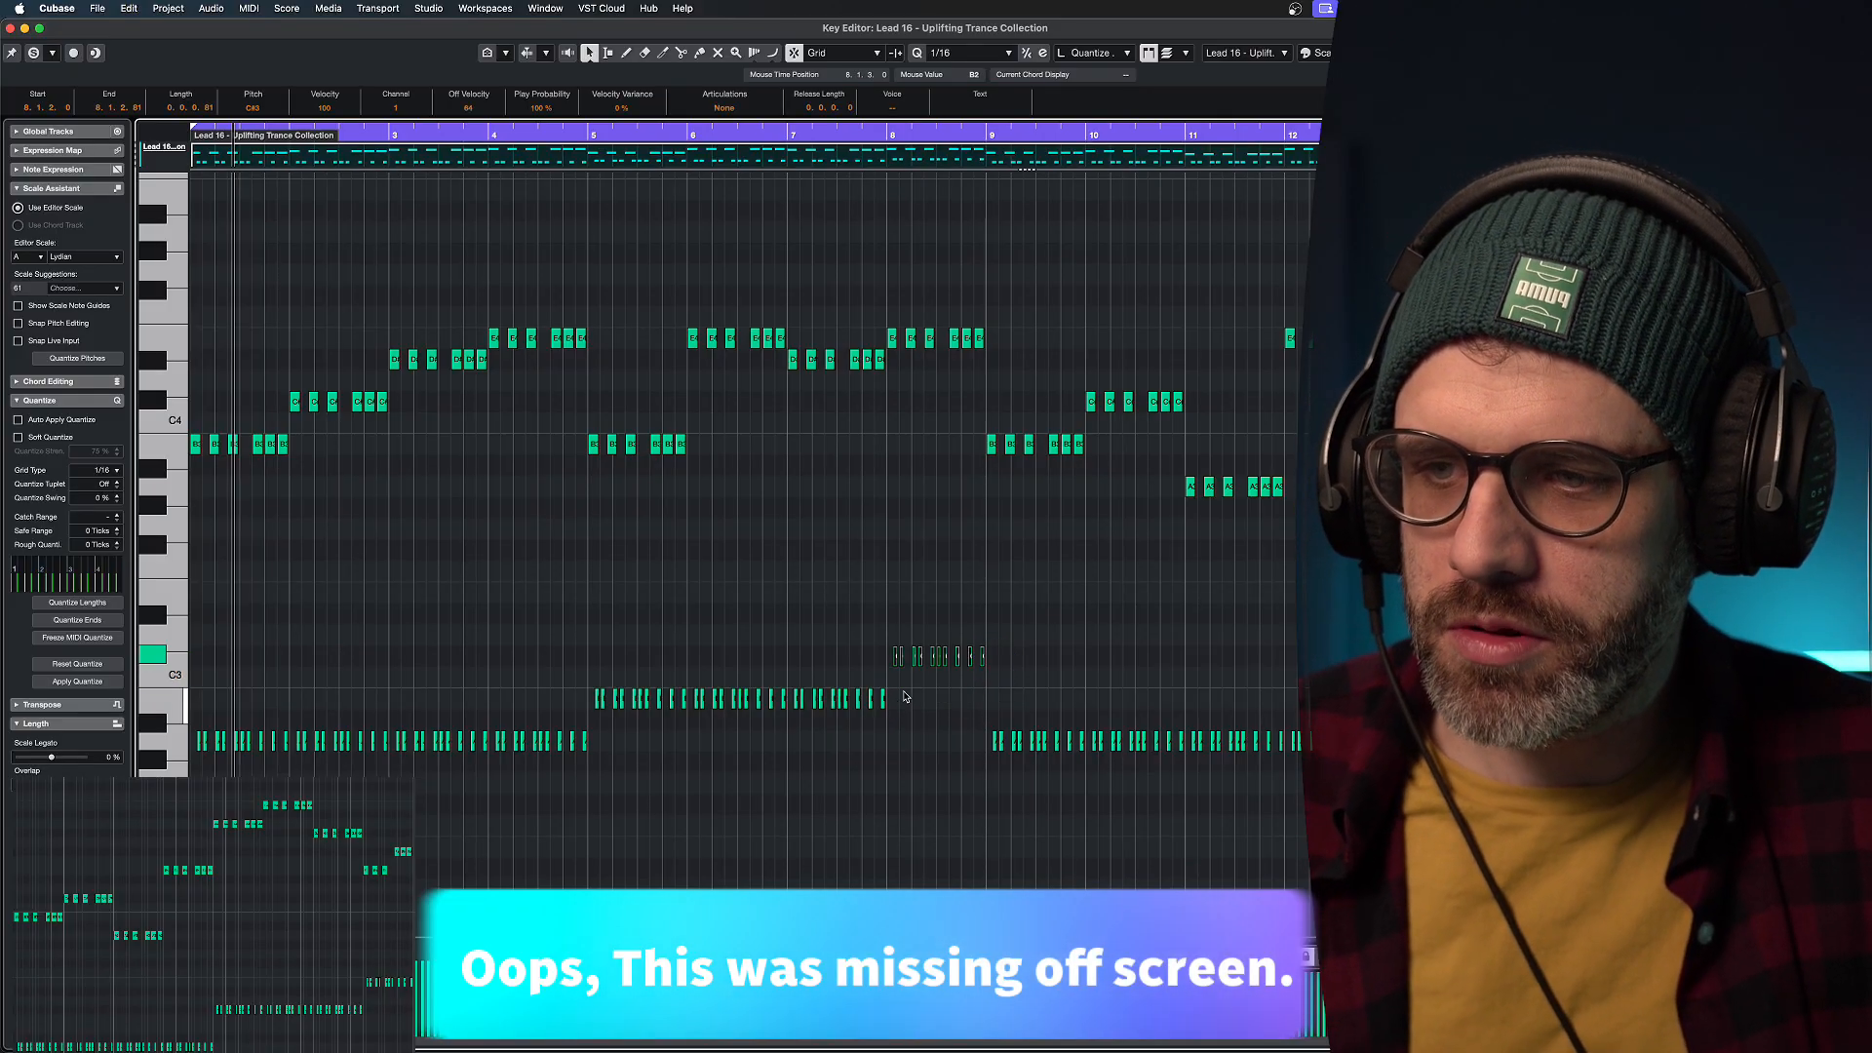
pyautogui.press('super+w')
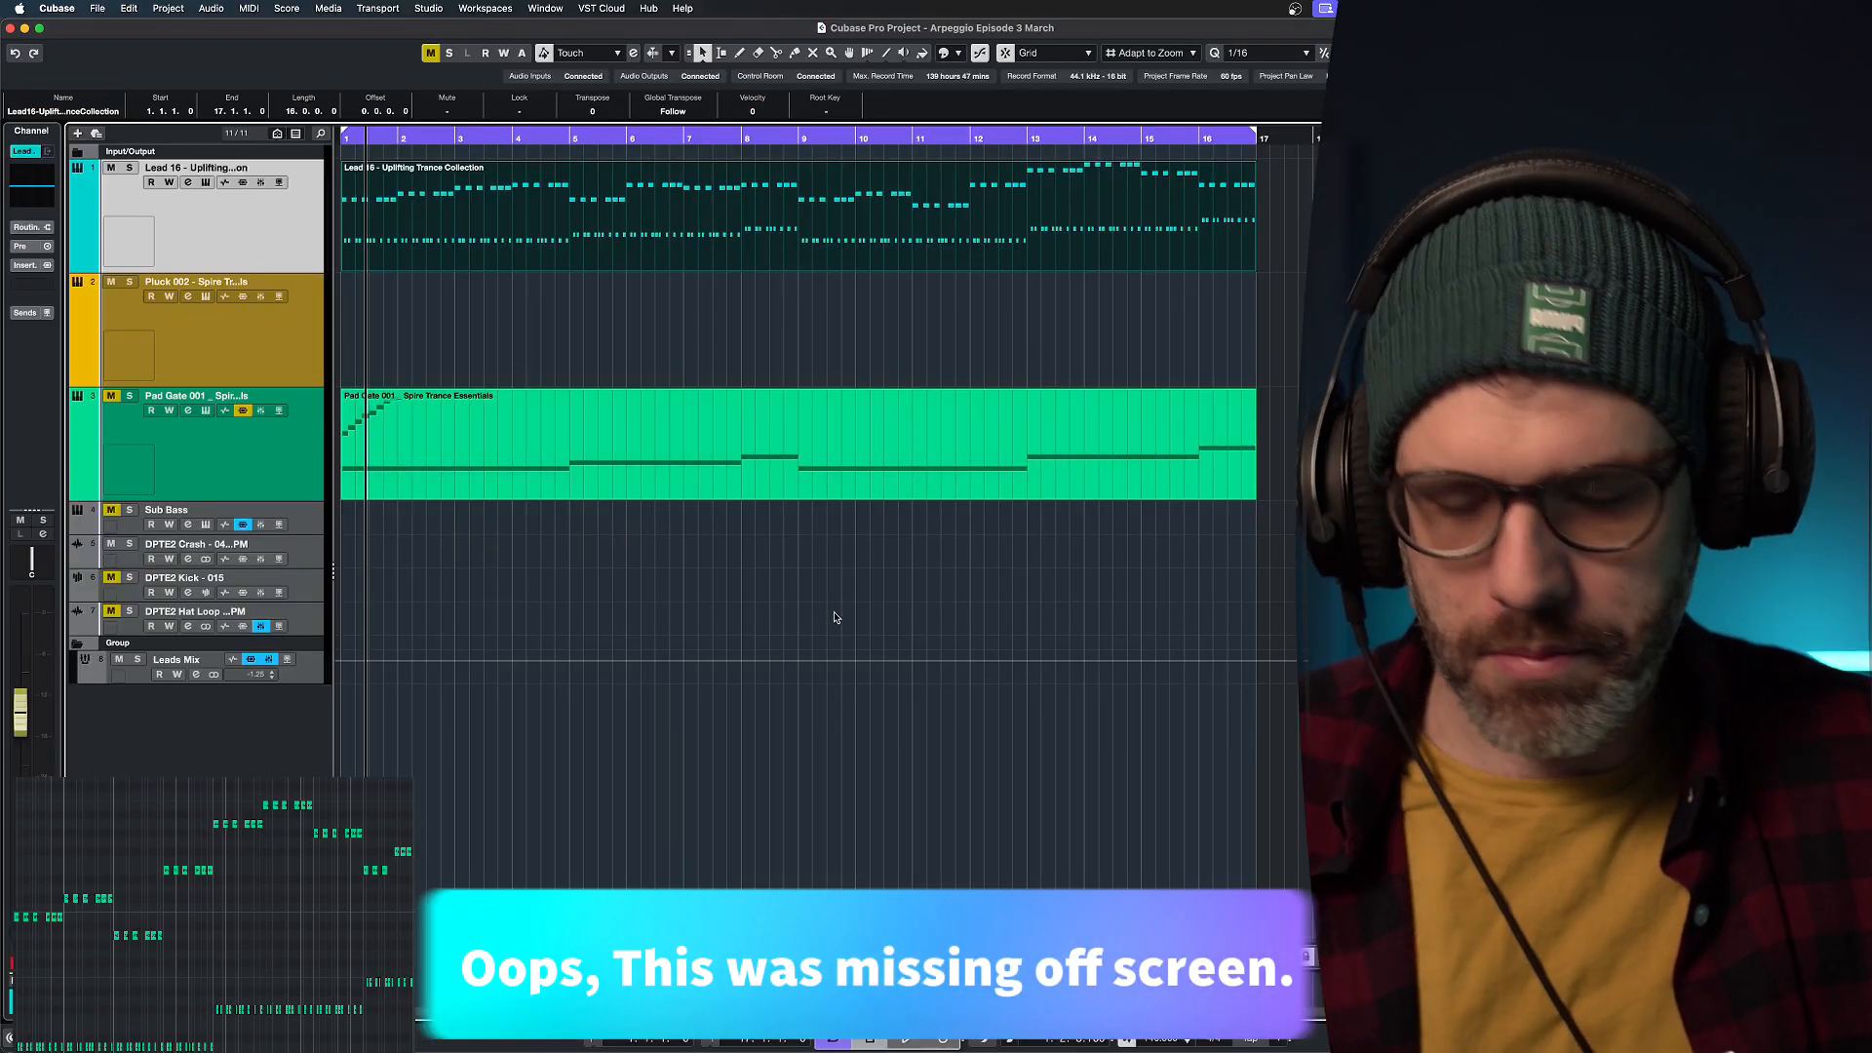
pyautogui.doubleClick(849, 493)
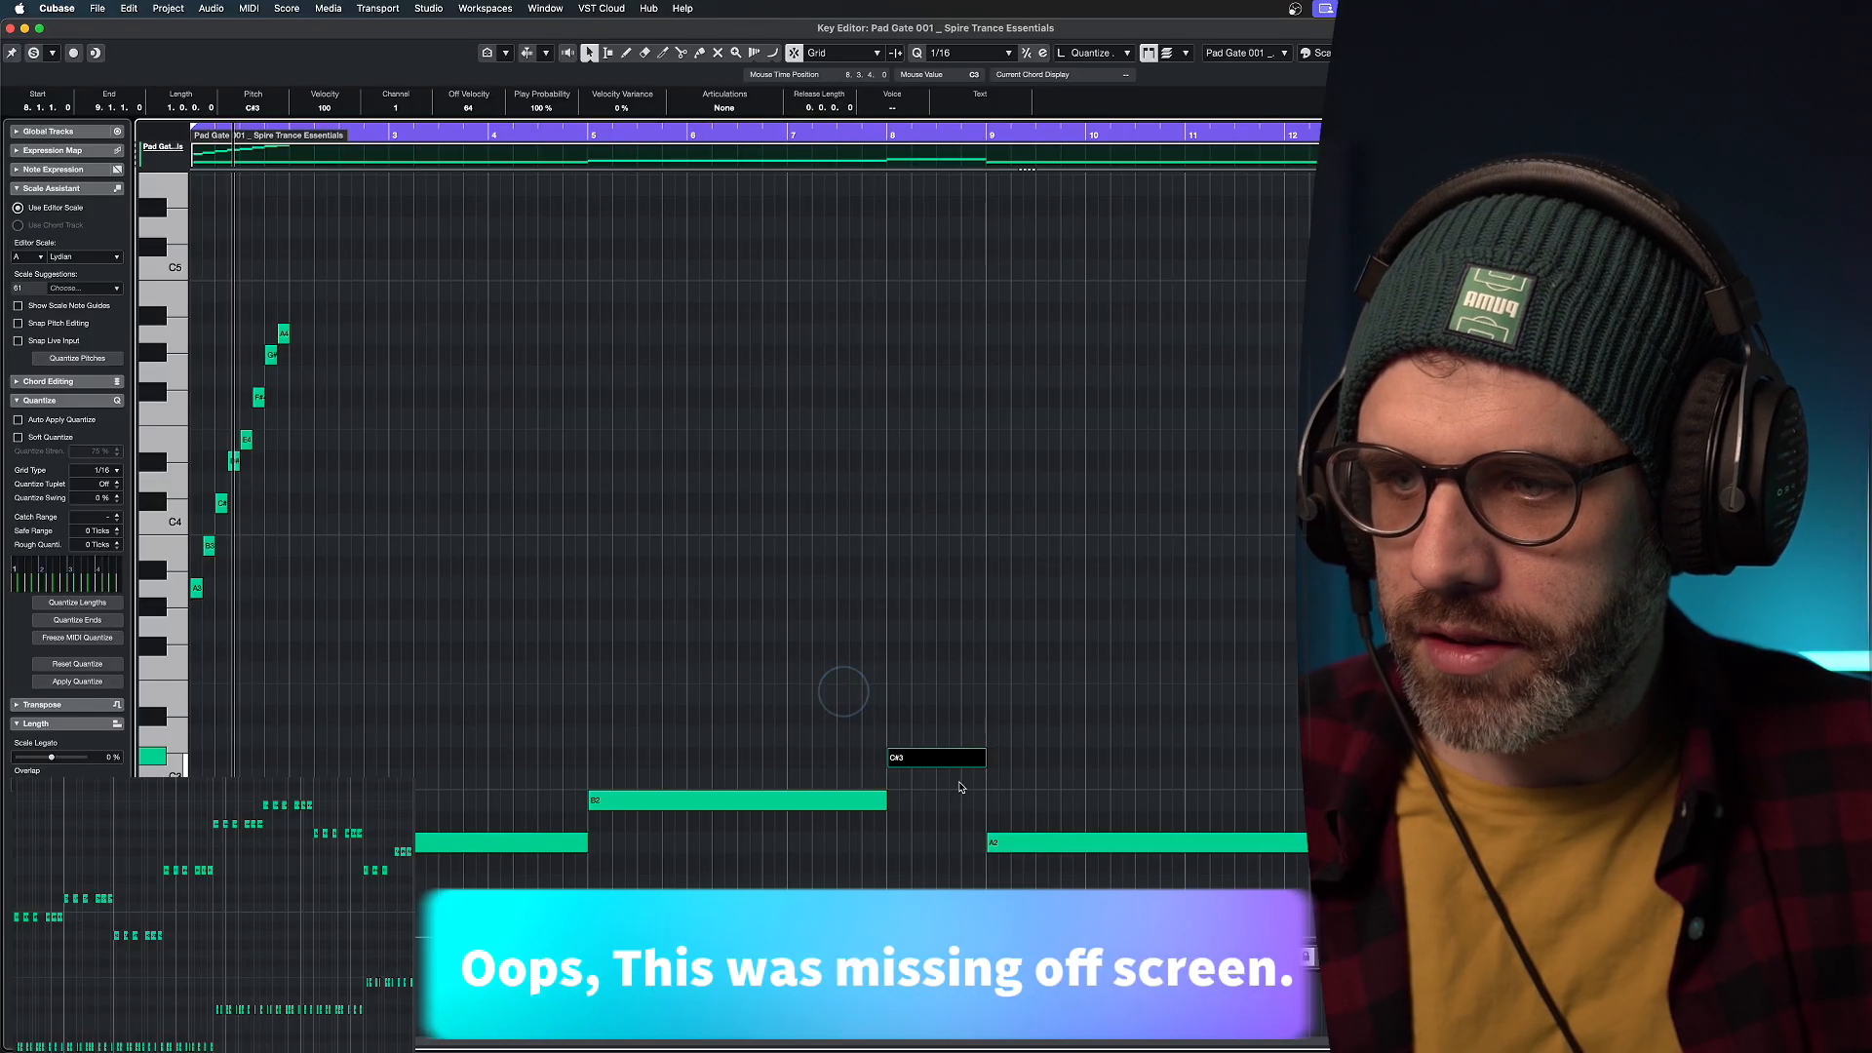
pyautogui.press('super+w')
pyautogui.click(959, 607)
pyautogui.doubleClick(926, 245)
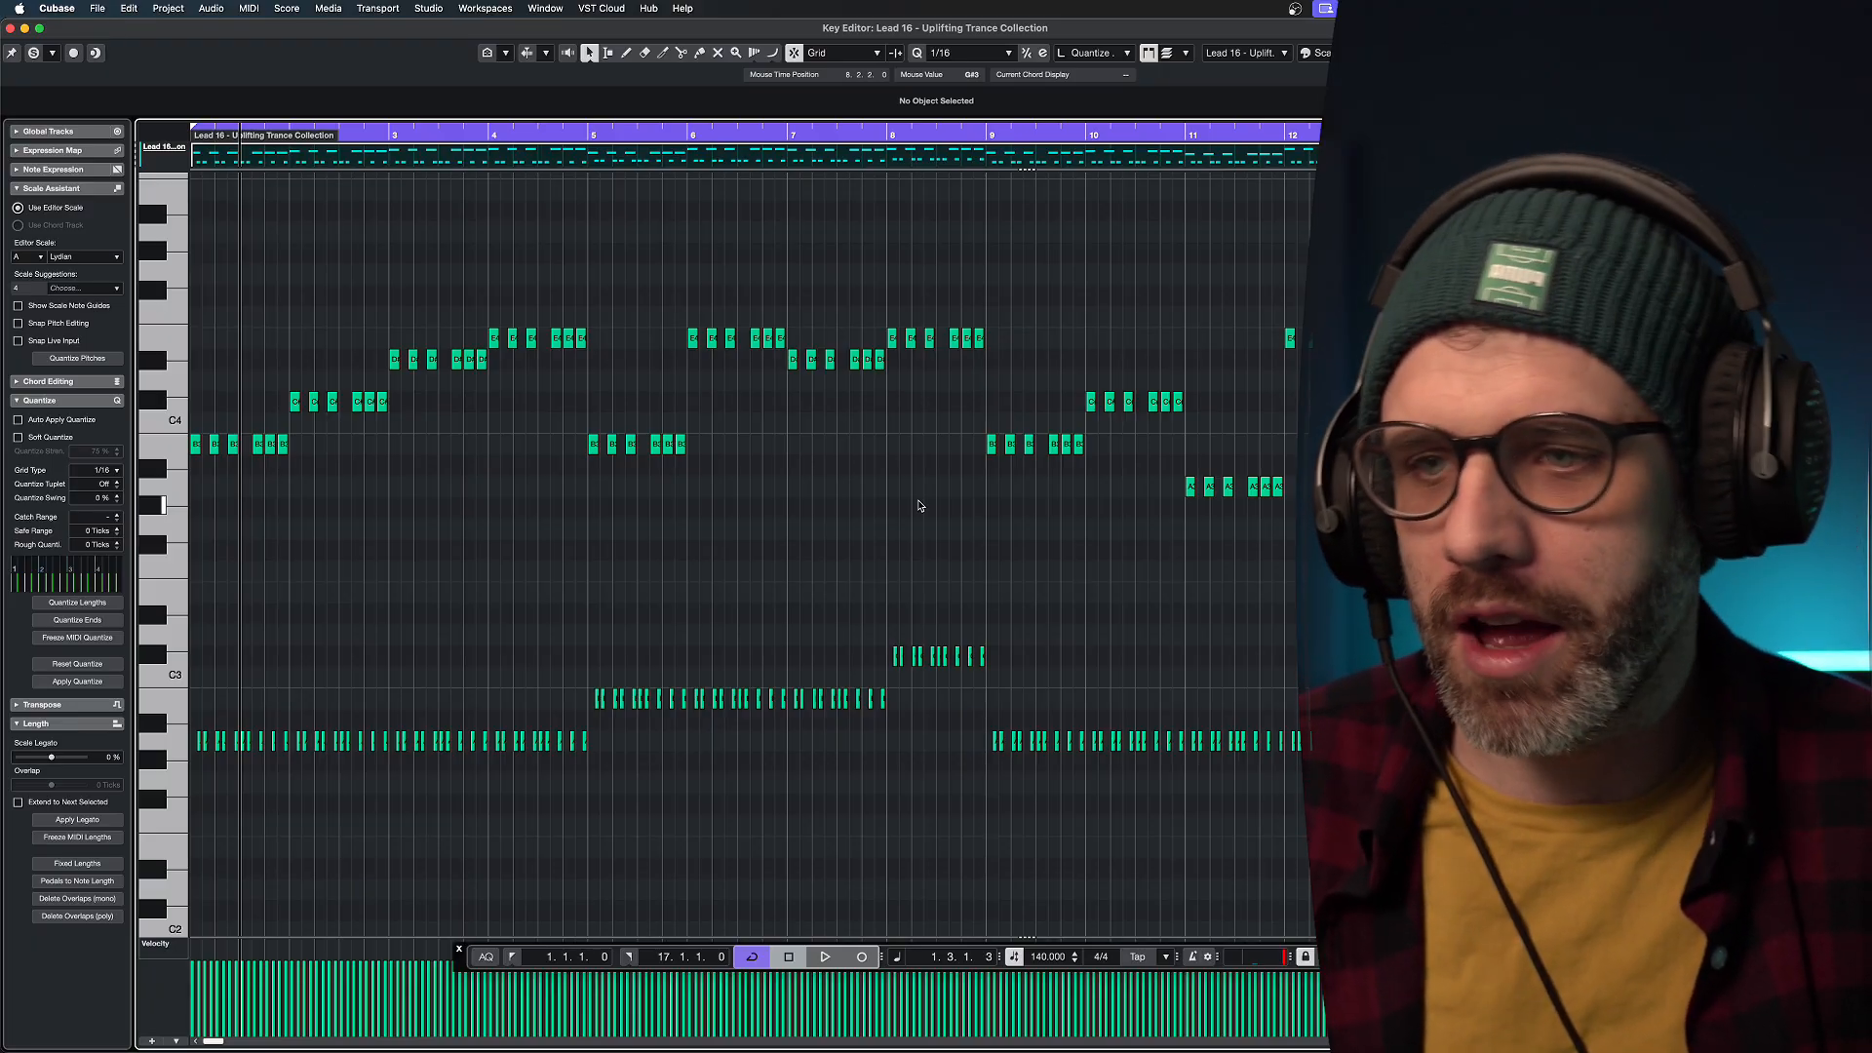
# Copy the finished Lead 16 part onto the Pluck 002 track at bar 1.
pyautogui.press('Return')
pyautogui.moveTo(589, 235); pyautogui.dragTo(557, 298)
pyautogui.click(714, 599)
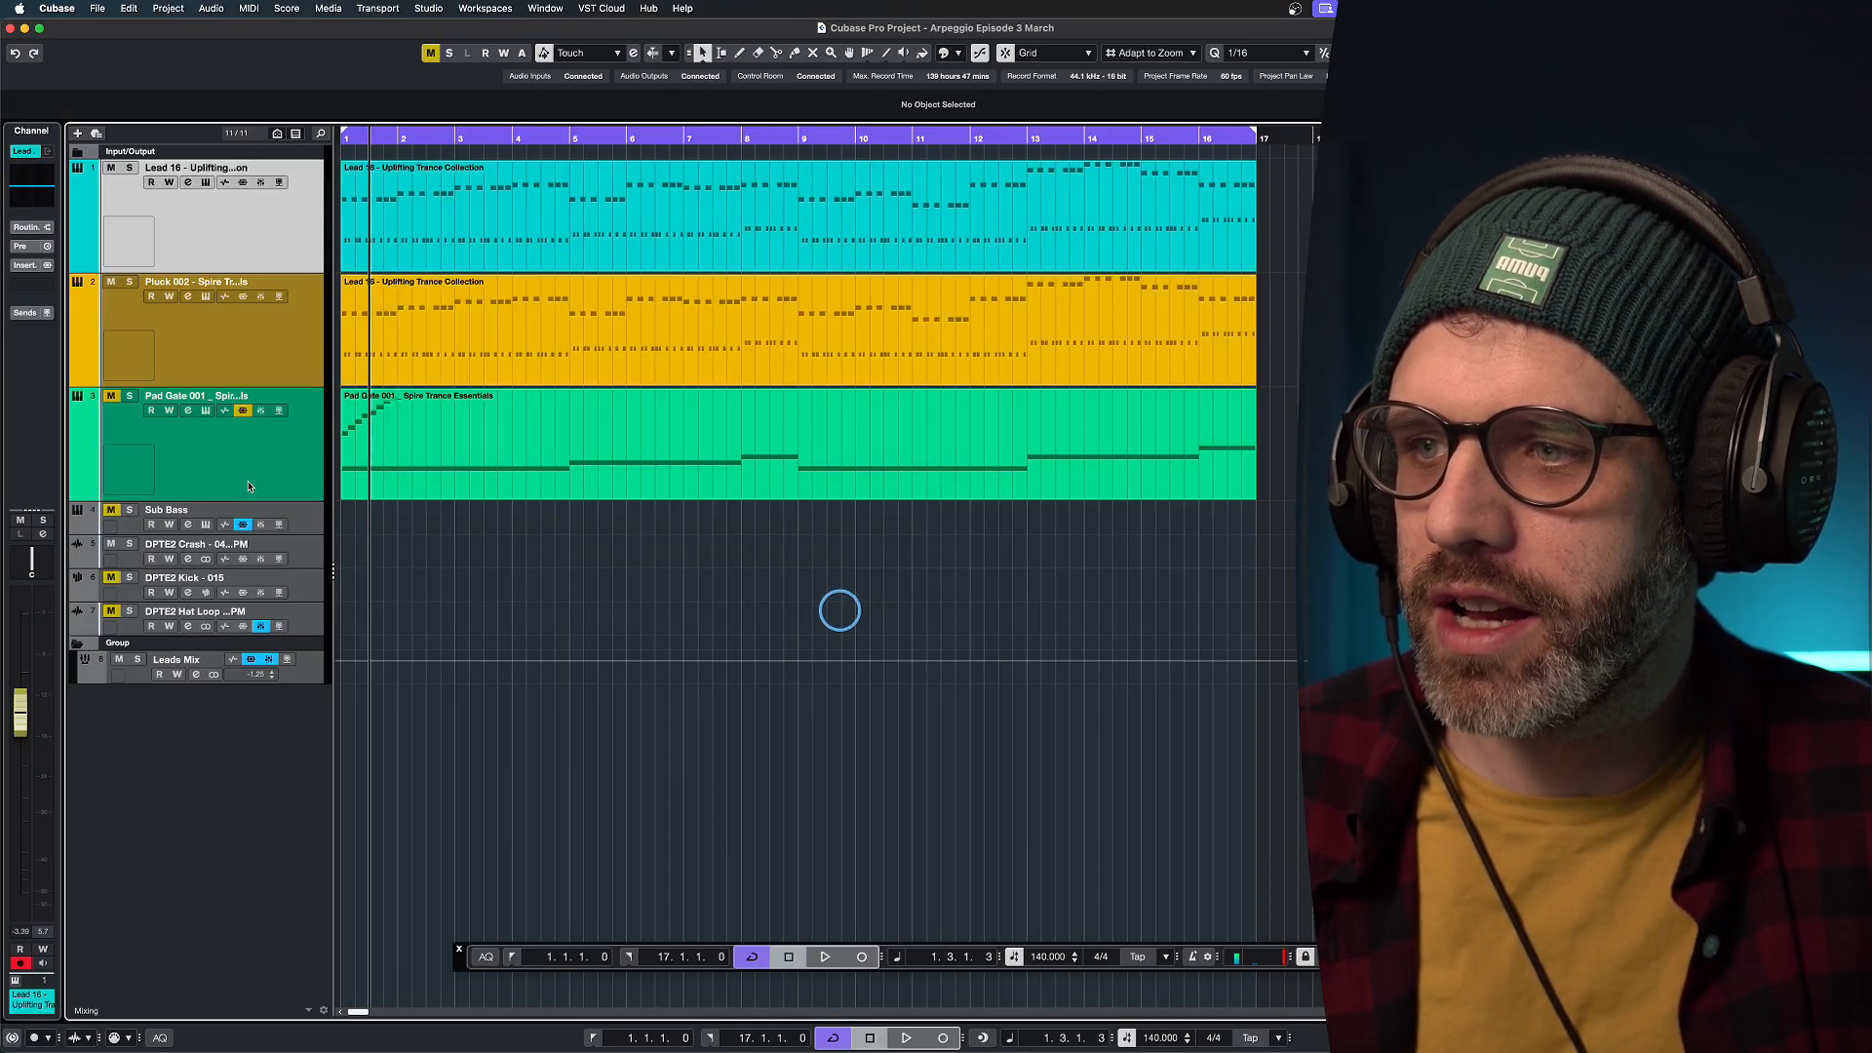
# Select the Lead 16 and Pluck 002 tracks together and play the arrangement from bar 1.
pyautogui.keyDown('super'); pyautogui.click(312, 313); pyautogui.keyUp('super')
pyautogui.keyDown('super'); pyautogui.click(307, 248); pyautogui.keyUp('super')
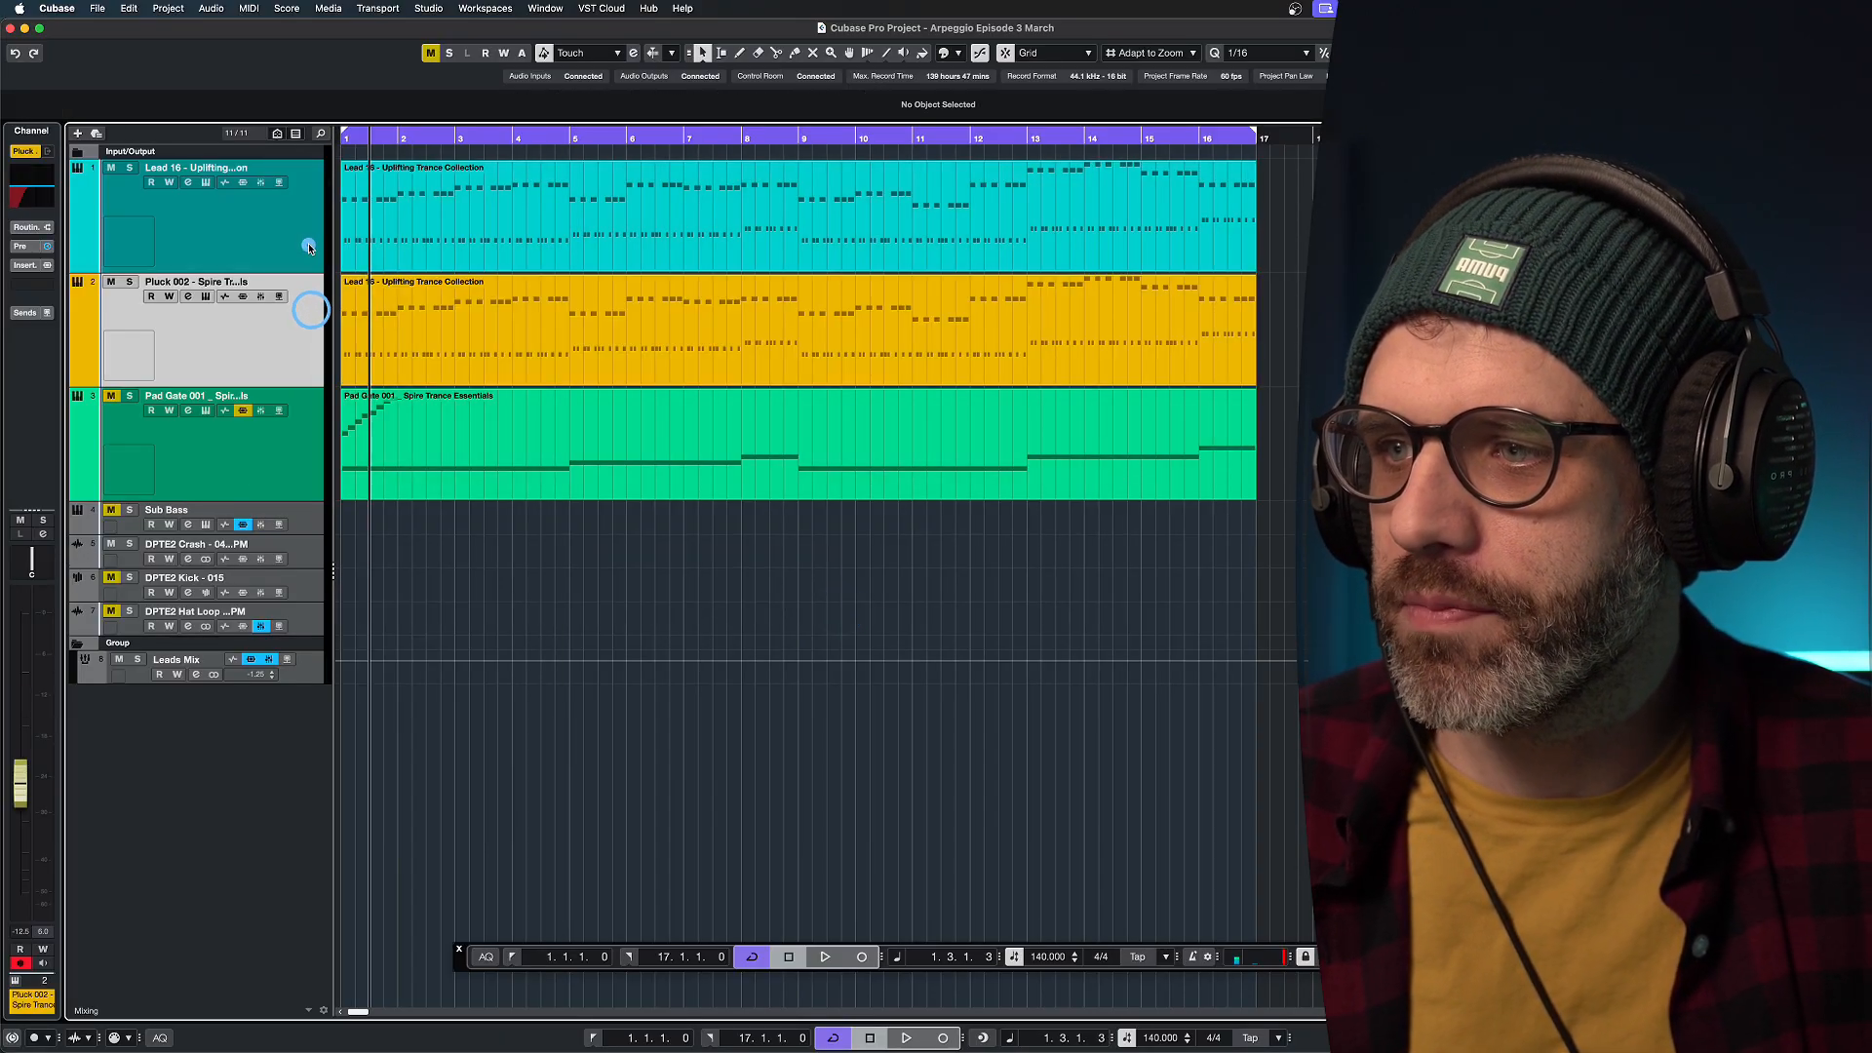
pyautogui.keyDown('super'); pyautogui.click(308, 248); pyautogui.keyUp('super')
pyautogui.press('.')
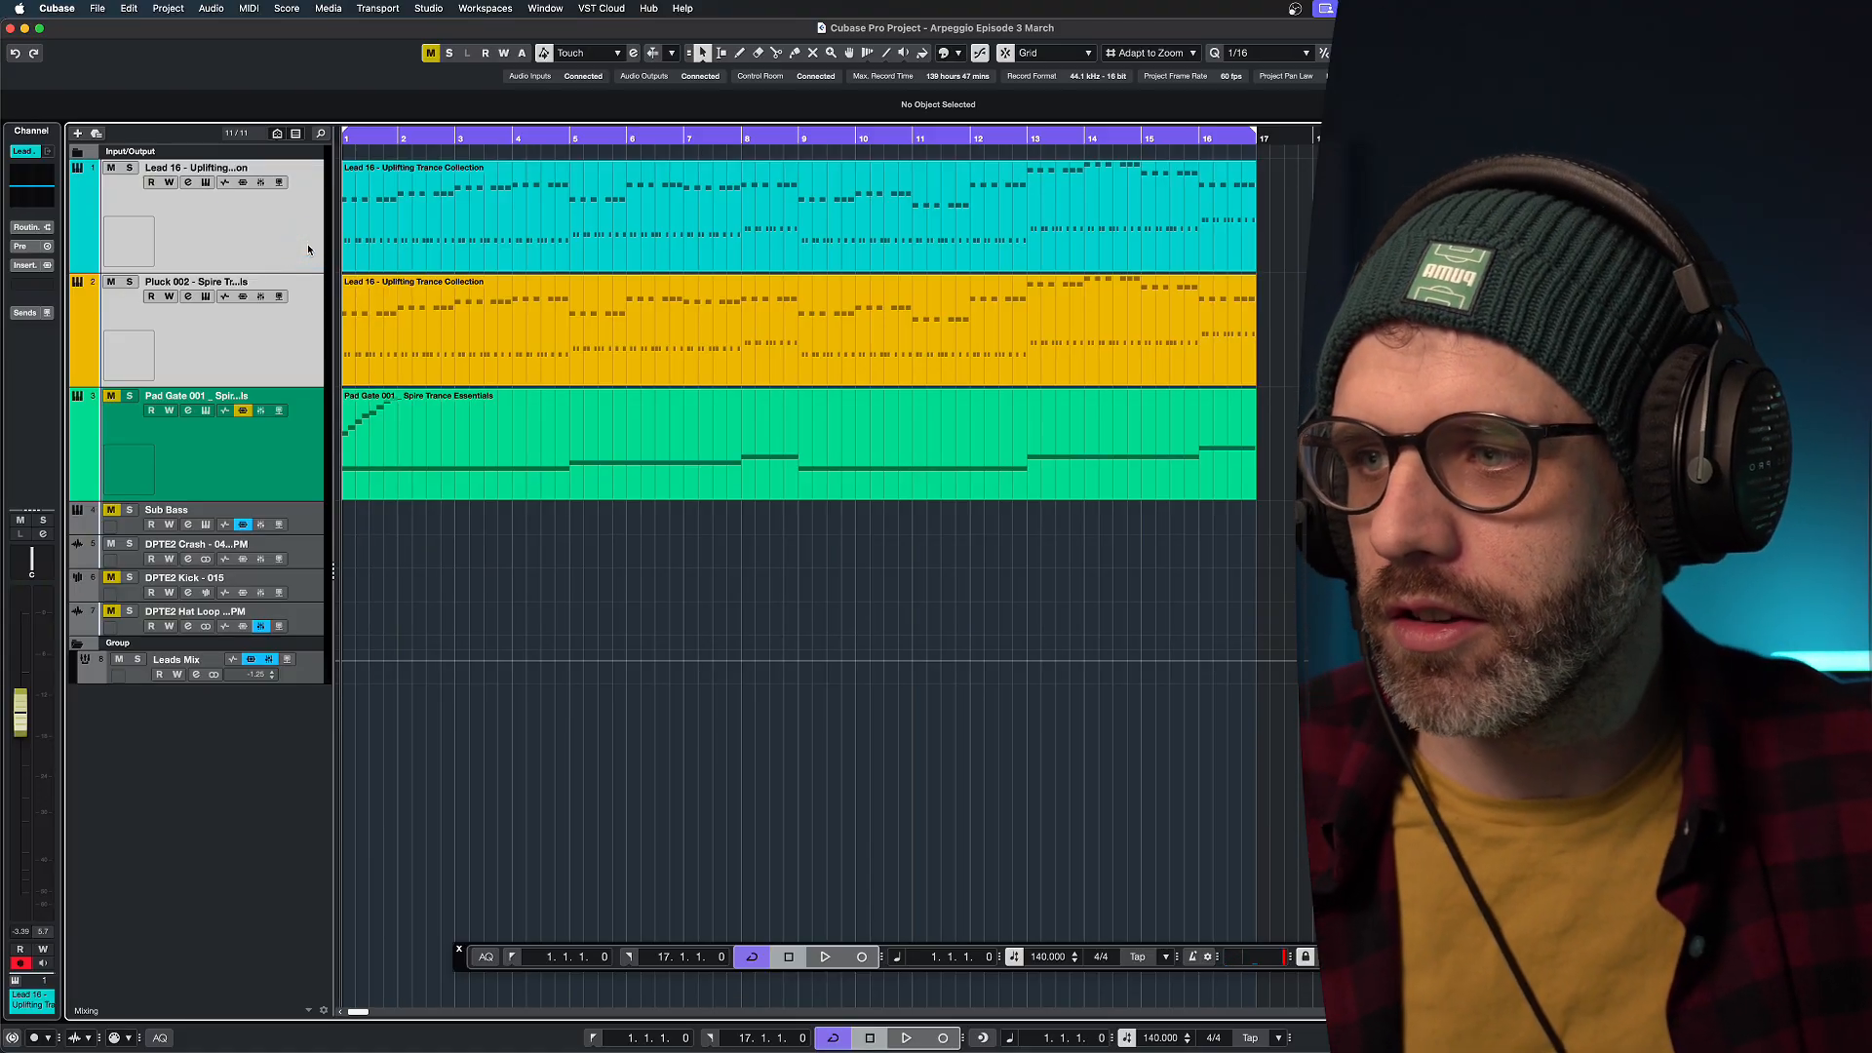
pyautogui.press('space')
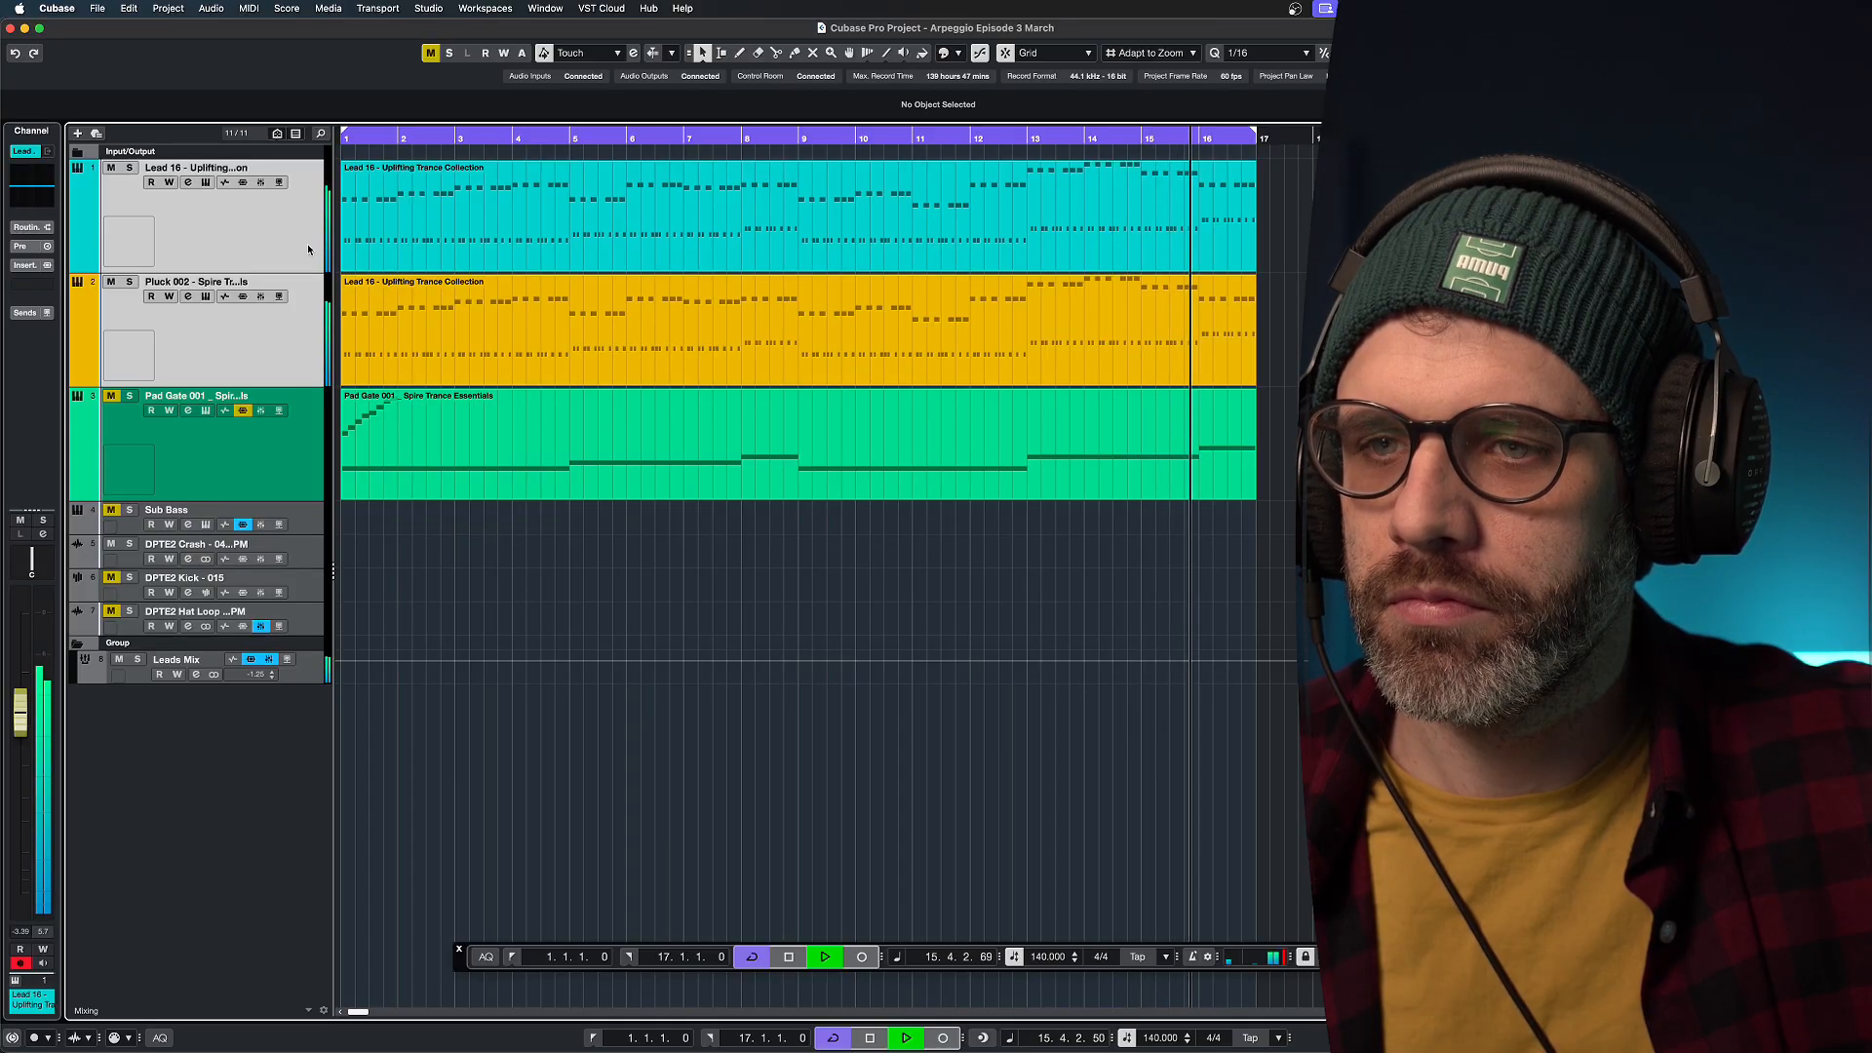
pyautogui.press('space')
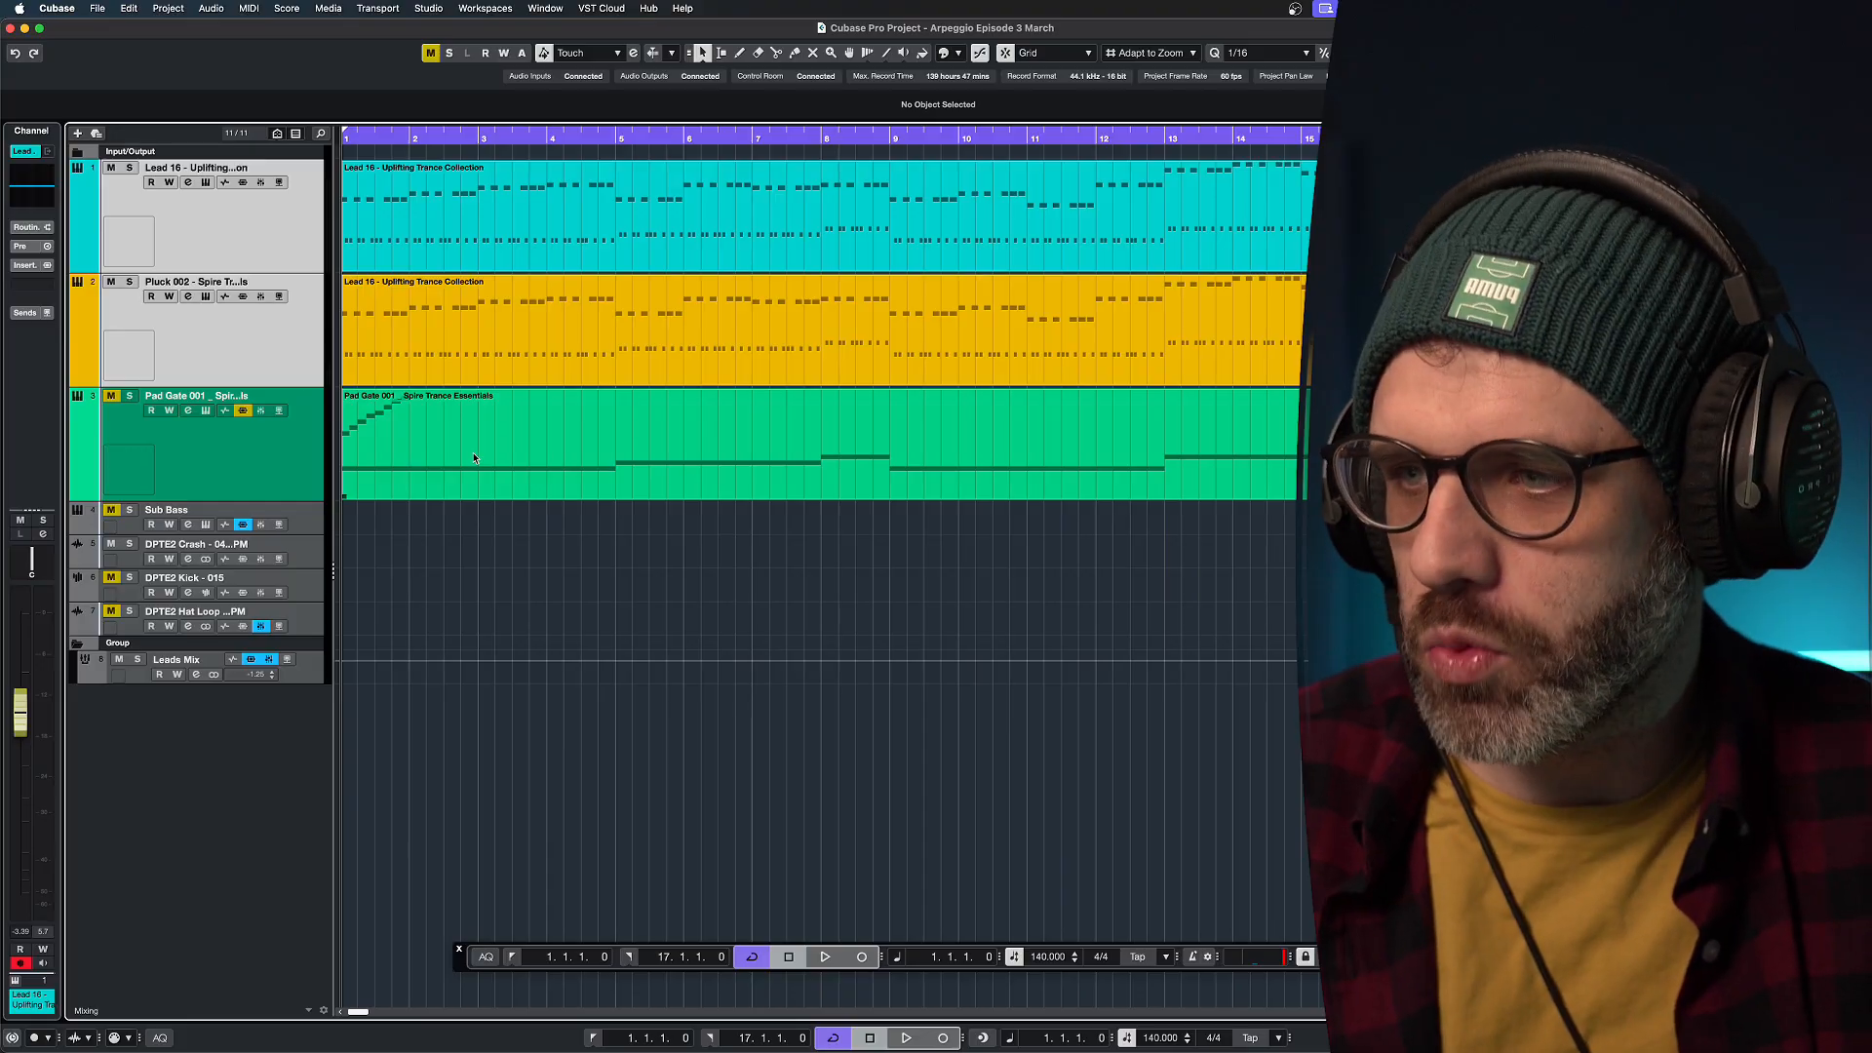
# Delete the ascending scale reference notes at the start of the Pad Gate part.
pyautogui.doubleClick(474, 458)
pyautogui.moveTo(322, 273); pyautogui.dragTo(186, 644)
pyautogui.press('Delete')
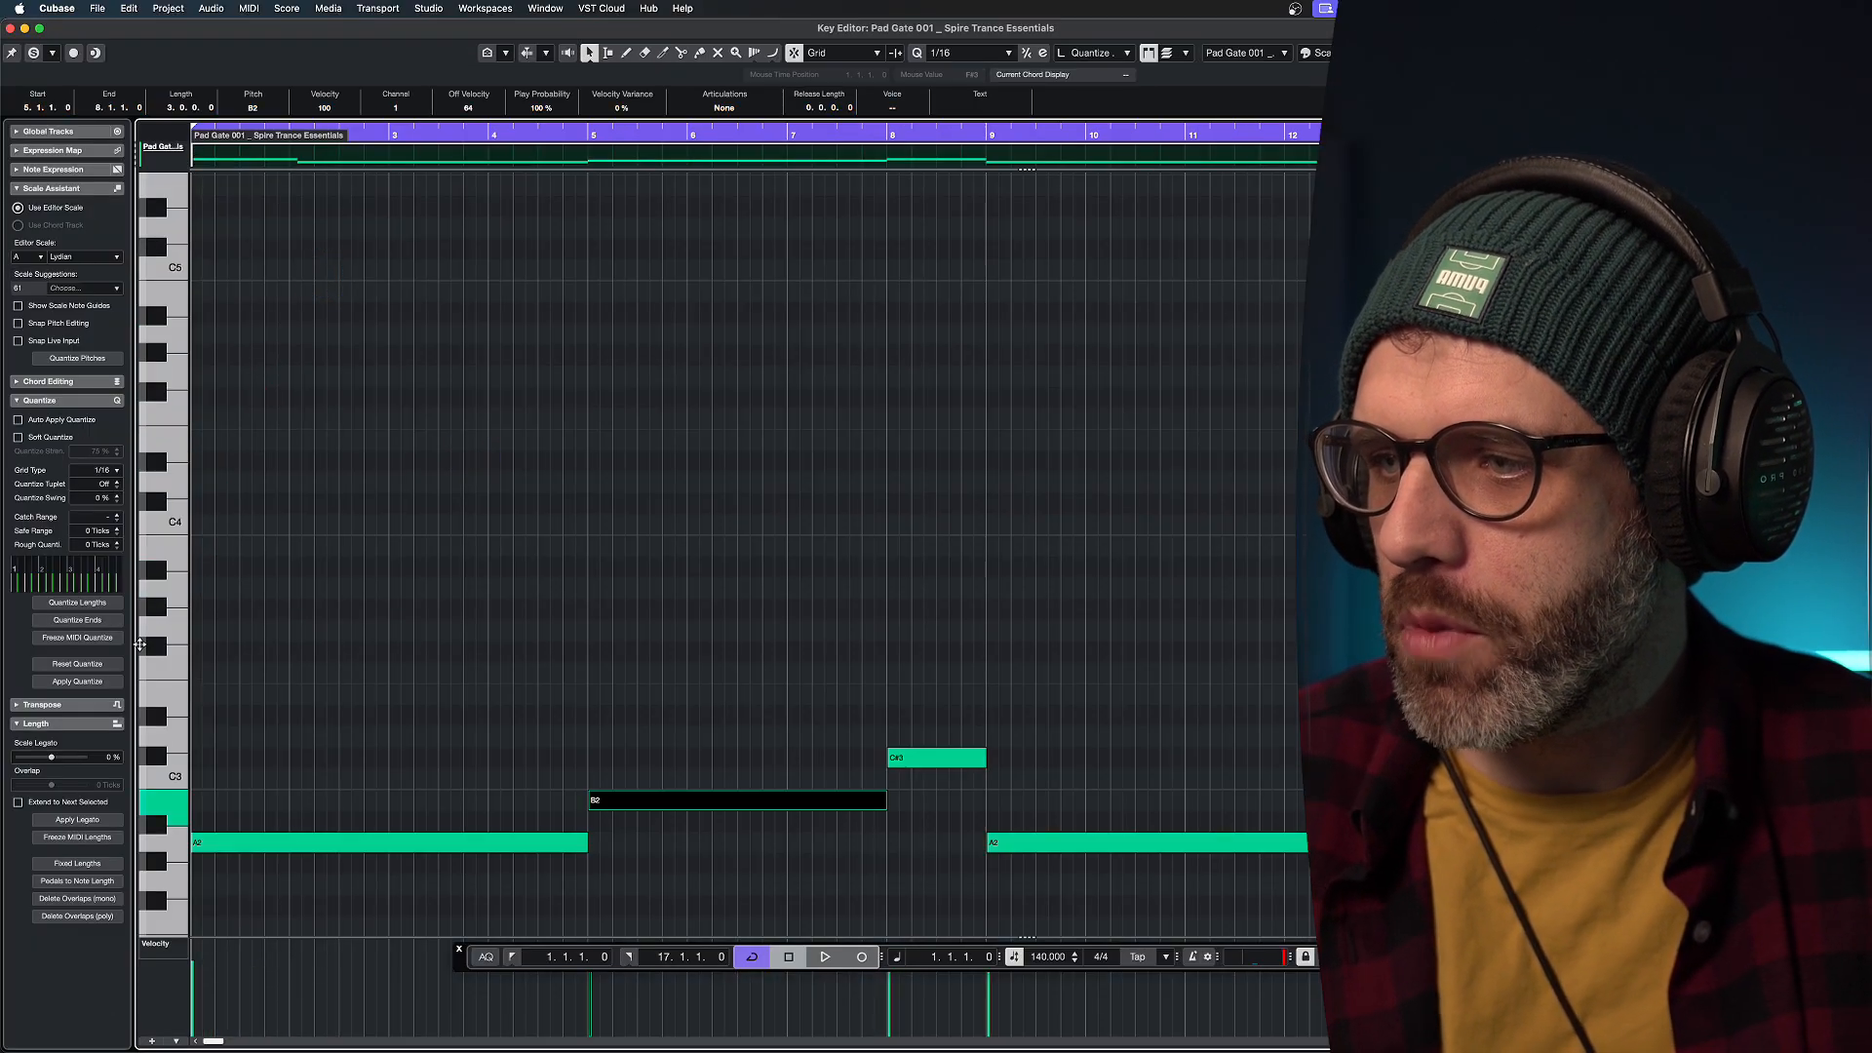
pyautogui.click(471, 606)
# Copy the upper melody notes from the Pluck 002 part and paste them into the Pad Gate part from bar 1.
pyautogui.press('Return')
pyautogui.doubleClick(759, 283)
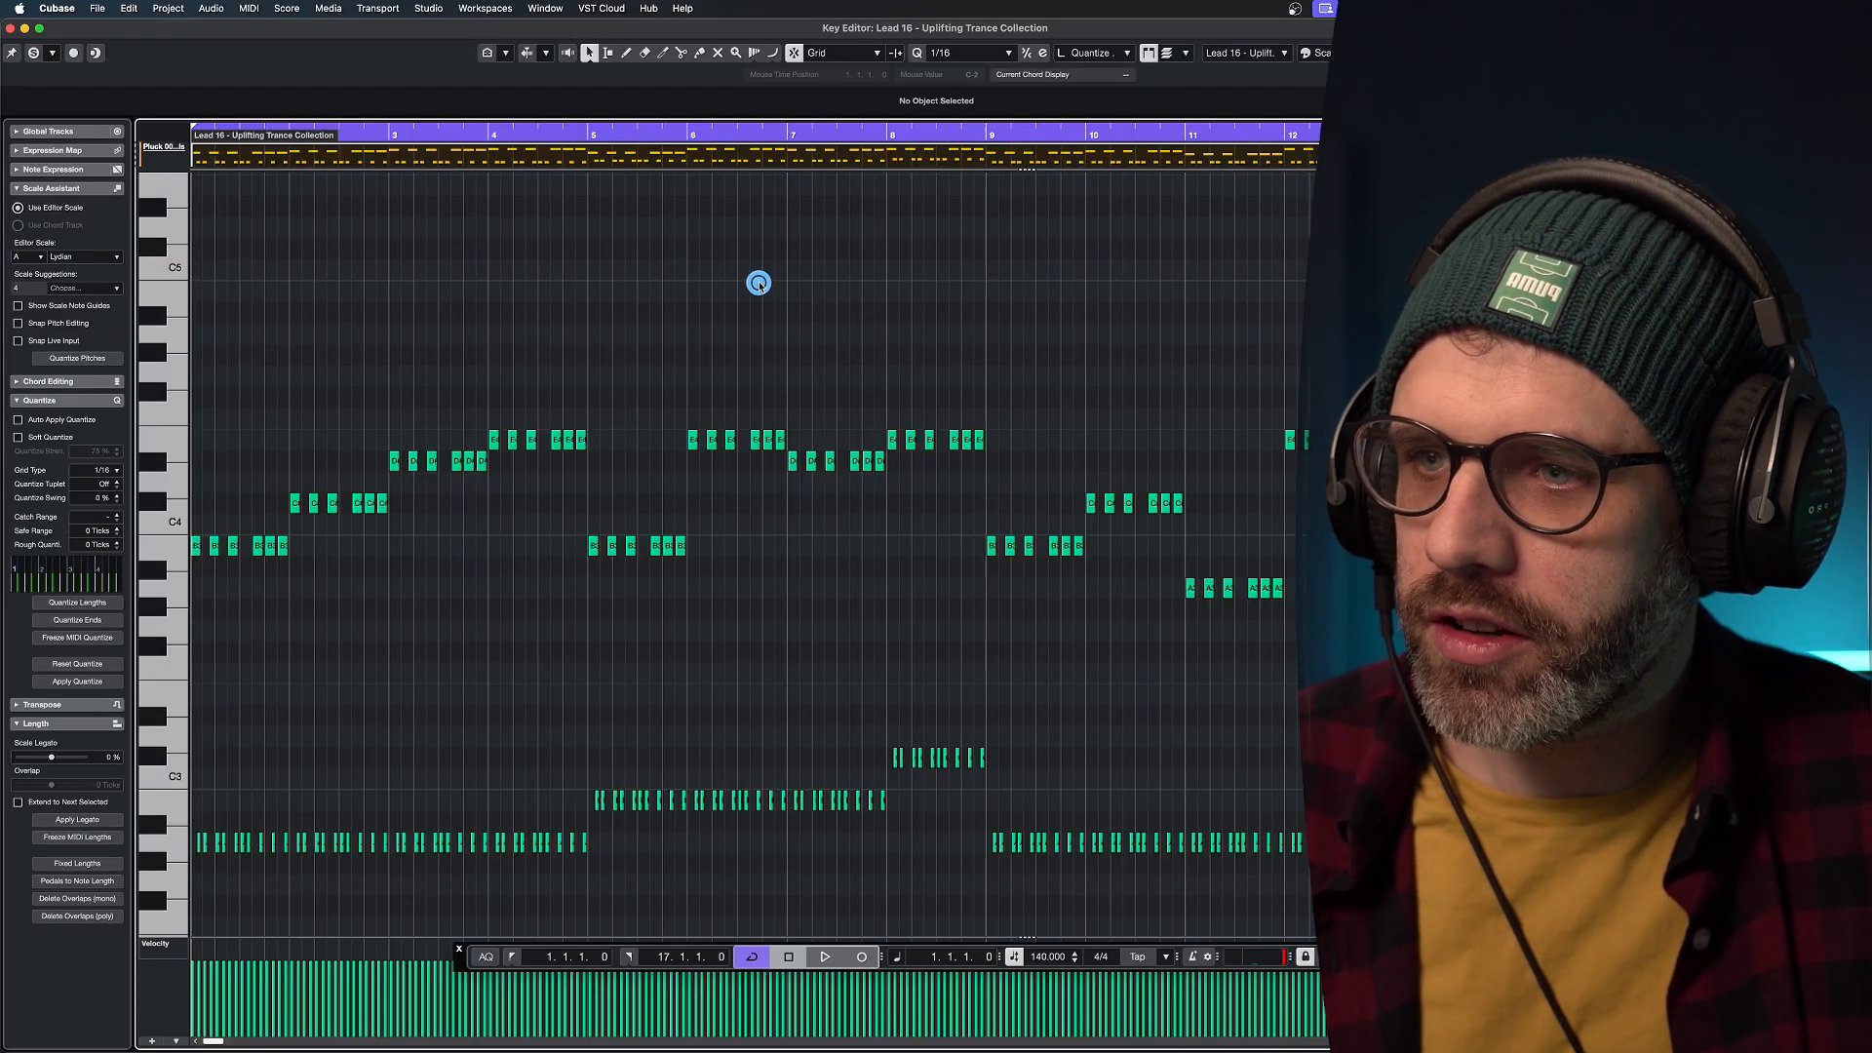
pyautogui.moveTo(1175, 500); pyautogui.dragTo(67, 626)
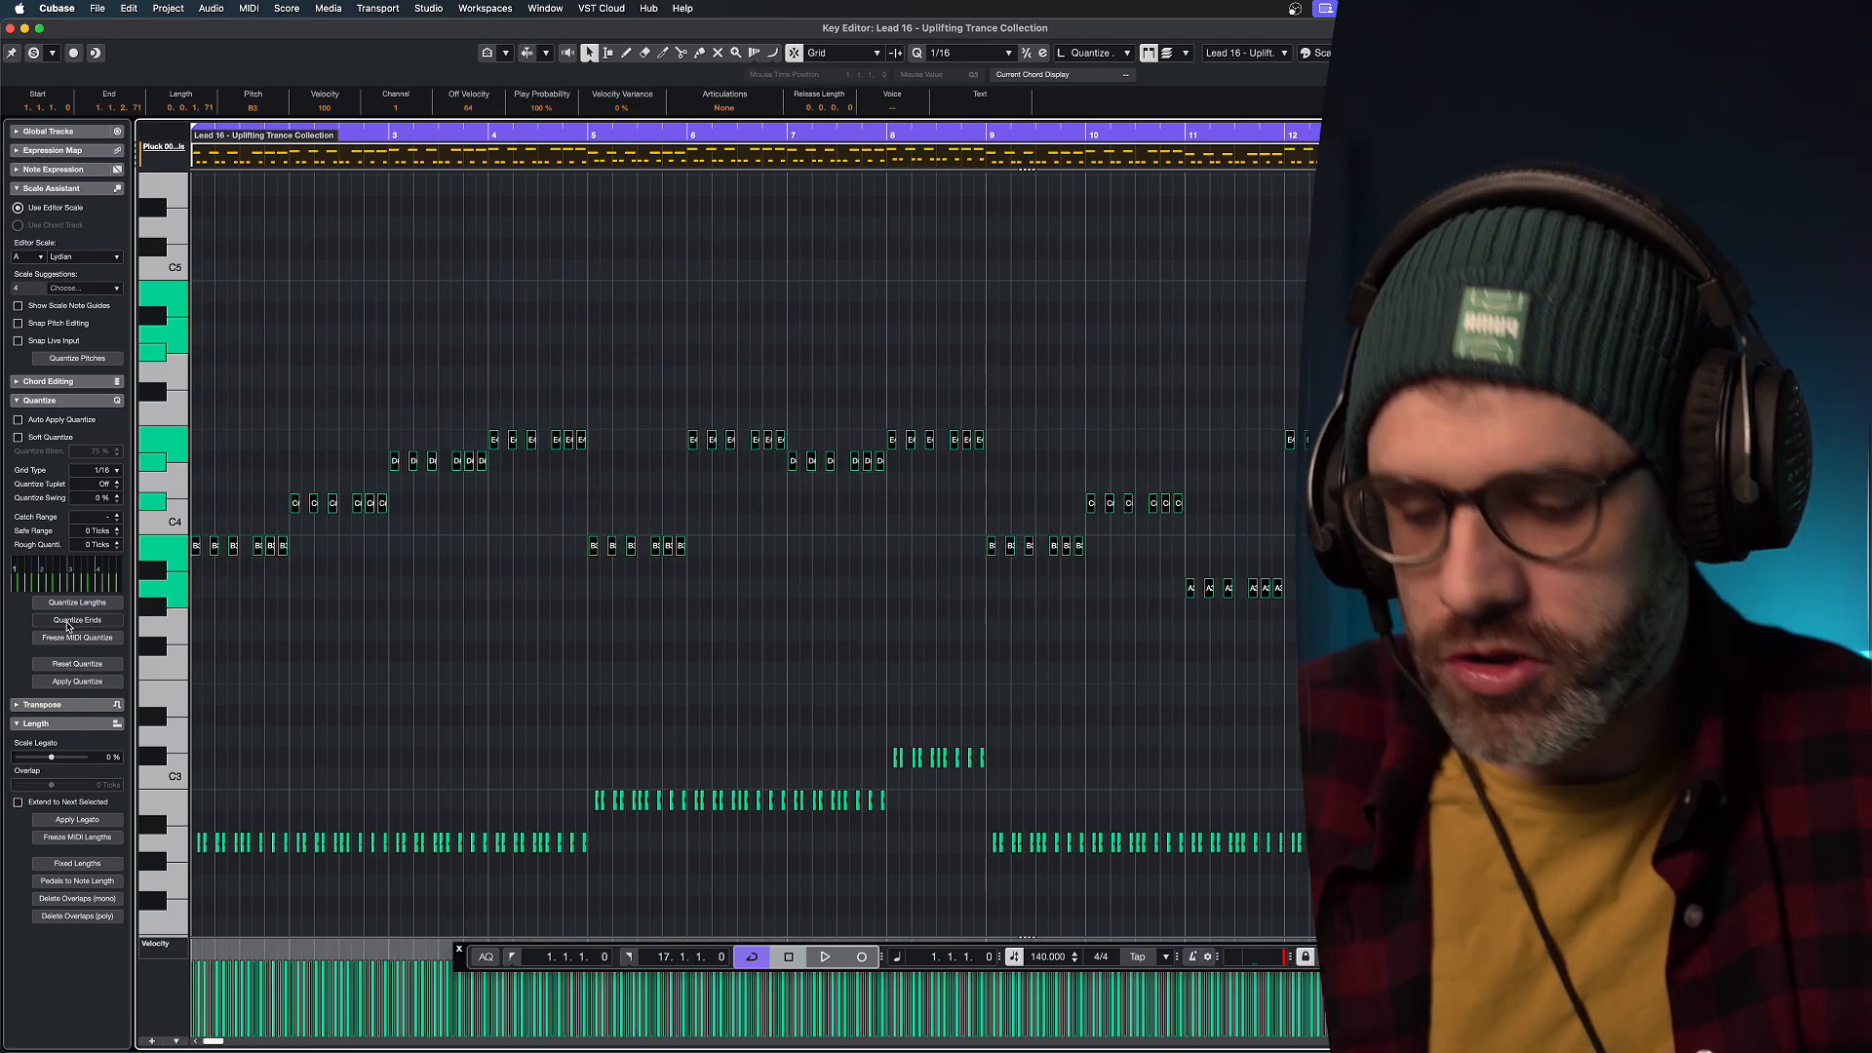
pyautogui.press('Return')
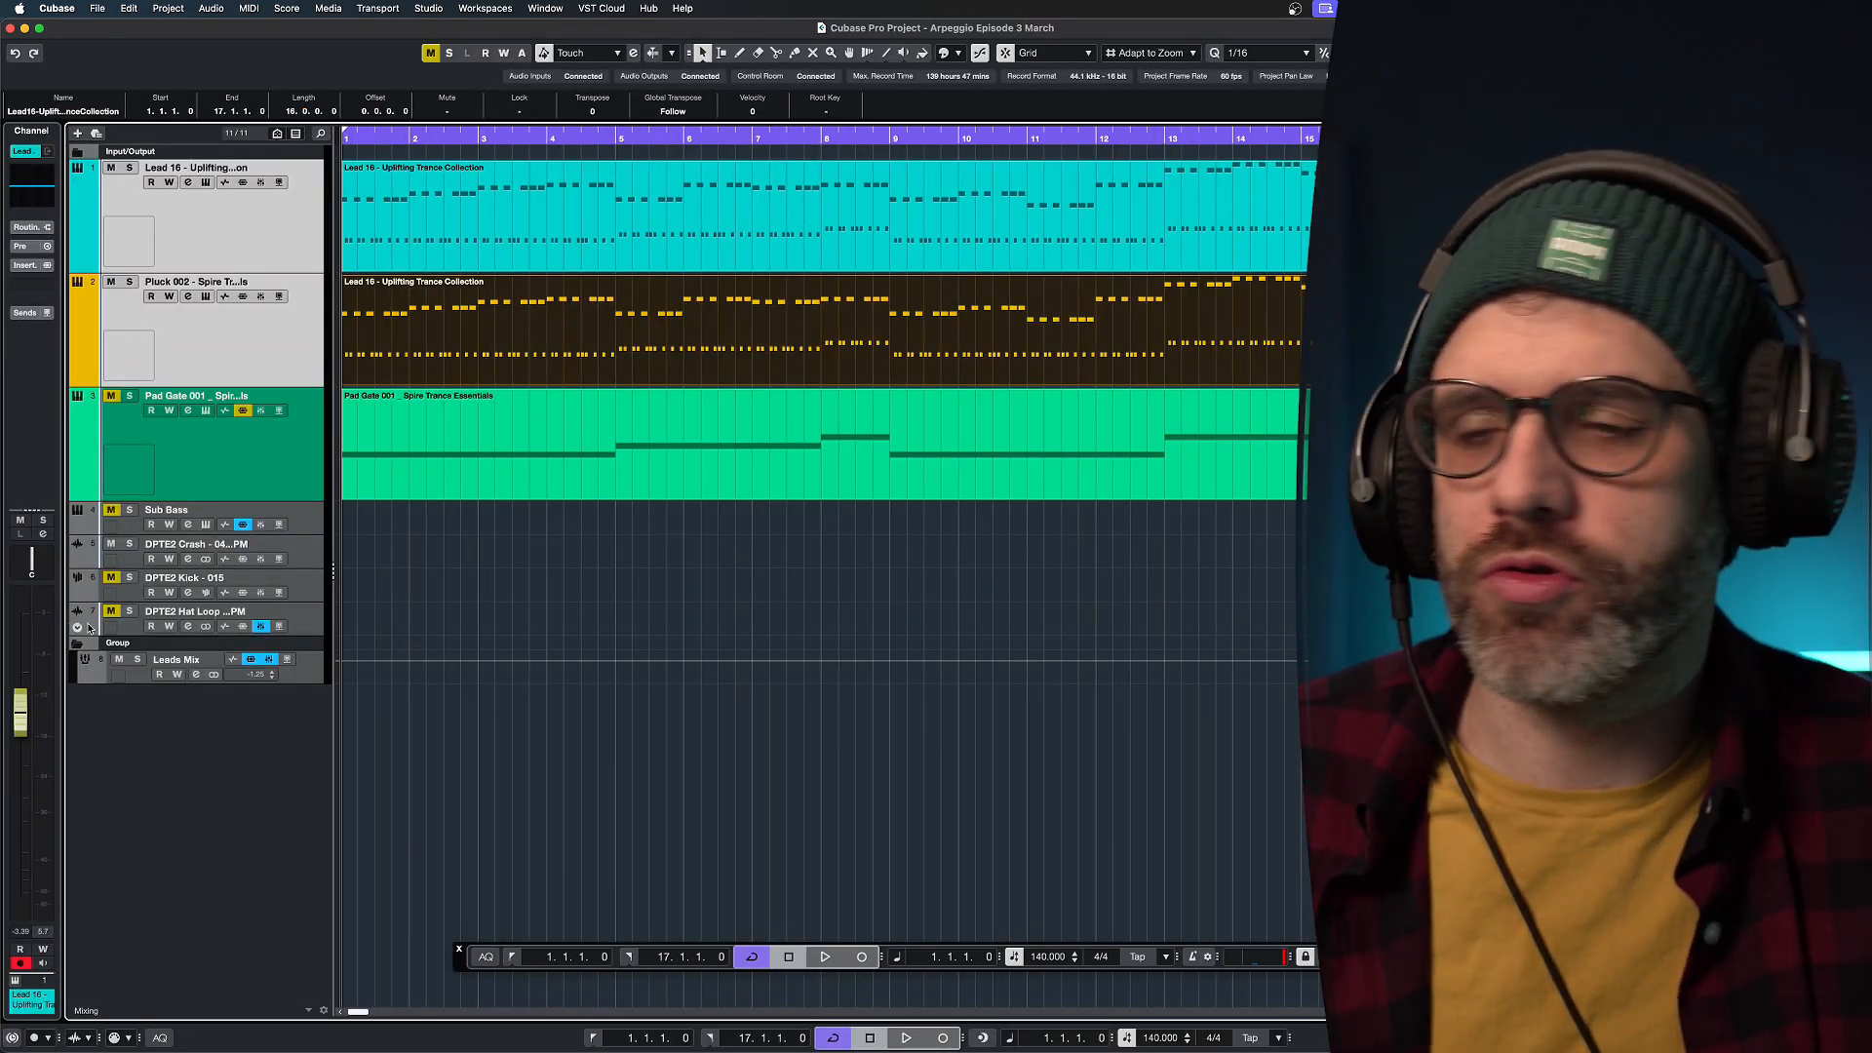
pyautogui.doubleClick(420, 484)
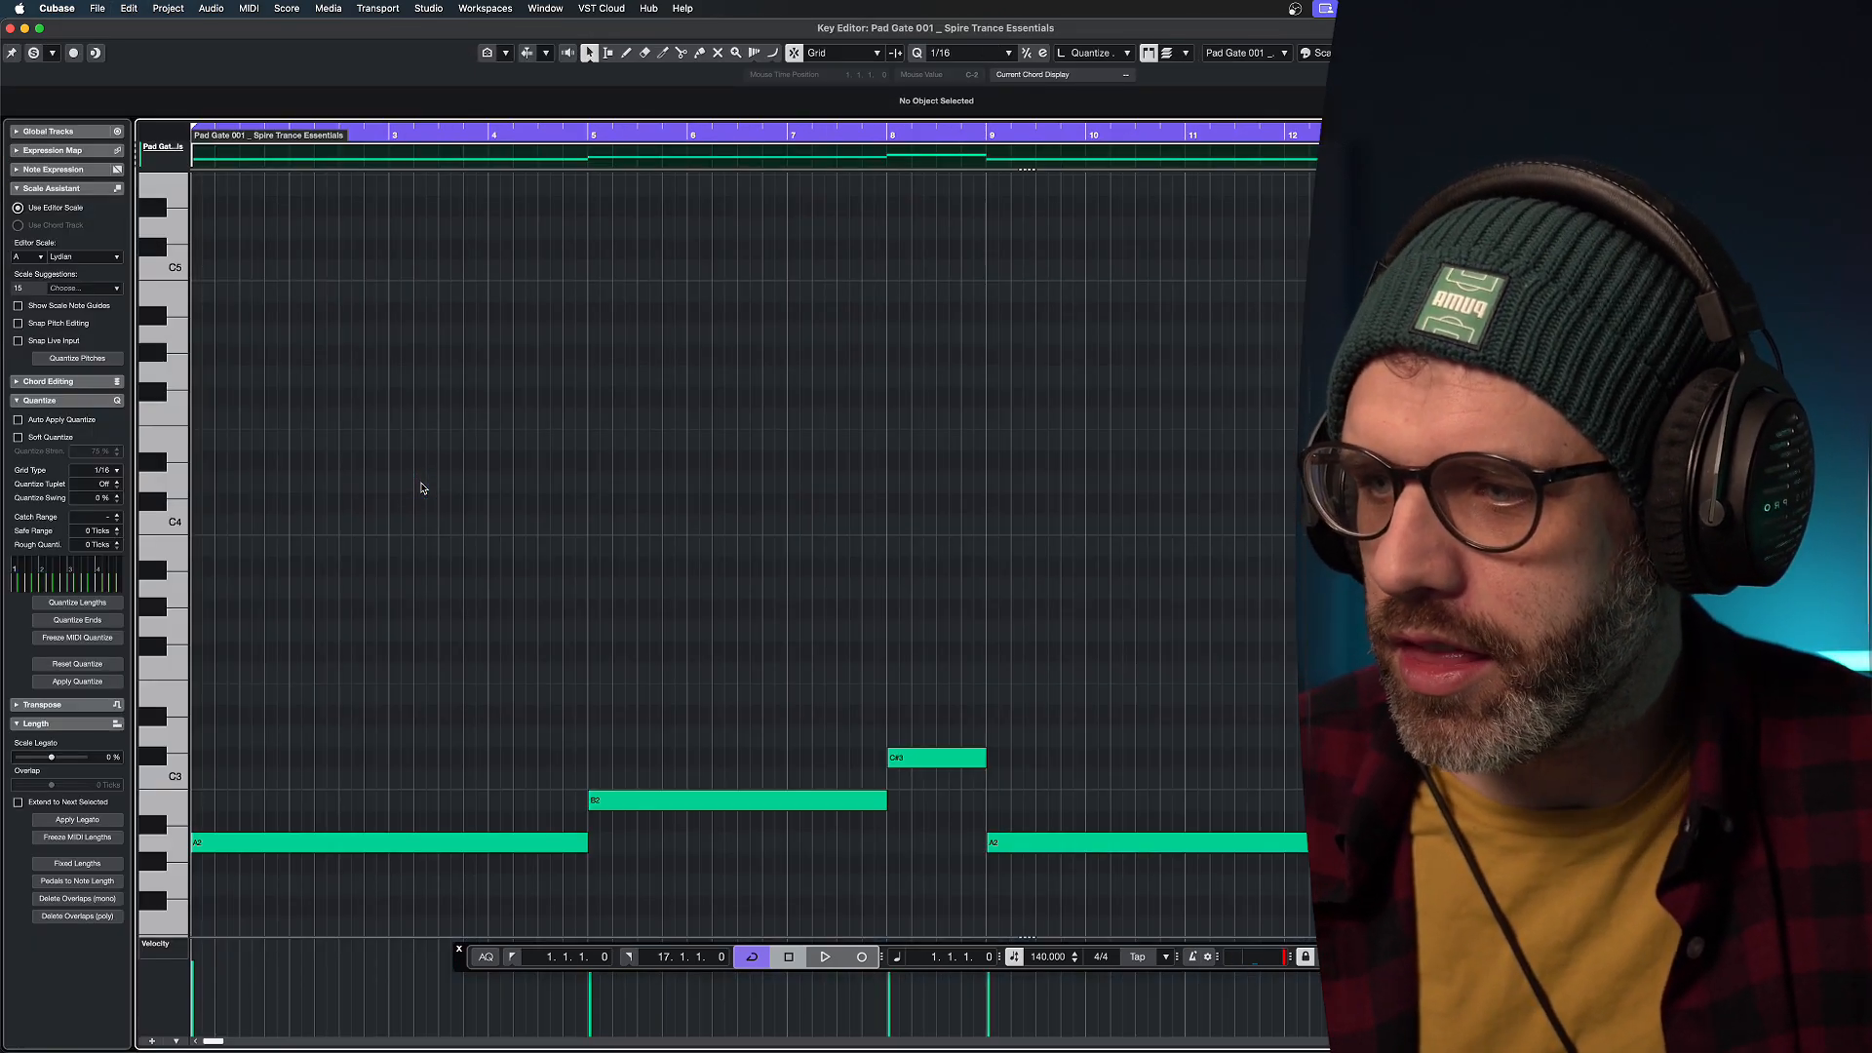
pyautogui.press('super+v')
# Delete the repeated melody notes in bars 1–4 of the Pad Gate part, keeping the first note of each bar.
pyautogui.moveTo(327, 526); pyautogui.dragTo(209, 561)
pyautogui.press('Delete')
pyautogui.moveTo(311, 490); pyautogui.dragTo(446, 550)
pyautogui.press('Delete')
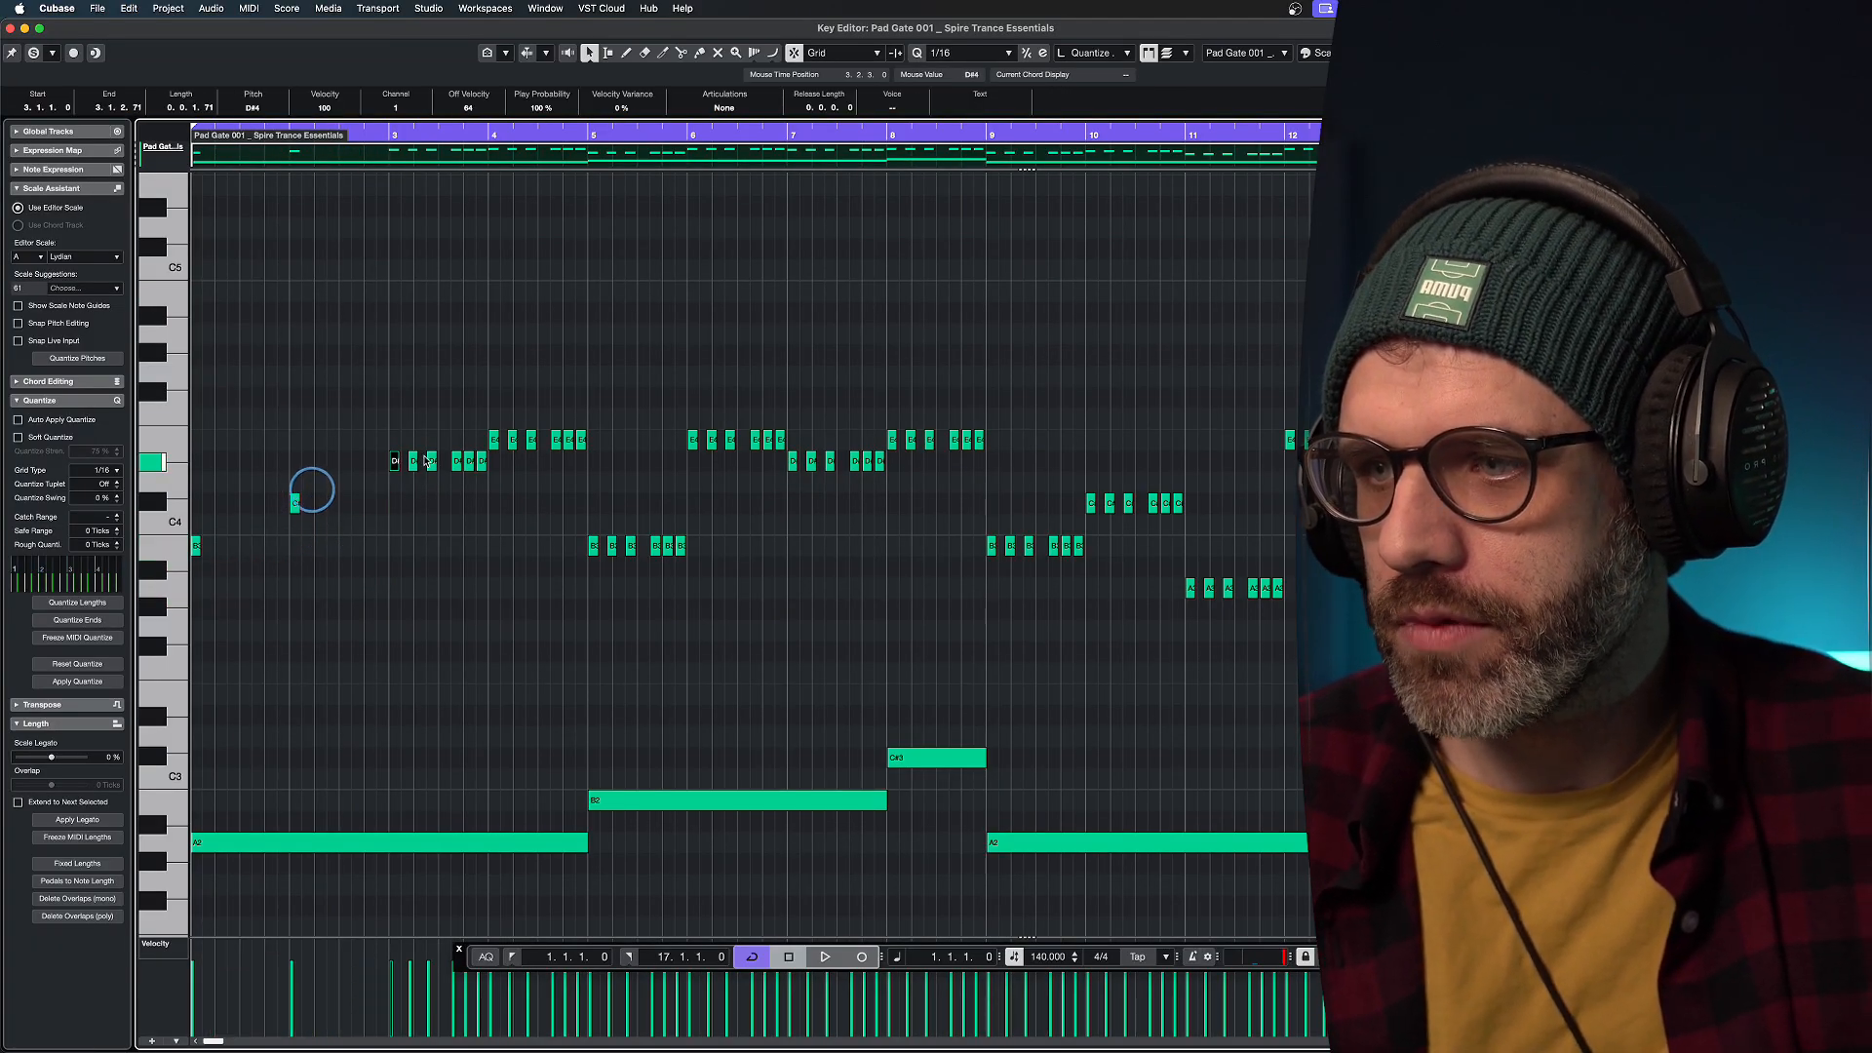
pyautogui.moveTo(411, 448); pyautogui.dragTo(479, 485)
pyautogui.press('Delete')
pyautogui.moveTo(509, 419); pyautogui.dragTo(590, 457)
pyautogui.press('Delete')
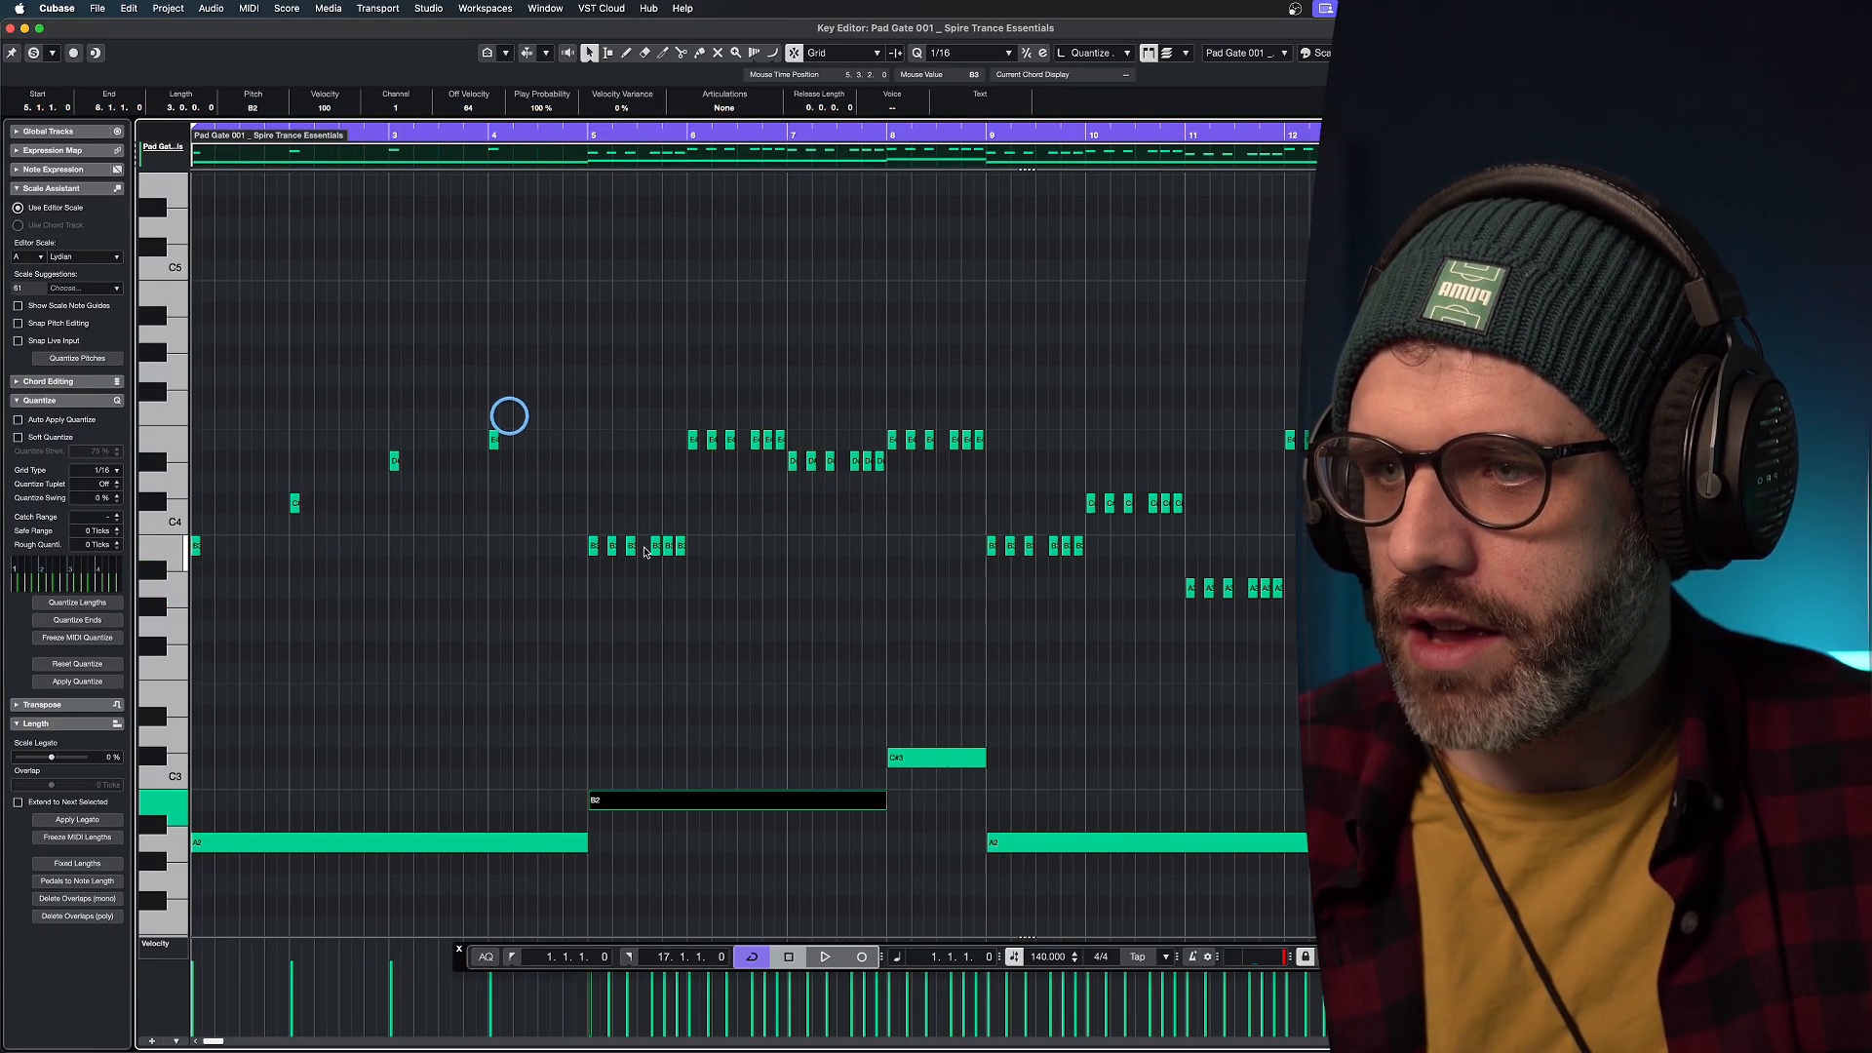
# Thin the Pad Gate melody in bars 5–8 to only the first note of each bar.
pyautogui.moveTo(602, 531); pyautogui.dragTo(686, 558)
pyautogui.press('Delete')
pyautogui.moveTo(709, 417); pyautogui.dragTo(984, 453)
pyautogui.press('Delete')
pyautogui.press('Delete')
pyautogui.press('Delete')
# Remove the repeated Pad Gate melody notes from bar 9 through bar 16, leaving one note at each bar's start.
pyautogui.moveTo(1006, 531); pyautogui.dragTo(1085, 561)
pyautogui.press('Delete')
pyautogui.moveTo(1103, 489); pyautogui.dragTo(1285, 600)
pyautogui.press('Delete')
pyautogui.press('Delete')
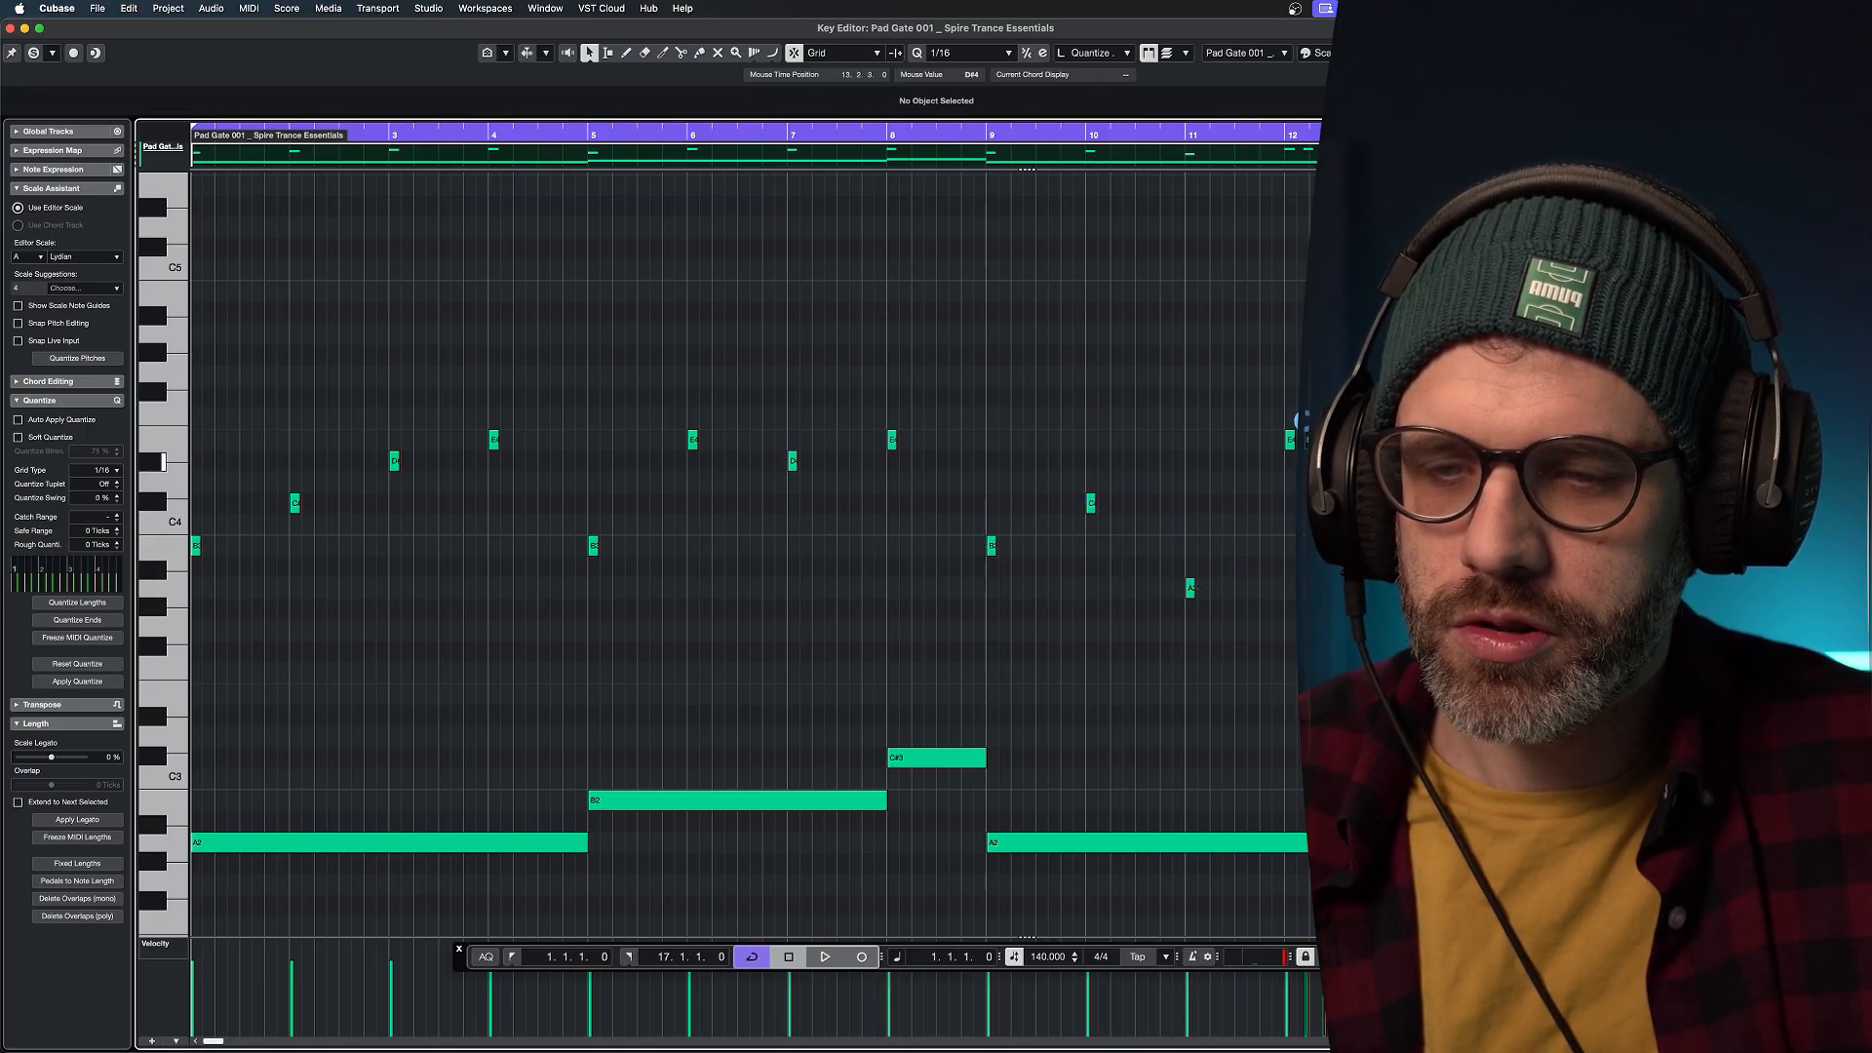
pyautogui.click(1494, 298)
pyautogui.moveTo(1498, 274); pyautogui.dragTo(1675, 365)
pyautogui.press('Delete')
pyautogui.press('Delete')
pyautogui.click(1704, 419)
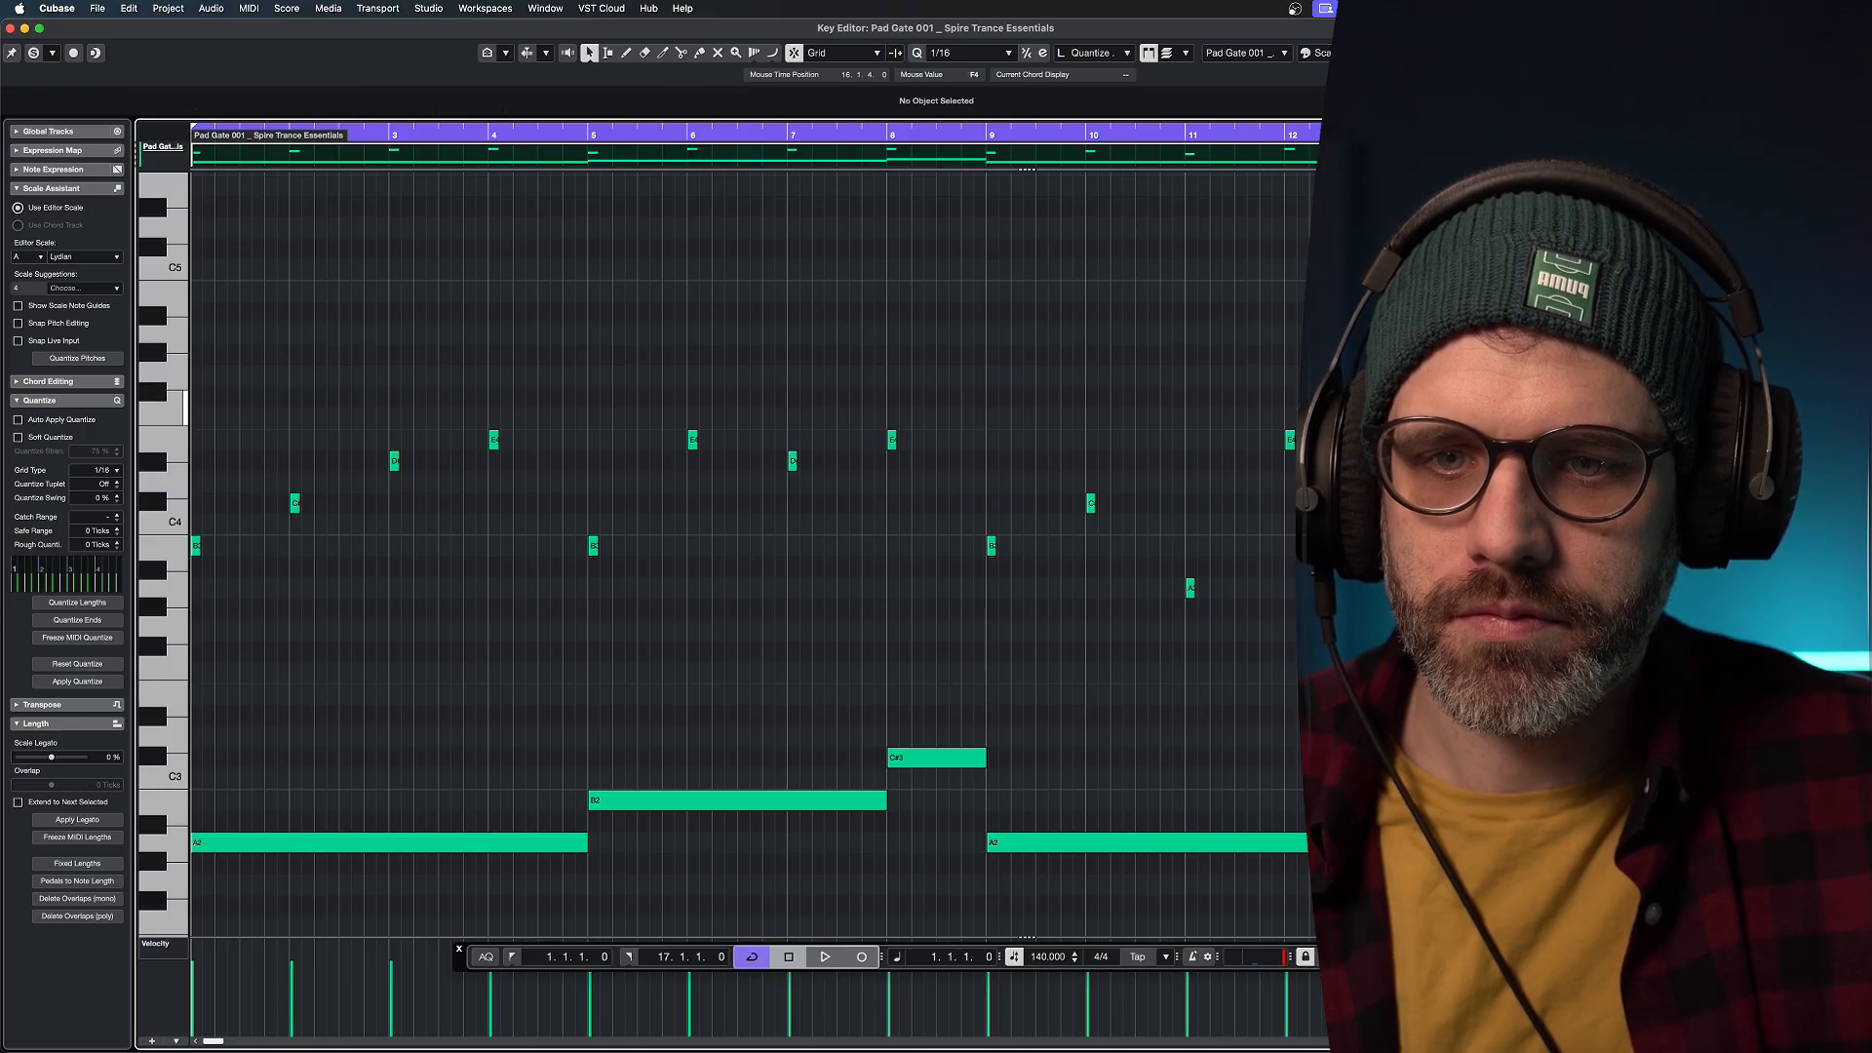
# Lengthen all the remaining Pad Gate melody notes together so each one fills its whole bar.
pyautogui.moveTo(1307, 252); pyautogui.dragTo(200, 683)
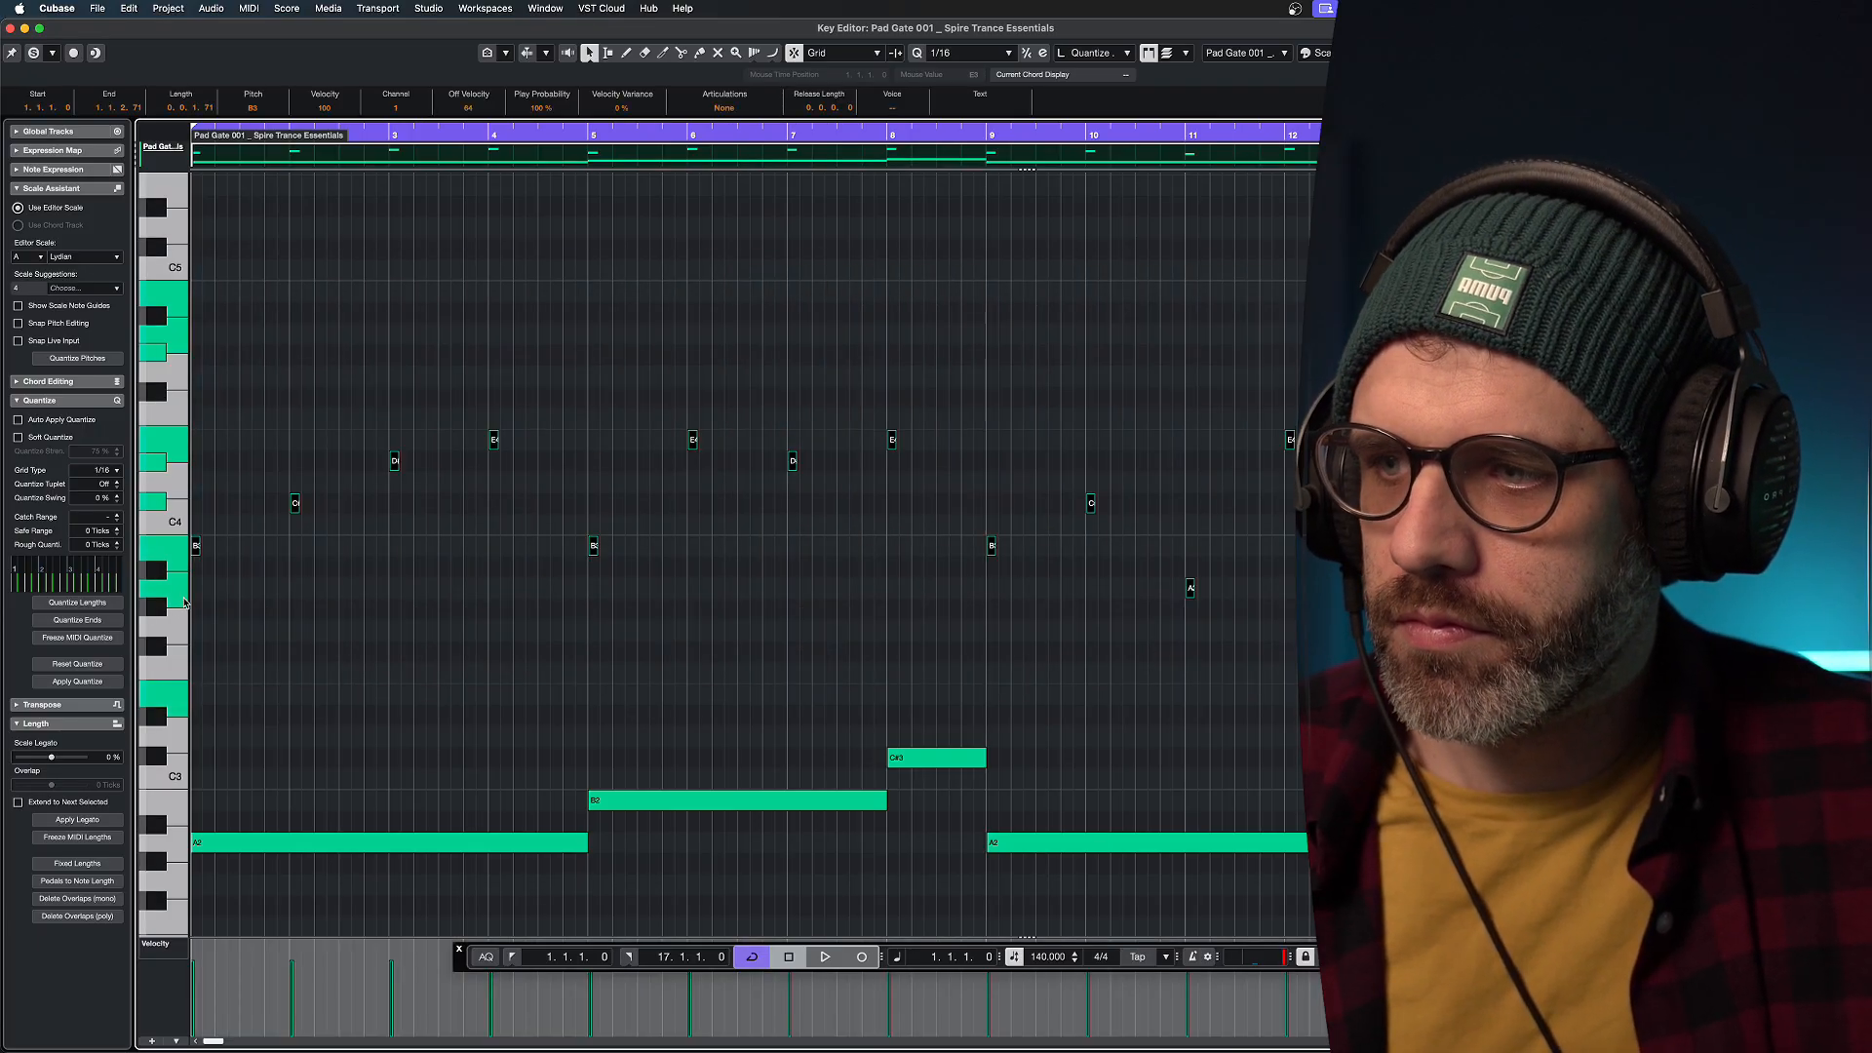
pyautogui.moveTo(199, 548); pyautogui.dragTo(291, 548)
pyautogui.click(324, 571)
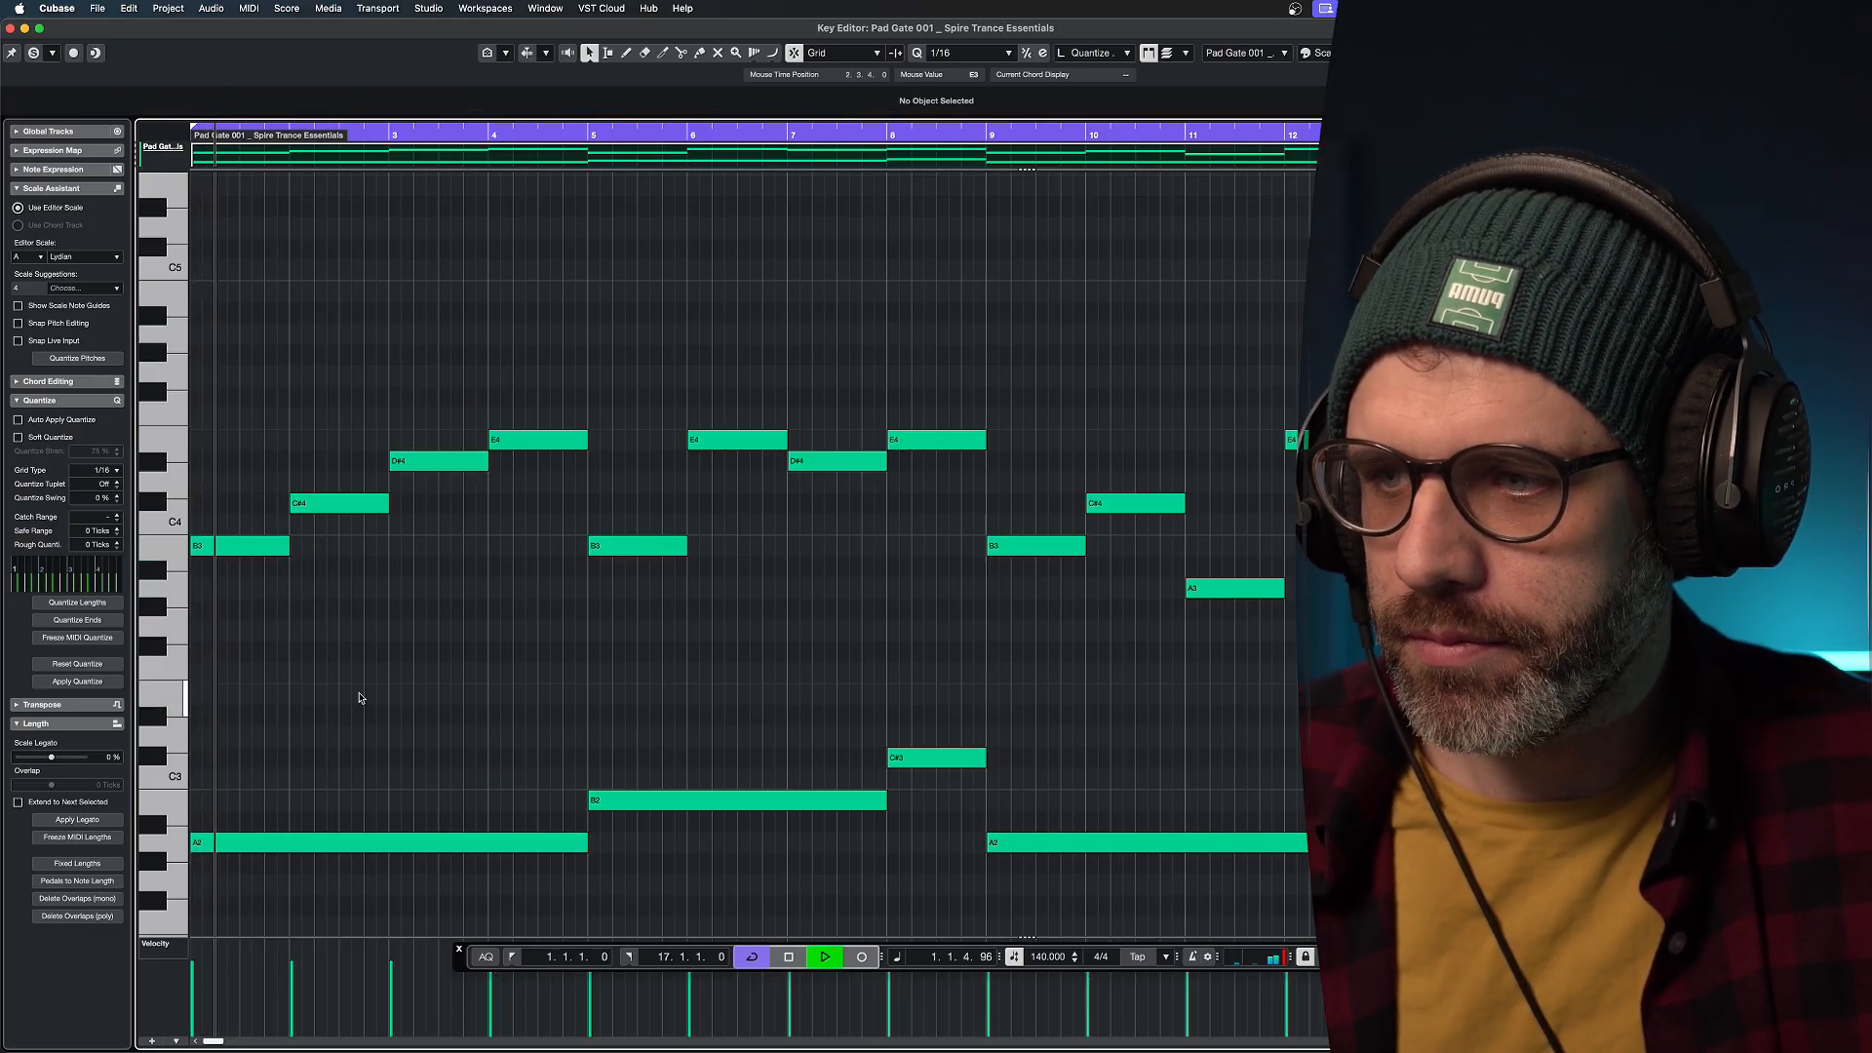
# Return to the project arrangement and play the Pad Gate track on its own in solo.
pyautogui.press('Escape')
pyautogui.press('space')
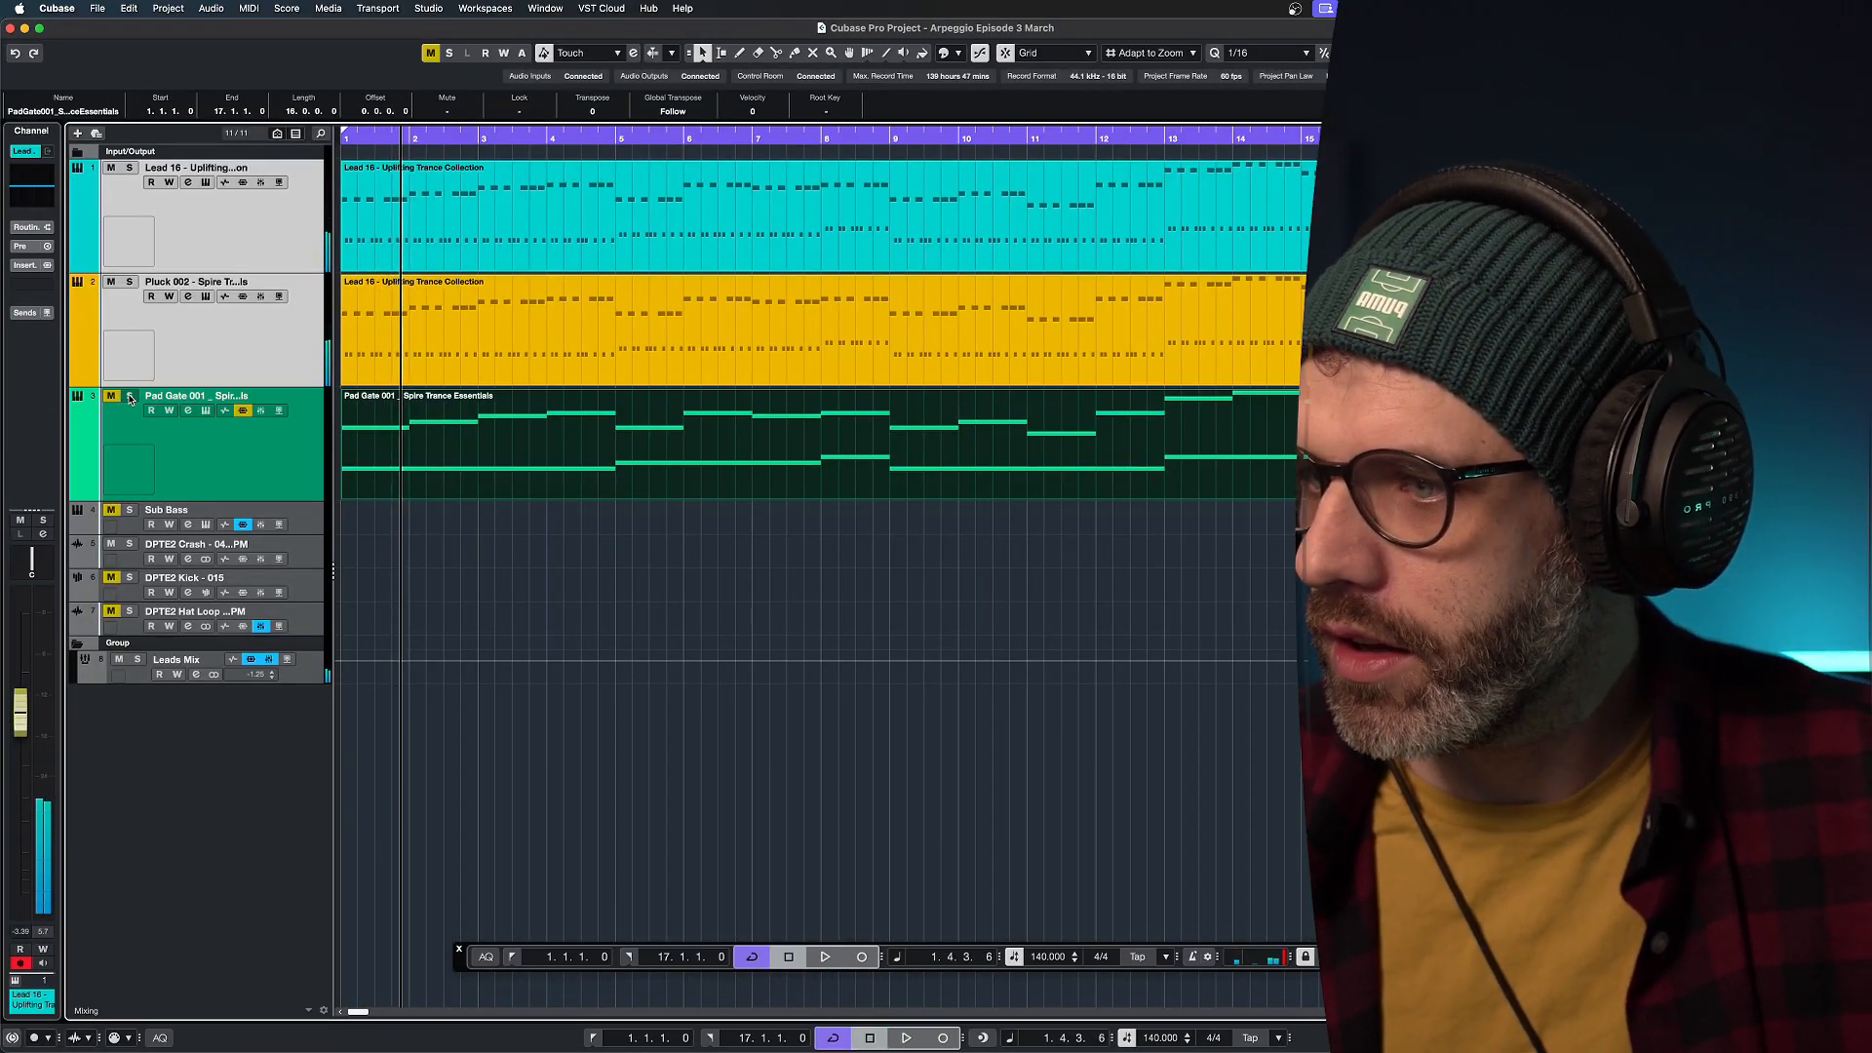
pyautogui.click(129, 395)
pyautogui.press('space')
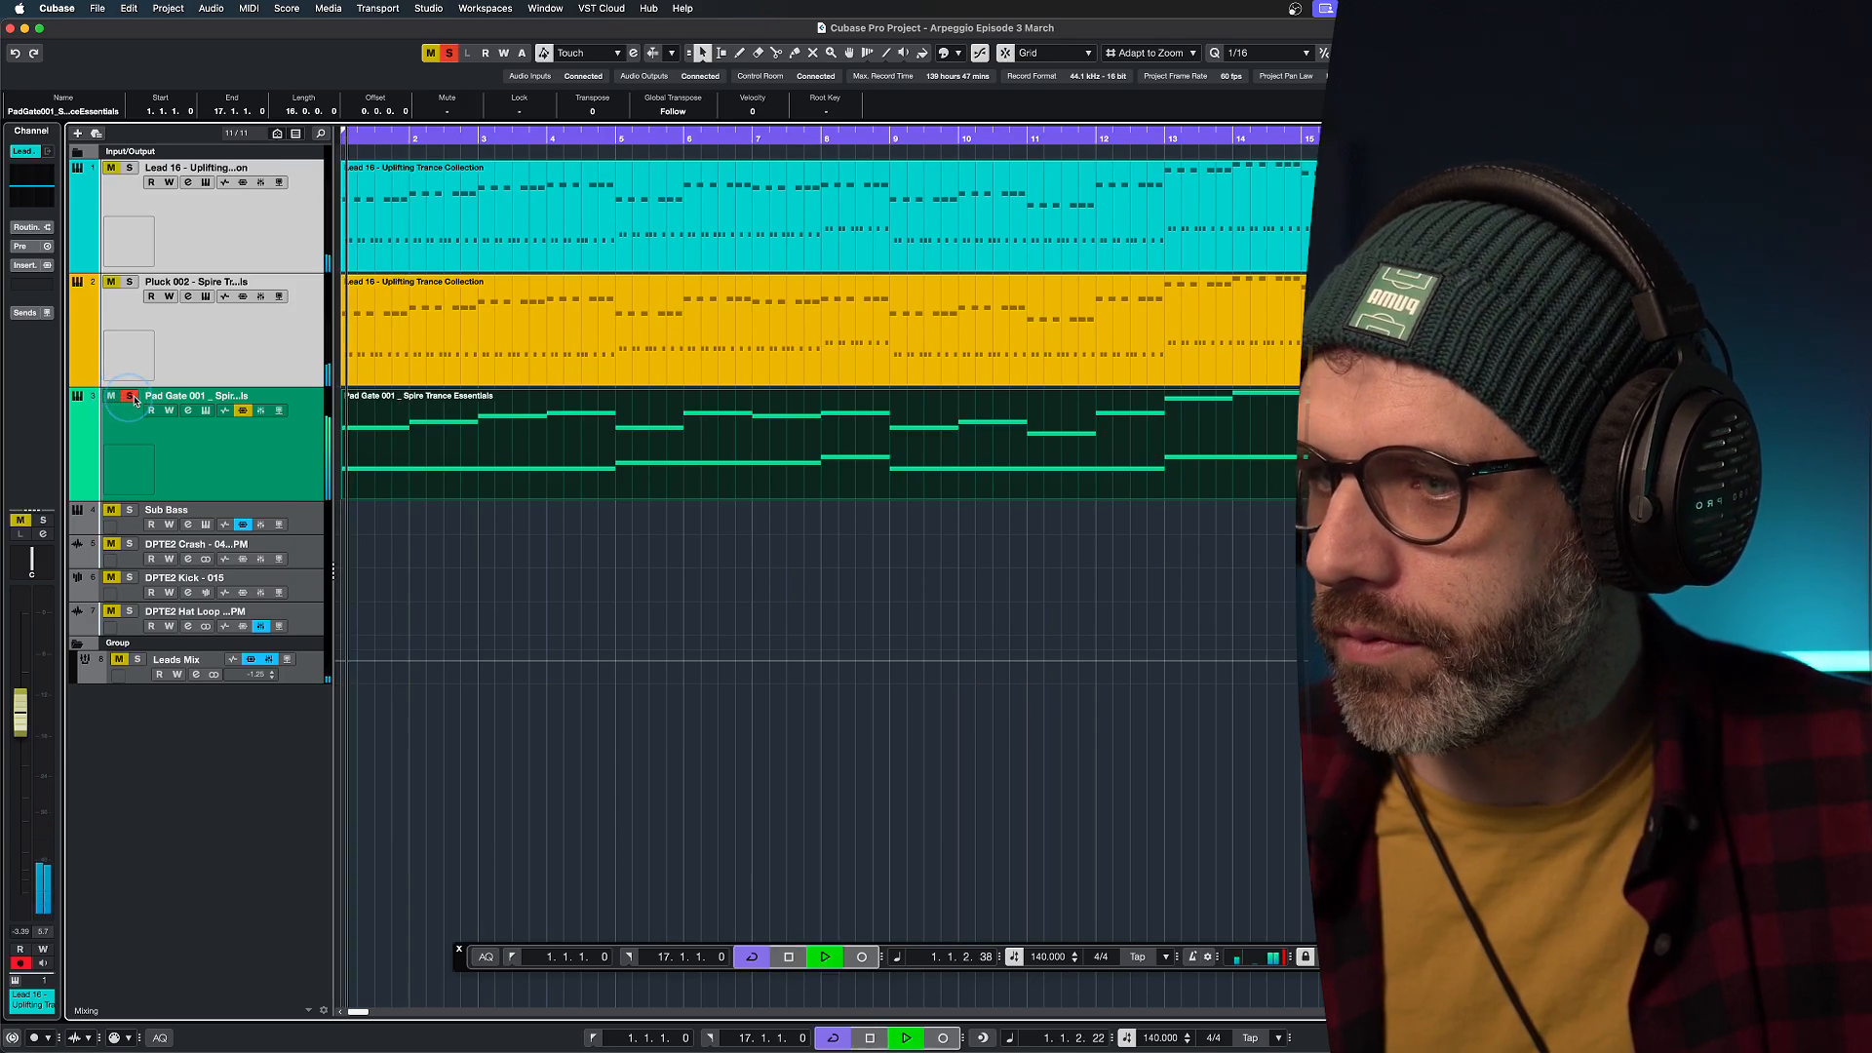
pyautogui.click(226, 448)
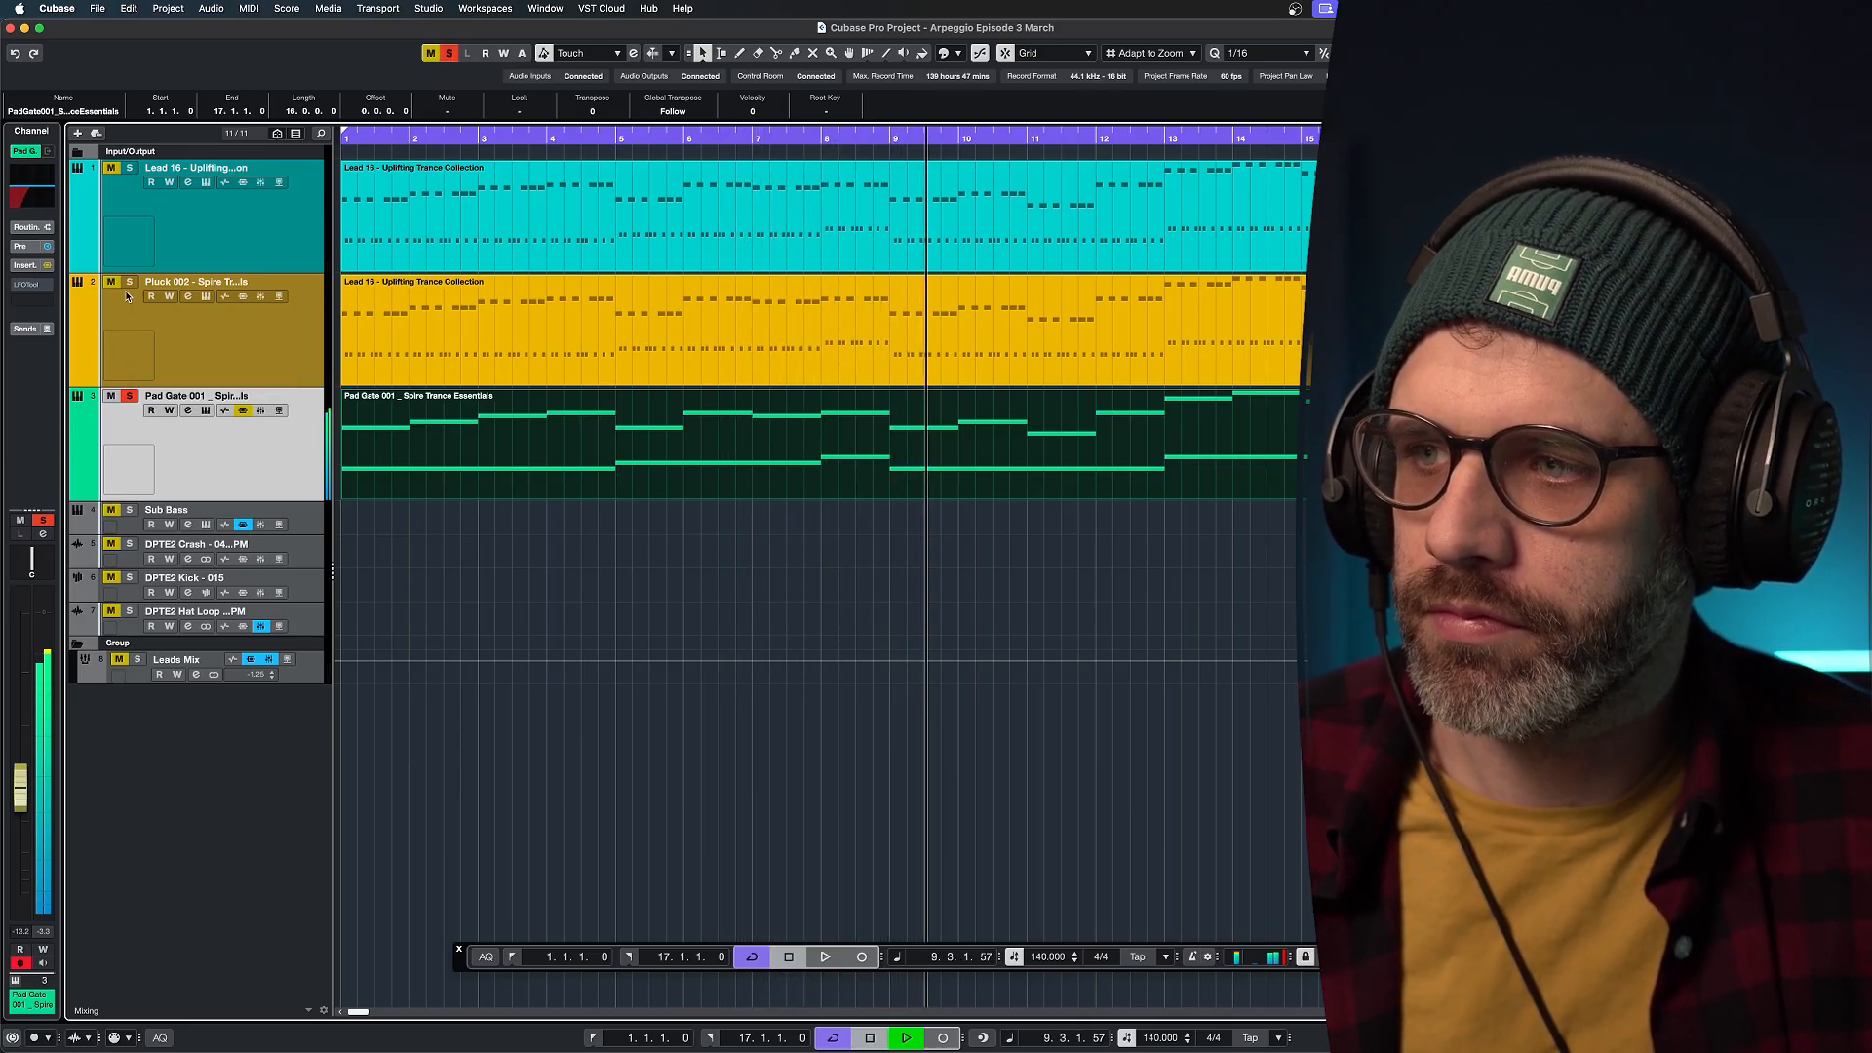
# Play the Lead 16, Pluck 002 and Pad Gate tracks together in solo from the start and clear all solos.
pyautogui.click(129, 396)
pyautogui.click(224, 366)
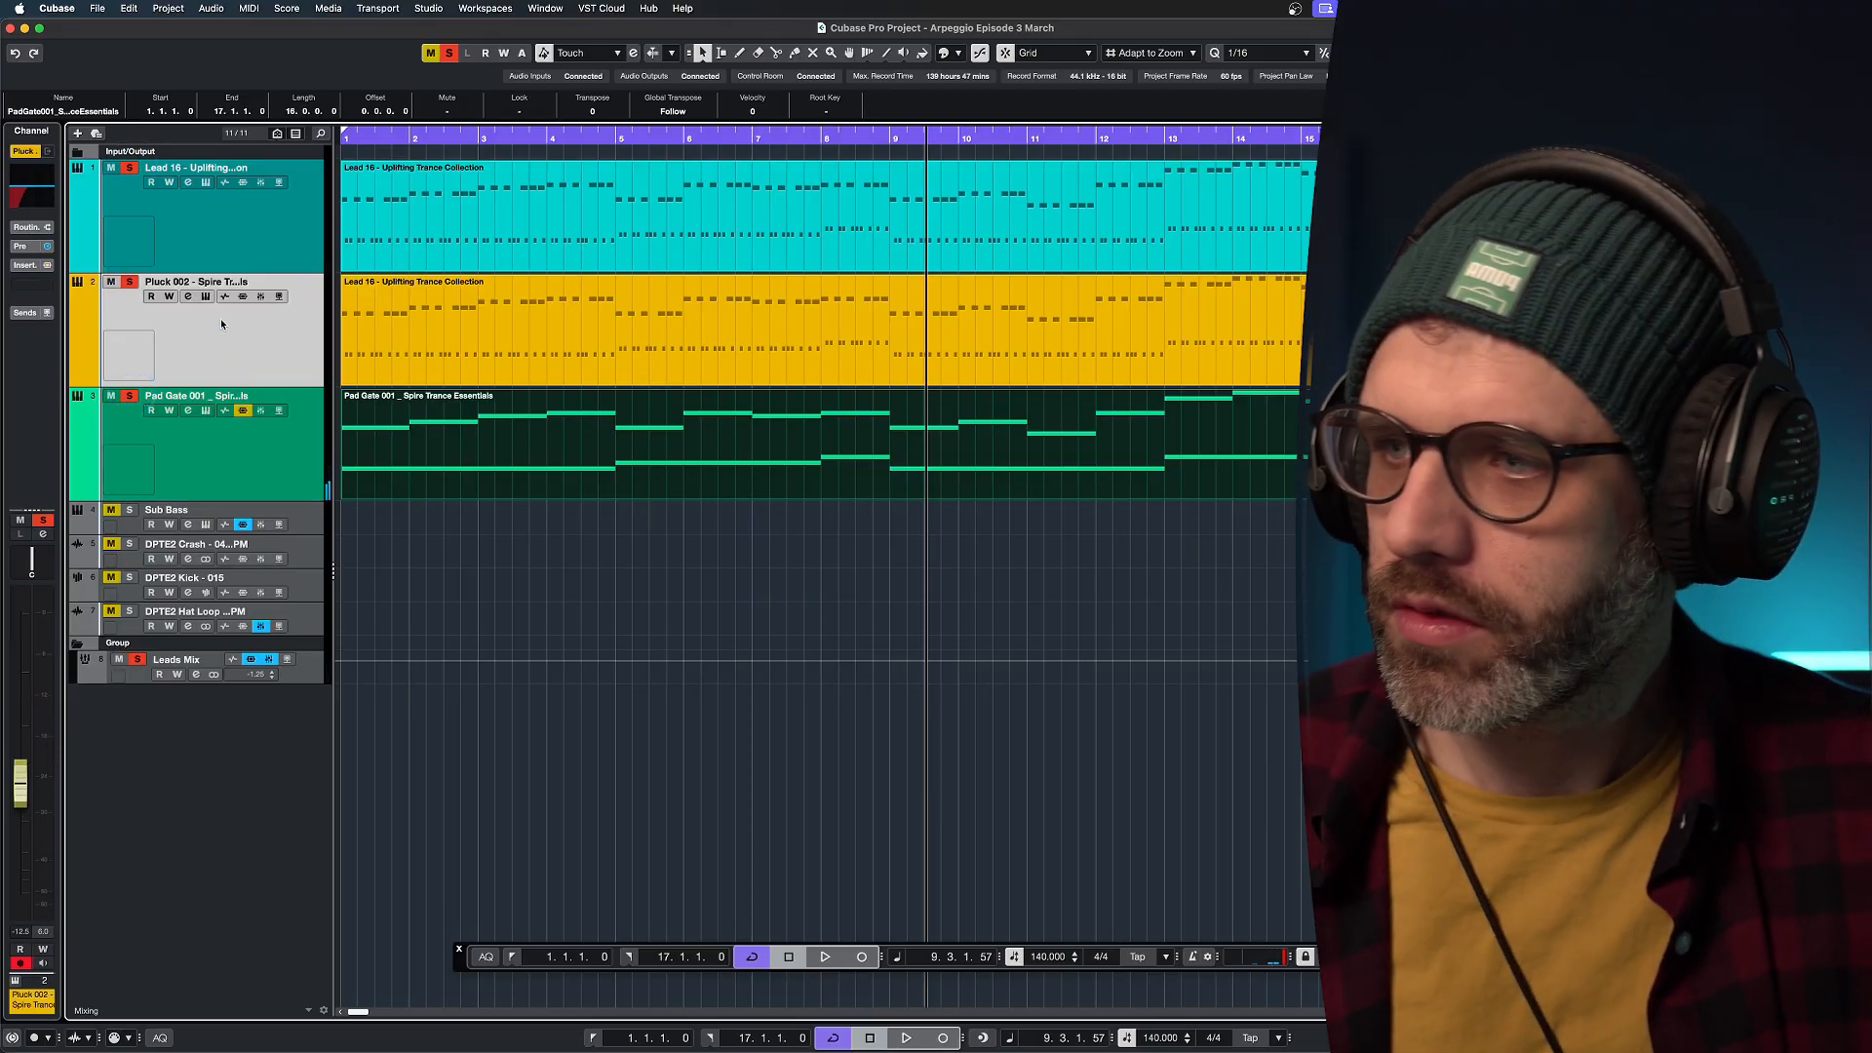
pyautogui.click(270, 250)
pyautogui.keyDown('shift'); pyautogui.click(308, 462); pyautogui.keyUp('shift')
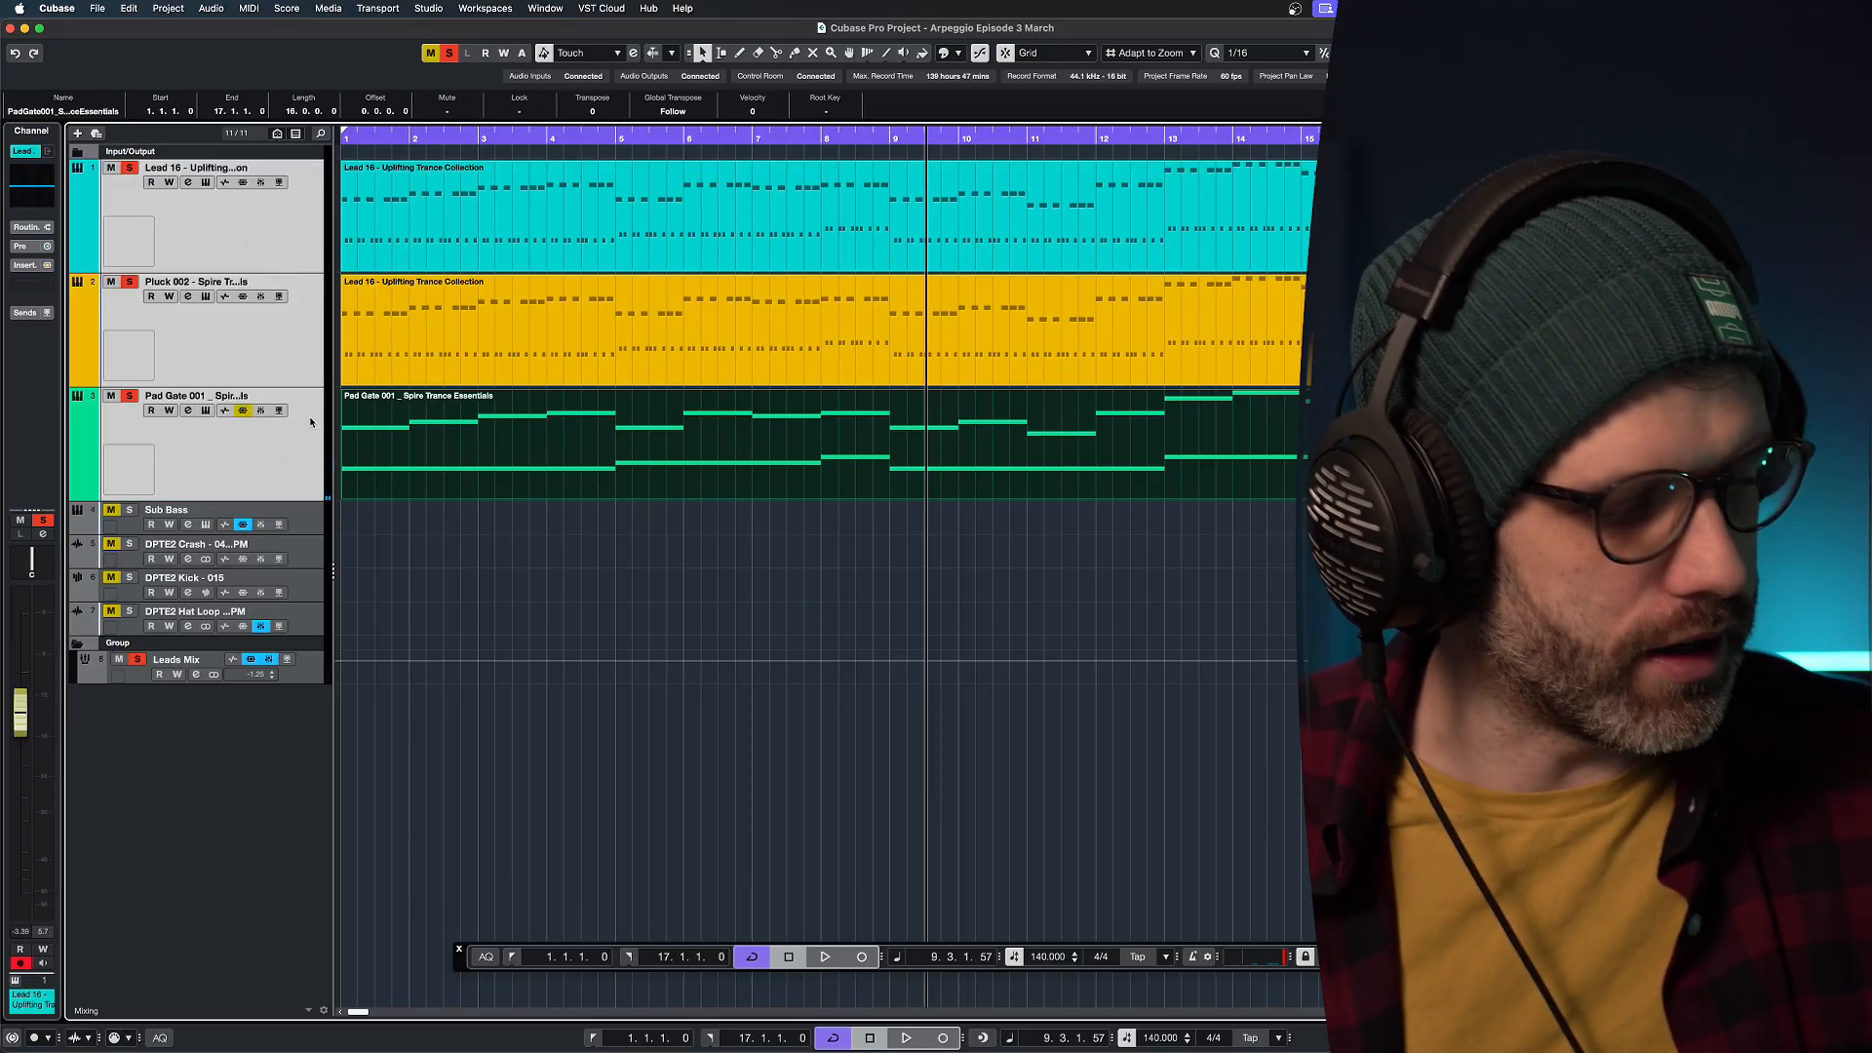
pyautogui.press('KP_Decimal')
pyautogui.press('space')
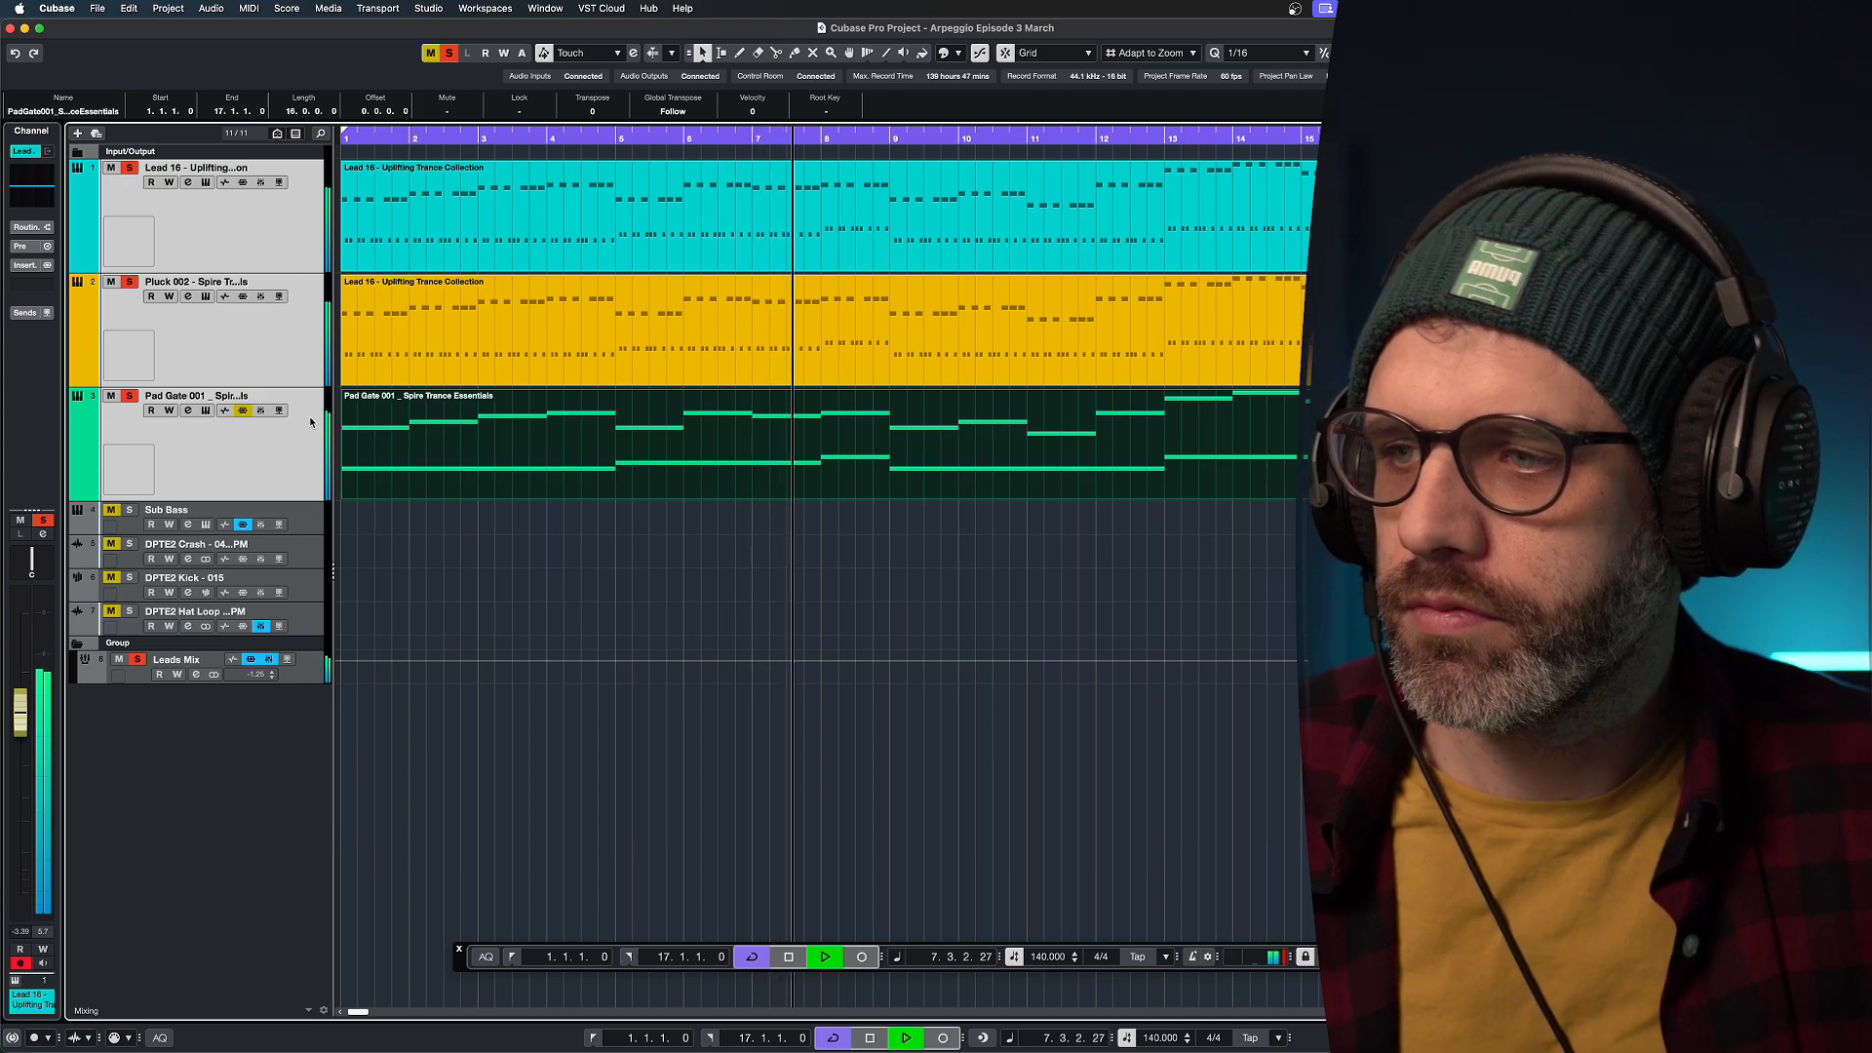
pyautogui.click(130, 396)
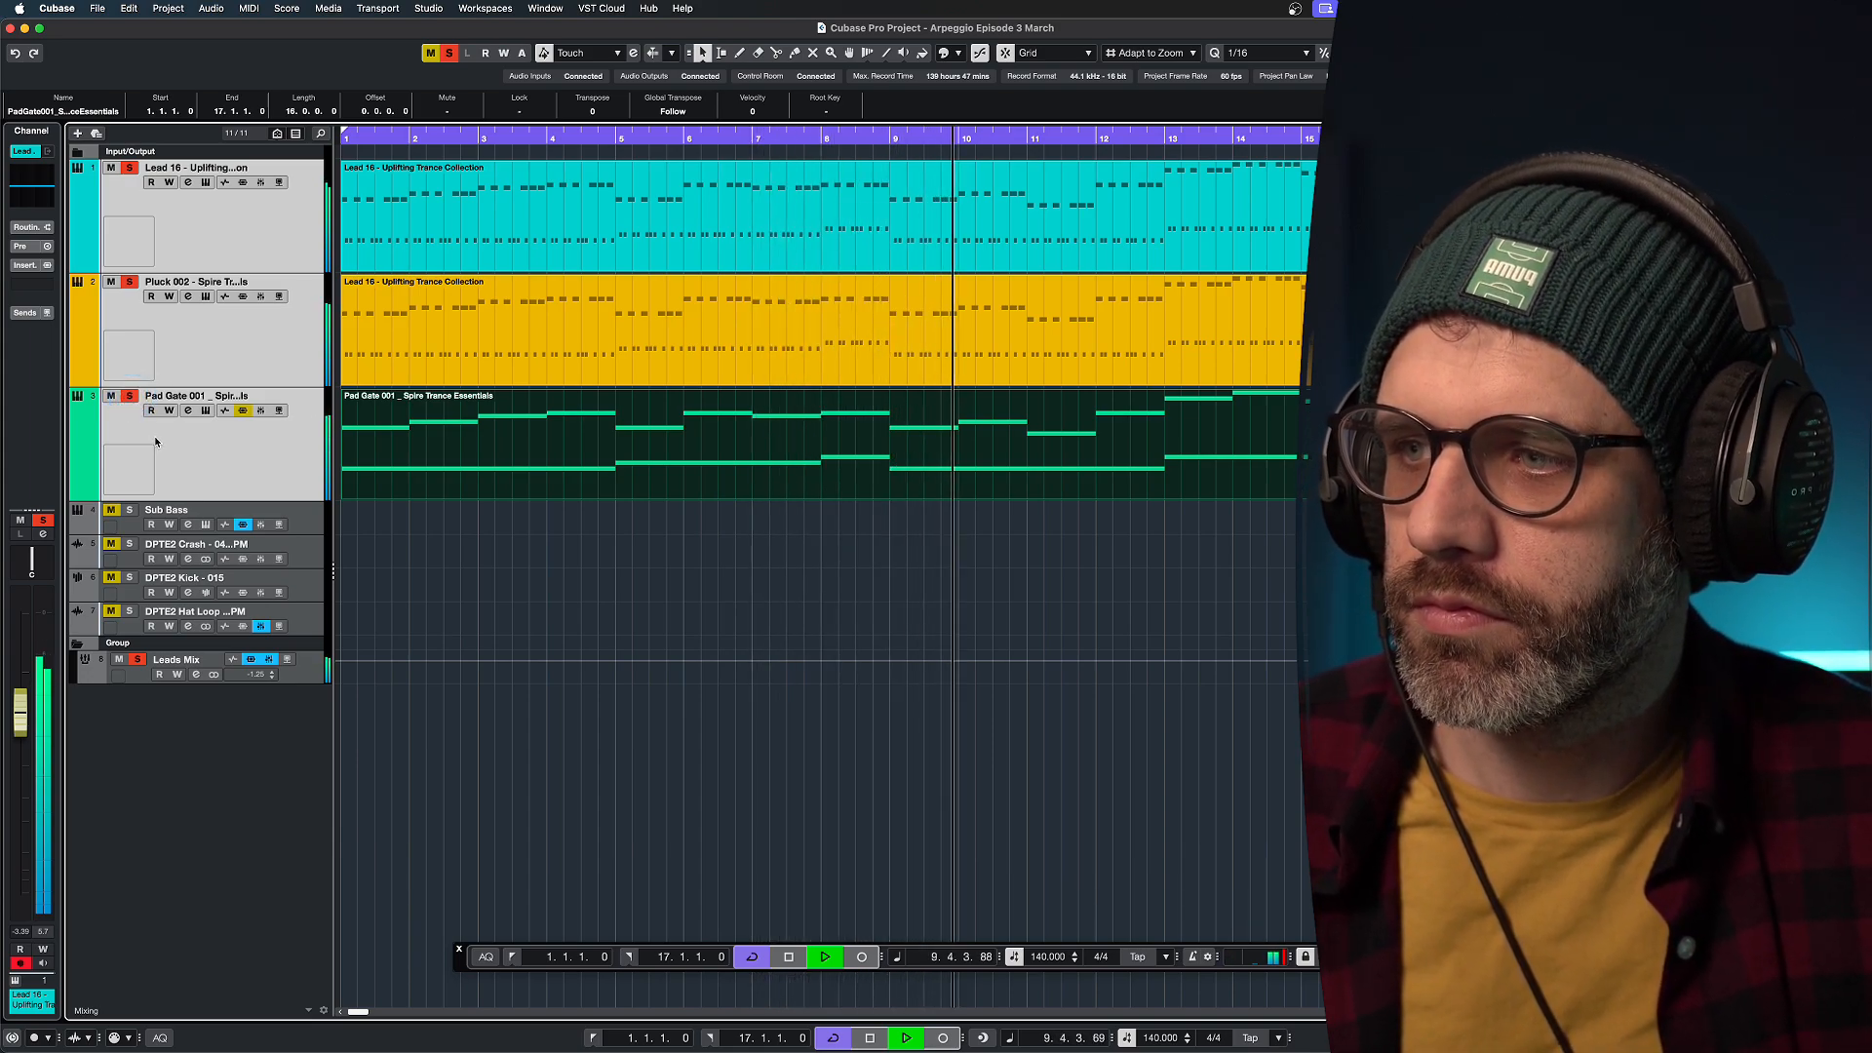
pyautogui.press('space')
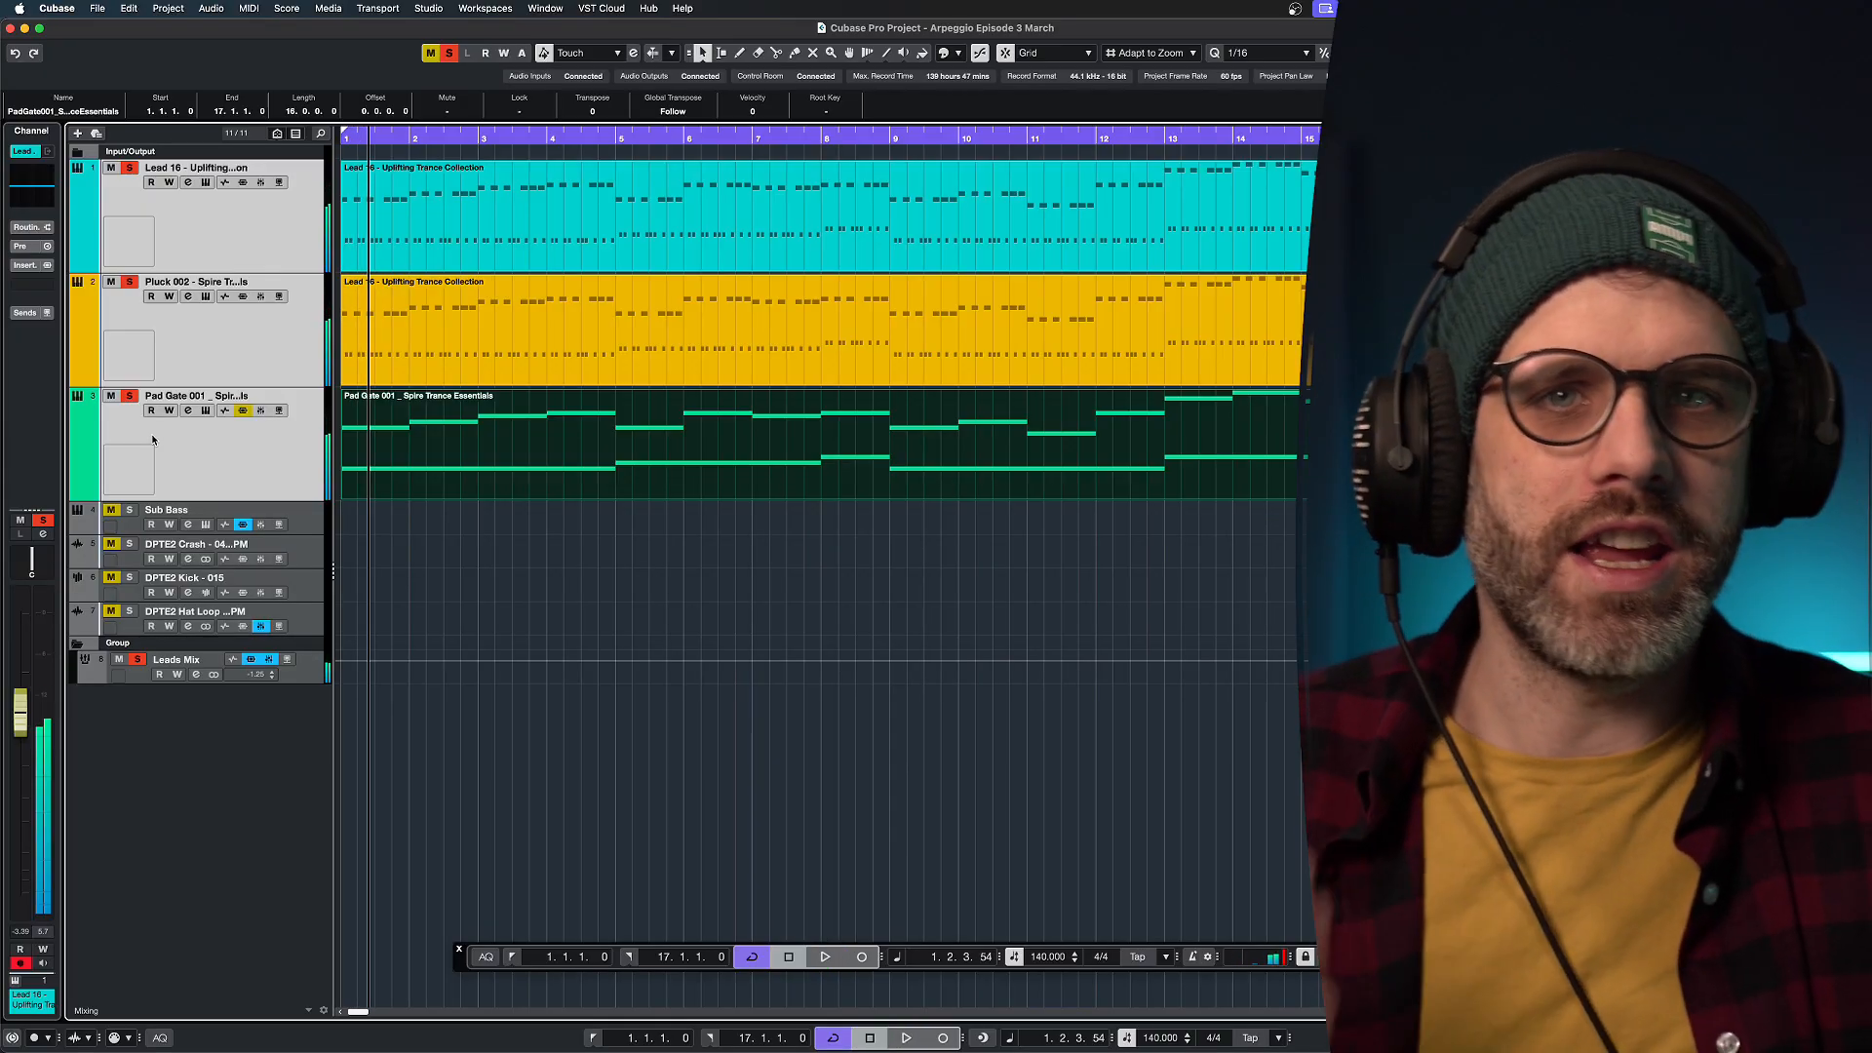
pyautogui.click(448, 53)
pyautogui.click(604, 535)
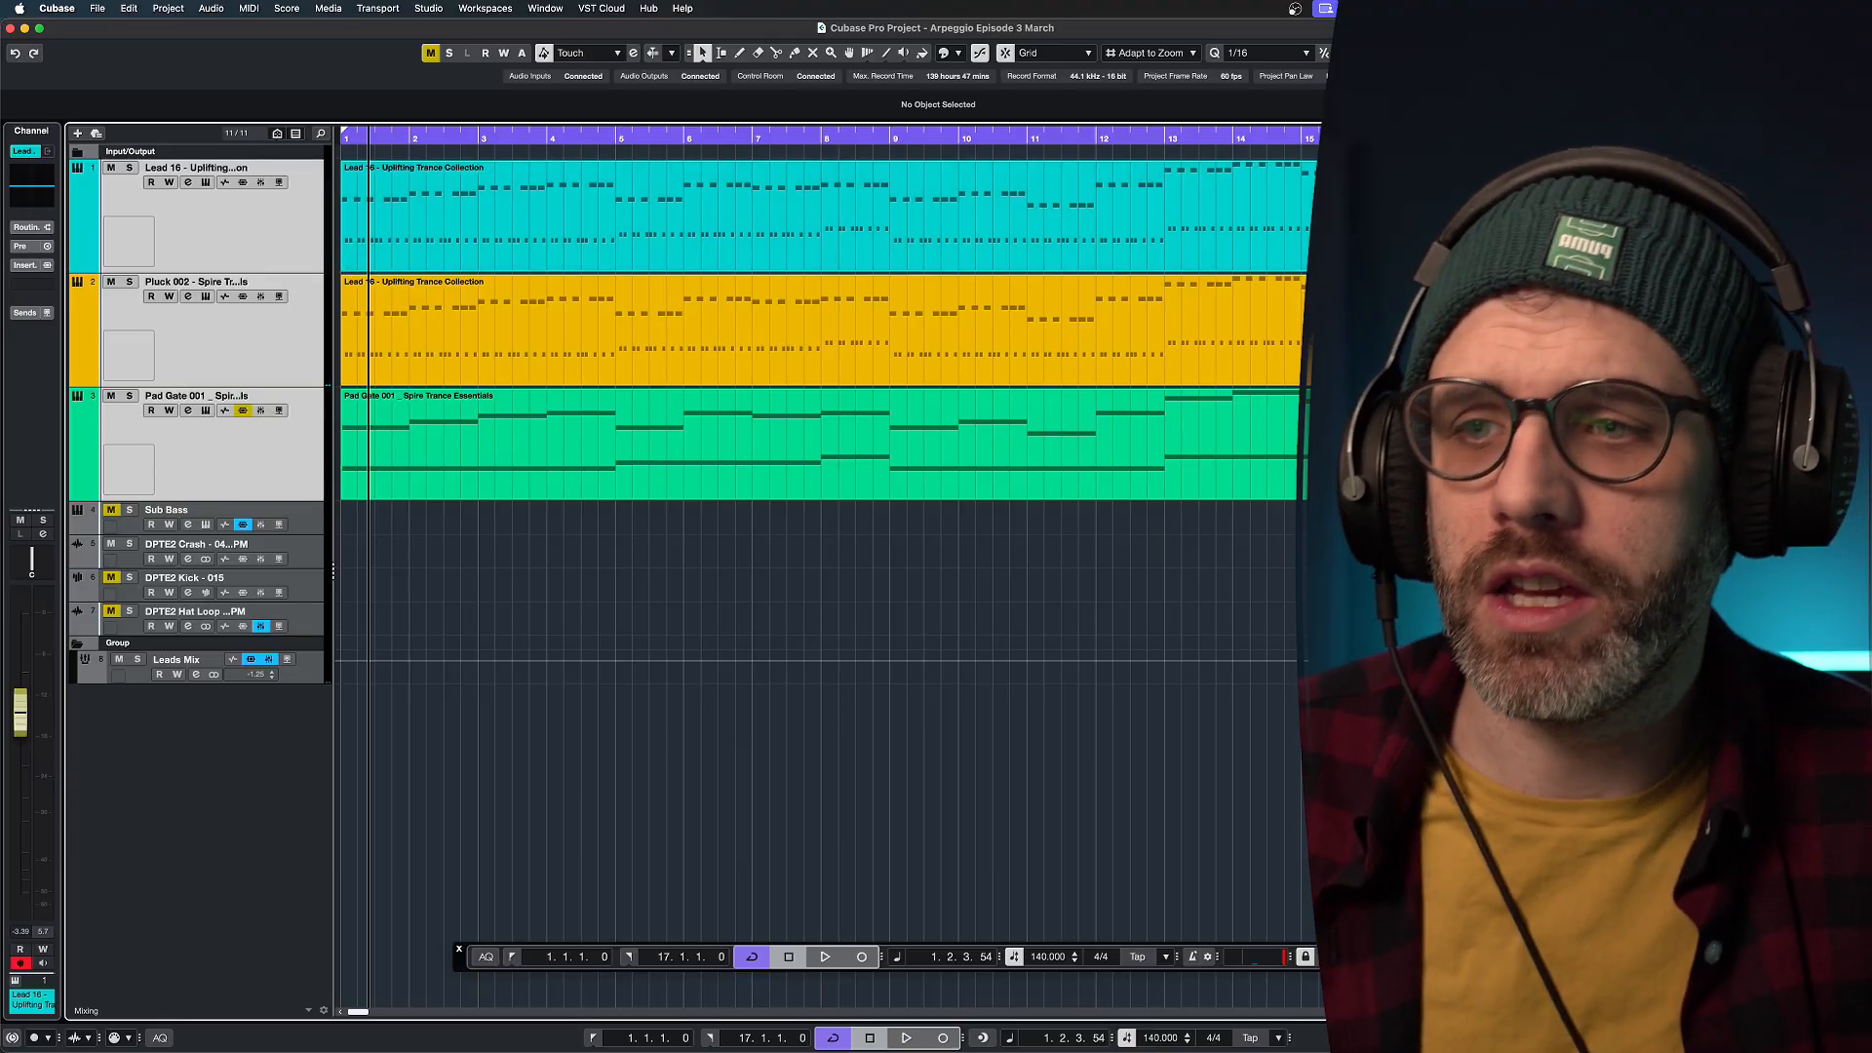
# Open the Lead 16 and Pluck 002 parts in the Key Editor and select the last-beat melody notes of bars 16 and 12.
pyautogui.moveTo(1463, 211); pyautogui.dragTo(1132, 321)
pyautogui.press('Return')
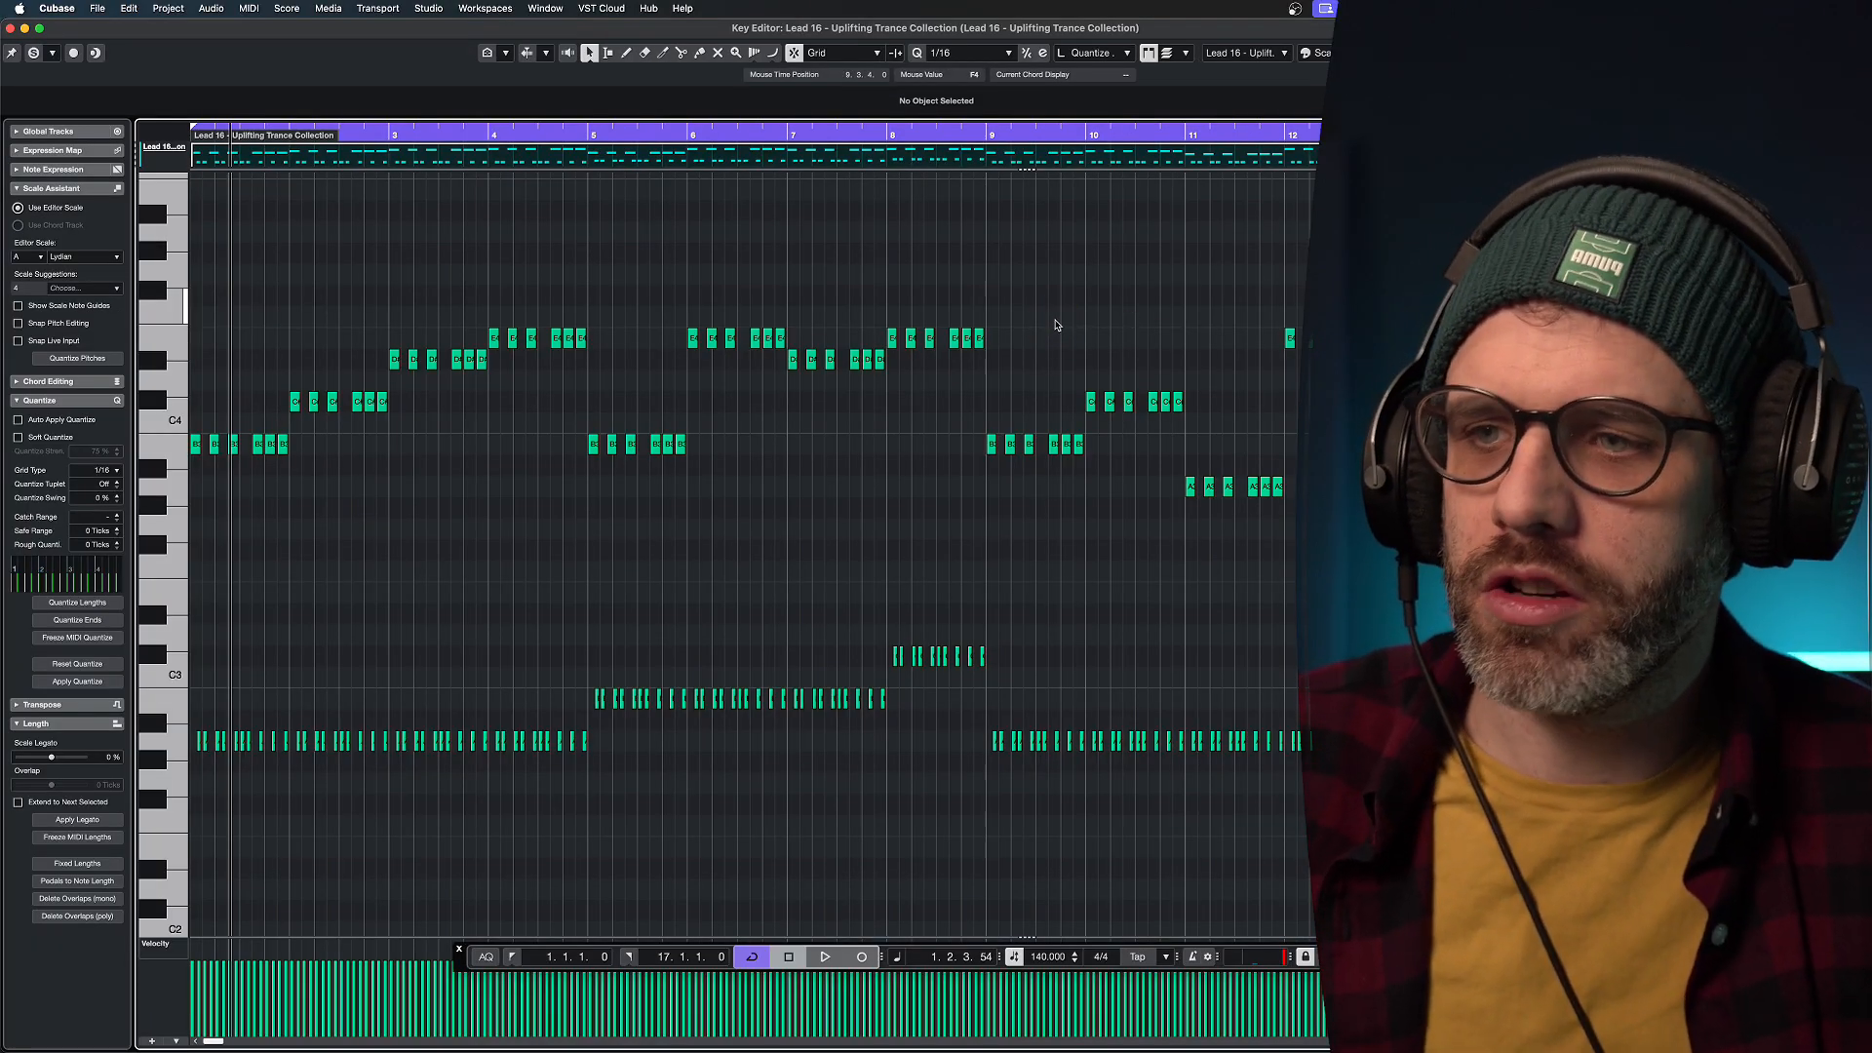
pyautogui.click(966, 338)
pyautogui.moveTo(1802, 314); pyautogui.dragTo(1758, 345)
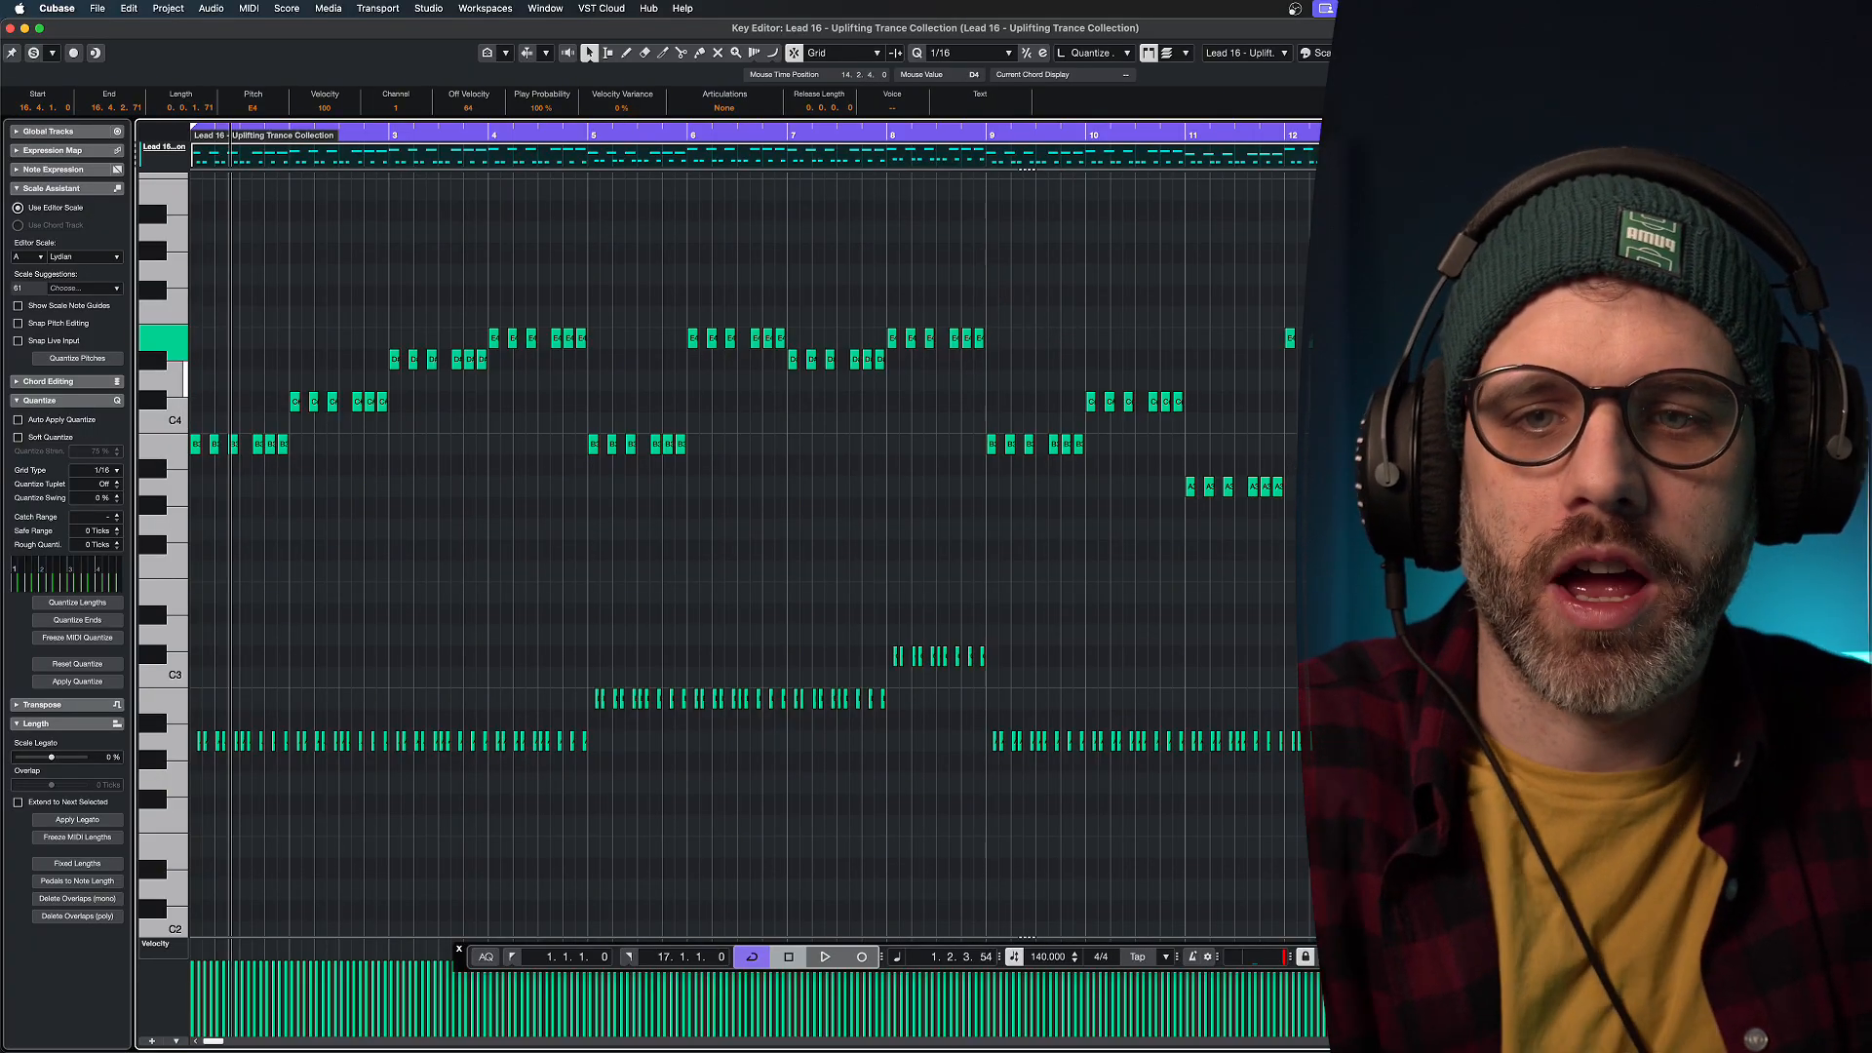
pyautogui.moveTo(1396, 315); pyautogui.dragTo(1365, 358)
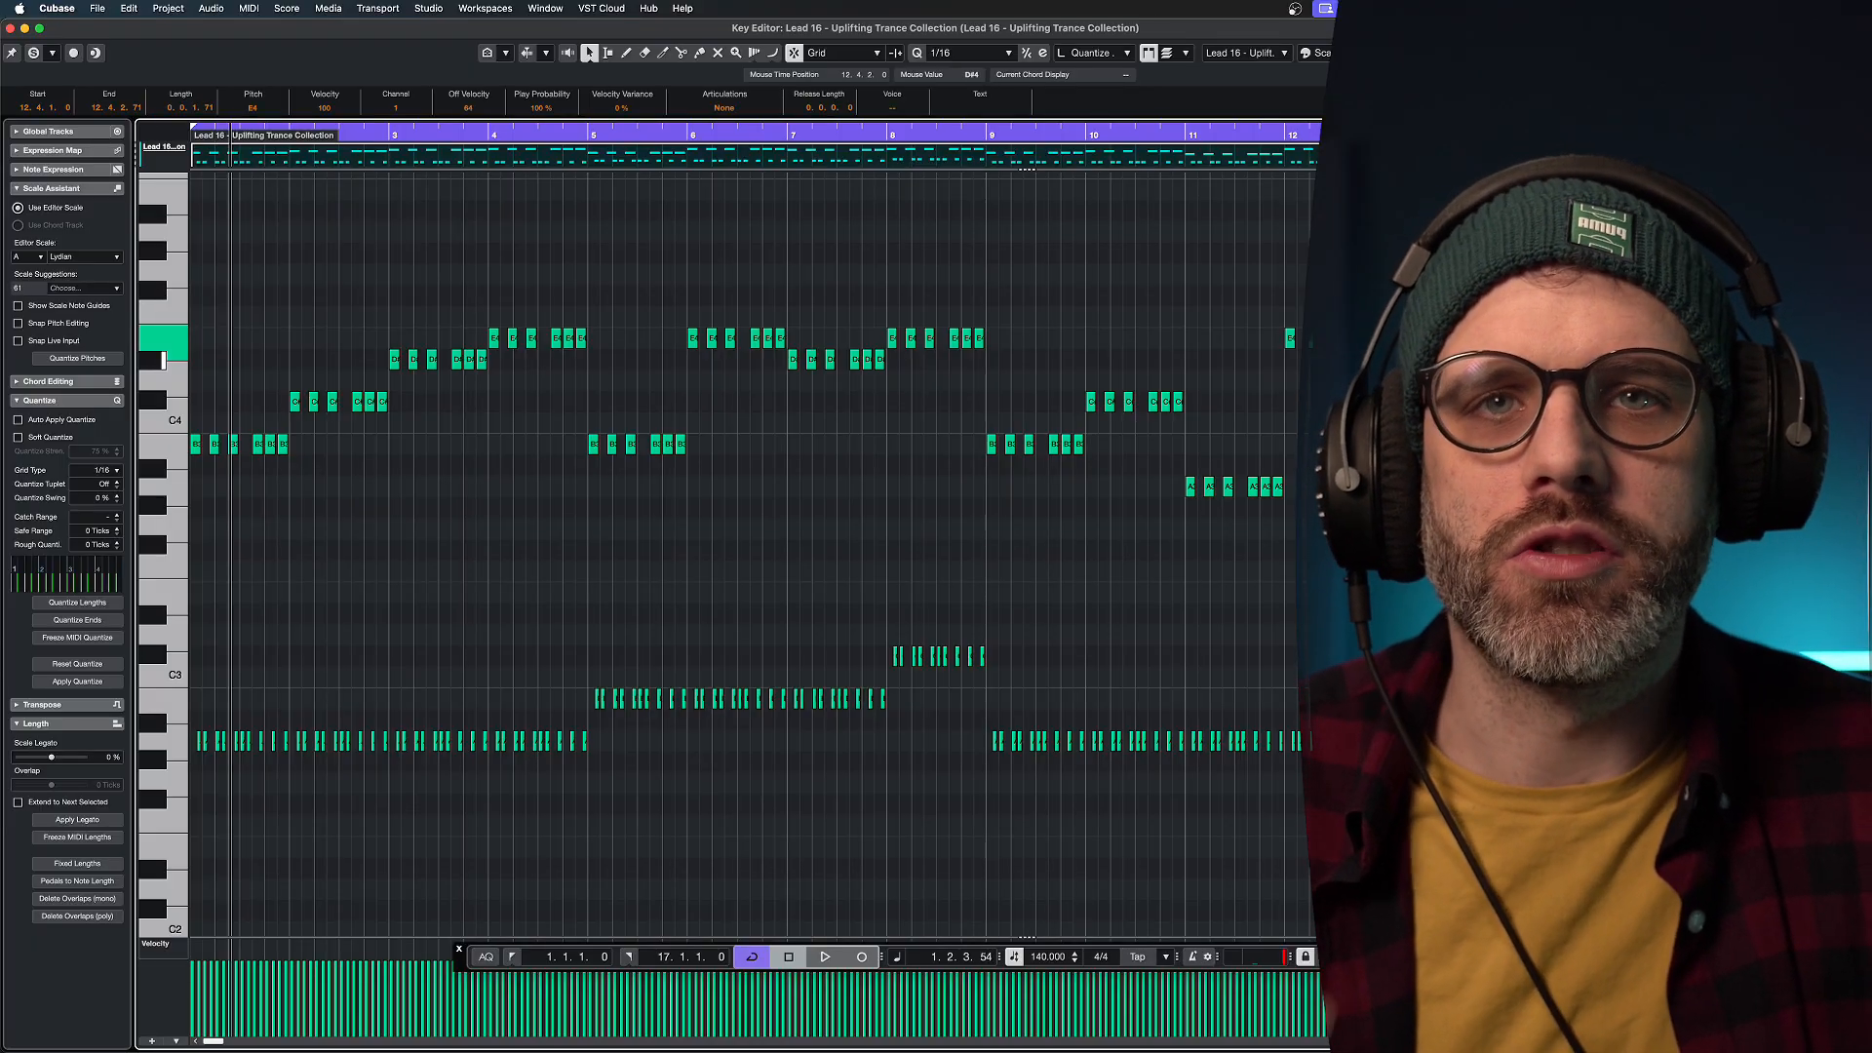
# Shorten the last two E4 notes of bar 8 to one sixteenth each and delete the bar's last two C#3 bass notes.
pyautogui.moveTo(1012, 297); pyautogui.dragTo(973, 358)
pyautogui.press('h')
pyautogui.press('h')
pyautogui.press('h')
pyautogui.press('h')
pyautogui.press('h')
pyautogui.press('h')
pyautogui.press('h')
pyautogui.click(1053, 320)
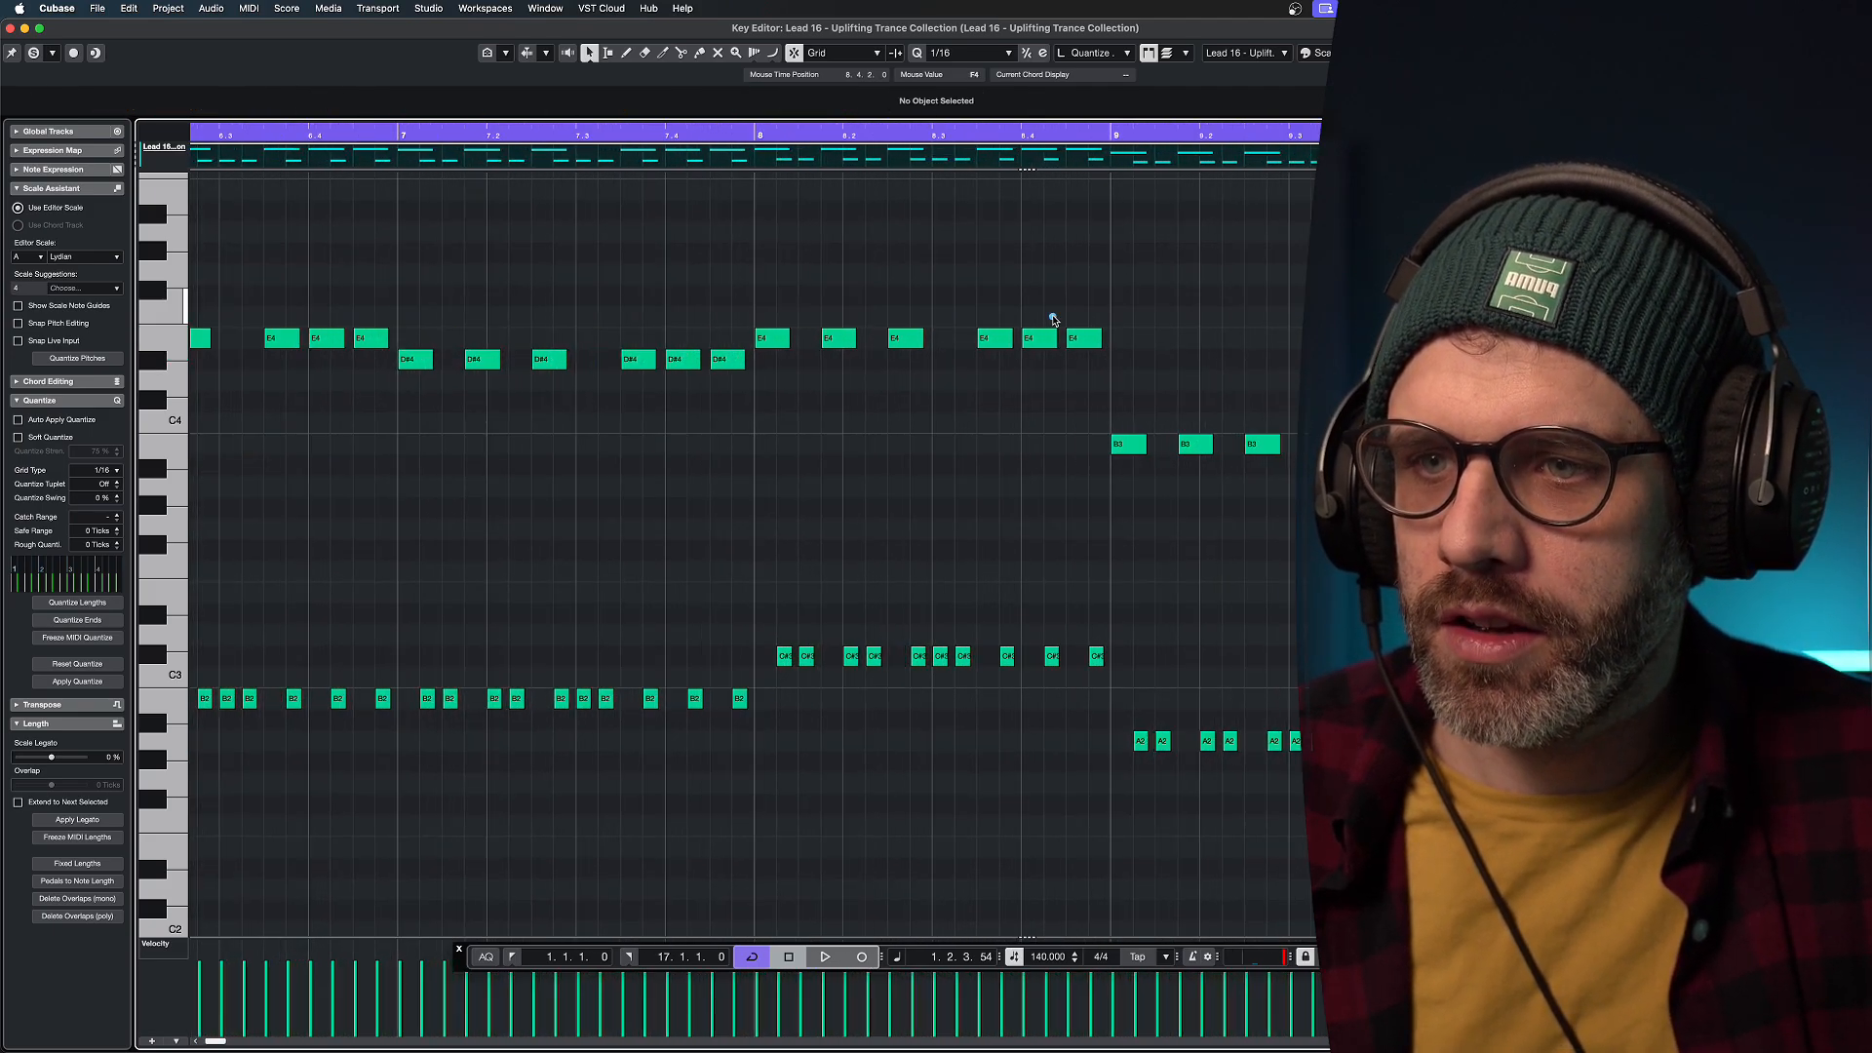
pyautogui.moveTo(1098, 311); pyautogui.dragTo(1043, 338)
pyautogui.click(1049, 294)
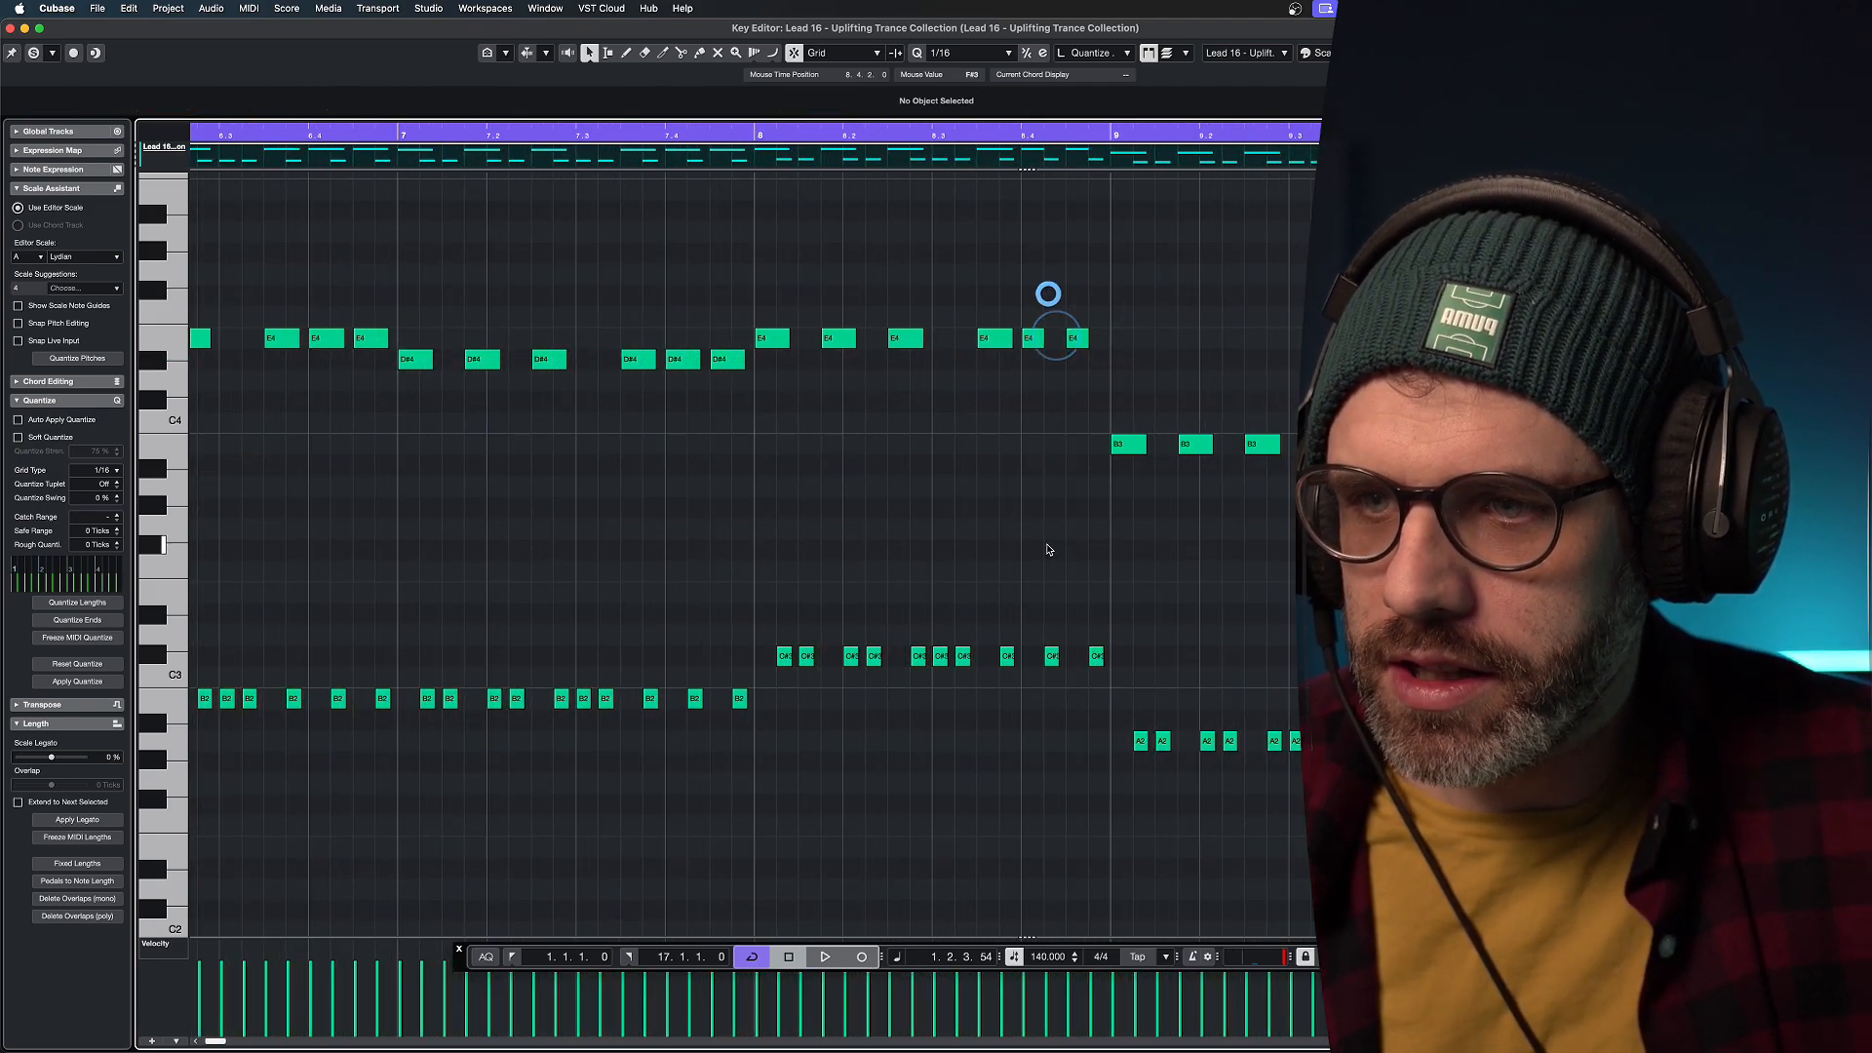
pyautogui.moveTo(1128, 614); pyautogui.dragTo(1051, 671)
pyautogui.press('Delete')
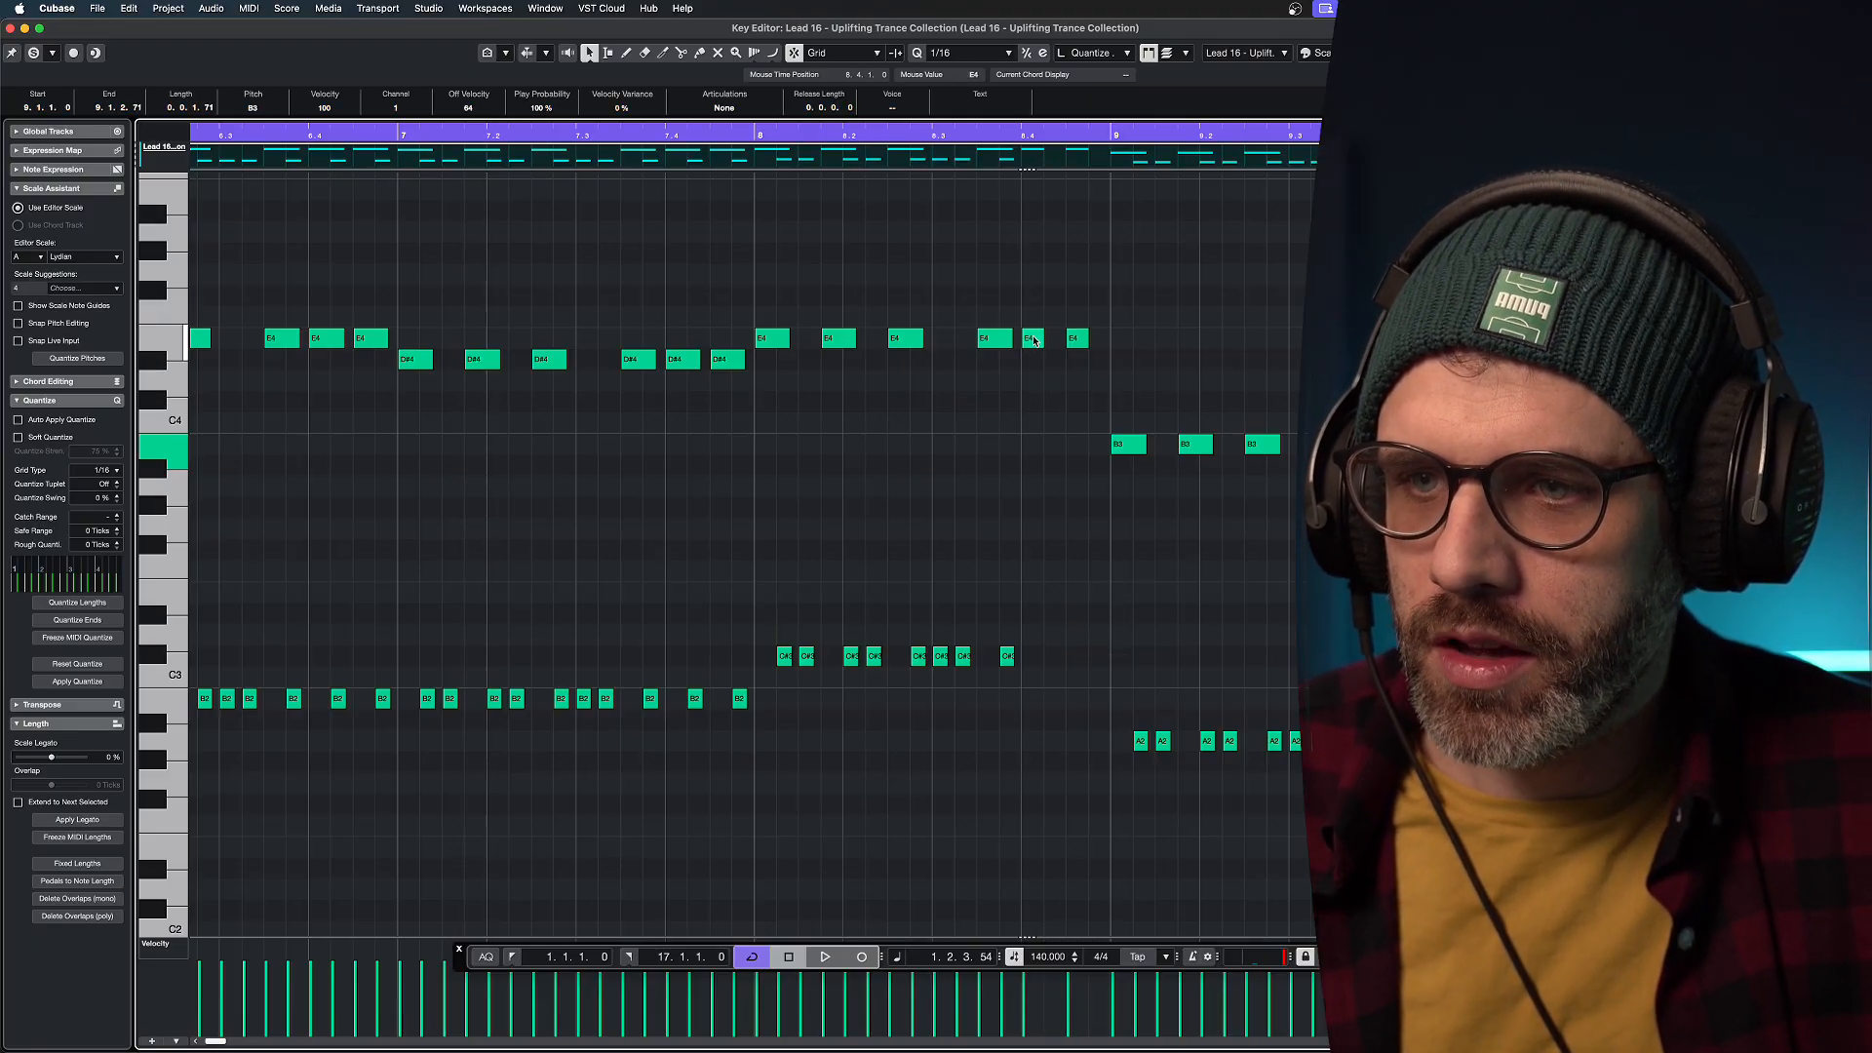
# Build a descending sixteenth-note run of E4, D#4, C#4 and B3 across the last beat of bar 8.
pyautogui.moveTo(1033, 340); pyautogui.dragTo(1073, 406)
pyautogui.click(1076, 339)
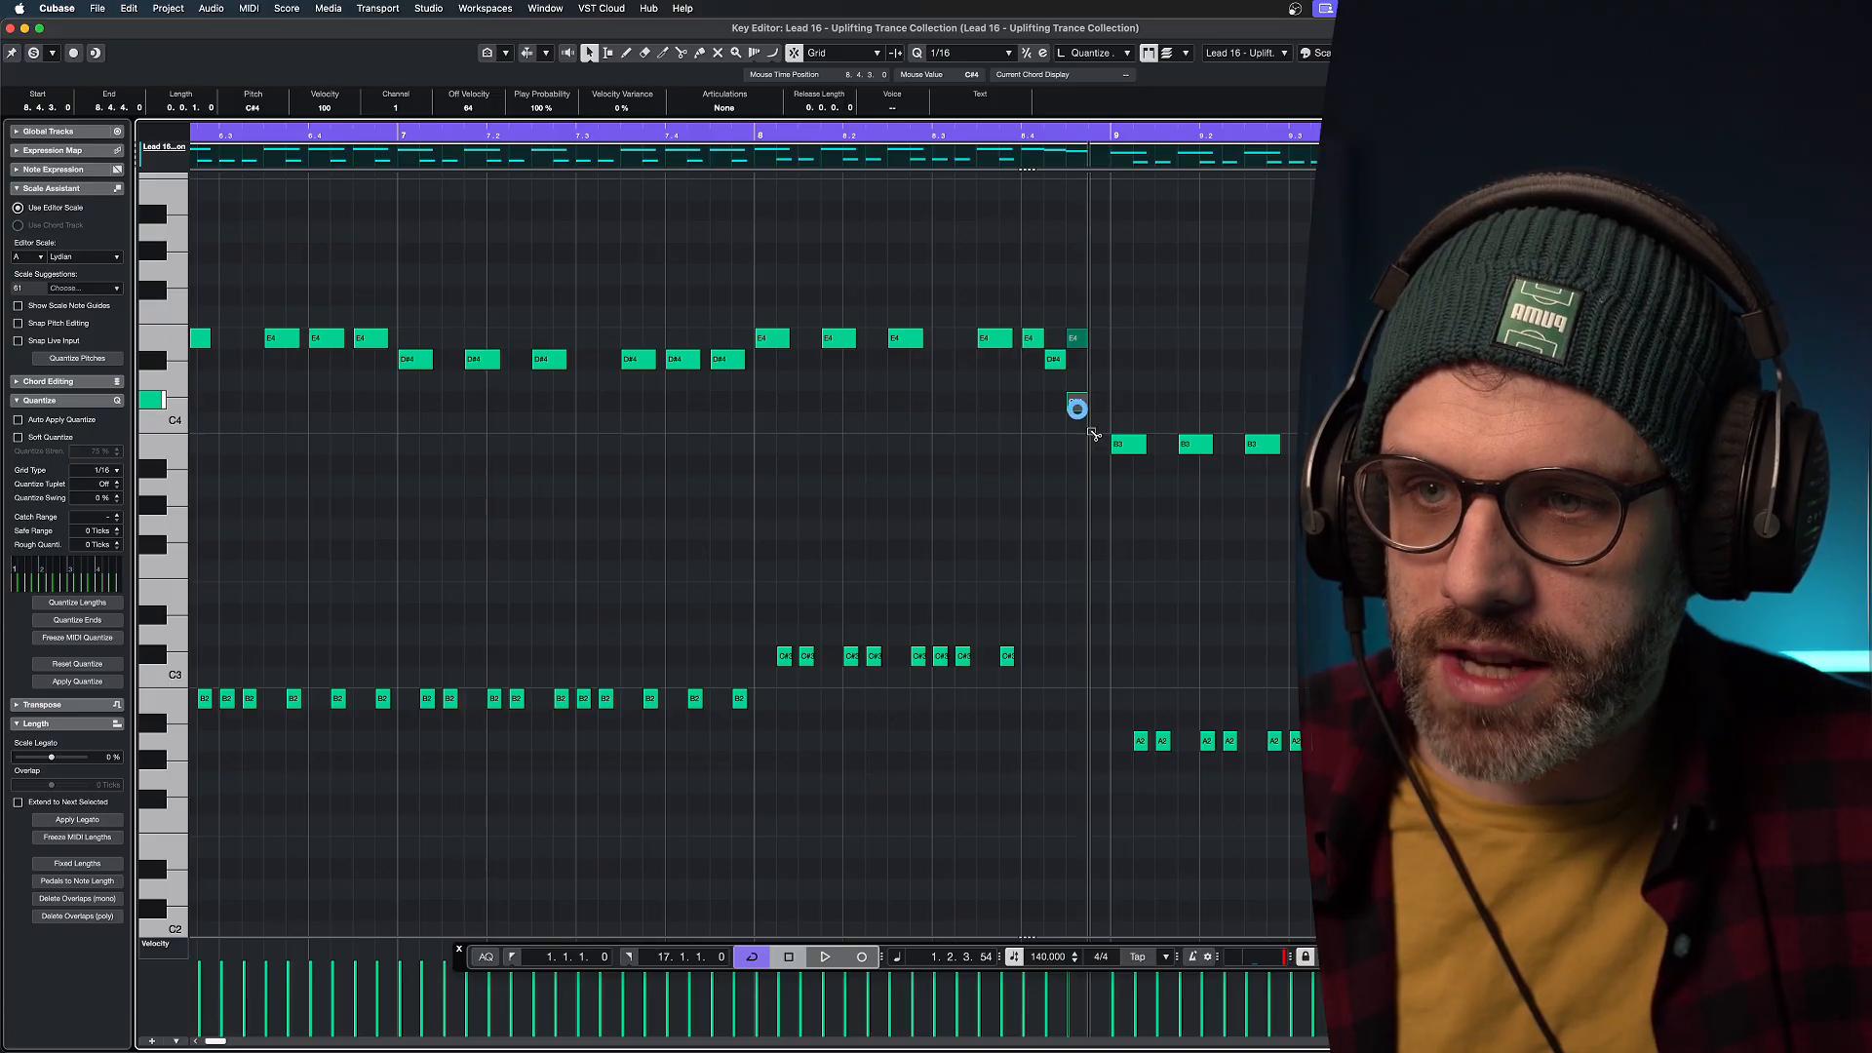
pyautogui.click(1076, 340)
pyautogui.moveTo(1075, 339); pyautogui.dragTo(1078, 406)
pyautogui.click(1091, 358)
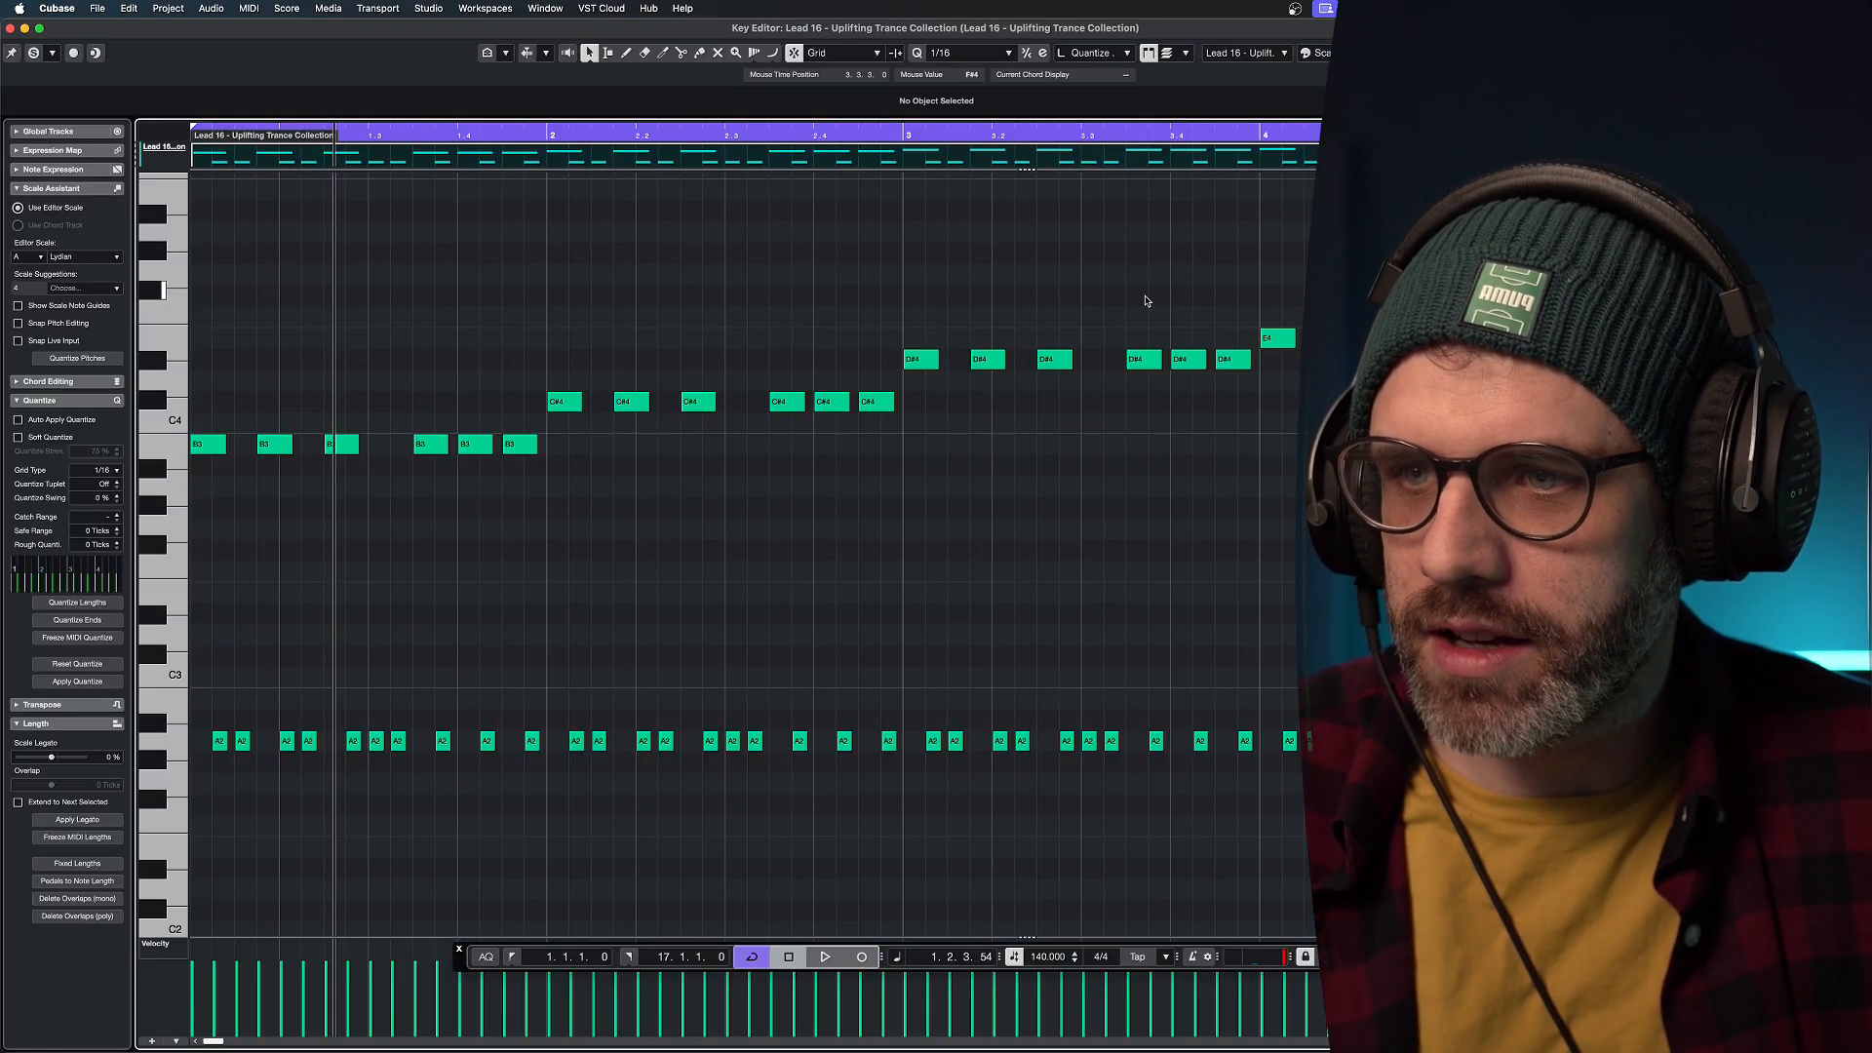
# Play the arpeggio from the start with the Pad Gate track muted and reopen the Lead 16 part in the Key Editor.
pyautogui.press('space')
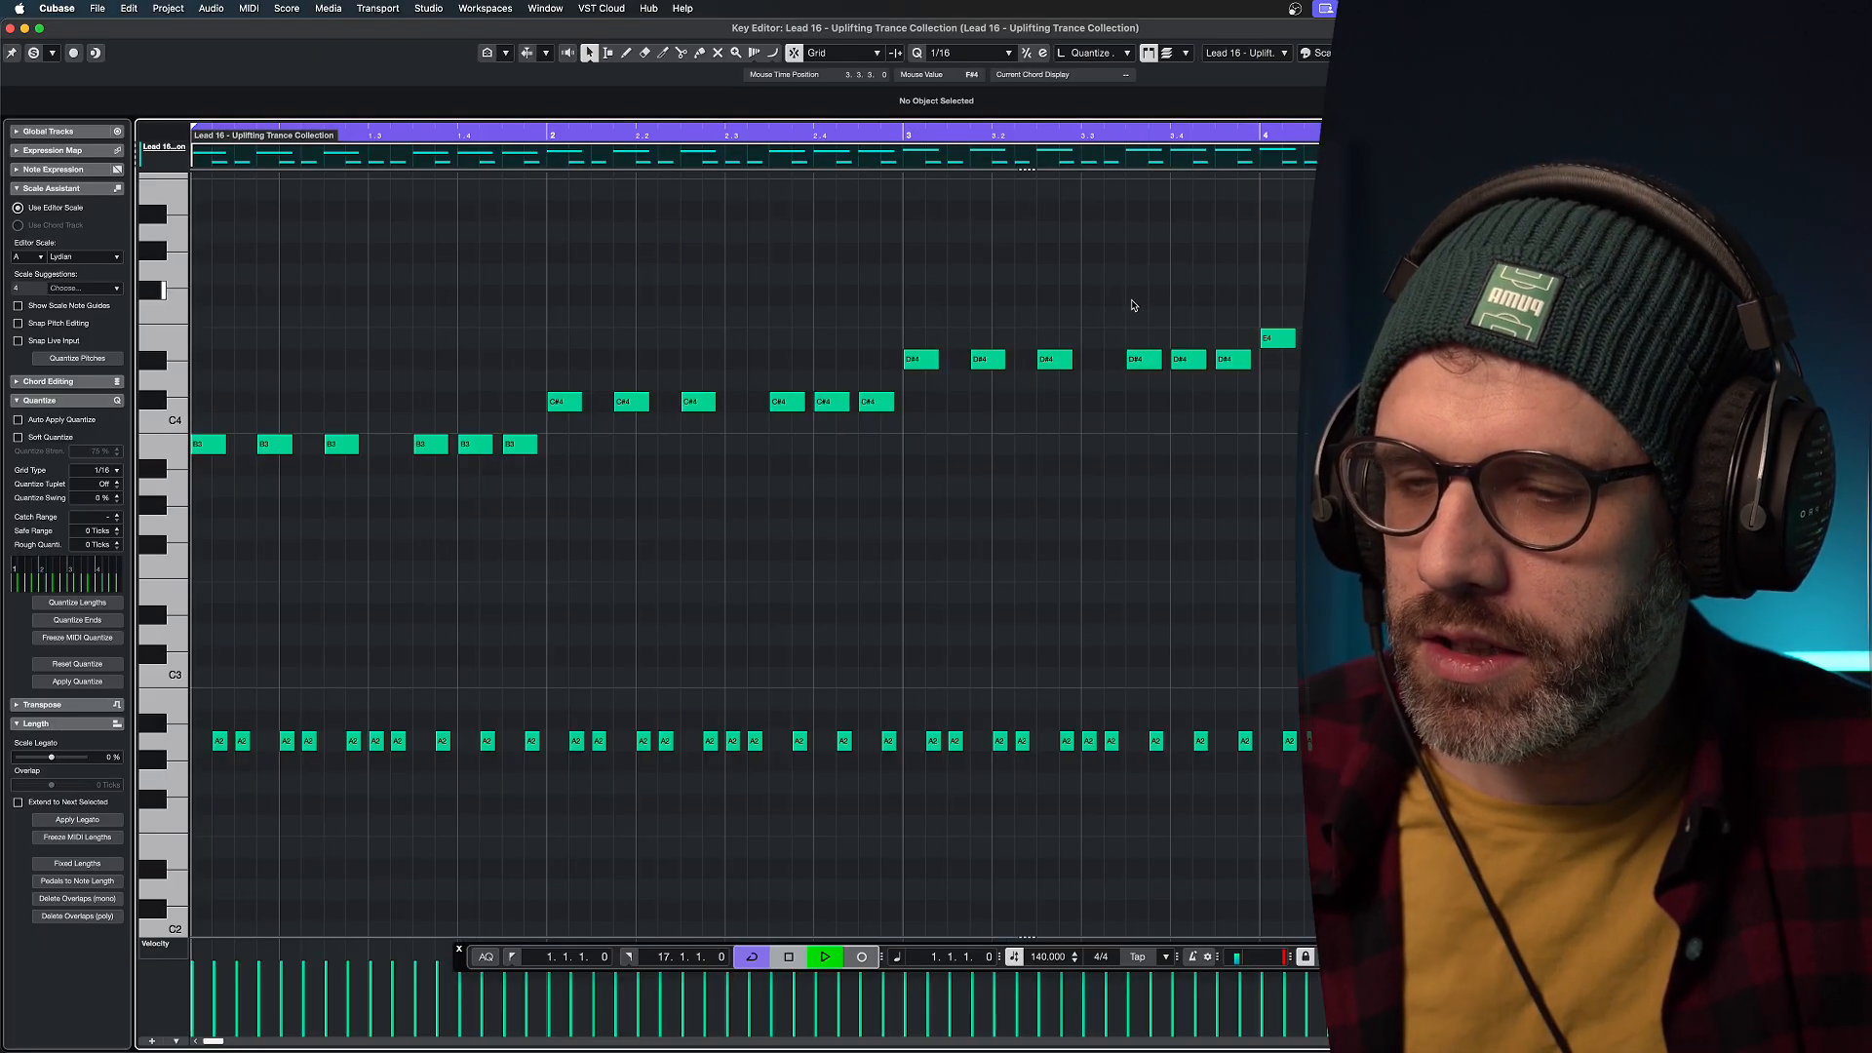
pyautogui.press('g')
pyautogui.press('g')
pyautogui.press('g')
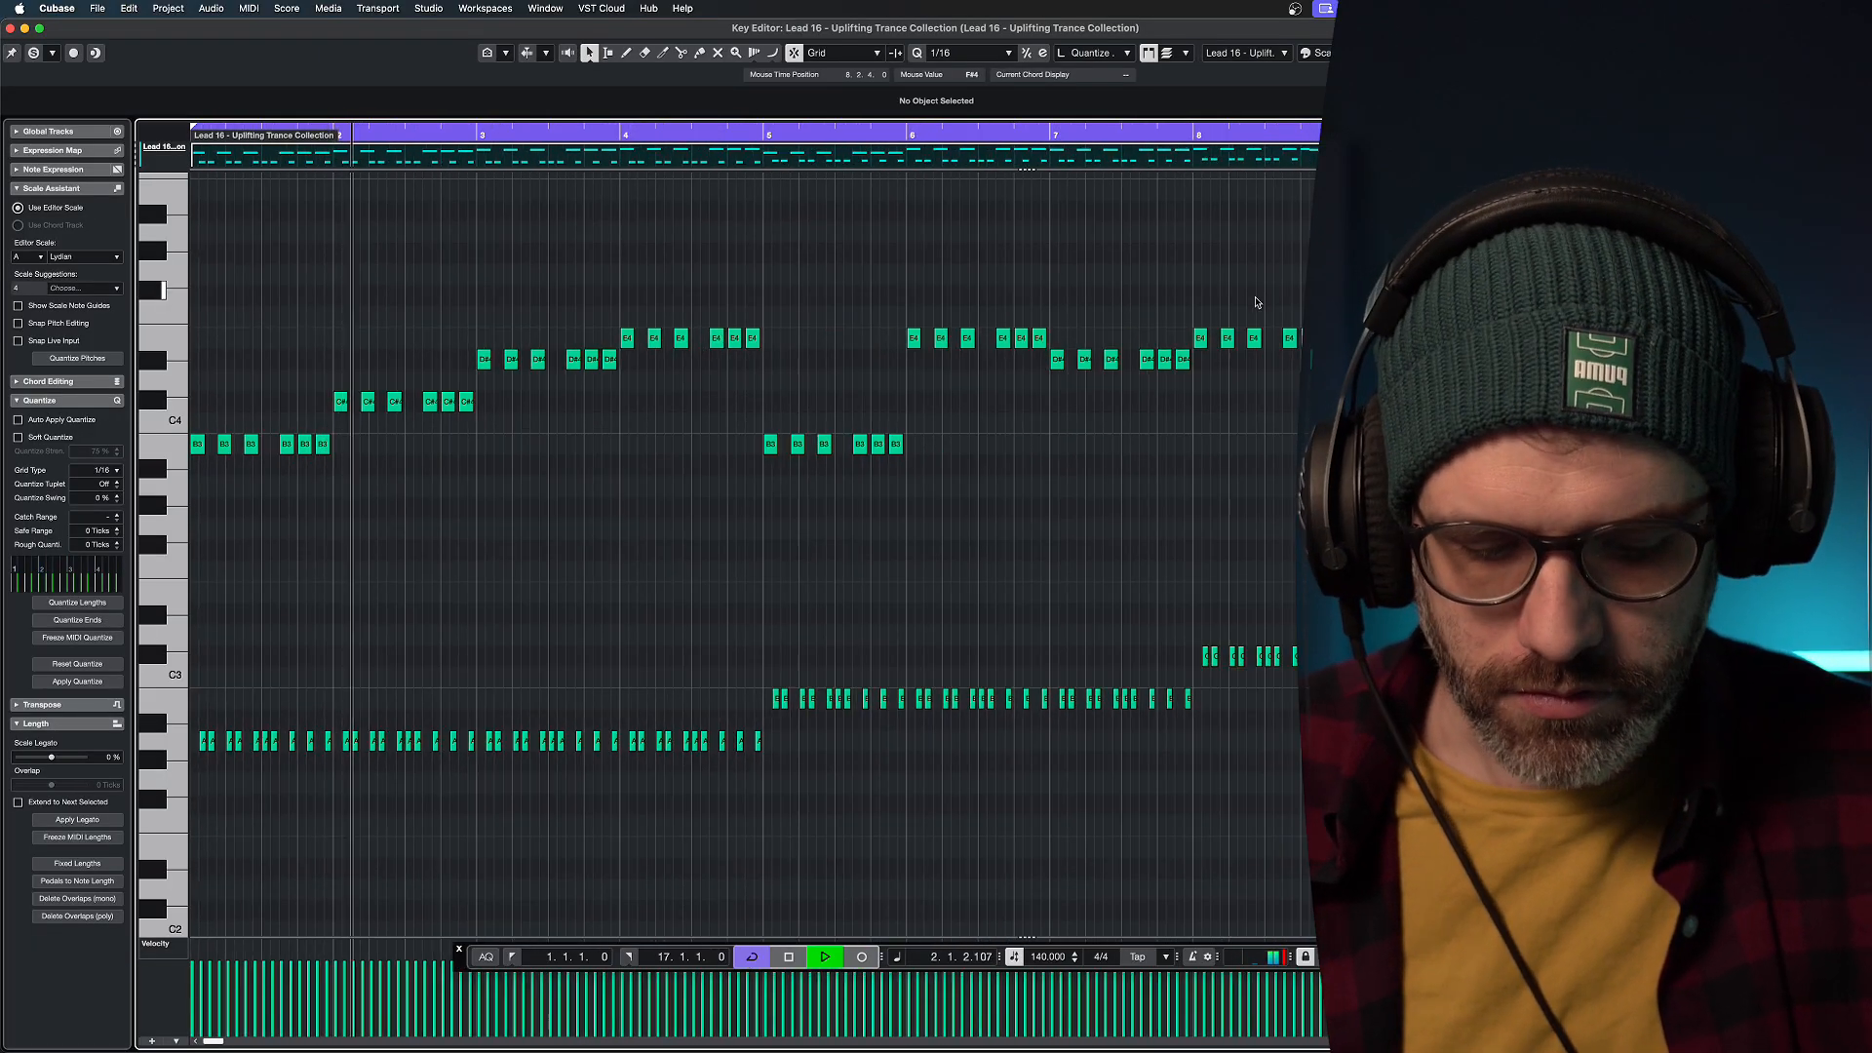
pyautogui.press('Return')
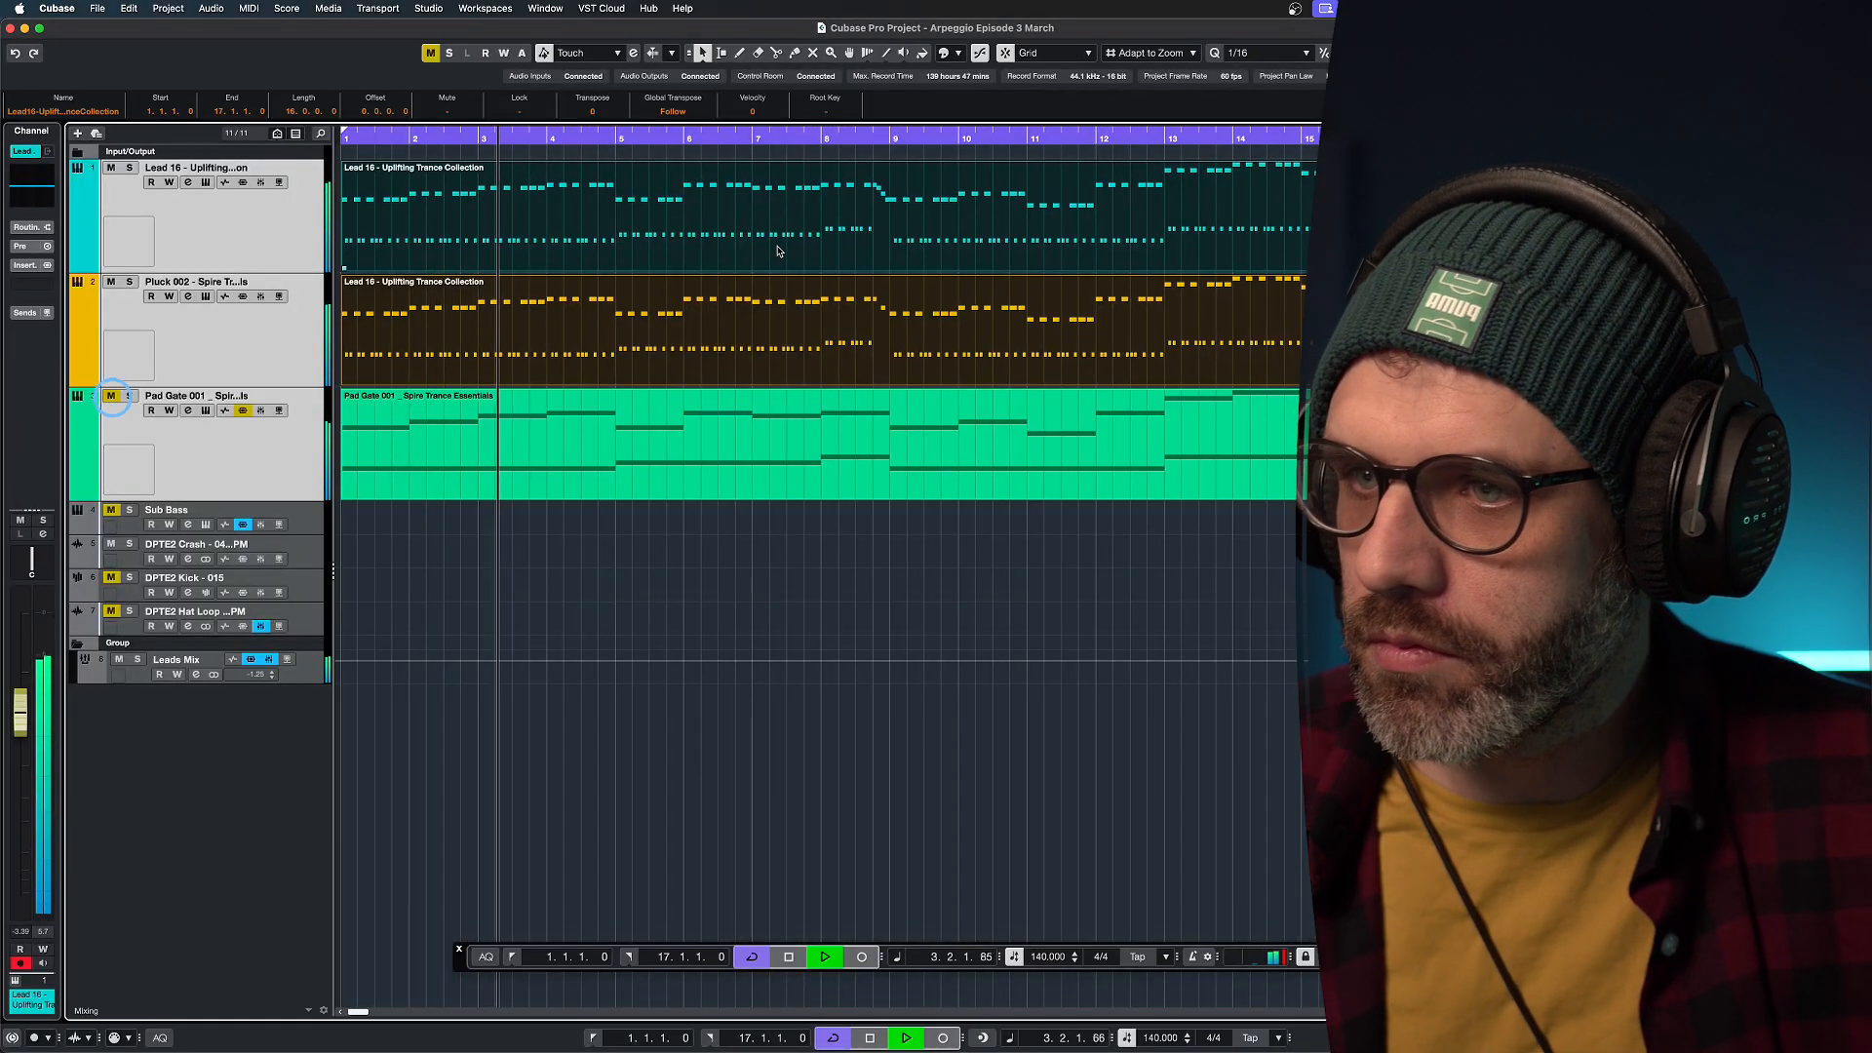
pyautogui.doubleClick(773, 238)
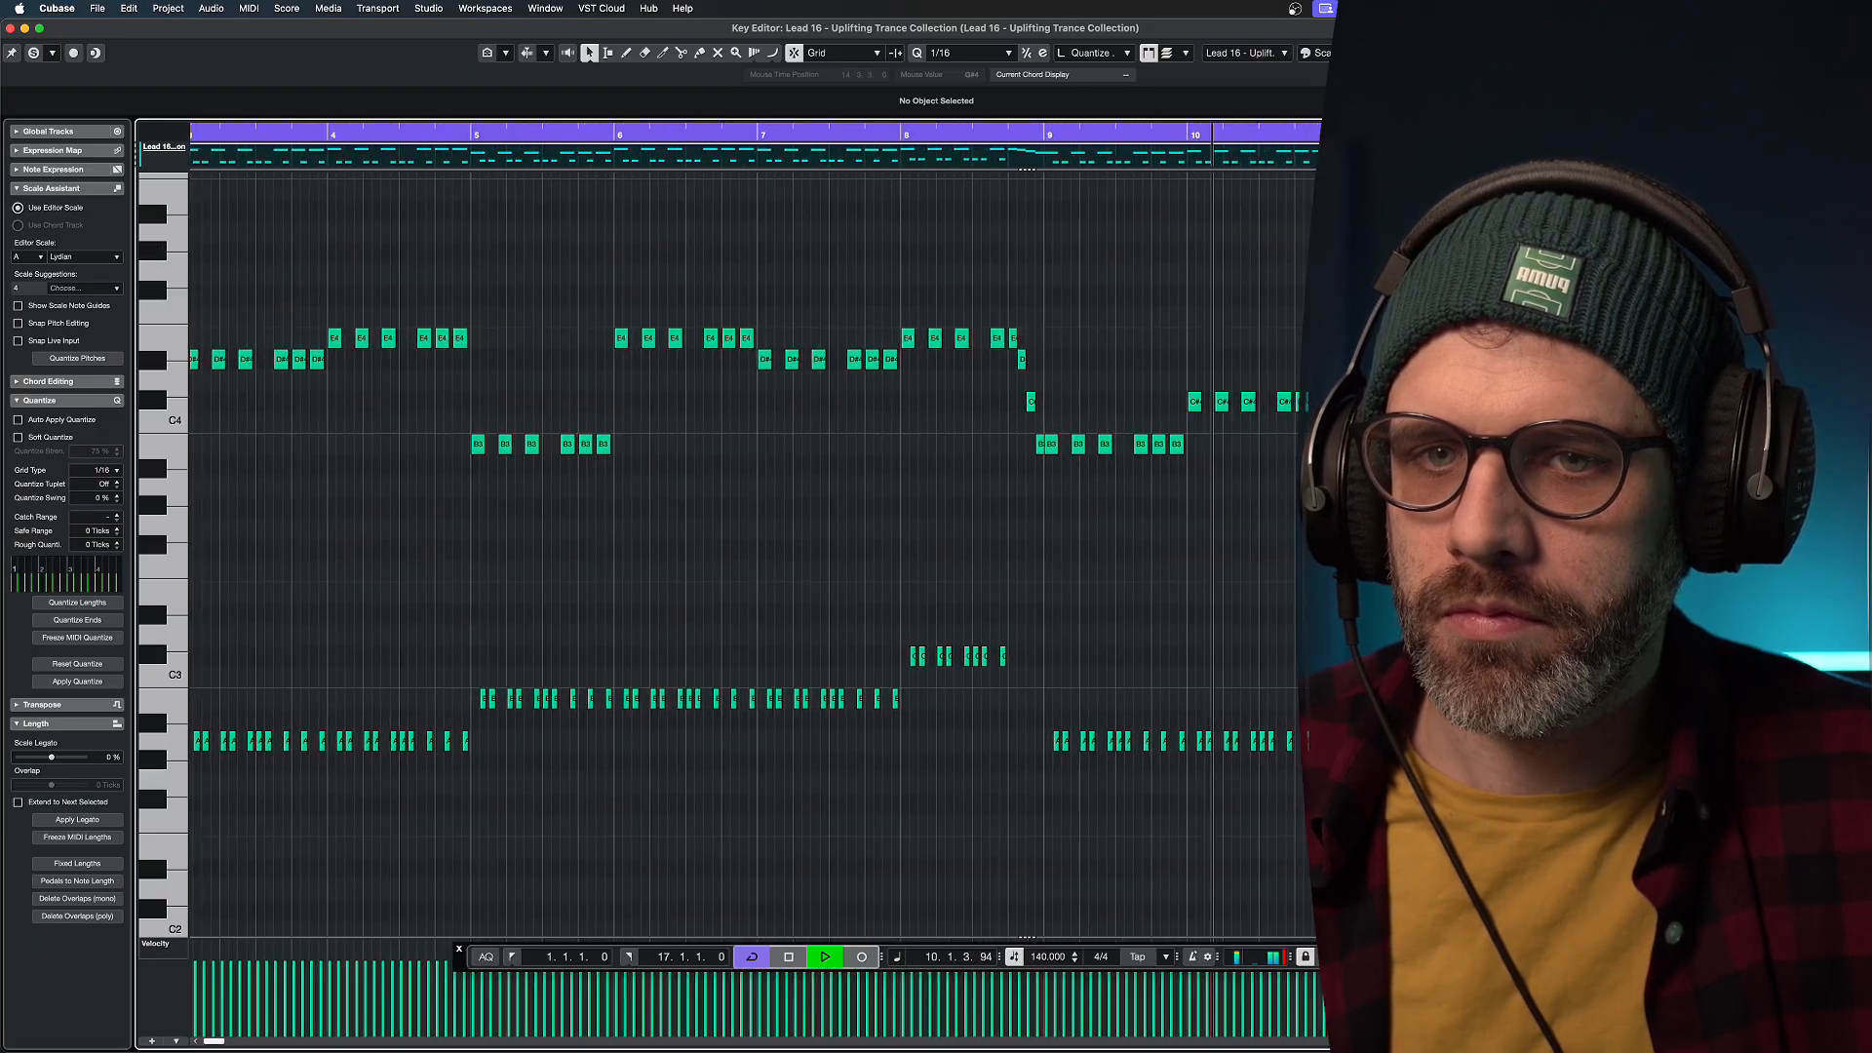
pyautogui.press('space')
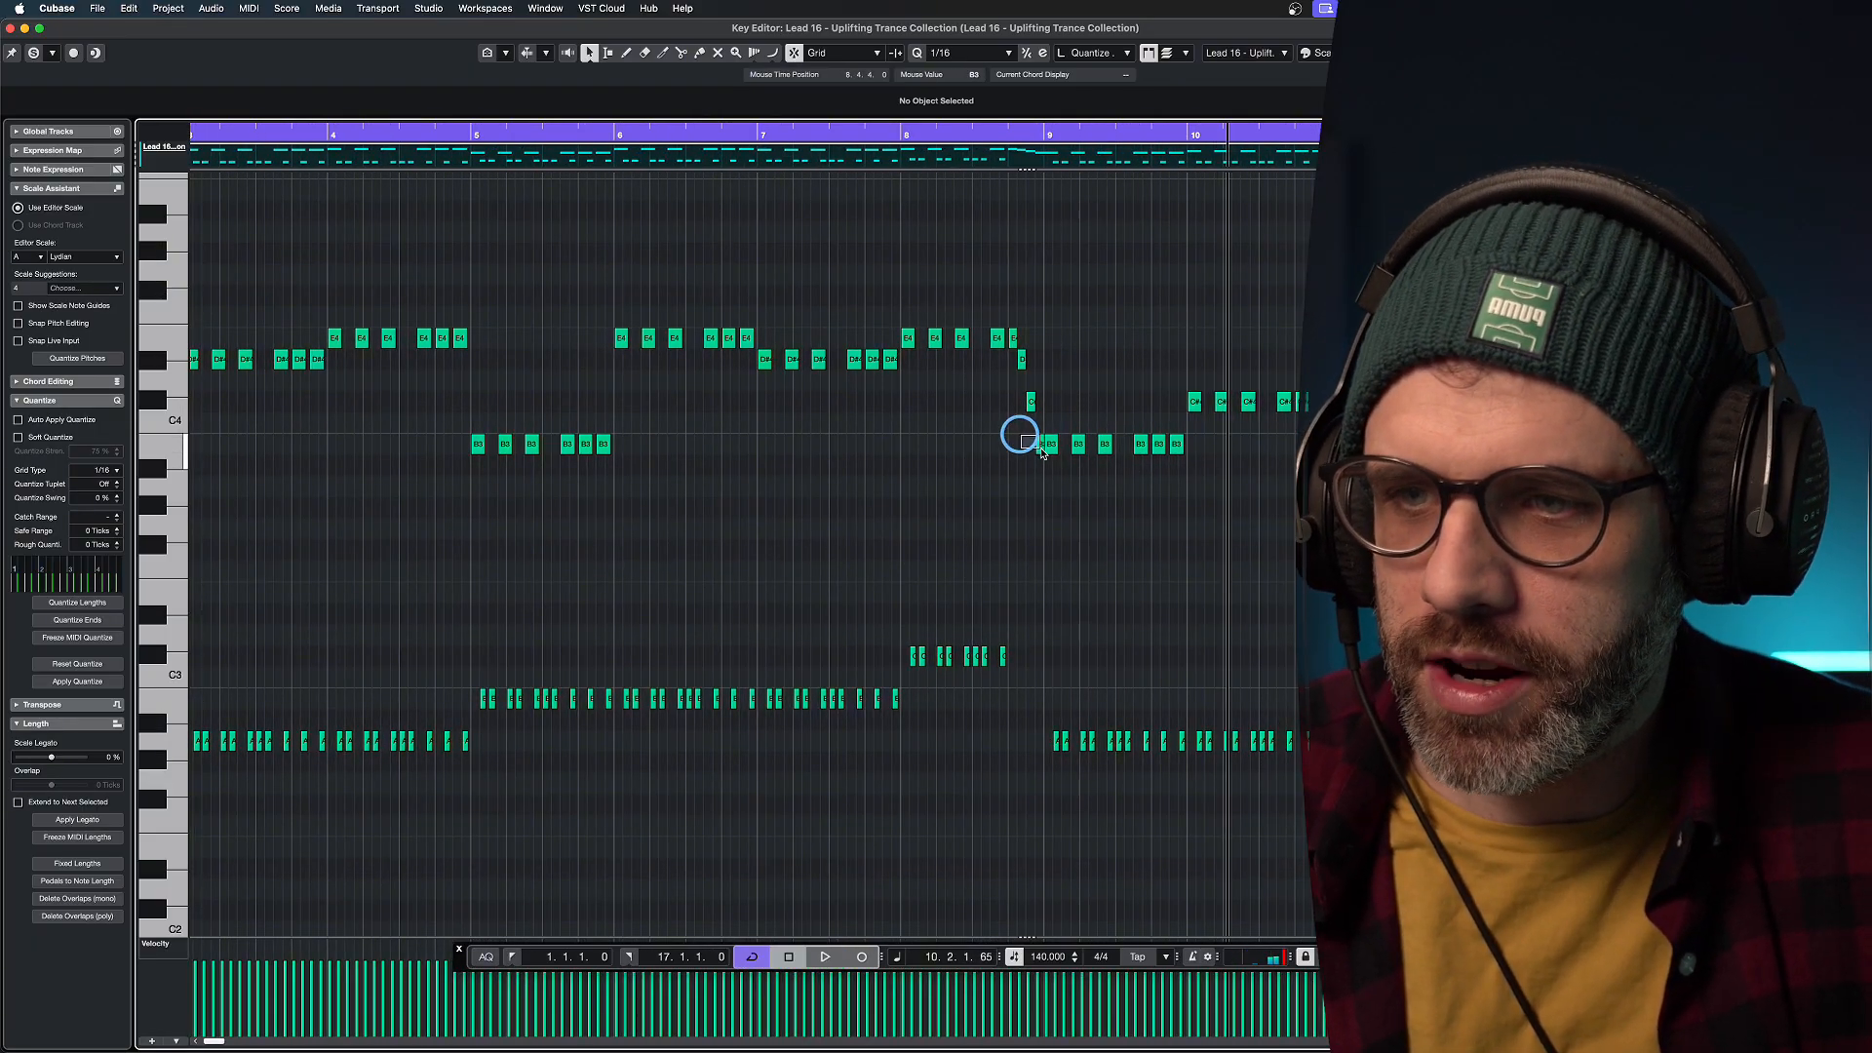
# Lower the last note of bar 8's run to A3 and play it back from beat 3 of bar 8.
pyautogui.moveTo(1040, 450); pyautogui.dragTo(1044, 453)
pyautogui.press('Down')
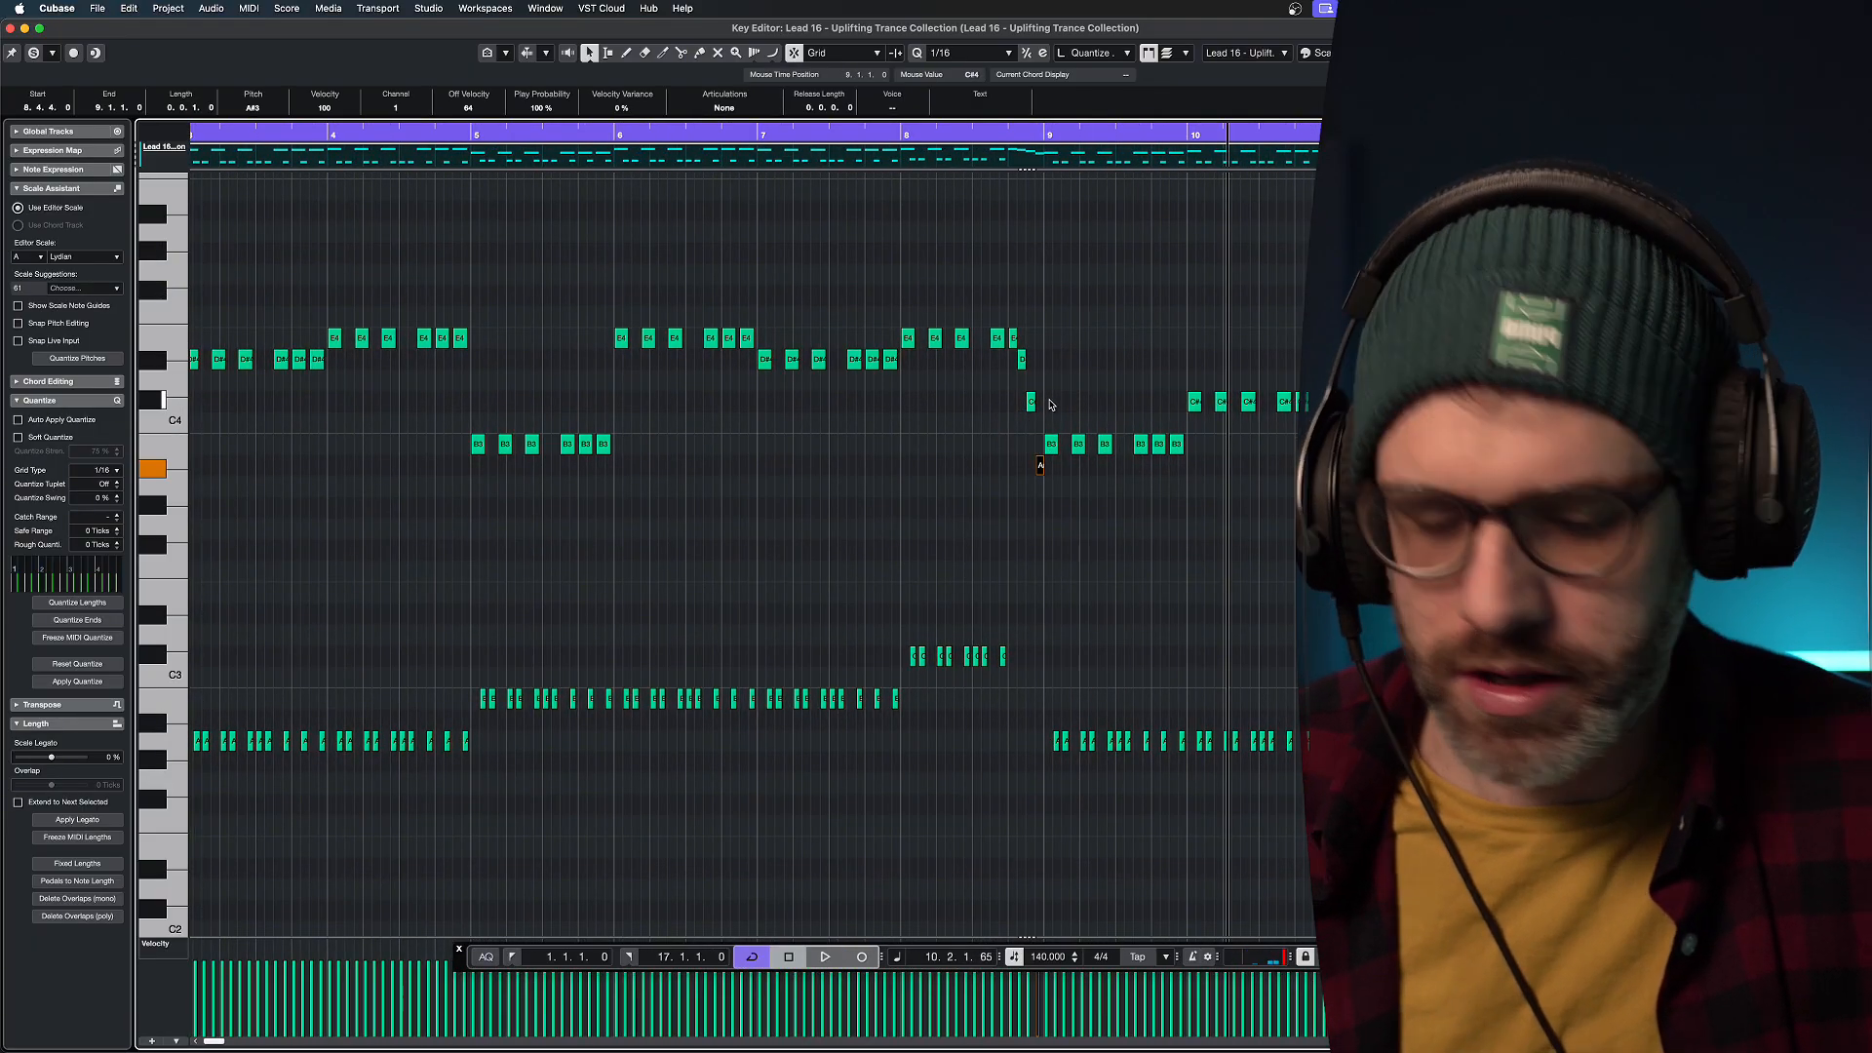
pyautogui.press('Down')
pyautogui.click(973, 135)
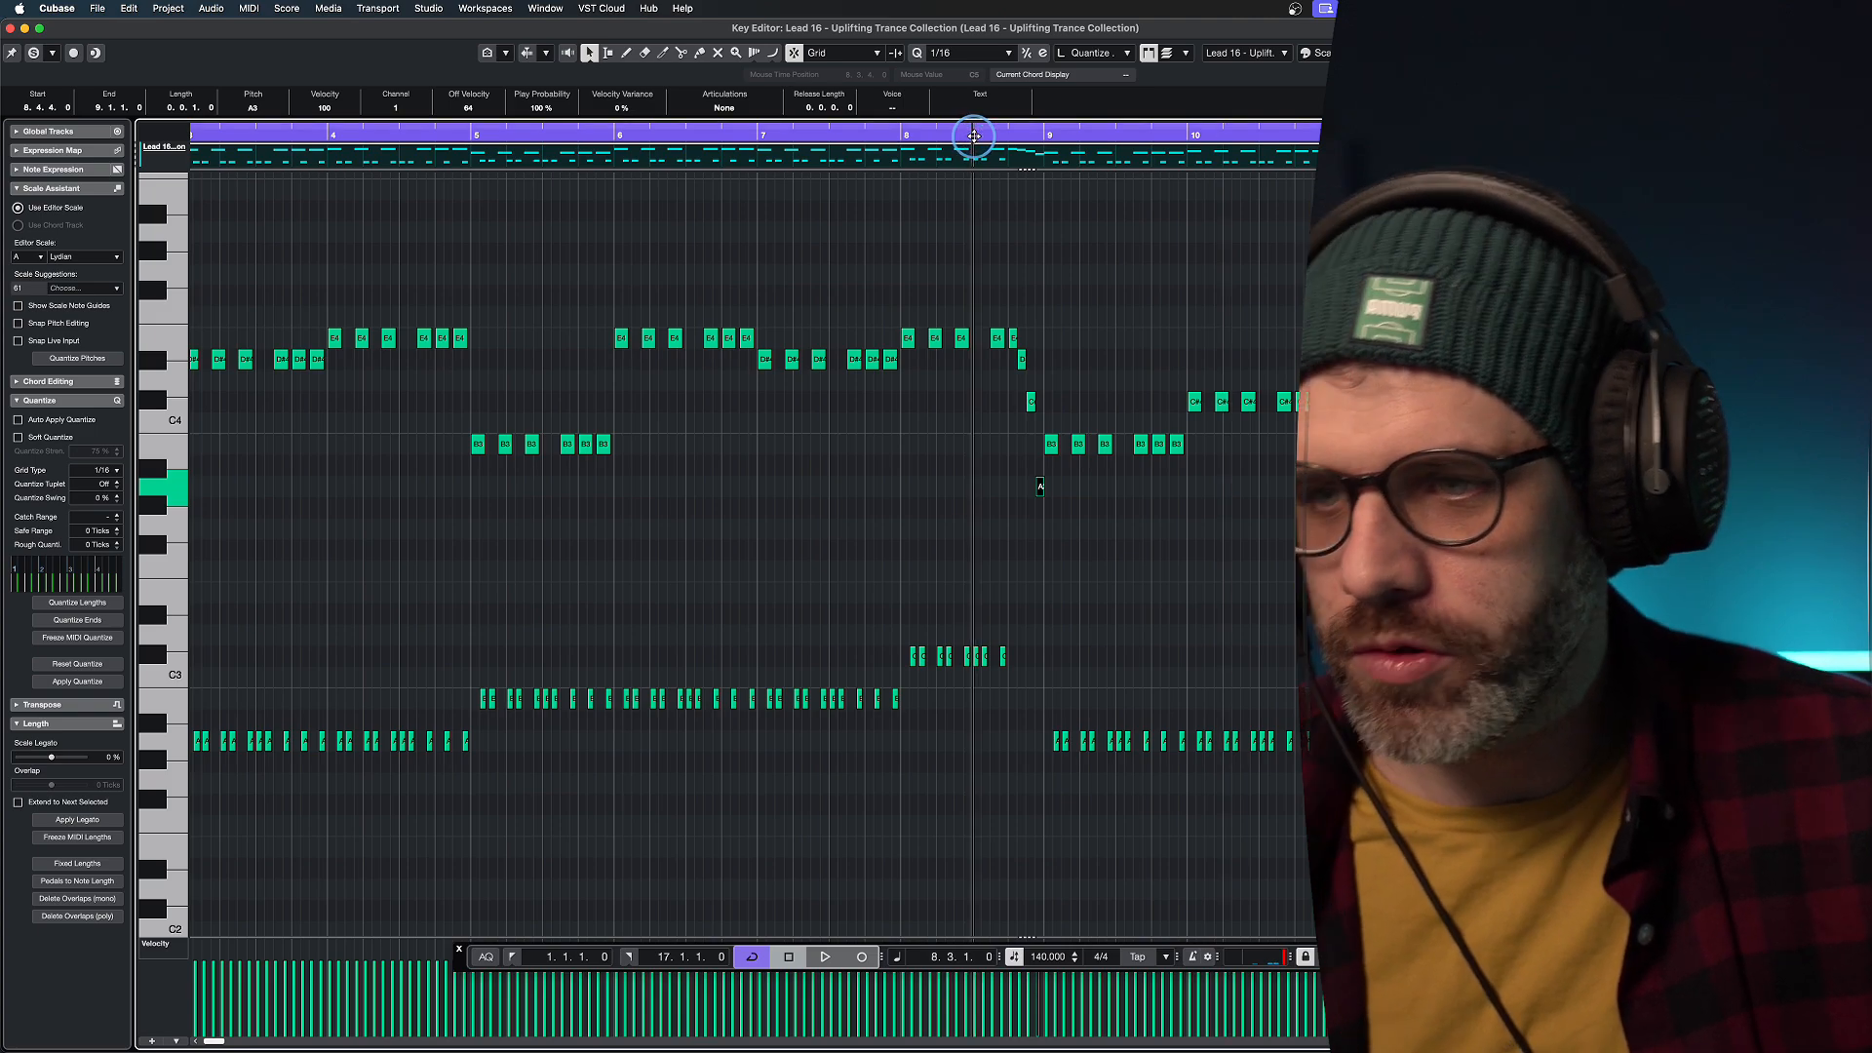
pyautogui.press('space')
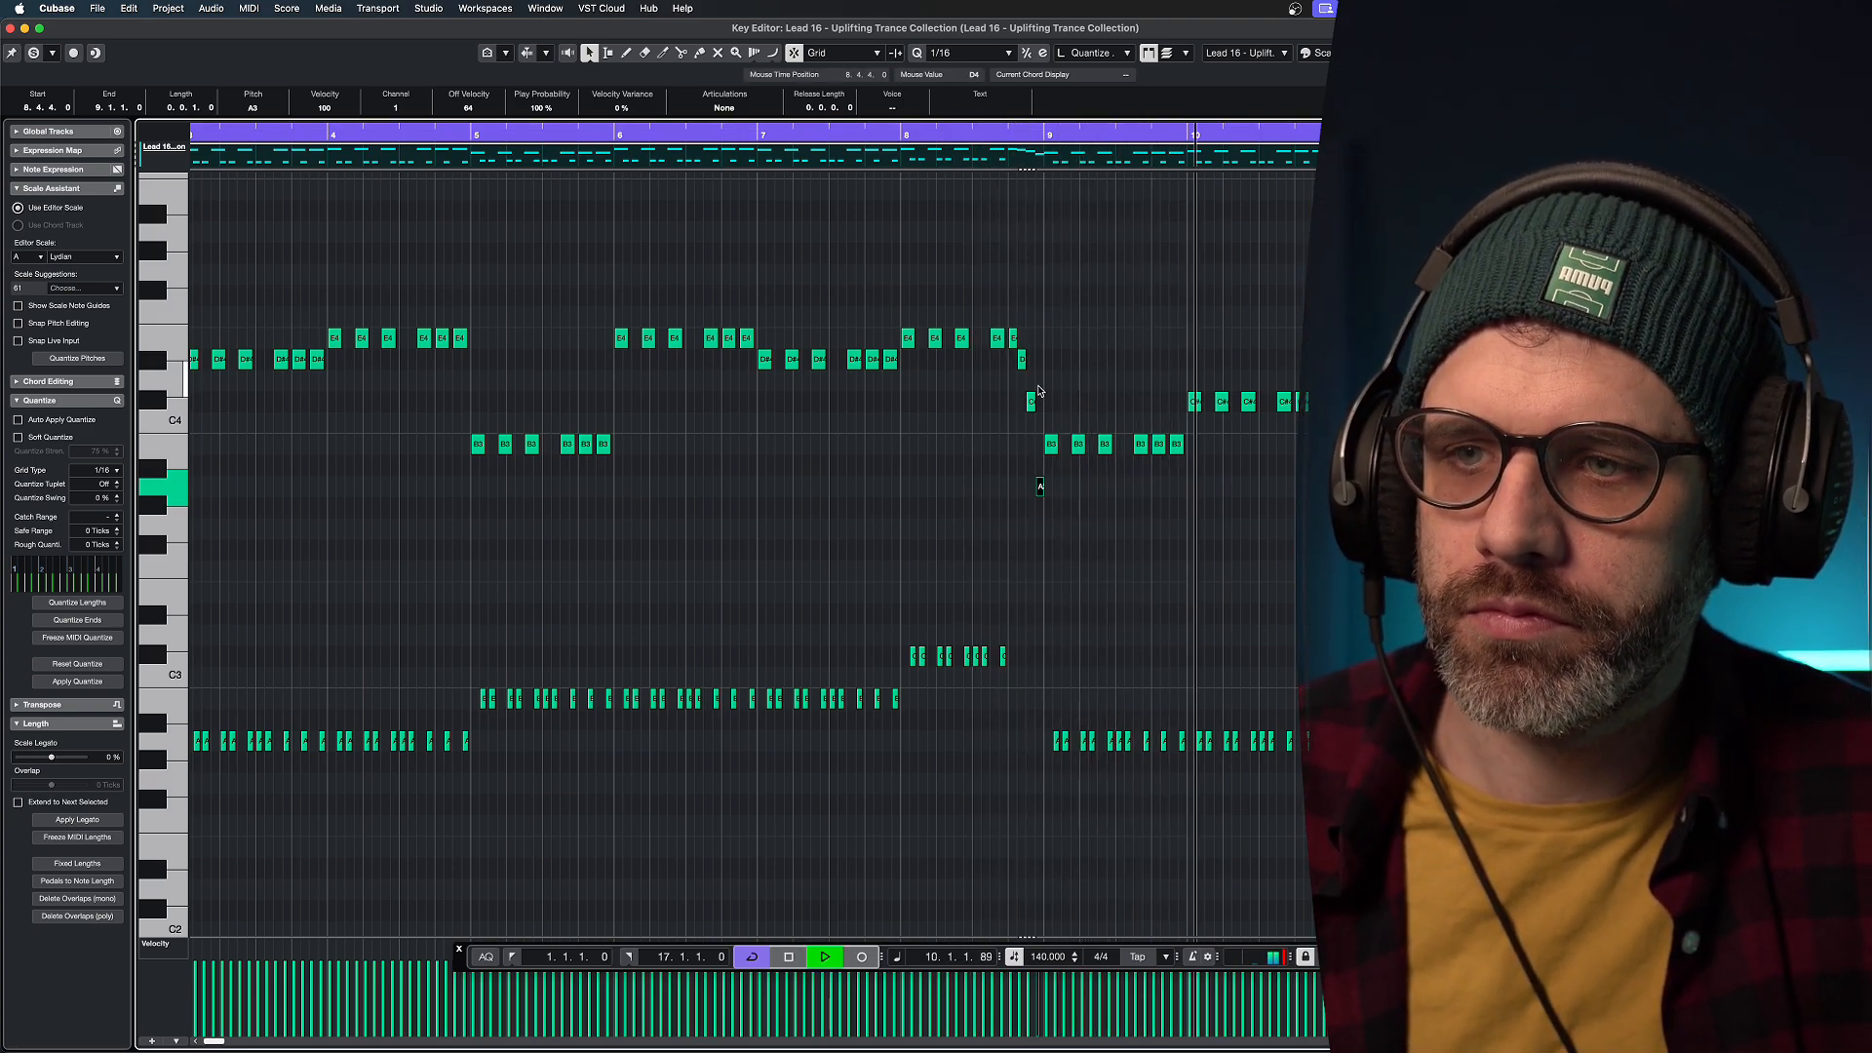
pyautogui.press('space')
# Raise the second note of bar 8's run to F#4 and the third note to D#4.
pyautogui.click(1019, 340)
pyautogui.press('Up')
pyautogui.press('Up')
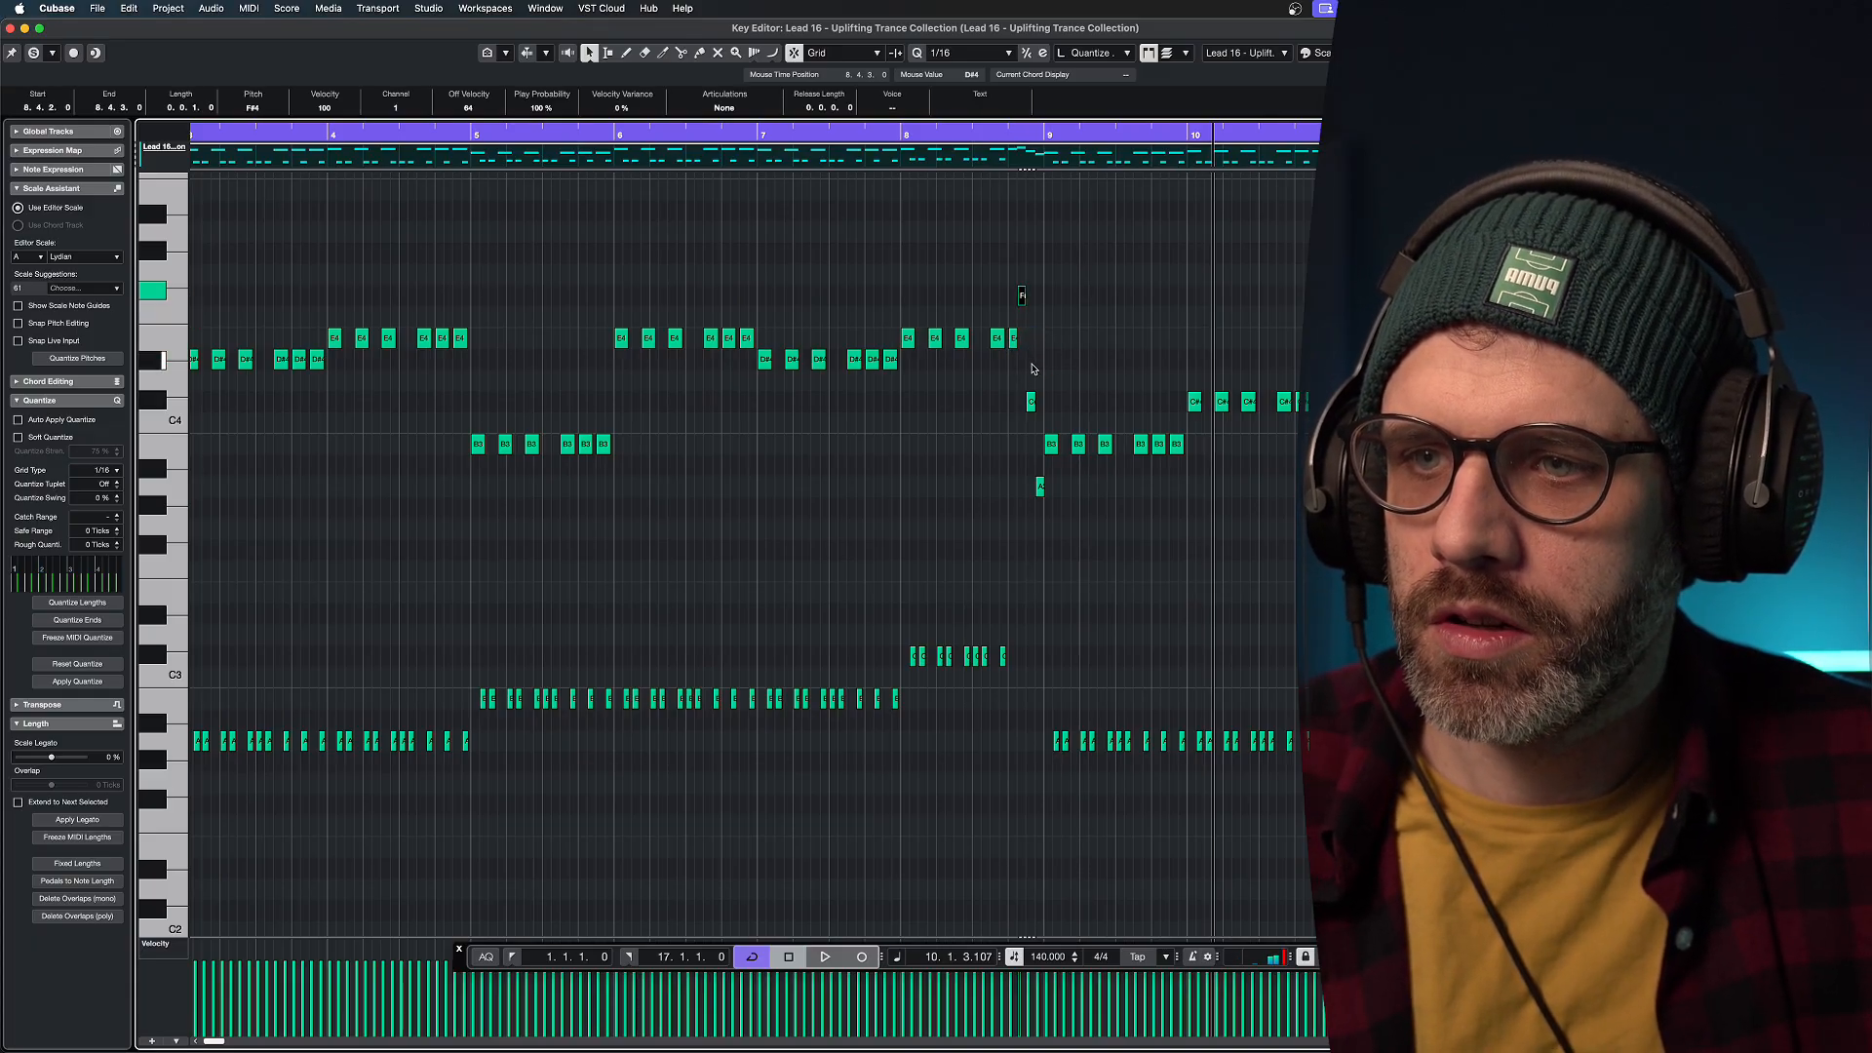
pyautogui.press('Right')
pyautogui.press('Up')
pyautogui.press('Up')
# Raise the last note of bar 8's run to C#4 and play the revised run from beat 3 of bar 8.
pyautogui.click(1036, 487)
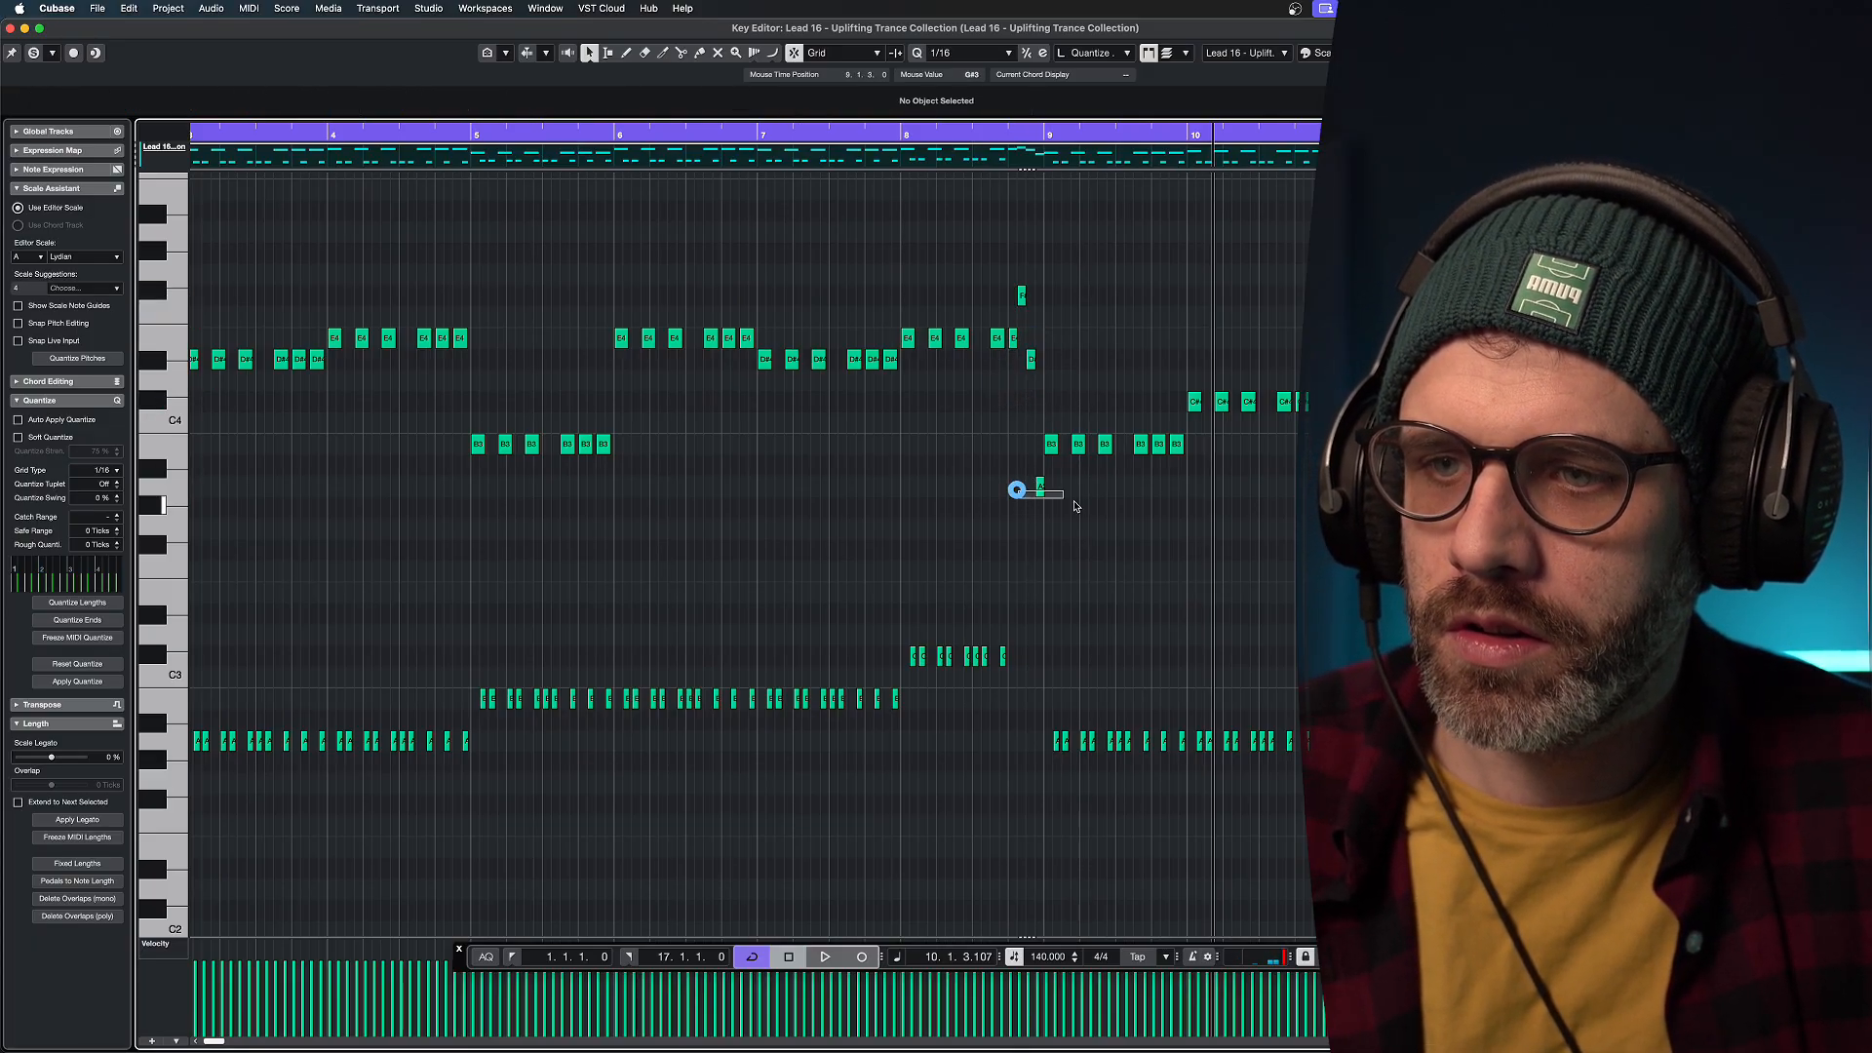
pyautogui.press('Up')
pyautogui.press('Up')
pyautogui.press('Up')
pyautogui.press('Up')
pyautogui.press('Up')
pyautogui.press('Down')
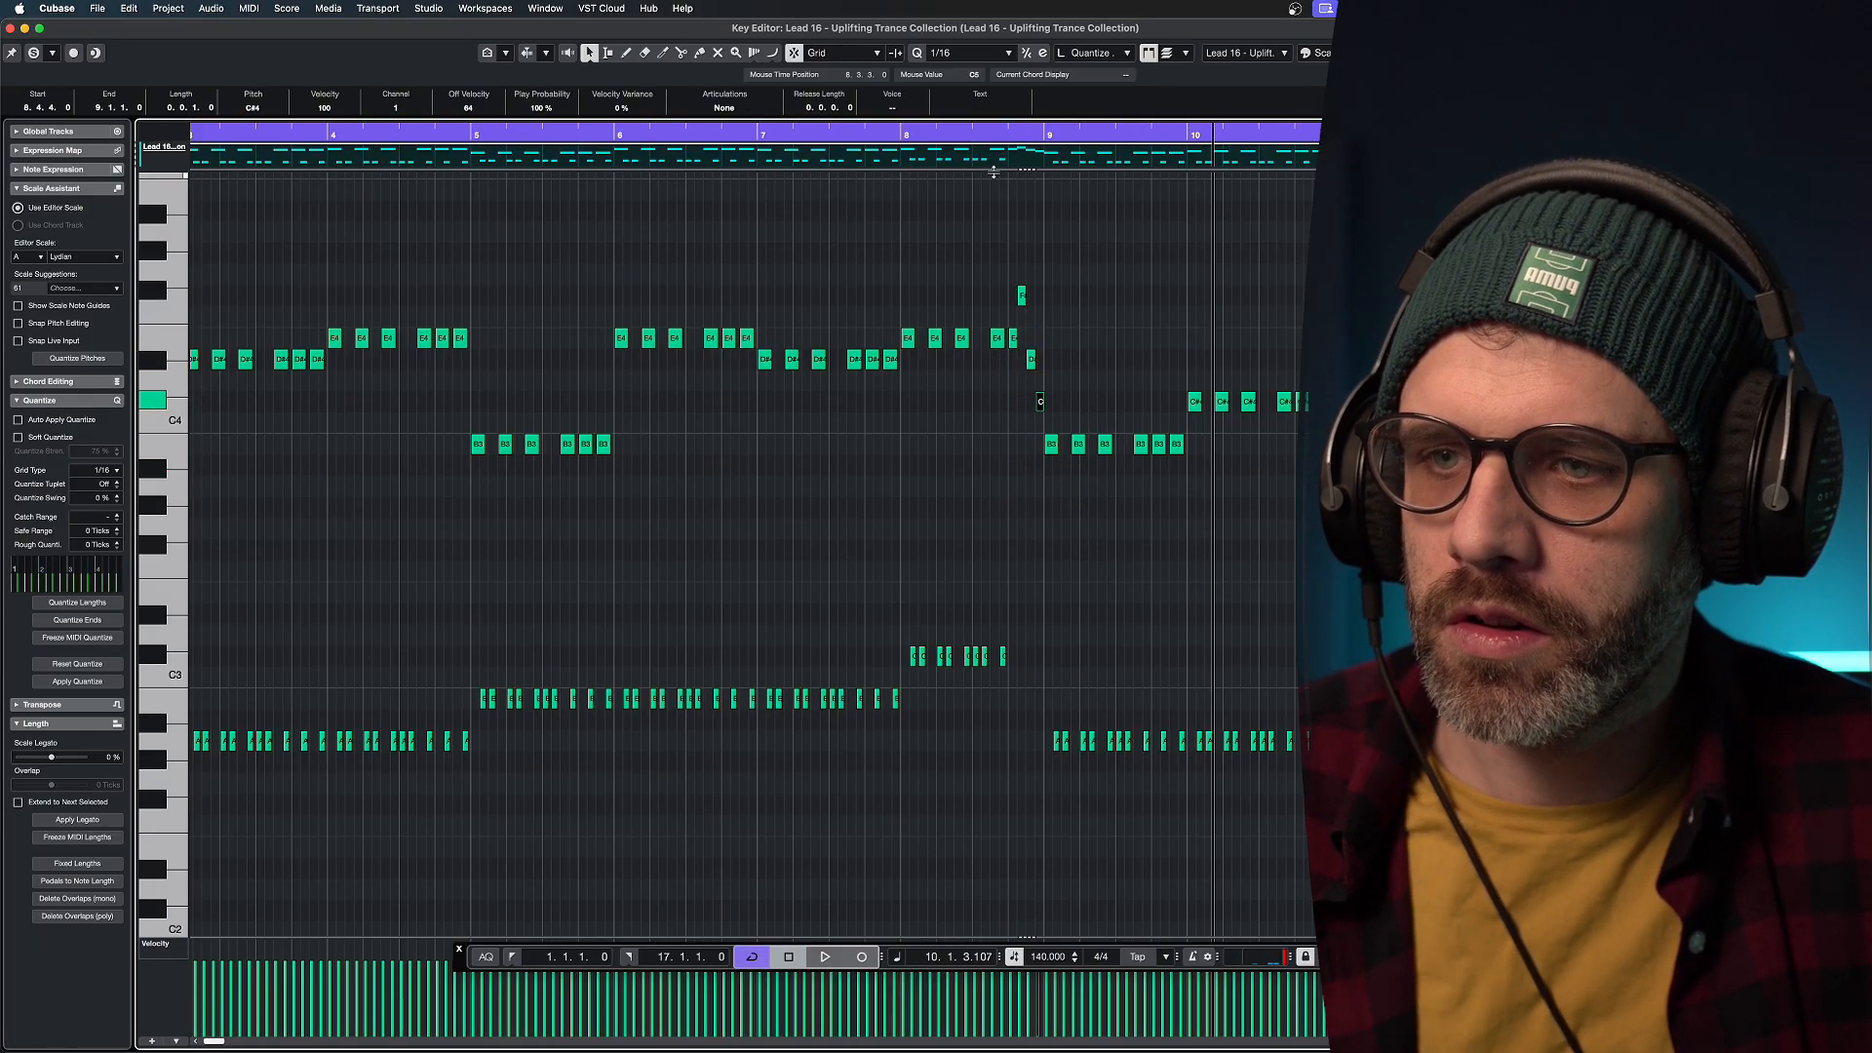
pyautogui.doubleClick(974, 134)
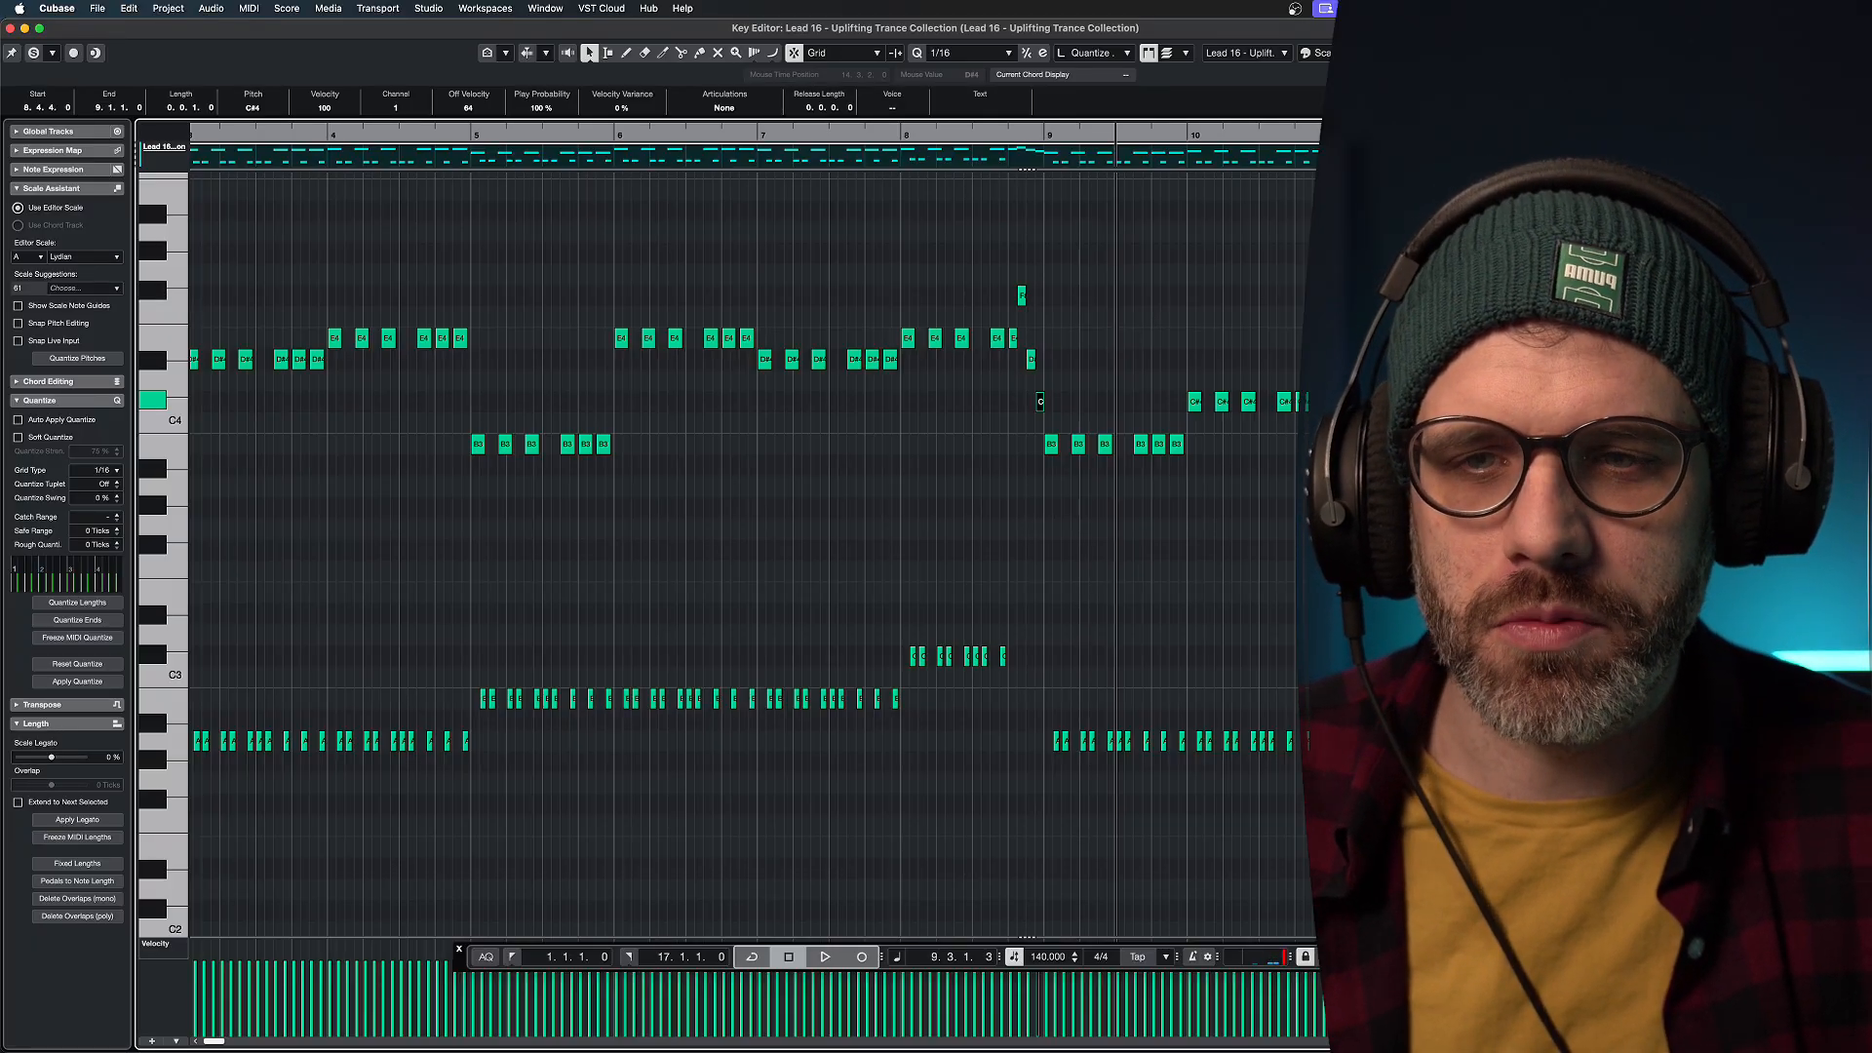
# Raise the last three melody notes of bar 16 to F#4 and play the ending.
pyautogui.click(1630, 338)
pyautogui.hscroll(4, 1631, 337)
pyautogui.click(1364, 337)
pyautogui.click(1344, 212)
pyautogui.scroll(3, 727, 554)
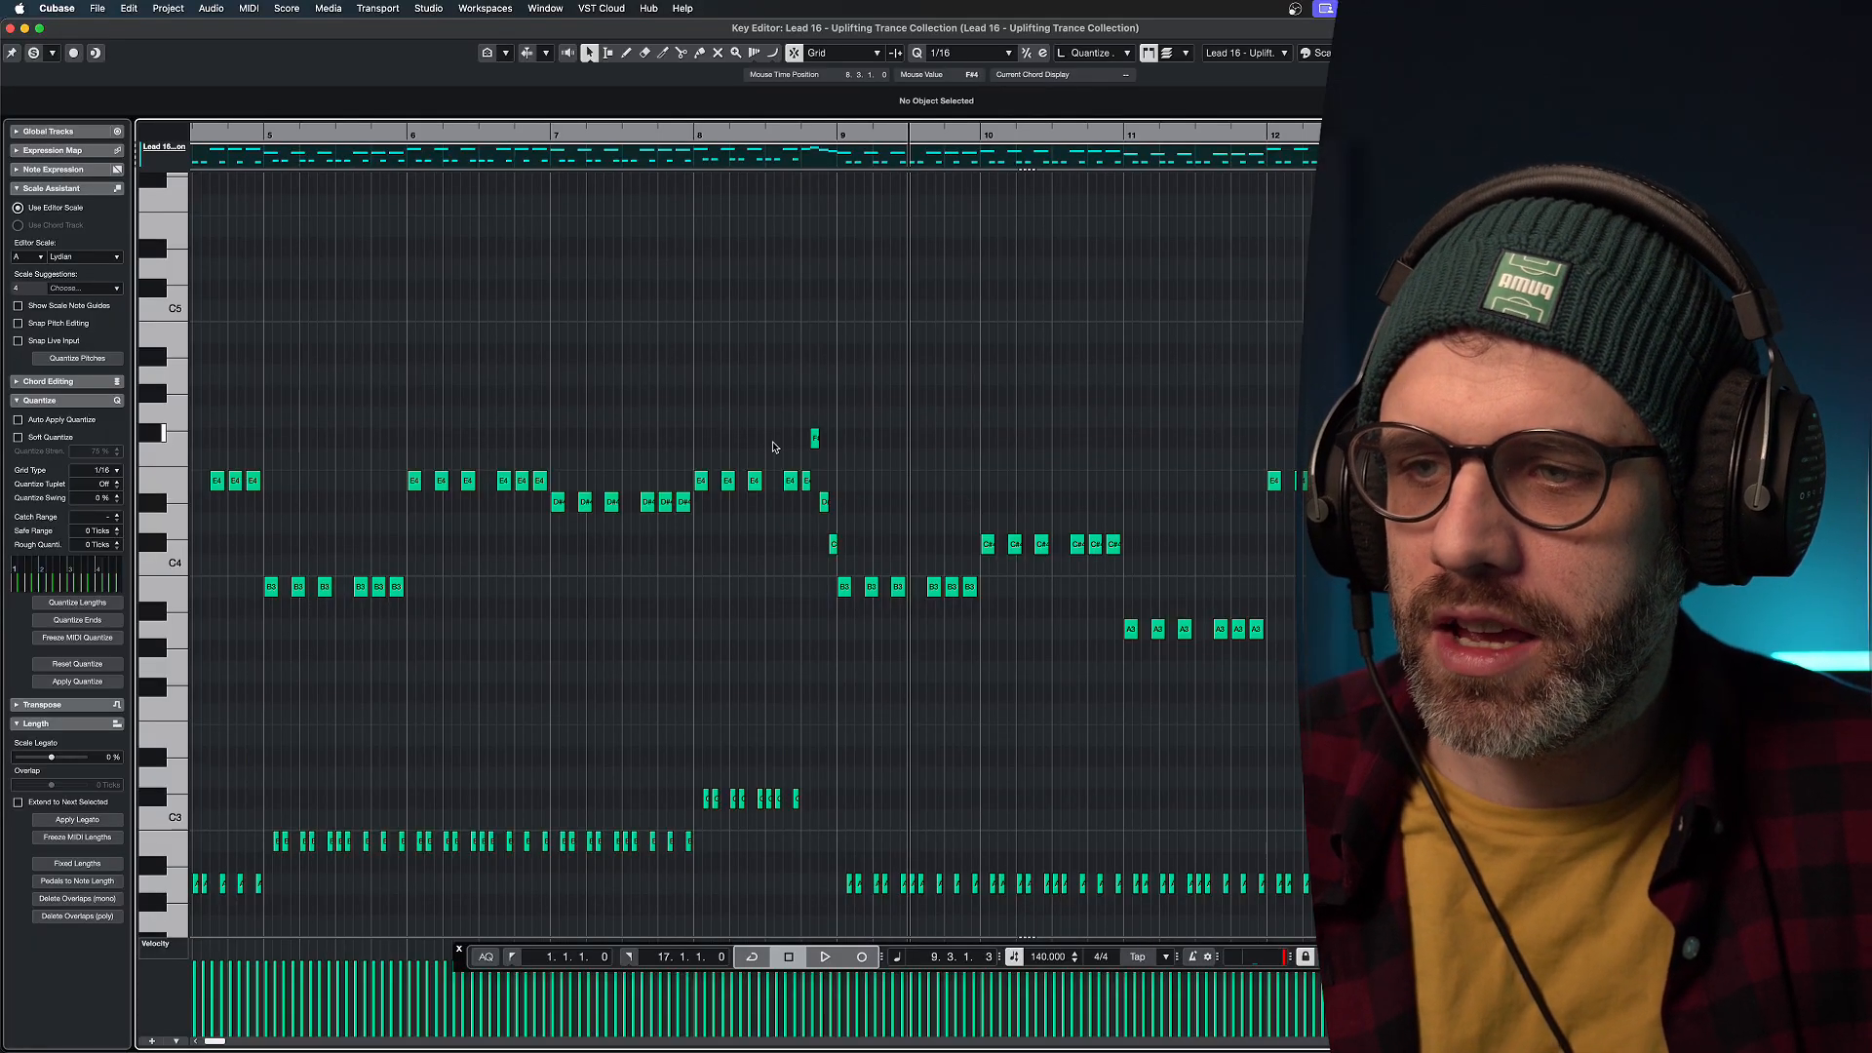
pyautogui.hscroll(5, 751, 546)
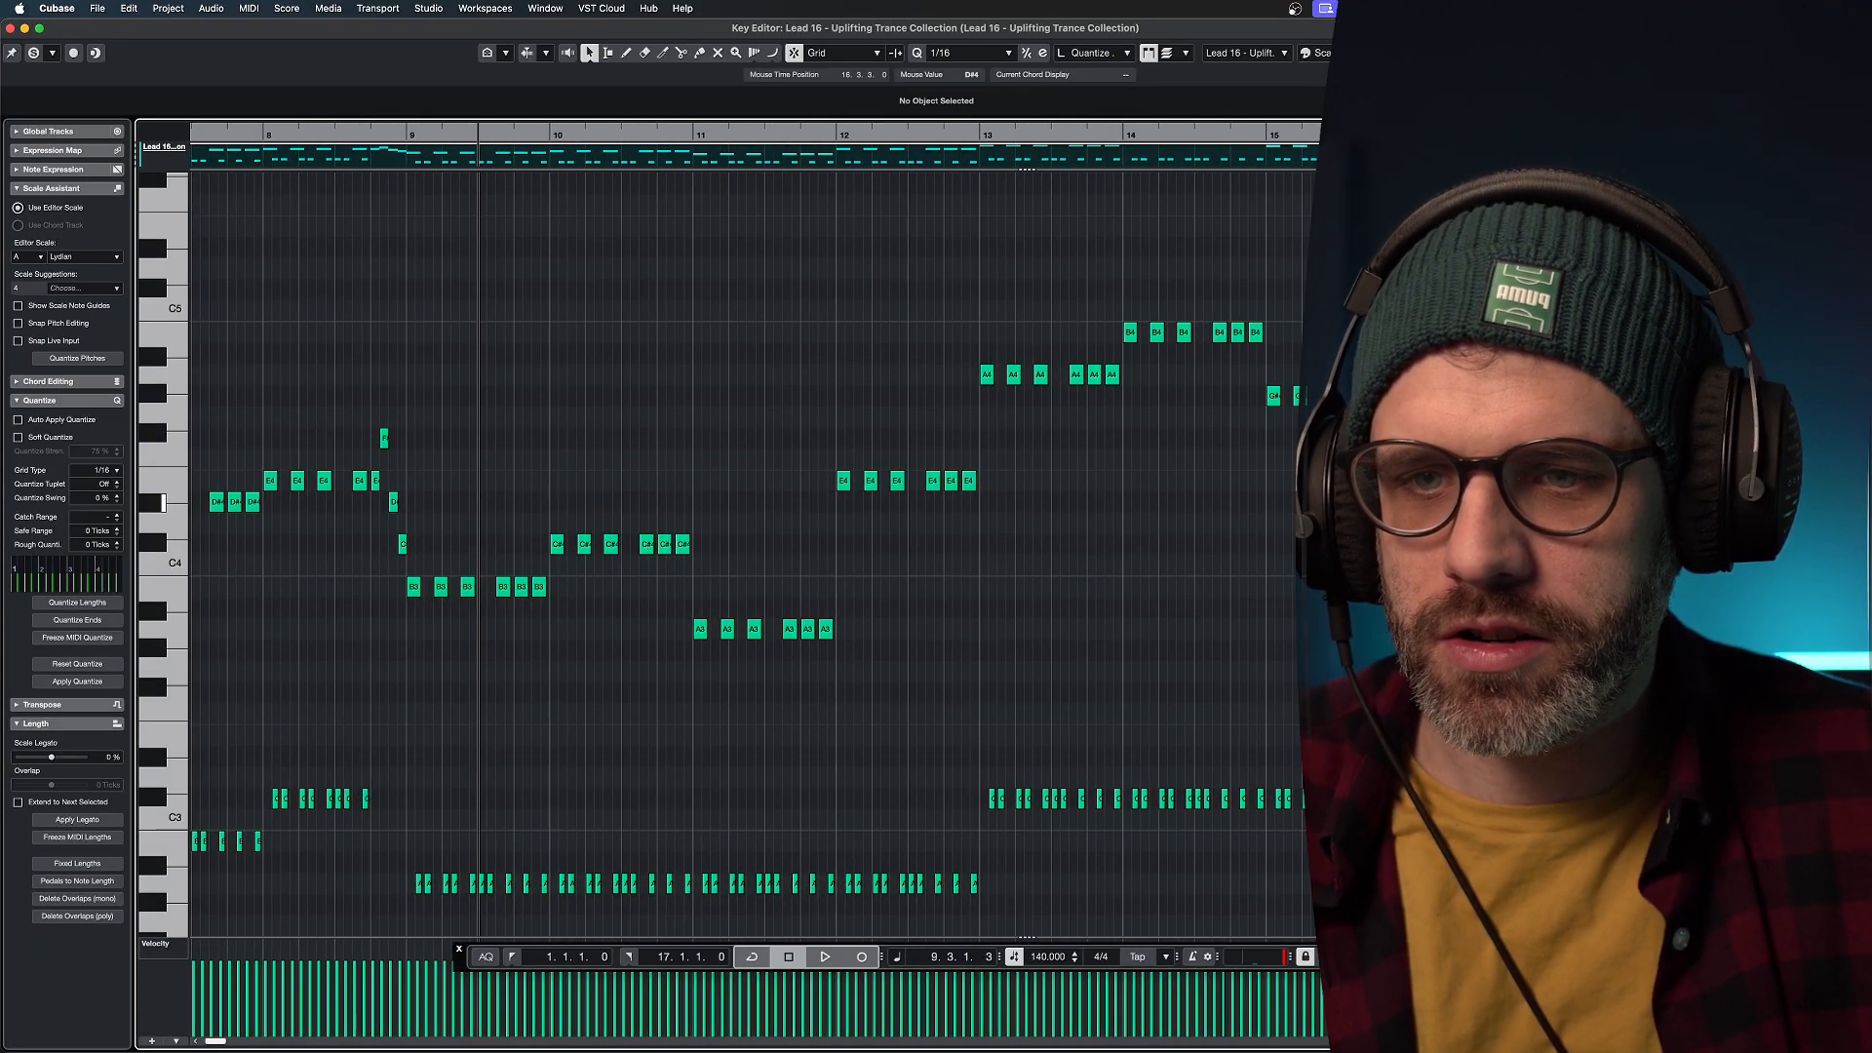
pyautogui.moveTo(1503, 502)
pyautogui.mouseDown()
pyautogui.moveTo(1501, 459)
pyautogui.moveTo(1410, 461)
pyautogui.moveTo(1482, 502)
pyautogui.mouseUp()
pyautogui.click(1340, 135)
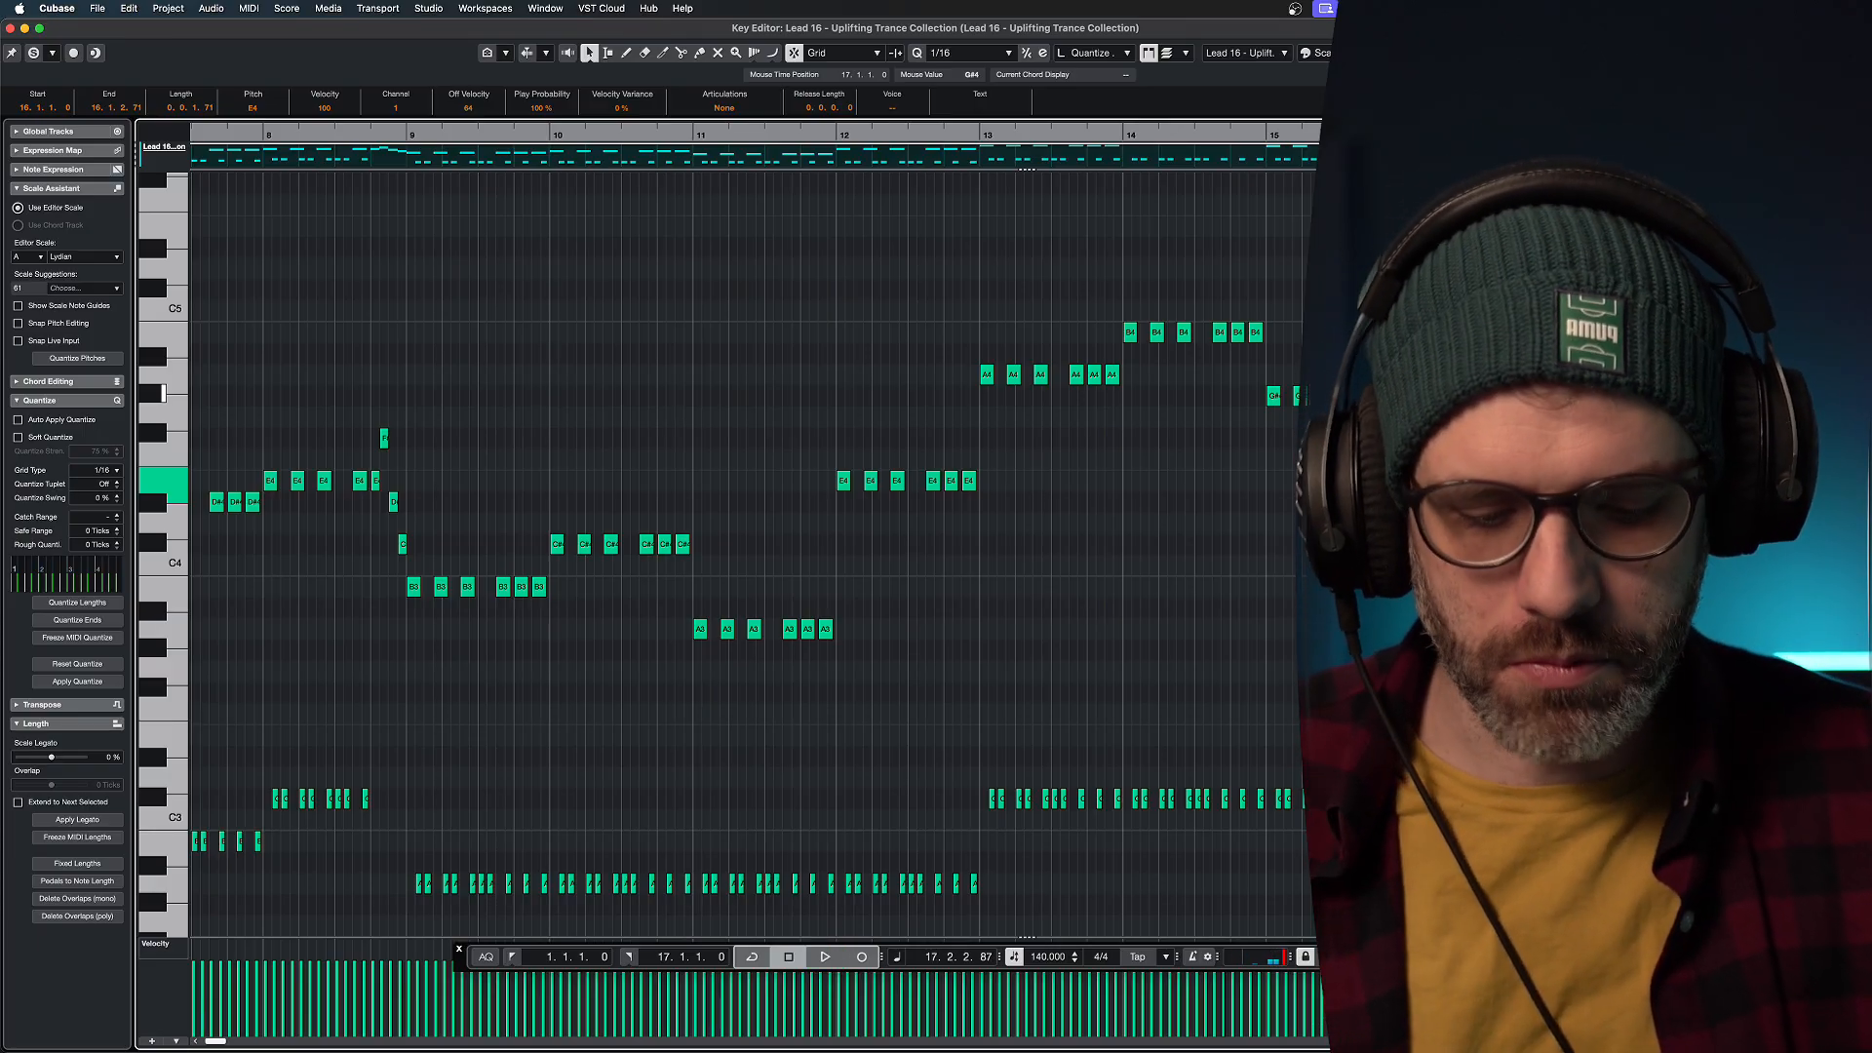
# Set the locators to the full parts, from 1.1.1.0 to 17.1.1.0, and turn cycle playback on in the Key Editor.
pyautogui.press('p')
pyautogui.press('Return')
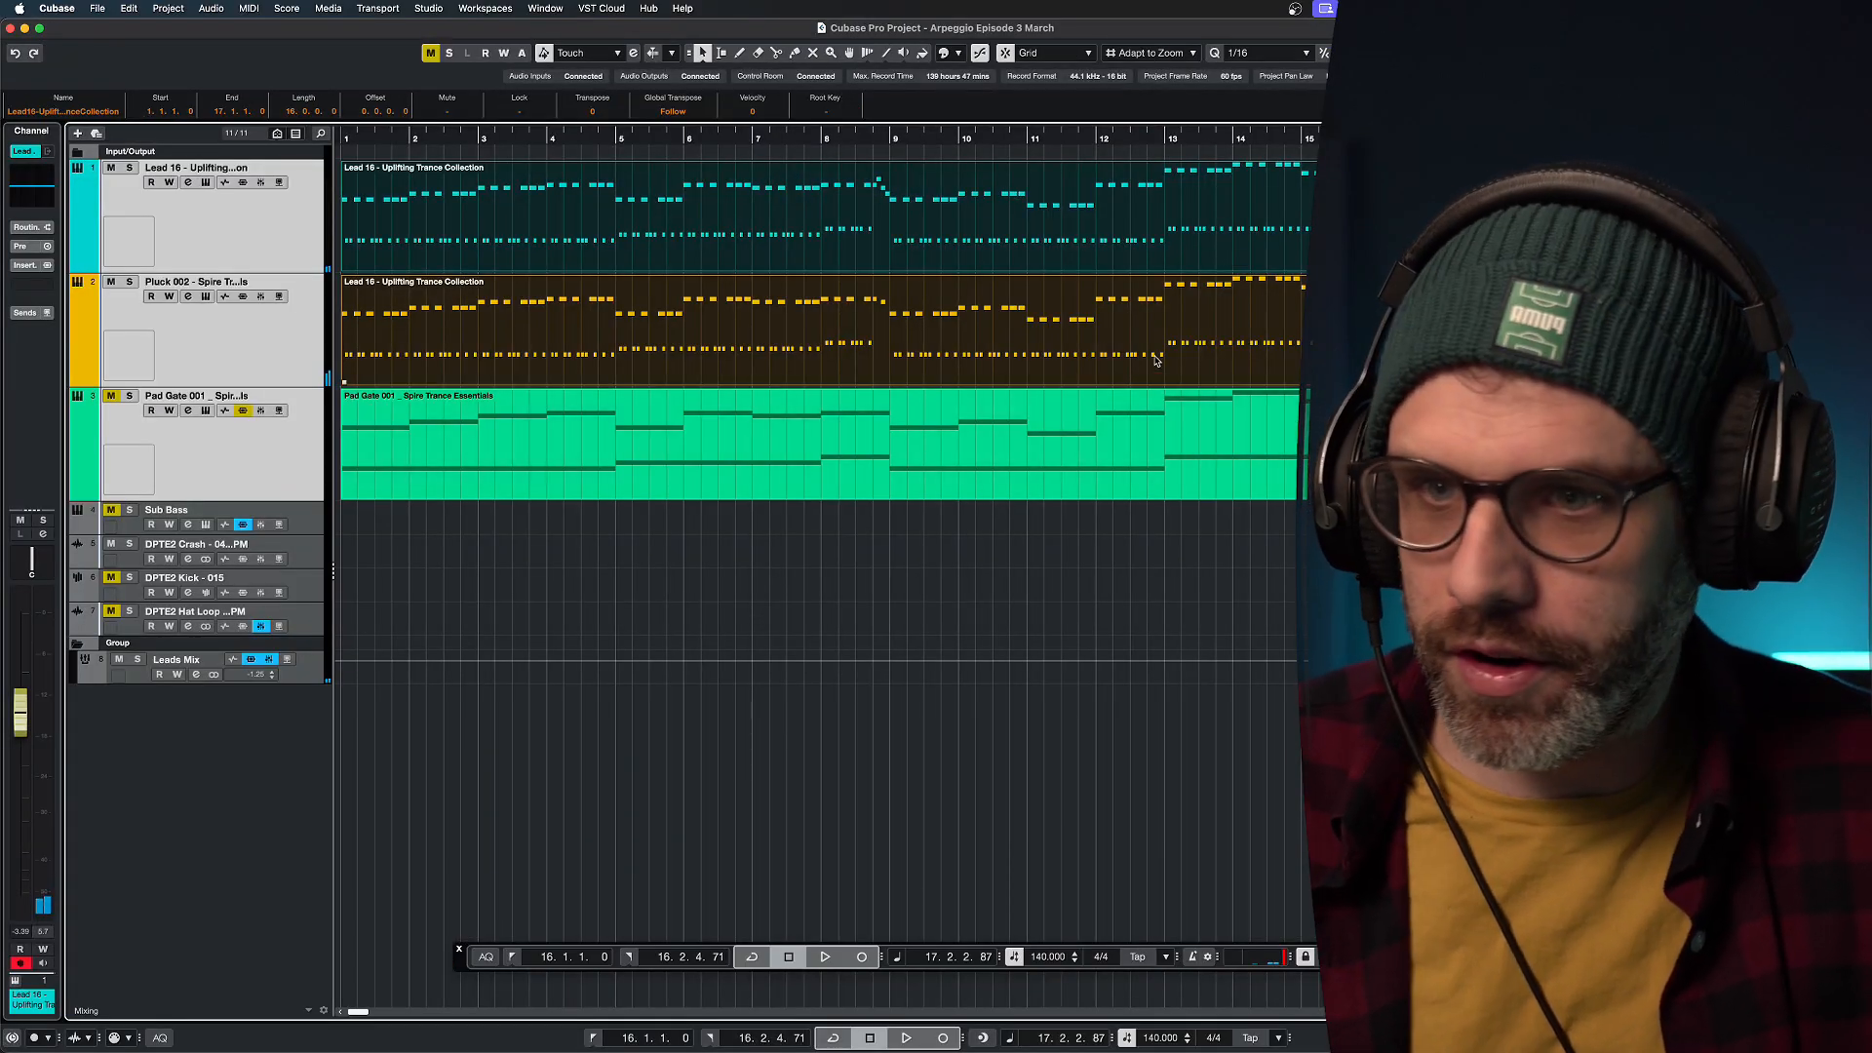
pyautogui.press('p')
pyautogui.press('Return')
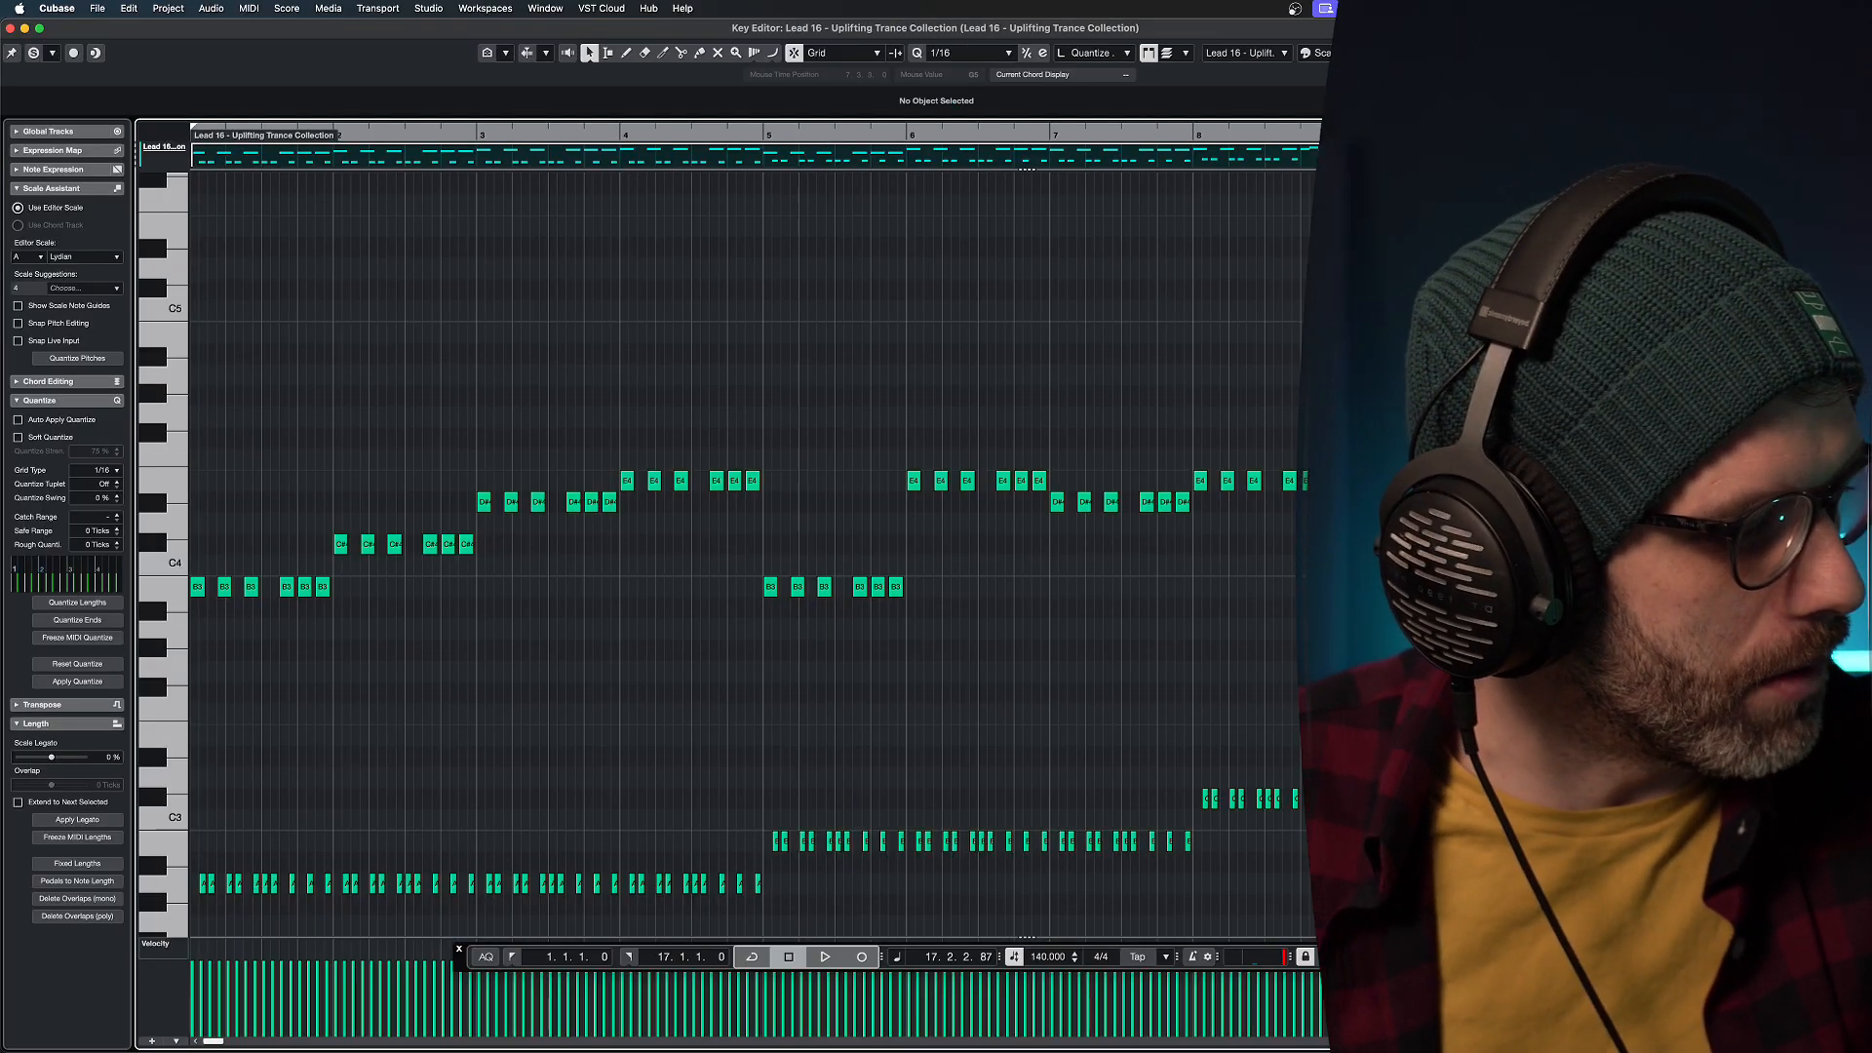
pyautogui.press('KP_Divide')
# Play the revised arpeggio with all 16 bars in view, skipping ahead to bar 14.
pyautogui.press('space')
pyautogui.press('g')
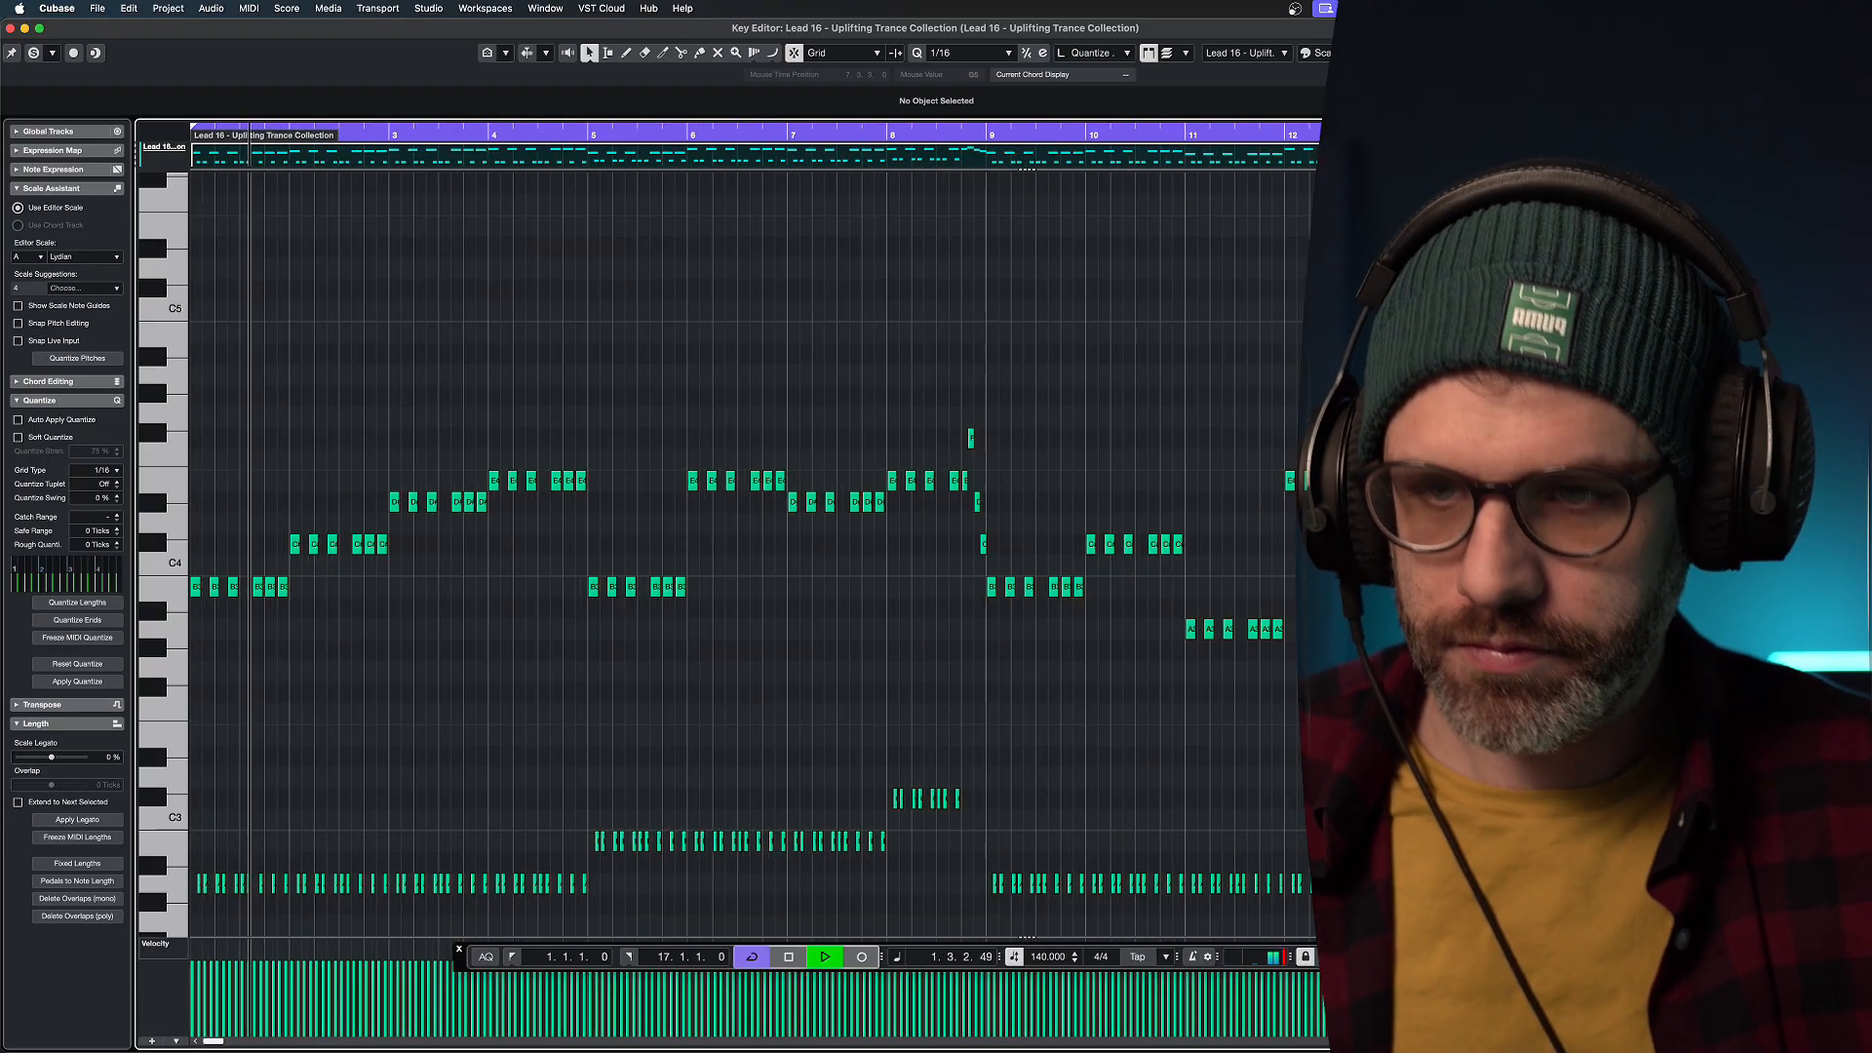
pyautogui.press('g')
pyautogui.click(1120, 129)
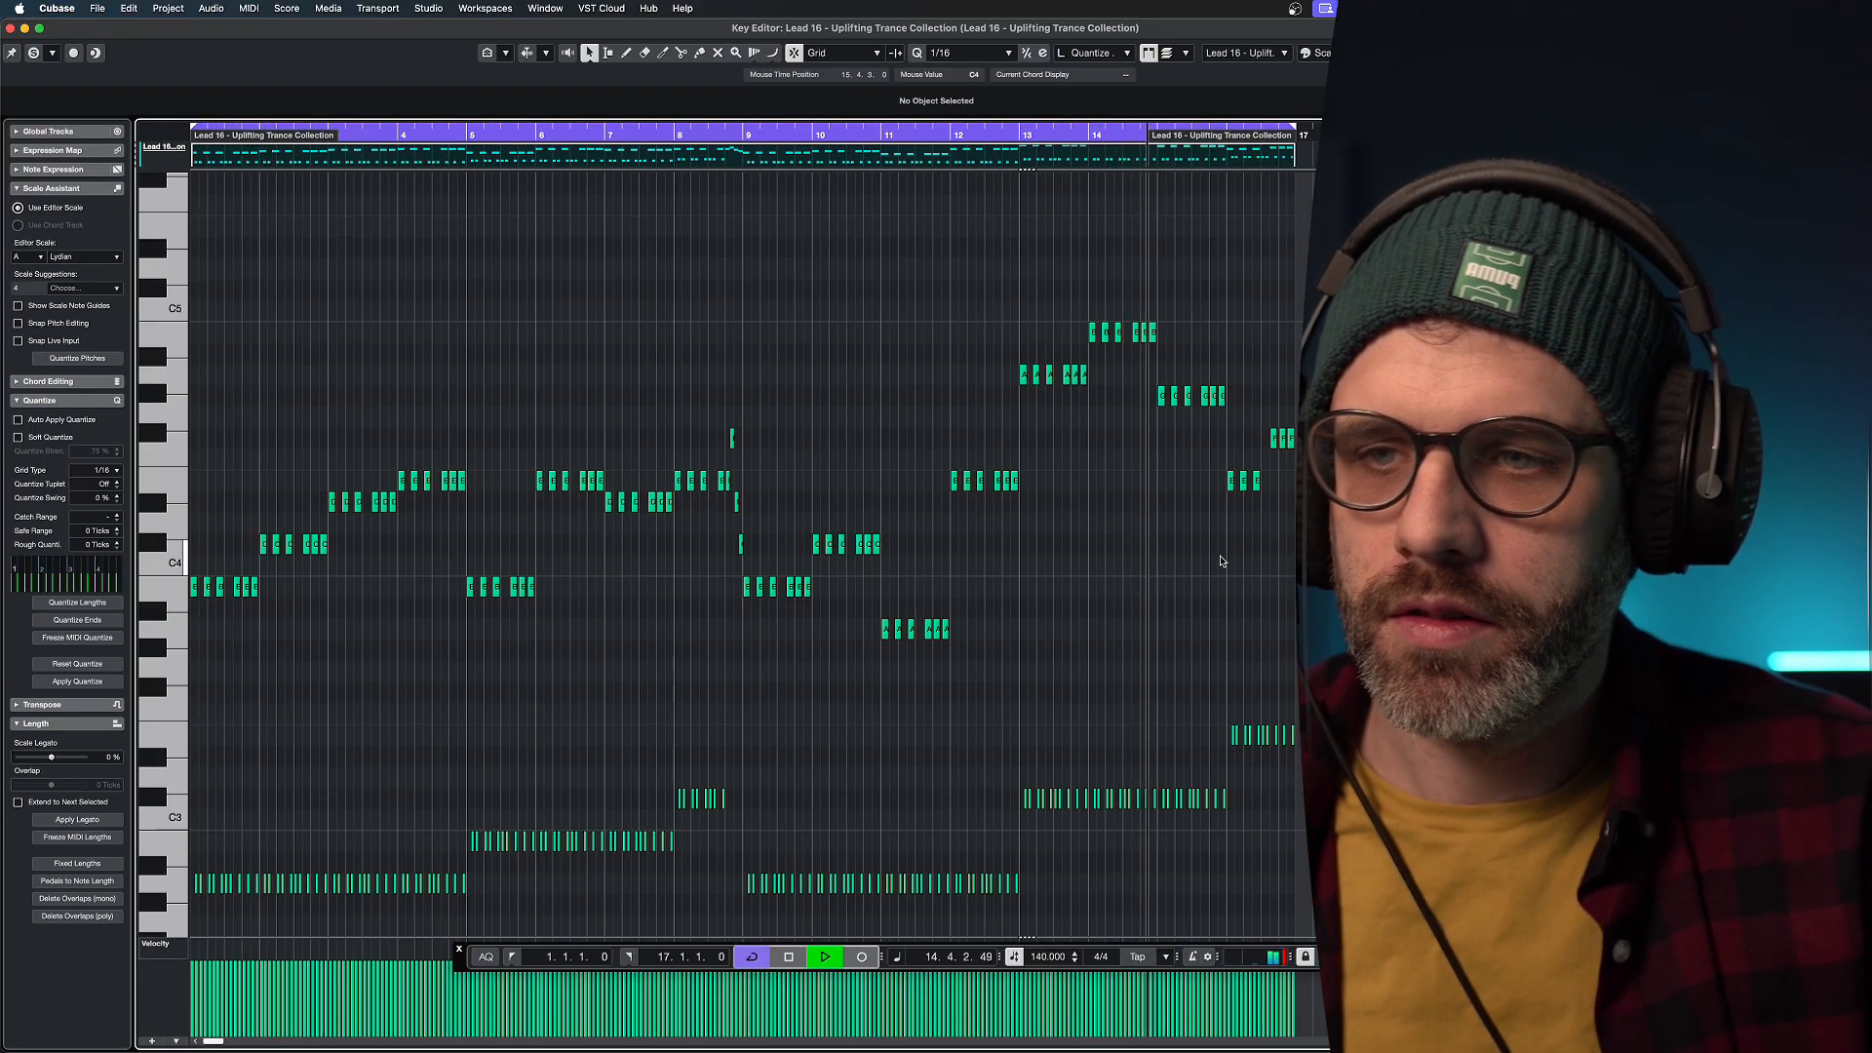